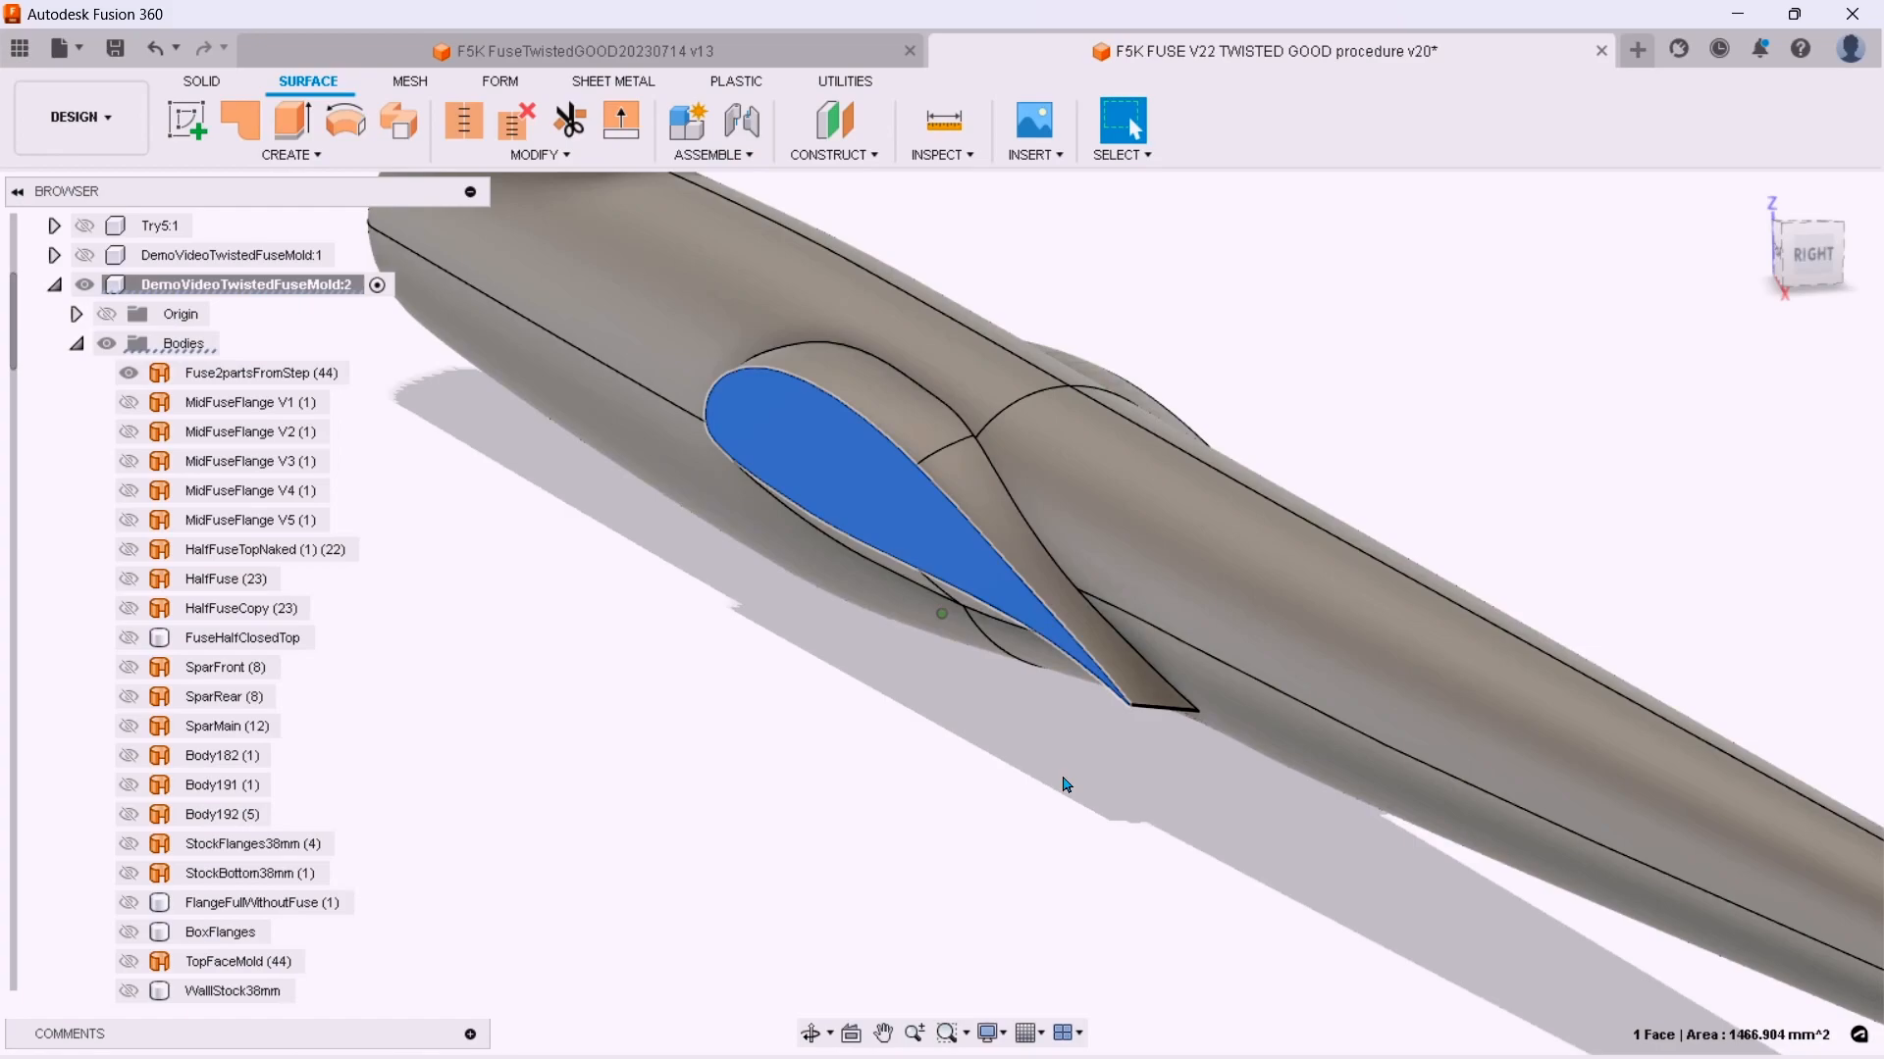
# Examine the twisted fuselage's wing root fairing and its trailing edge from several angles and up close.
pyautogui.keyDown('shift'); pyautogui.moveTo(1000, 761); pyautogui.dragTo(974, 744, button='middle'); pyautogui.keyUp('shift')
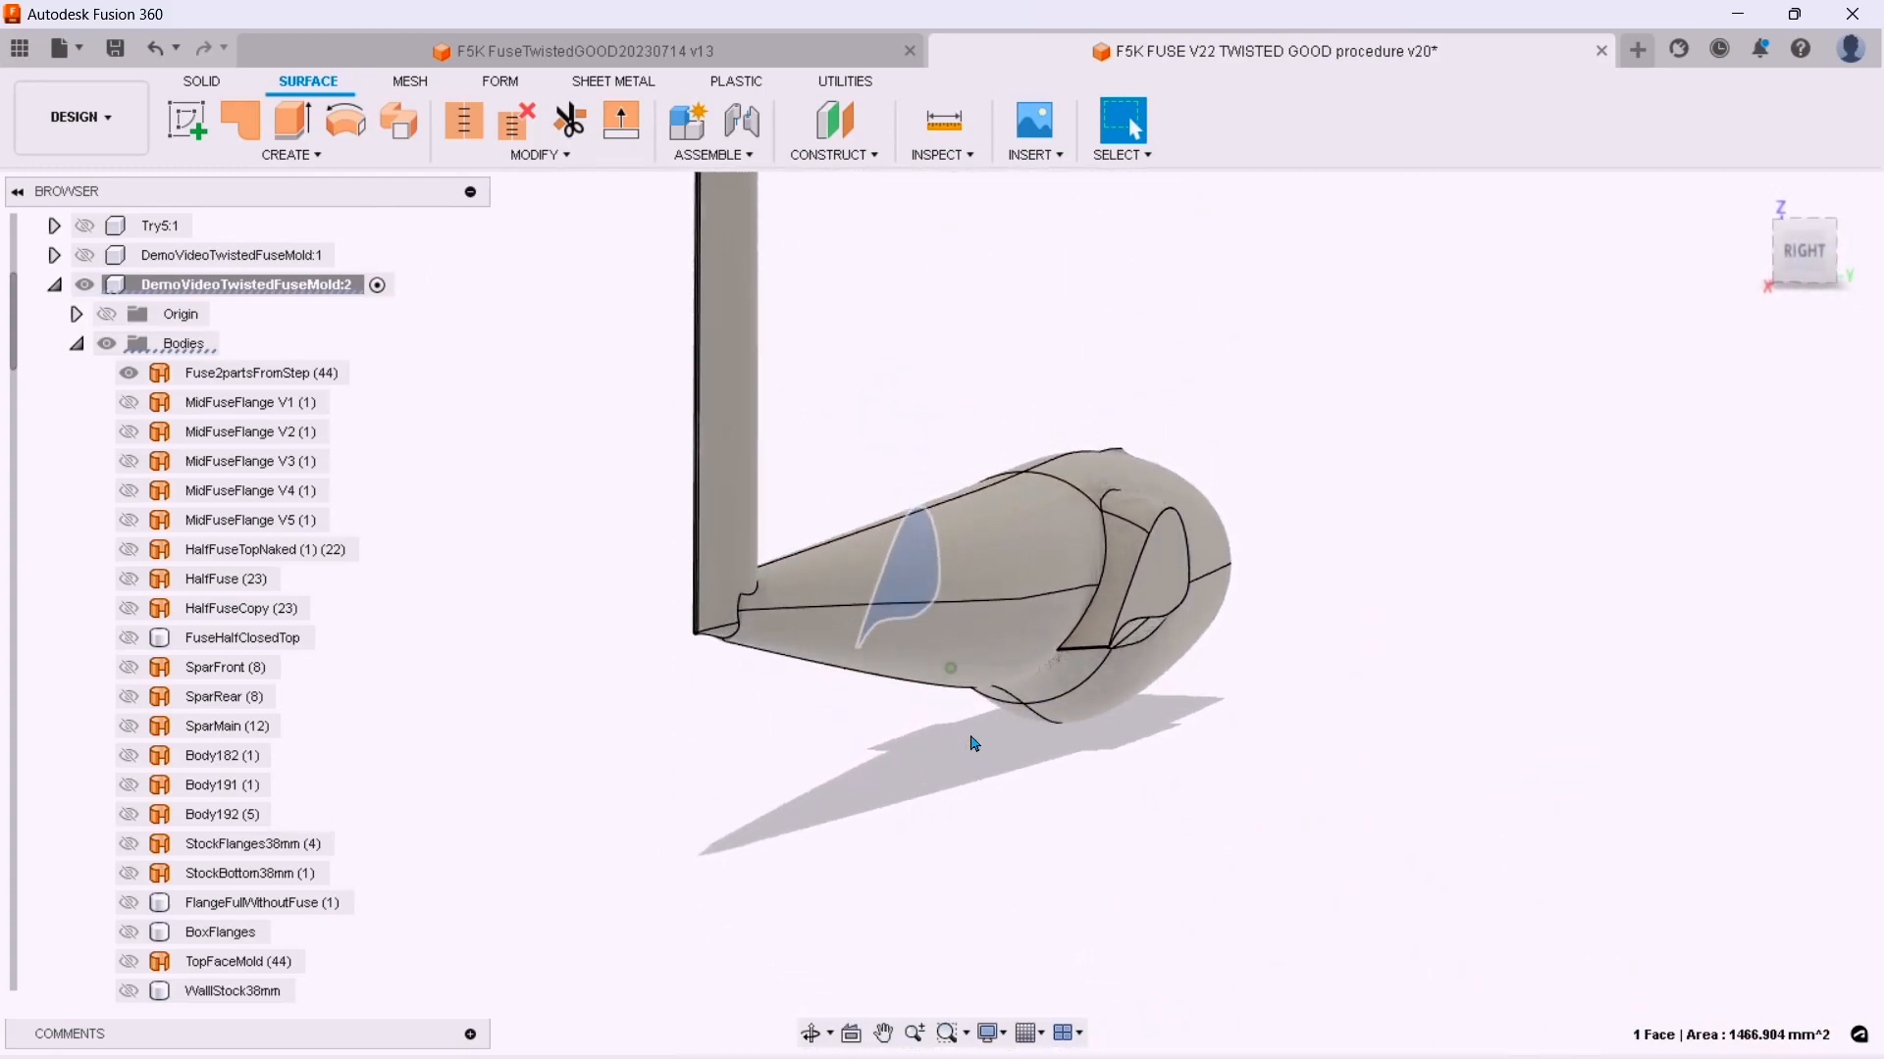
pyautogui.click(1051, 887)
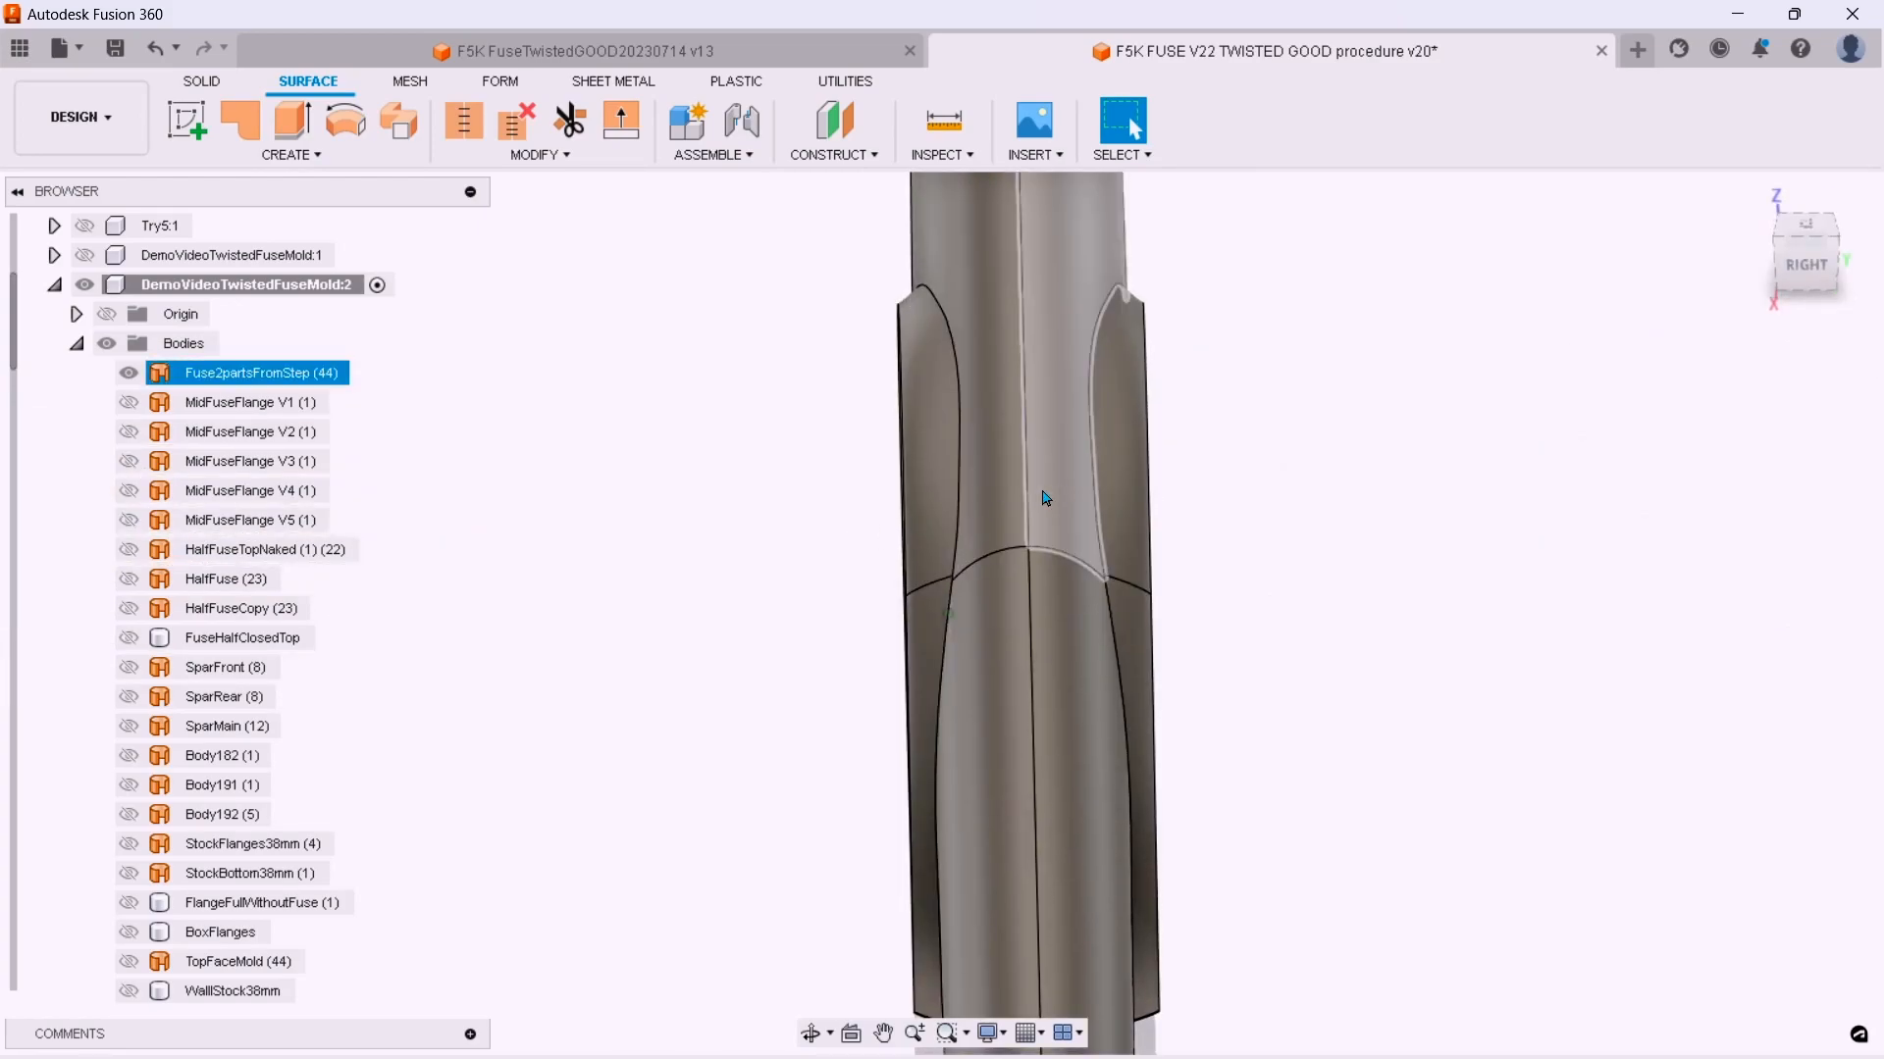
pyautogui.press('Escape')
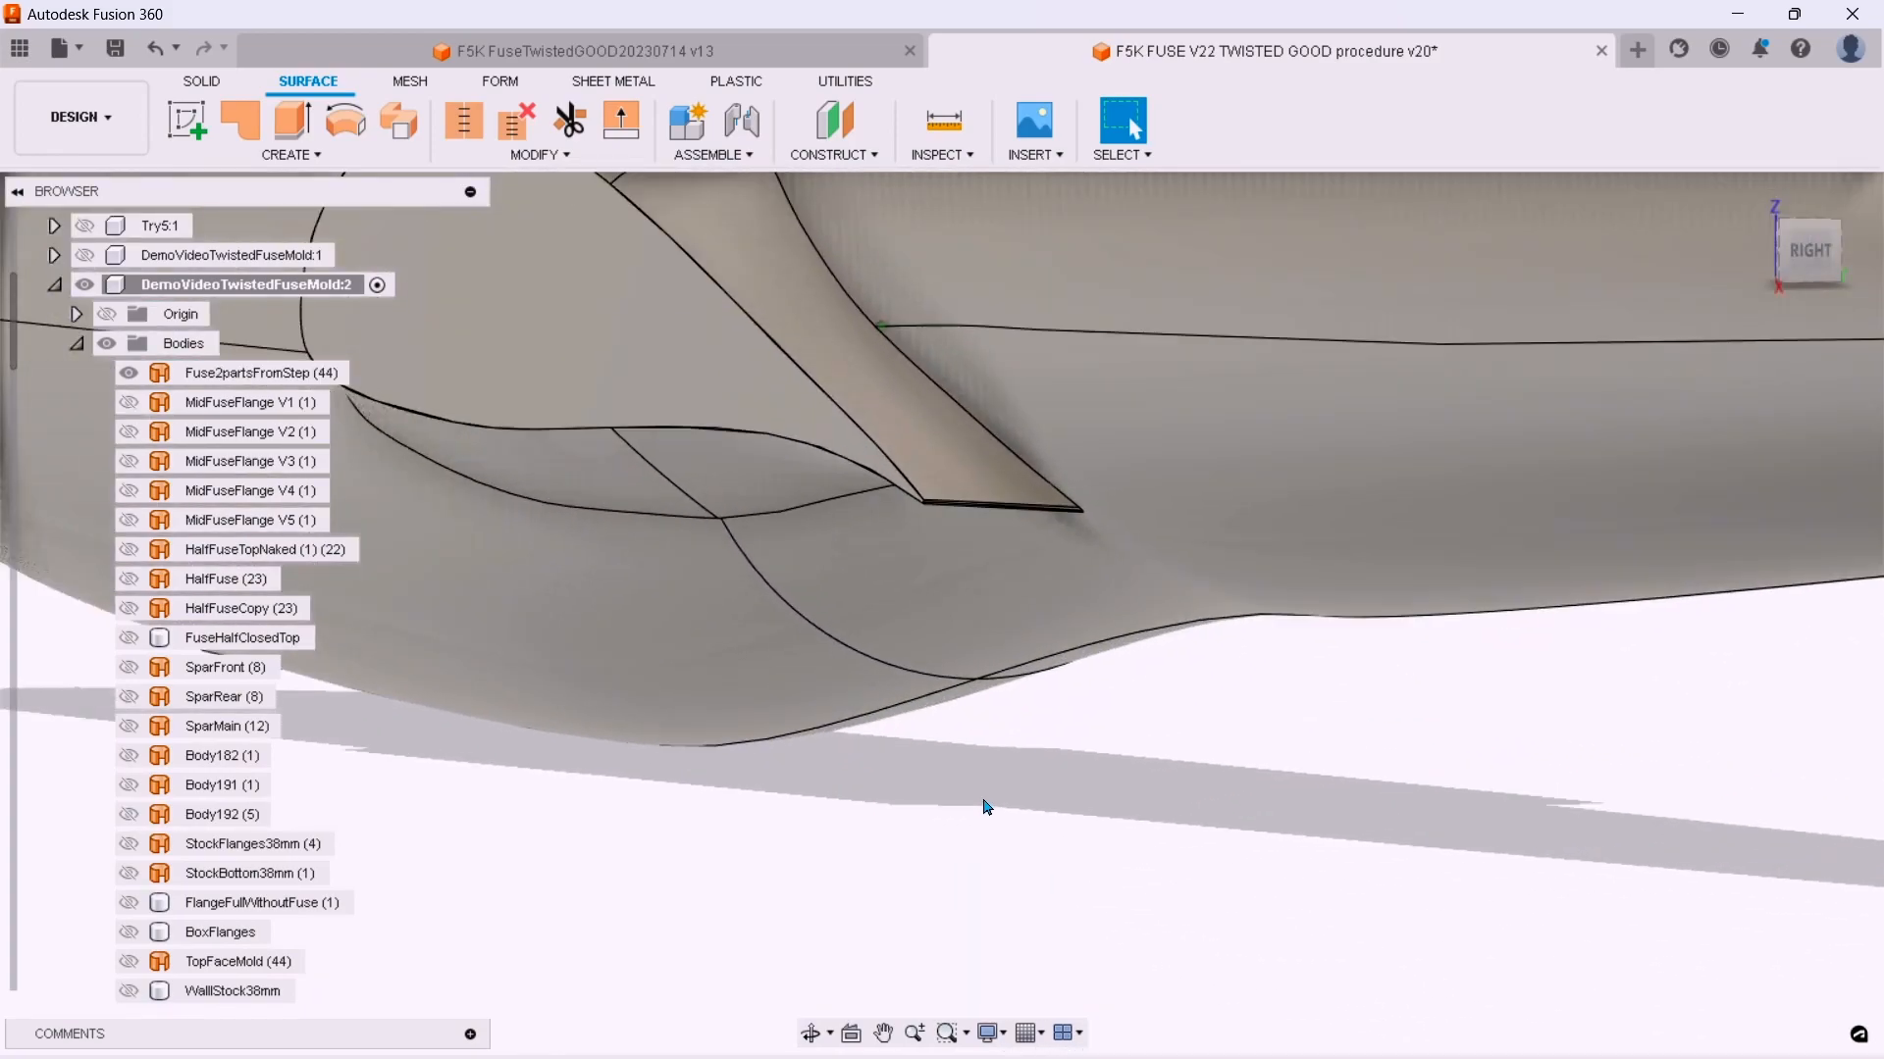
pyautogui.scroll(3, 974, 713)
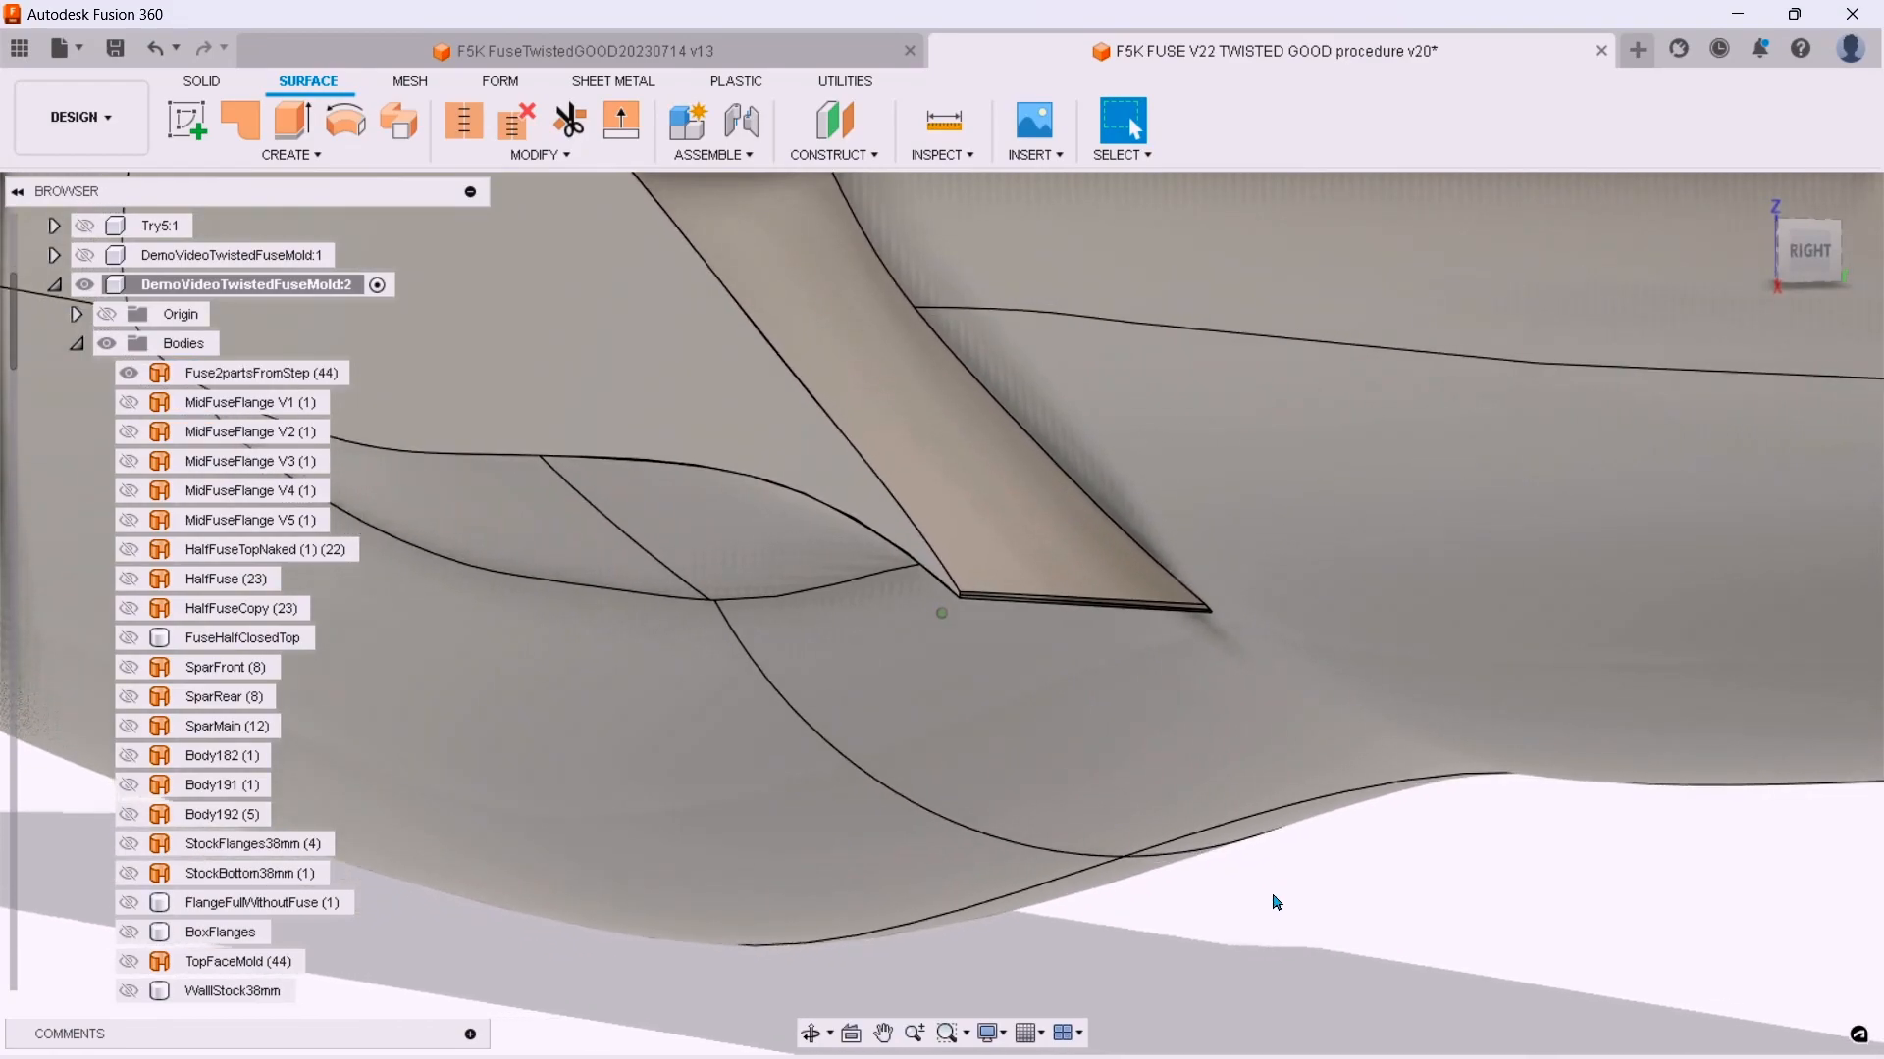
pyautogui.scroll(-2, 1273, 897)
pyautogui.scroll(4, 1280, 897)
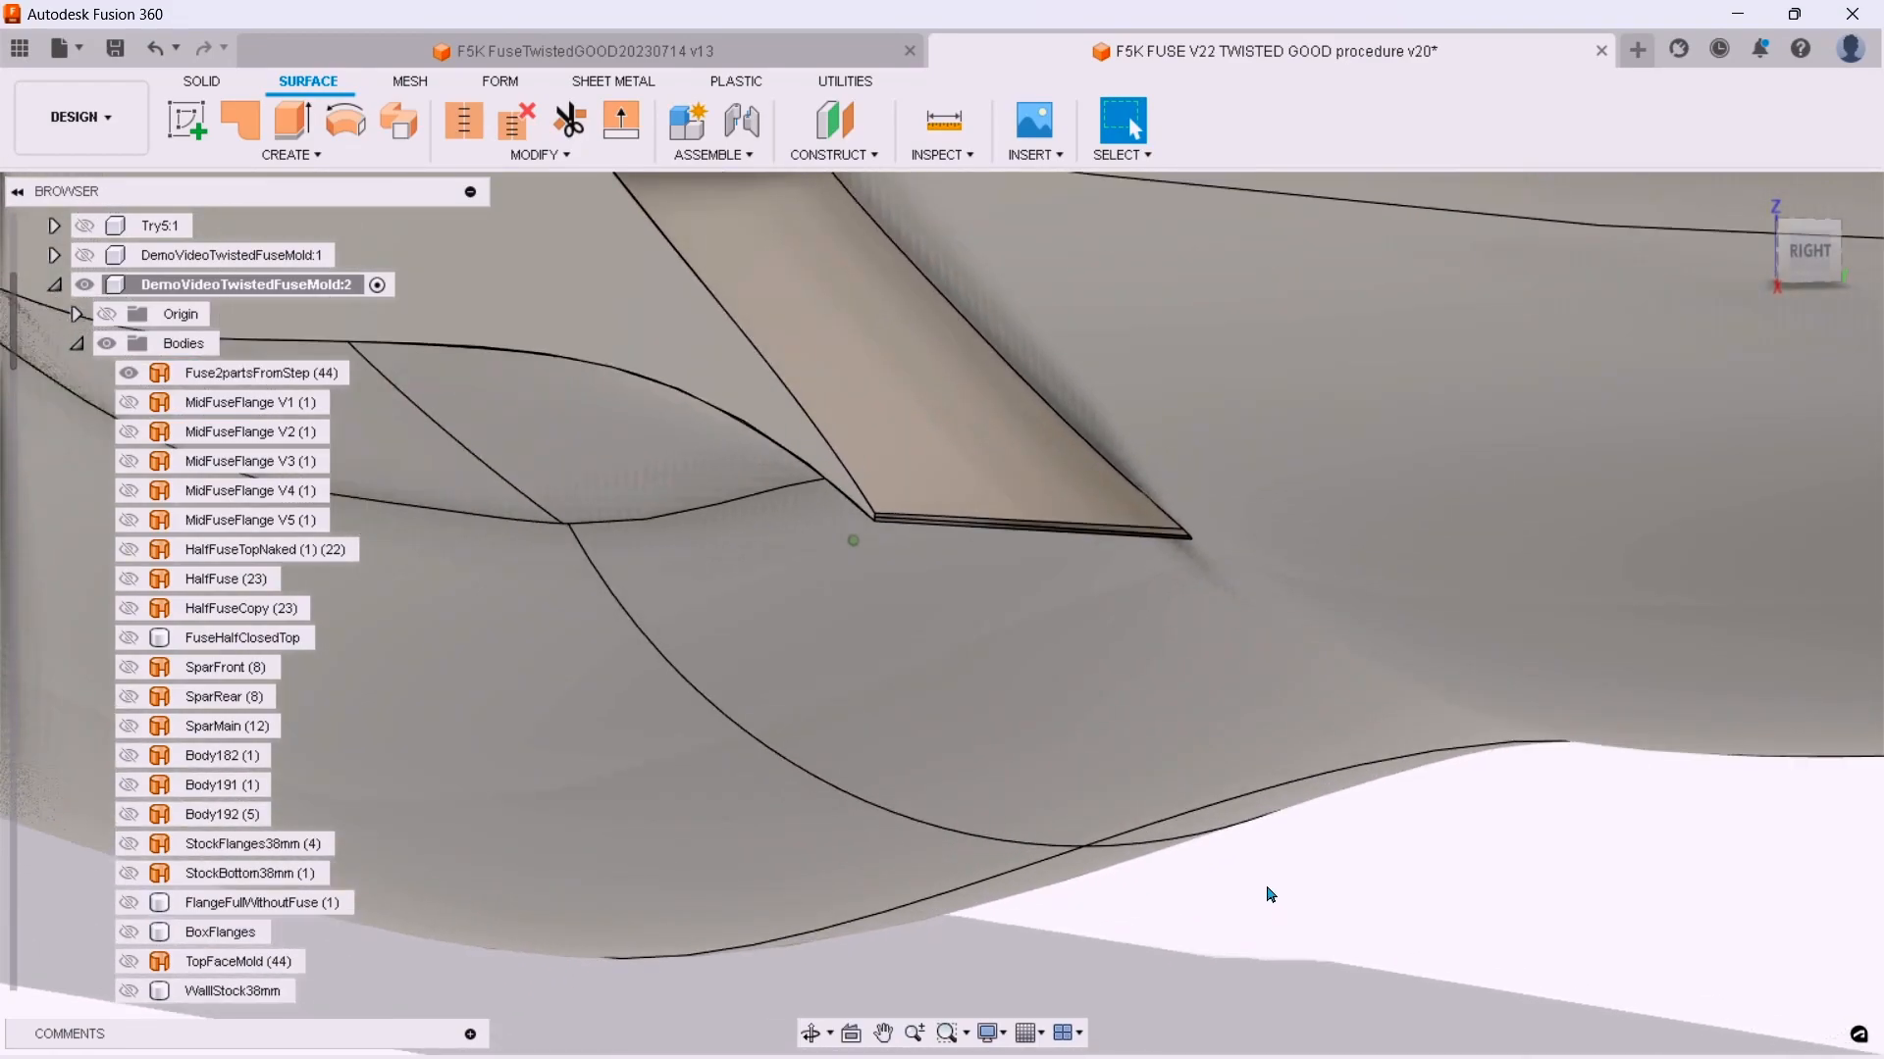
pyautogui.scroll(-3, 1245, 887)
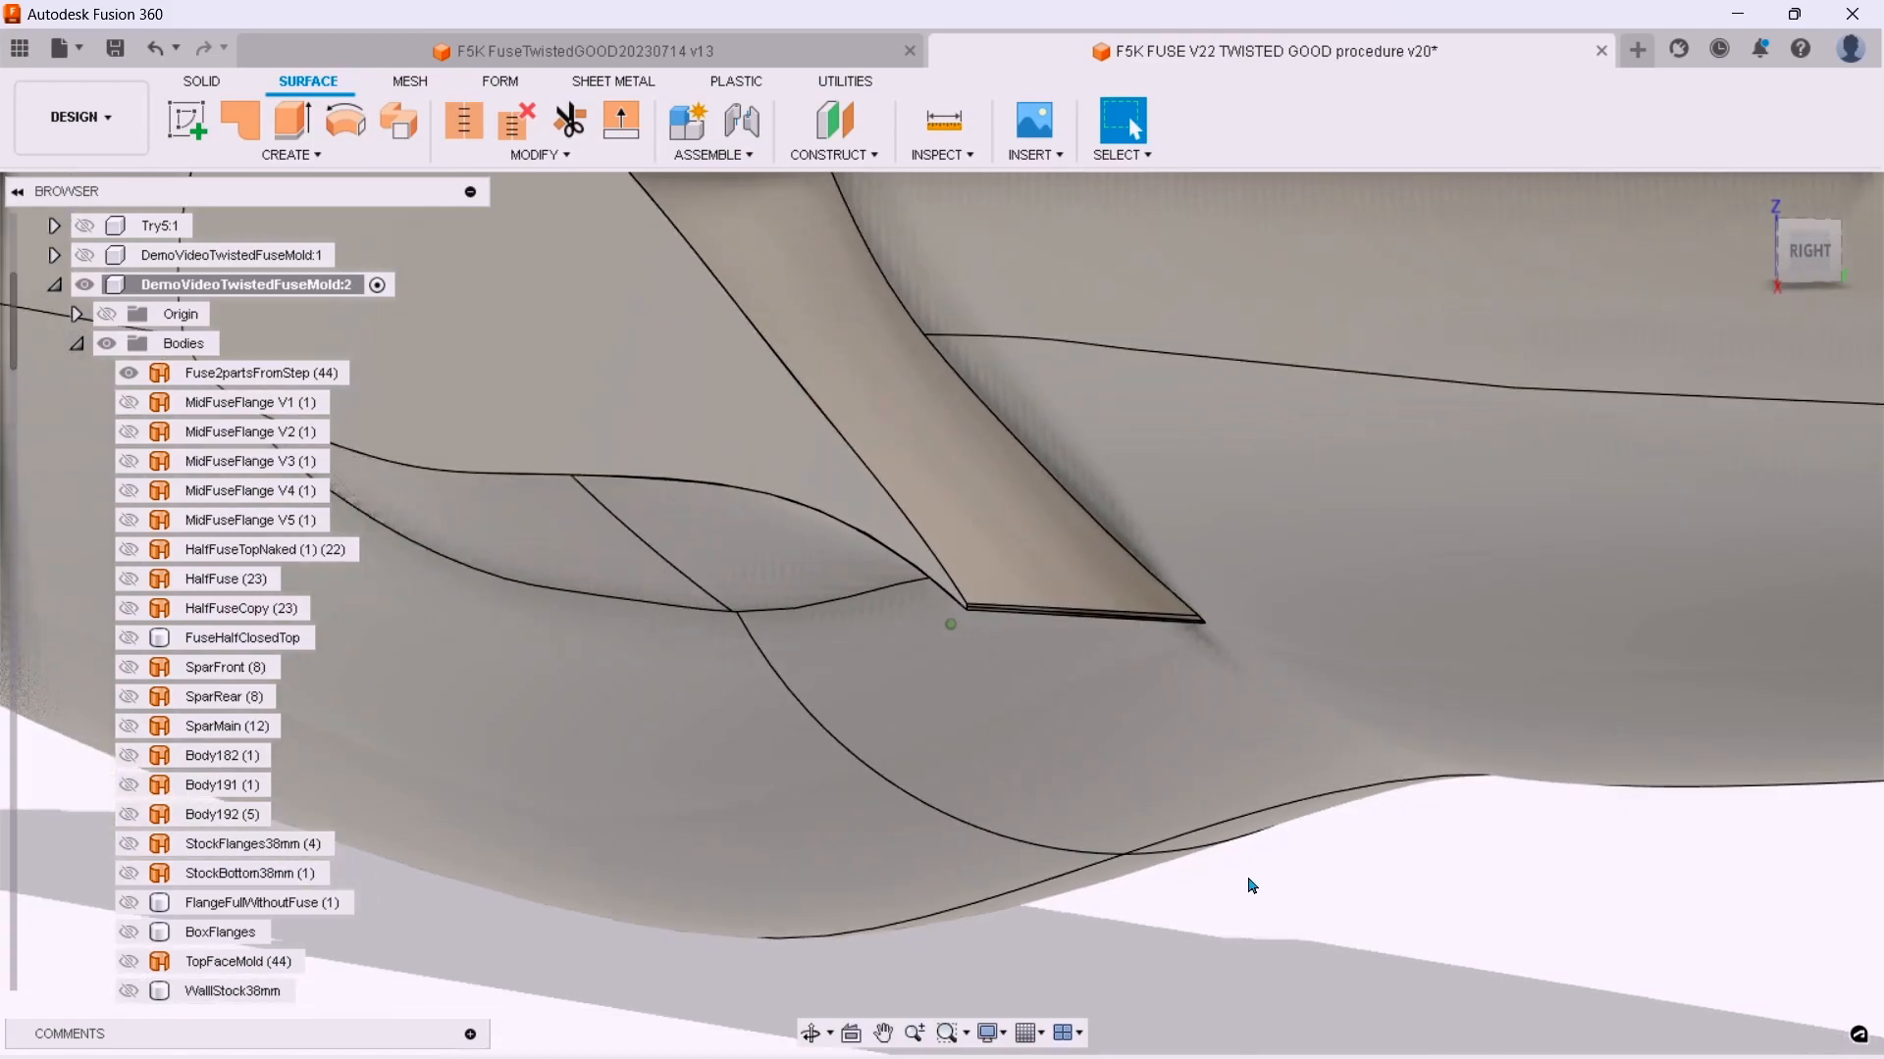
# Measure the distance between the two long edges bounding the thin trailing-edge face of the wing root fairing.
pyautogui.click(937, 155)
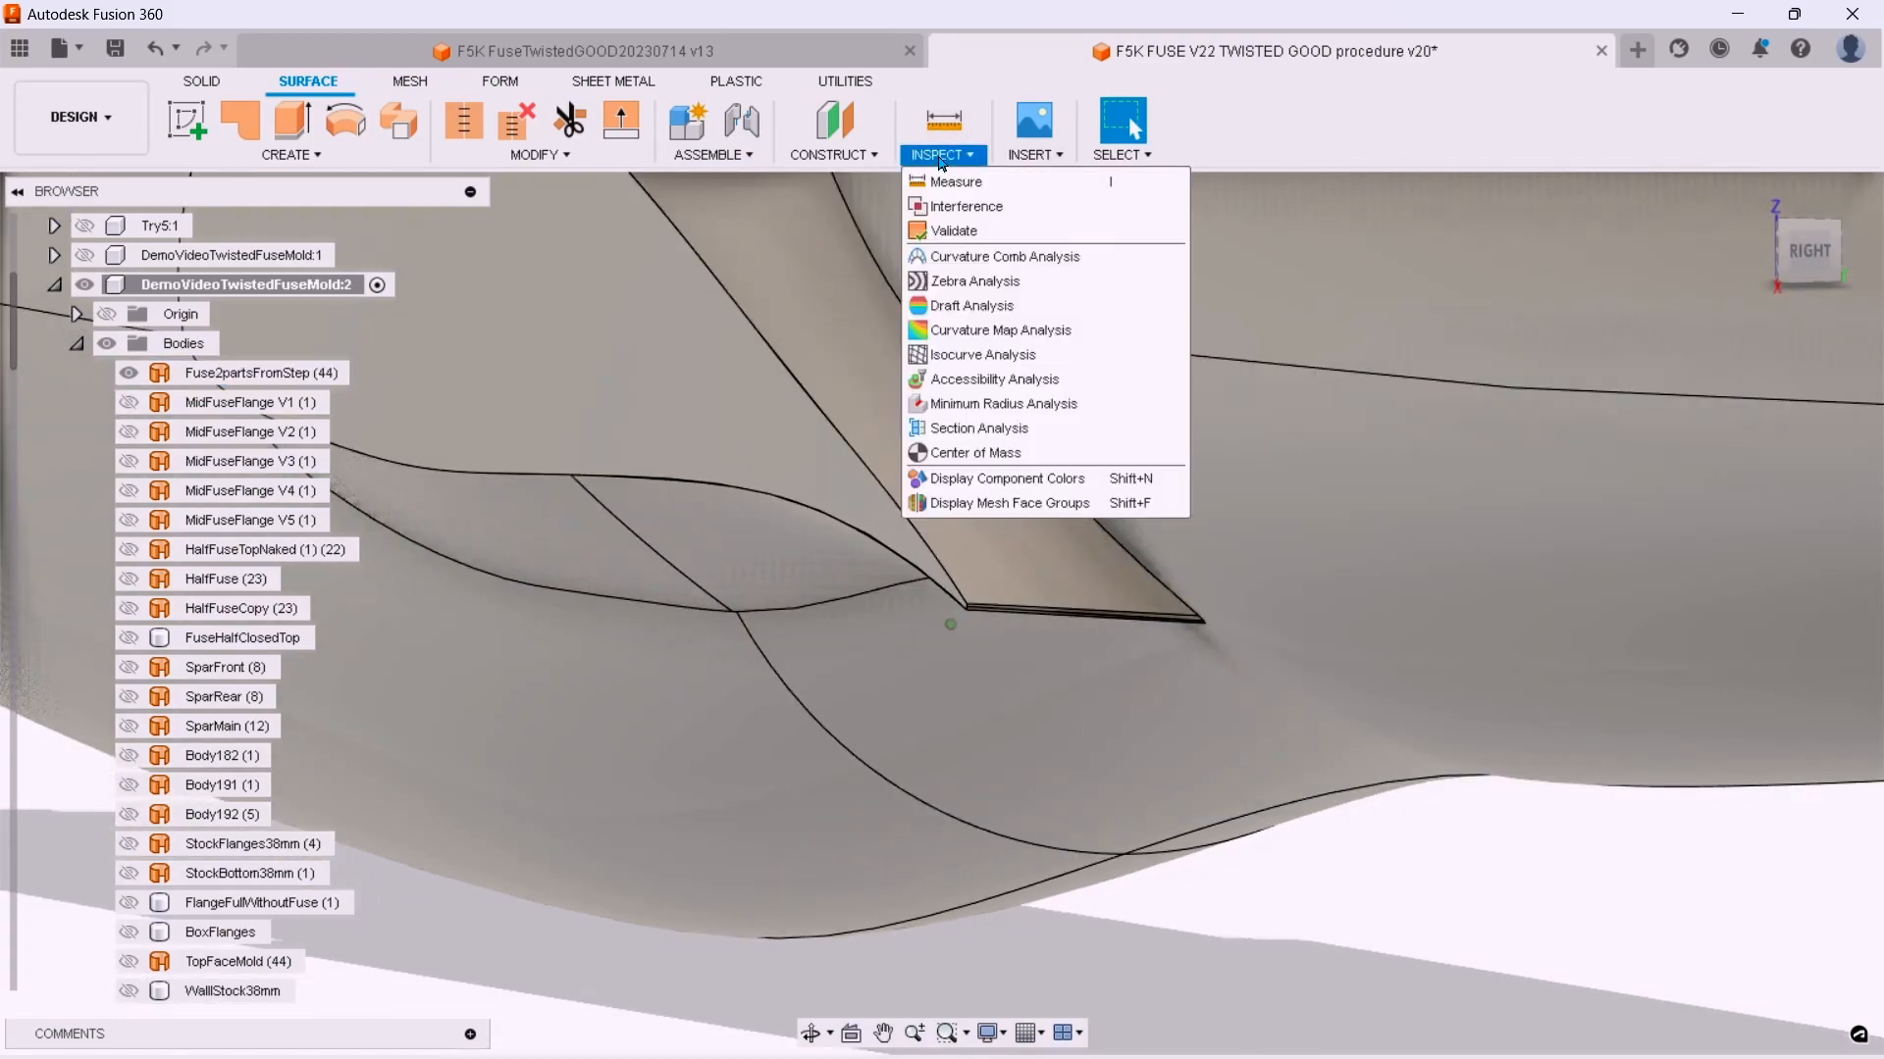
pyautogui.click(981, 184)
pyautogui.scroll(5, 1114, 637)
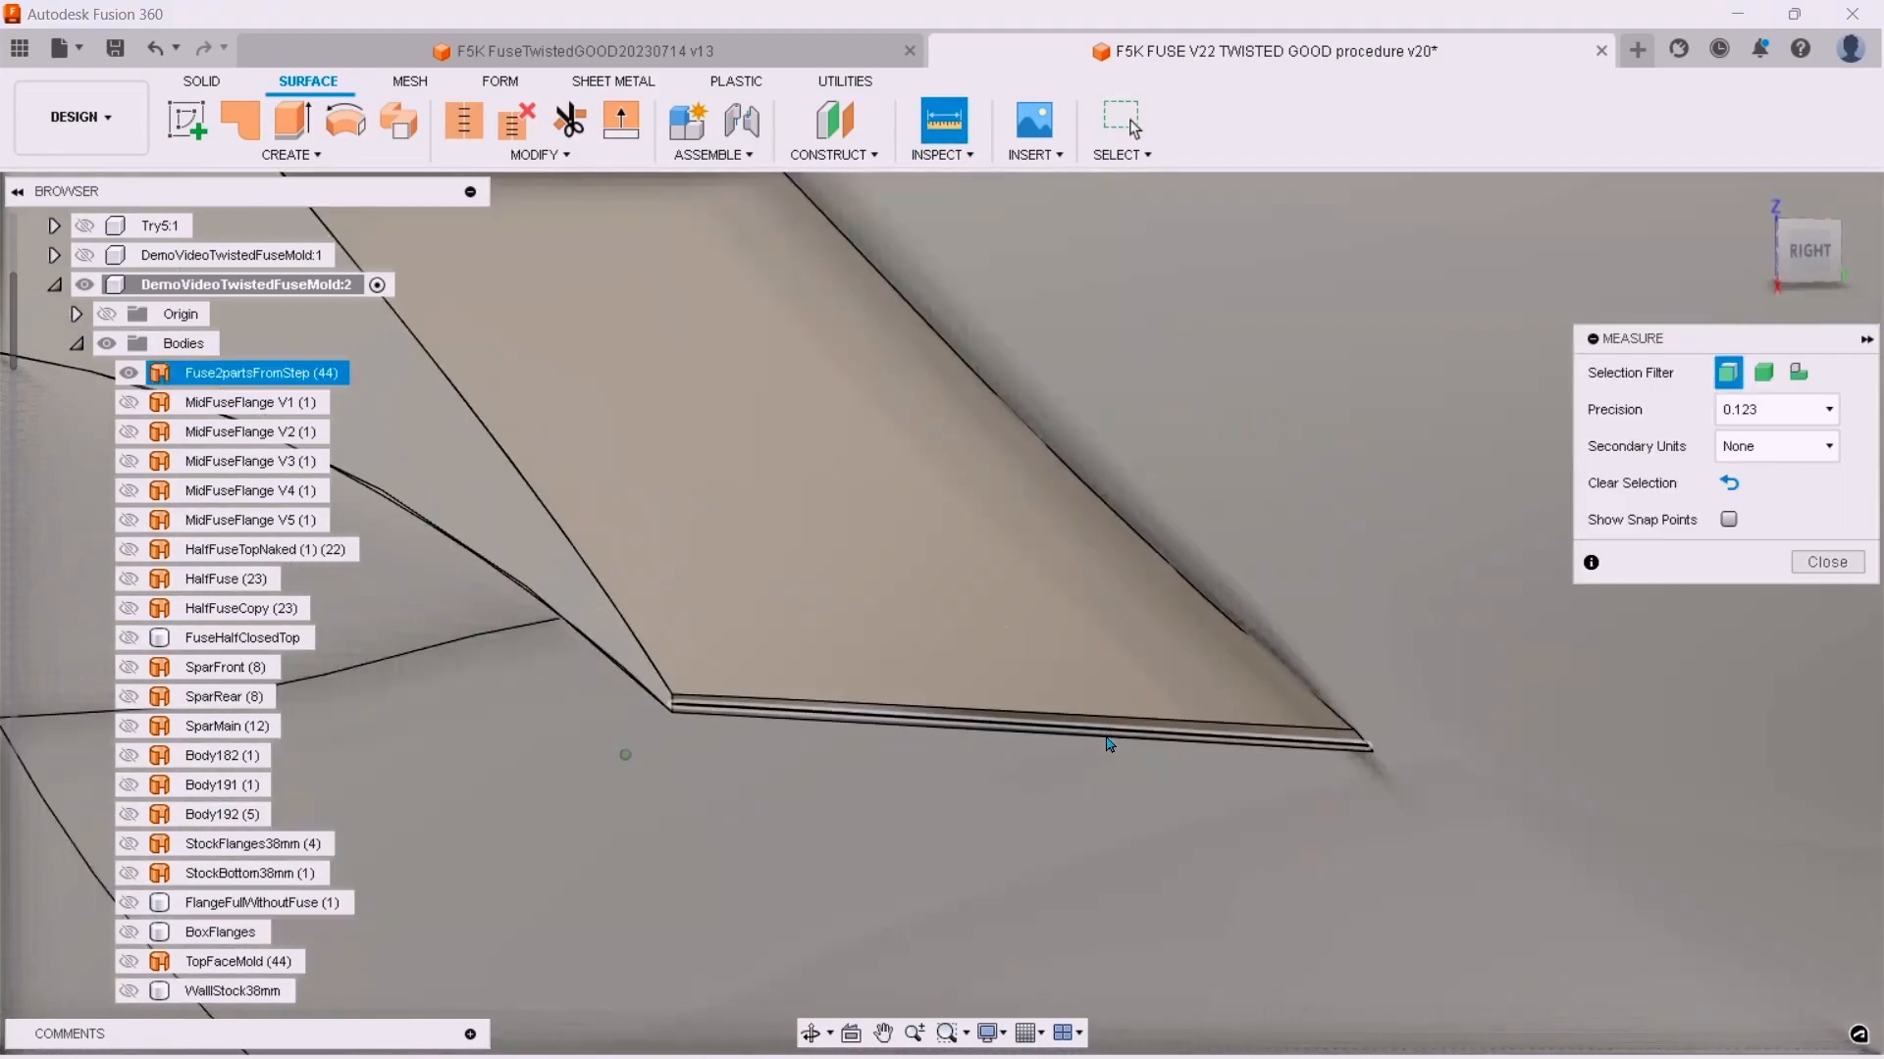
pyautogui.click(1079, 726)
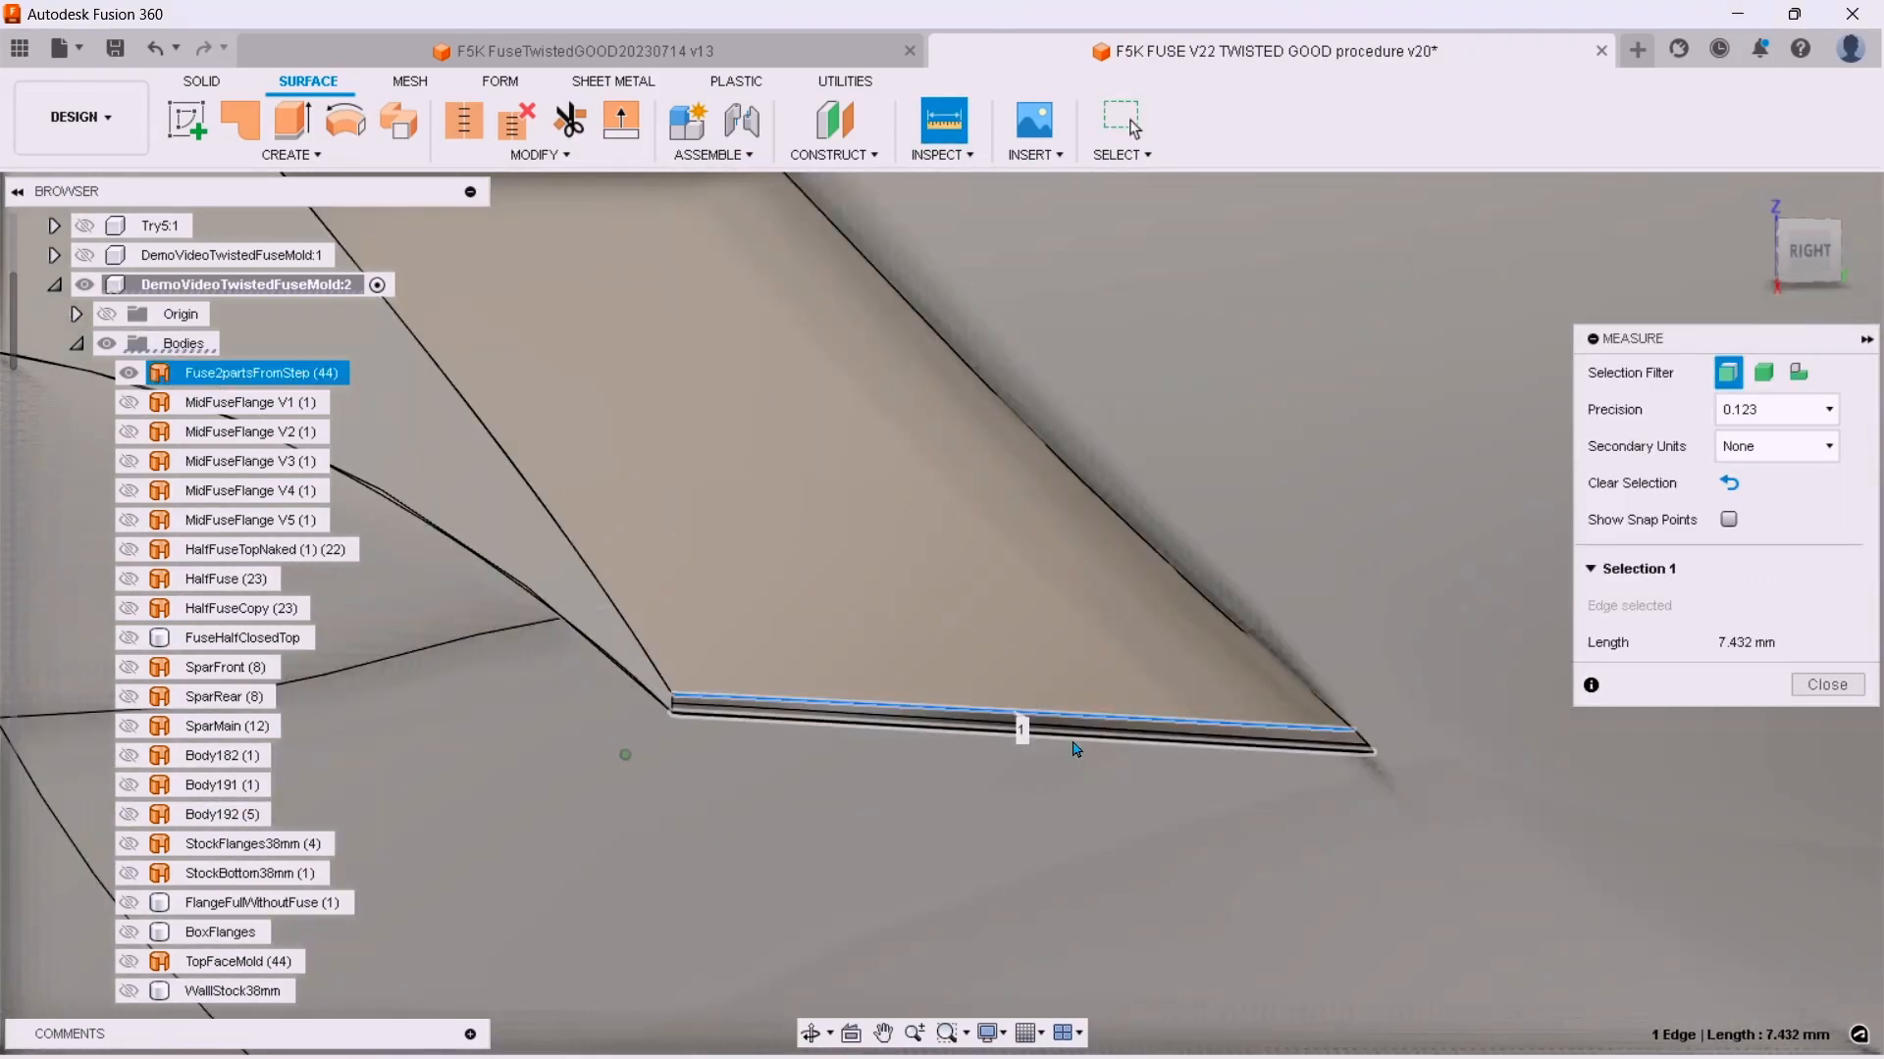
pyautogui.click(1074, 743)
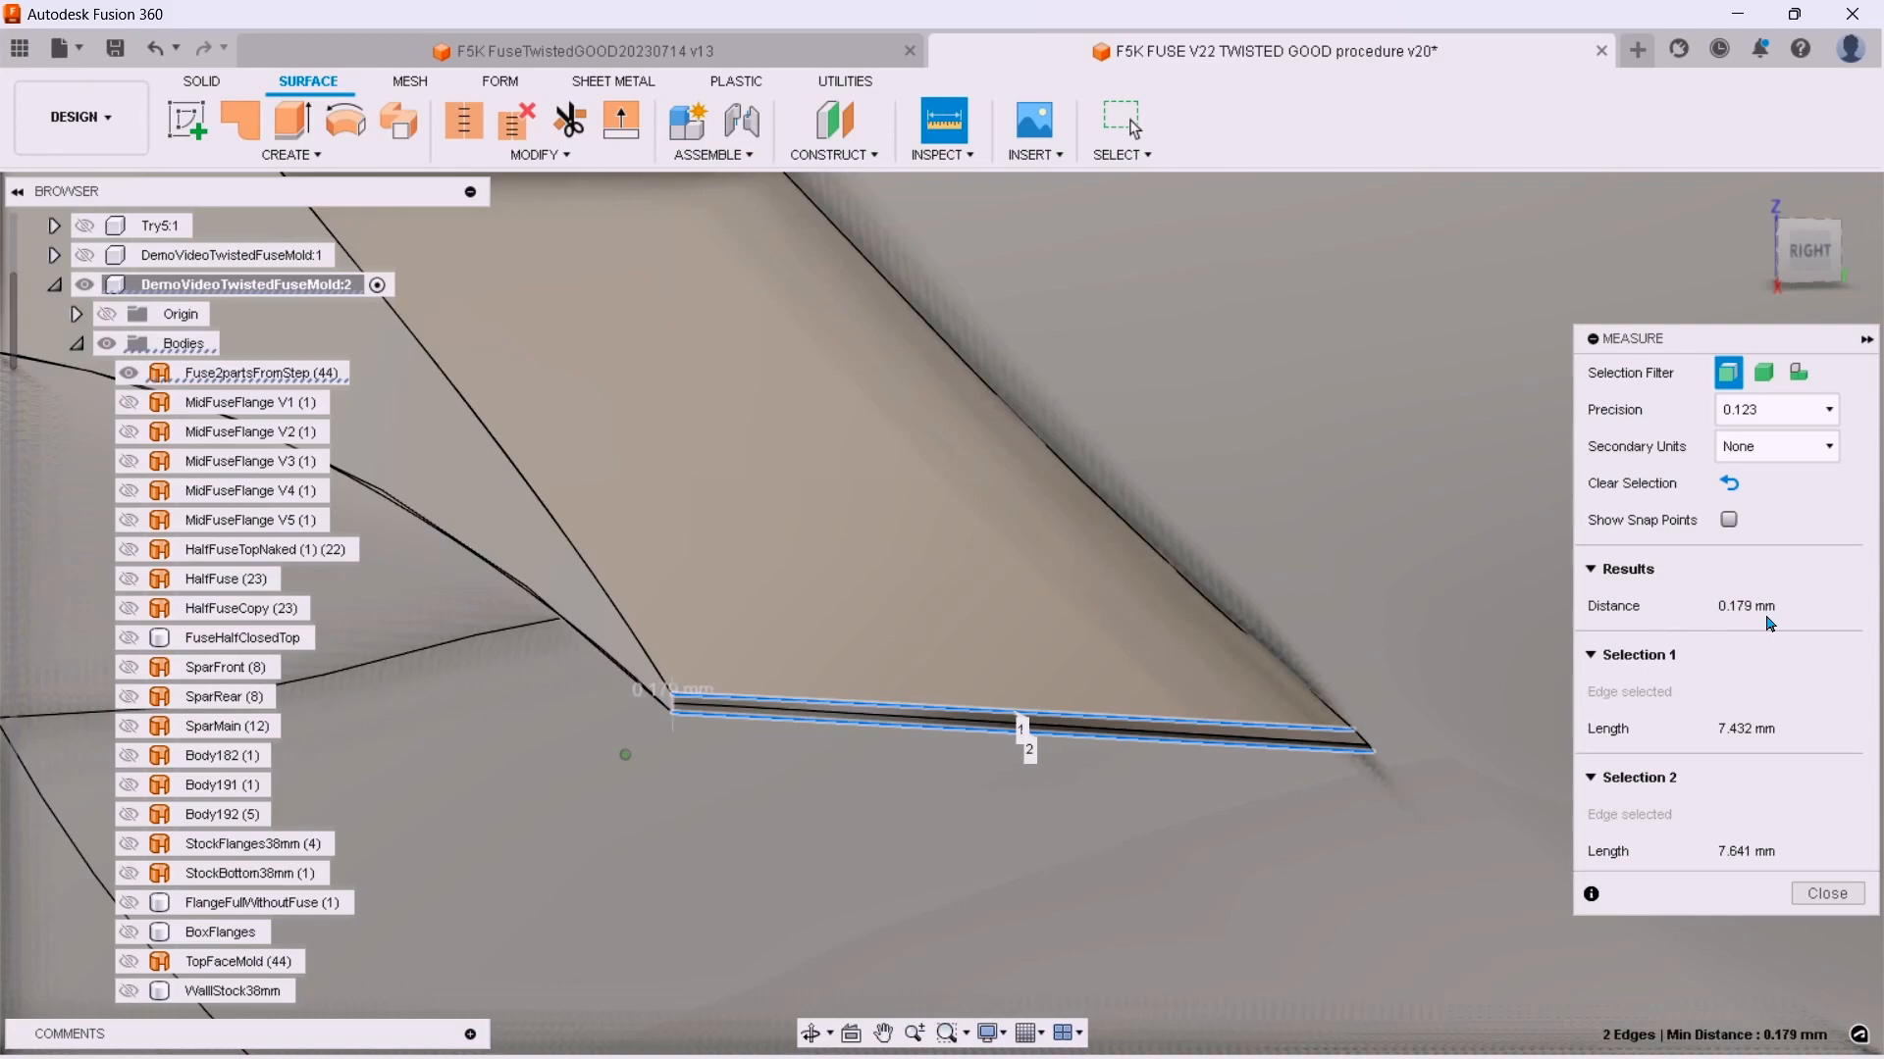
pyautogui.click(1827, 892)
# Inspect the lower fuselage face that meets the fairing's trailing edge, including from the front side.
pyautogui.scroll(-2, 1380, 822)
pyautogui.click(1038, 912)
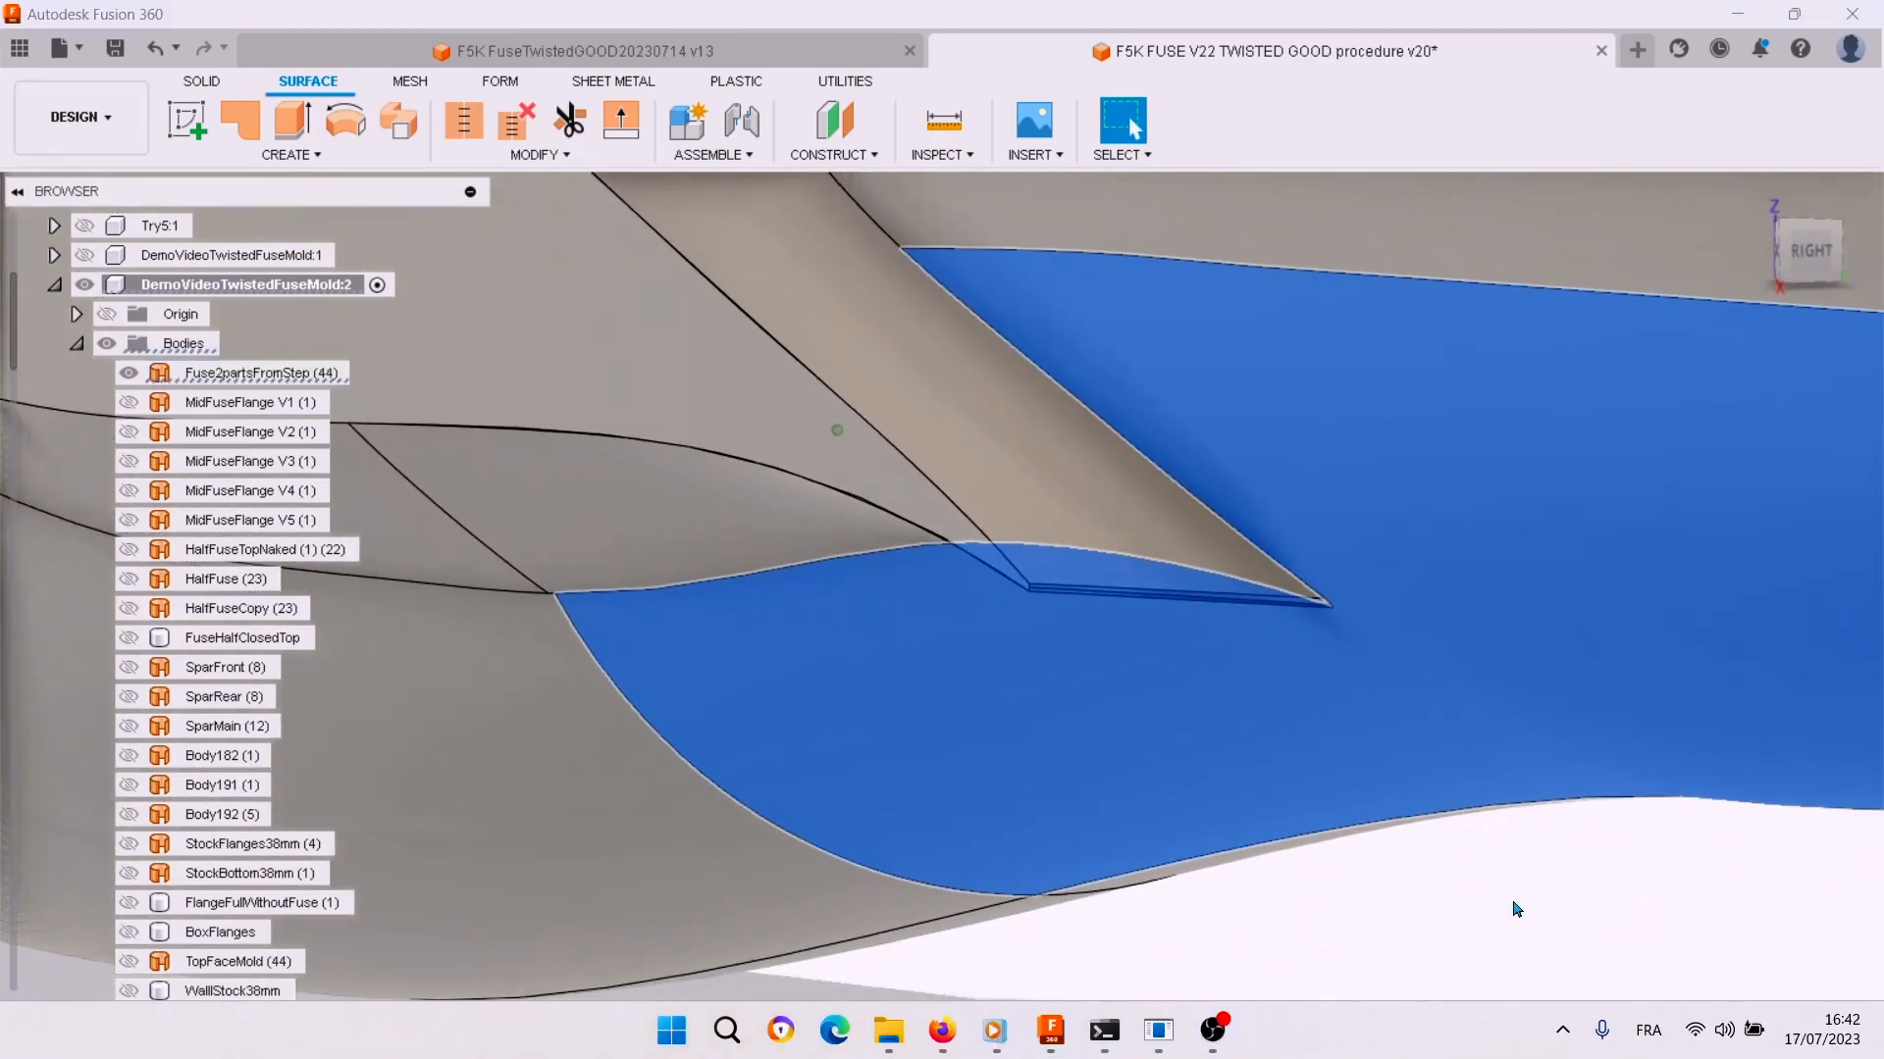
pyautogui.click(1483, 882)
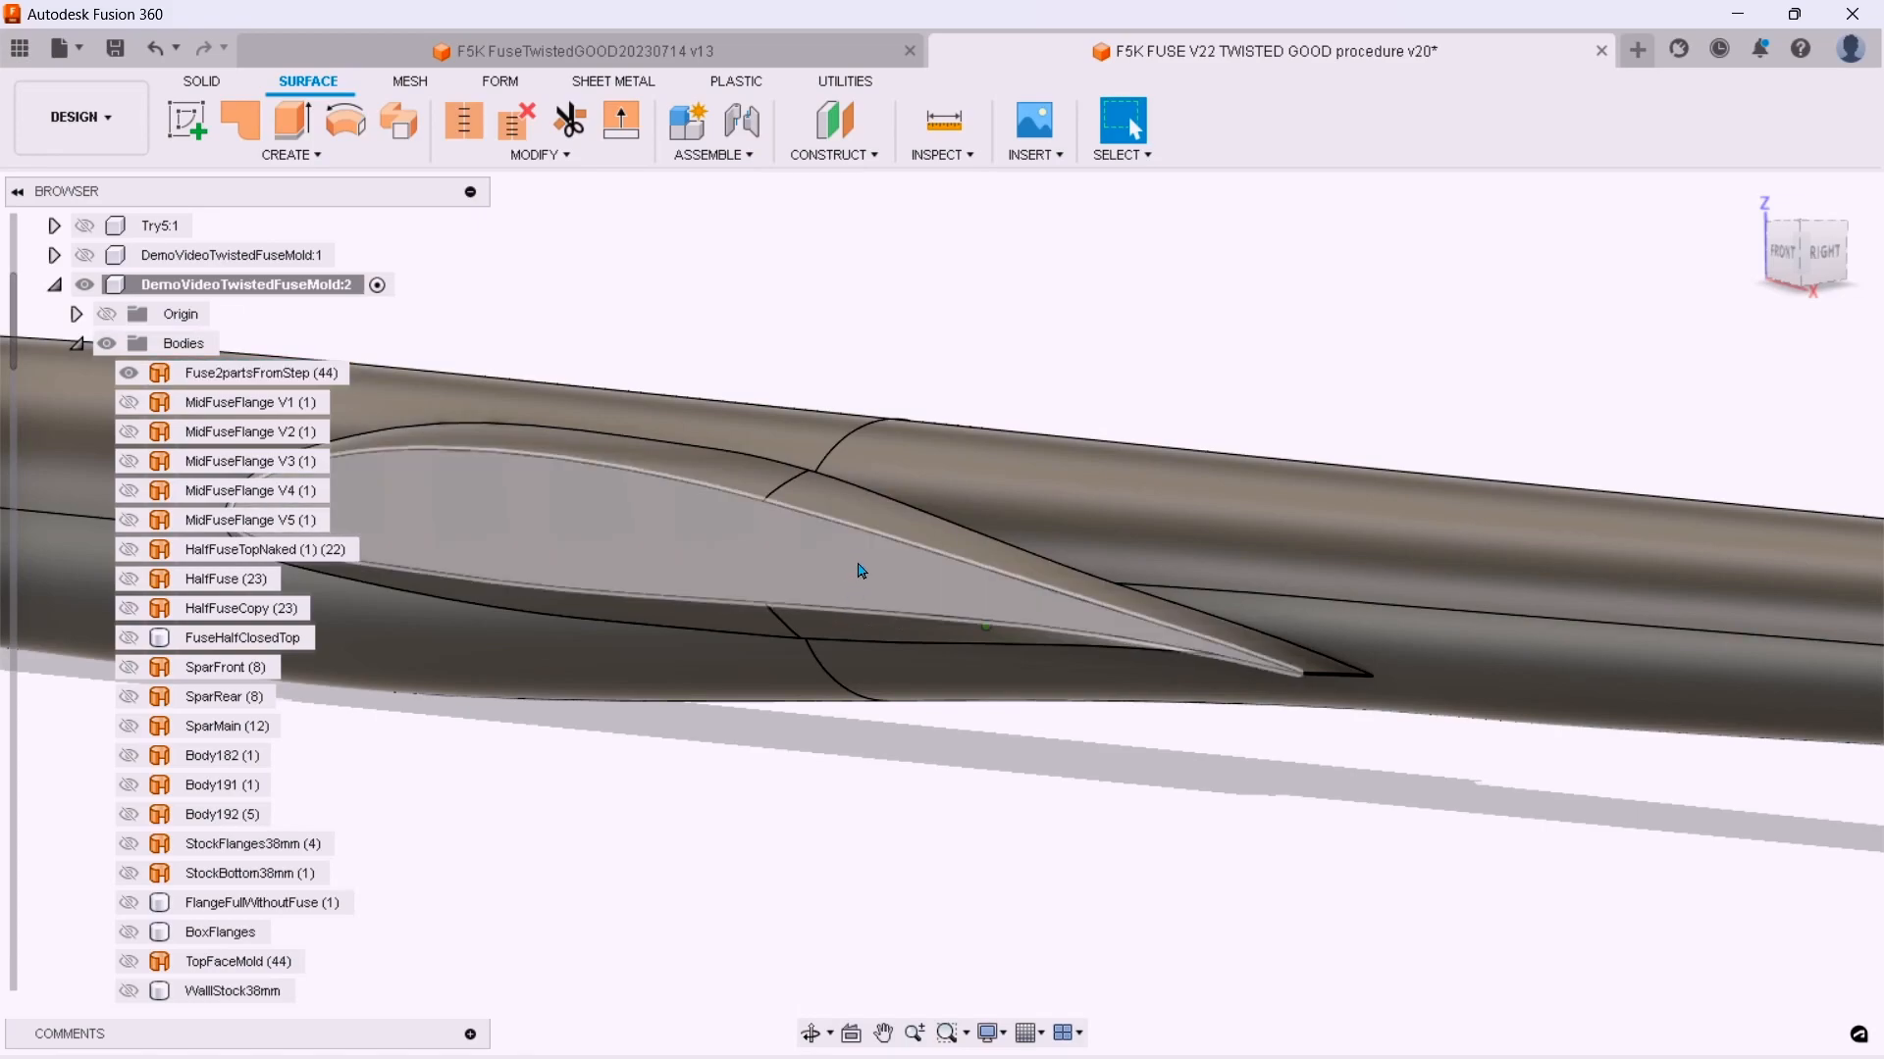
pyautogui.keyDown('shift'); pyautogui.moveTo(966, 807); pyautogui.dragTo(992, 828, button='middle'); pyautogui.keyUp('shift')
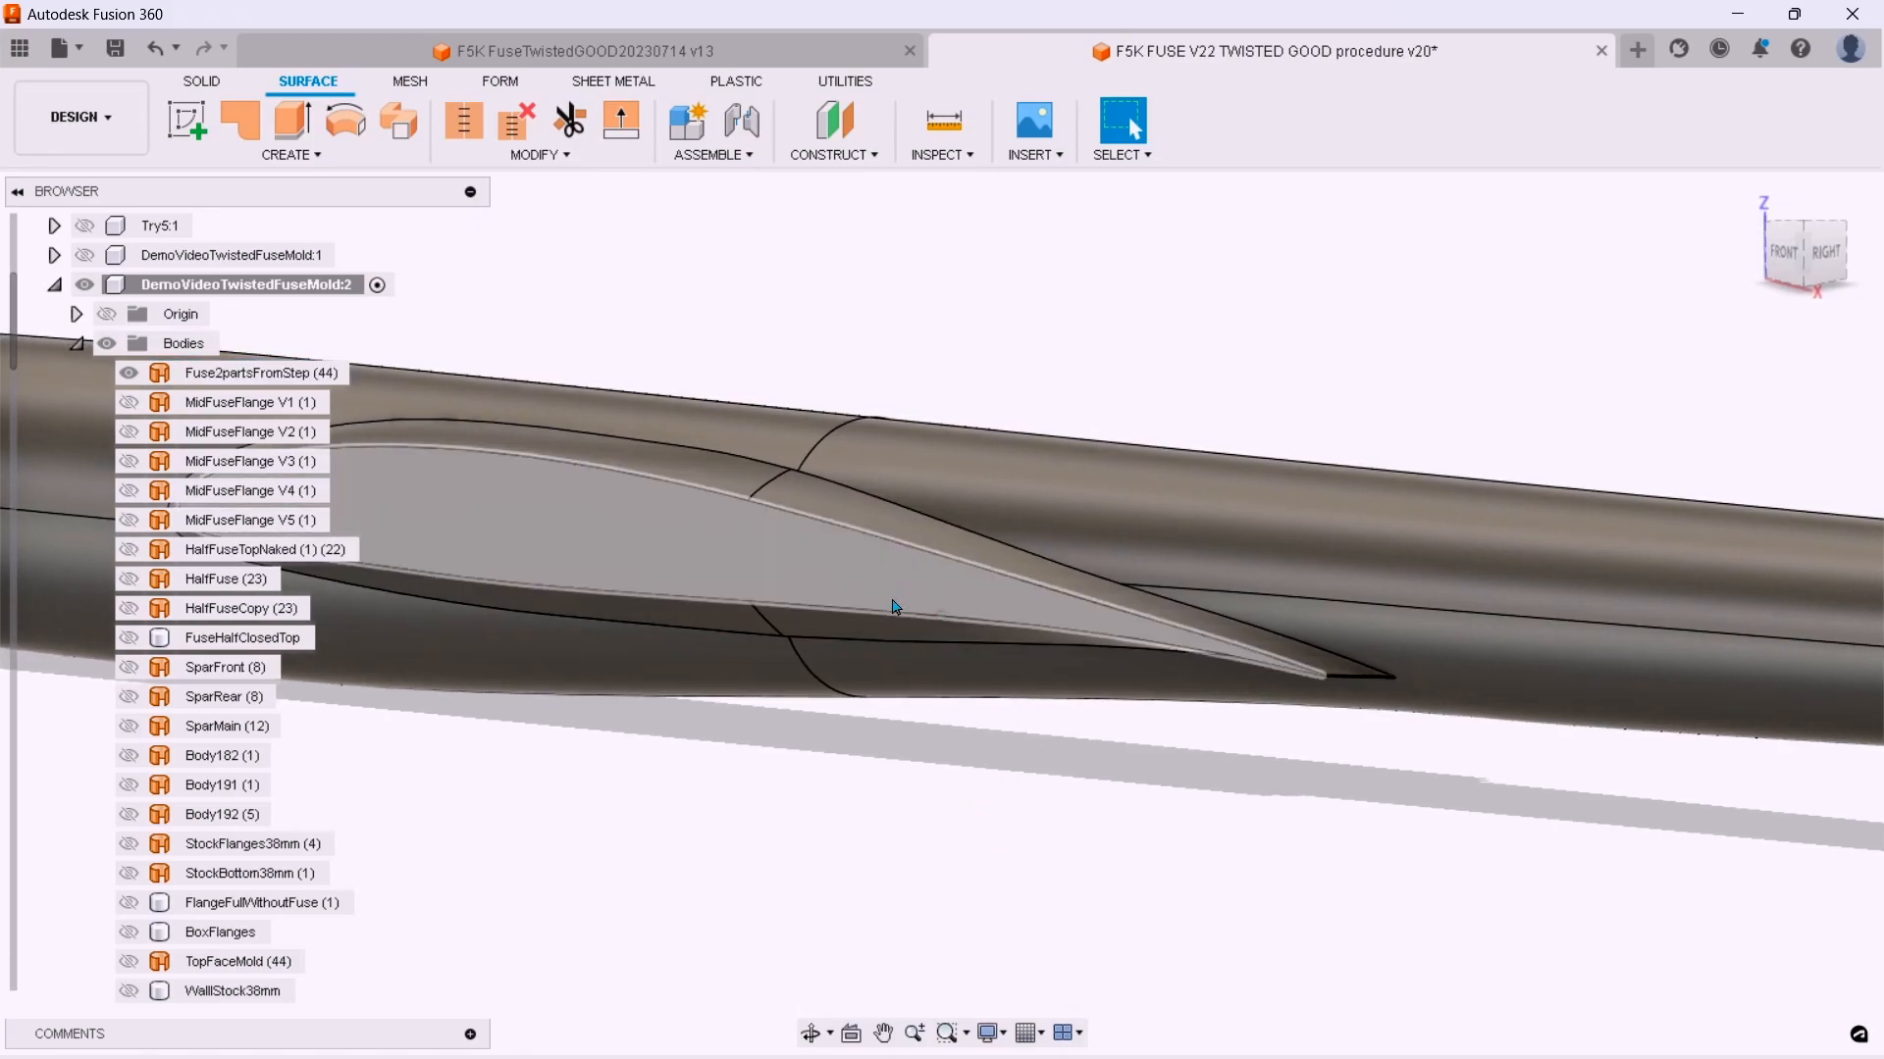
pyautogui.keyDown('shift'); pyautogui.moveTo(1317, 845); pyautogui.dragTo(1373, 700, button='middle'); pyautogui.keyUp('shift')
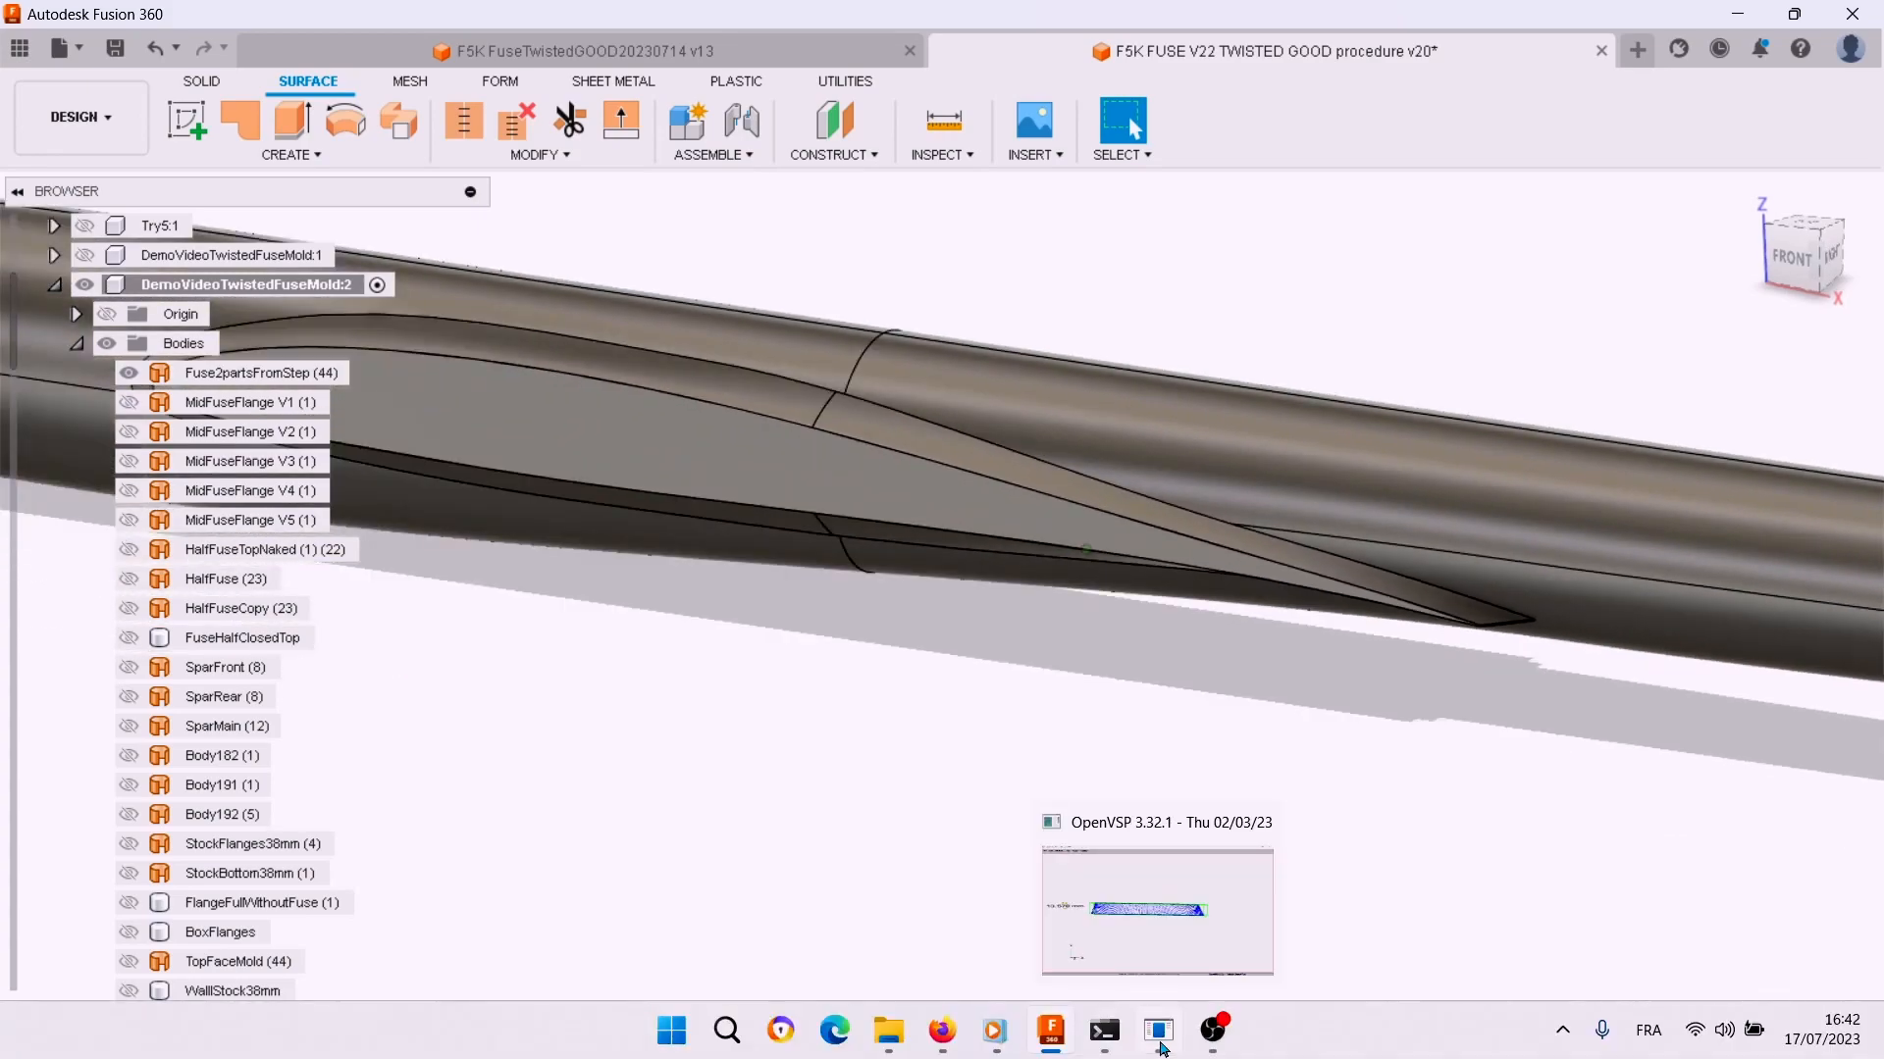
# Switch to OpenVSP, minimize the Export and WingGeom windows, and hide the WingGeom component.
pyautogui.click(1159, 1042)
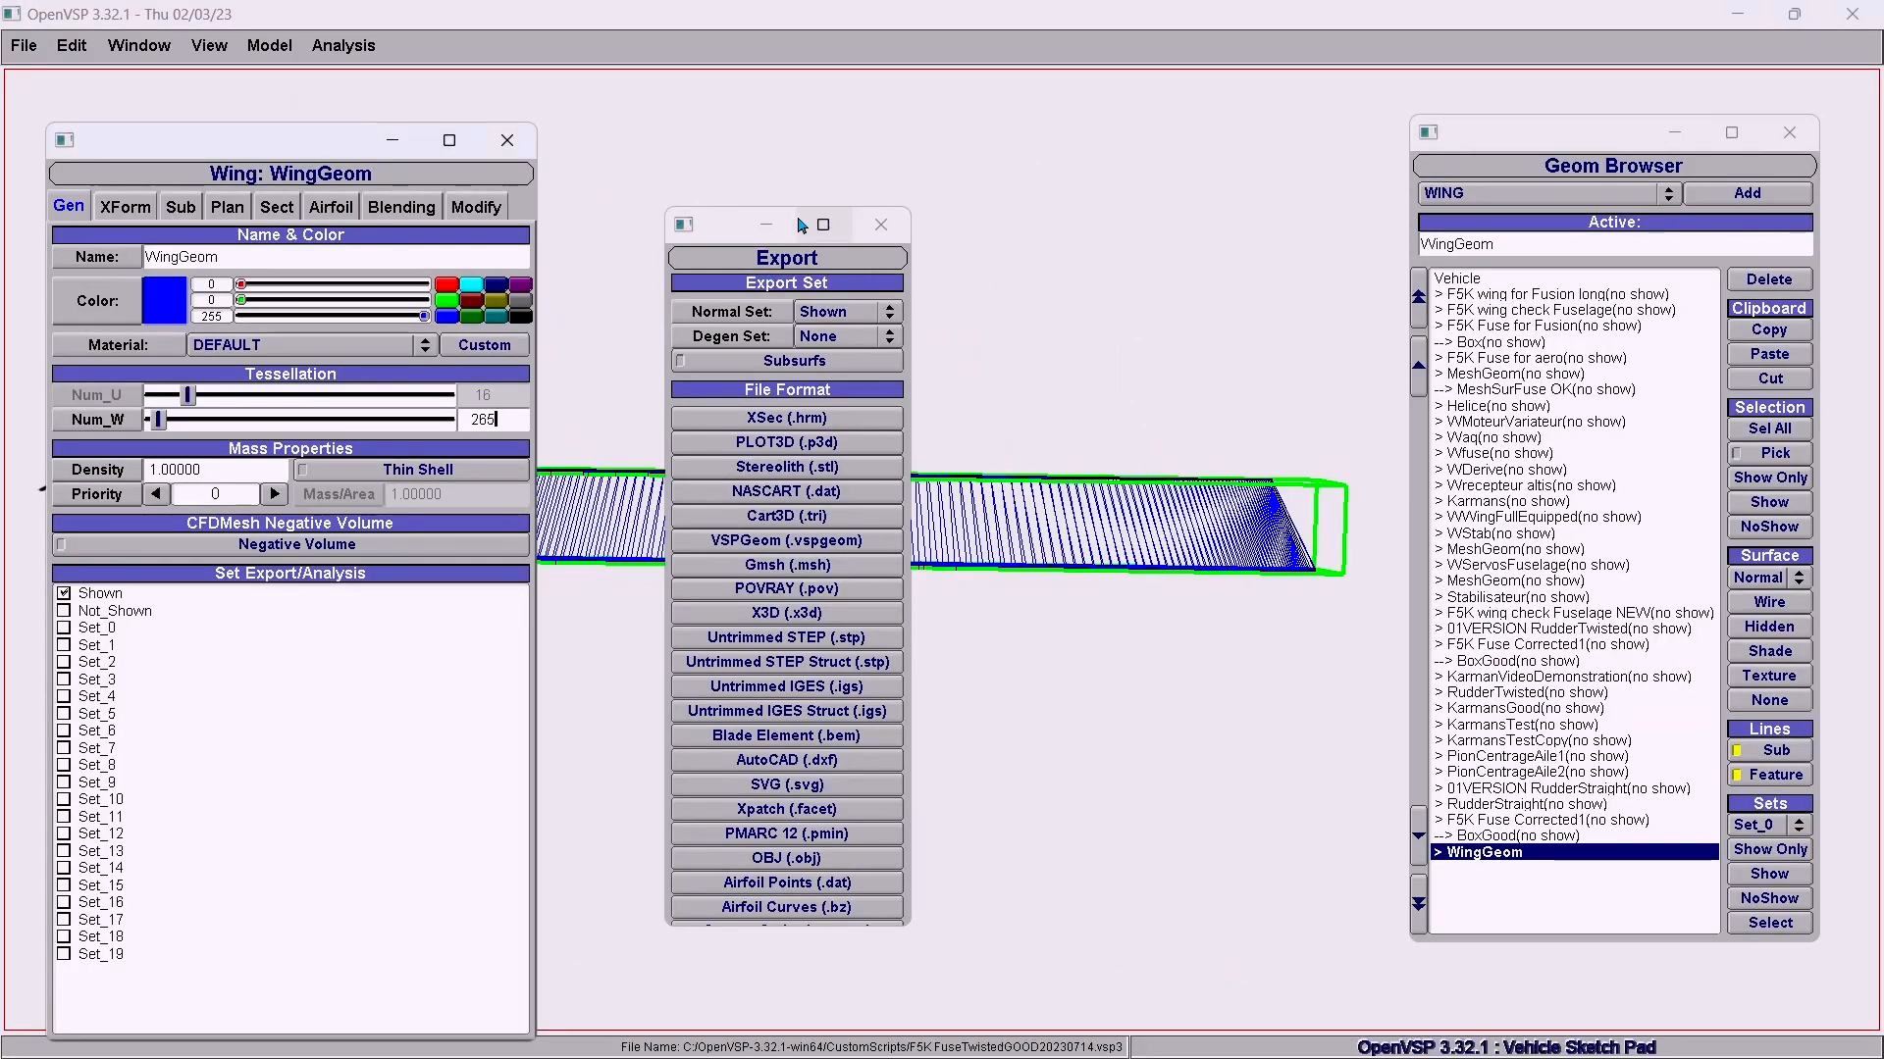
pyautogui.click(764, 224)
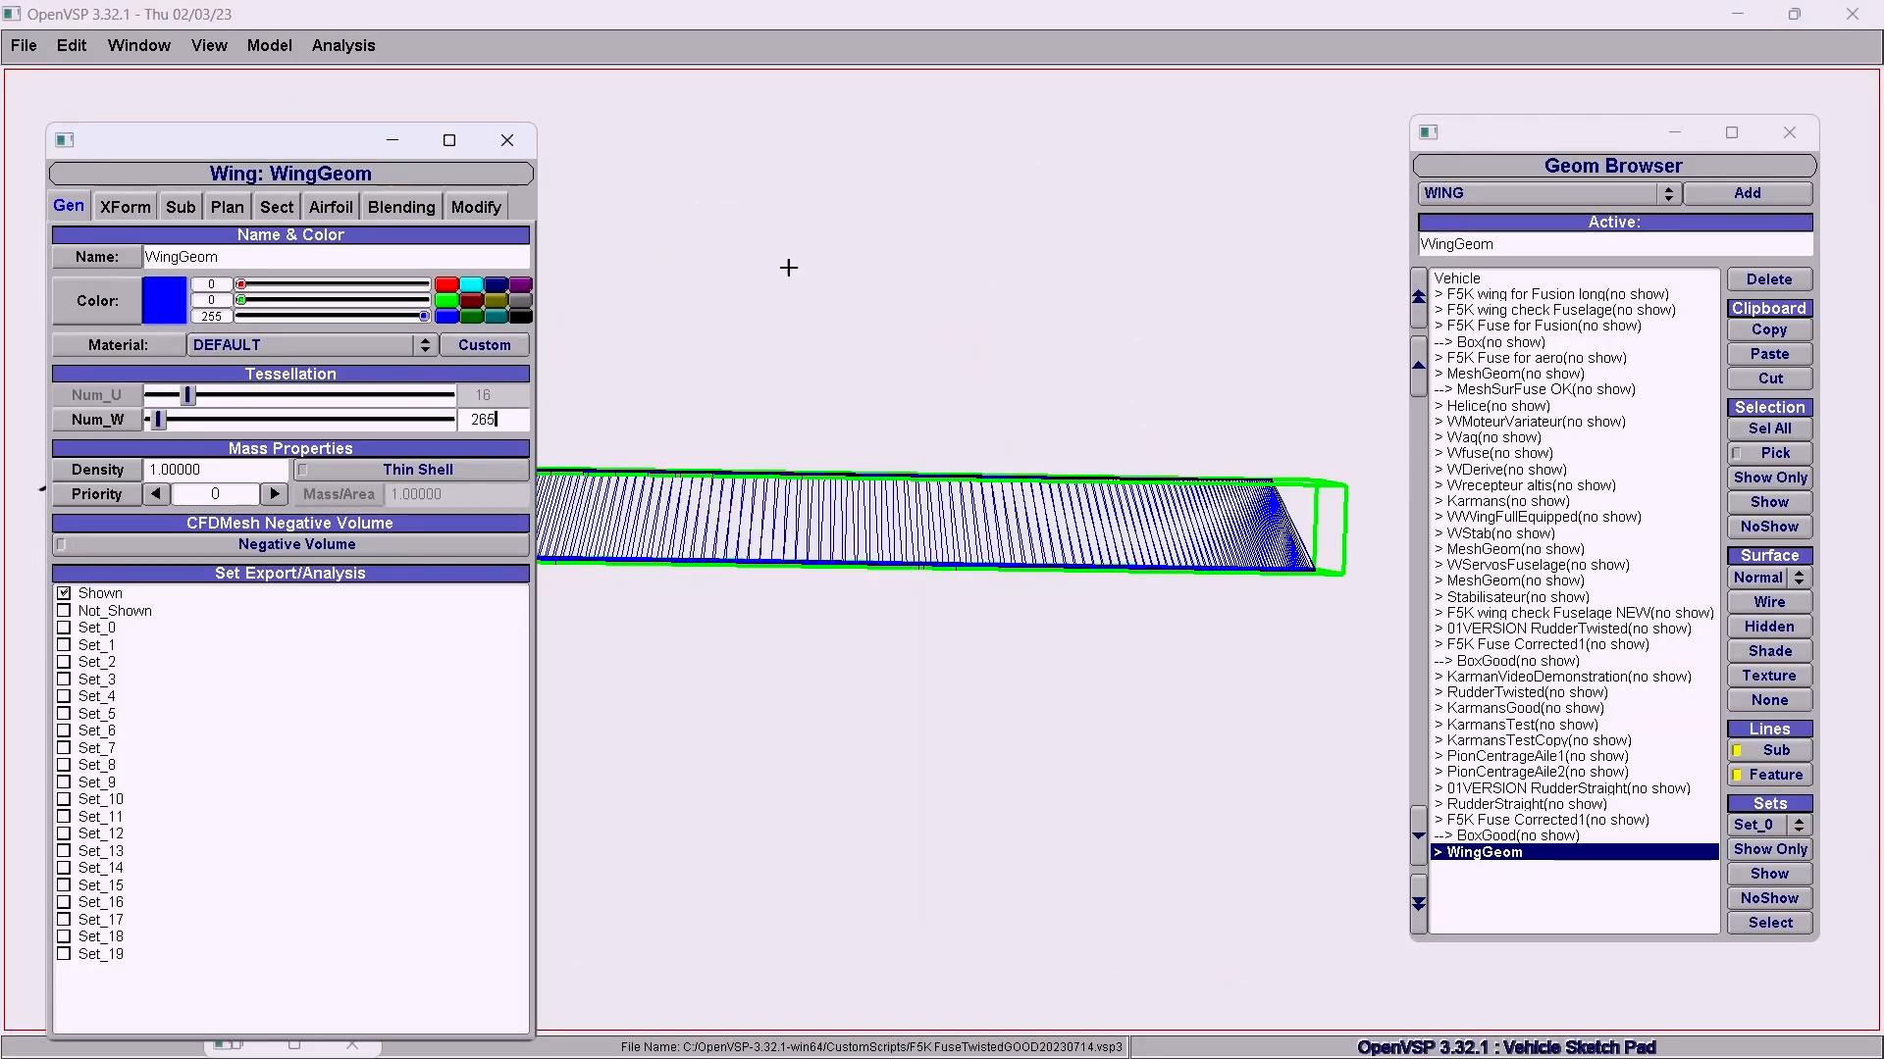
pyautogui.click(392, 138)
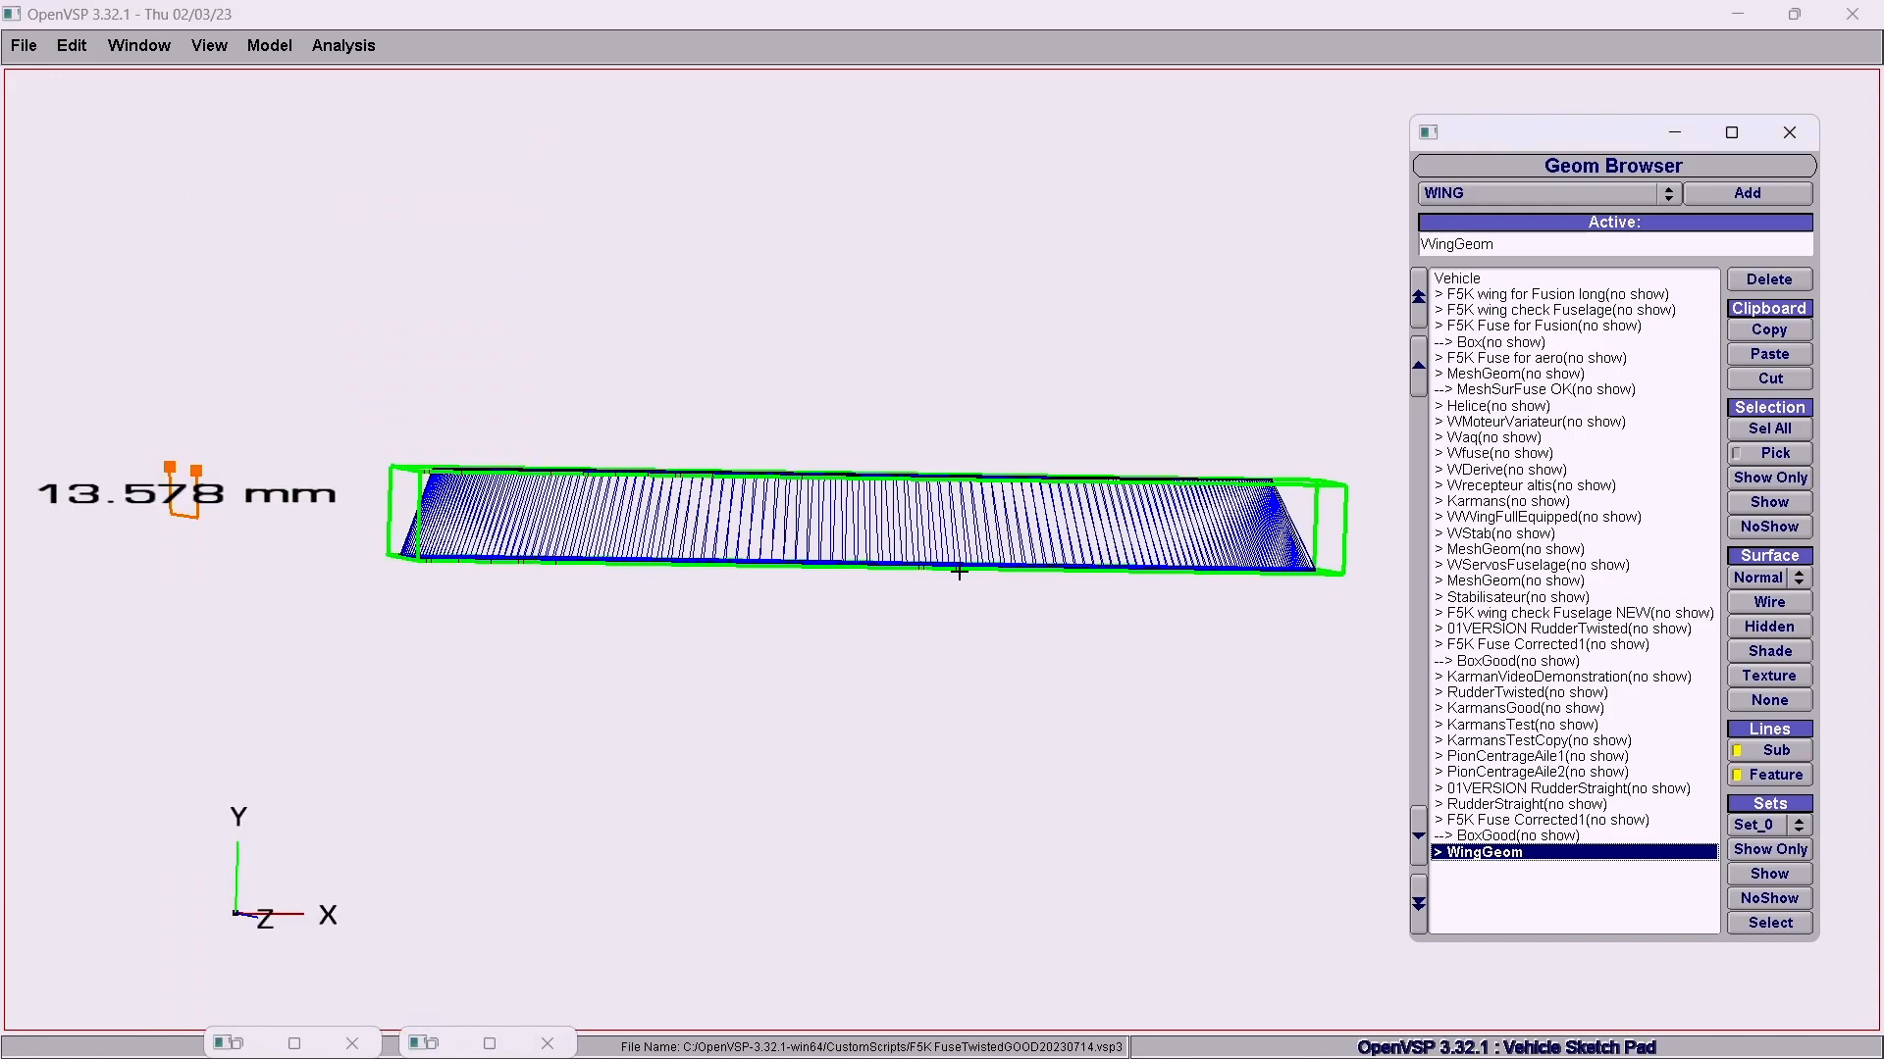
pyautogui.click(1769, 527)
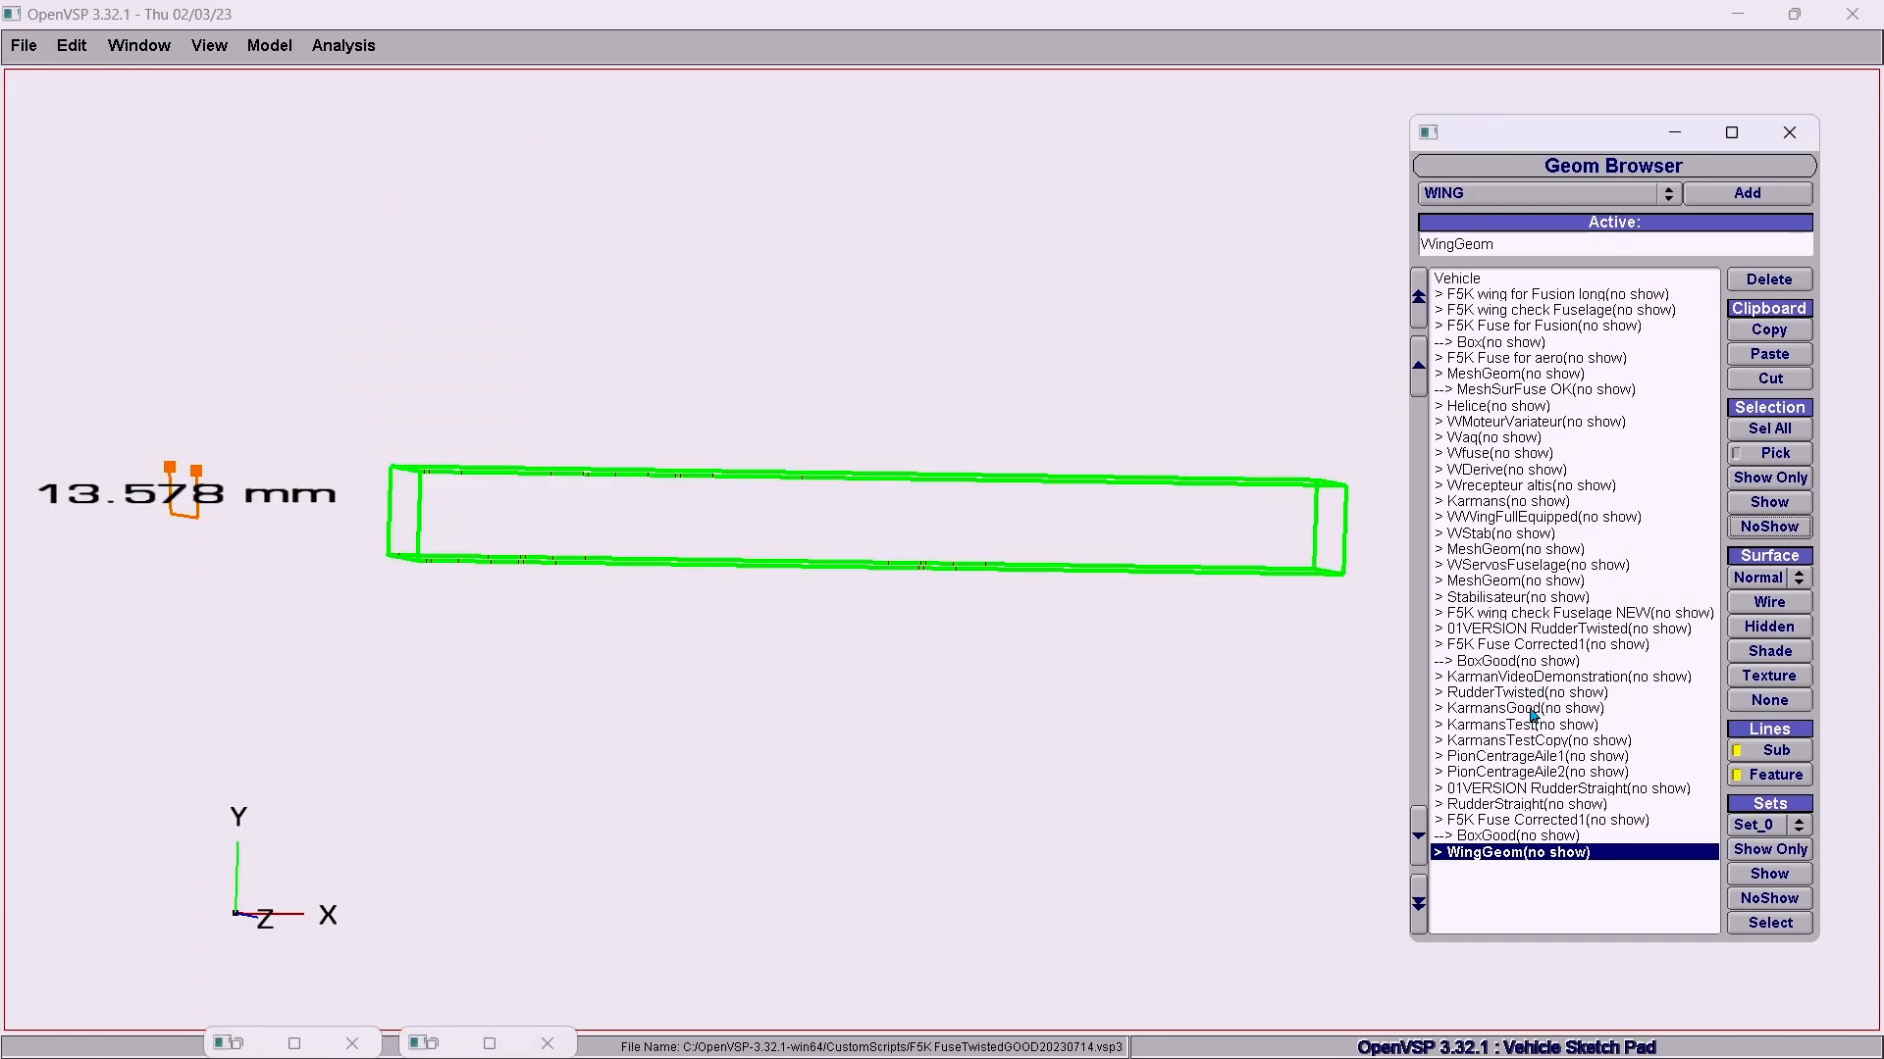
# Show the KarmansGood stack as a shaded surface and view its hollow airfoil-shaped opening from the side.
pyautogui.doubleClick(1530, 708)
pyautogui.click(1785, 503)
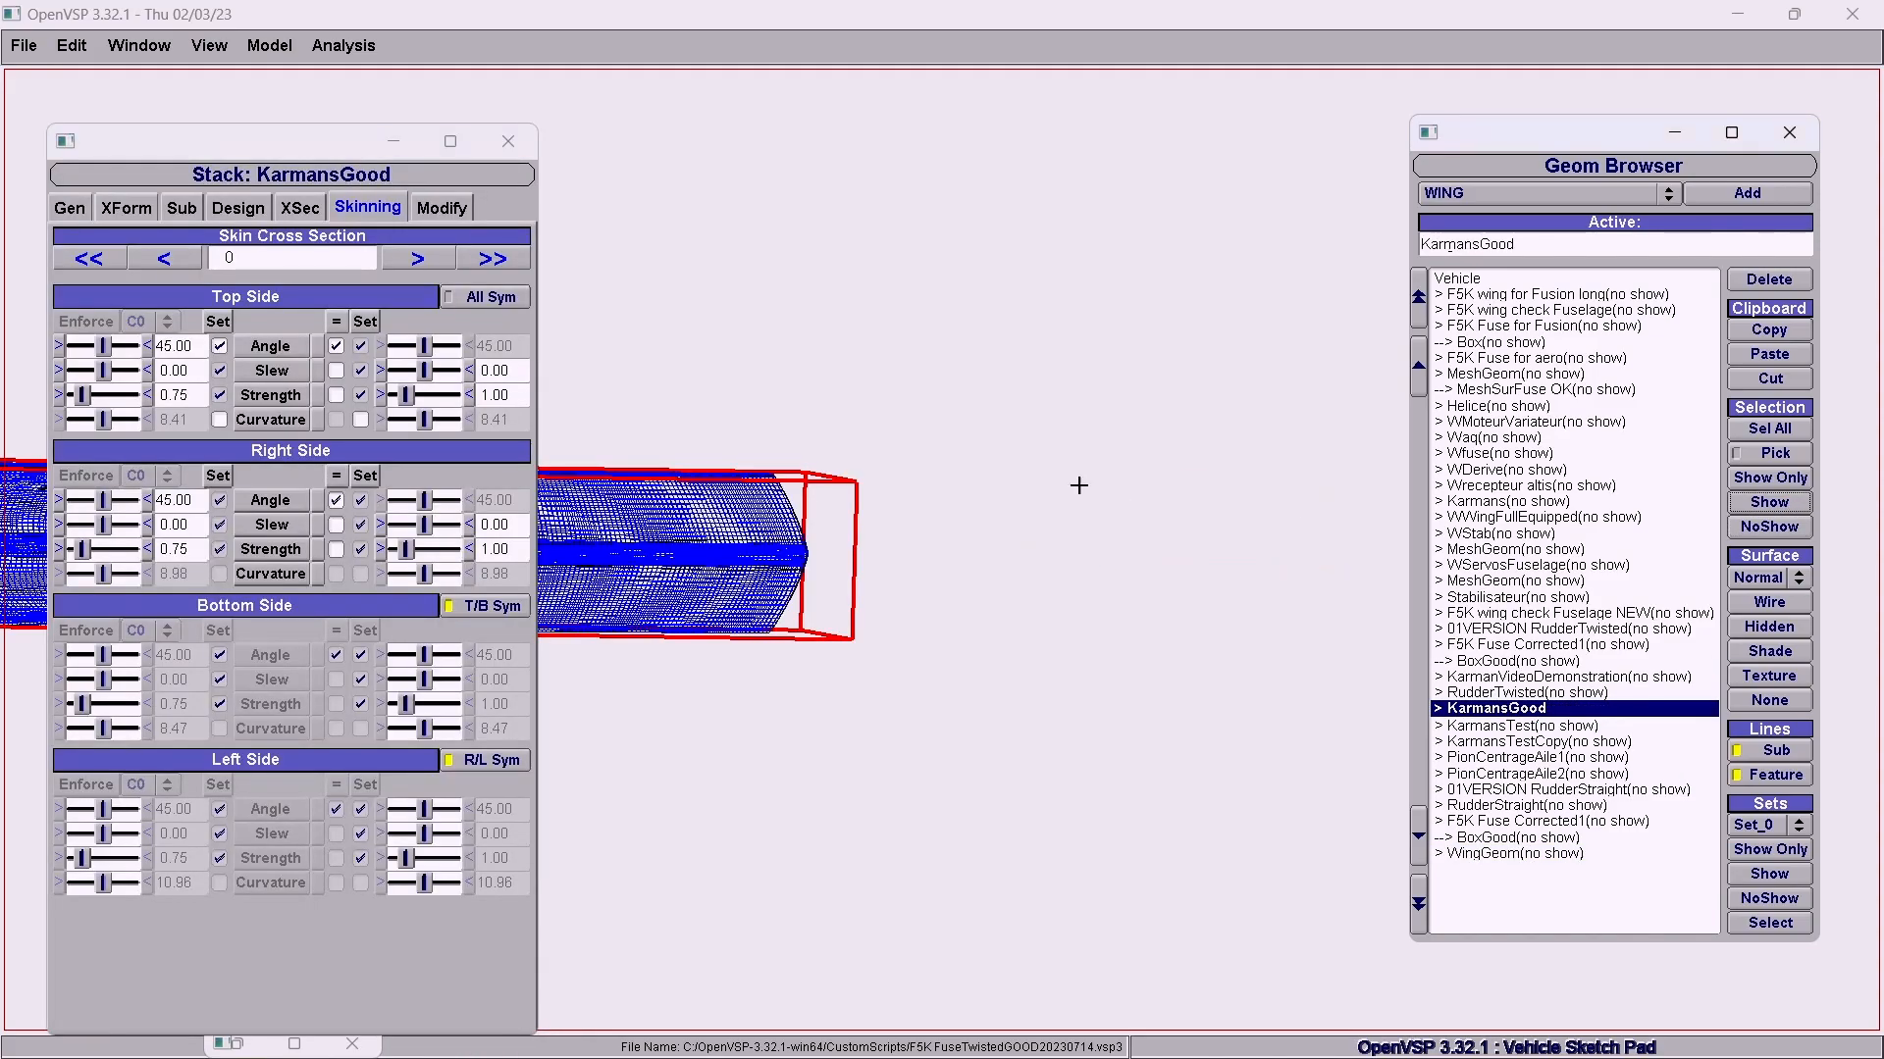
pyautogui.click(1778, 651)
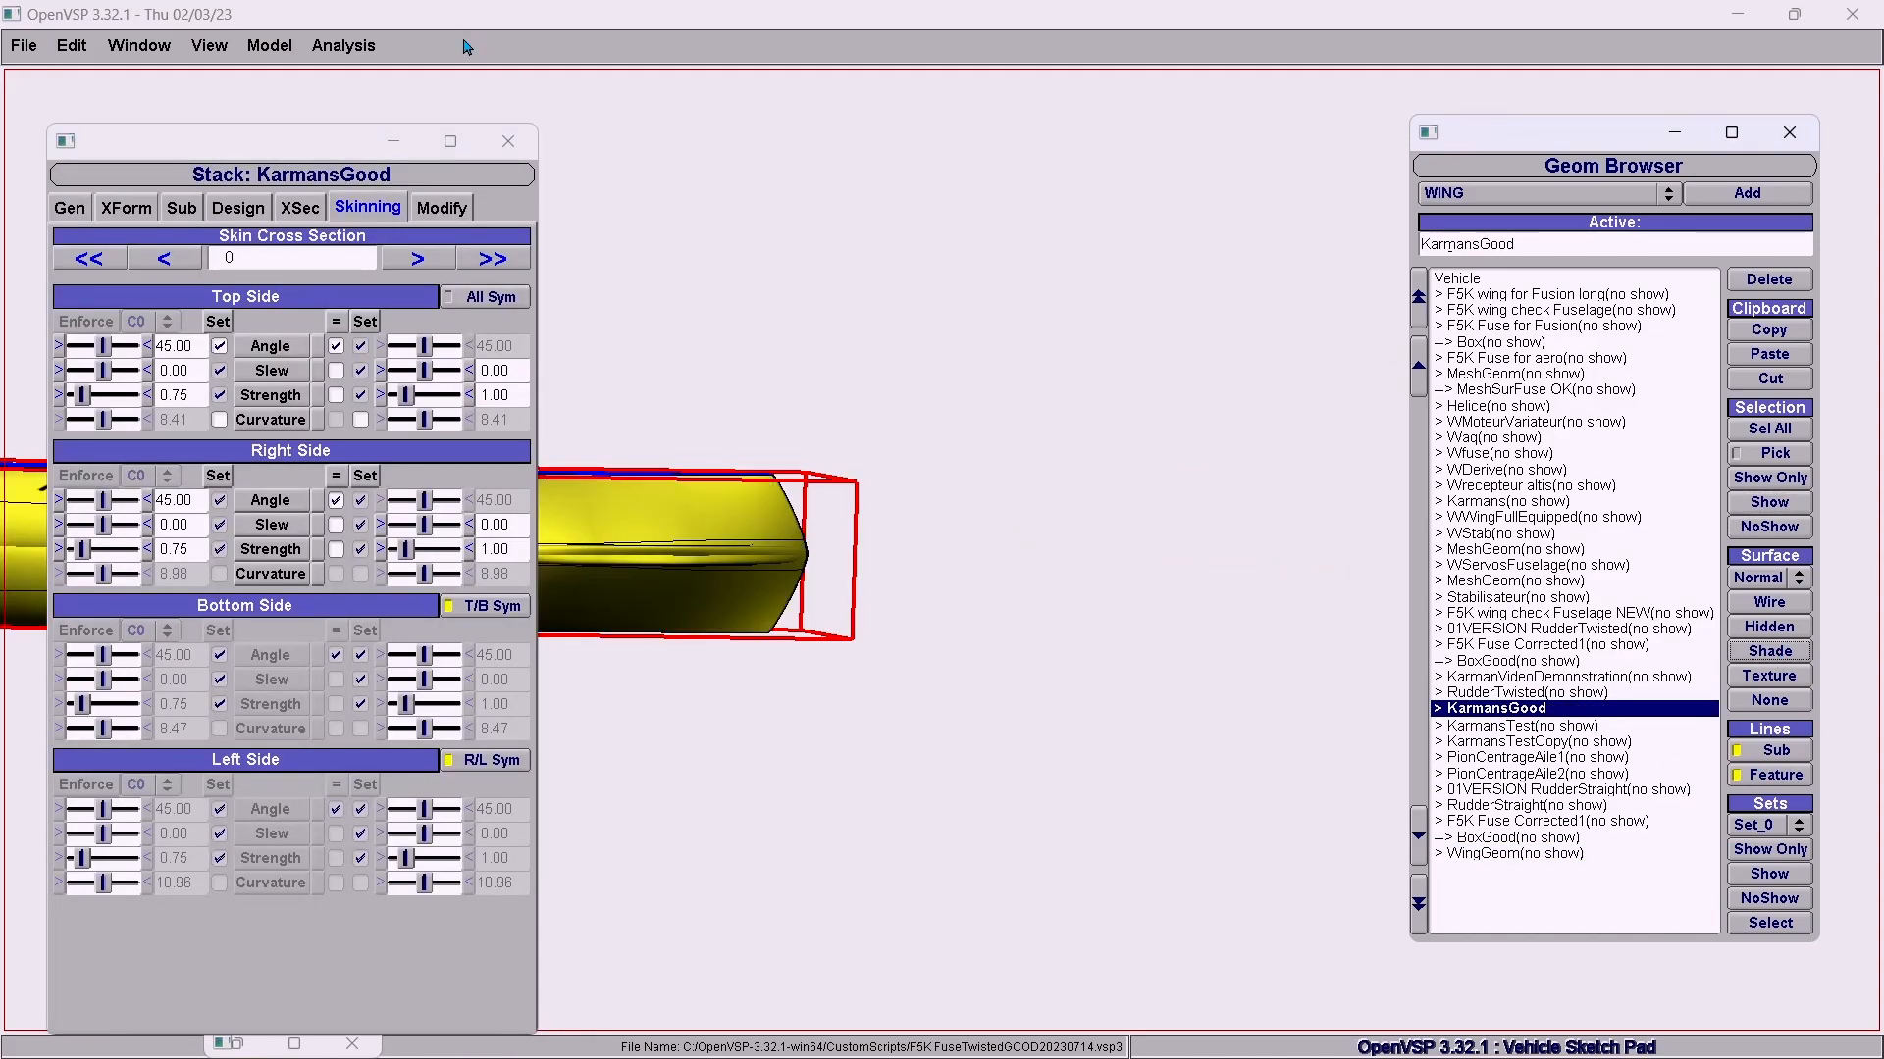
pyautogui.click(390, 147)
pyautogui.moveTo(171, 689); pyautogui.dragTo(544, 706, button='right')
pyautogui.moveTo(543, 706); pyautogui.dragTo(611, 748)
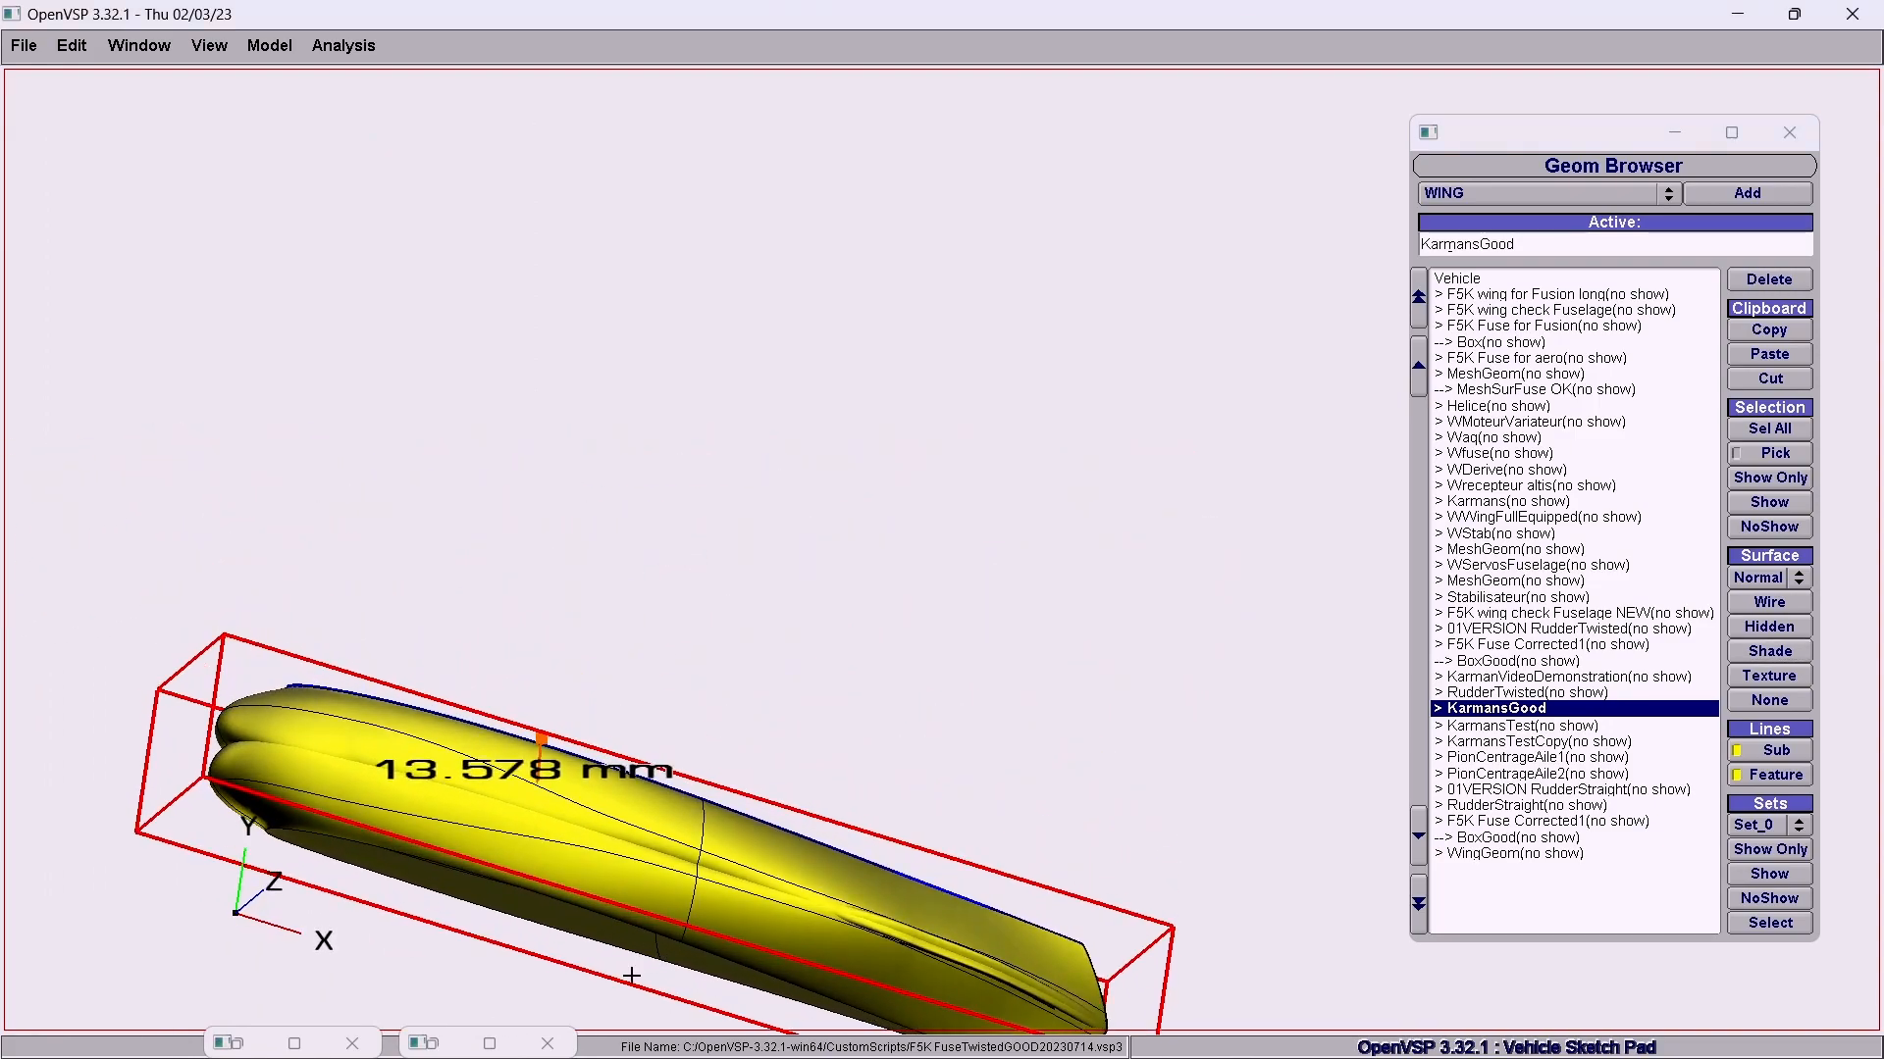
pyautogui.moveTo(1128, 953); pyautogui.dragTo(986, 429)
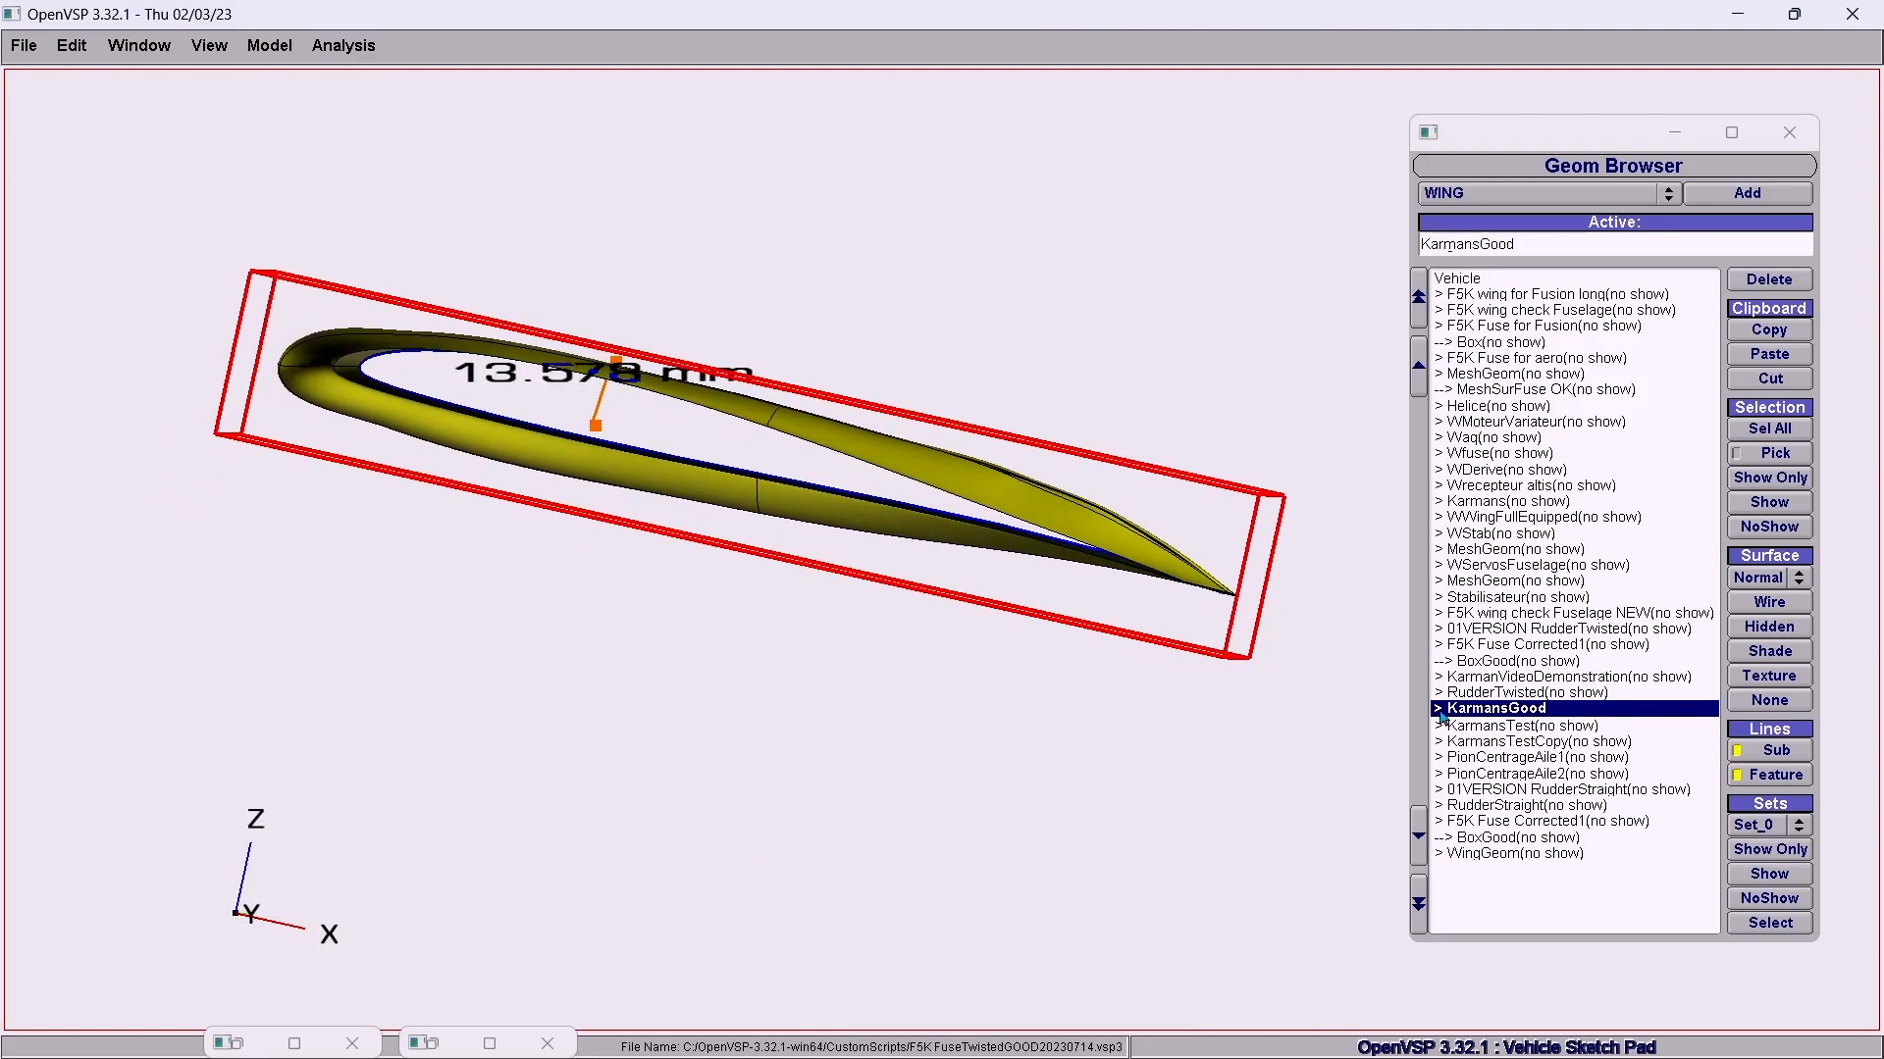
# Show the F5K Fuse Corrected1 fuselage together with the KarmansGood fairings and view how they intersect.
pyautogui.click(1546, 647)
pyautogui.click(1772, 503)
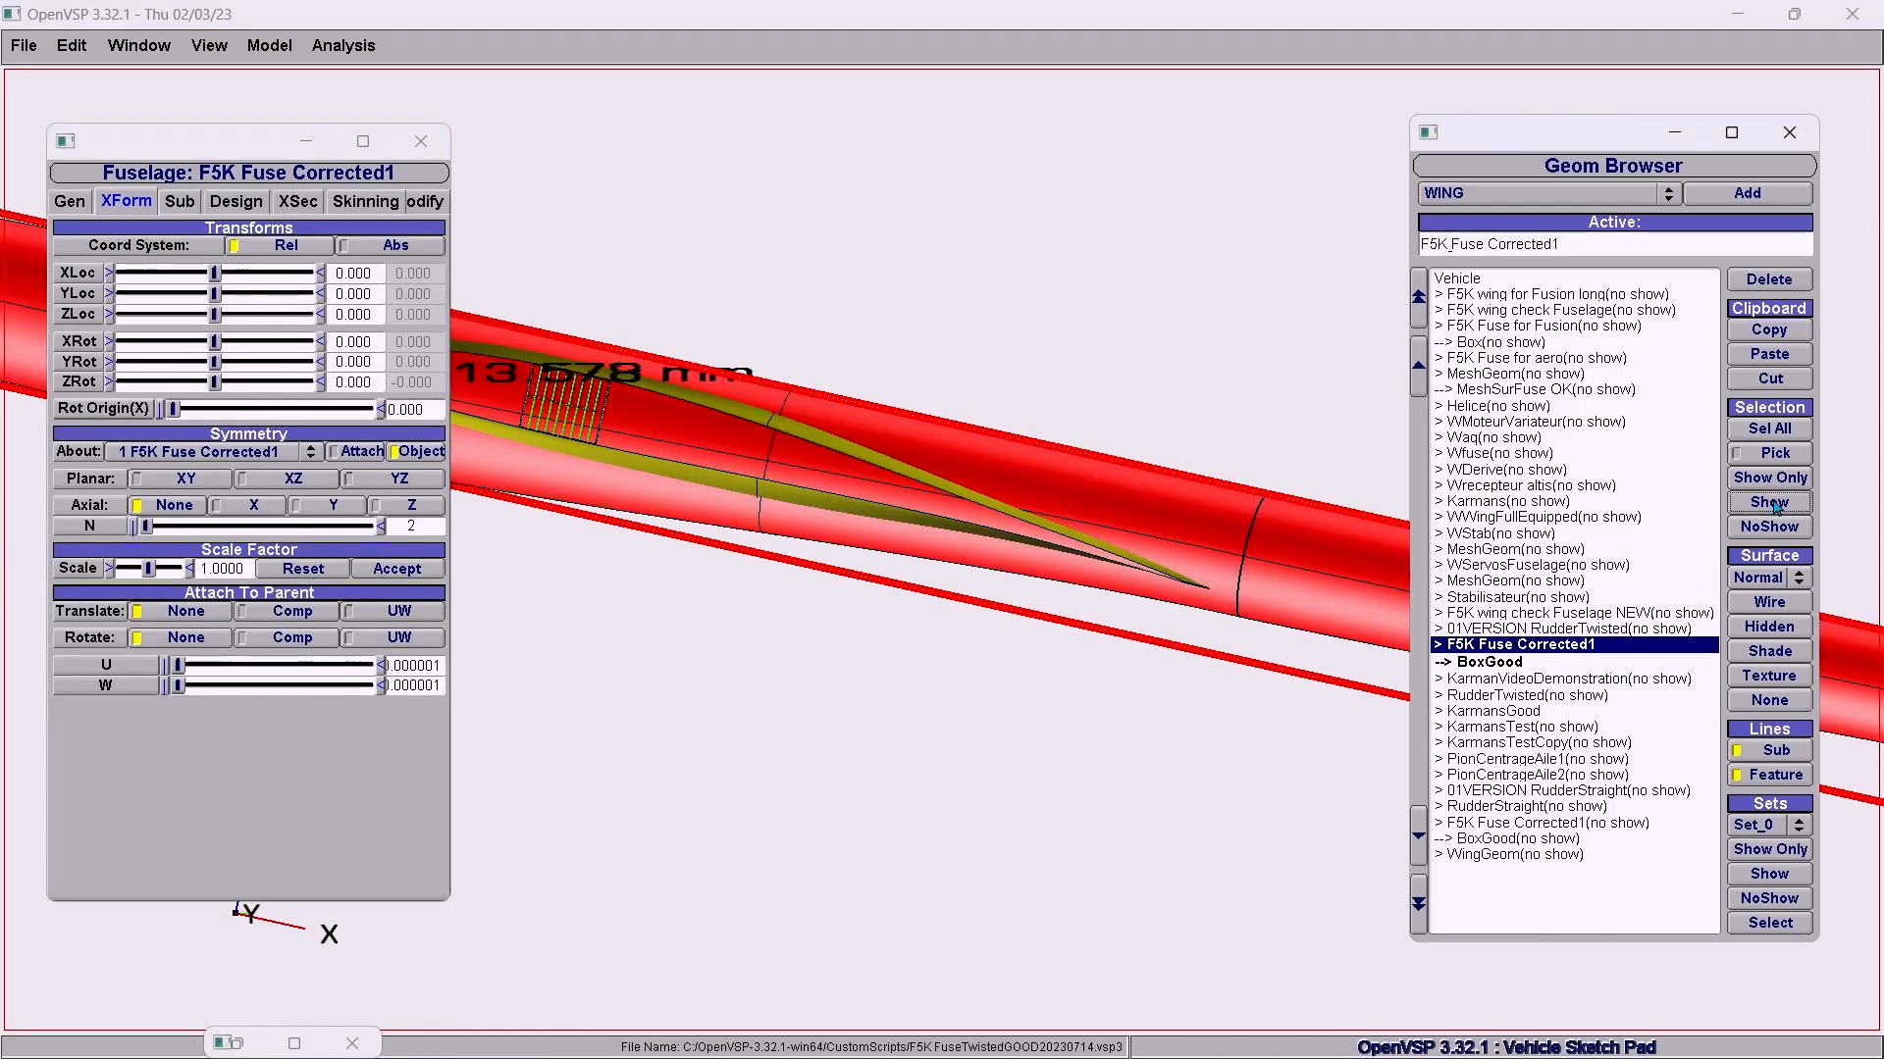
pyautogui.click(305, 140)
pyautogui.moveTo(580, 501); pyautogui.dragTo(825, 605)
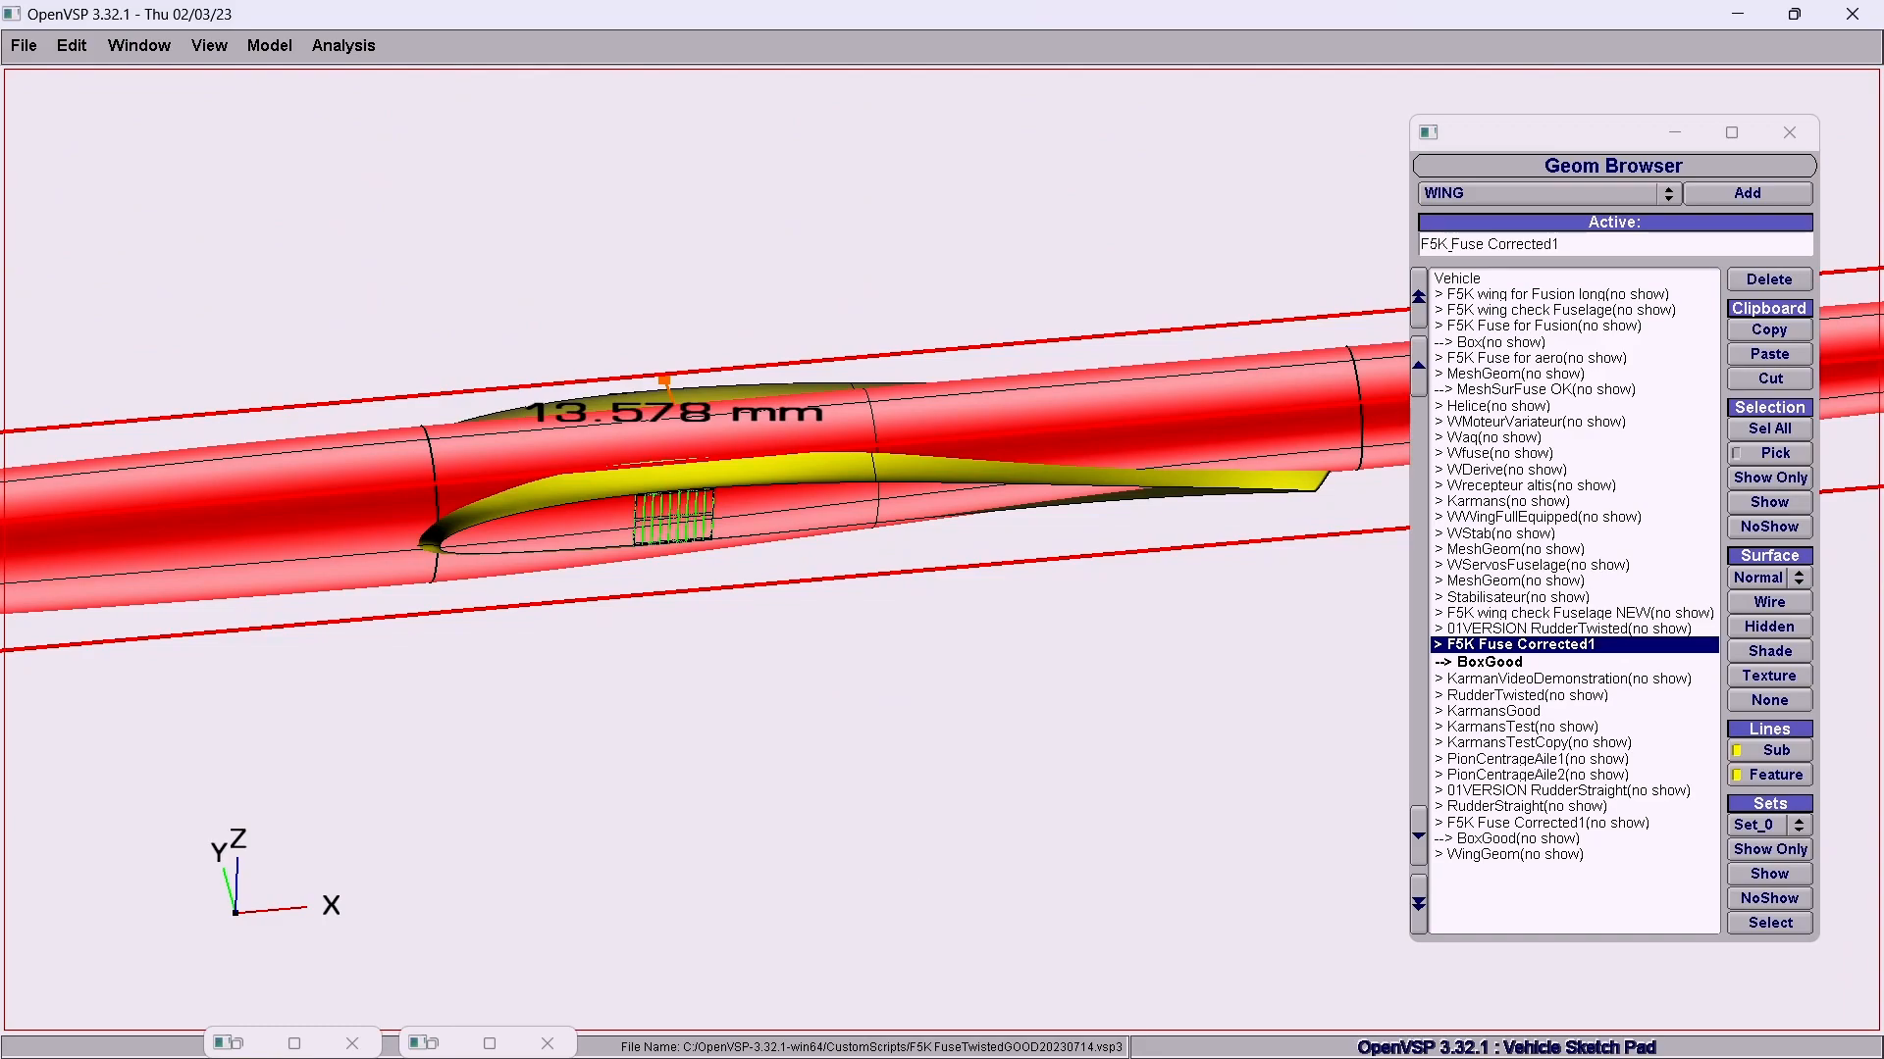
# Compare the fairing on the Fusion 360 fuselage with the KarmansGood fairings on the OpenVSP fuselage.
pyautogui.click(1050, 1038)
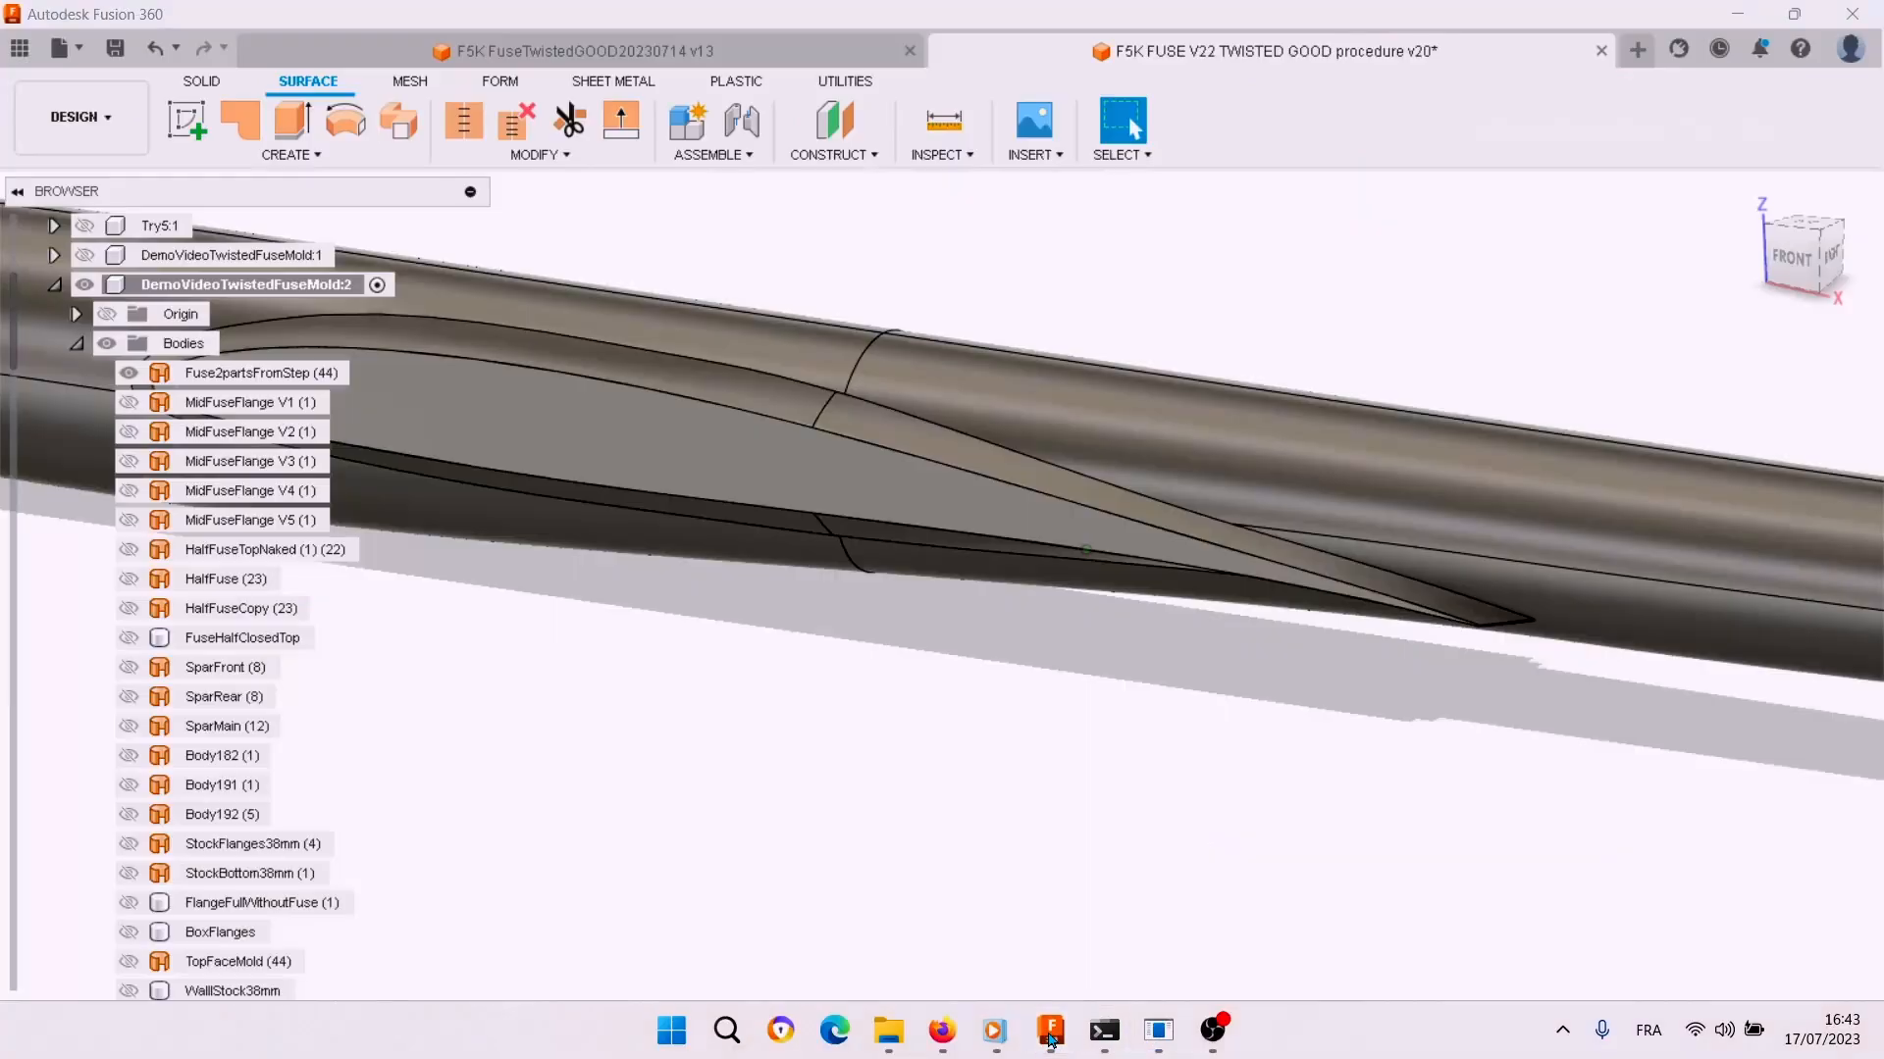
pyautogui.keyDown('shift'); pyautogui.moveTo(824, 645); pyautogui.dragTo(819, 734, button='middle'); pyautogui.keyUp('shift')
pyautogui.keyDown('shift'); pyautogui.moveTo(819, 734); pyautogui.dragTo(820, 775, button='middle'); pyautogui.keyUp('shift')
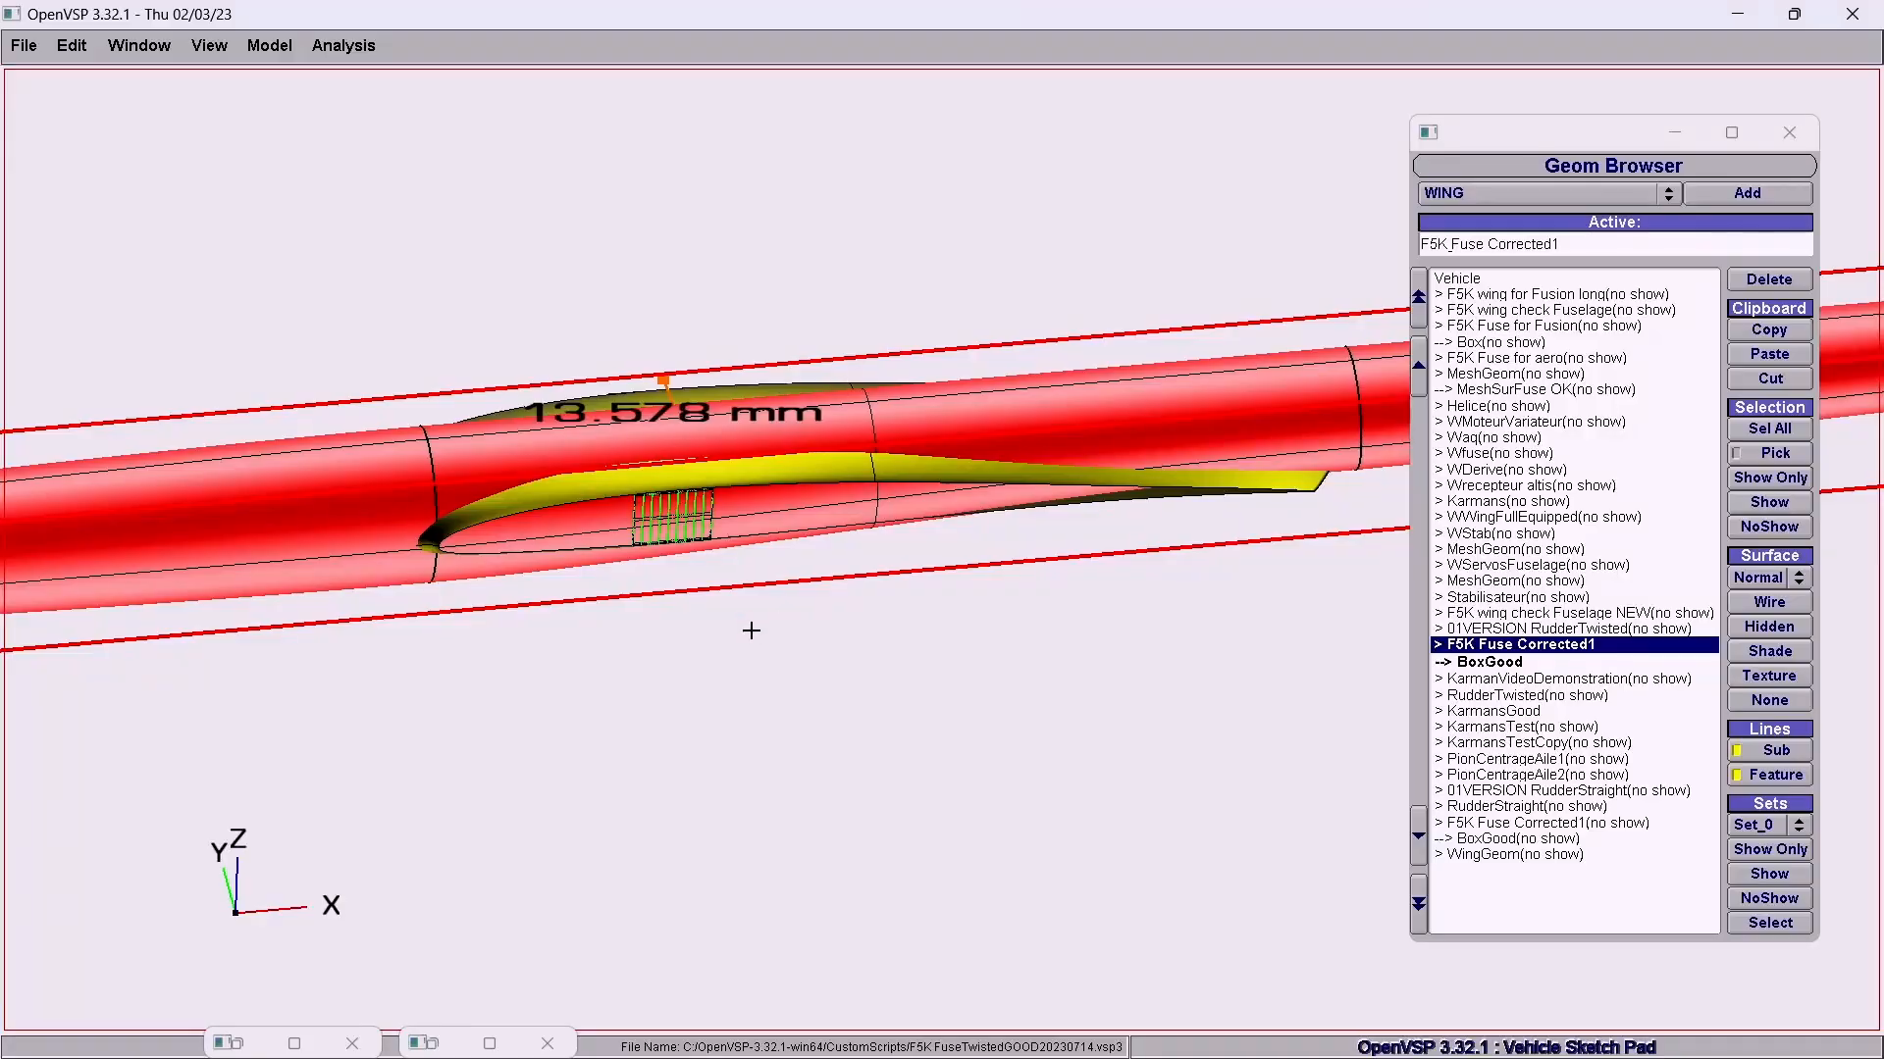
pyautogui.moveTo(753, 630); pyautogui.dragTo(698, 648)
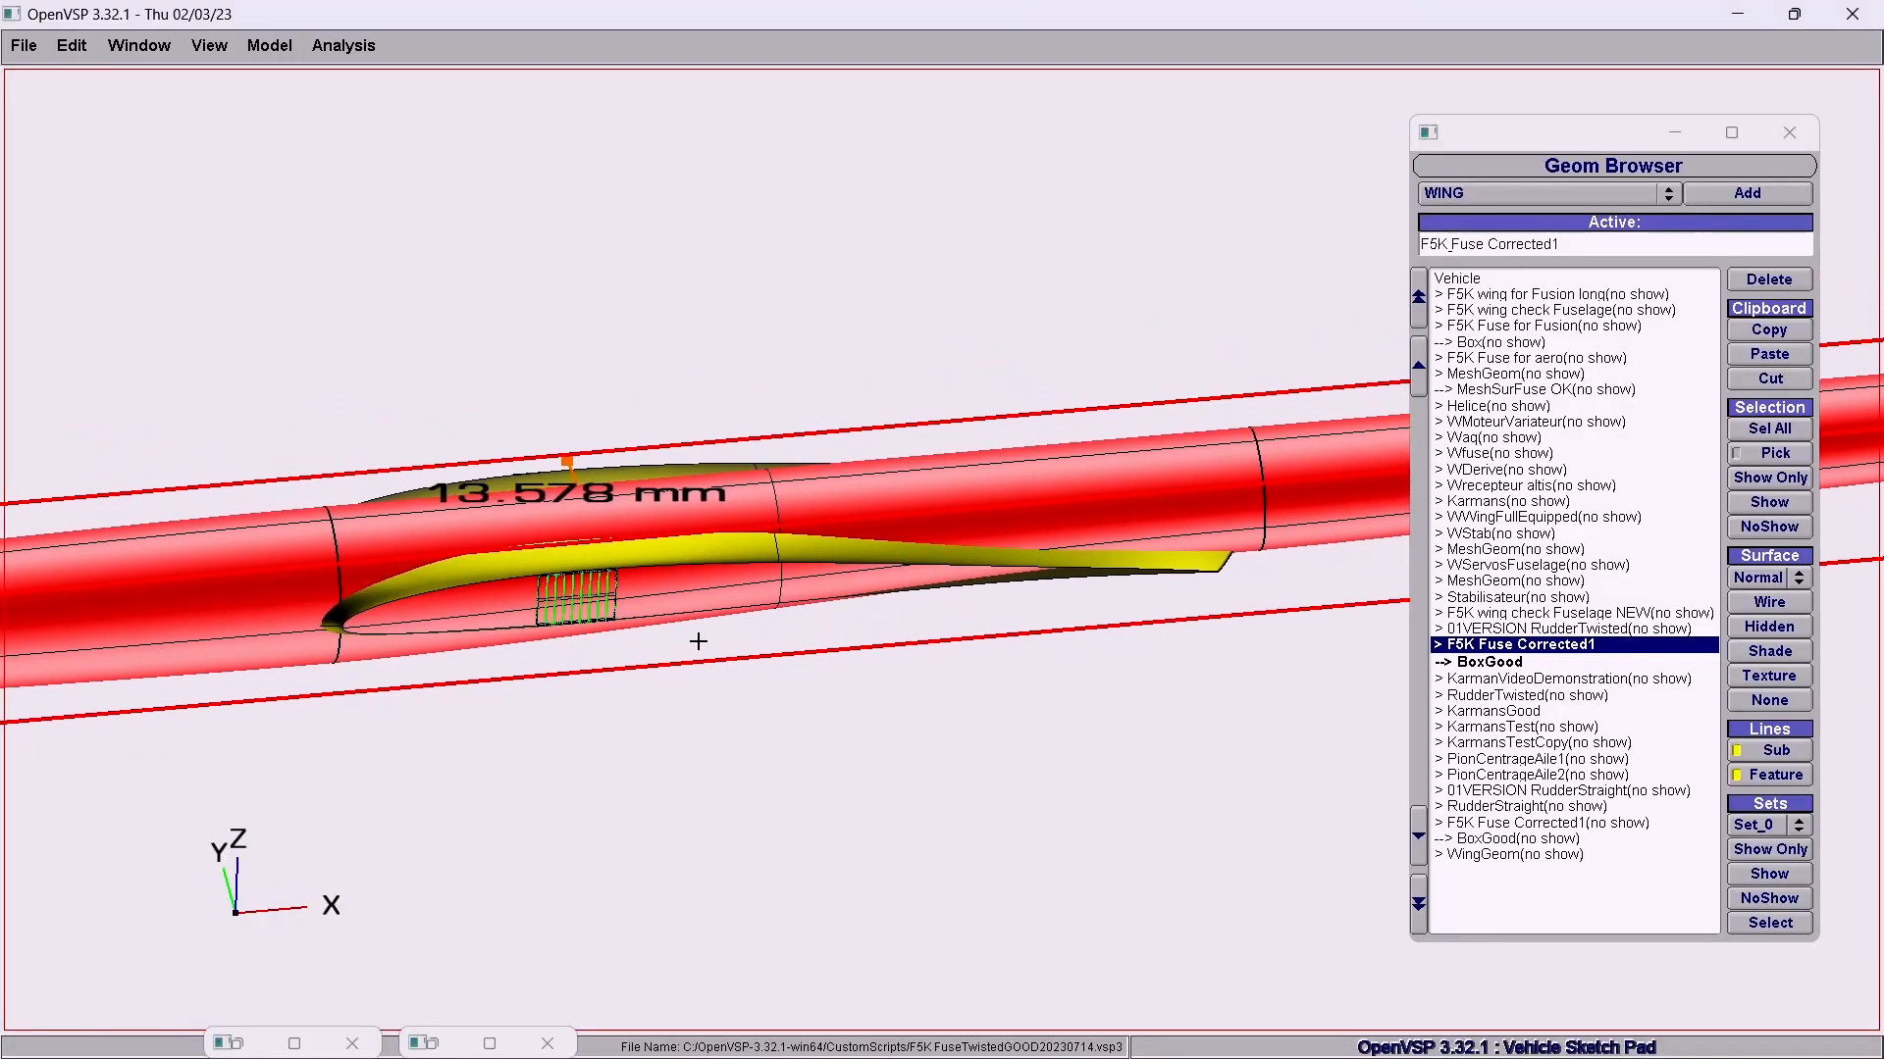
pyautogui.moveTo(819, 697); pyautogui.dragTo(801, 707, button='right')
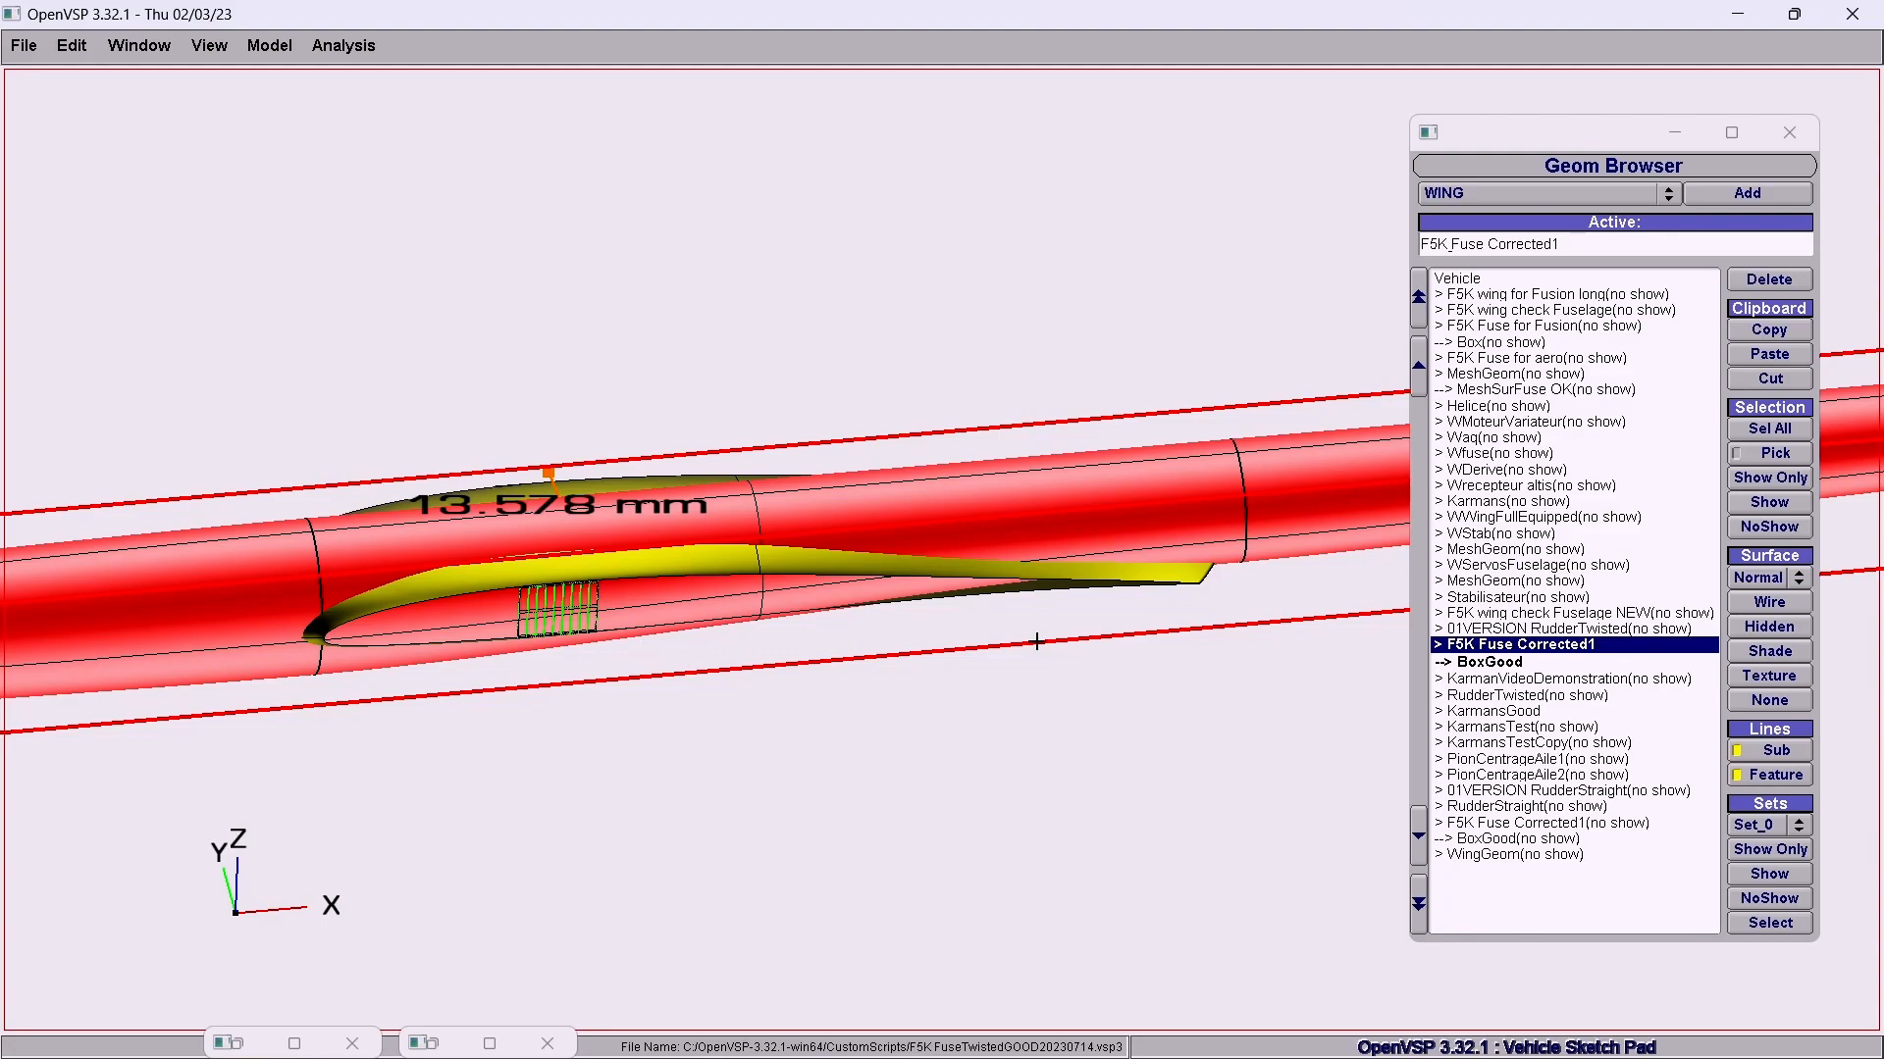
pyautogui.moveTo(1063, 667); pyautogui.dragTo(1042, 806)
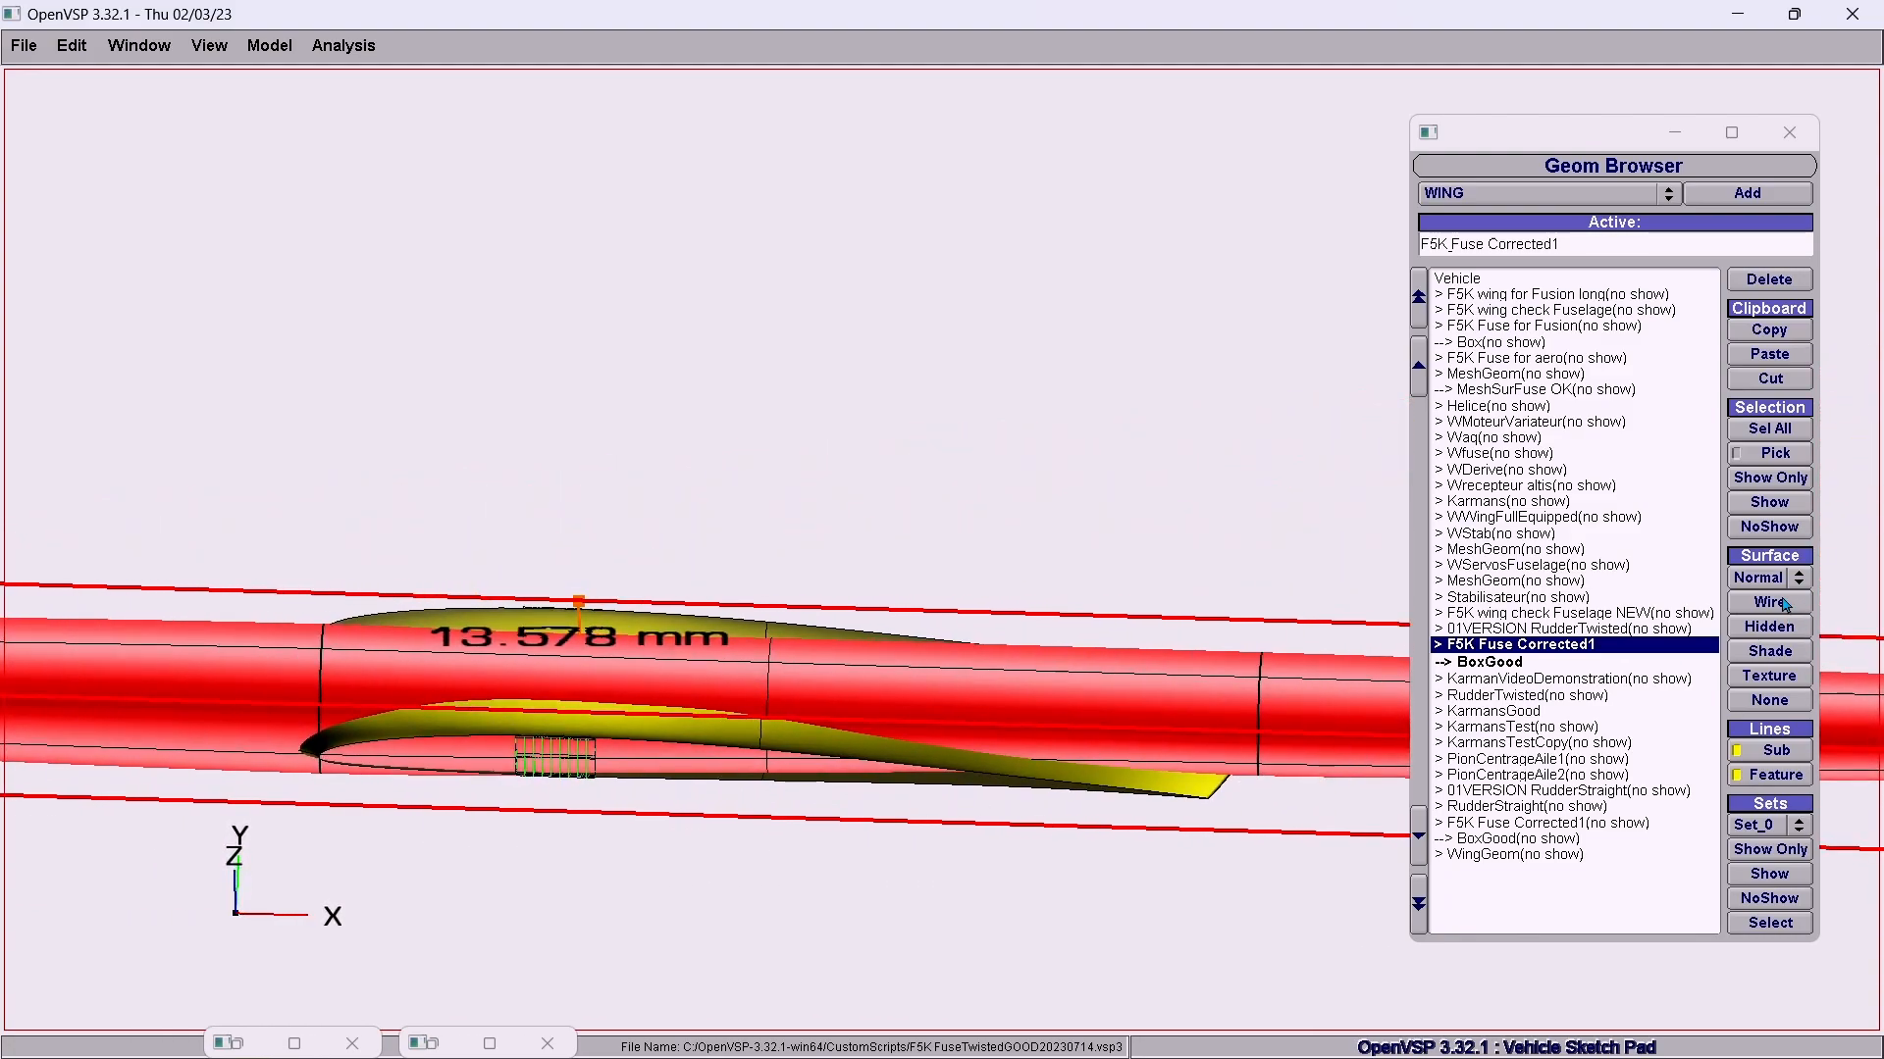
# Hide the F5K Fuse Corrected1 fuselage to isolate the KarmansGood fairings, and review the available component types.
pyautogui.click(1784, 531)
pyautogui.moveTo(842, 872); pyautogui.dragTo(822, 631, button='right')
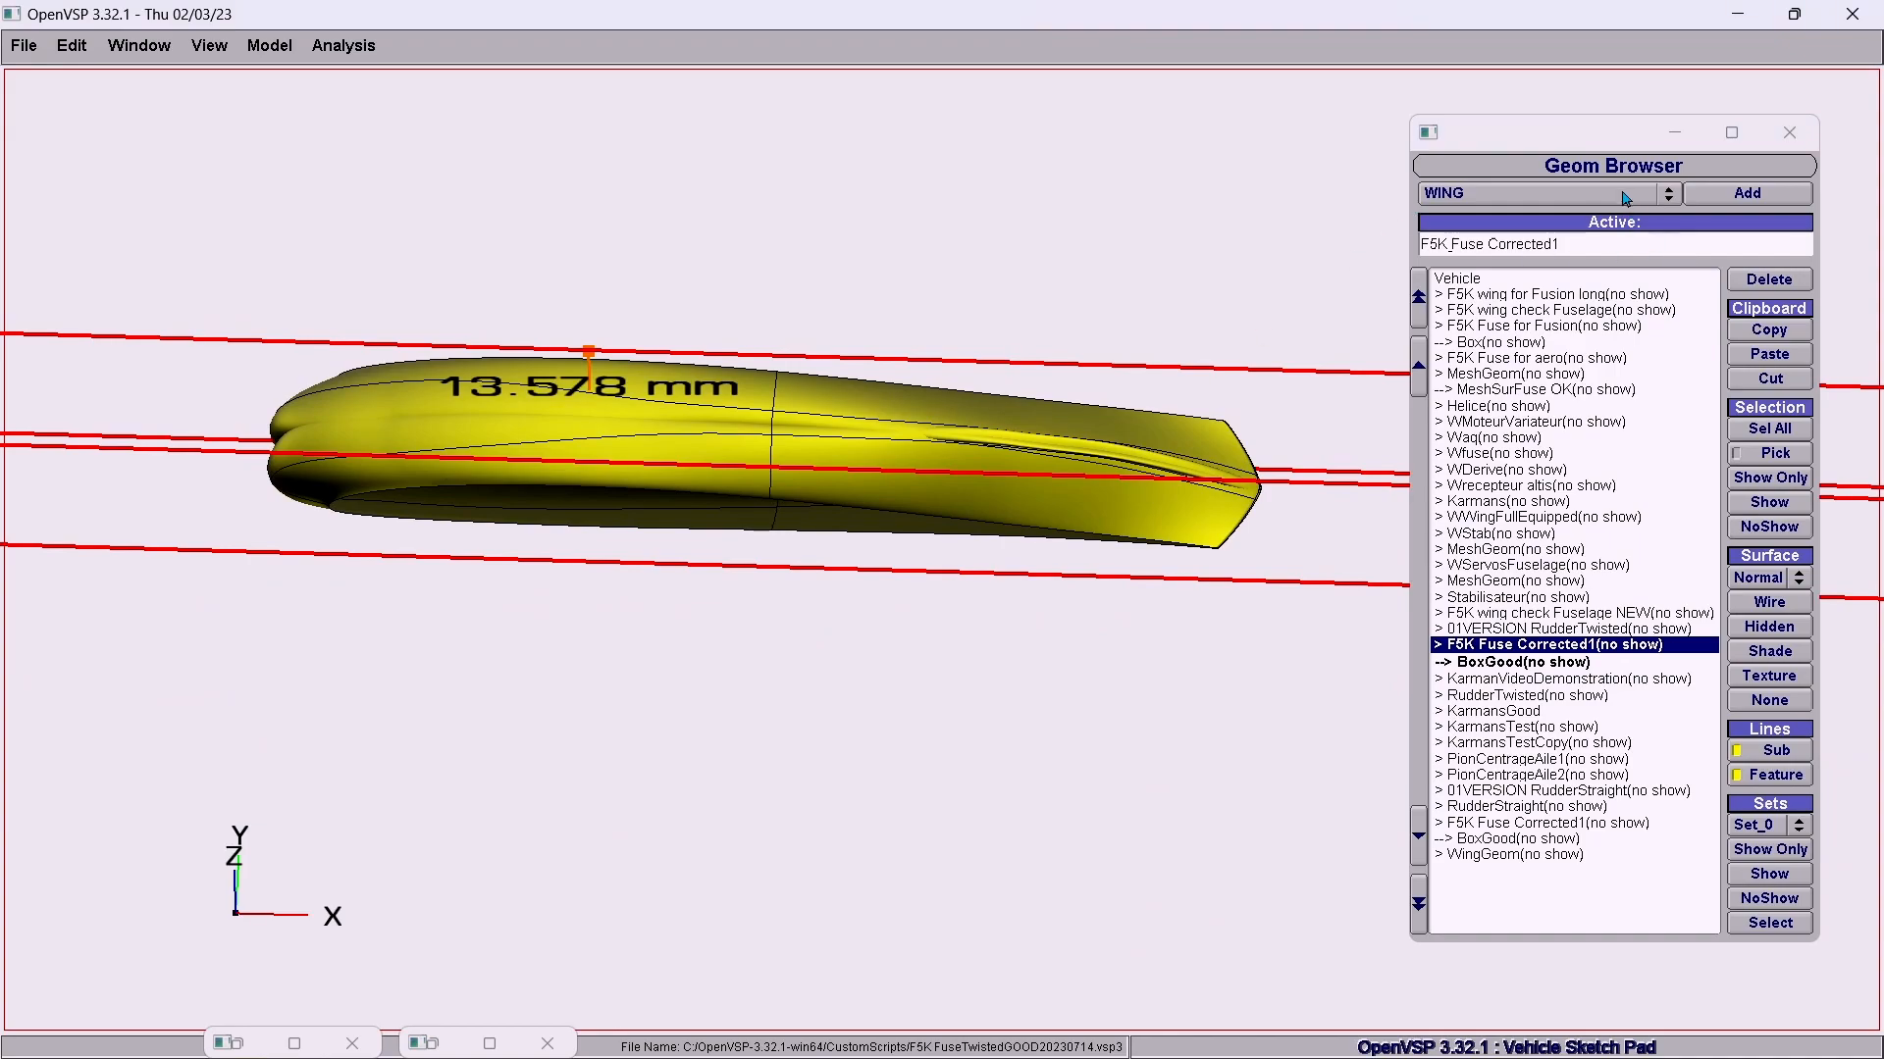
pyautogui.click(1625, 198)
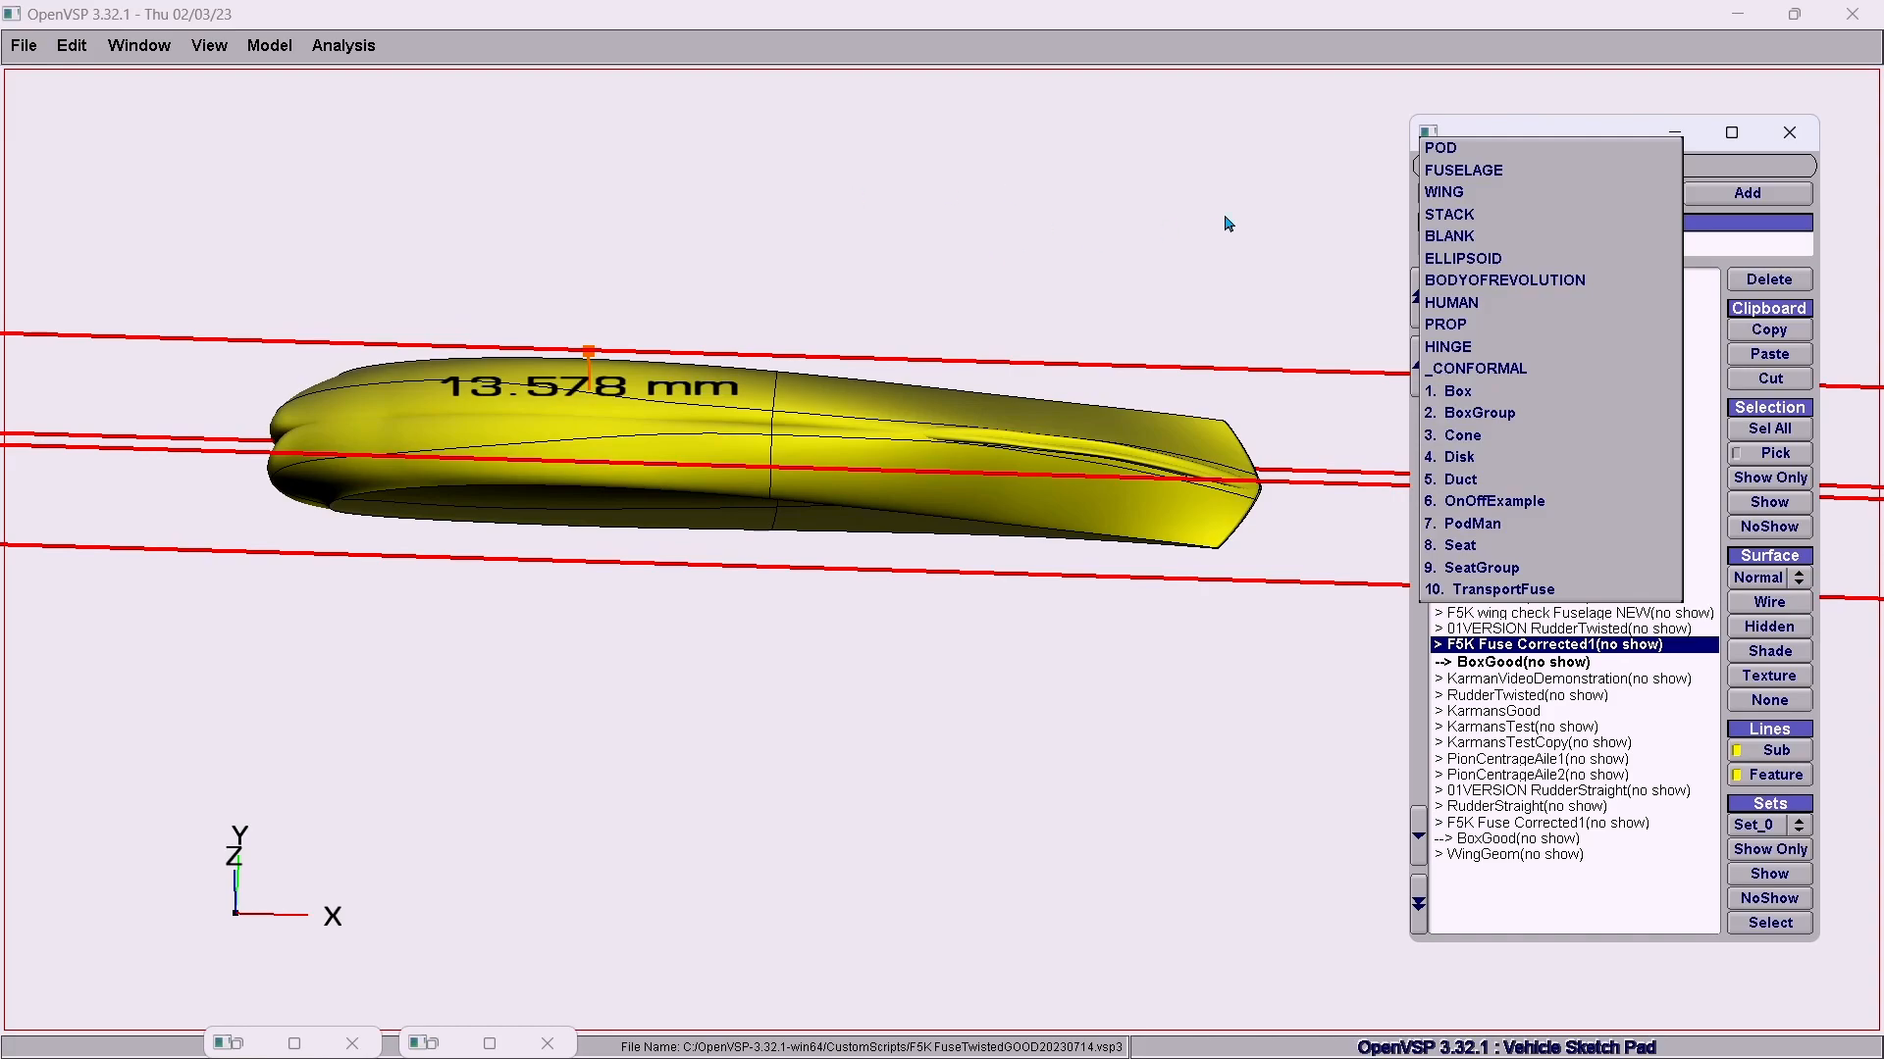
pyautogui.click(1299, 141)
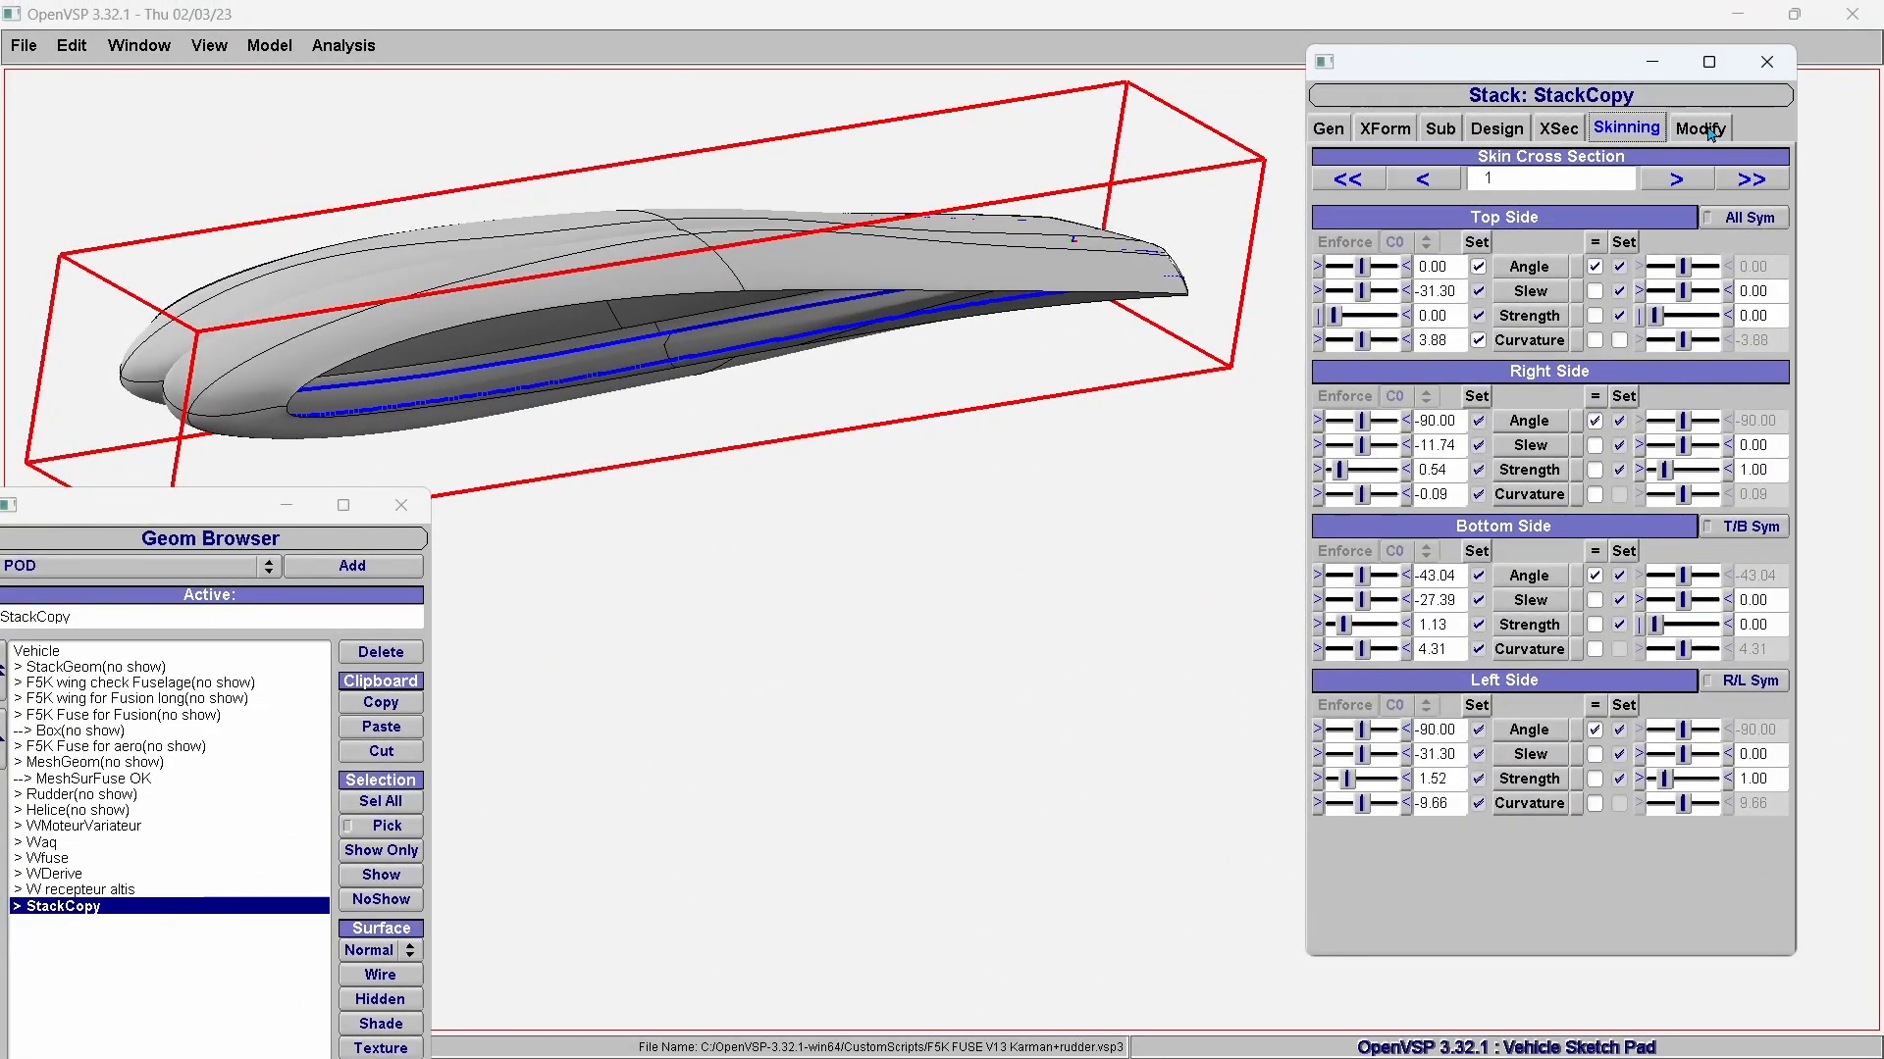
# In StackCopy's skinning of cross section 1, adjust the top side slew to about -74.34 and curvature to about 8.88.
pyautogui.click(1702, 129)
pyautogui.click(1645, 130)
pyautogui.moveTo(1365, 293); pyautogui.dragTo(1420, 361)
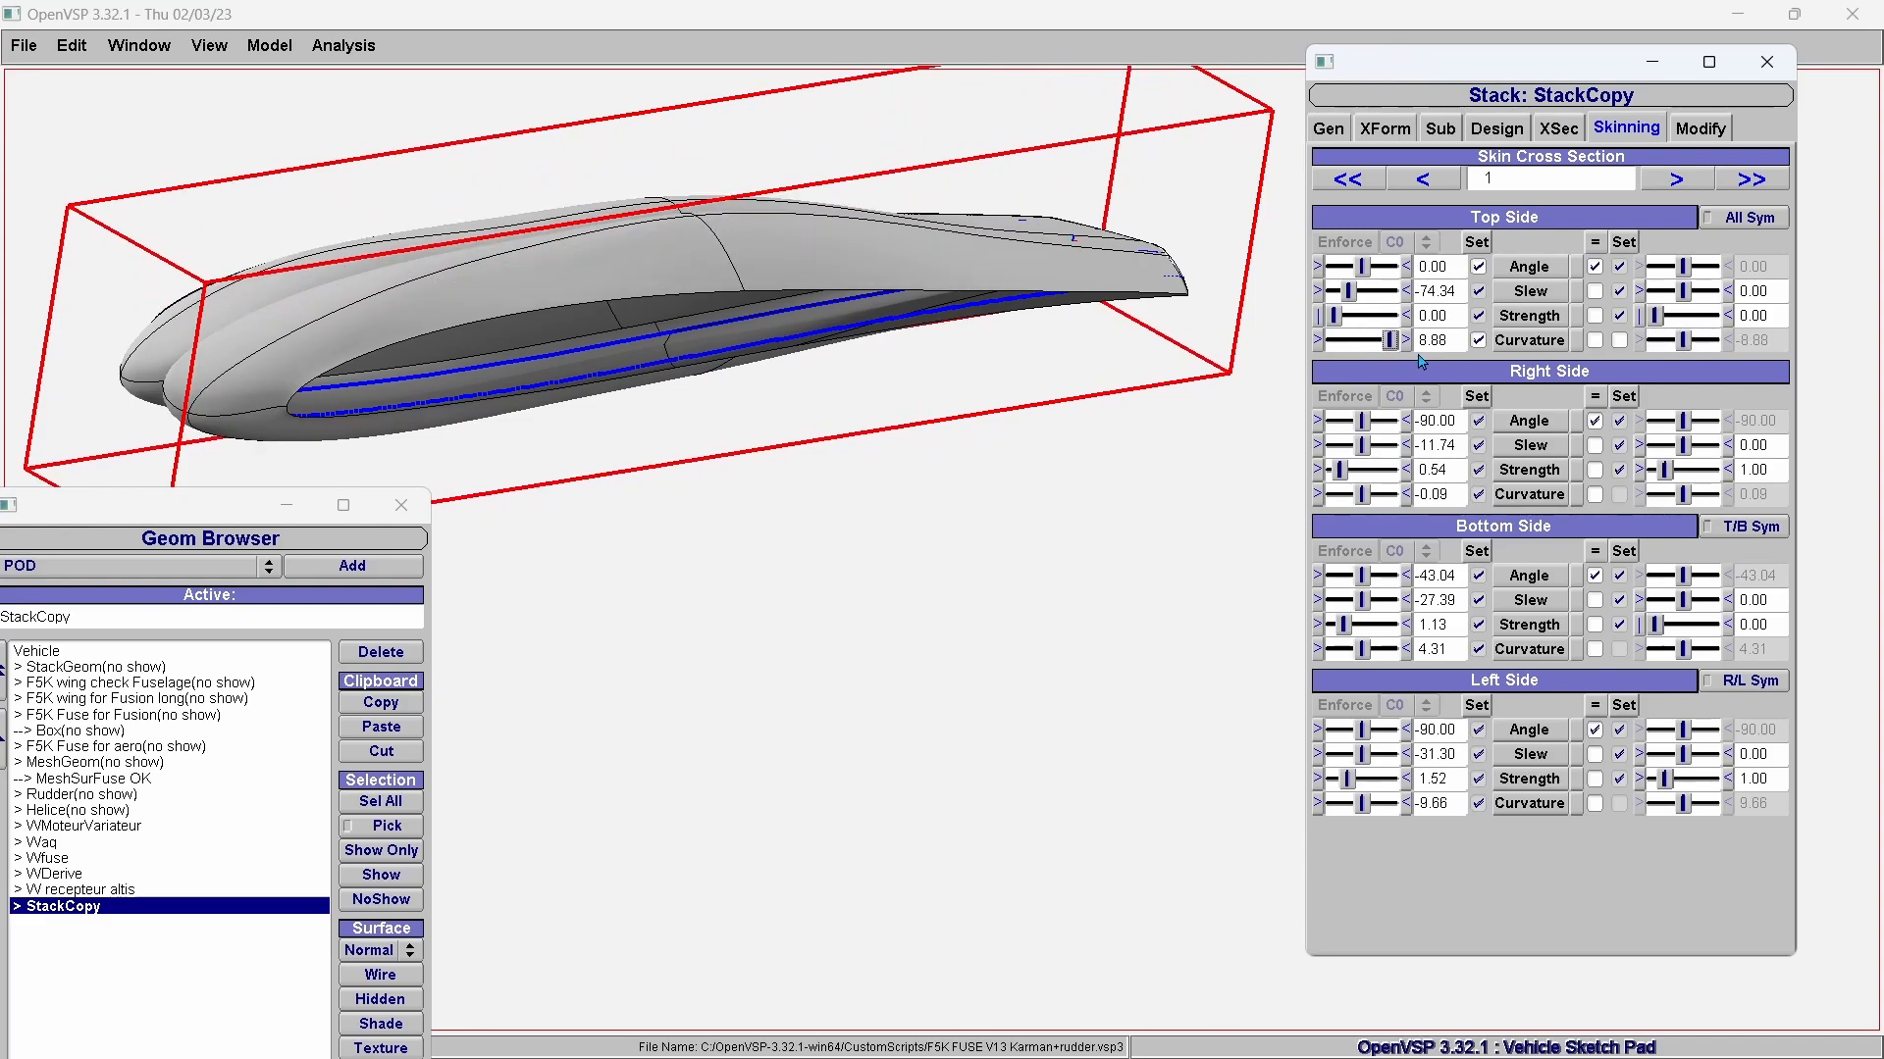
# Set the top side curvature of StackCopy's cross section 1 to 10, and increase it to about 12.83.
pyautogui.doubleClick(1432, 340)
pyautogui.write('10')
pyautogui.press('Return')
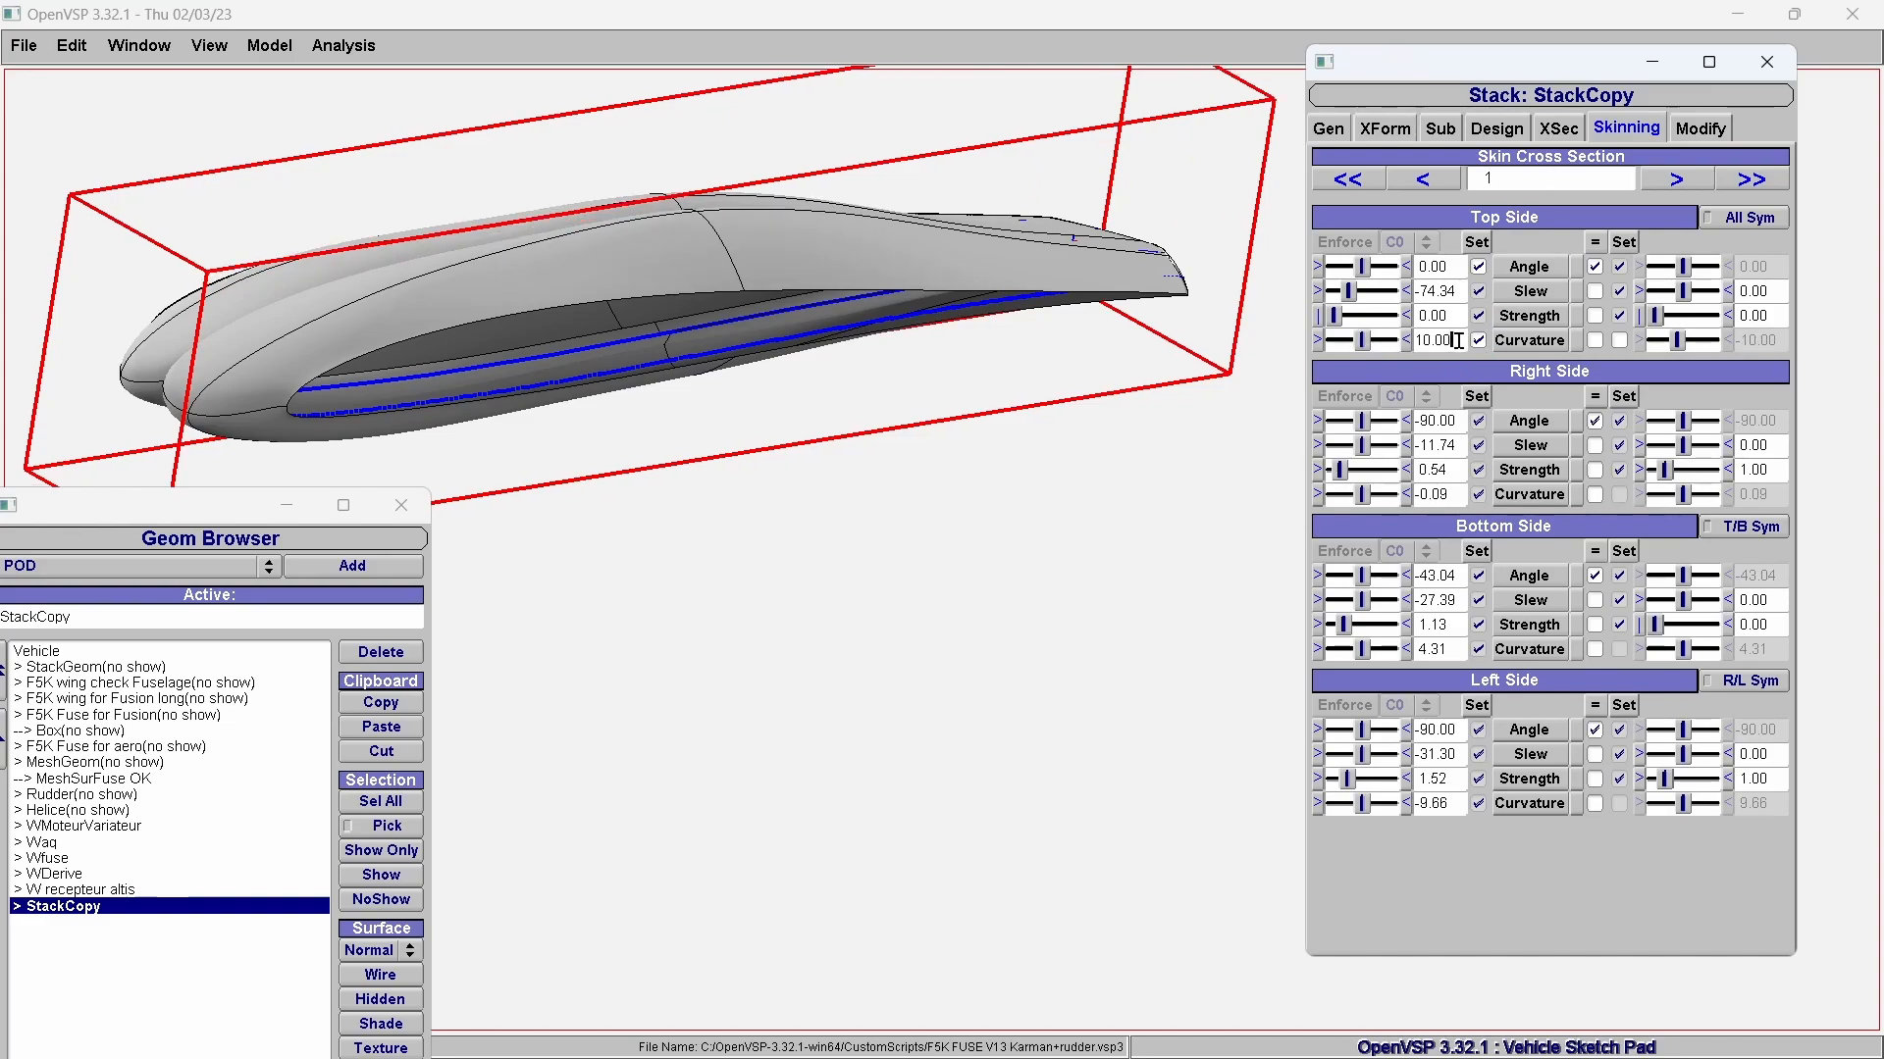
pyautogui.moveTo(1365, 344); pyautogui.dragTo(1398, 345)
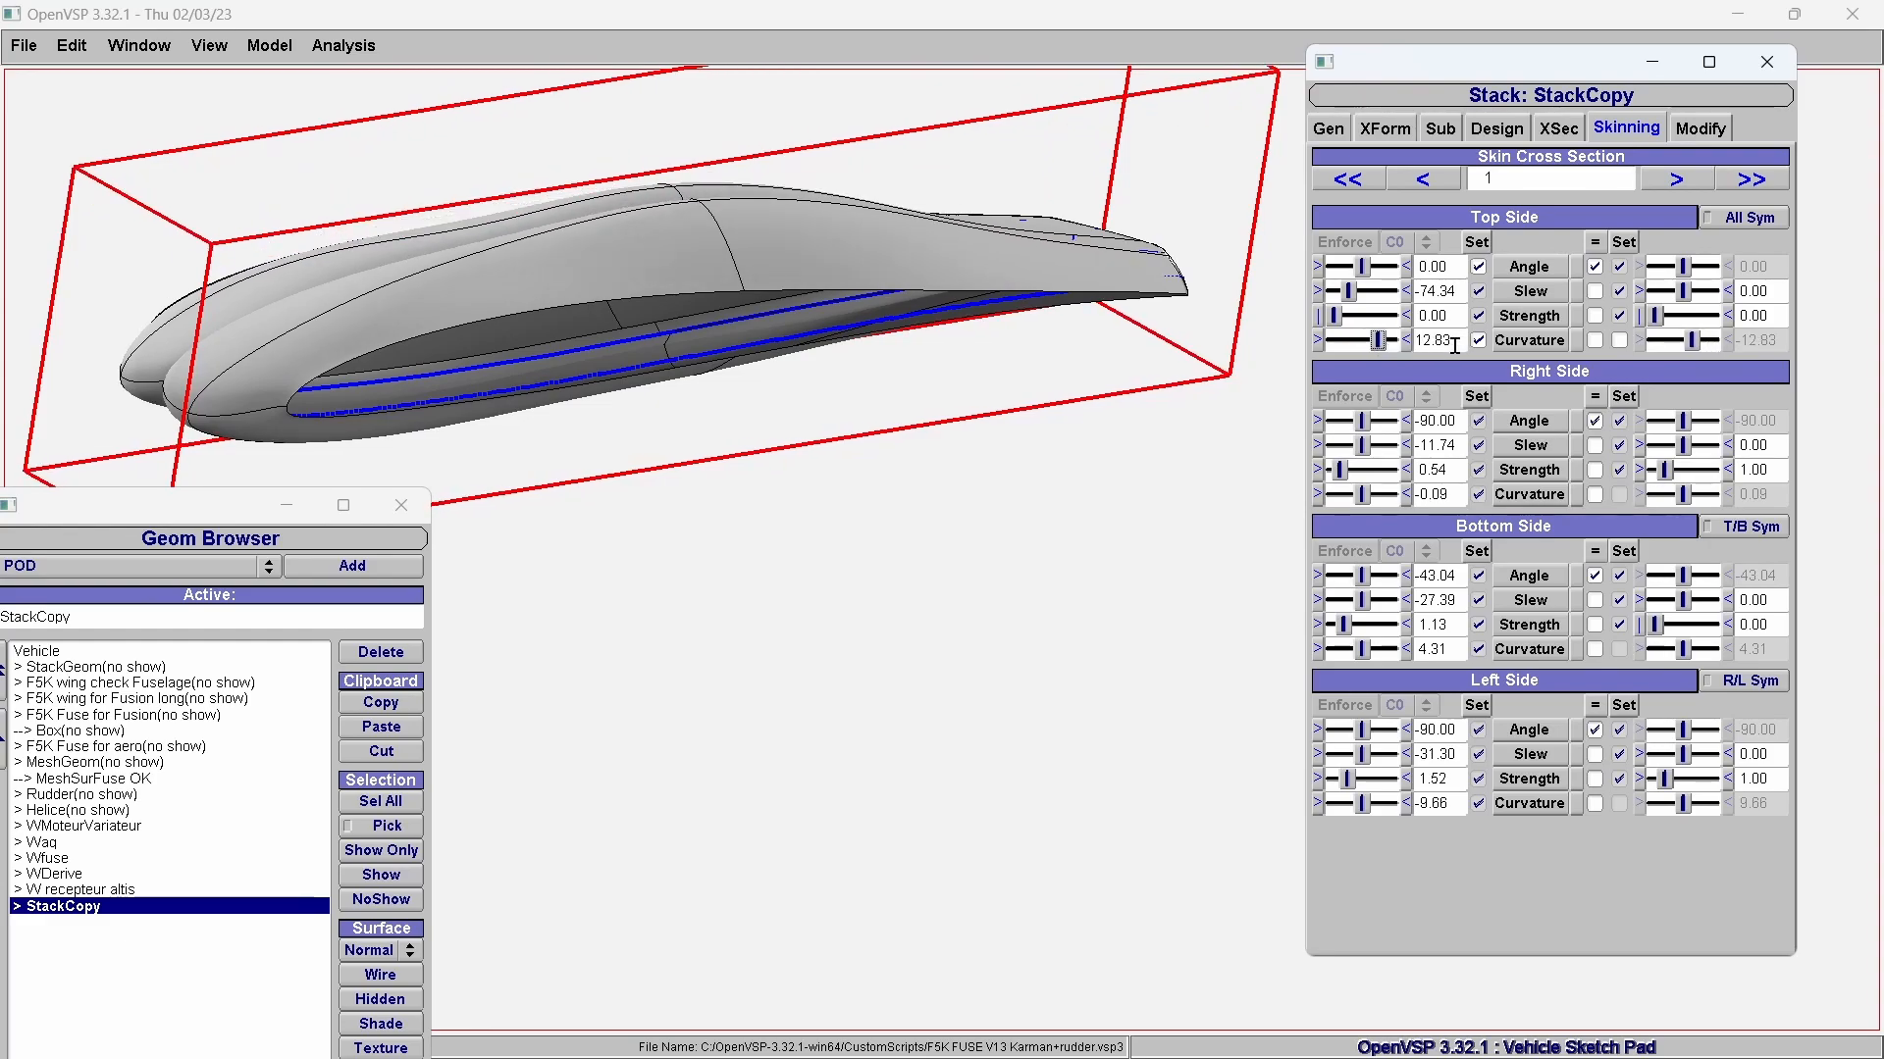
# In StackCopy's cross section 1, adjust the top side angle to about 3.91 and slew to about -82.17, and the right side angle to about -82.17.
pyautogui.moveTo(1349, 291); pyautogui.dragTo(1366, 273)
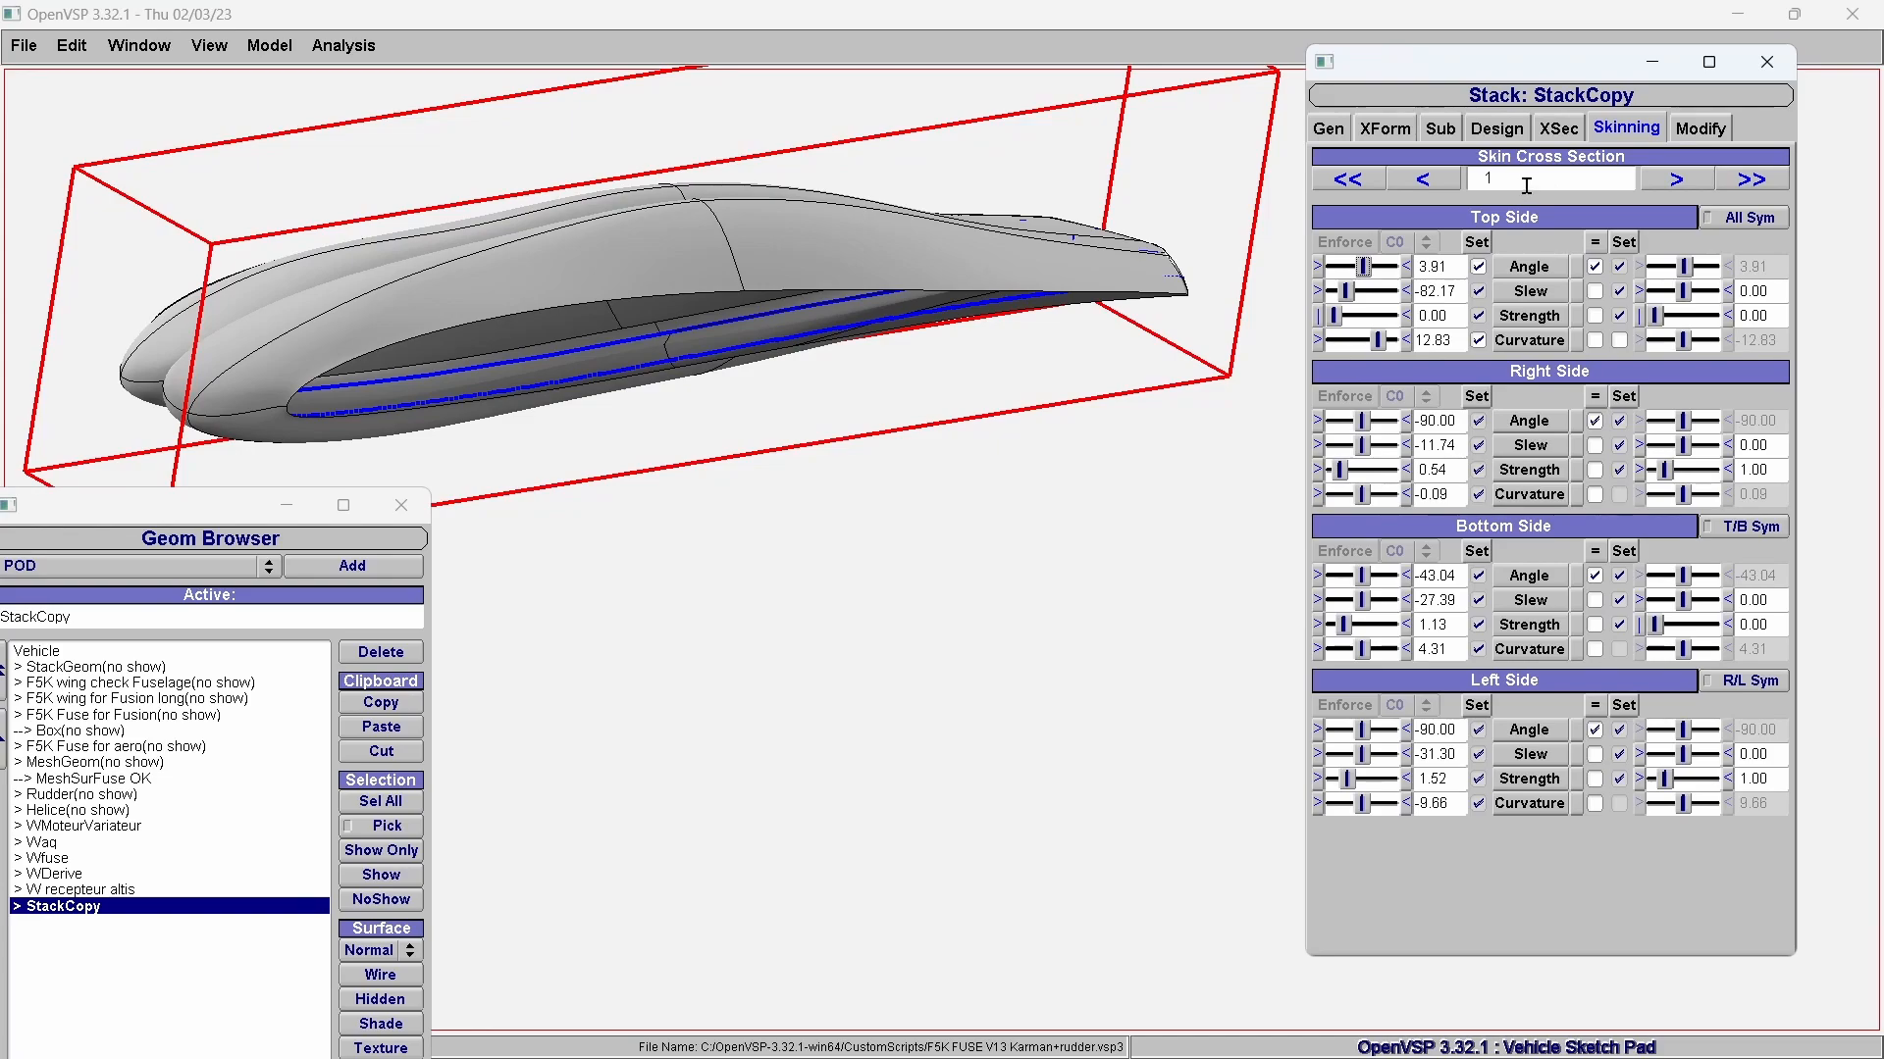
pyautogui.moveTo(1168, 465); pyautogui.dragTo(877, 512)
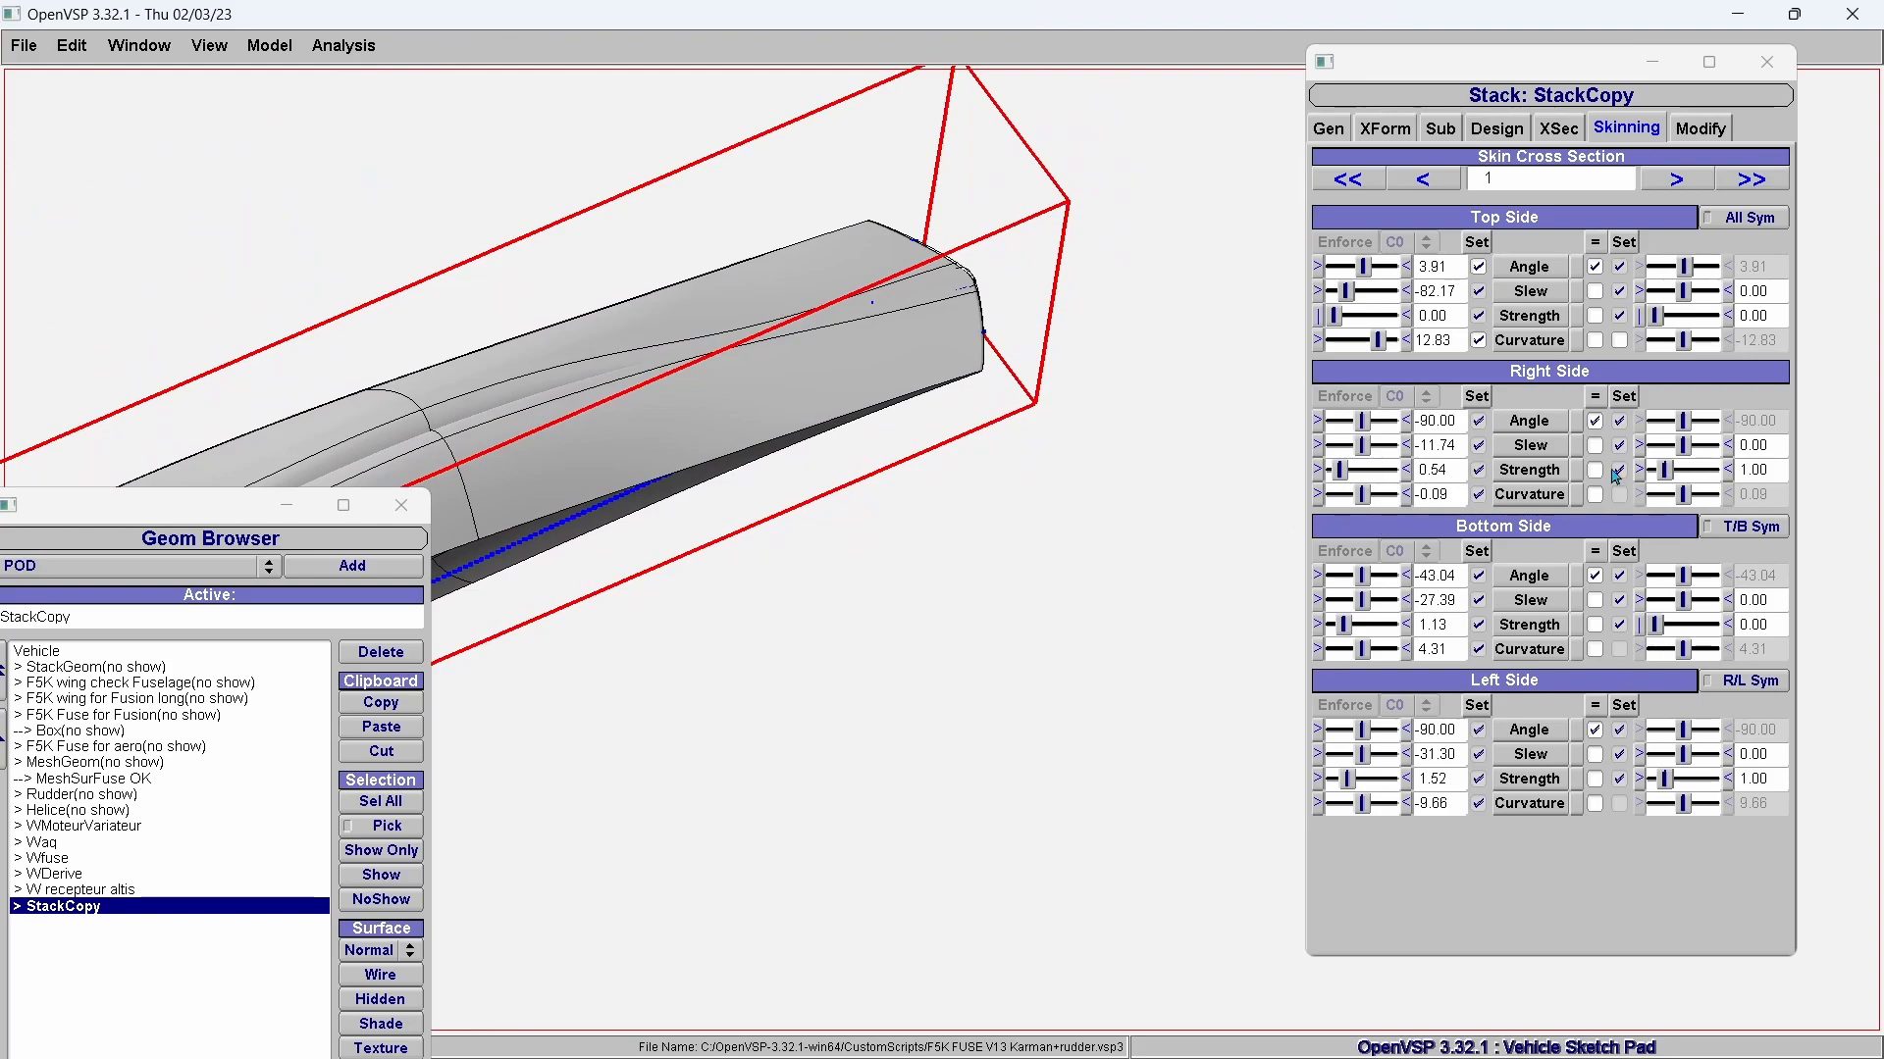
pyautogui.moveTo(1365, 426); pyautogui.dragTo(1376, 429)
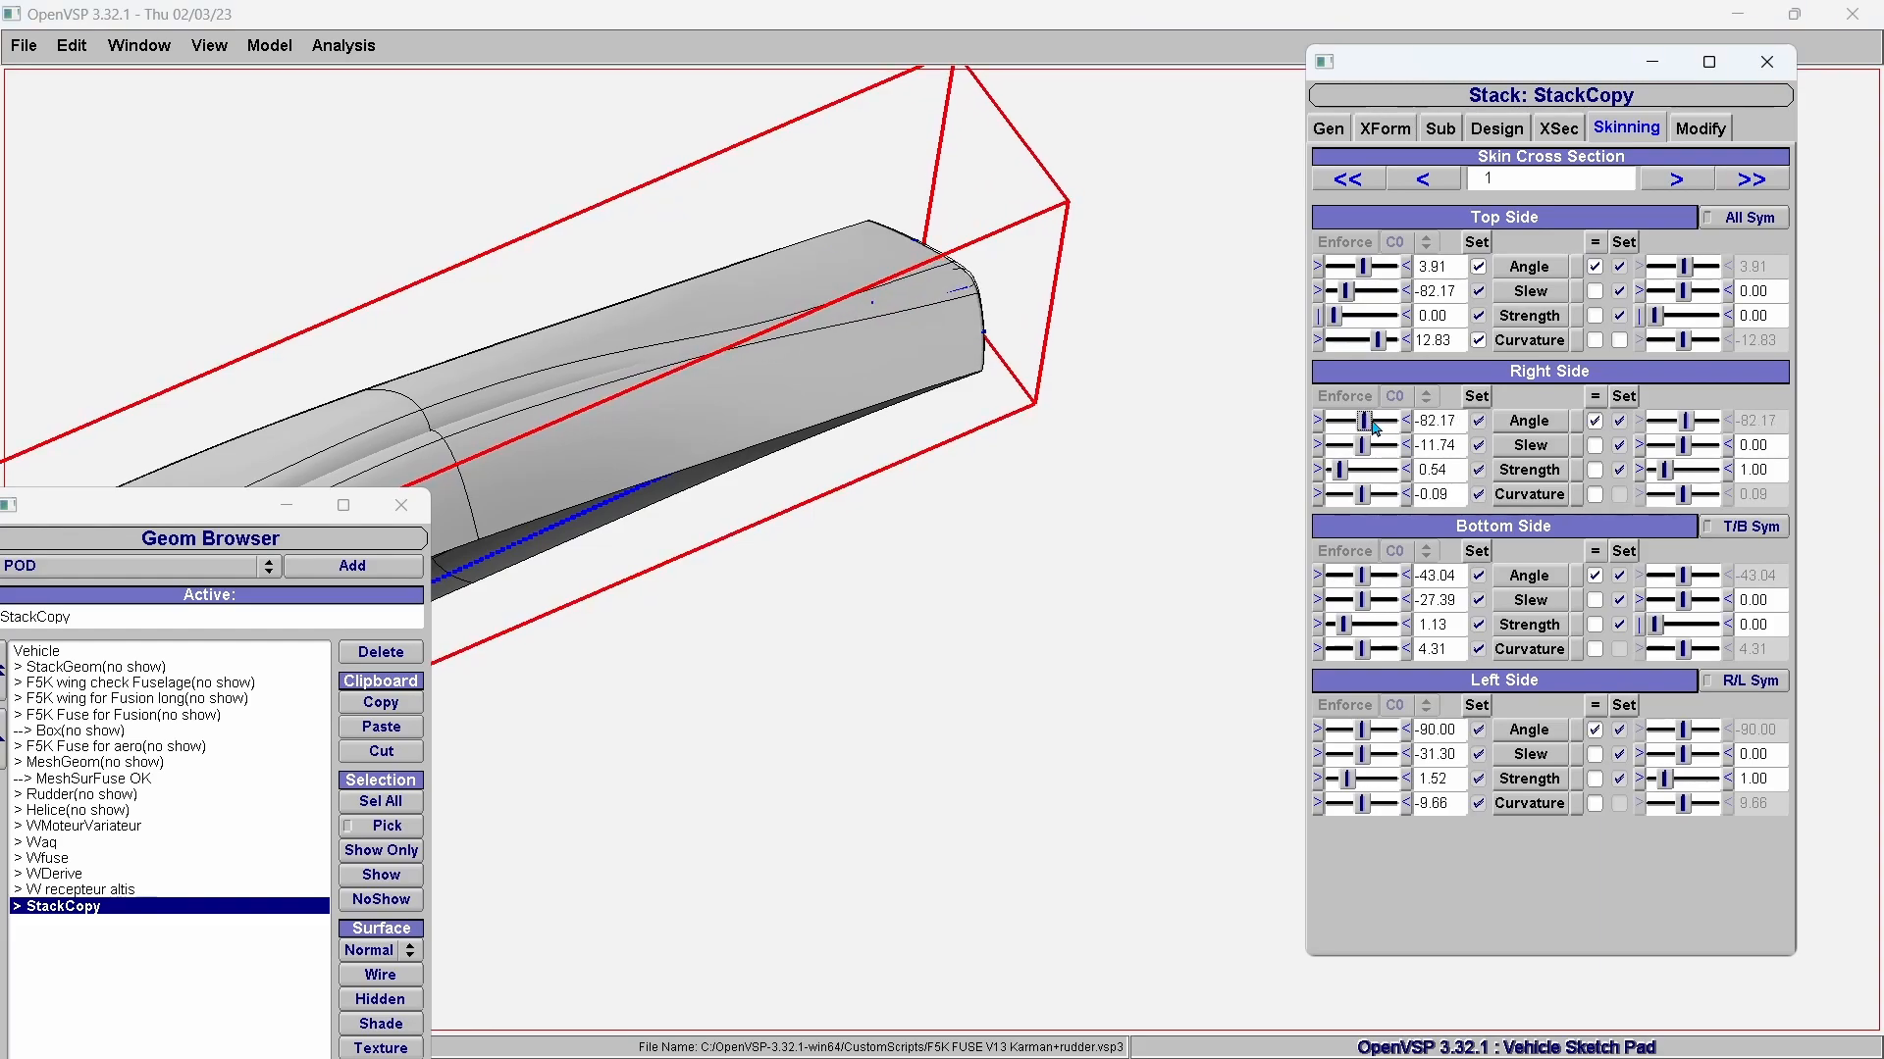
# Adjust the left side slew of StackCopy's cross section 1 to about 7.83.
pyautogui.moveTo(1089, 326); pyautogui.dragTo(745, 396)
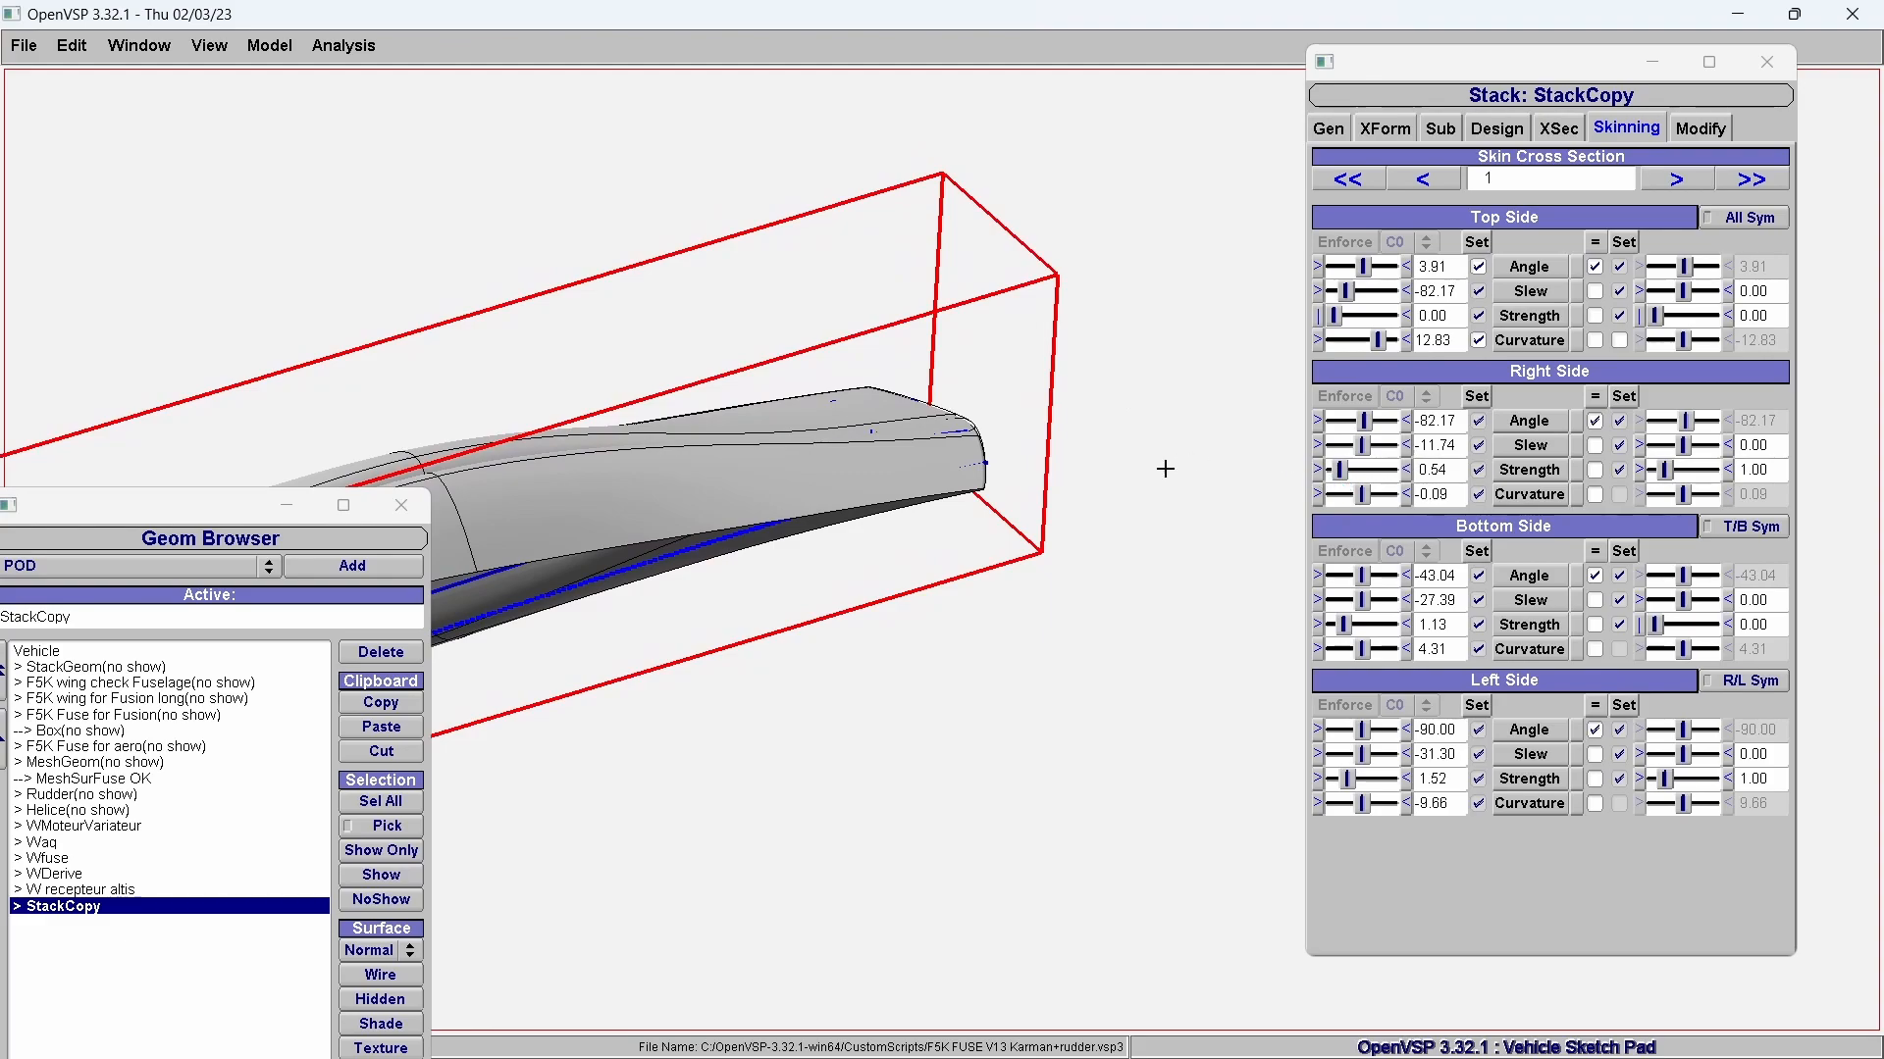
pyautogui.moveTo(873, 568); pyautogui.dragTo(748, 504)
pyautogui.moveTo(748, 504); pyautogui.dragTo(1021, 348, button='right')
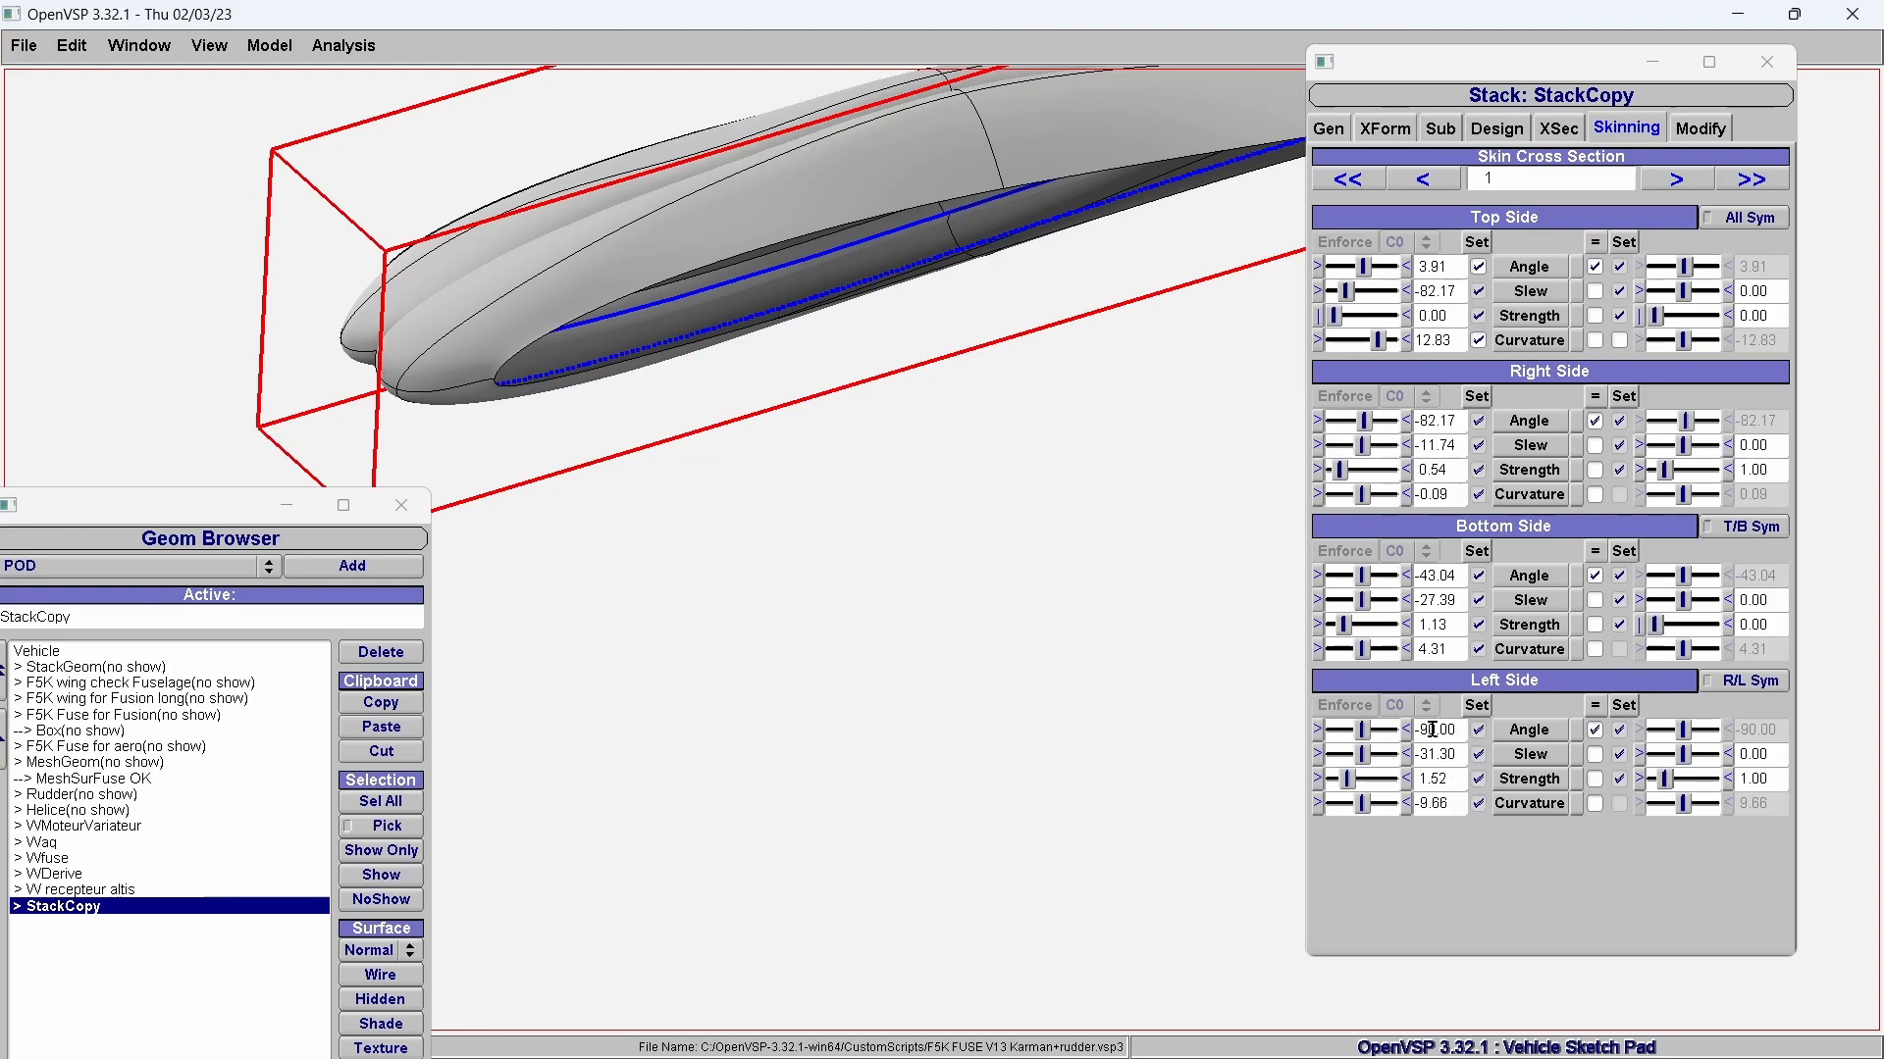
pyautogui.moveTo(1376, 746); pyautogui.dragTo(1354, 739)
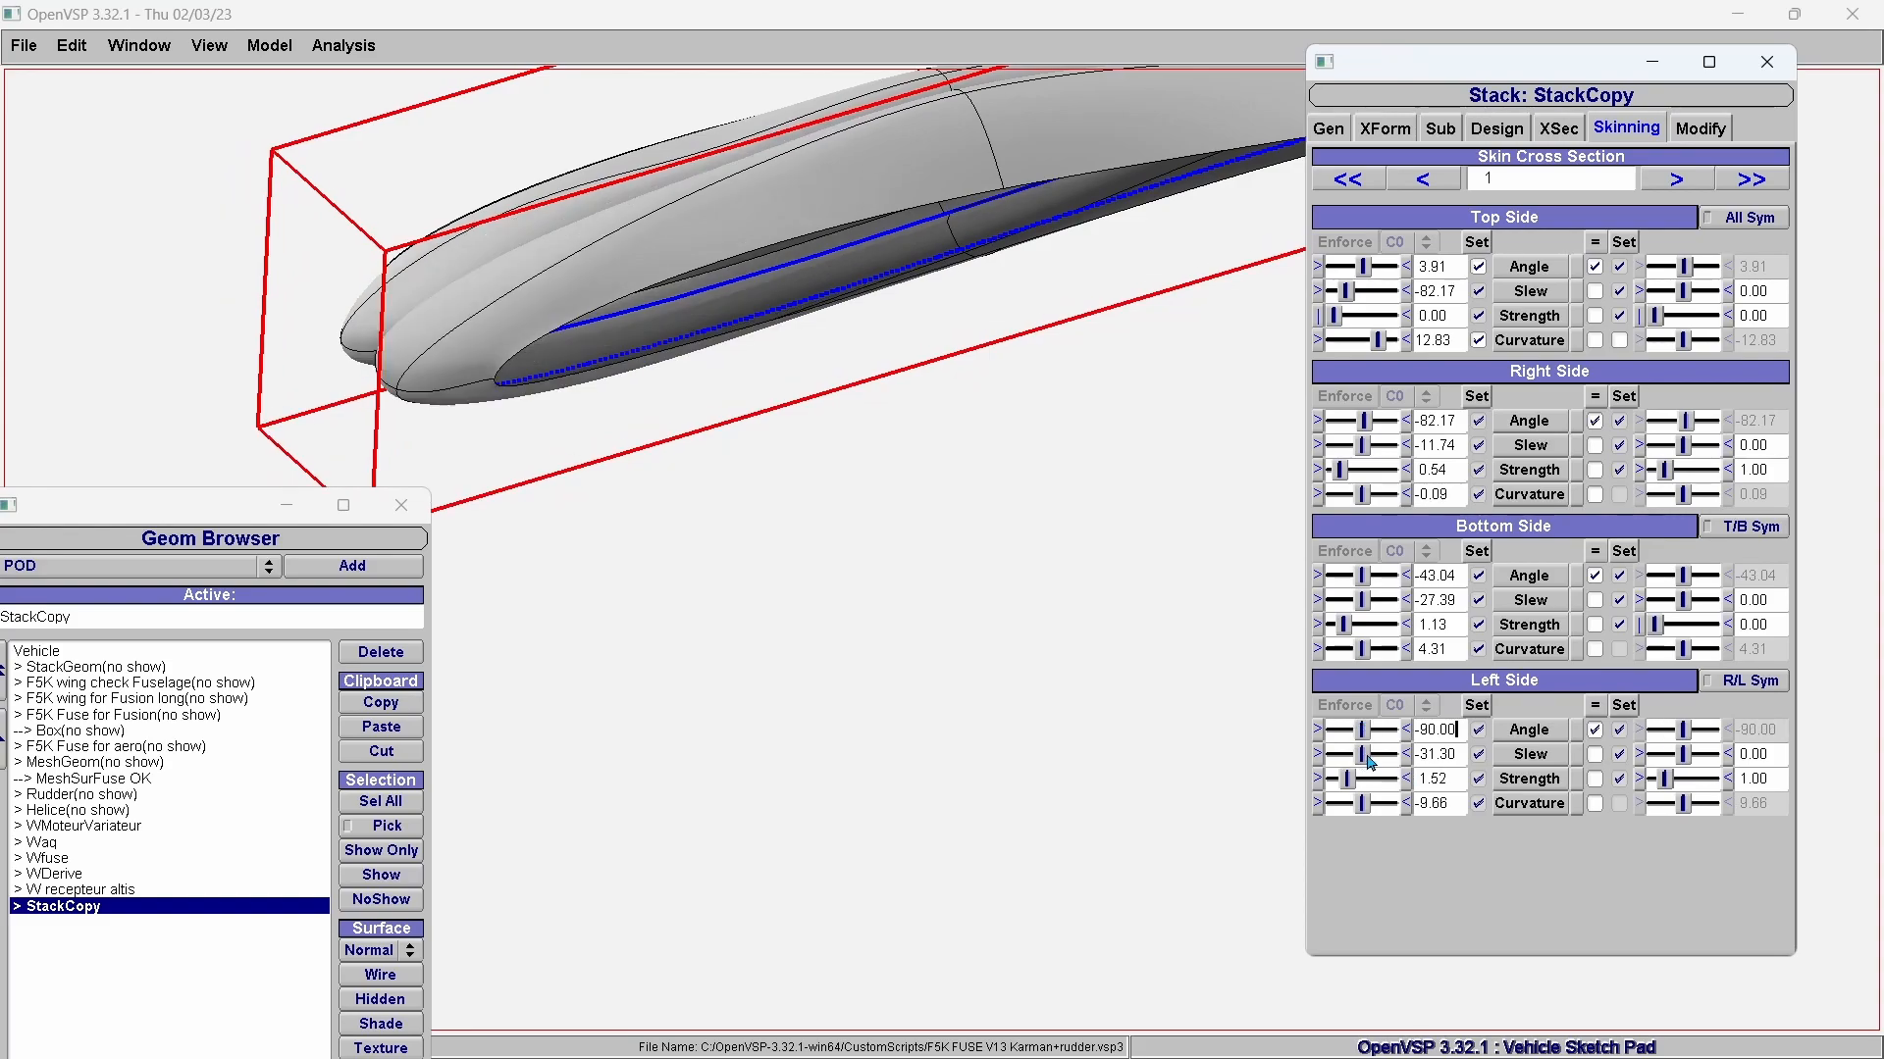
pyautogui.moveTo(1376, 763)
pyautogui.mouseDown()
pyautogui.moveTo(1393, 763)
pyautogui.moveTo(1375, 763)
pyautogui.mouseUp()
pyautogui.moveTo(1028, 261); pyautogui.dragTo(1014, 262, button='right')
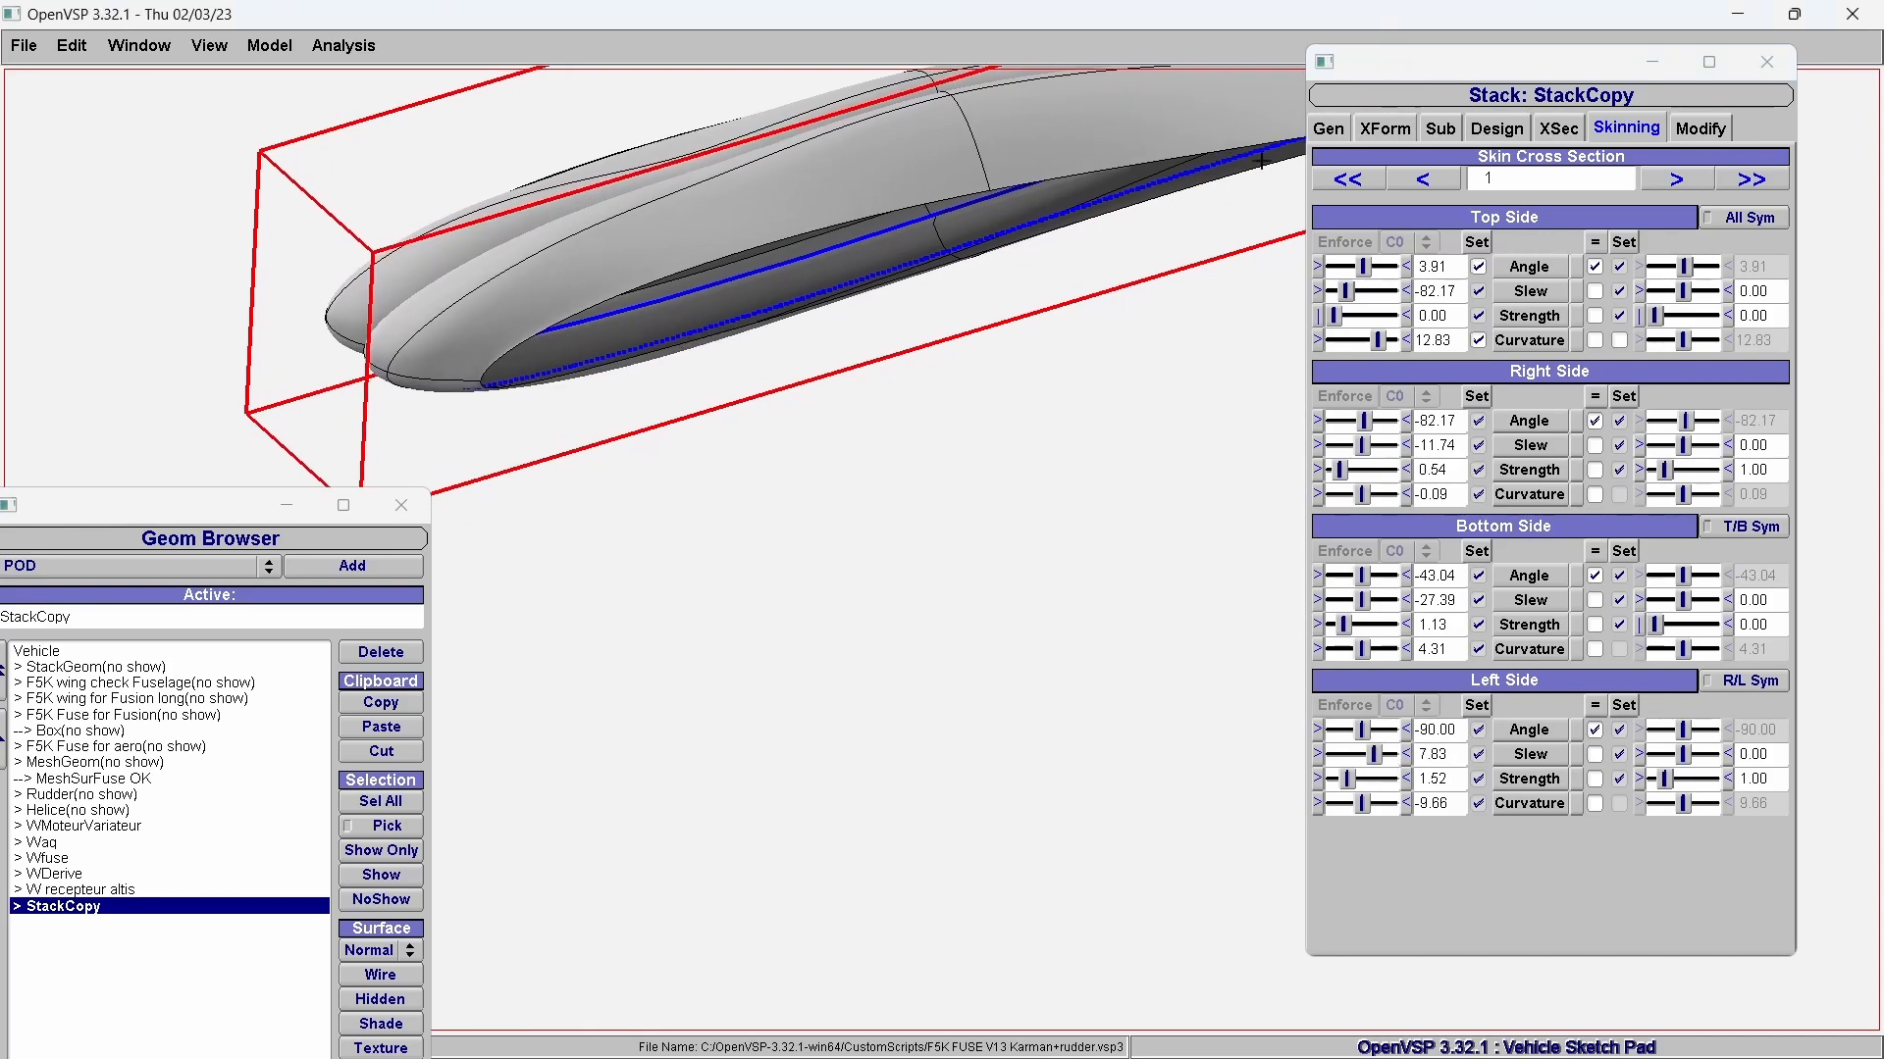
# Try a Y location of 12 for StackCopy, restore it to 16, and inspect the spacing of the mirrored fairings.
pyautogui.click(1384, 129)
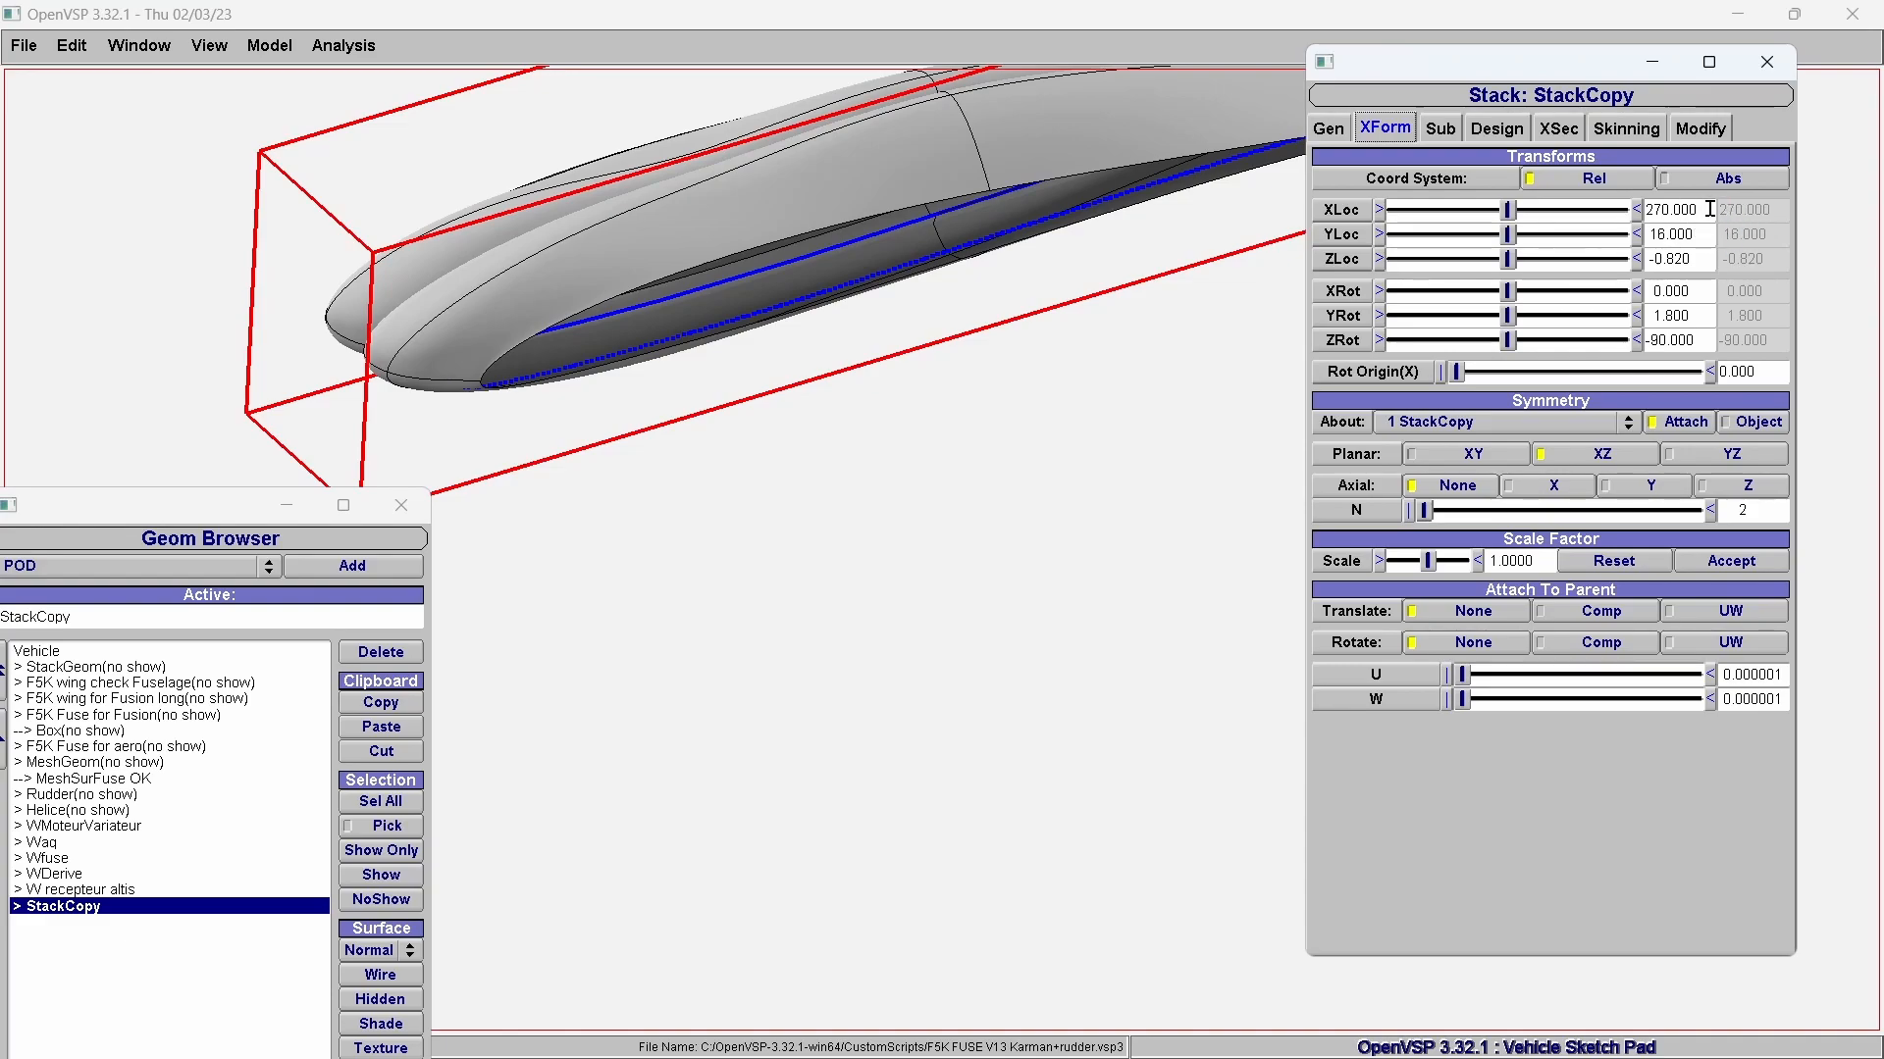
pyautogui.moveTo(1003, 269); pyautogui.dragTo(894, 398, button='right')
pyautogui.moveTo(765, 485); pyautogui.dragTo(834, 454, button='right')
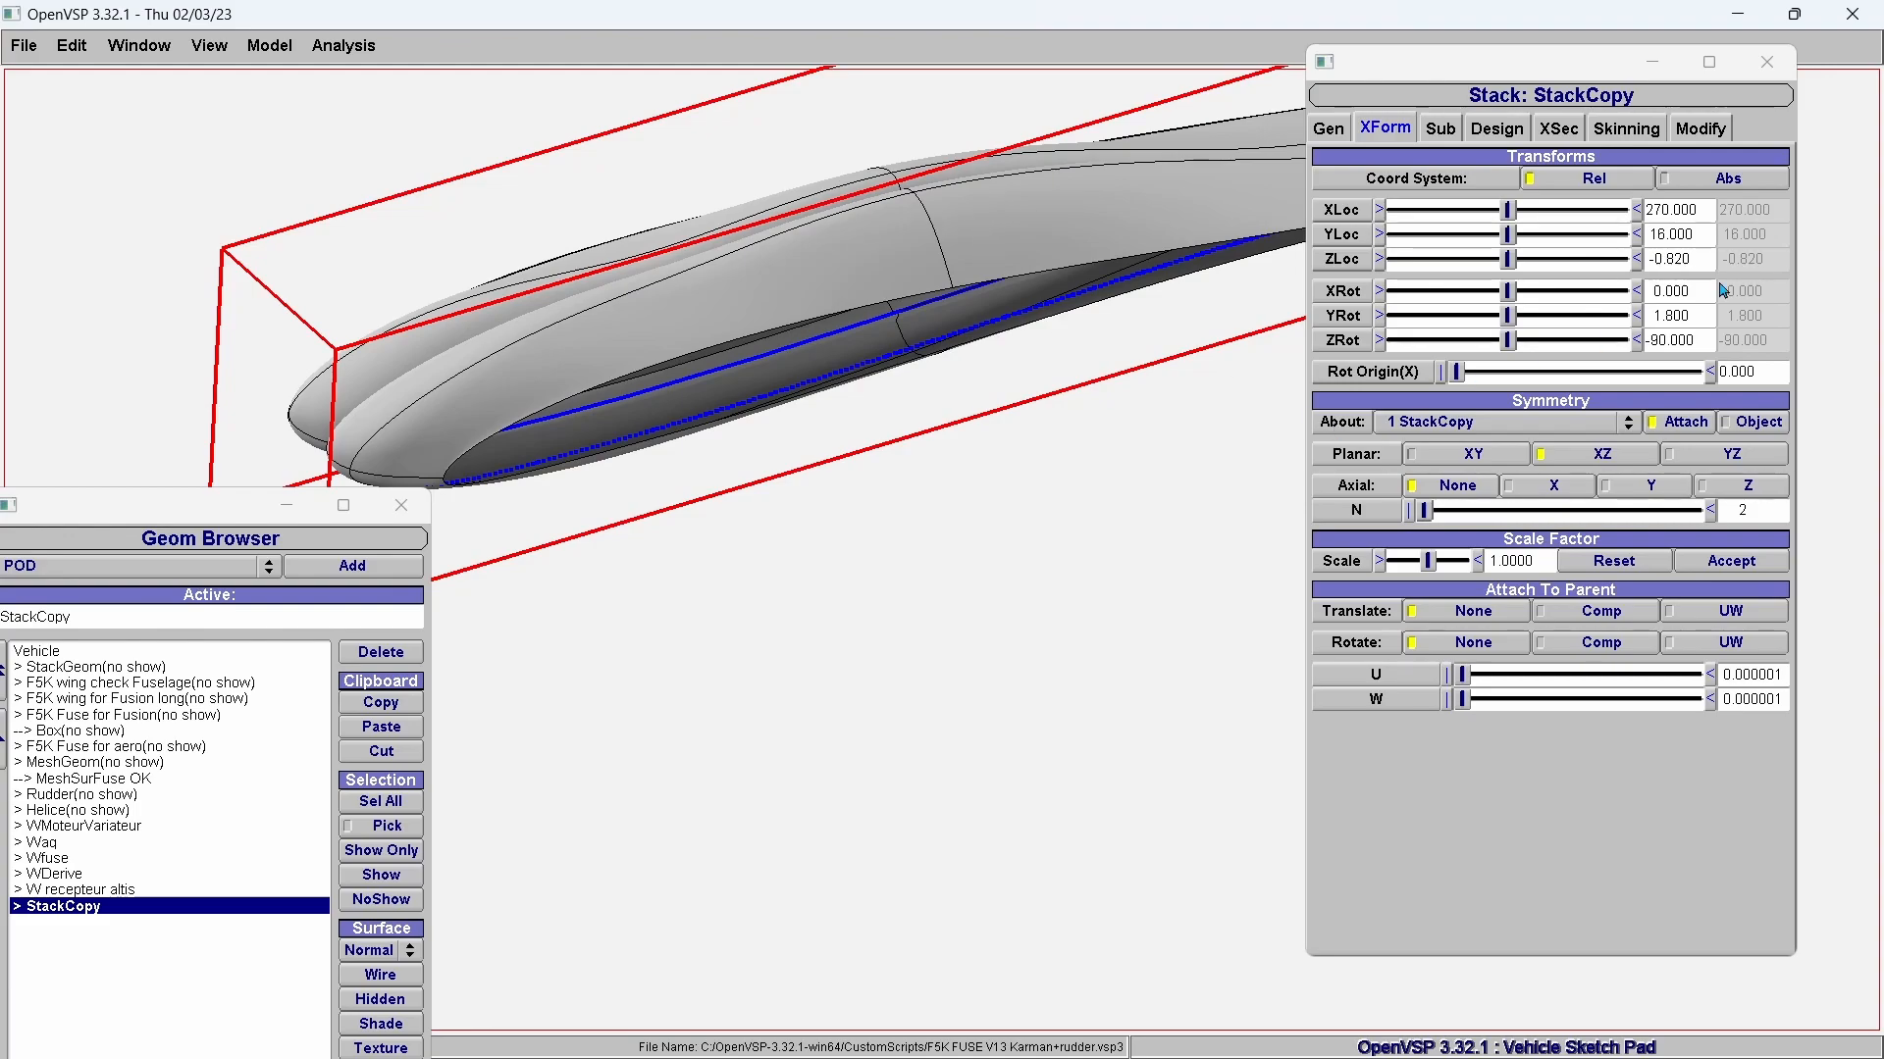
pyautogui.moveTo(1711, 231); pyautogui.dragTo(1589, 225)
pyautogui.write('12')
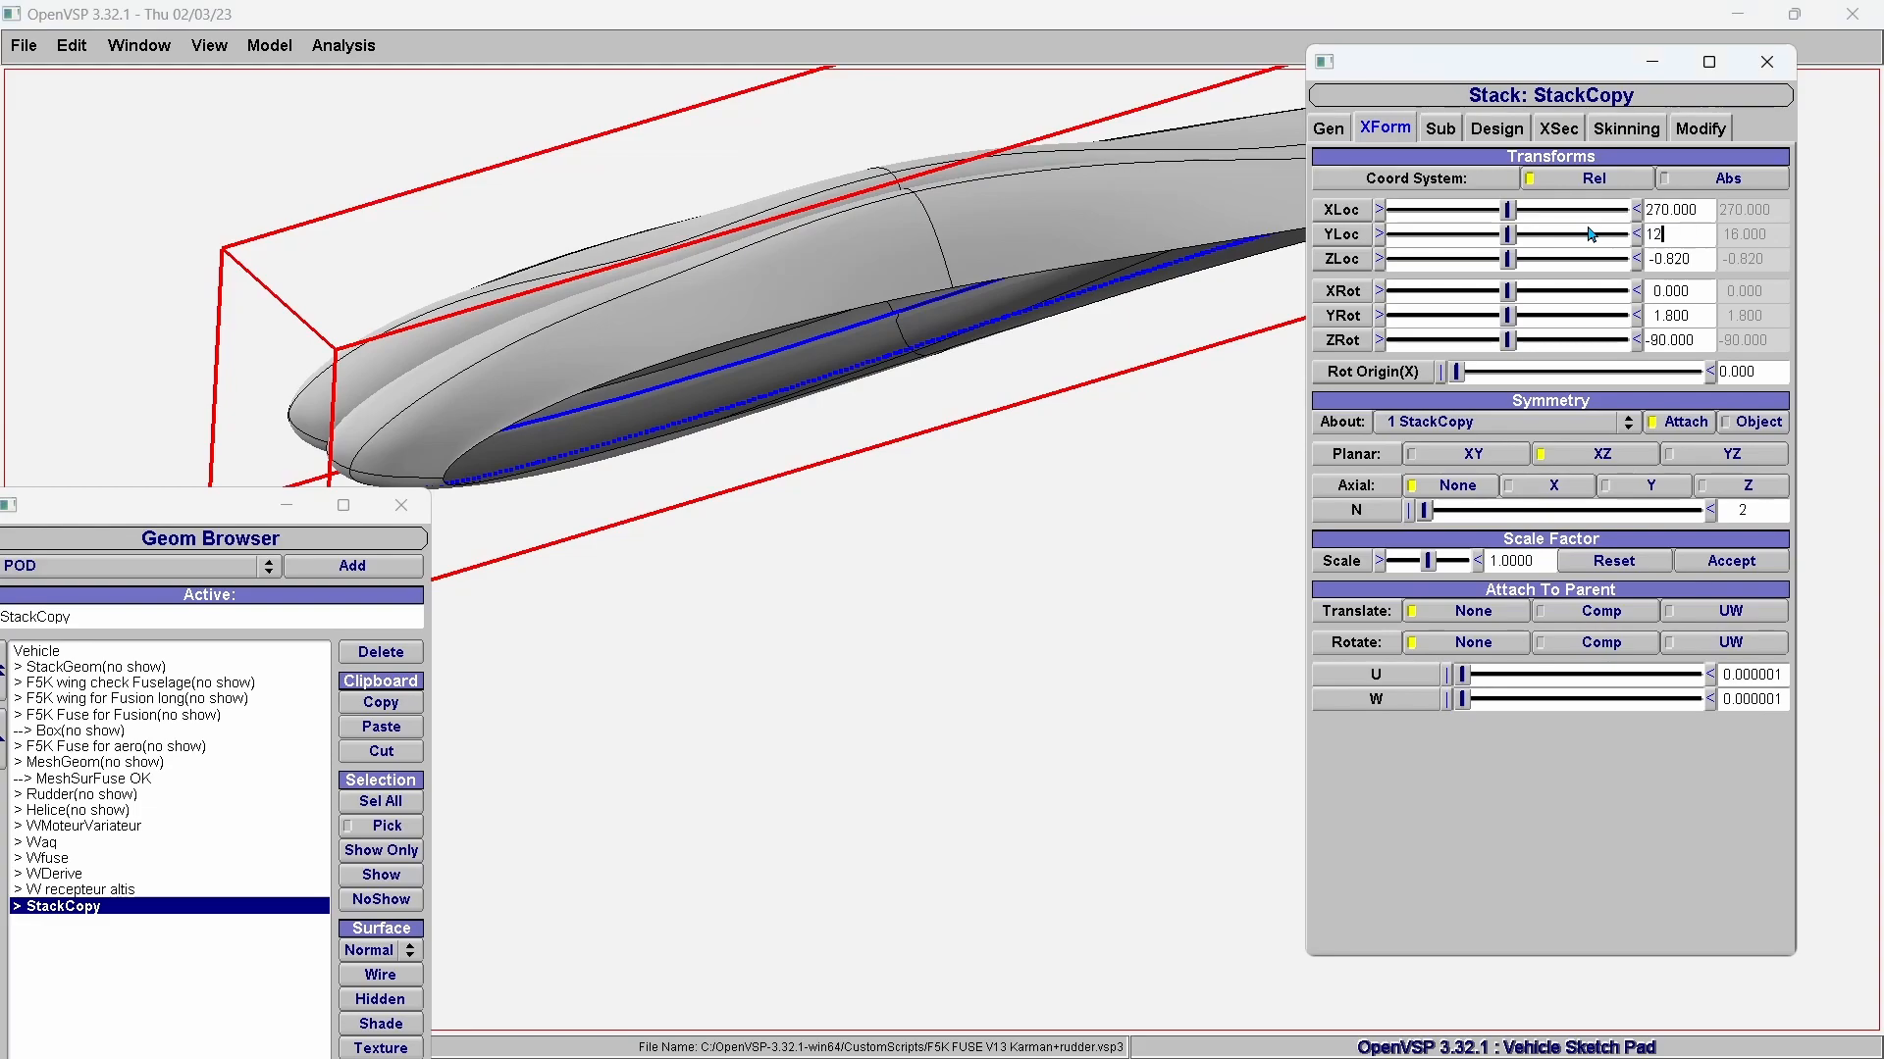
pyautogui.press('Return')
pyautogui.moveTo(1705, 235); pyautogui.dragTo(1619, 239)
pyautogui.write('16')
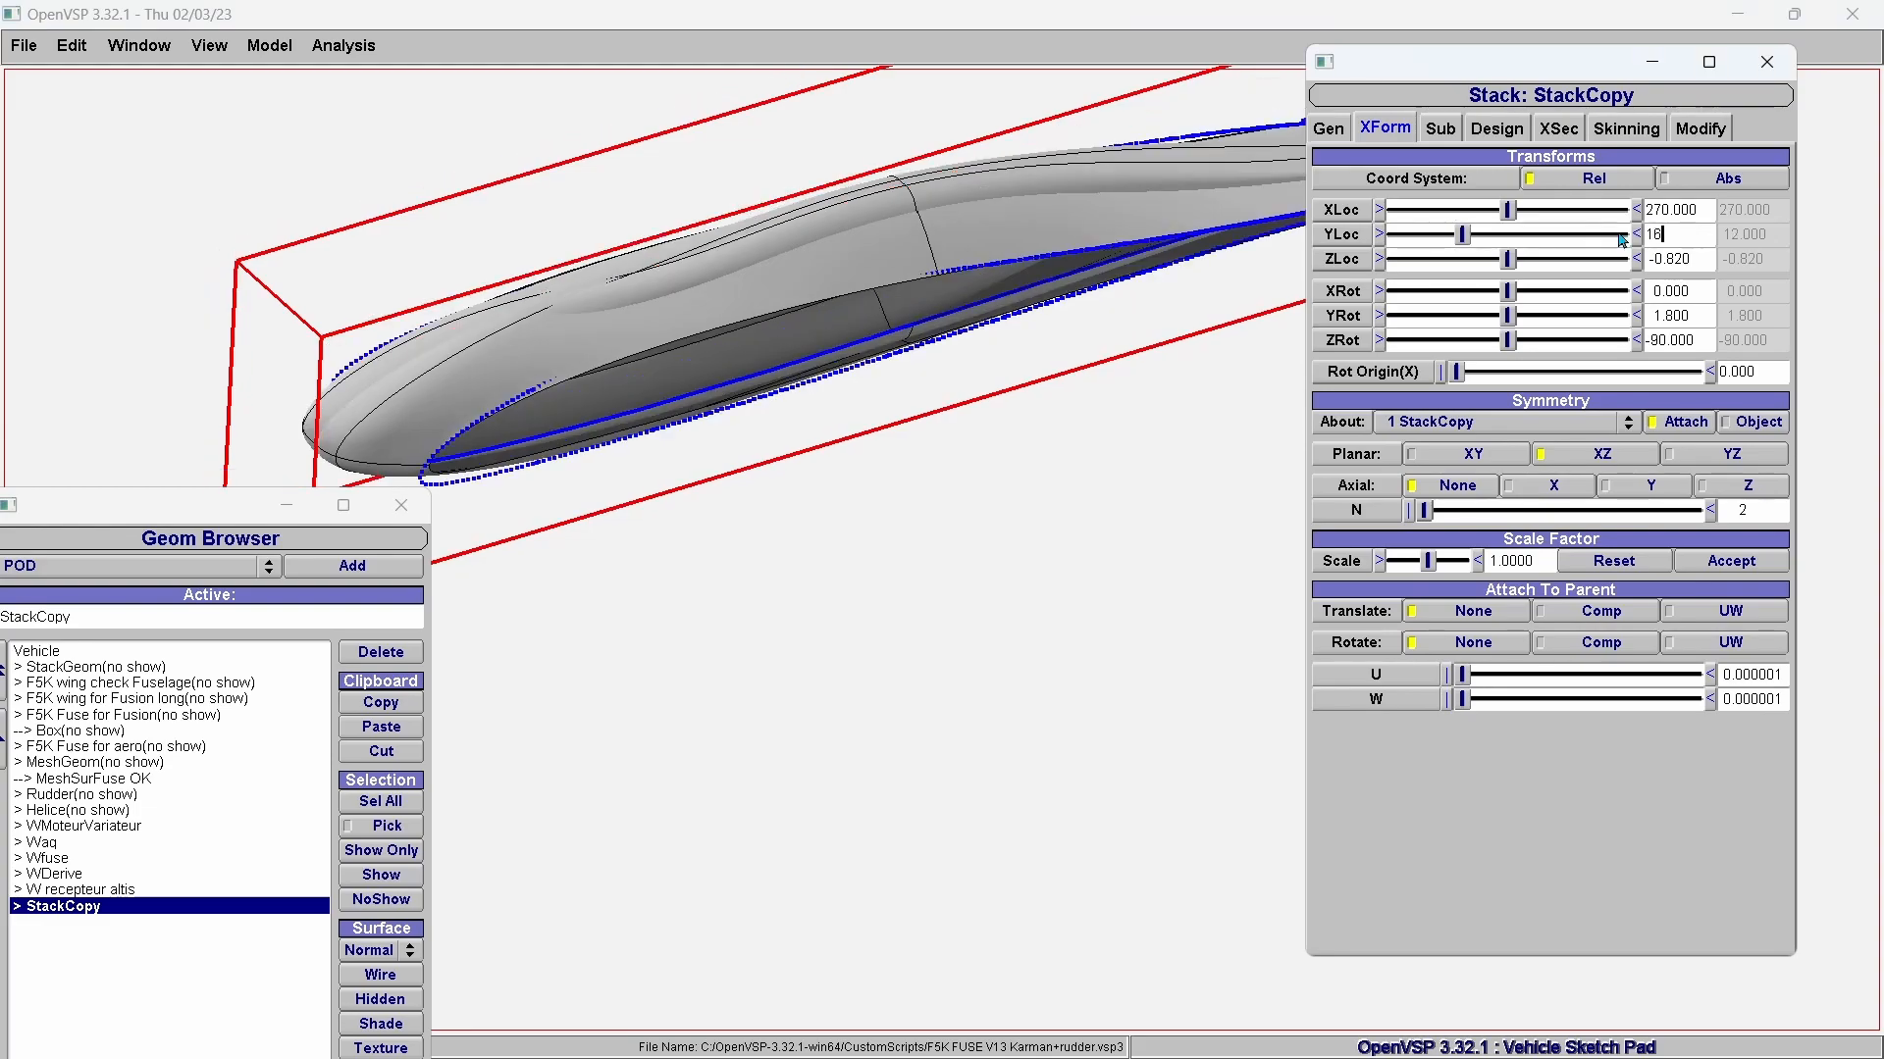
pyautogui.press('Return')
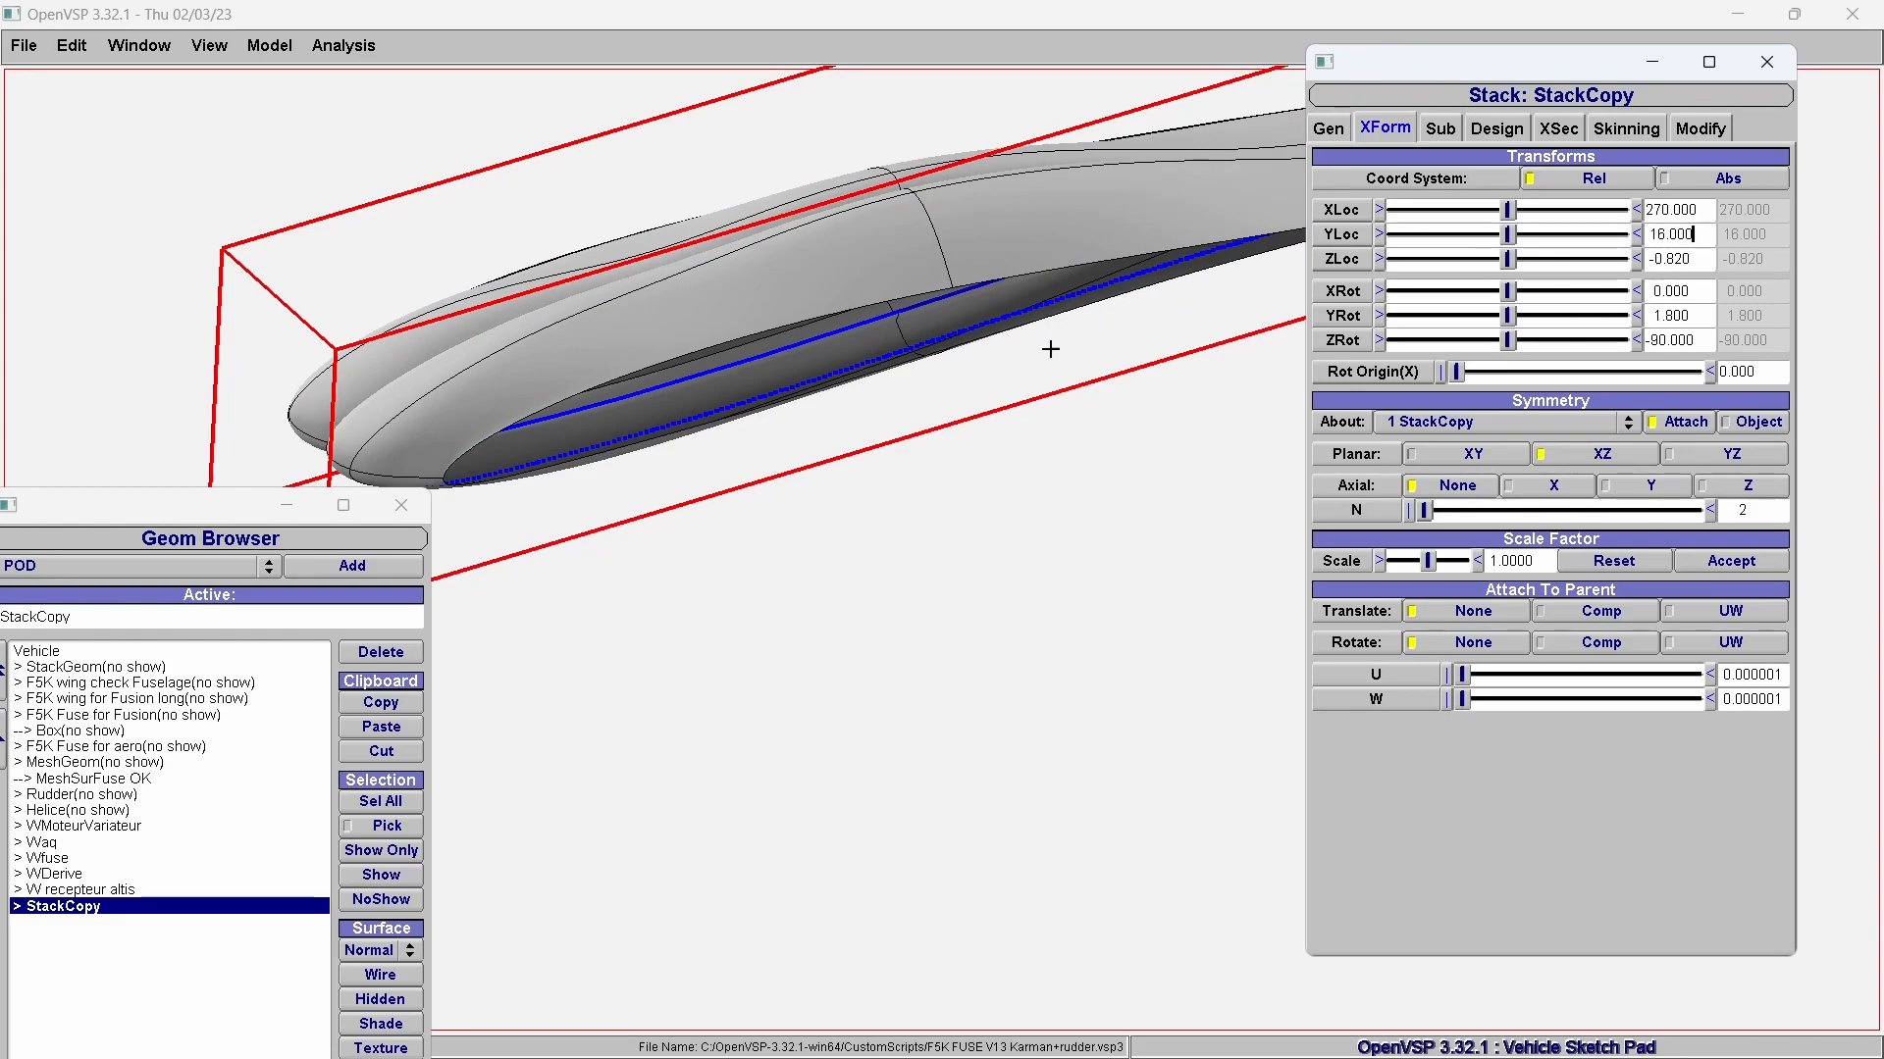
pyautogui.moveTo(844, 484); pyautogui.dragTo(783, 328)
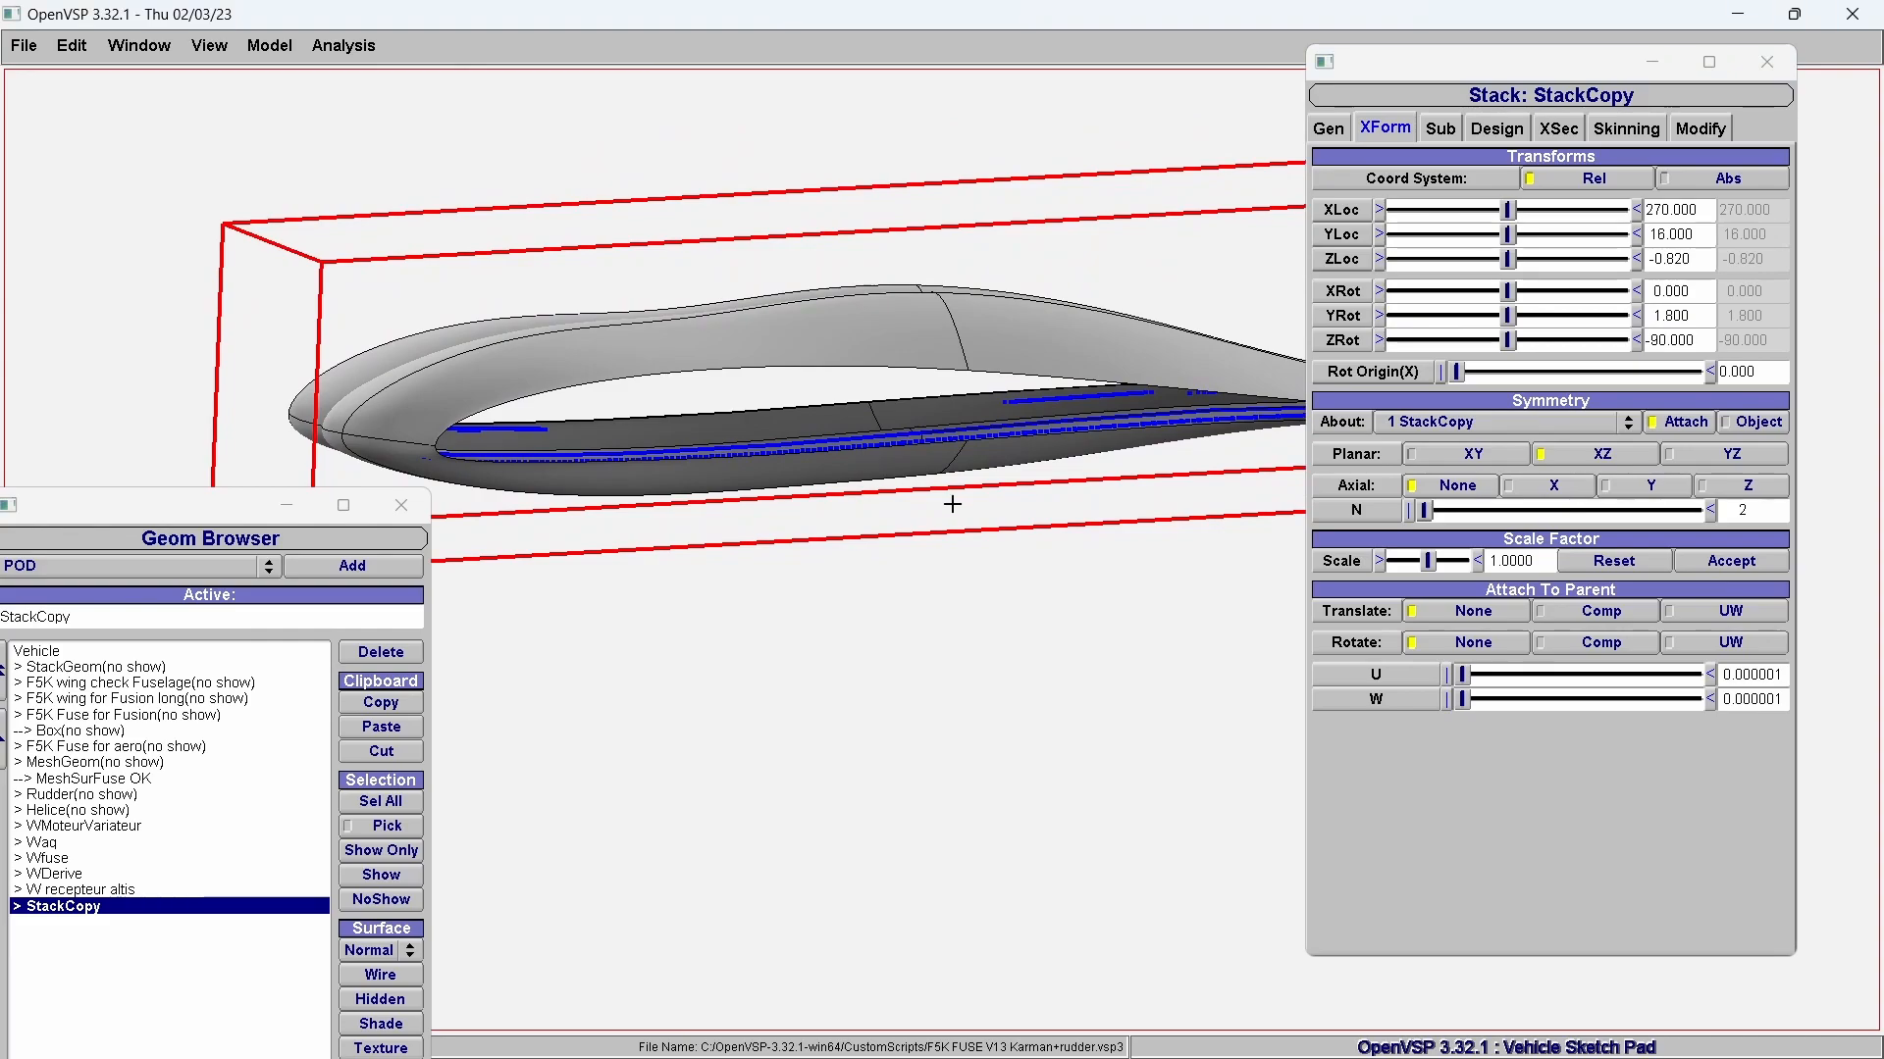
pyautogui.moveTo(950, 543); pyautogui.dragTo(1062, 653)
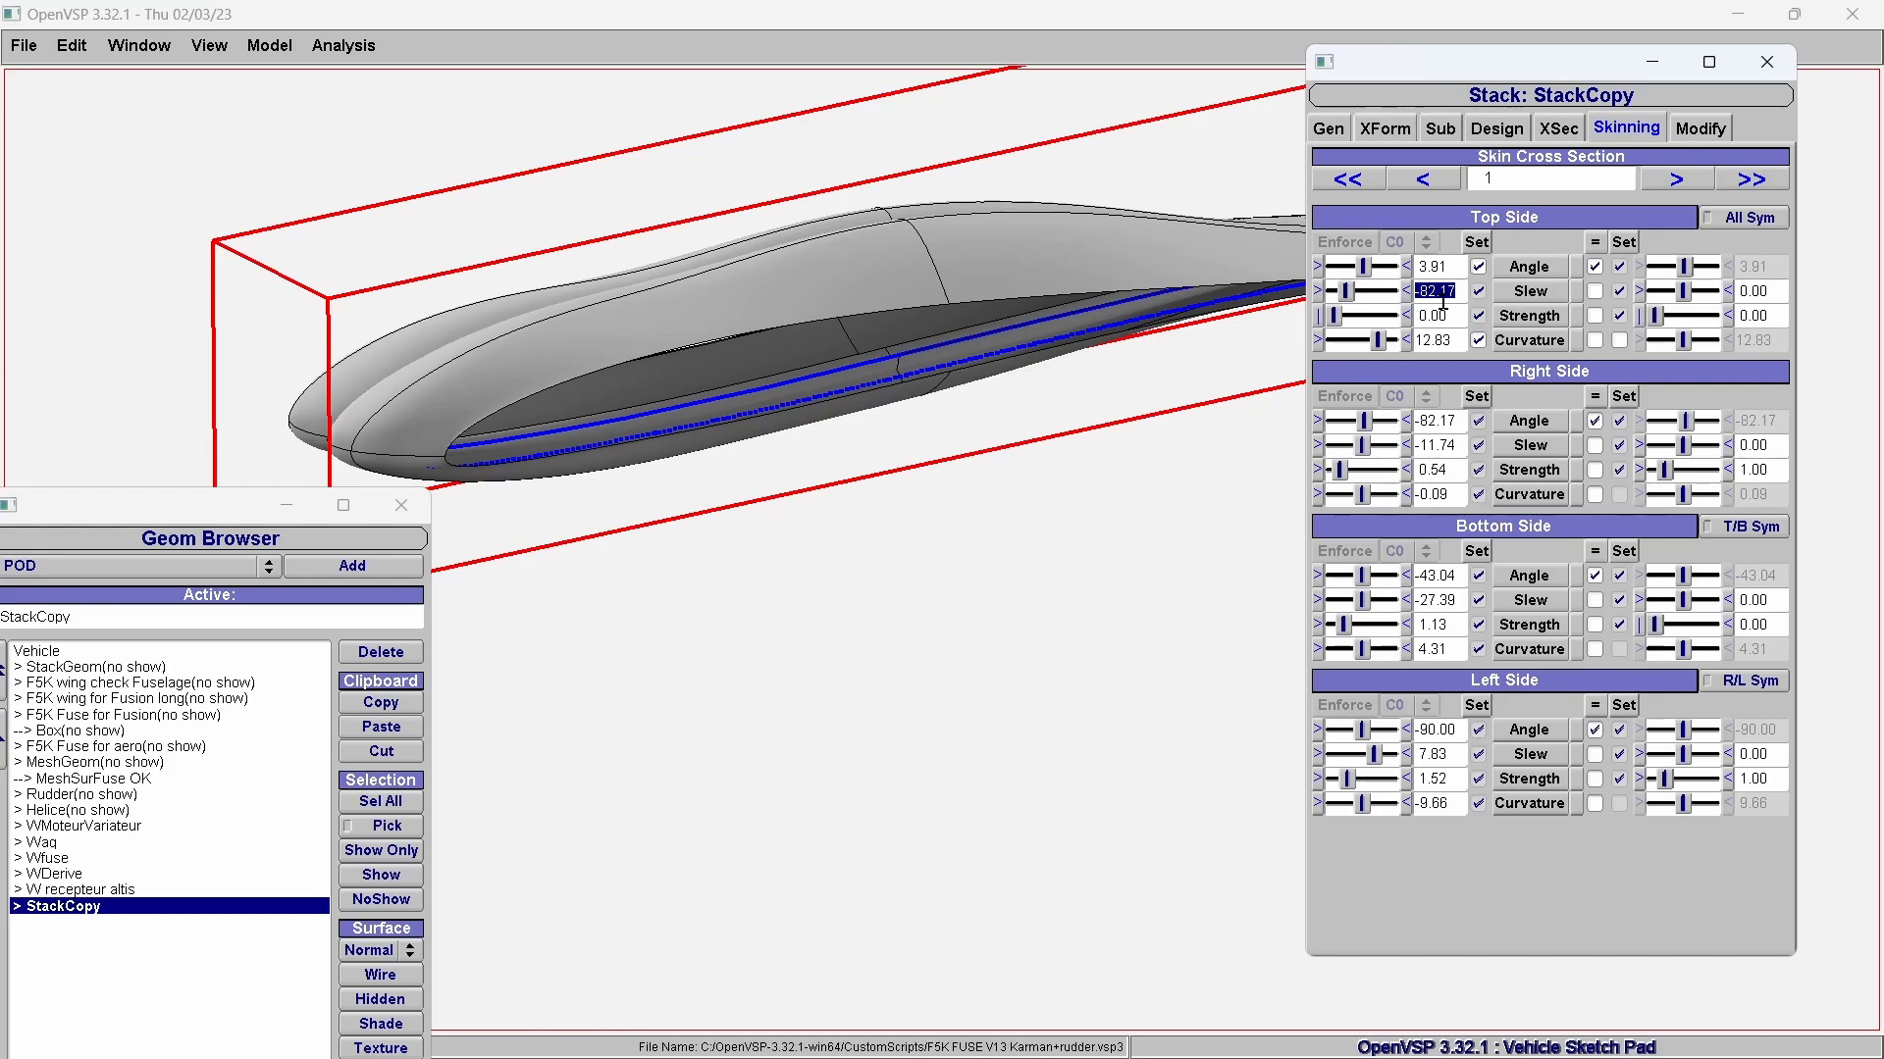
# Show F5K wing check Fuselage and F5K Fuse for Fusion, and display the fuselage as a shaded surface.
pyautogui.click(485, 734)
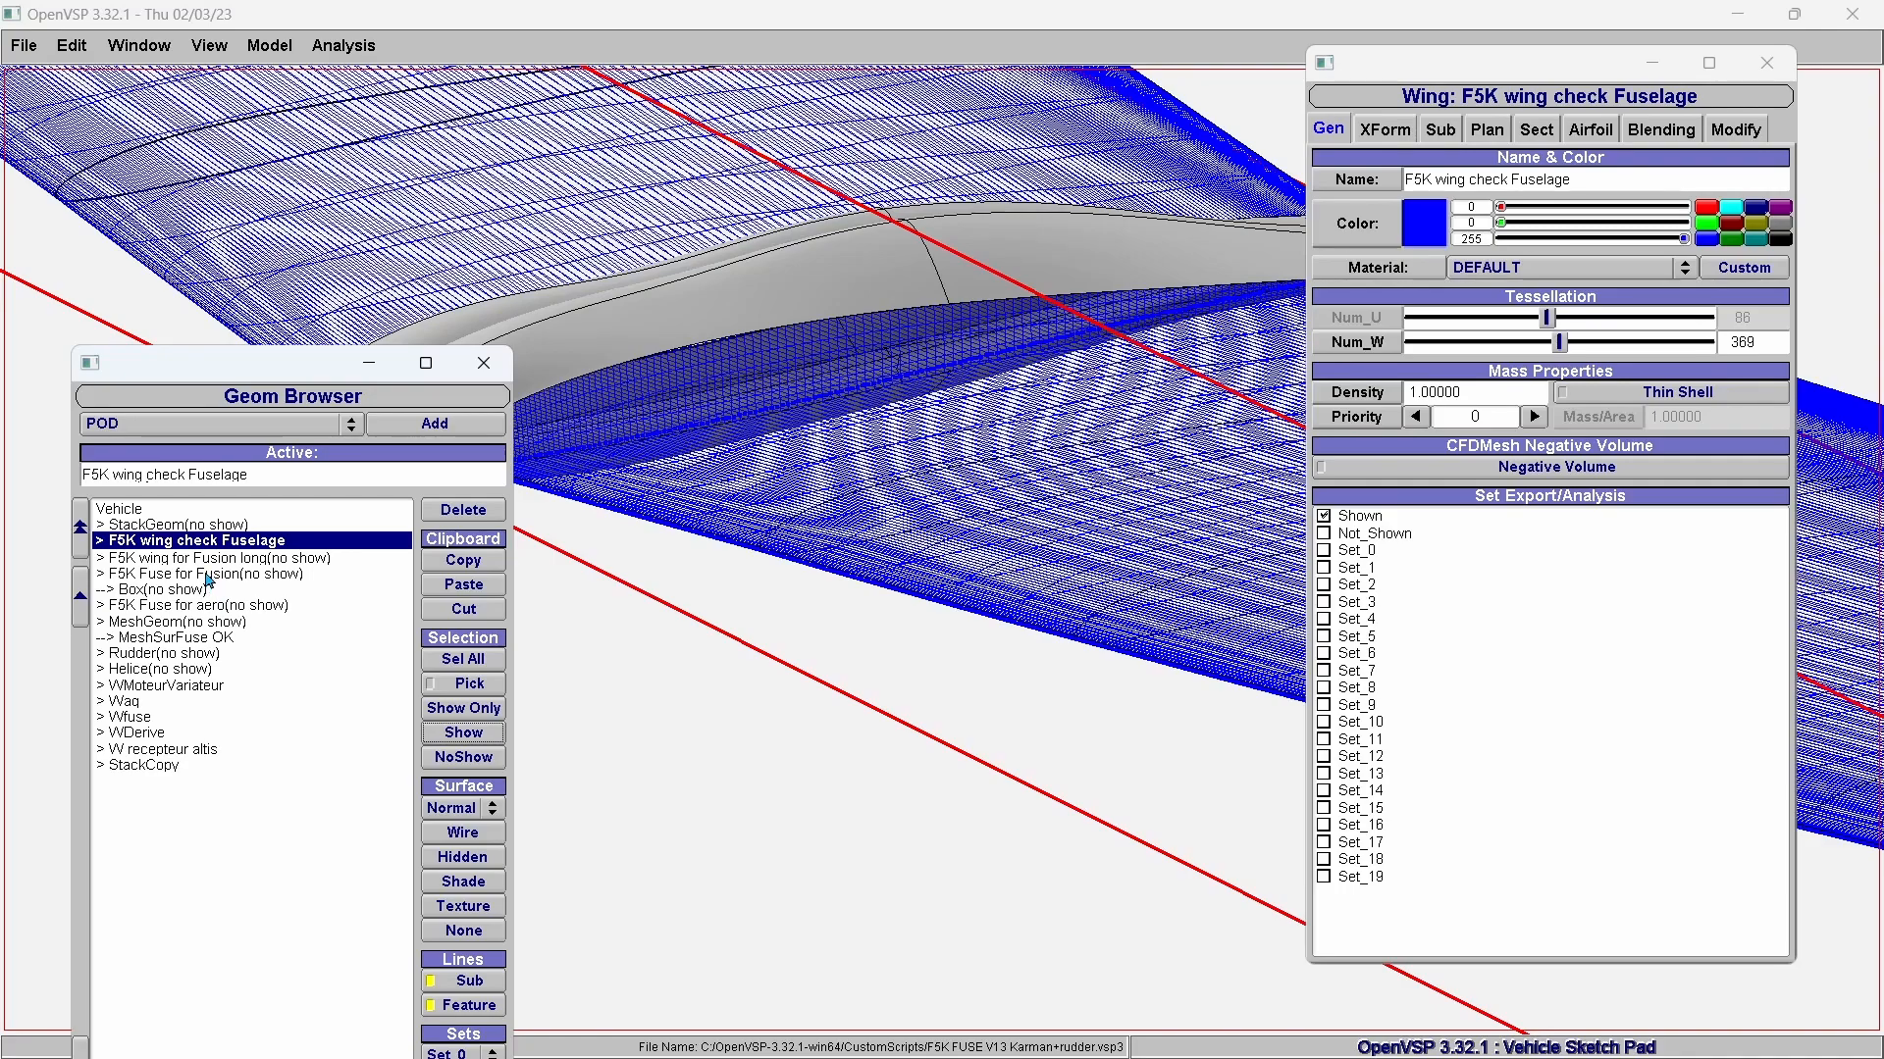
pyautogui.click(206, 574)
pyautogui.click(465, 735)
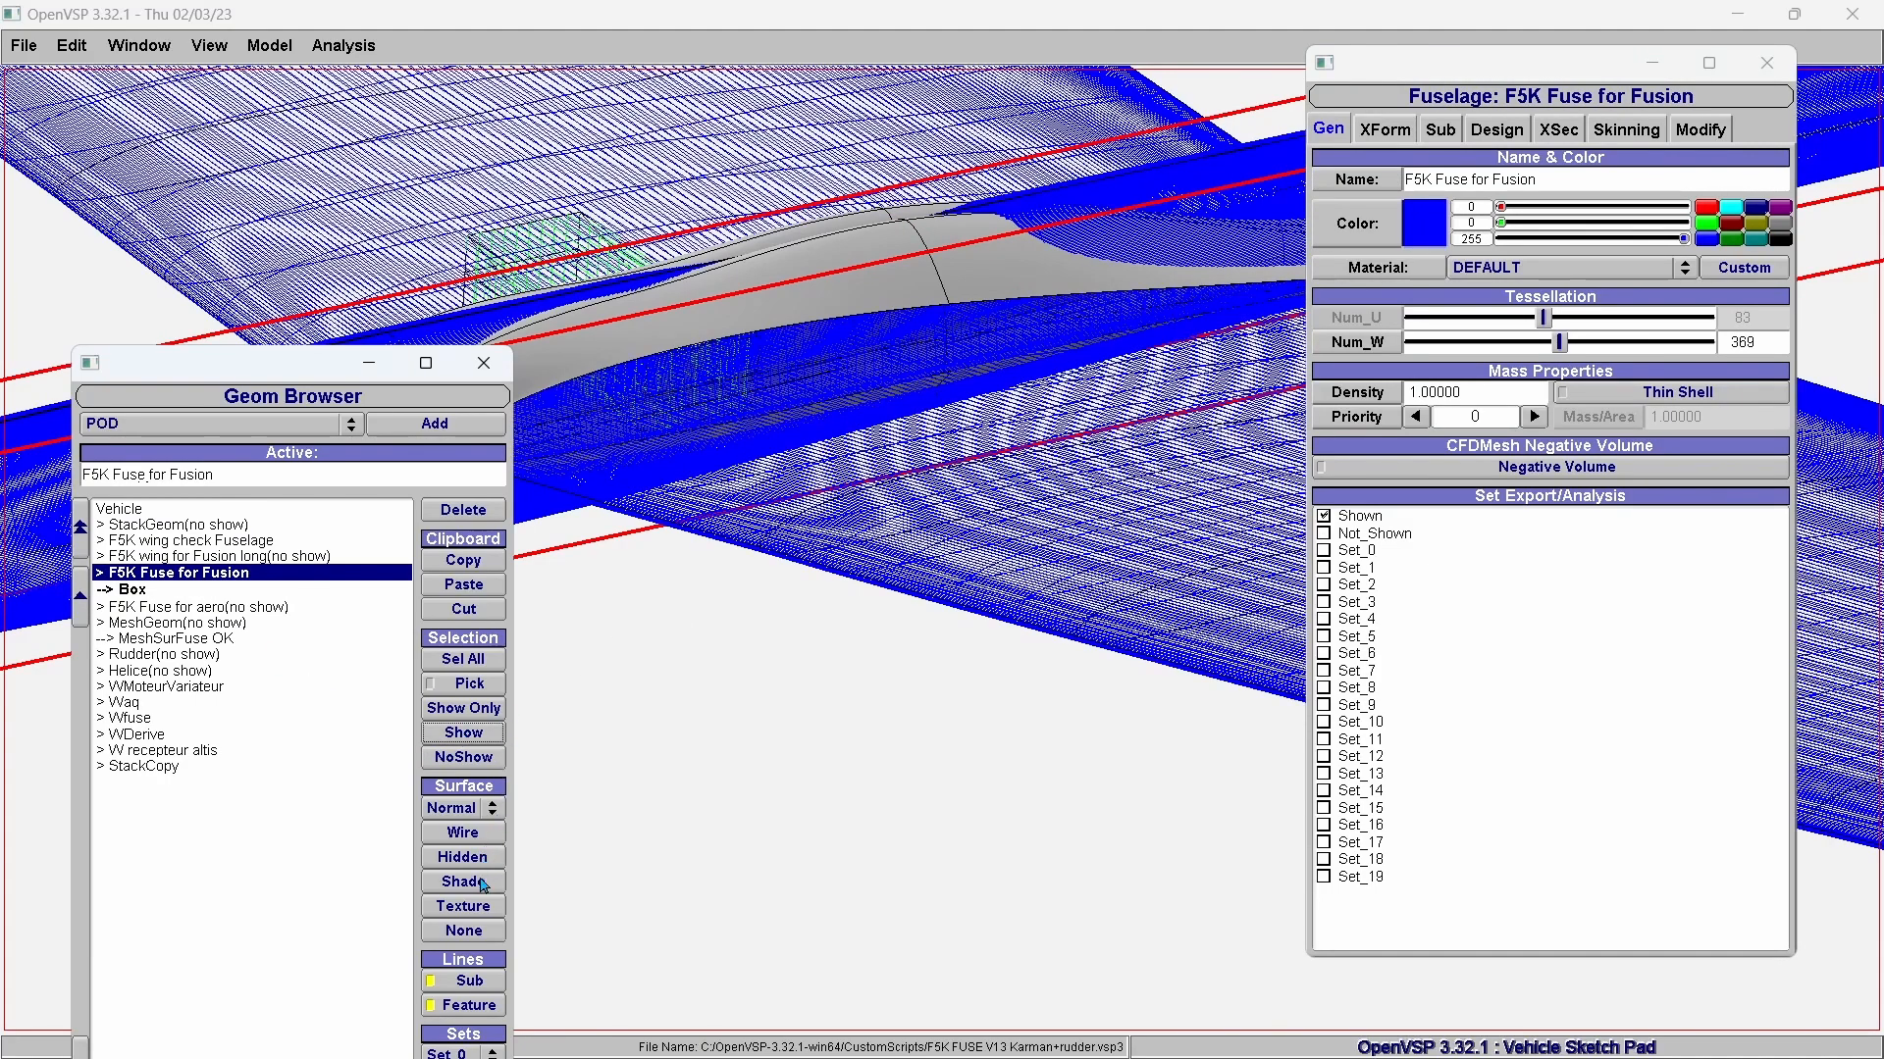
pyautogui.click(481, 884)
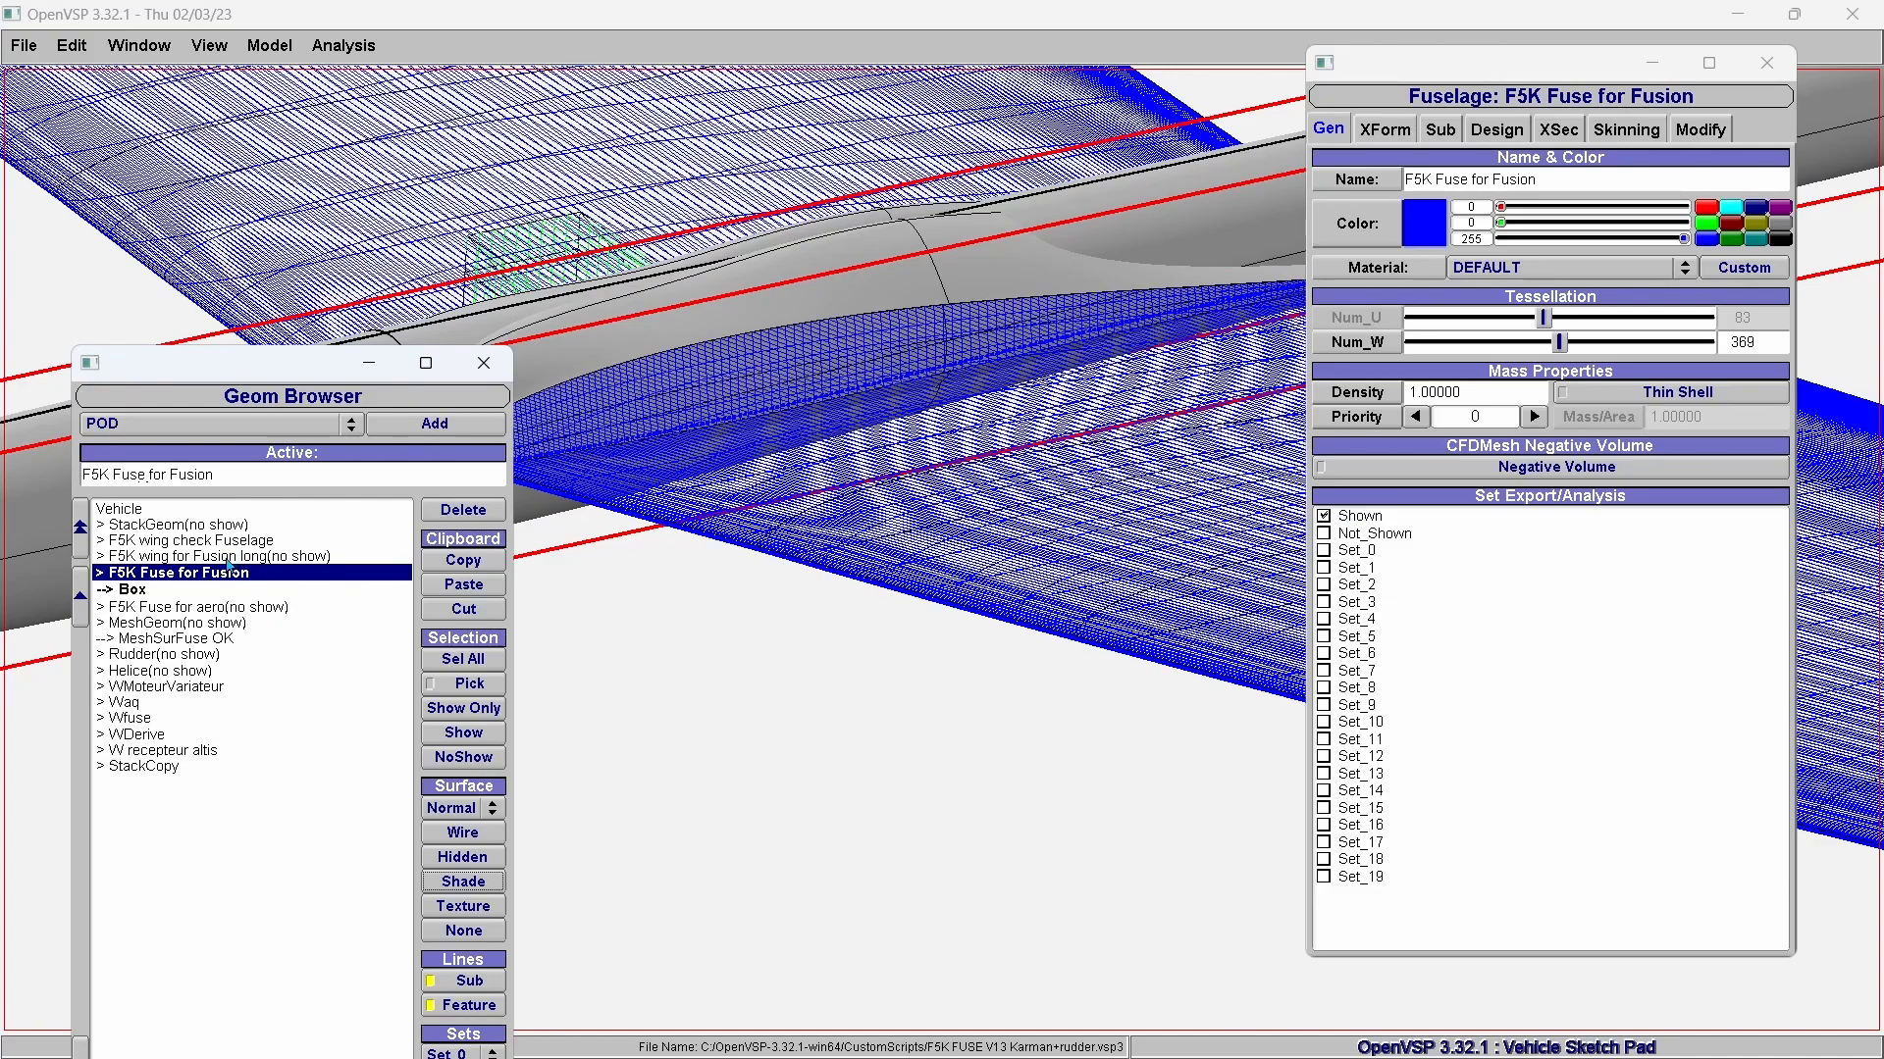
# Display the F5K wing check Fuselage wing as a shaded surface.
pyautogui.click(228, 557)
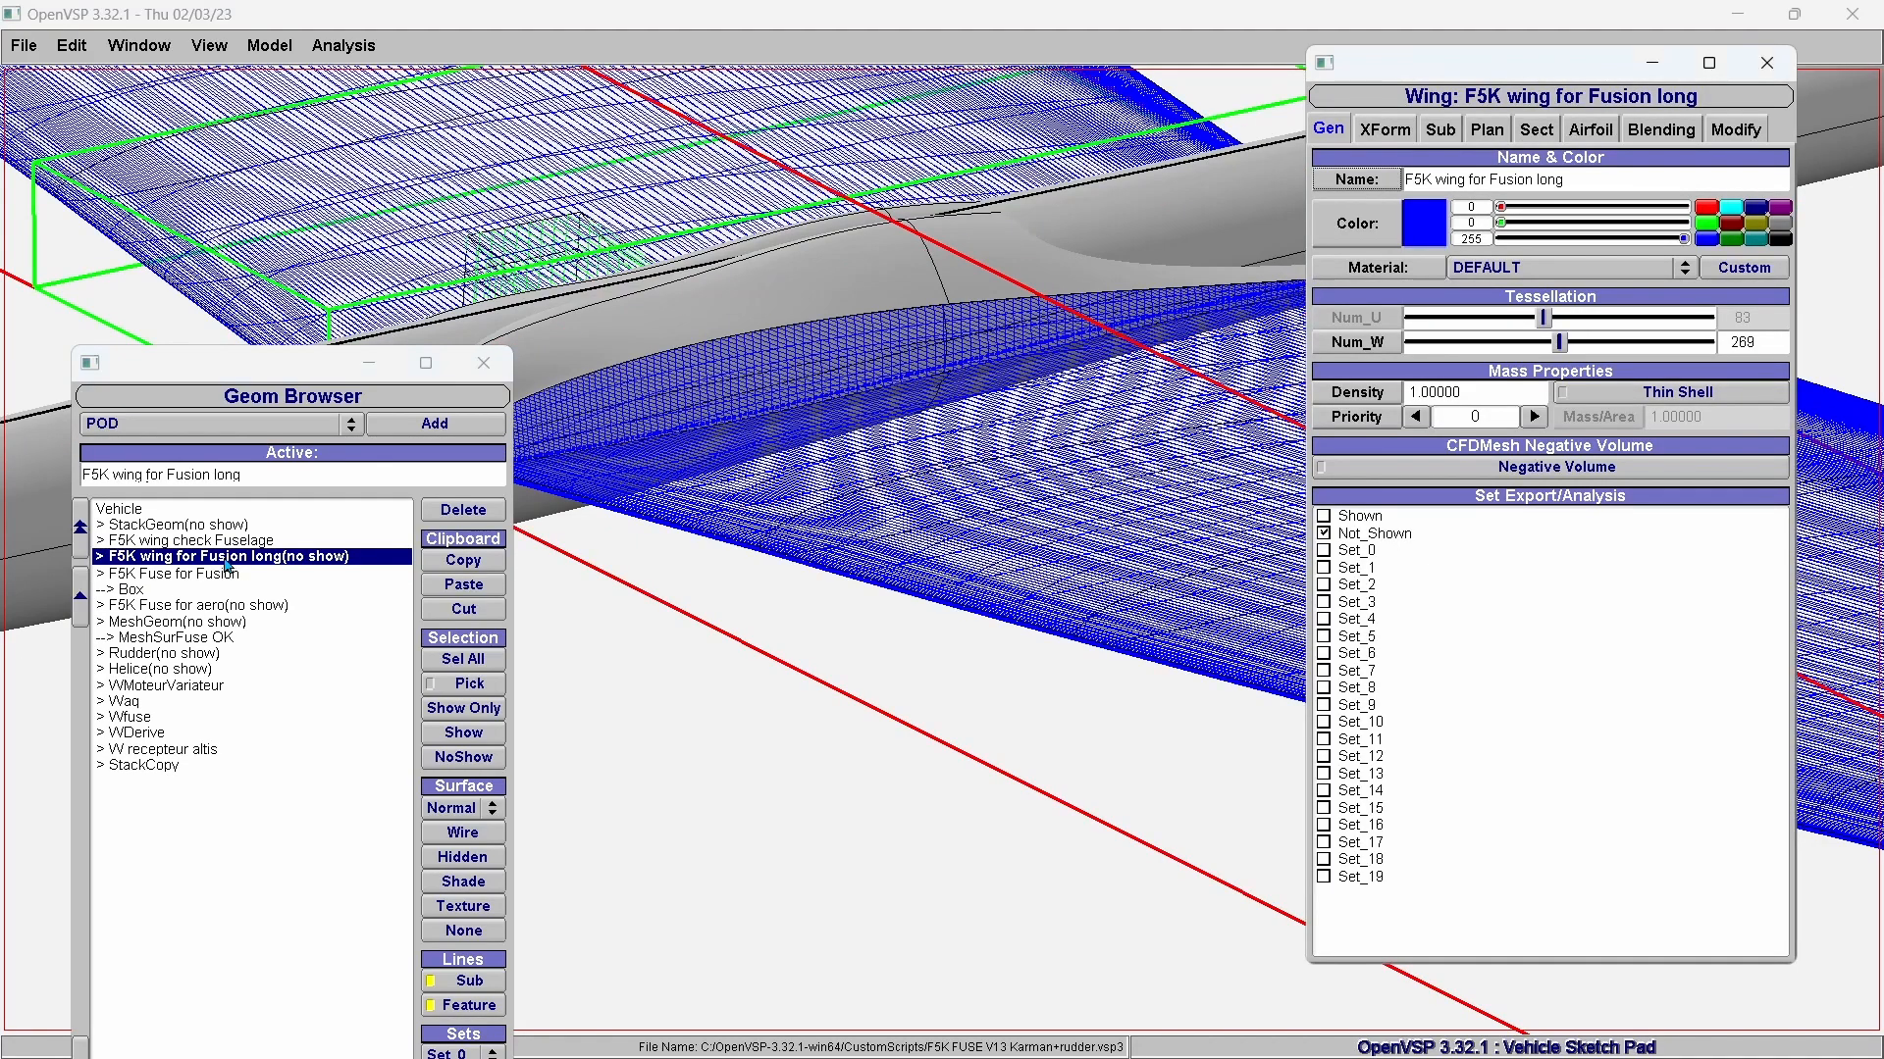
pyautogui.click(230, 542)
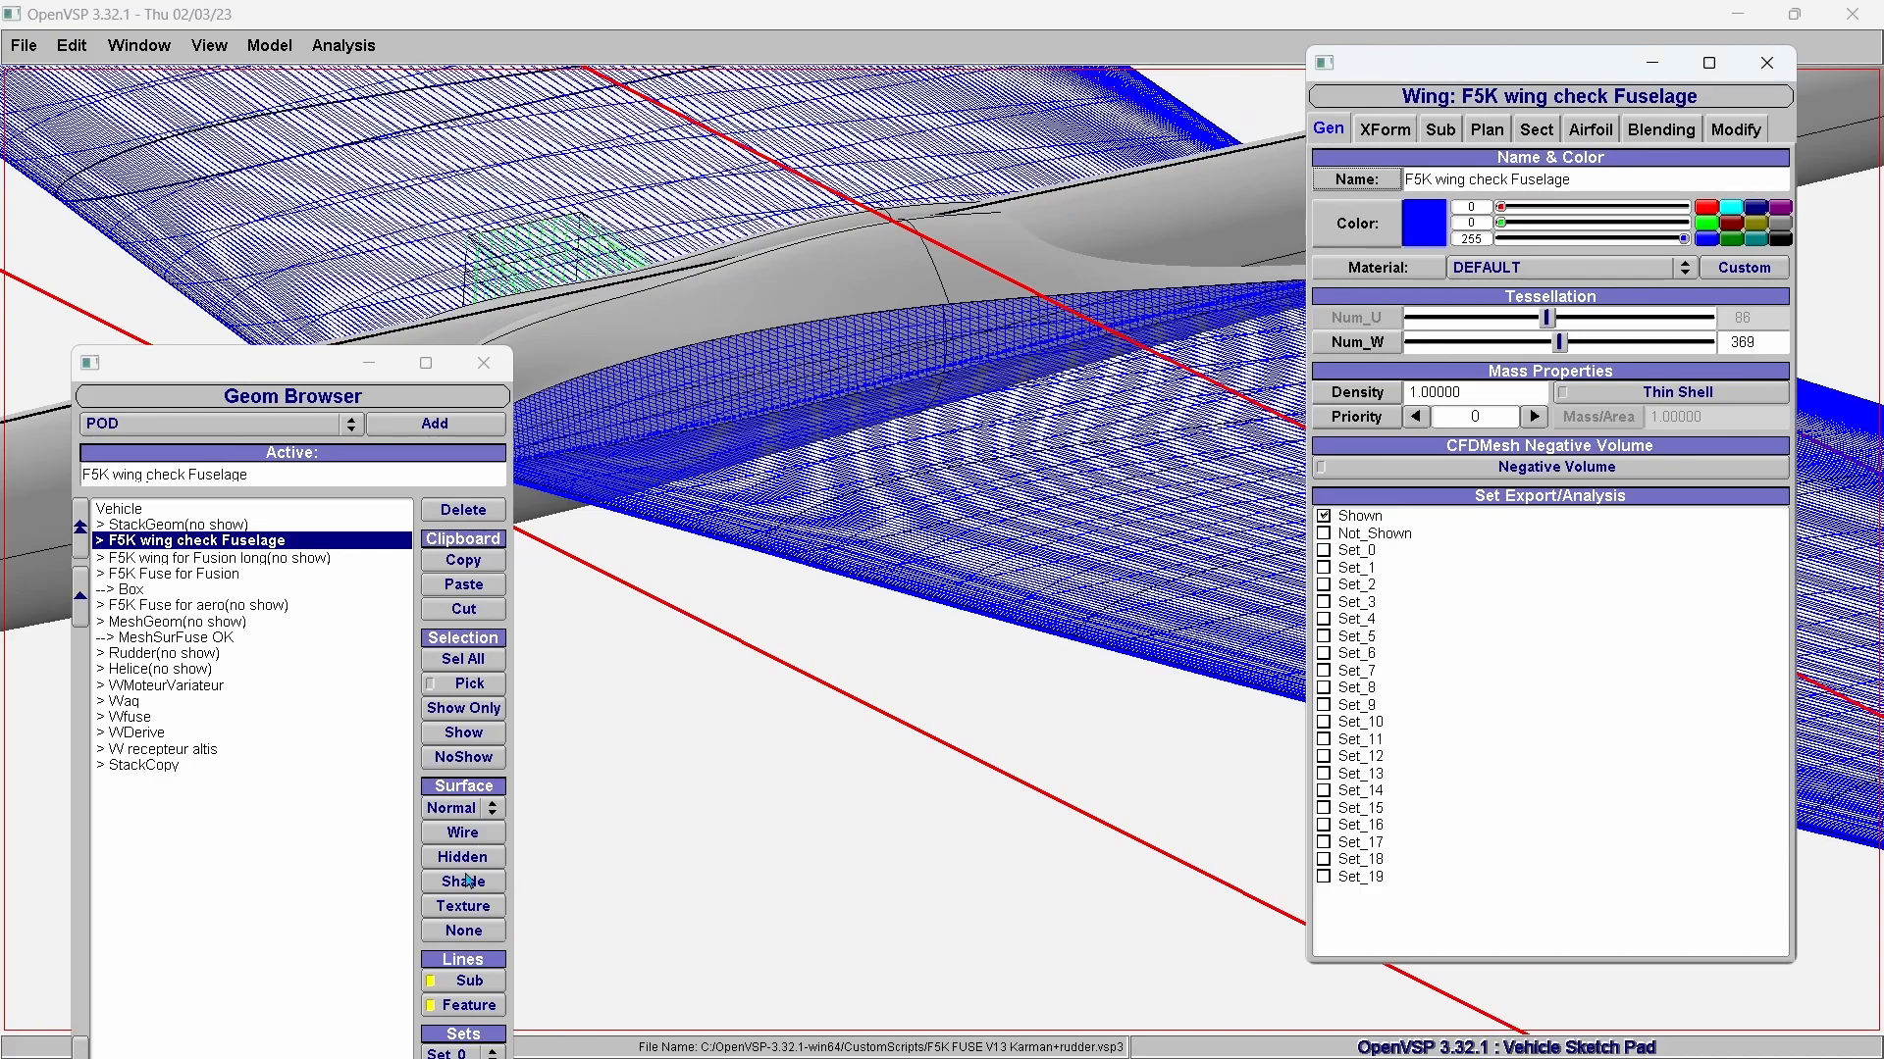
pyautogui.click(468, 881)
pyautogui.moveTo(861, 596); pyautogui.dragTo(746, 432)
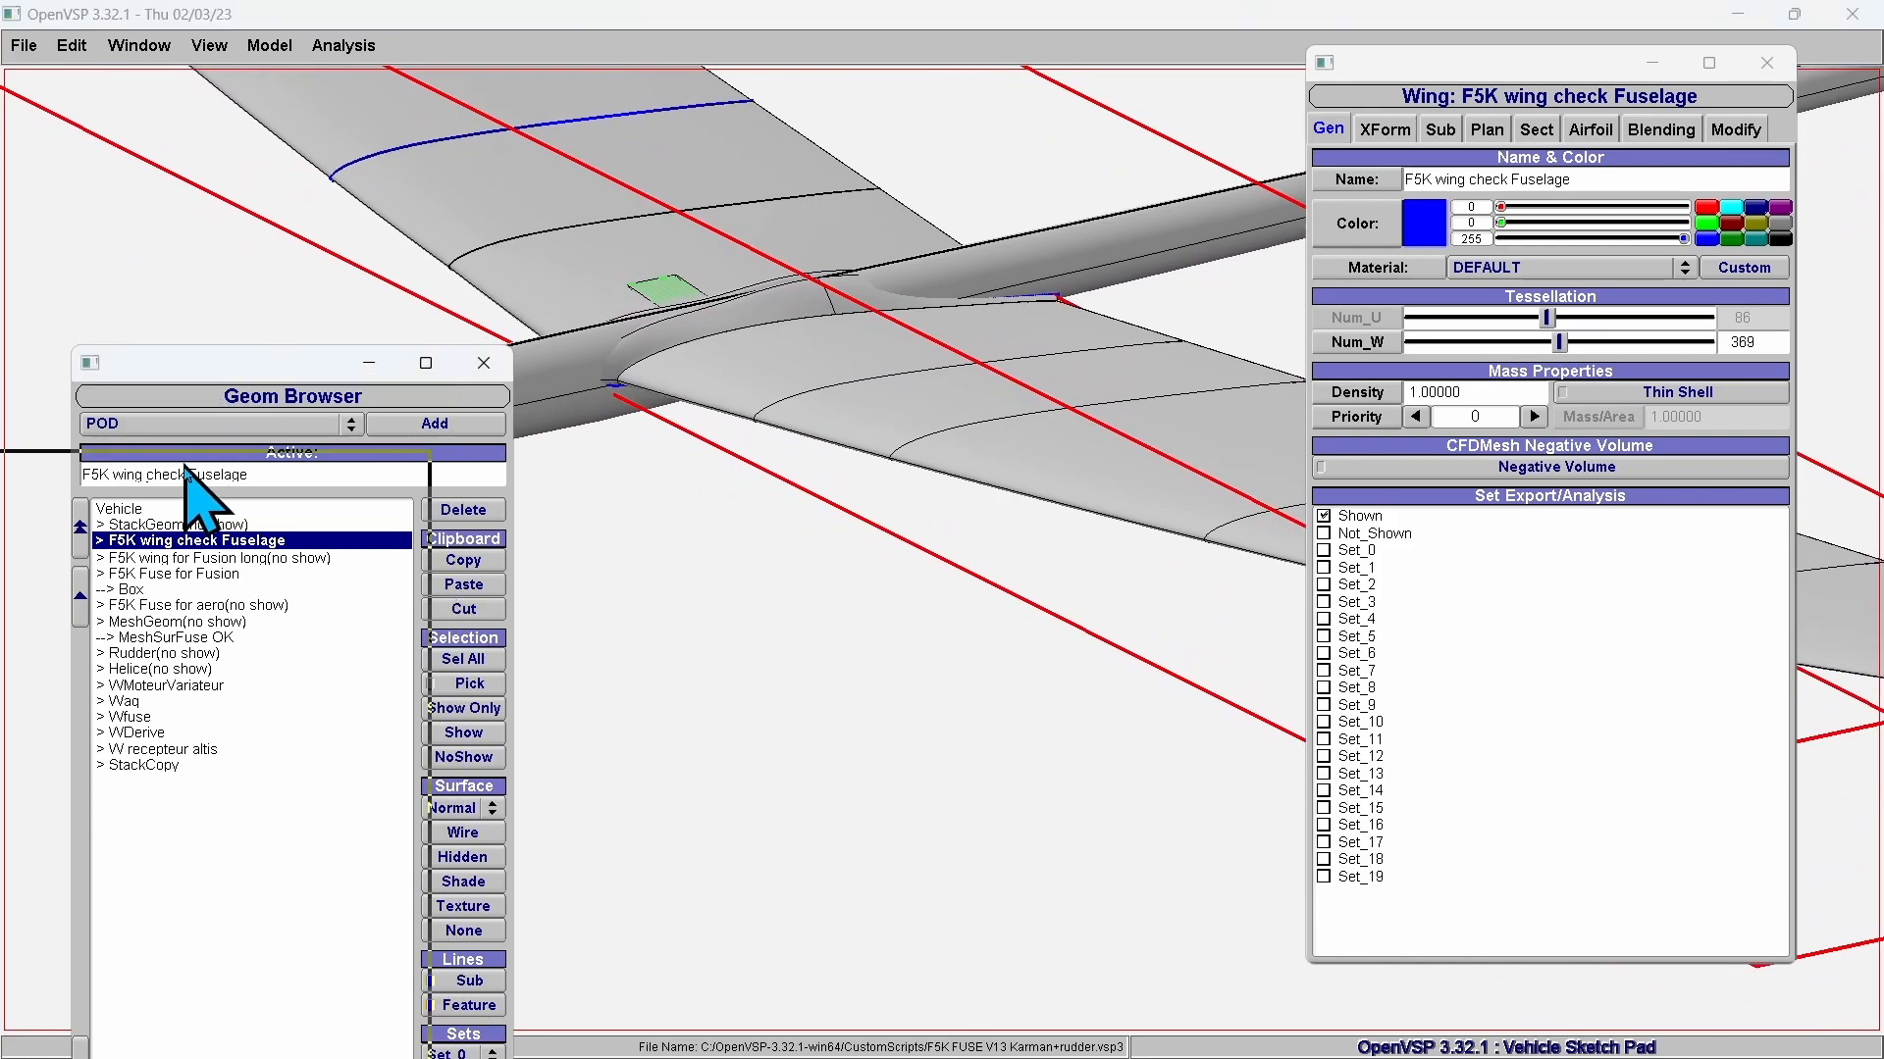
# Examine up close how the fairing blends the wing root into the fuselage.
pyautogui.moveTo(191, 362); pyautogui.dragTo(108, 483)
pyautogui.scroll(5, 824, 411)
pyautogui.moveTo(945, 328); pyautogui.dragTo(860, 444, button='middle')
pyautogui.scroll(-2, 880, 468)
pyautogui.scroll(2, 851, 442)
pyautogui.moveTo(938, 323); pyautogui.dragTo(736, 341, button='right')
pyautogui.moveTo(738, 445); pyautogui.dragTo(962, 306)
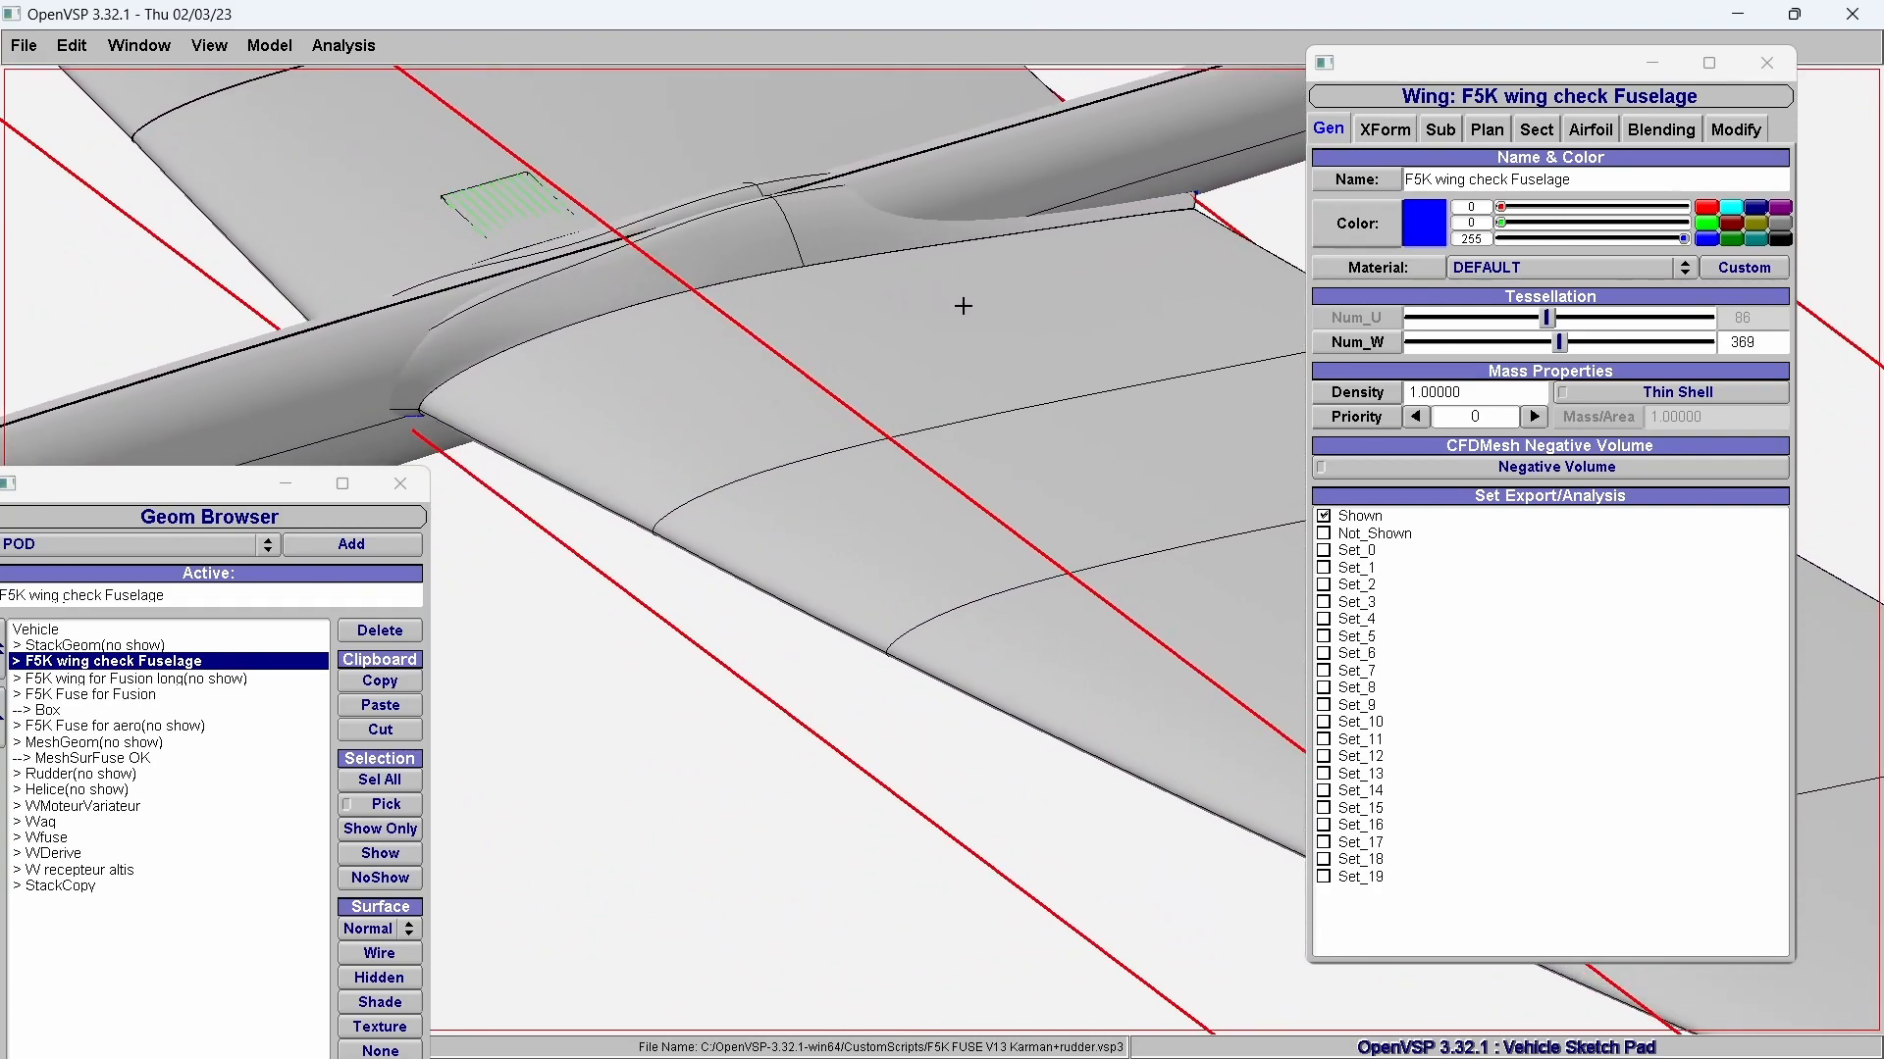
# Adjust StackCopy's top side angle to about 86.09 and slew to about -35.21 in cross section 1, and reduce its curvature.
pyautogui.moveTo(209, 491); pyautogui.dragTo(292, 467)
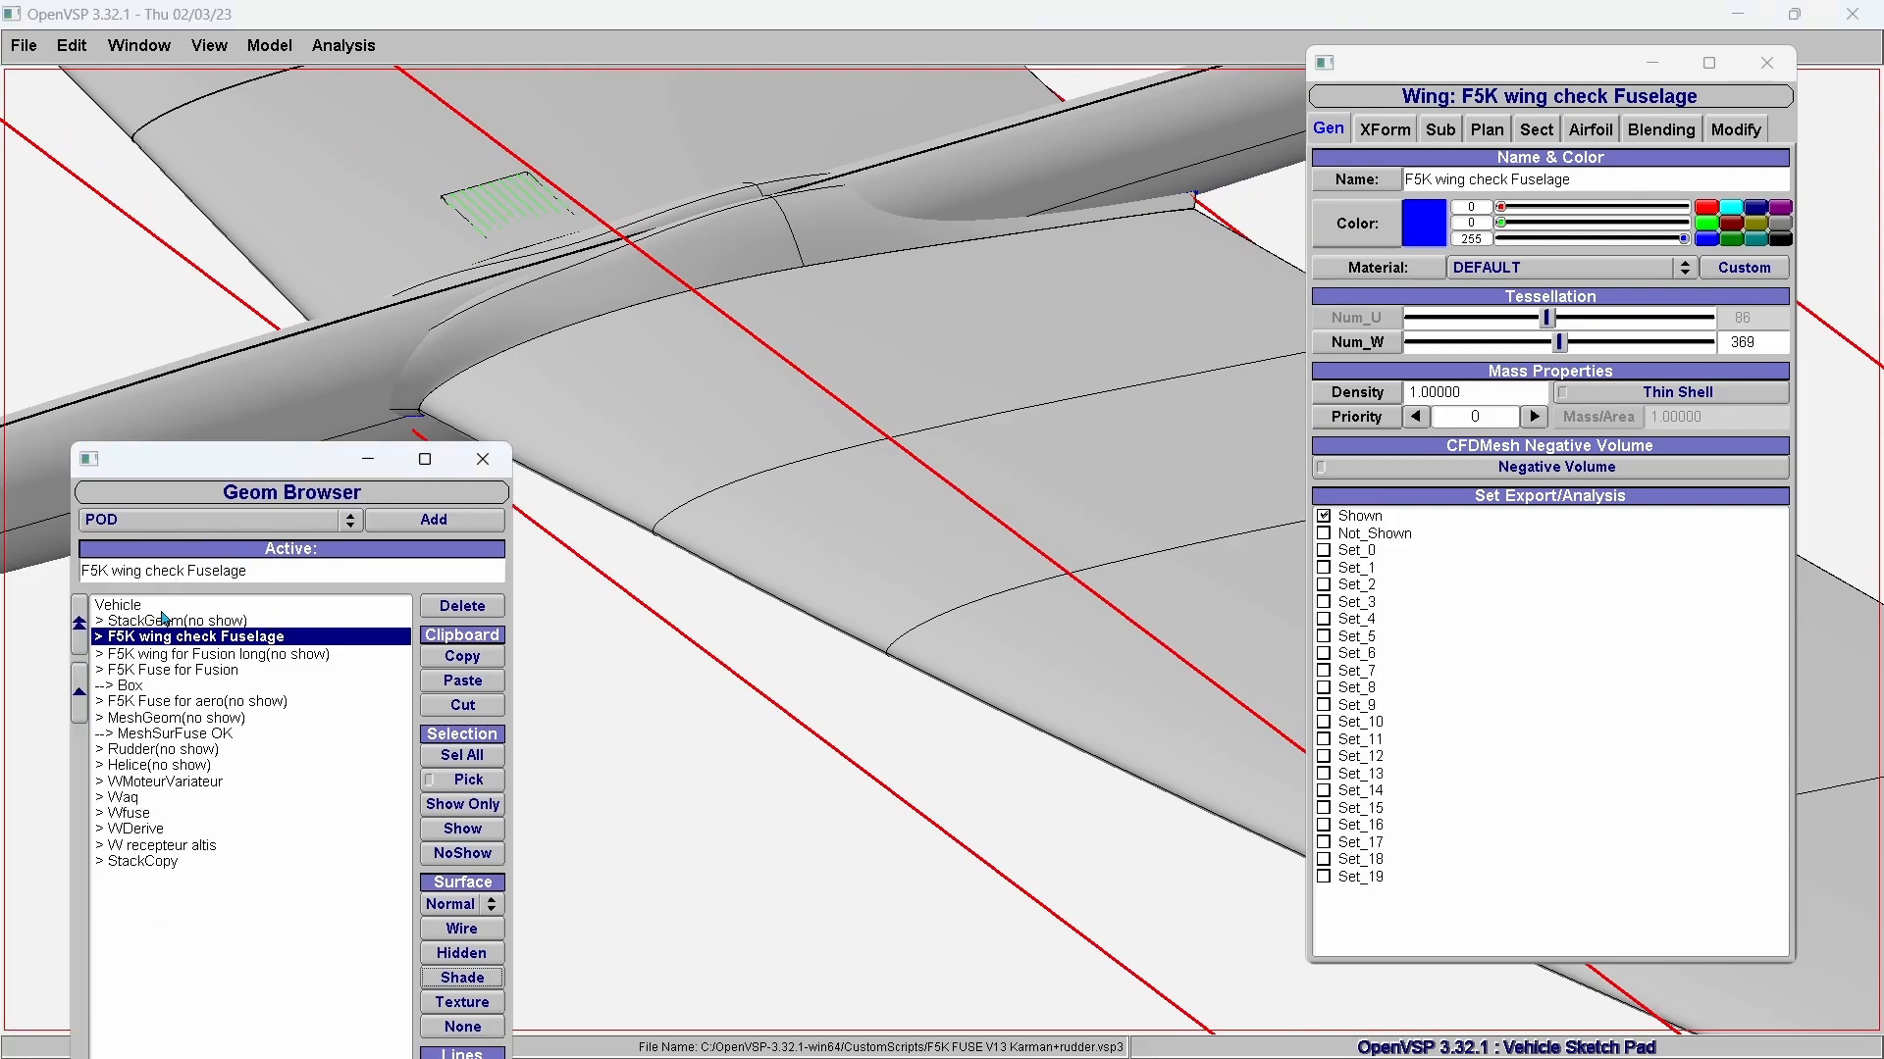
pyautogui.click(189, 623)
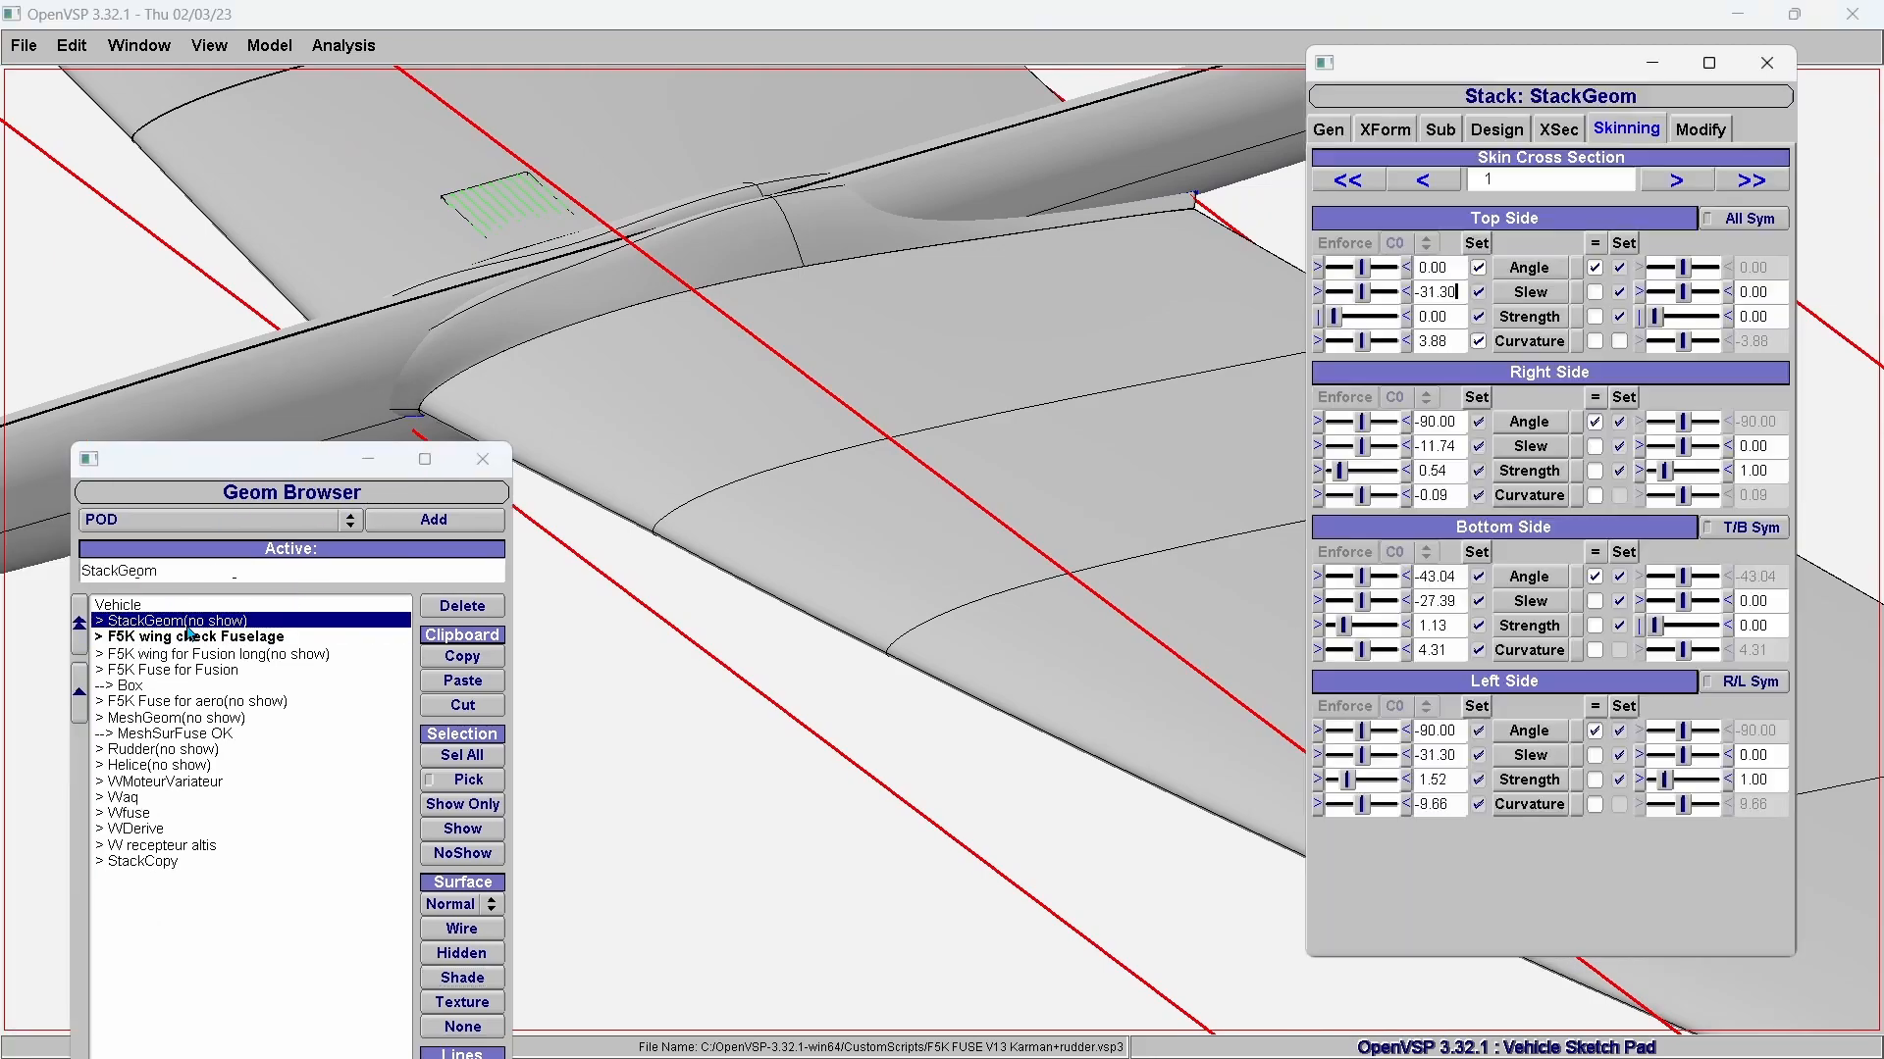
pyautogui.click(143, 861)
pyautogui.moveTo(1362, 293); pyautogui.dragTo(1369, 294)
pyautogui.moveTo(1379, 303)
pyautogui.mouseDown()
pyautogui.moveTo(1409, 306)
pyautogui.moveTo(1348, 304)
pyautogui.moveTo(1378, 307)
pyautogui.moveTo(1371, 275)
pyautogui.moveTo(1407, 287)
pyautogui.mouseUp()
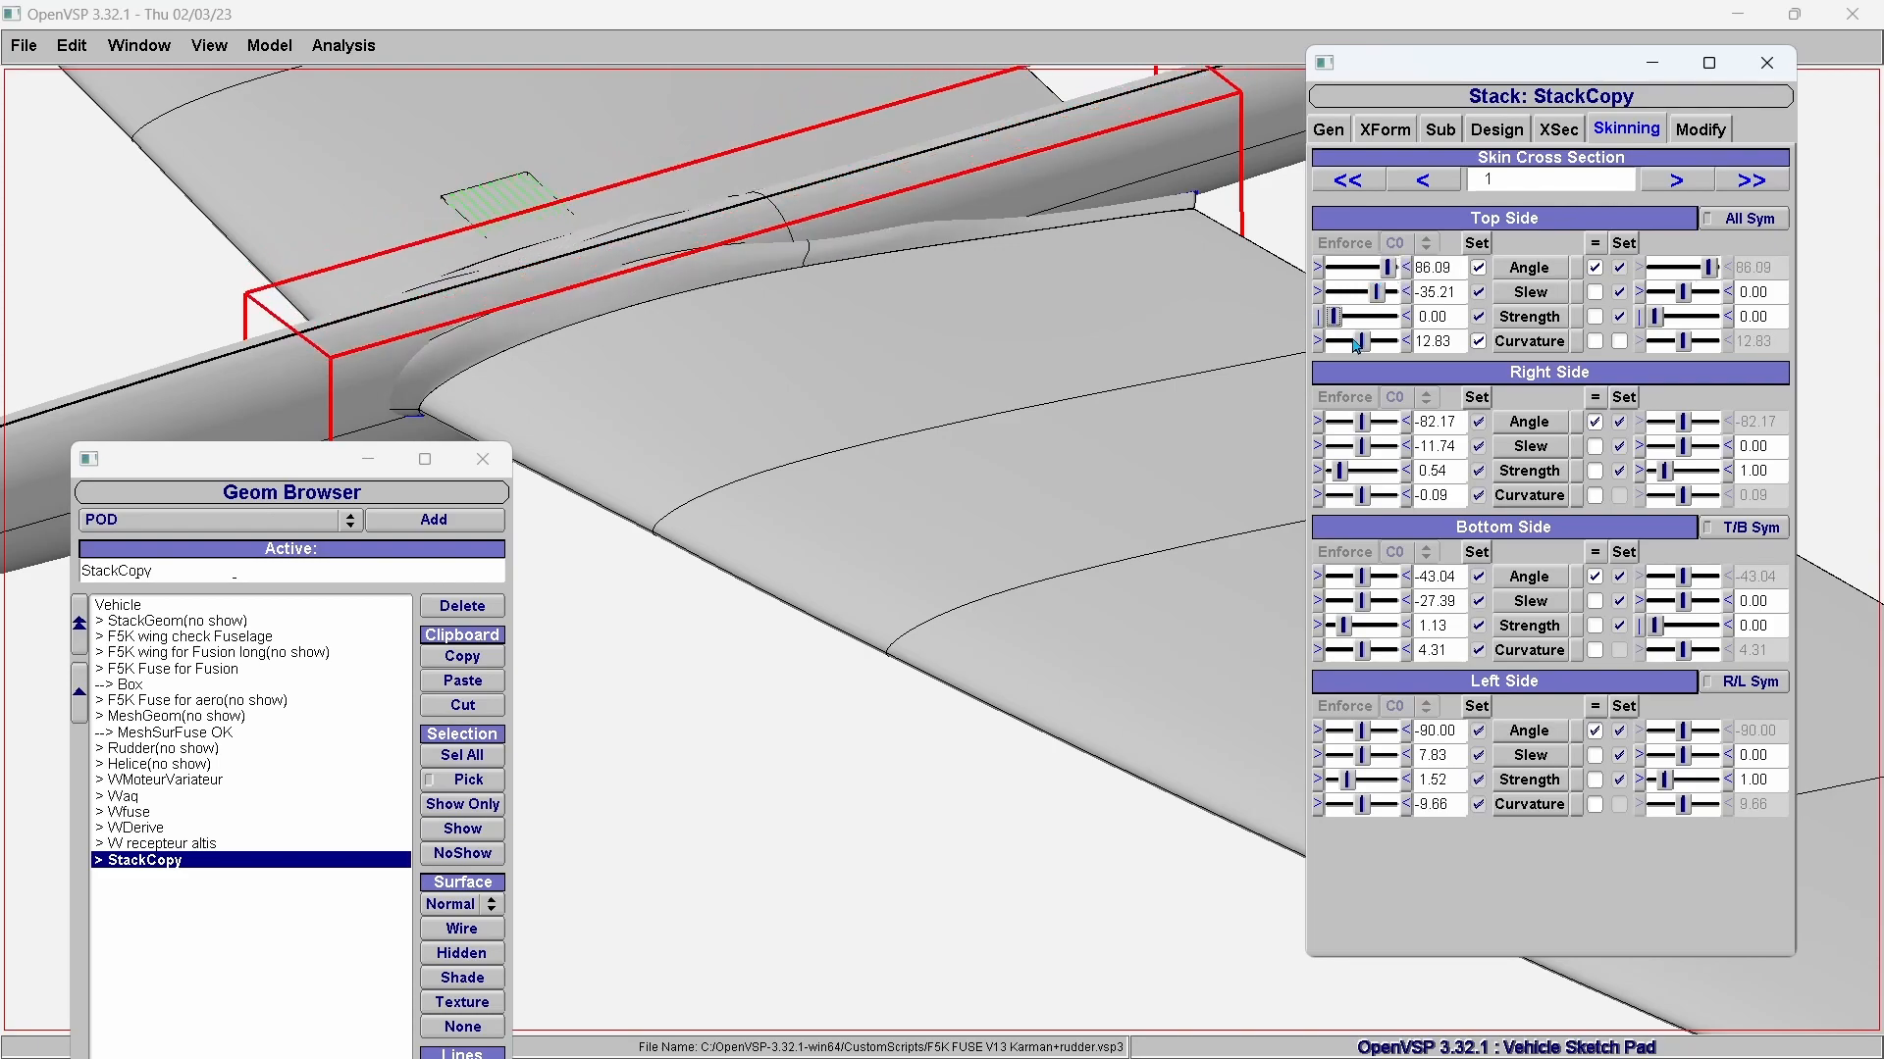
pyautogui.moveTo(1360, 345)
pyautogui.mouseDown()
pyautogui.moveTo(1381, 355)
pyautogui.moveTo(1342, 350)
pyautogui.mouseUp()
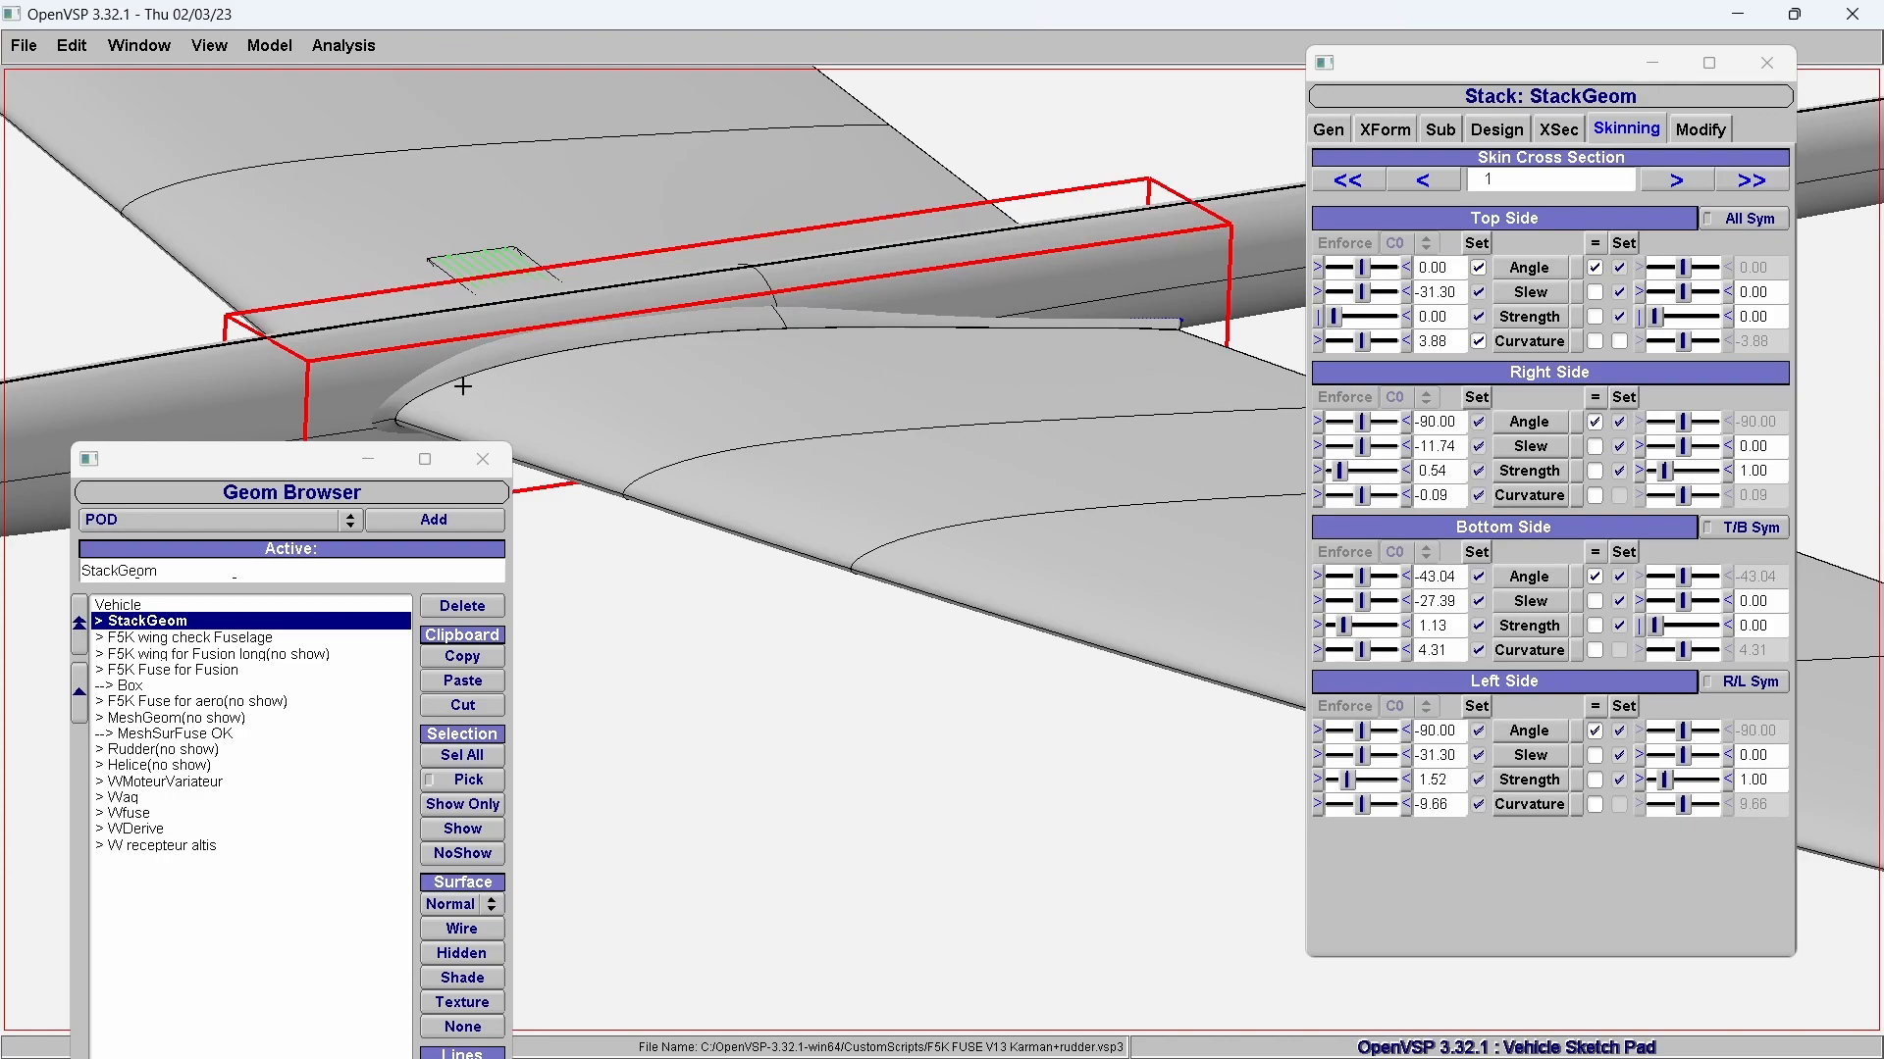
# Minimize the StackGeom settings window and browse the existing F5K FUSE file versions in the Save As dialog.
pyautogui.moveTo(265, 472); pyautogui.dragTo(214, 480)
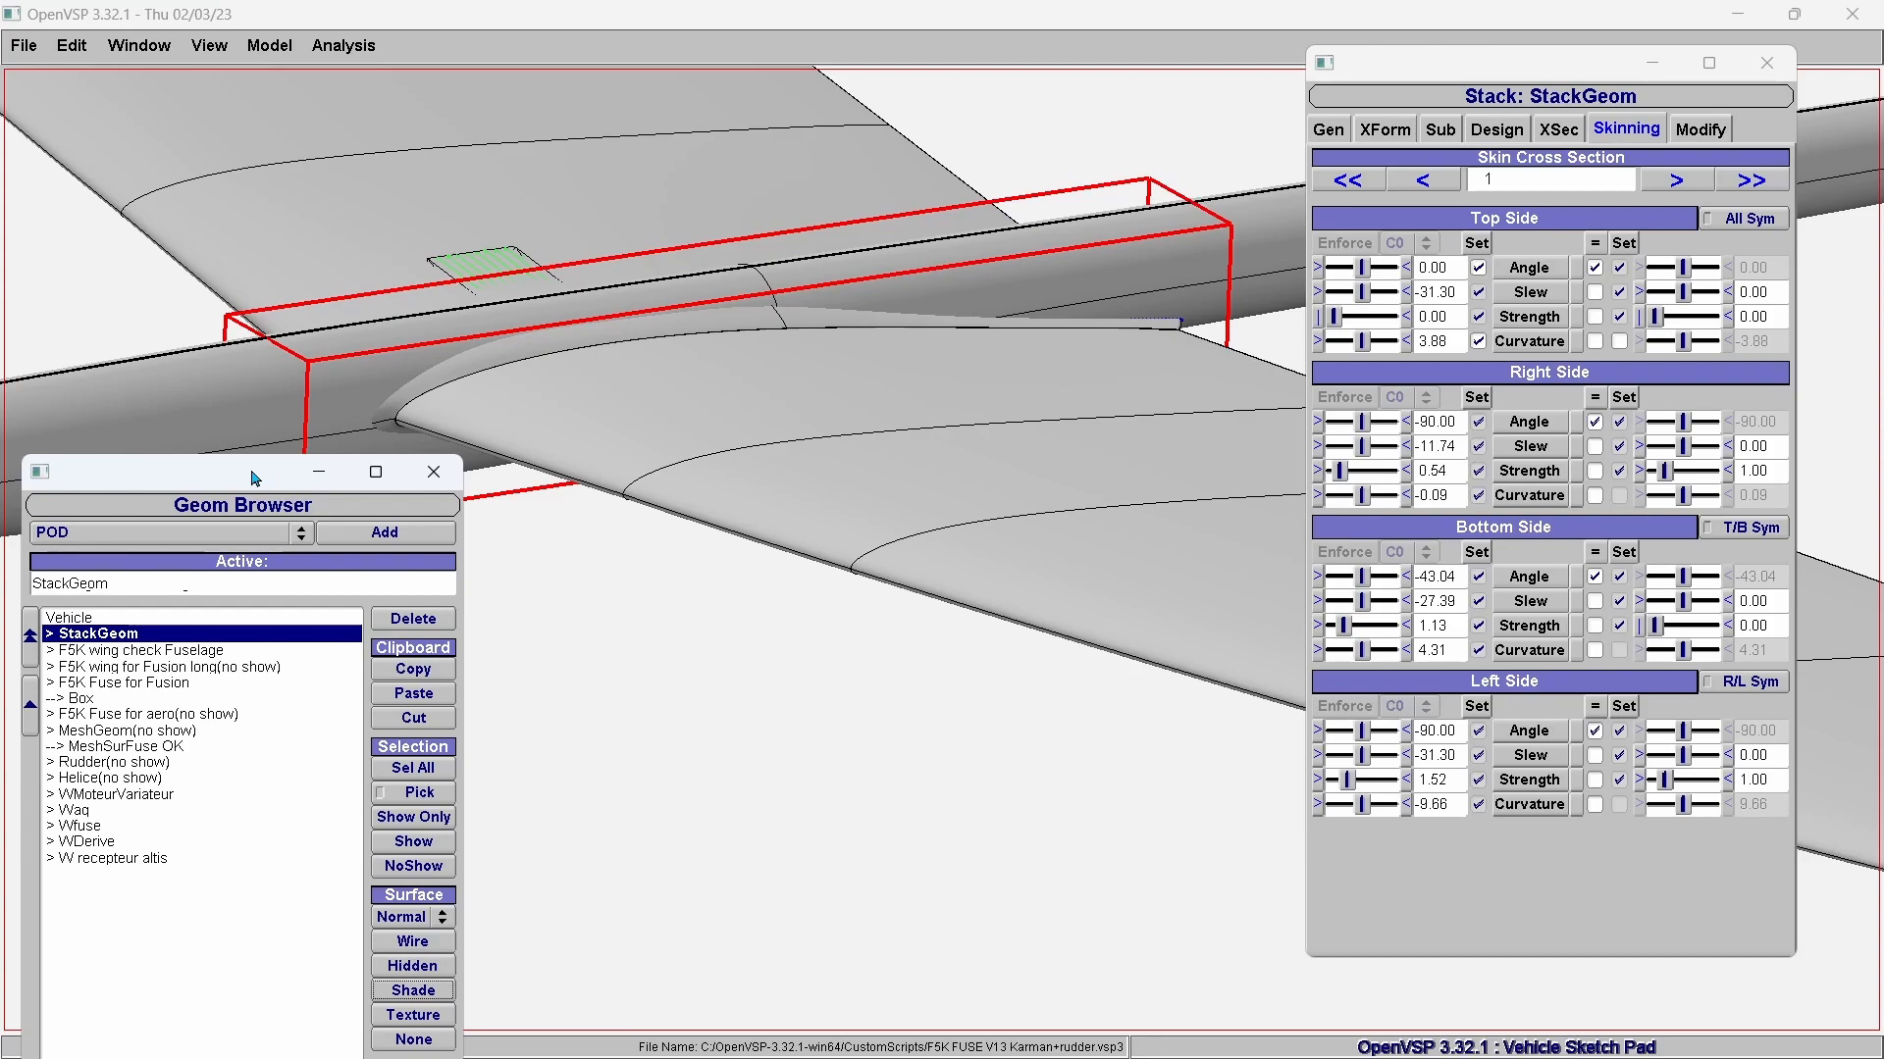
pyautogui.moveTo(1461, 443); pyautogui.dragTo(1399, 448)
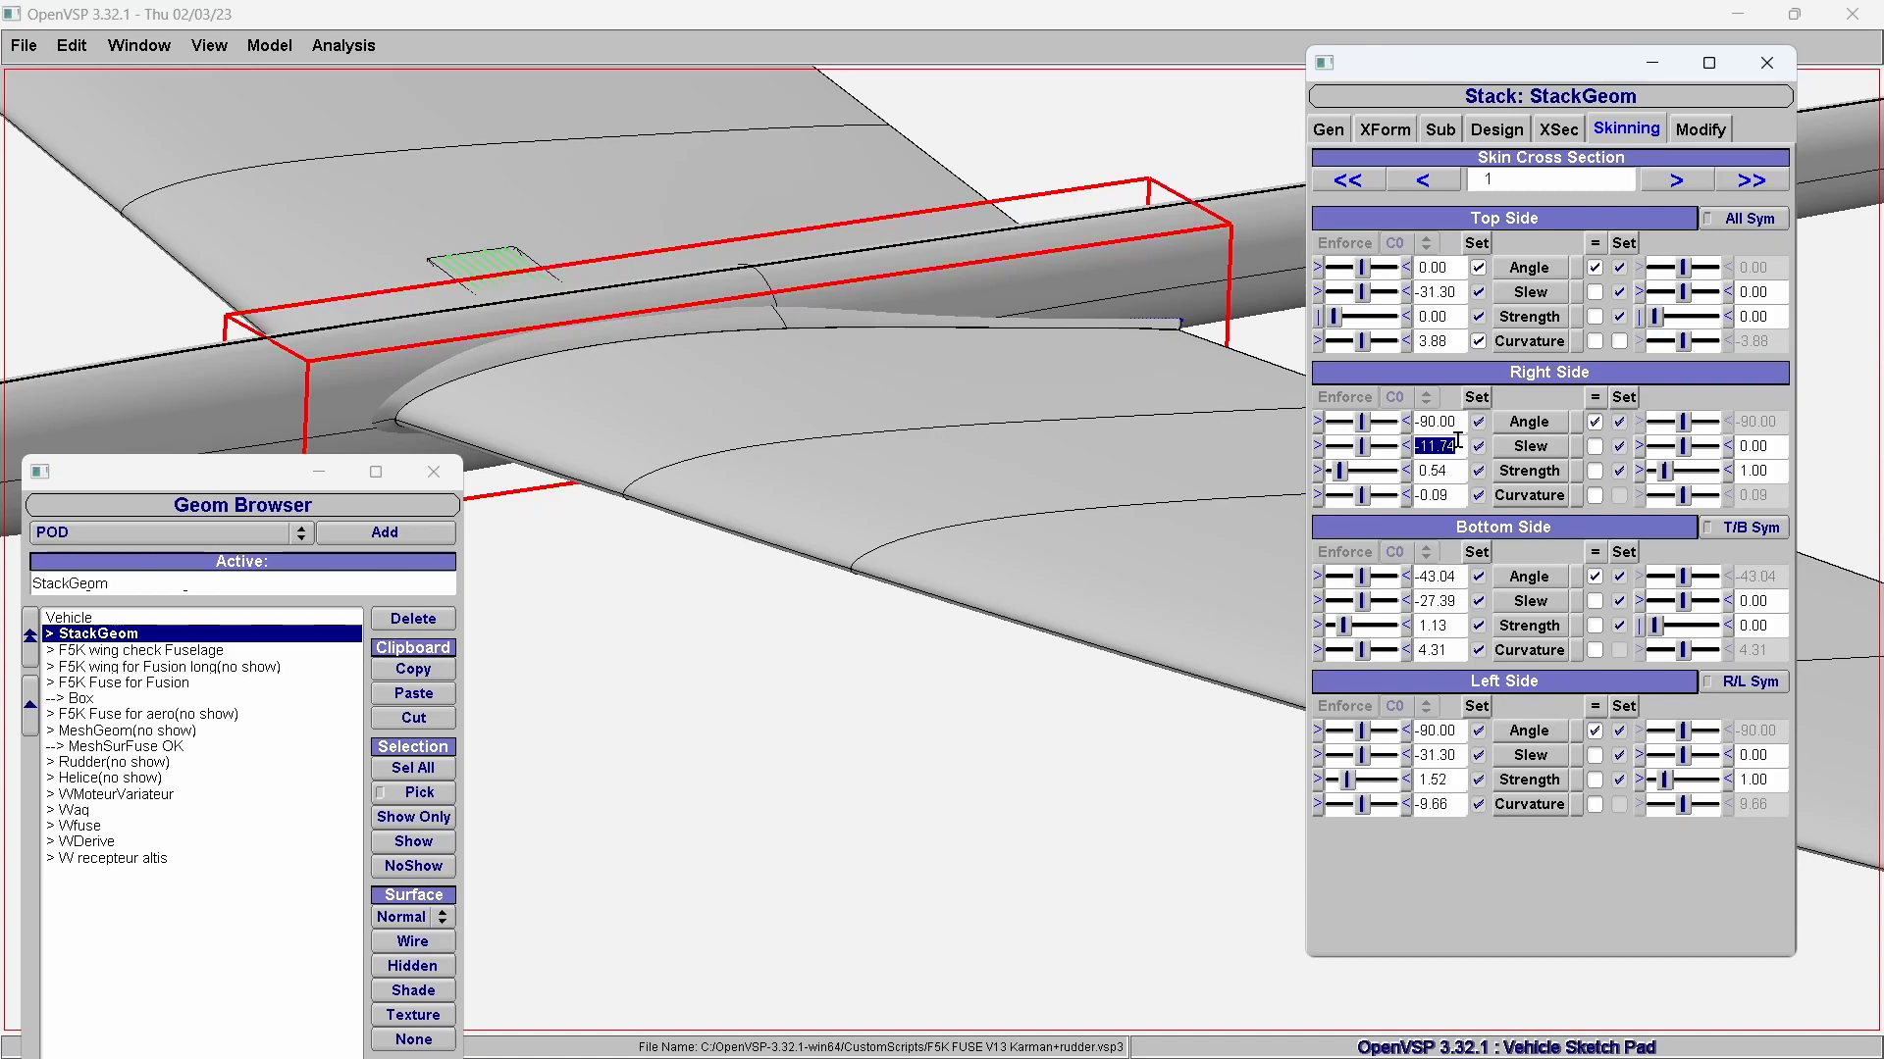
pyautogui.click(1652, 62)
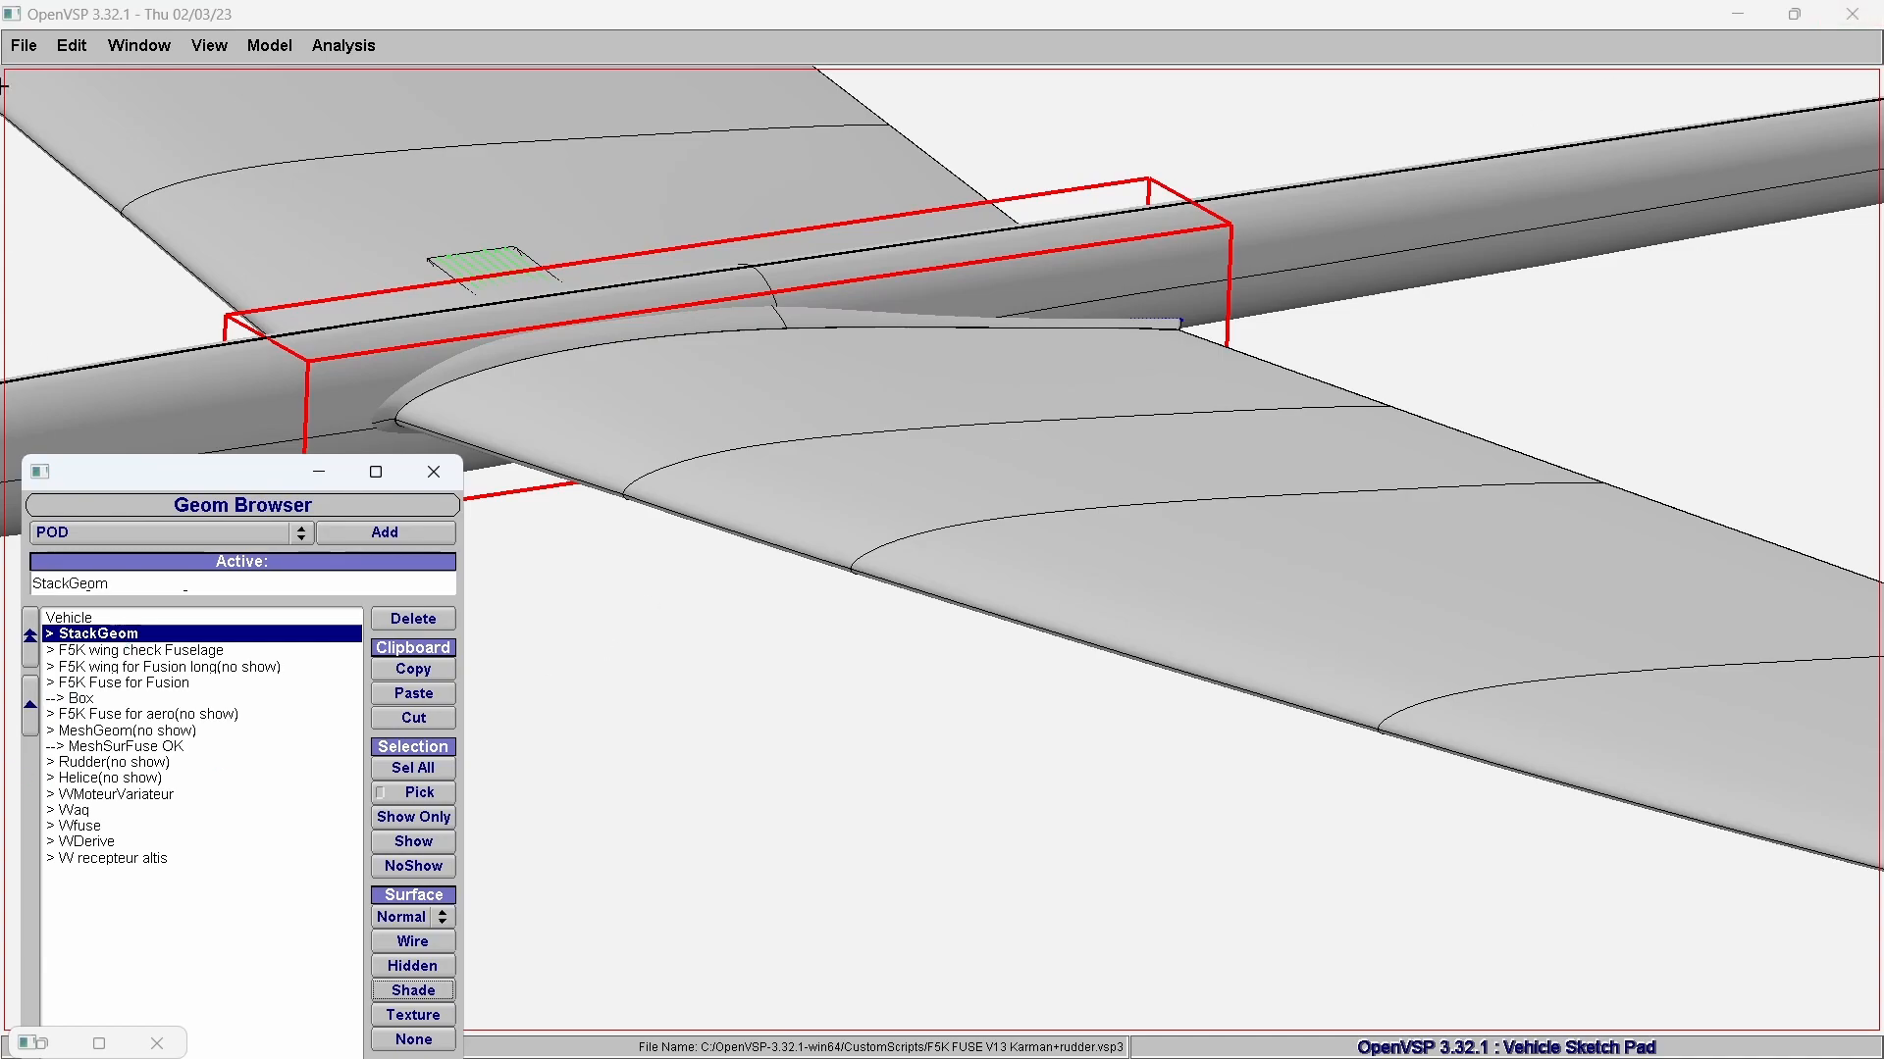
pyautogui.click(24, 45)
pyautogui.click(39, 135)
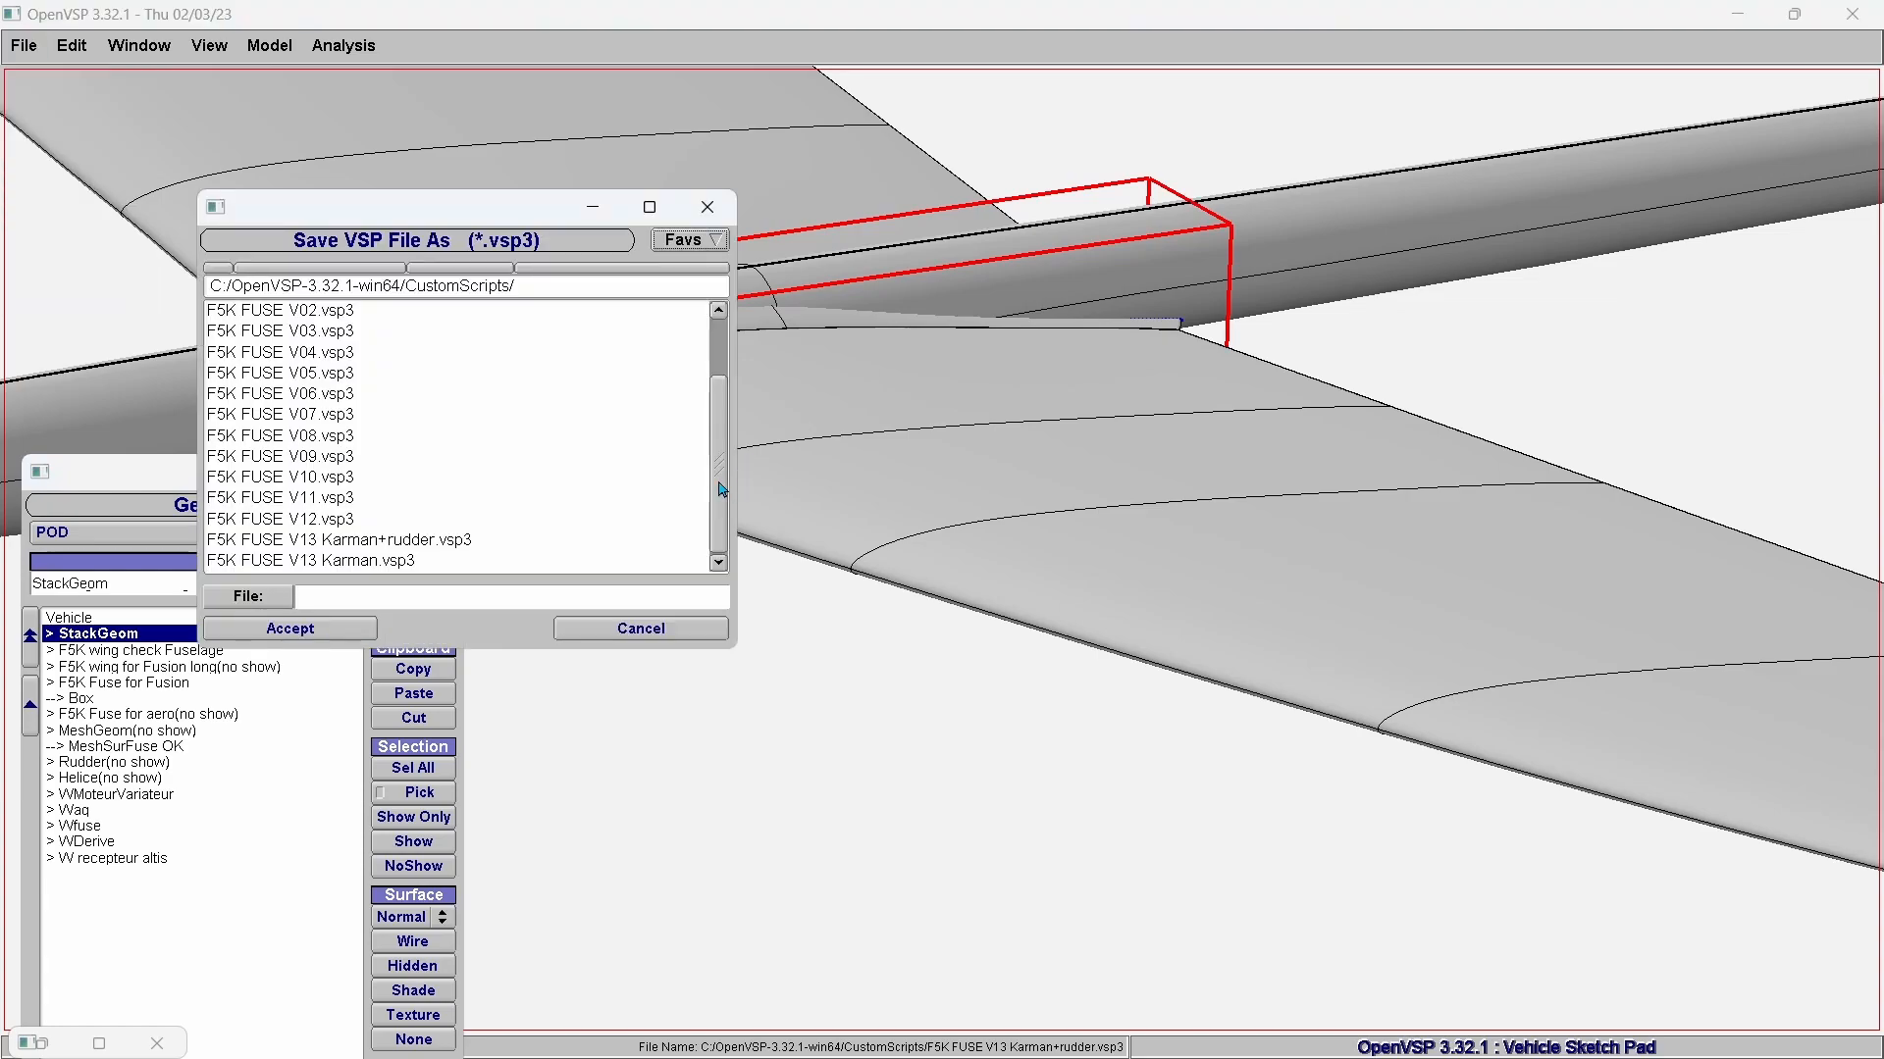
pyautogui.moveTo(719, 495)
pyautogui.mouseDown()
pyautogui.moveTo(731, 442)
pyautogui.moveTo(717, 492)
pyautogui.mouseUp()
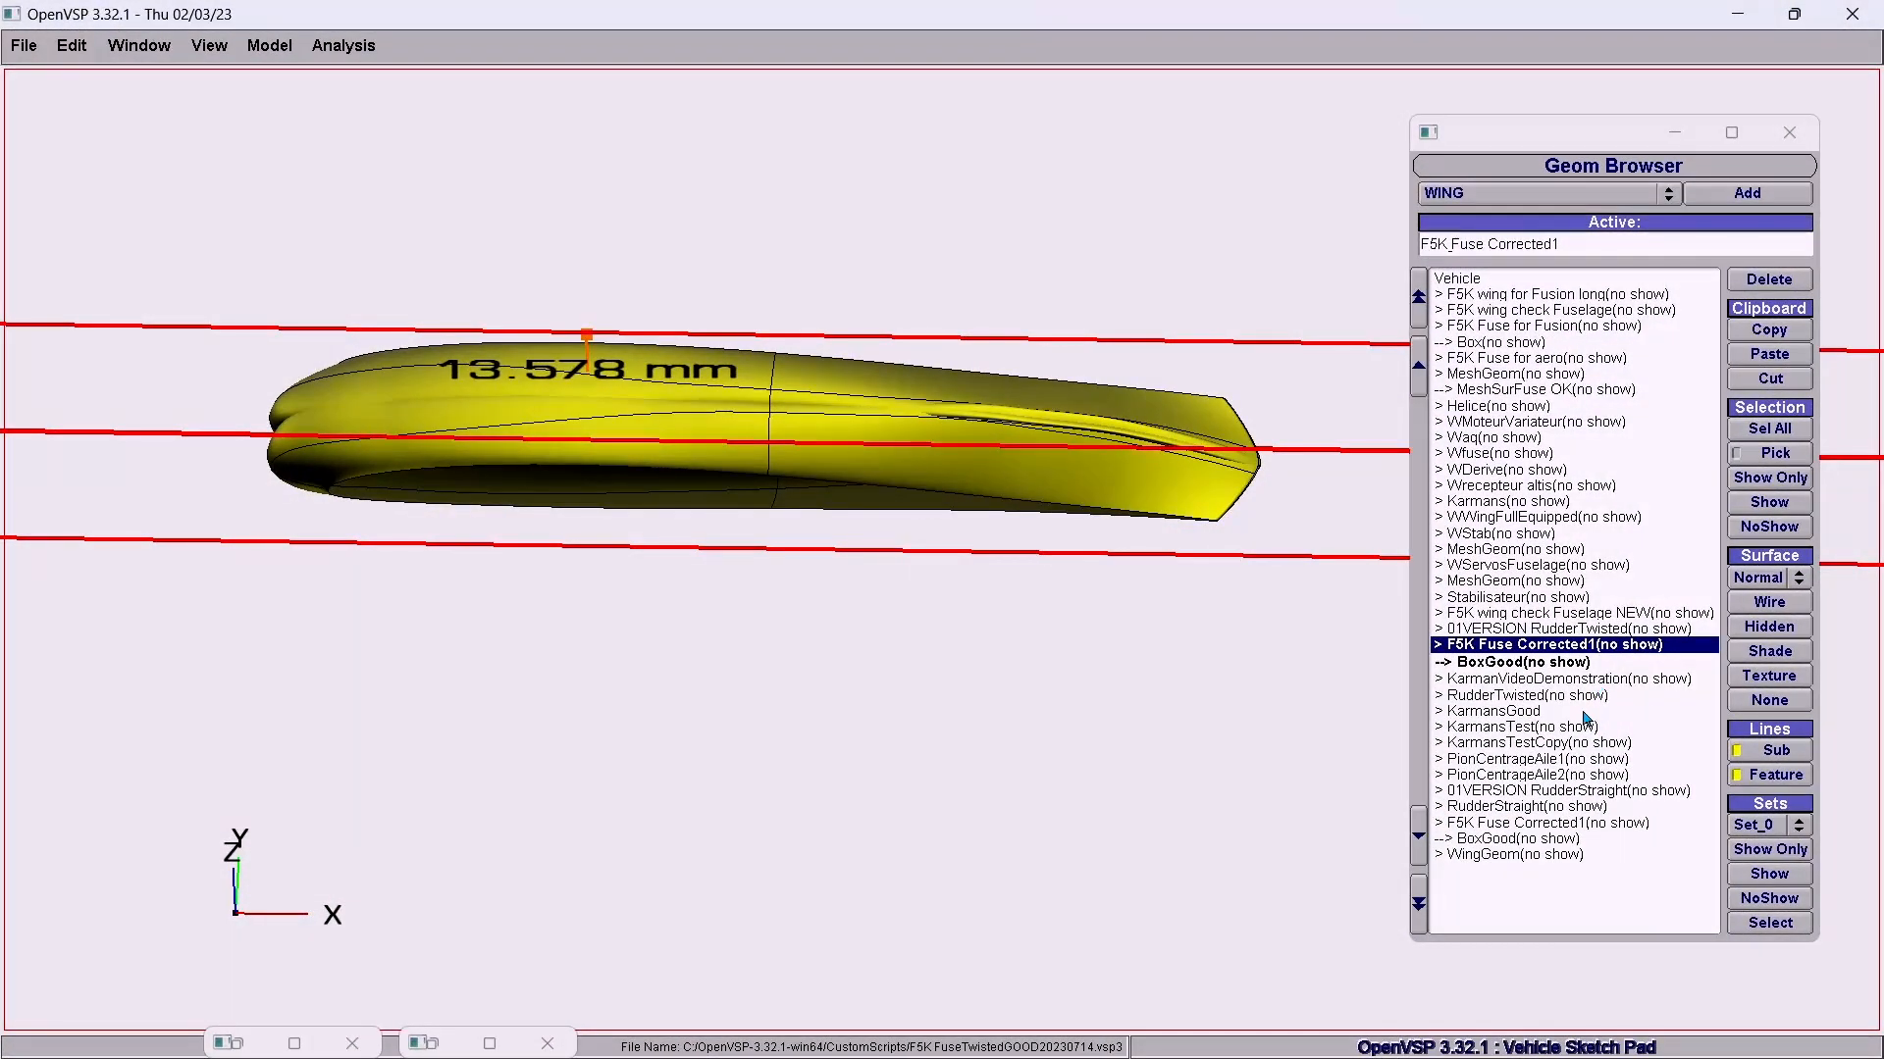
# Review the cross section settings of KarmansGood for sections 1 and 0, and examine the fairing's shape in the model view.
pyautogui.click(1529, 713)
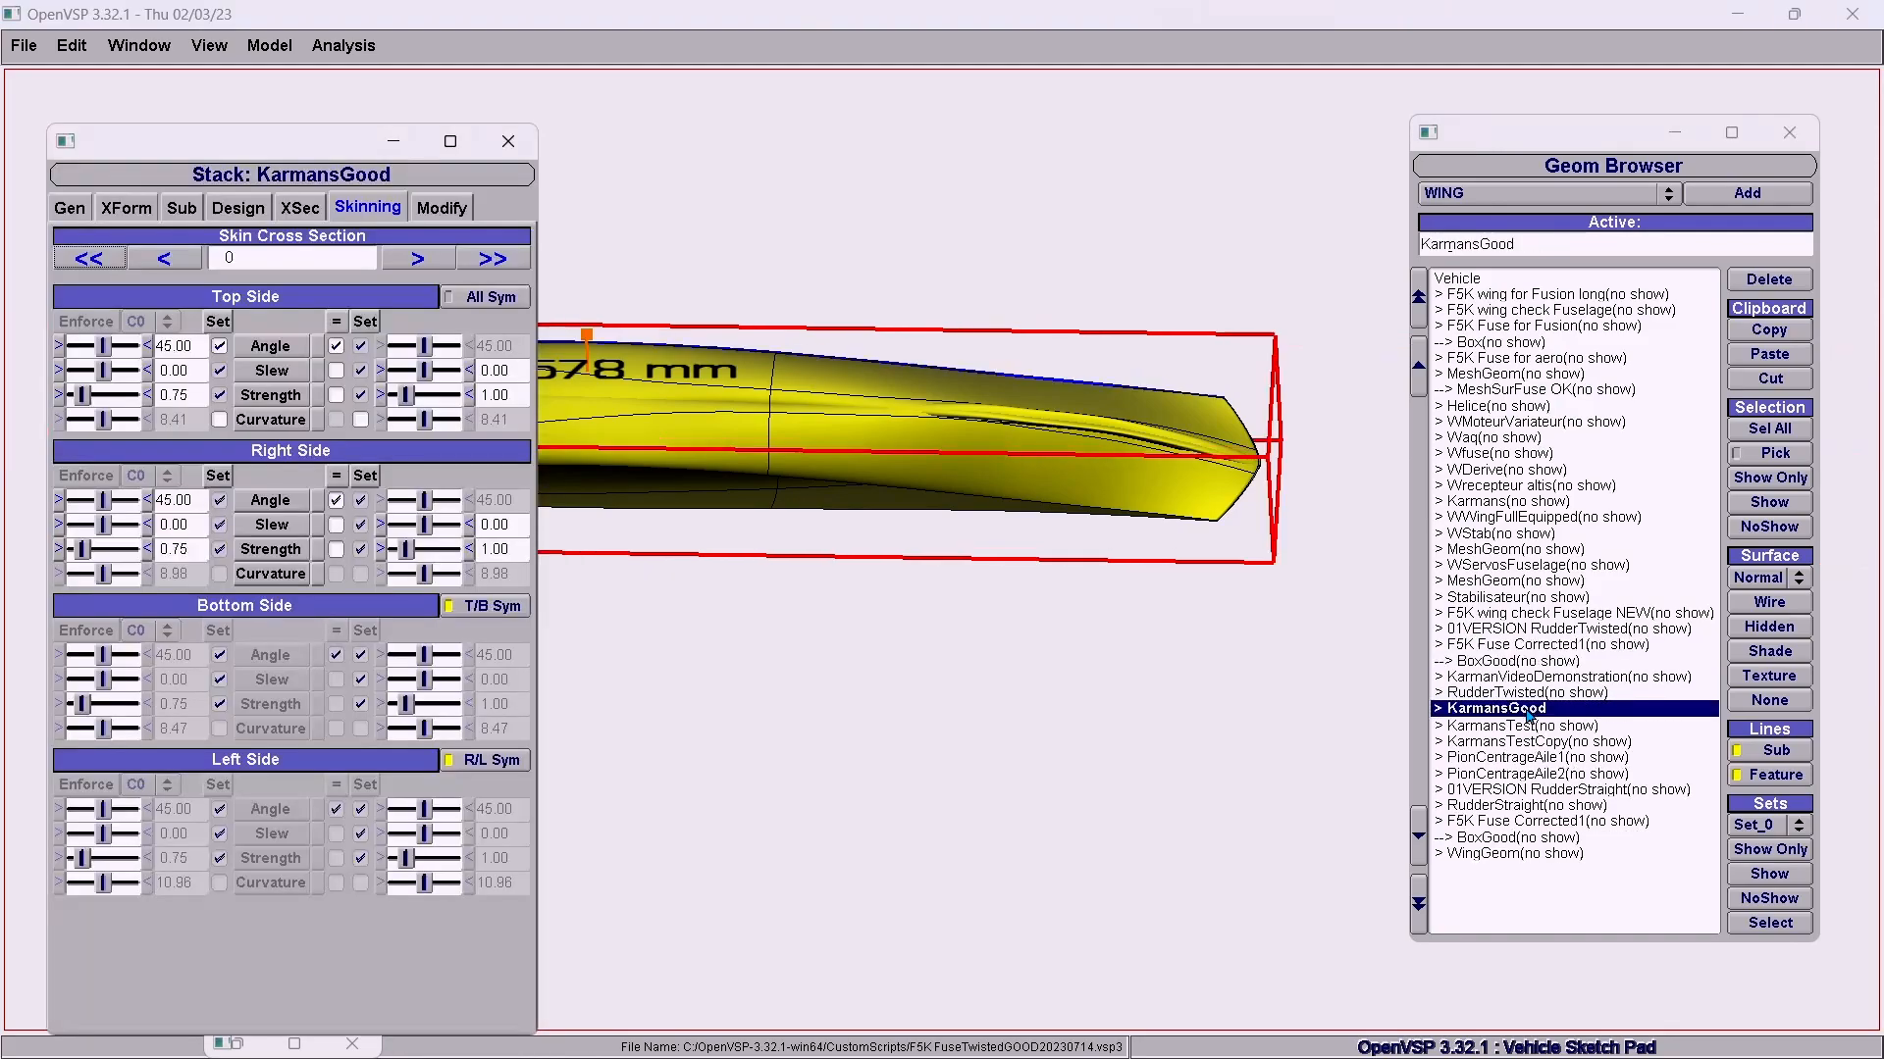
pyautogui.click(294, 212)
pyautogui.click(425, 261)
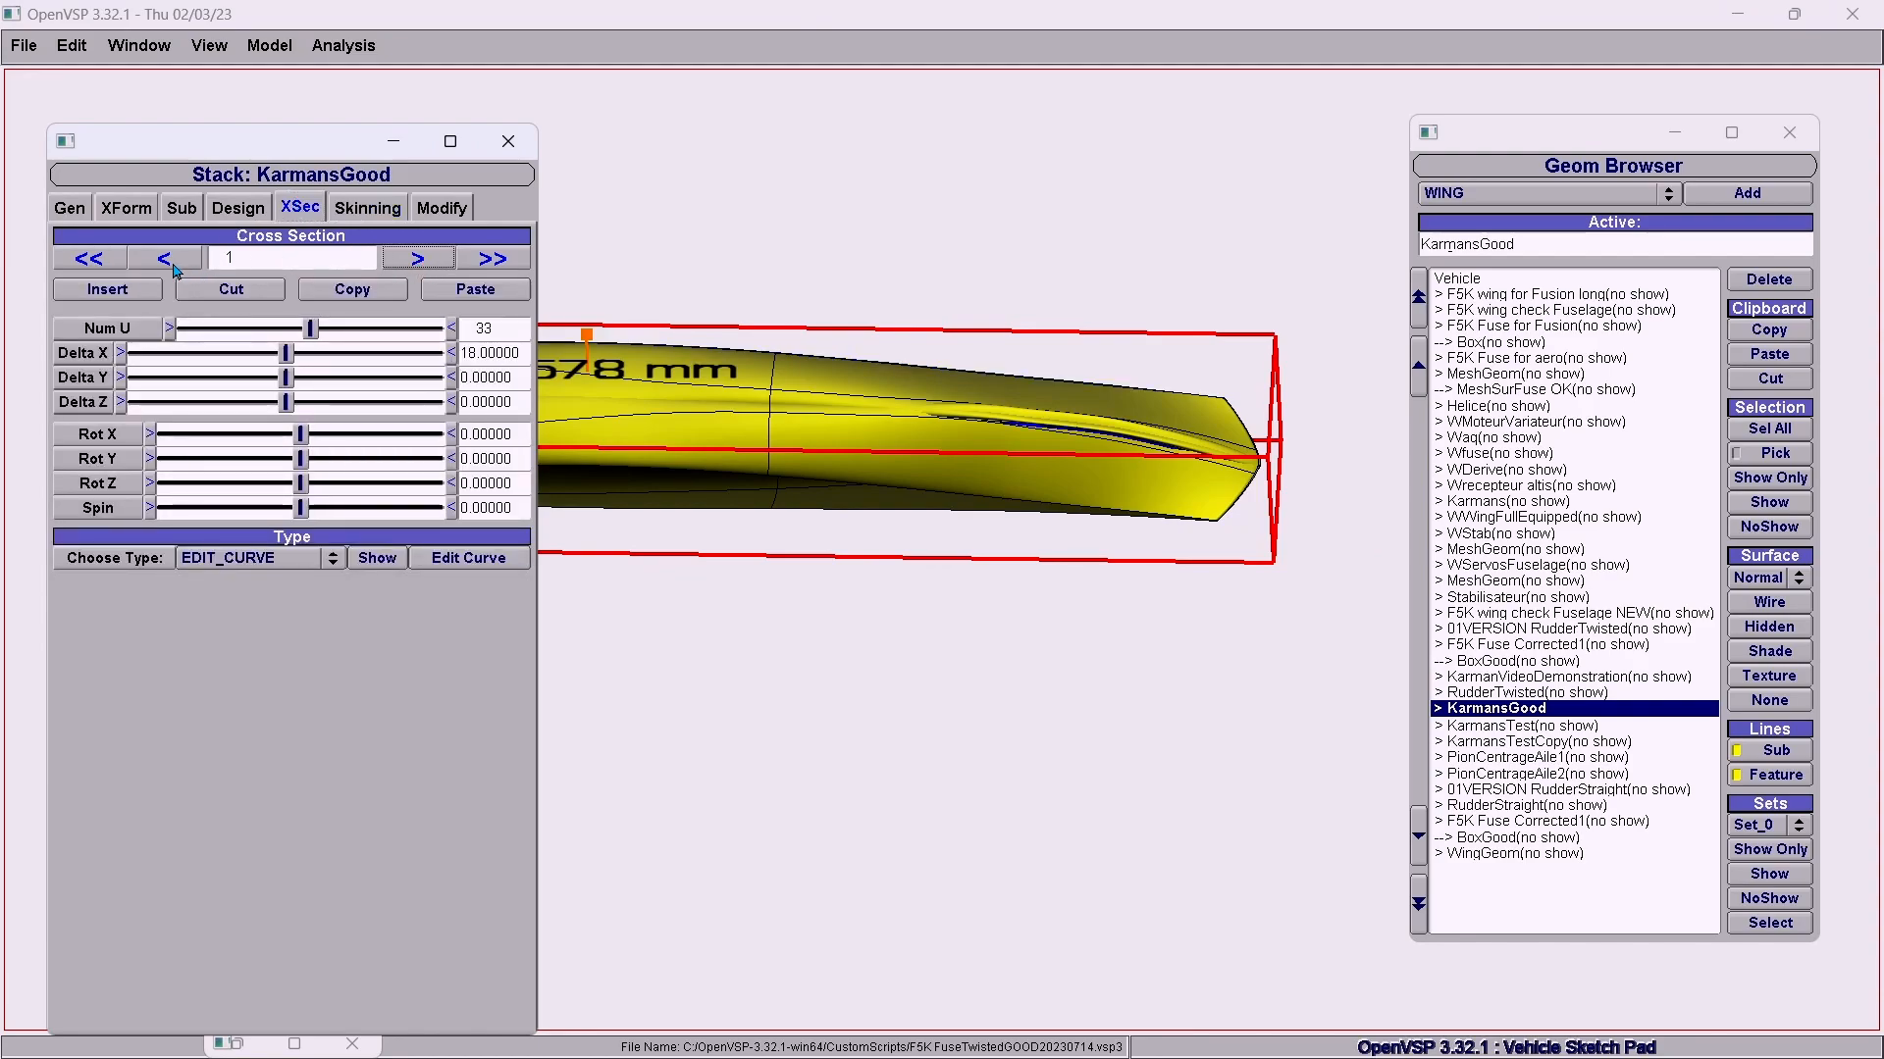
pyautogui.click(164, 259)
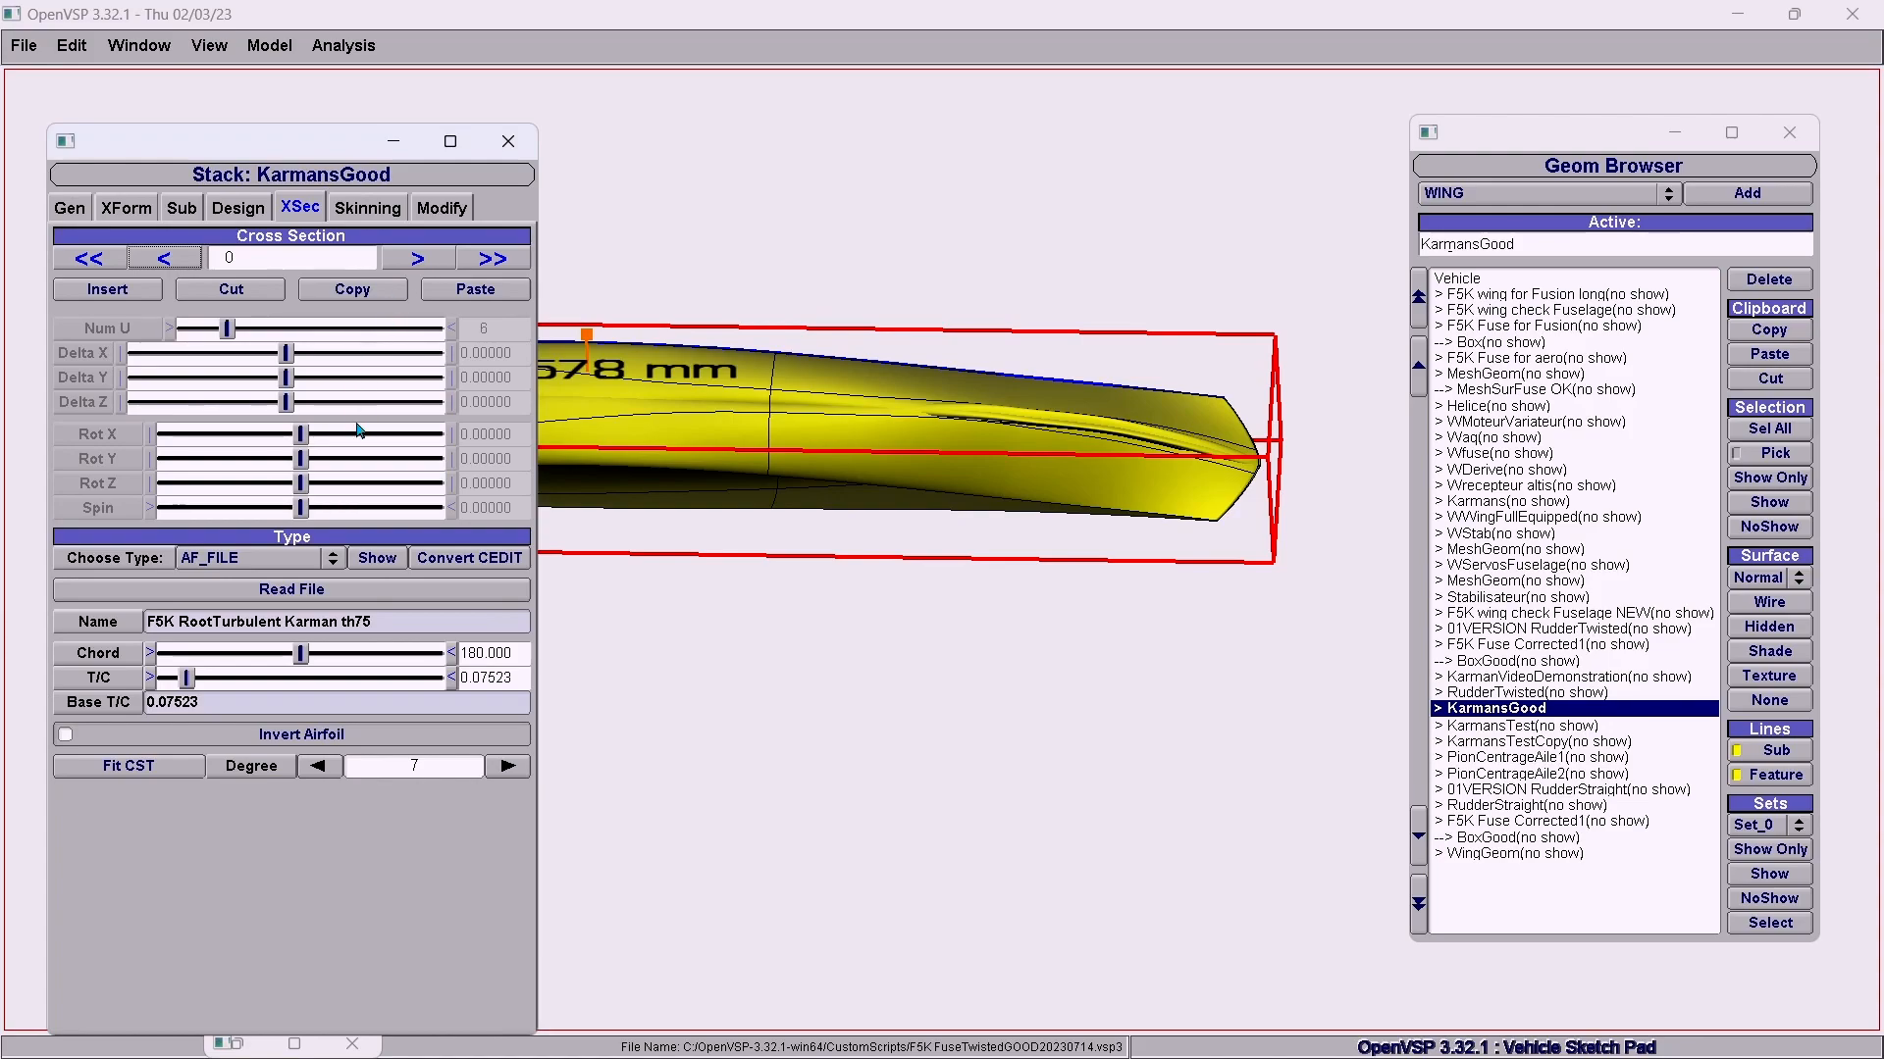
pyautogui.moveTo(261, 125); pyautogui.dragTo(471, 627)
pyautogui.moveTo(853, 628); pyautogui.dragTo(874, 408)
pyautogui.moveTo(435, 628); pyautogui.dragTo(180, 188)
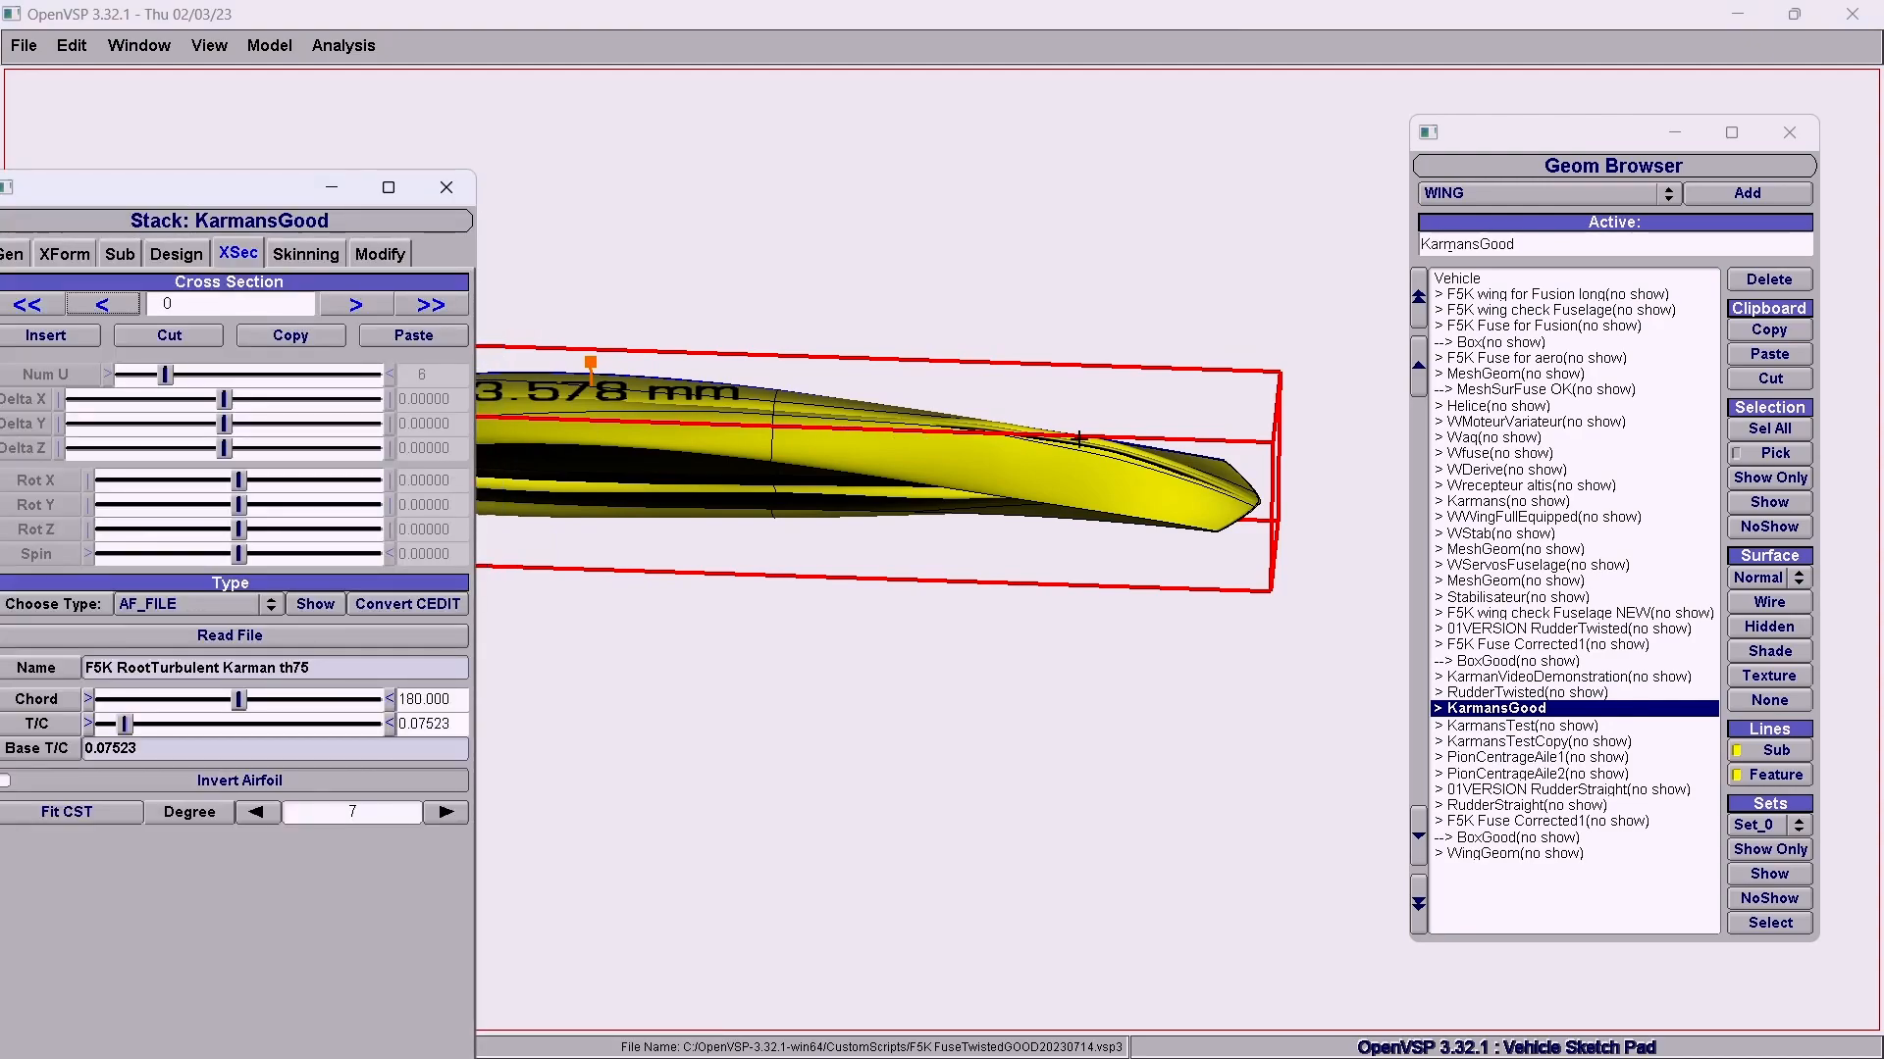
pyautogui.moveTo(722, 707); pyautogui.dragTo(927, 672, button='right')
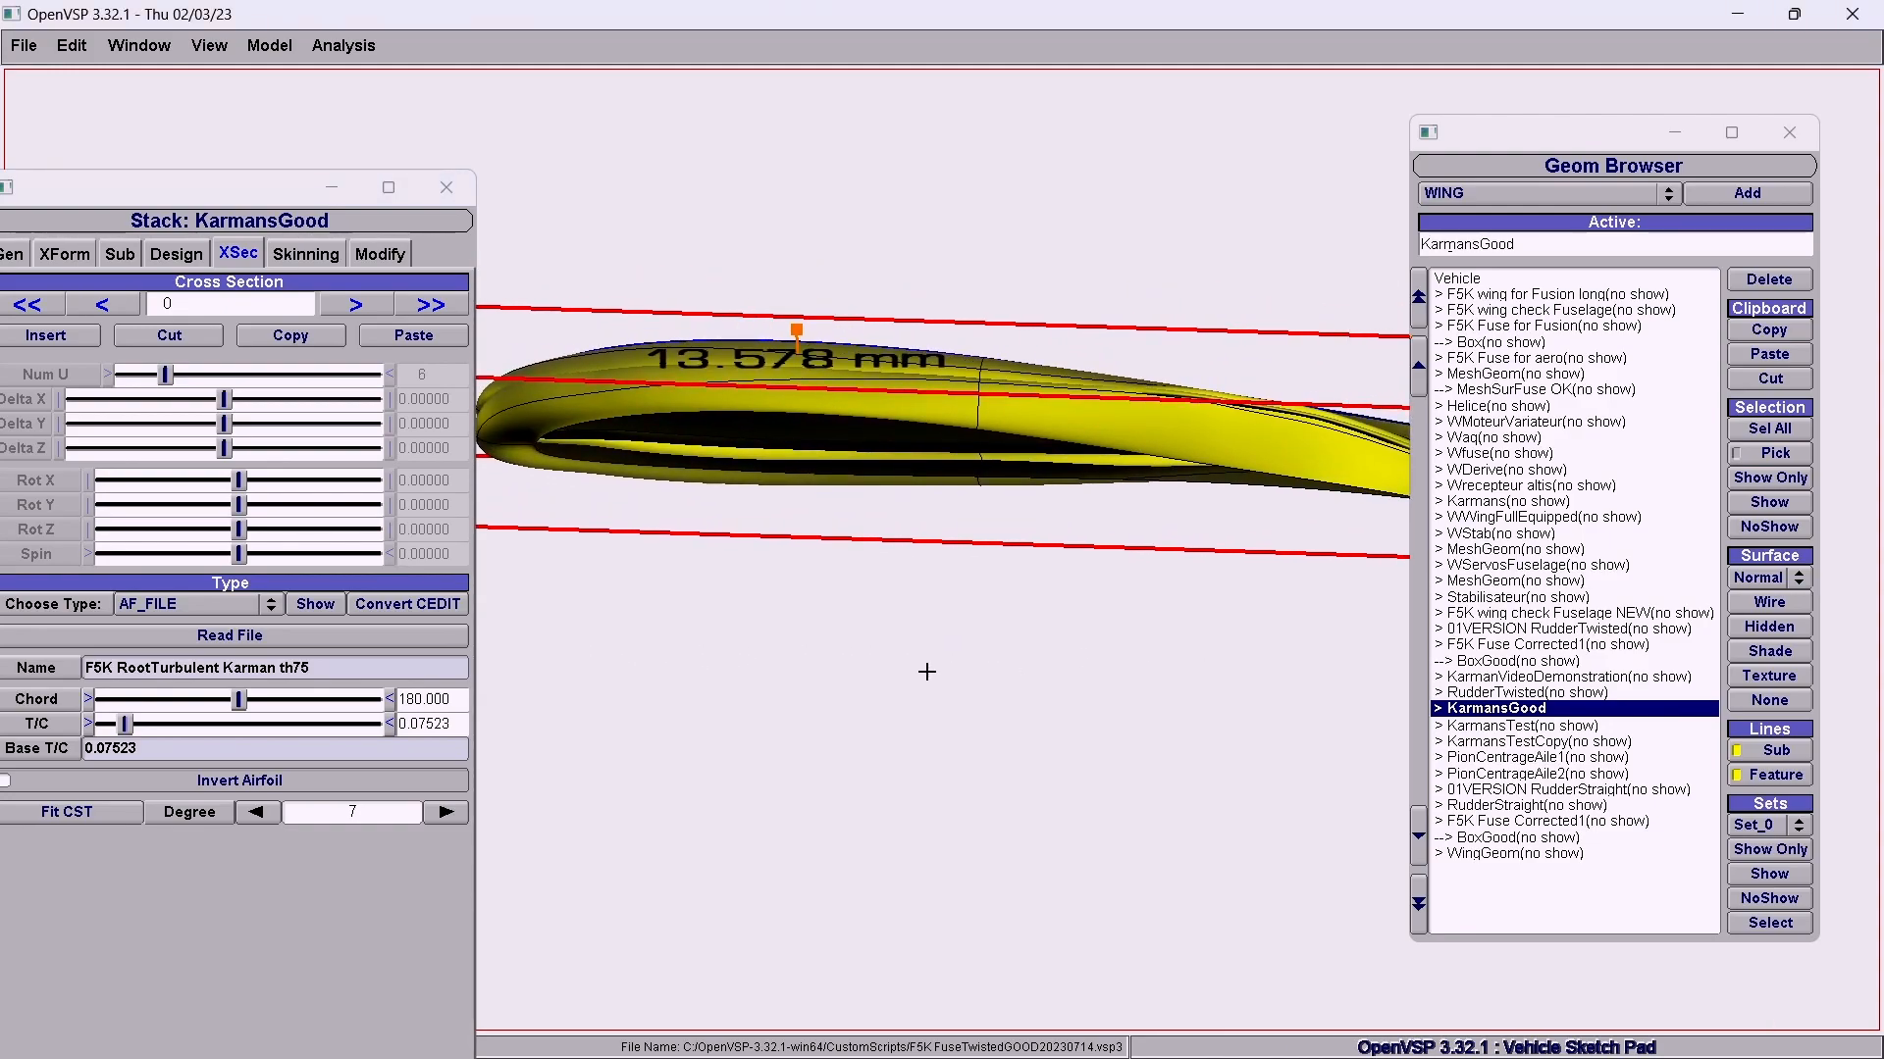
# Examine the trailing edge and underside of the KarmansGood fairing up close from several angles.
pyautogui.click(1504, 711)
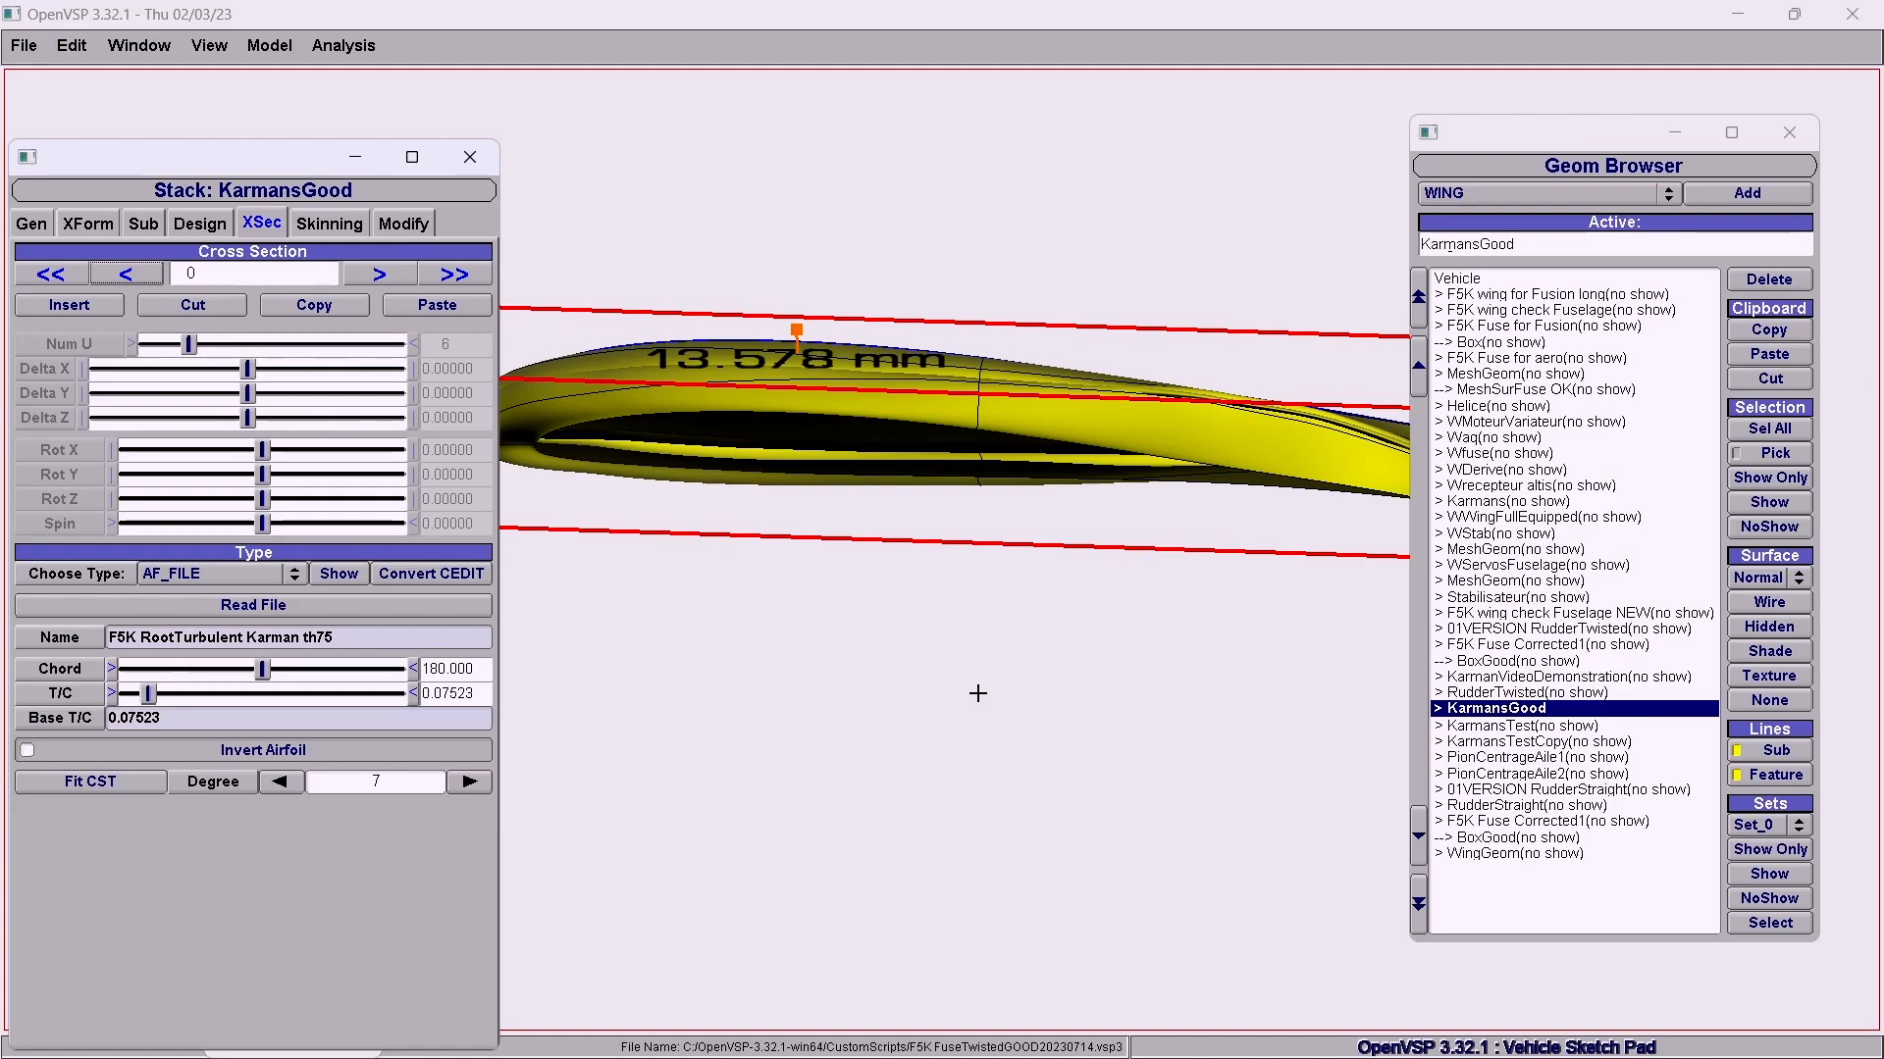
pyautogui.moveTo(992, 685); pyautogui.dragTo(811, 538)
pyautogui.scroll(5, 866, 530)
pyautogui.moveTo(866, 529); pyautogui.dragTo(628, 636, button='right')
pyautogui.scroll(5, 862, 597)
pyautogui.moveTo(947, 552); pyautogui.dragTo(536, 710, button='right')
pyautogui.scroll(5, 867, 585)
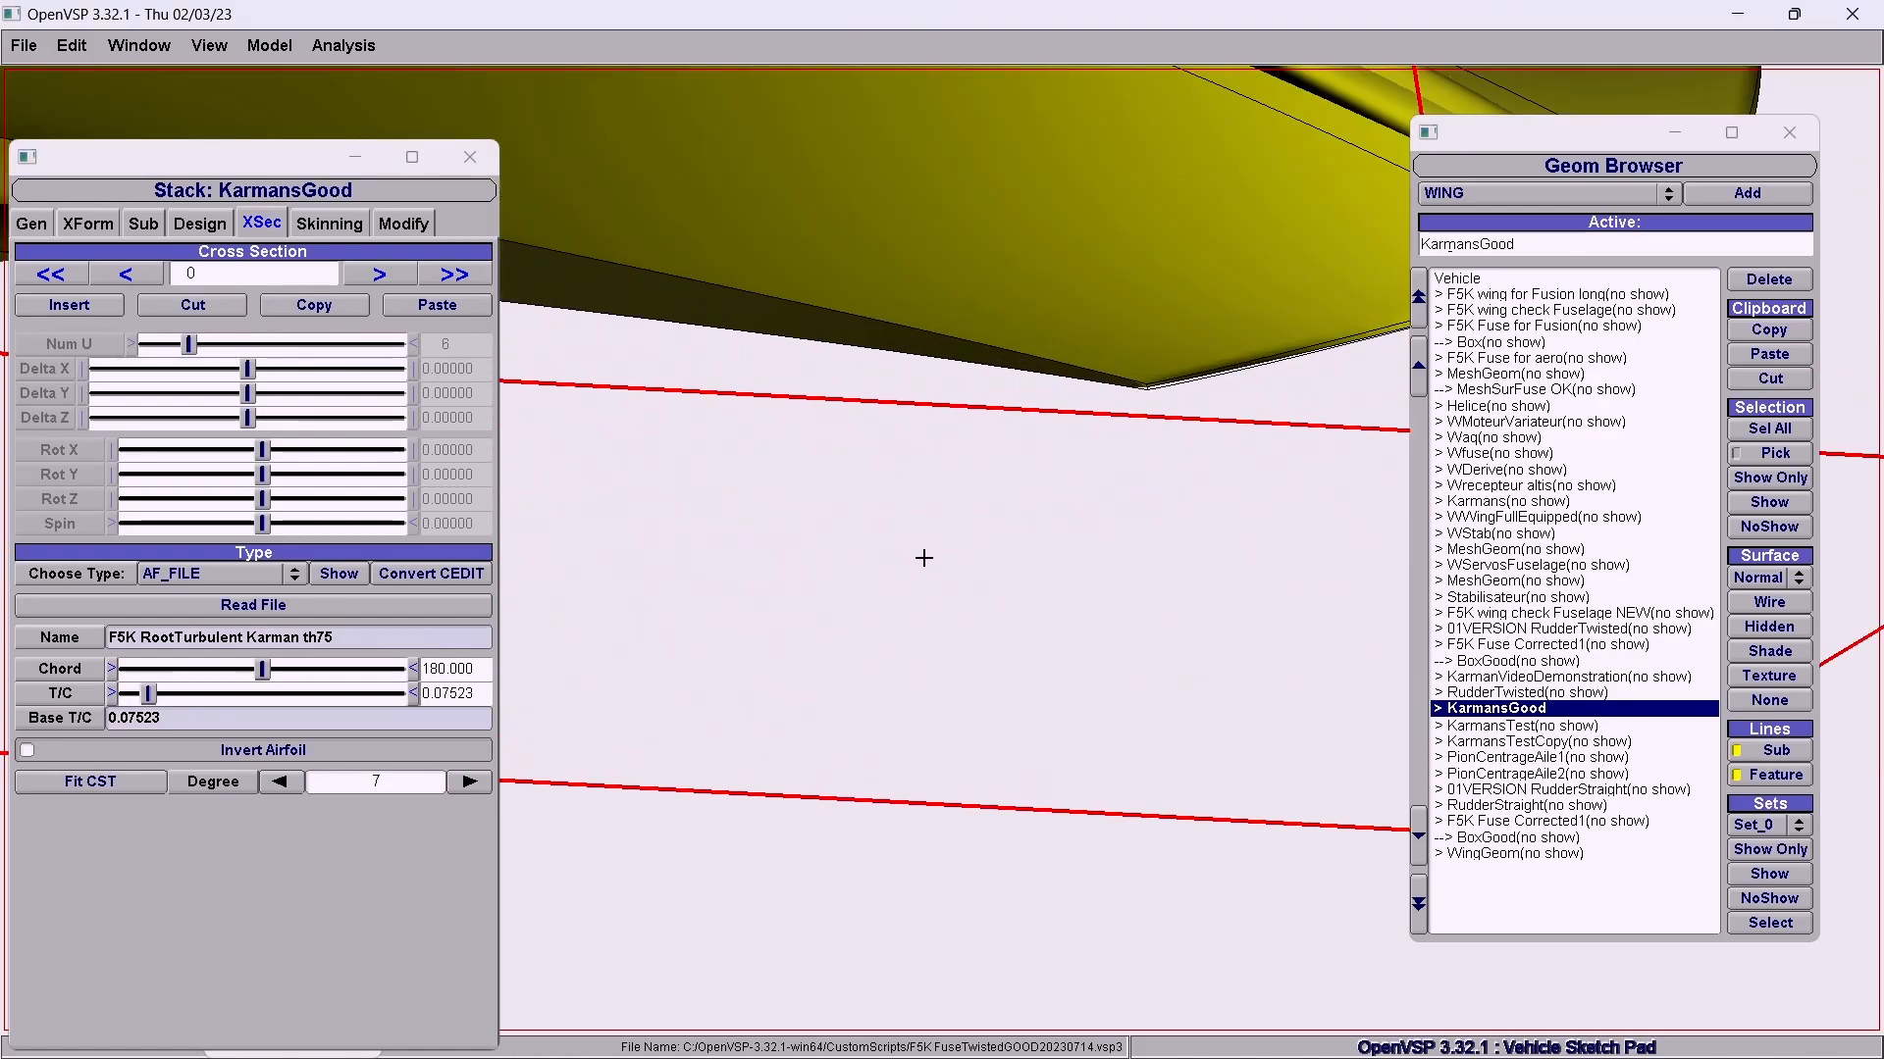
pyautogui.moveTo(950, 546); pyautogui.dragTo(636, 663, button='right')
pyautogui.scroll(1, 826, 558)
pyautogui.moveTo(820, 563); pyautogui.dragTo(636, 671, button='right')
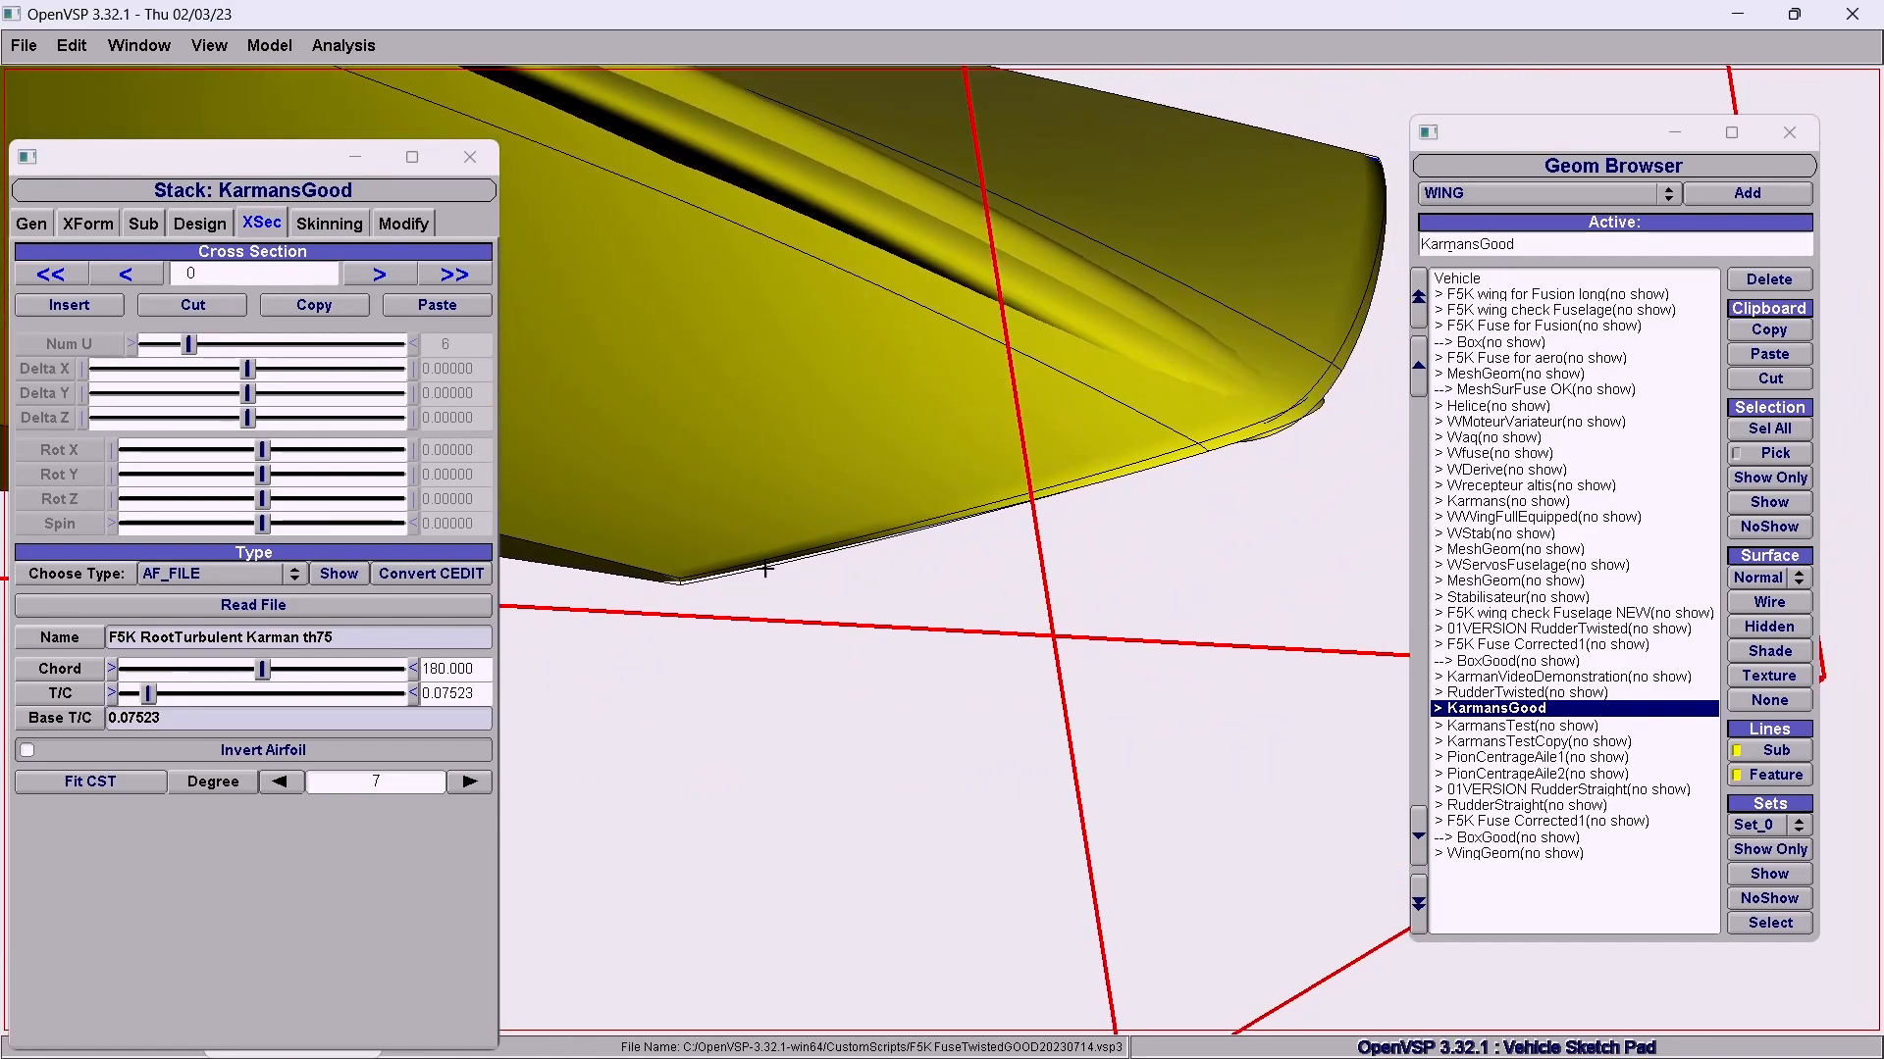
pyautogui.scroll(-3, 701, 606)
pyautogui.scroll(-1, 701, 606)
pyautogui.scroll(2, 700, 607)
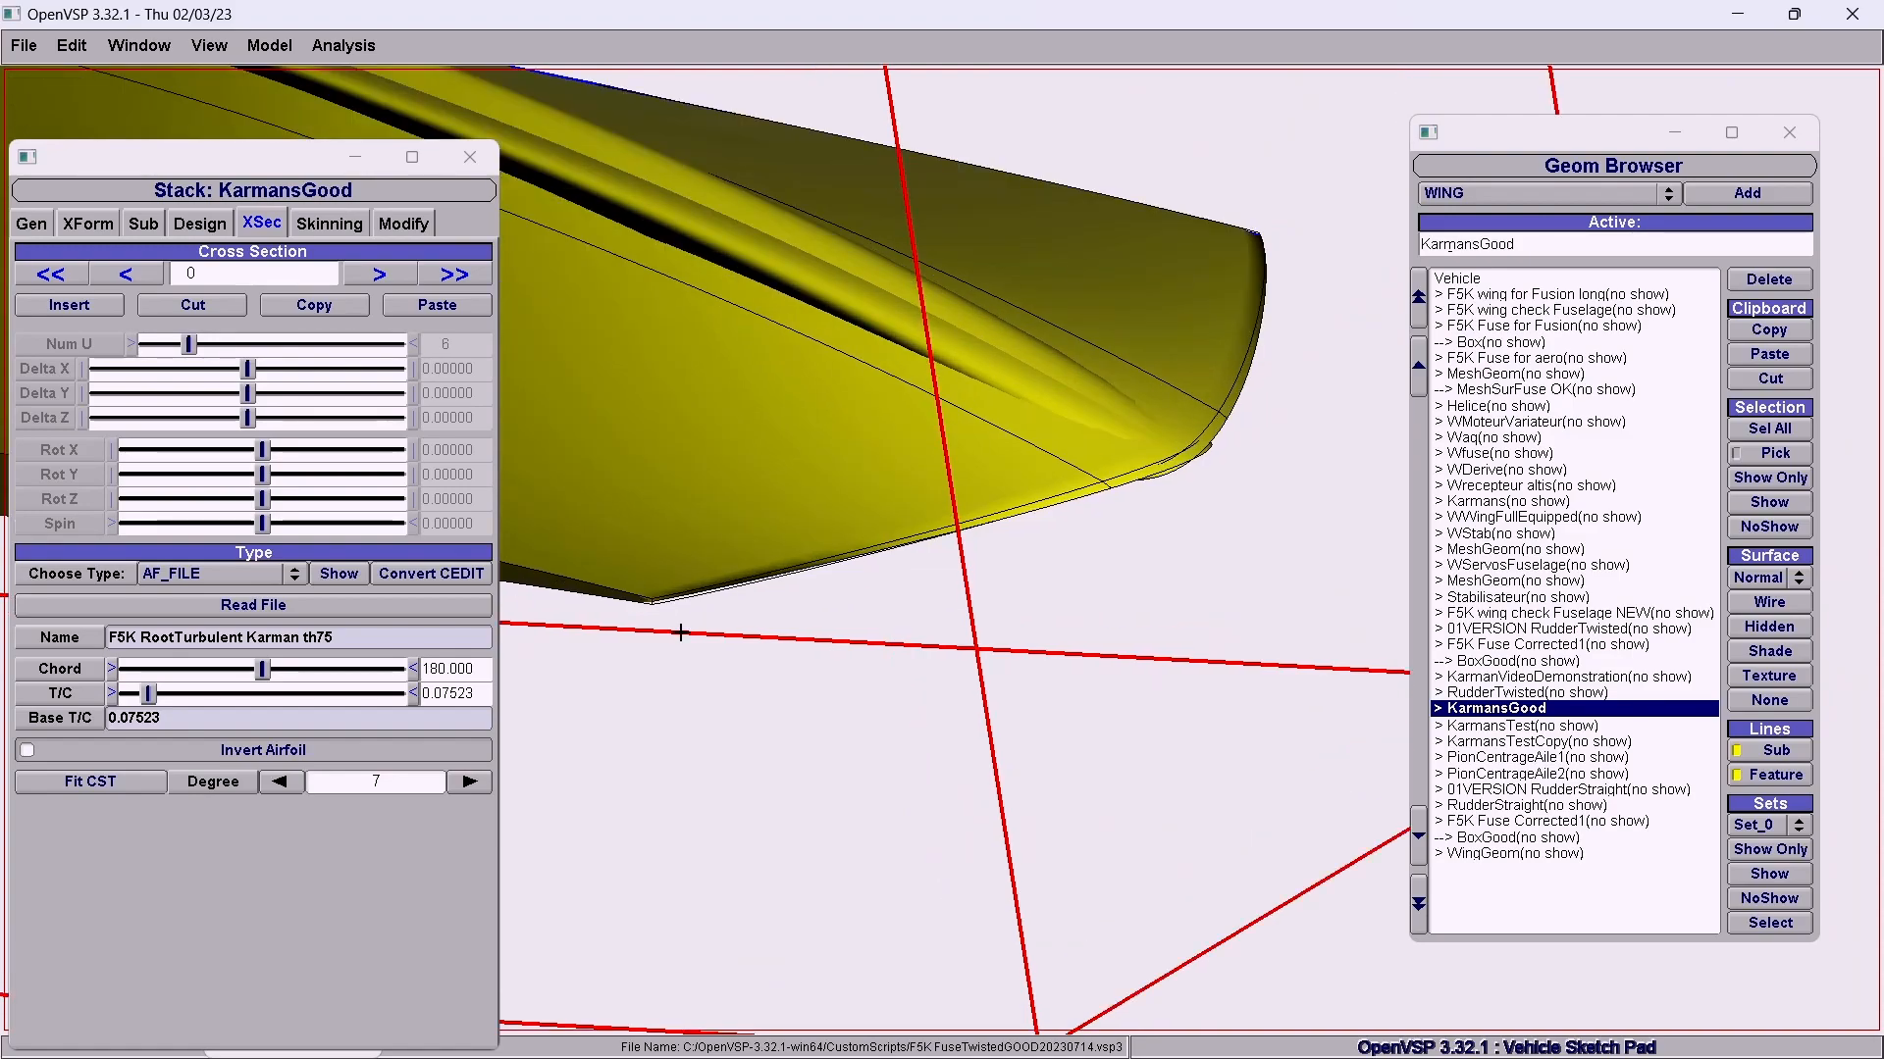
pyautogui.moveTo(682, 631); pyautogui.dragTo(879, 598, button='right')
pyautogui.scroll(-2, 816, 622)
pyautogui.scroll(-3, 816, 622)
pyautogui.moveTo(791, 726); pyautogui.dragTo(1176, 583, button='right')
pyautogui.moveTo(928, 570); pyautogui.dragTo(877, 604, button='right')
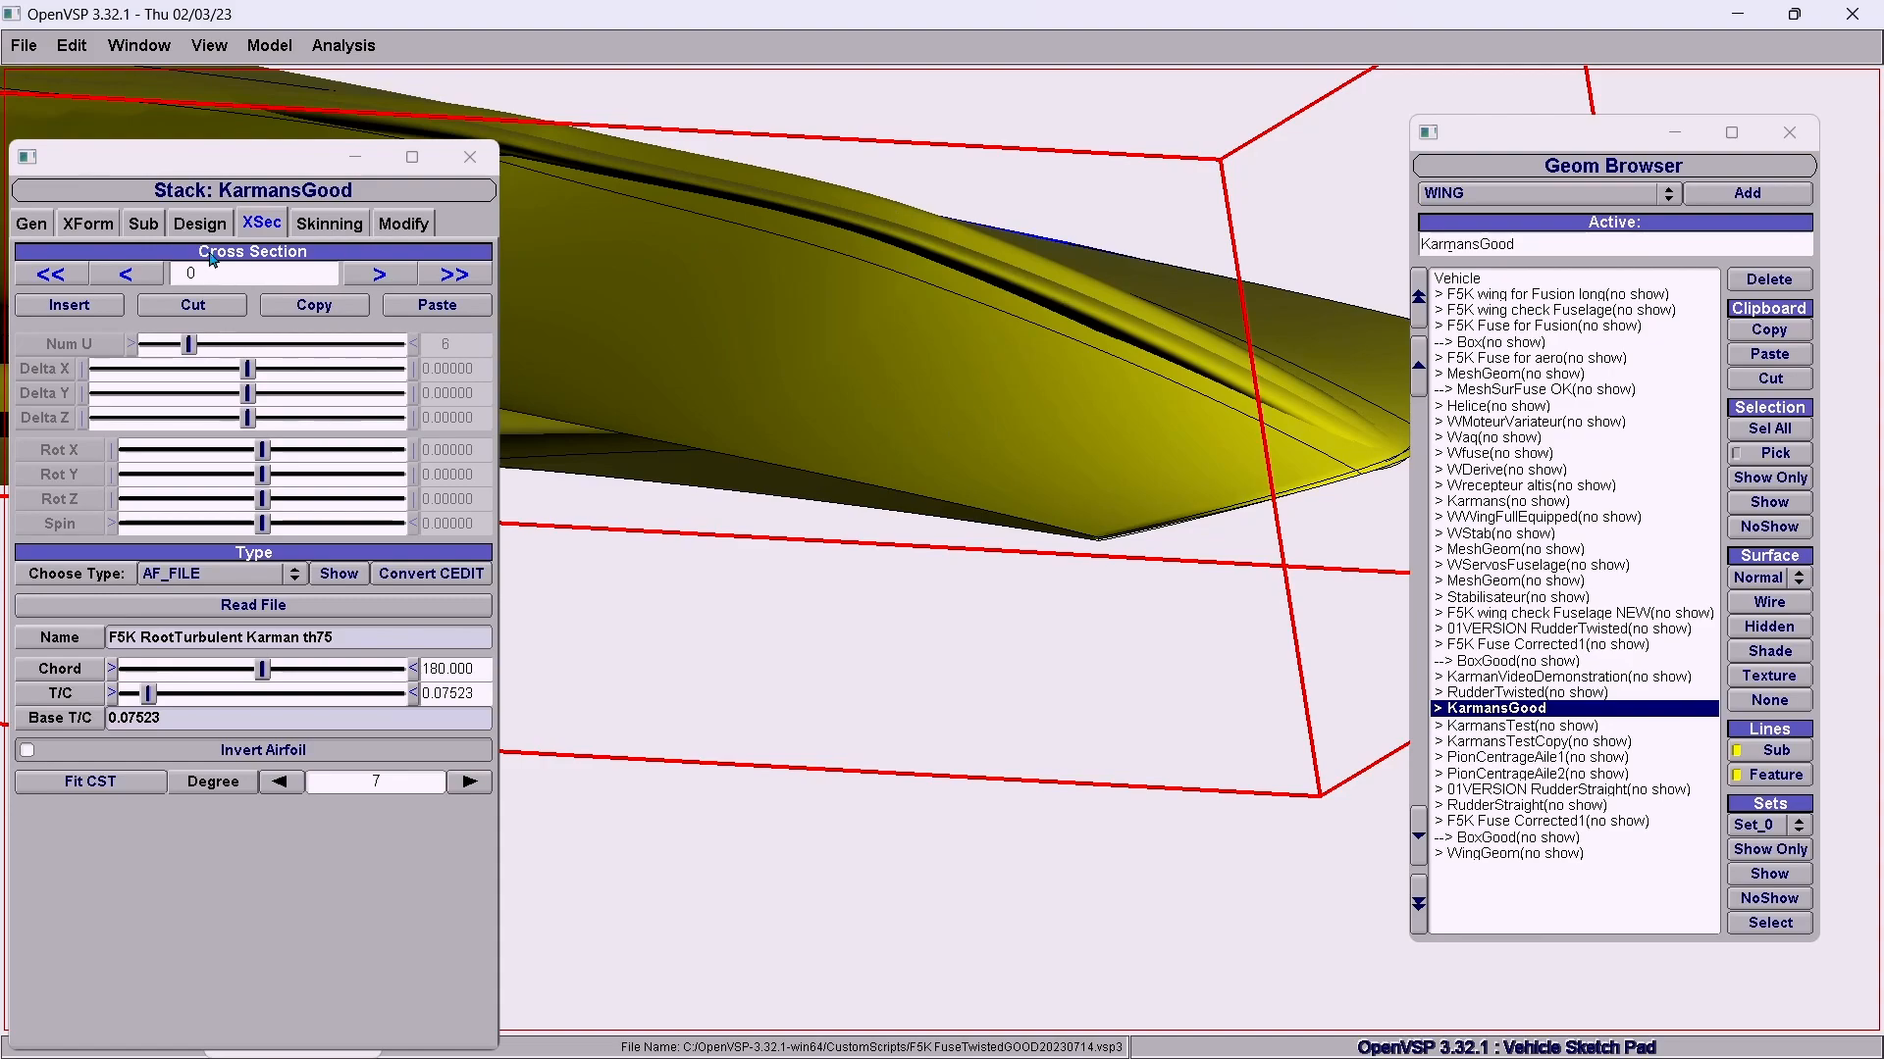
# Minimize the KarmansGood settings window, hide KarmansGood, and show WingGeom in the model view.
pyautogui.click(292, 161)
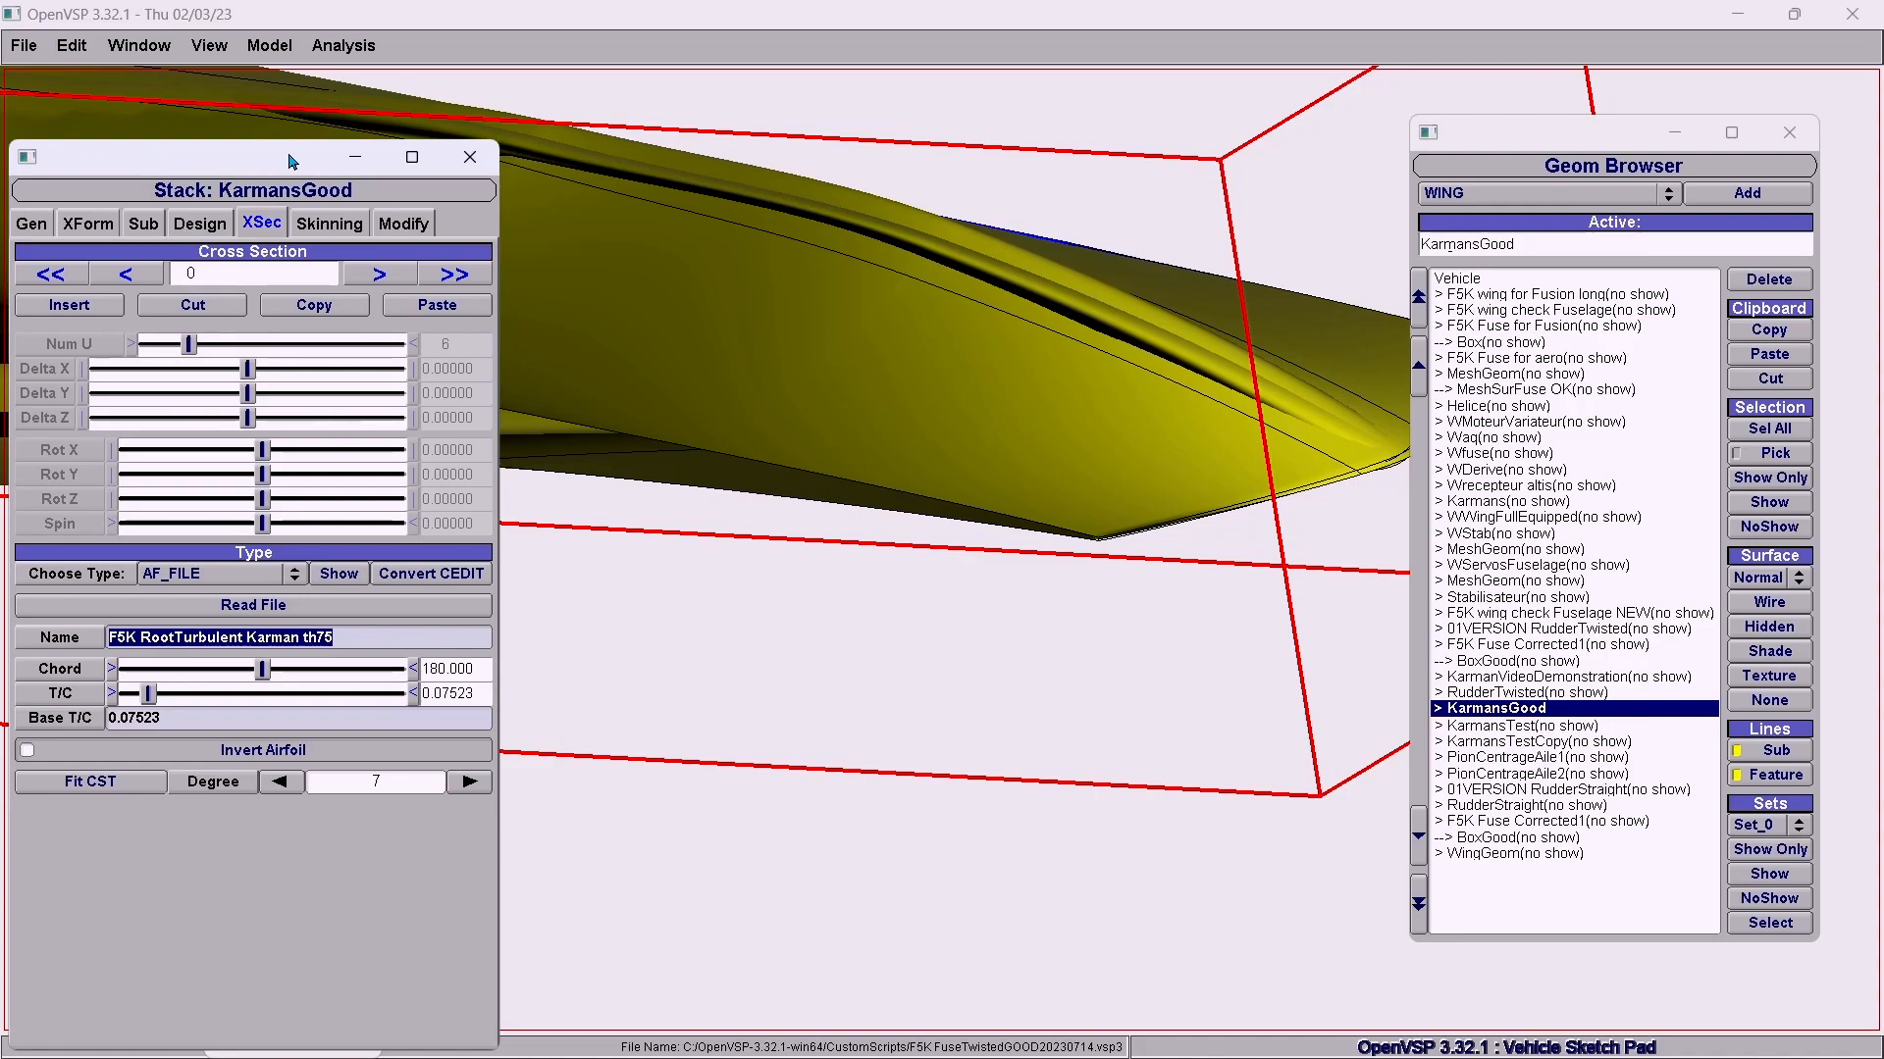
pyautogui.click(355, 157)
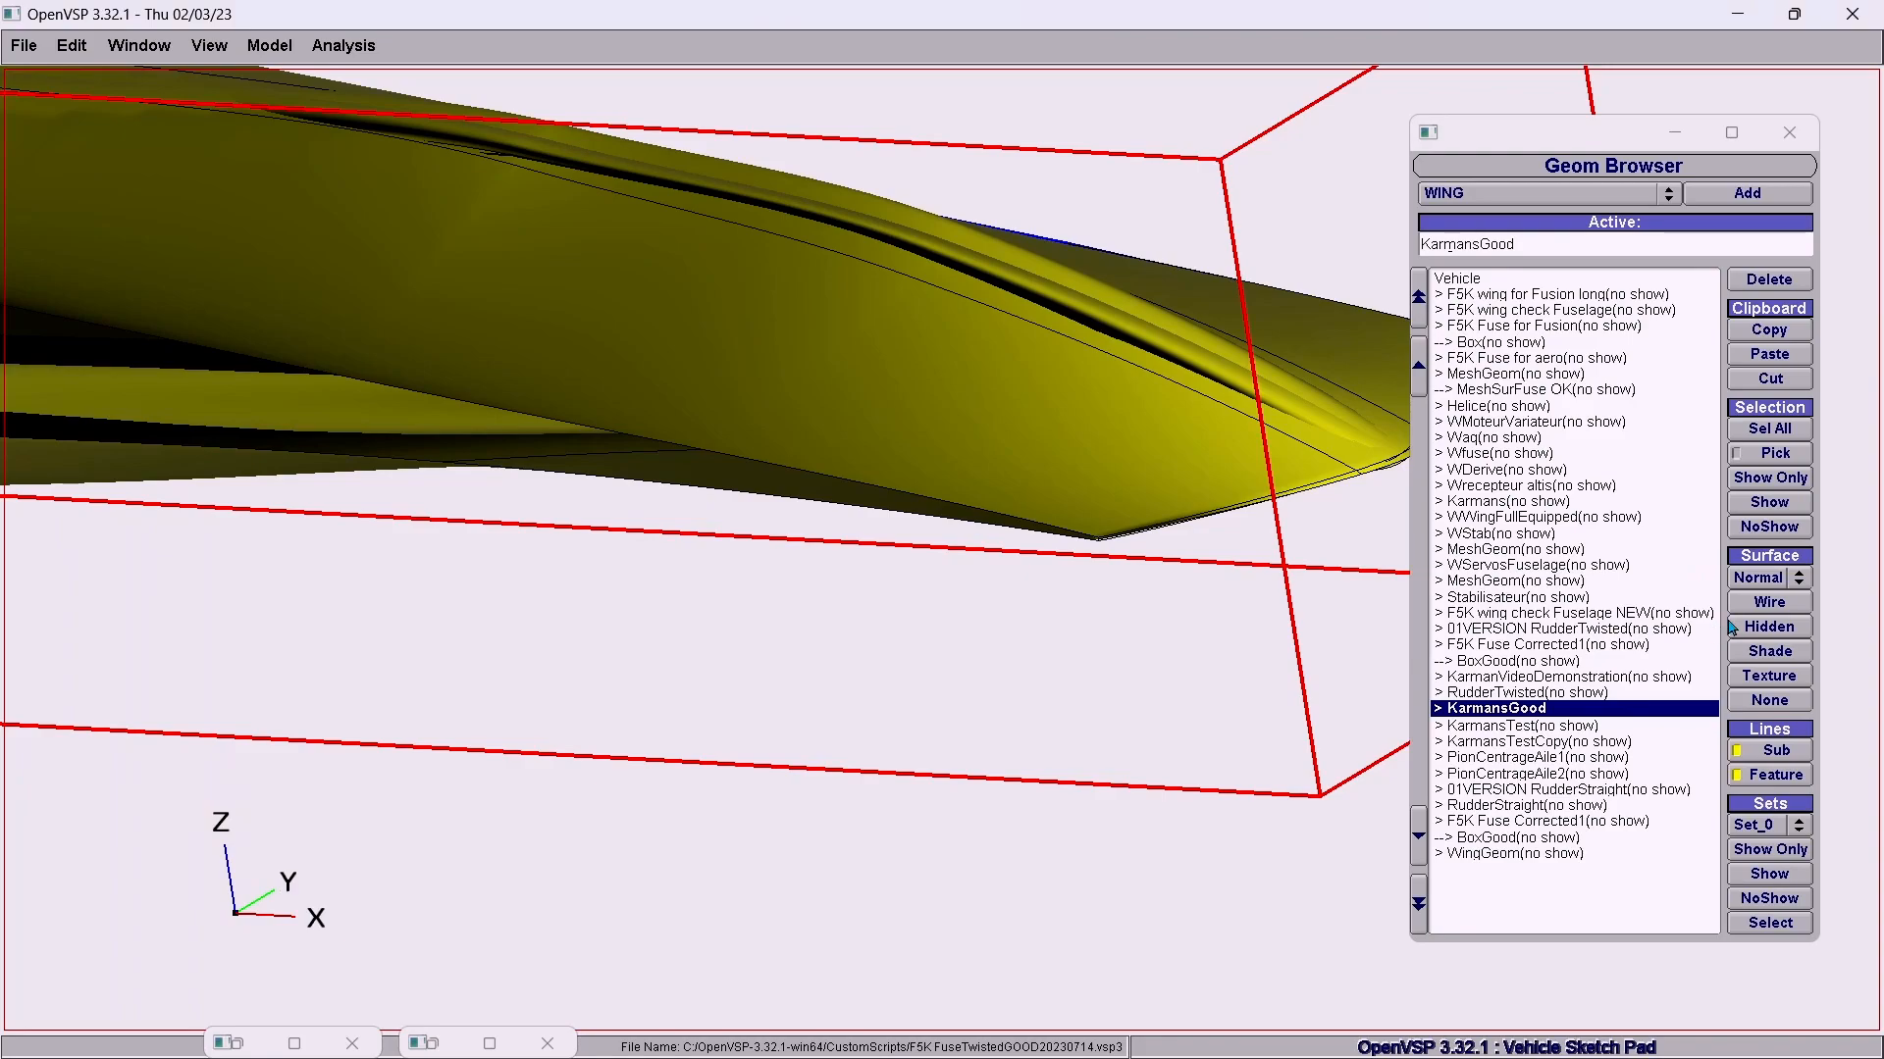
pyautogui.click(1776, 527)
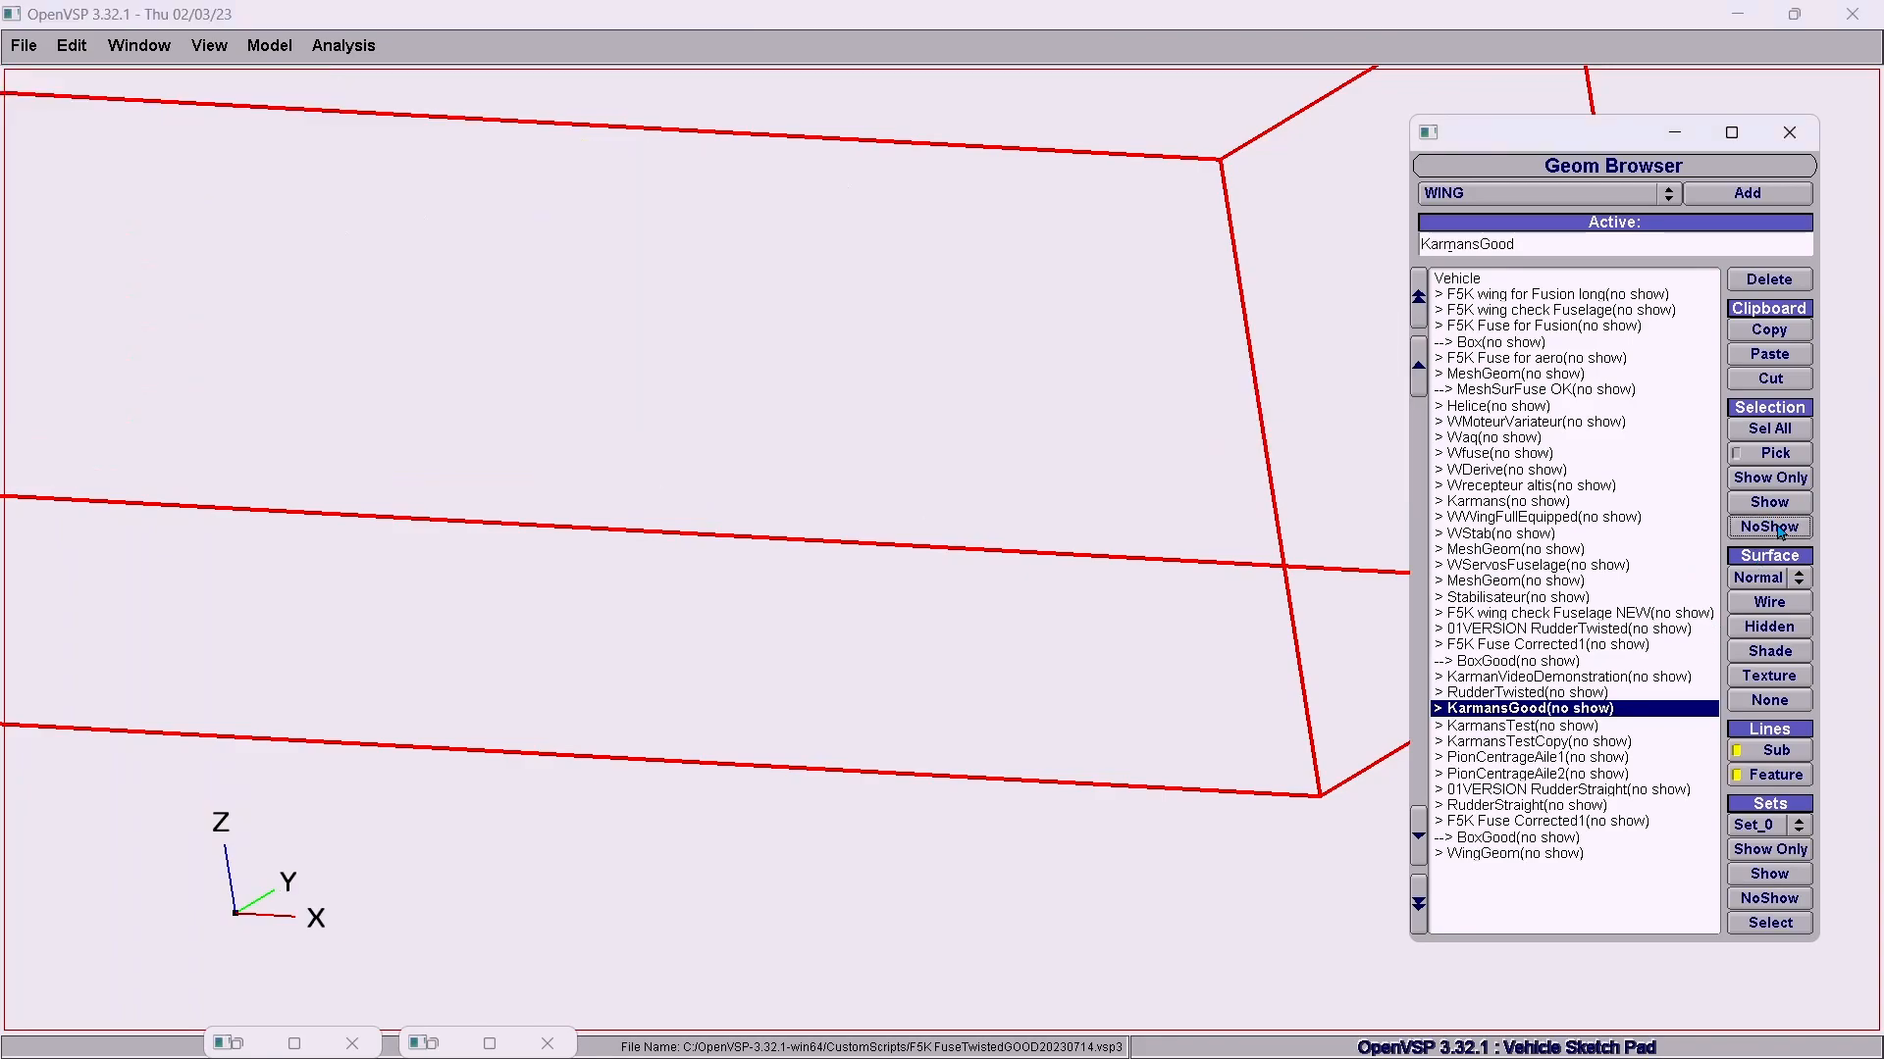
pyautogui.click(1545, 856)
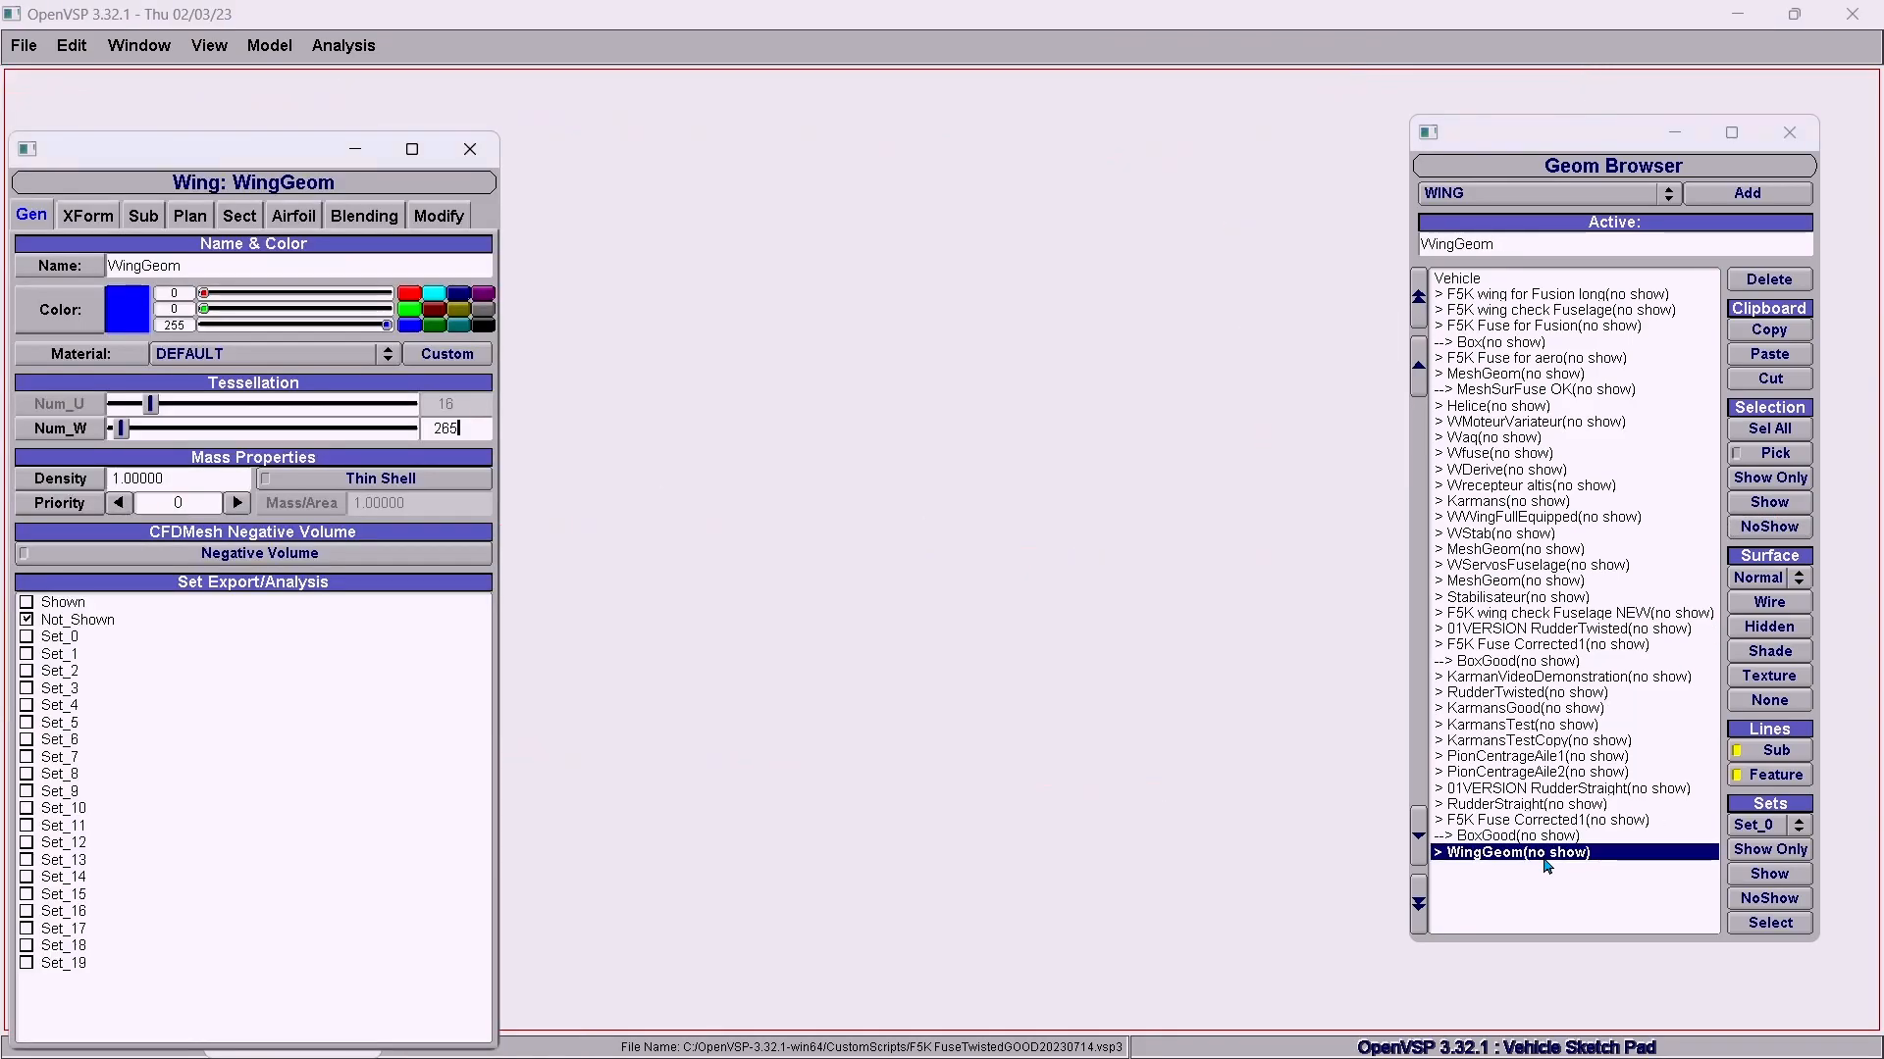
pyautogui.click(1769, 502)
pyautogui.moveTo(870, 559); pyautogui.dragTo(976, 370)
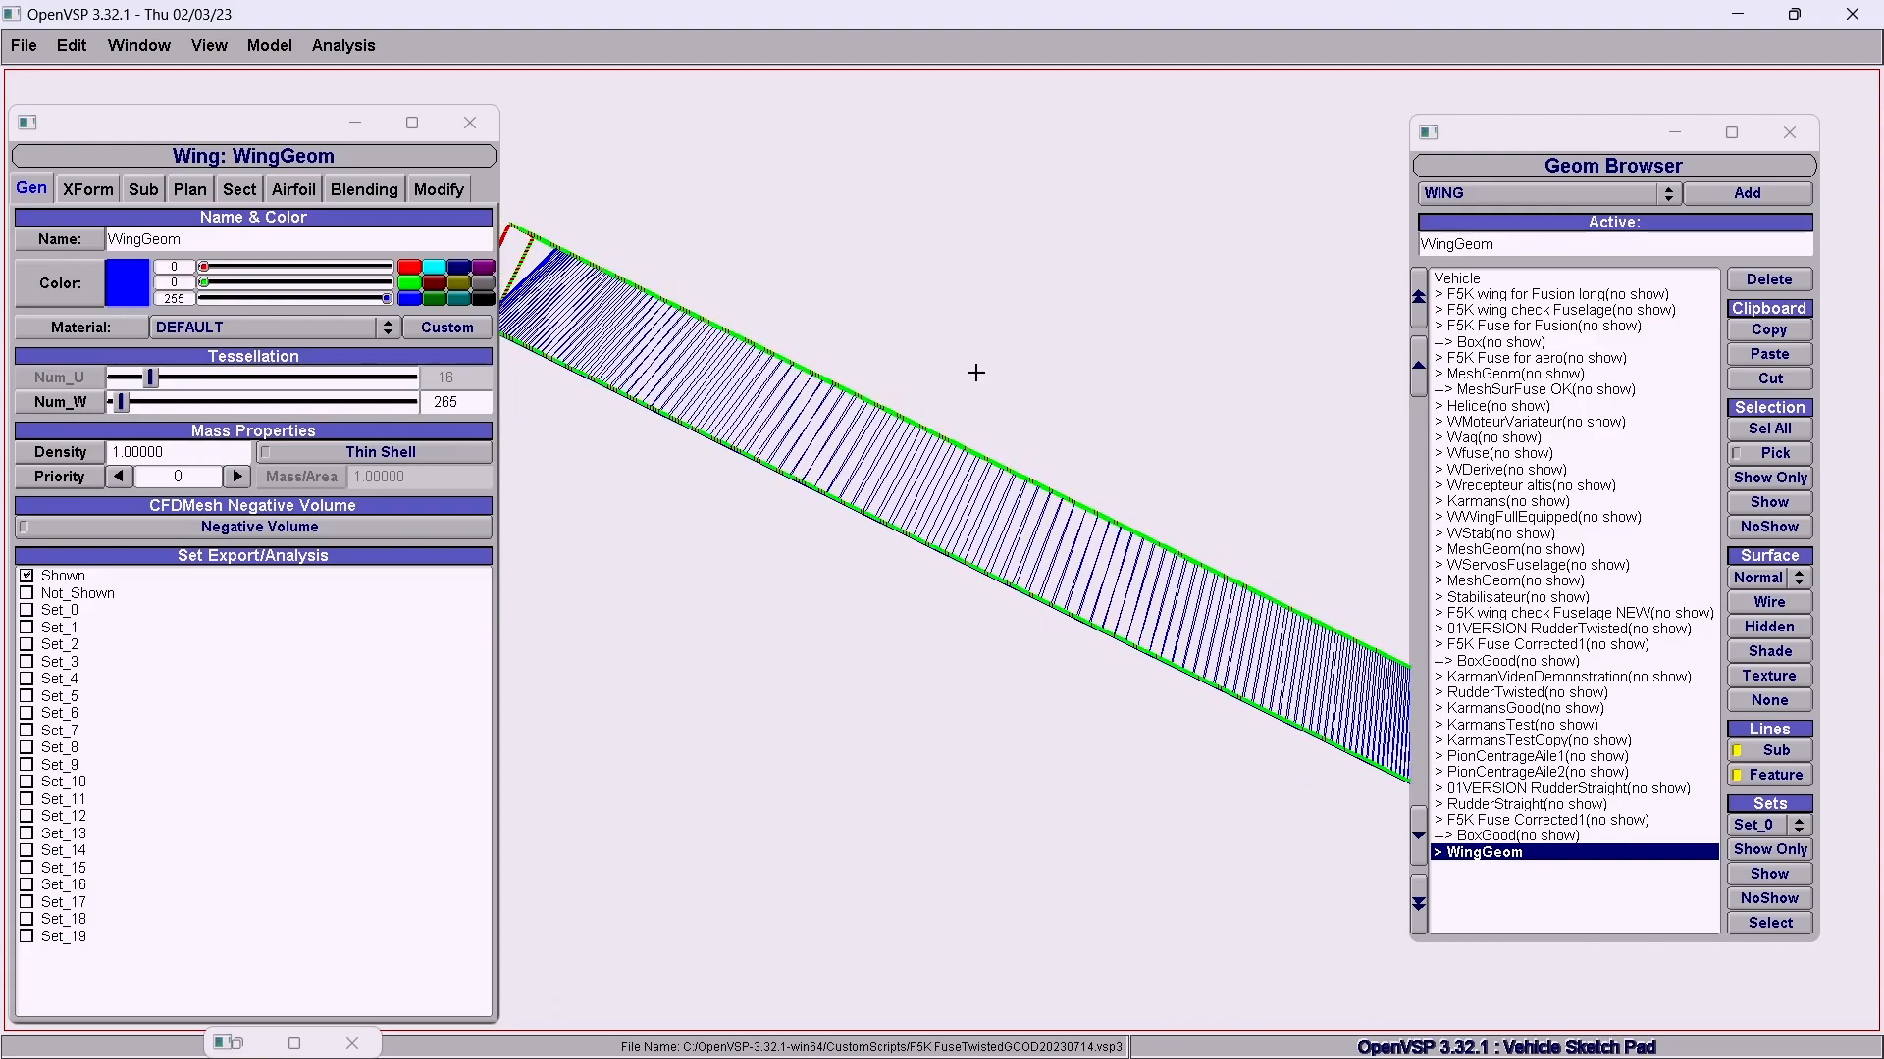
# Review WingGeom's transforms, planform values and the airfoils of sections 0 and 1.
pyautogui.click(108, 198)
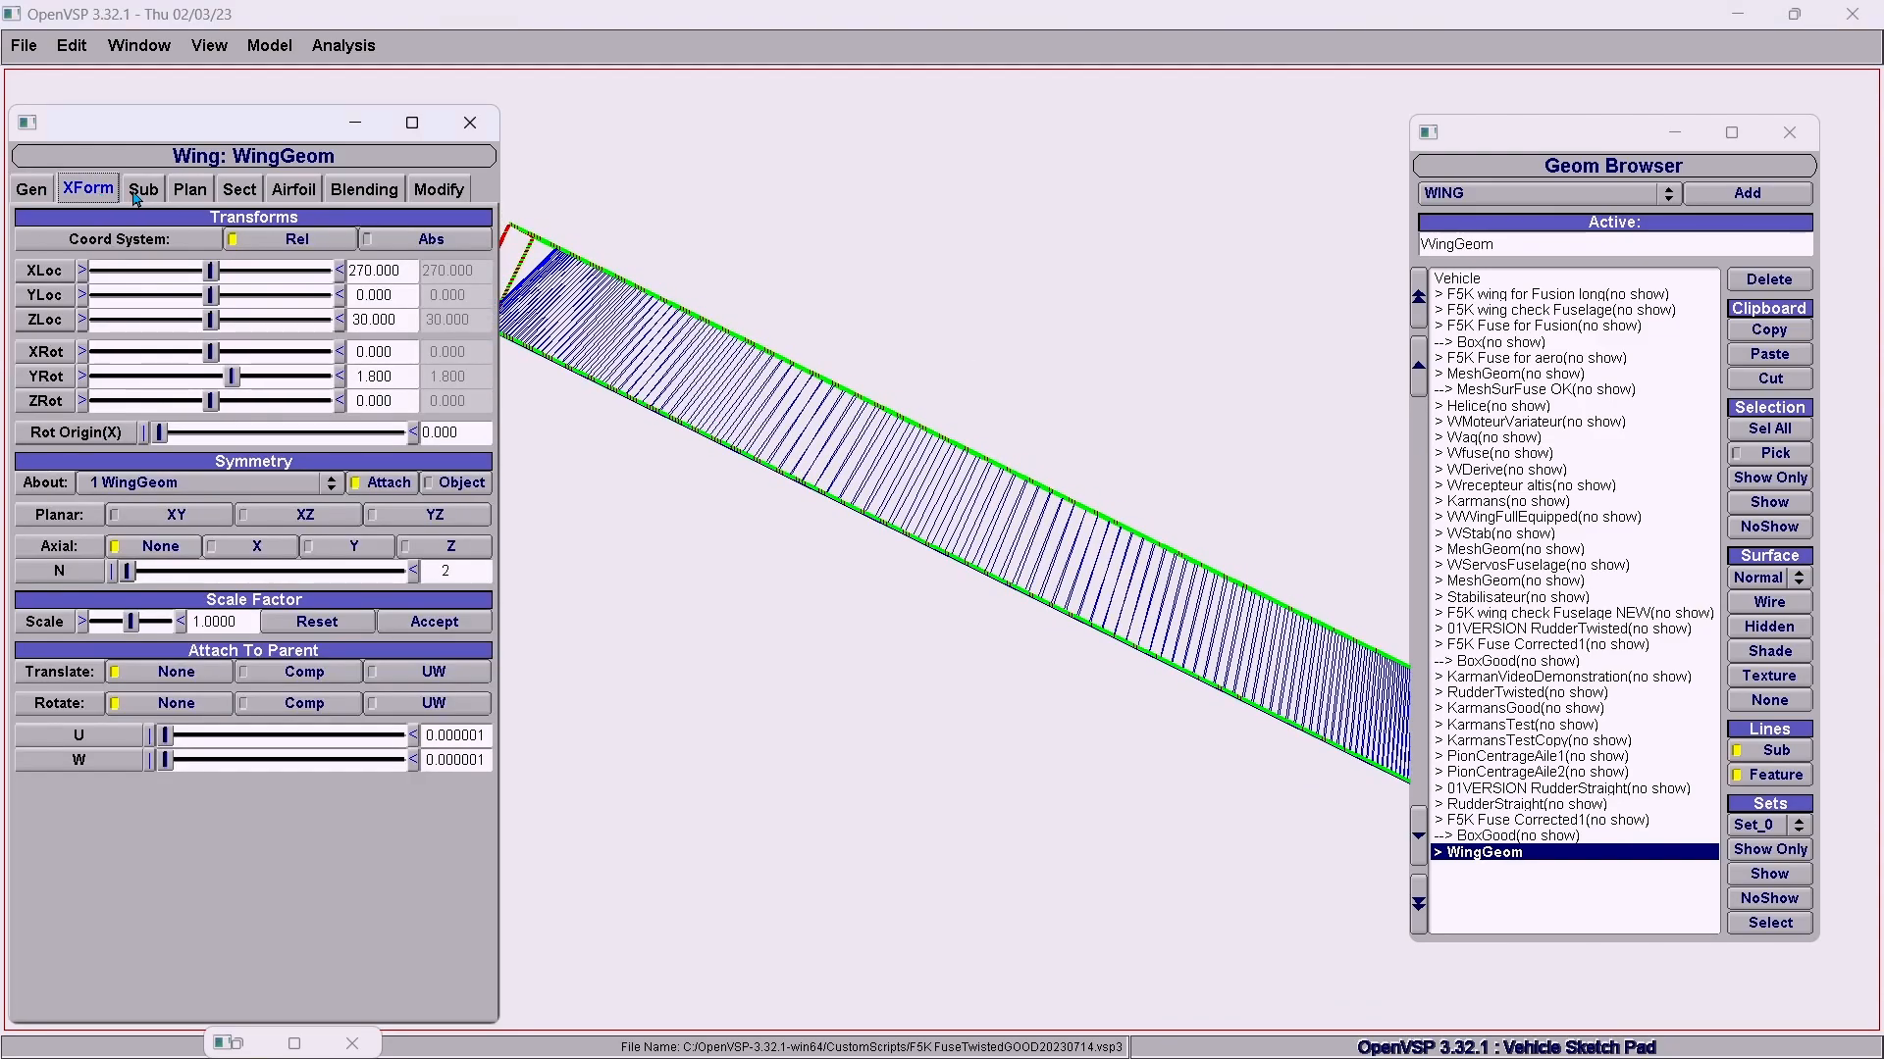
pyautogui.click(189, 190)
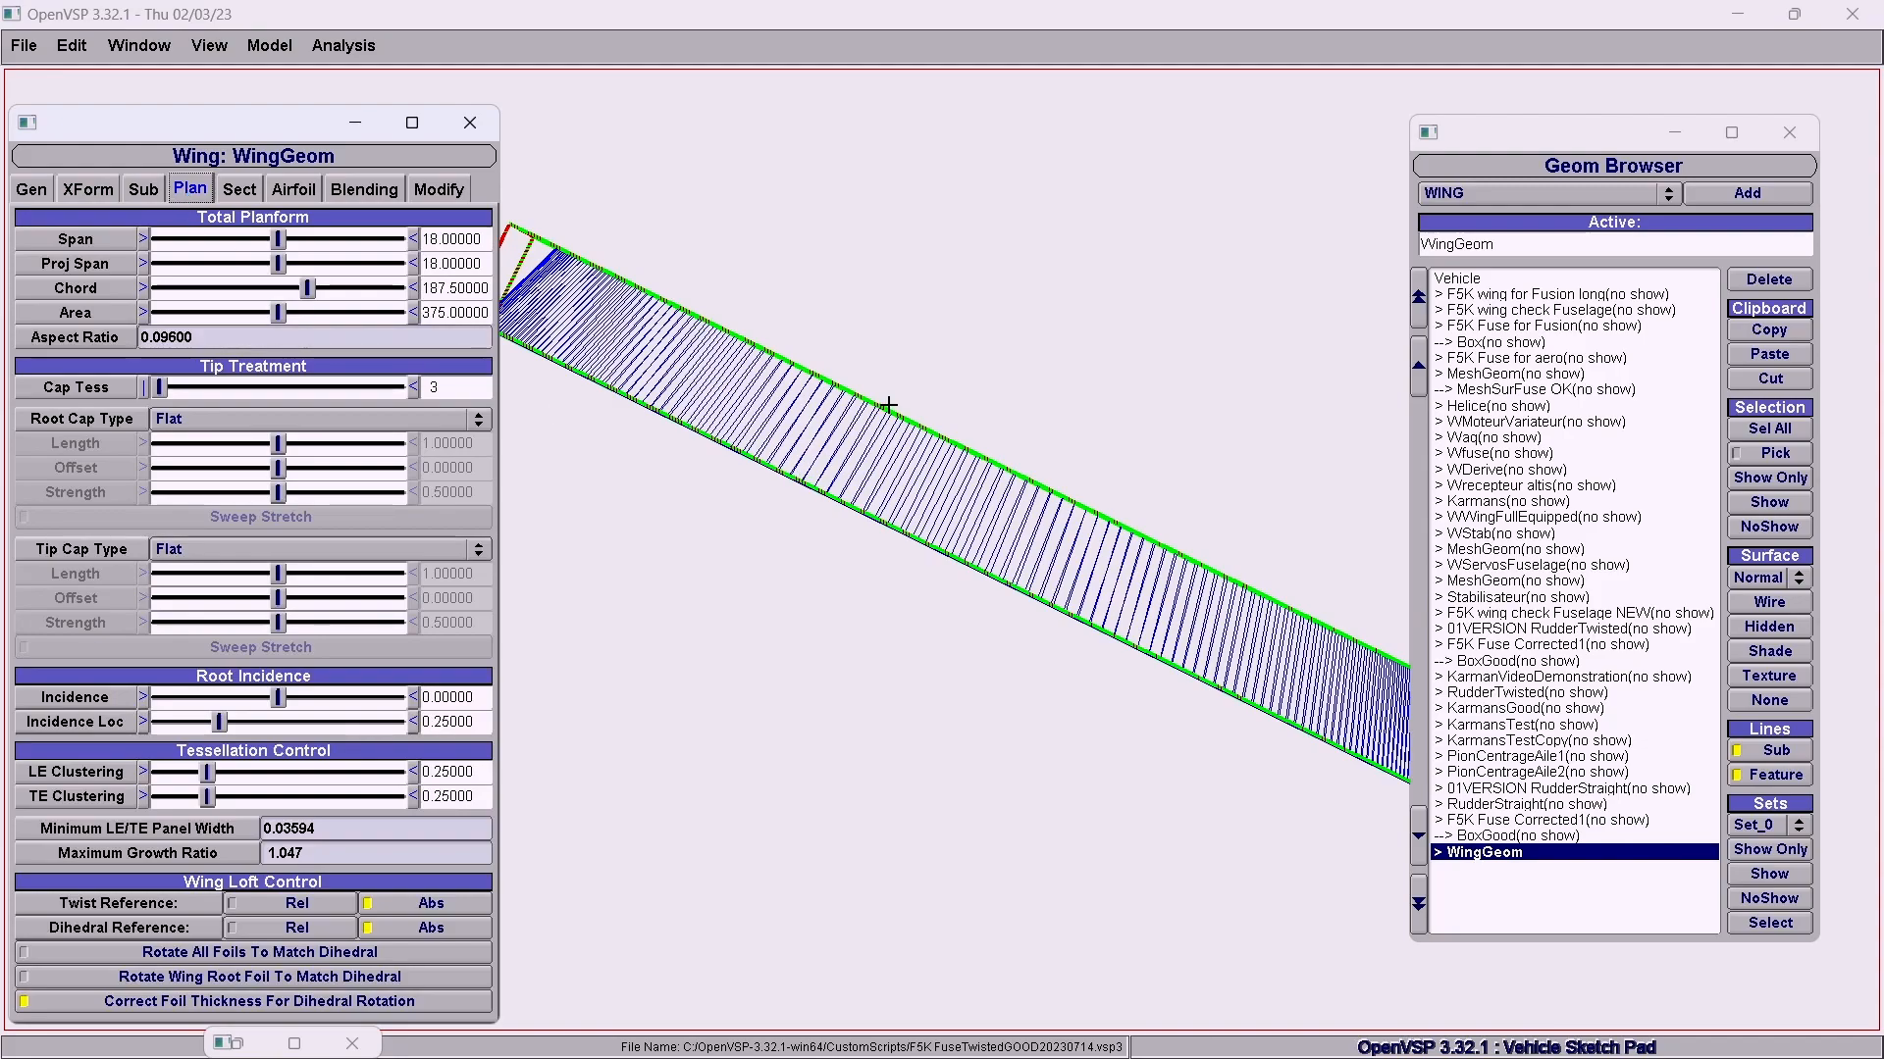
pyautogui.moveTo(916, 618); pyautogui.dragTo(935, 576, button='right')
pyautogui.moveTo(934, 576); pyautogui.dragTo(685, 416)
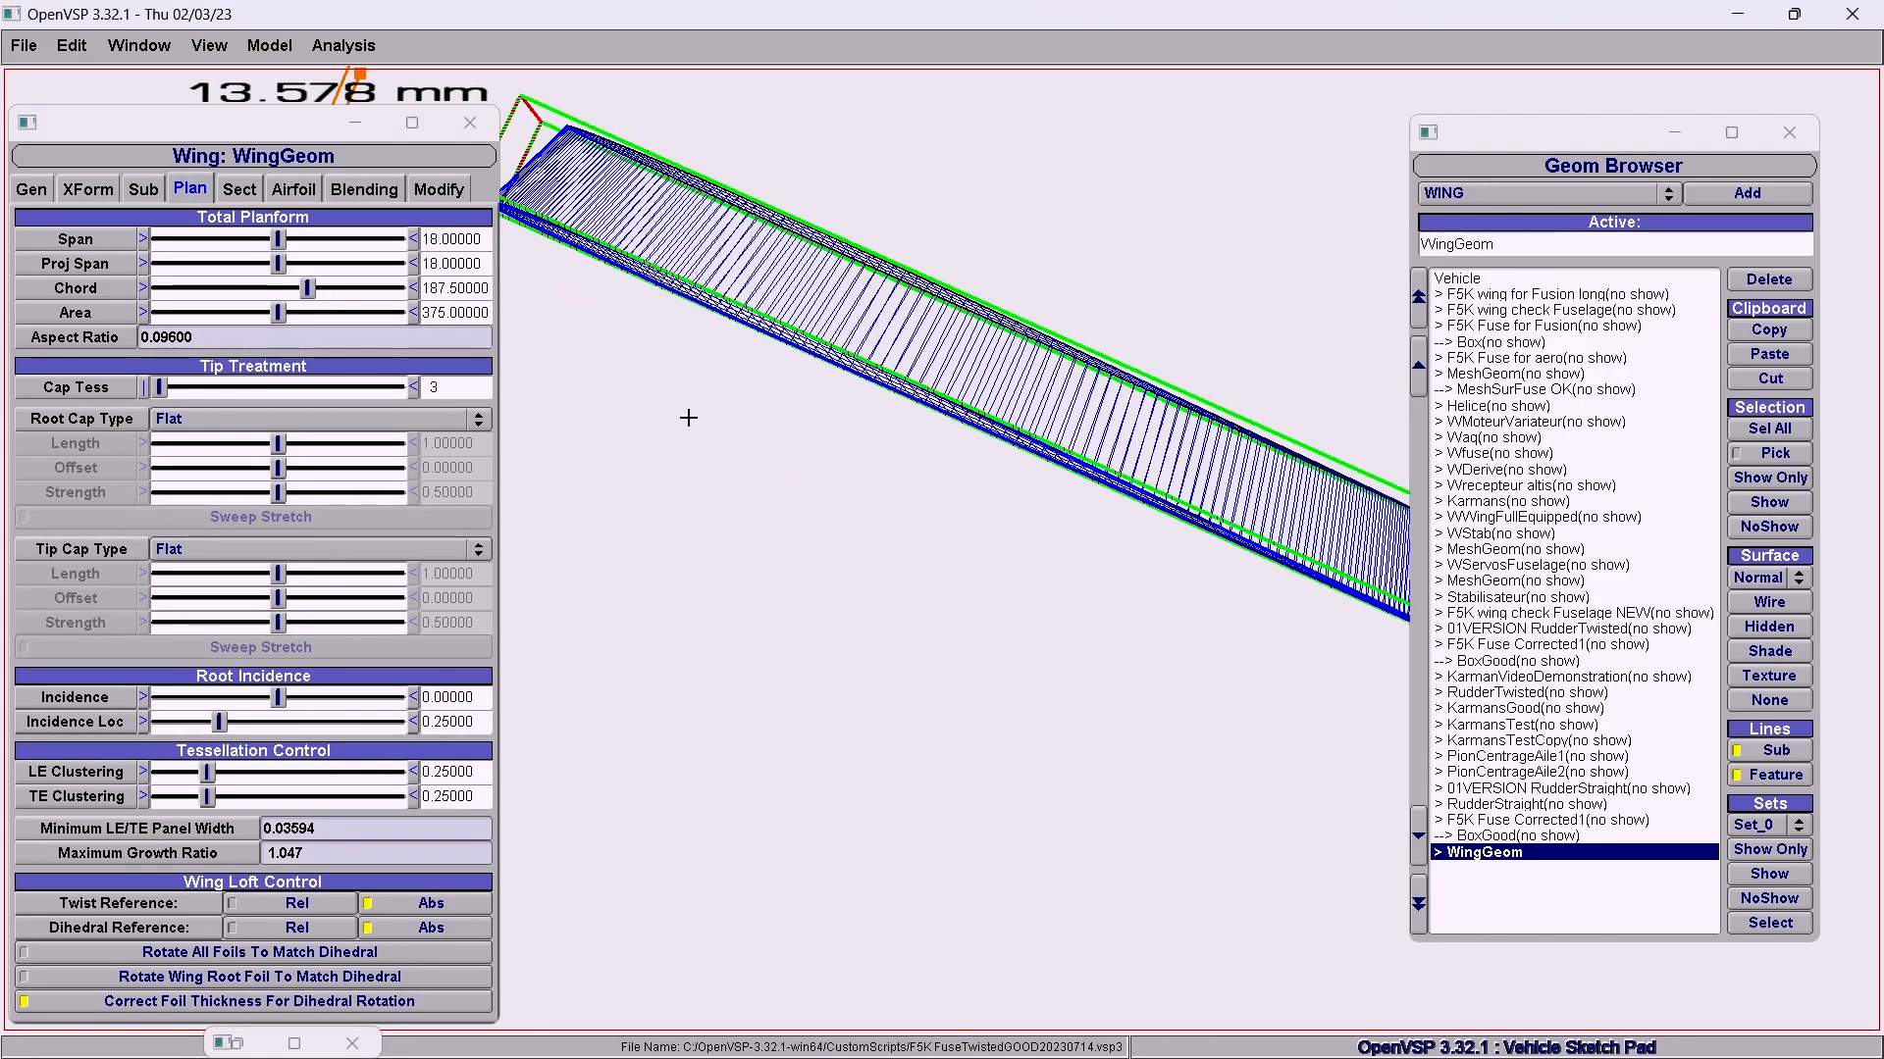
pyautogui.click(286, 193)
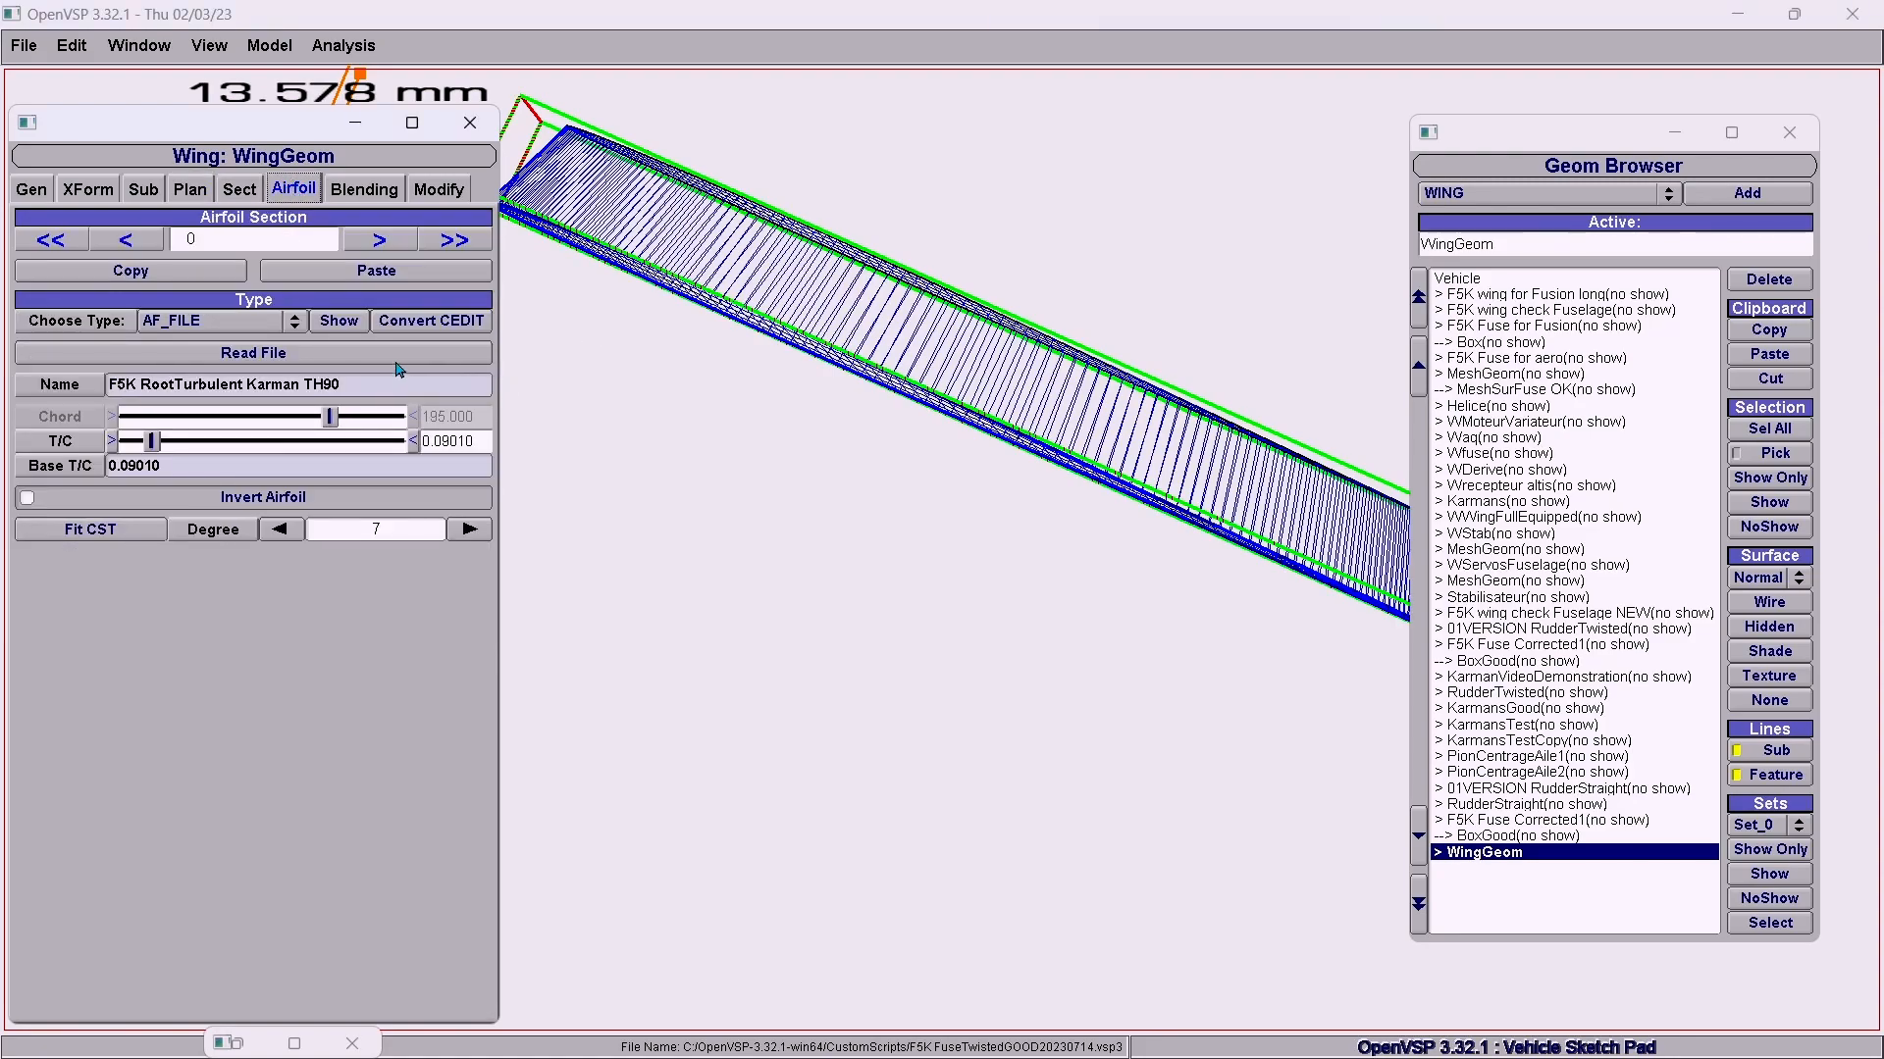
pyautogui.click(381, 241)
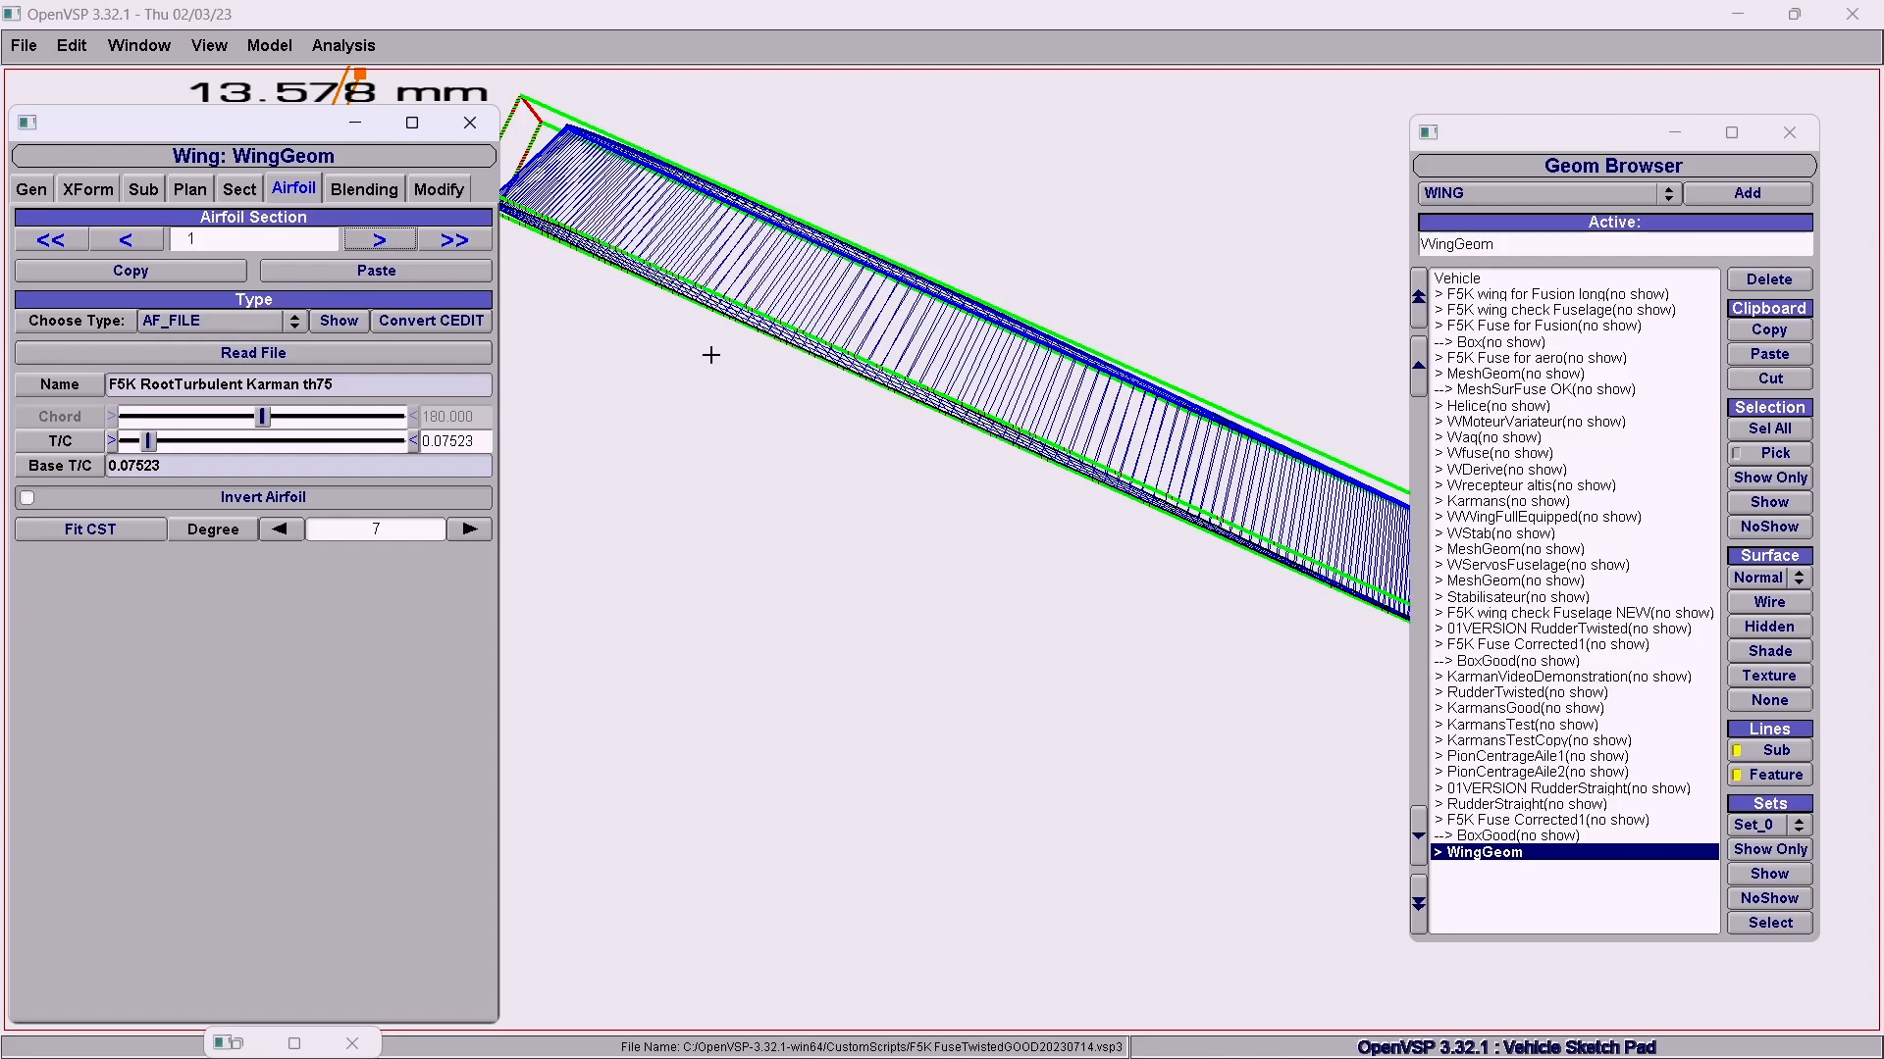
pyautogui.moveTo(898, 471); pyautogui.dragTo(792, 564)
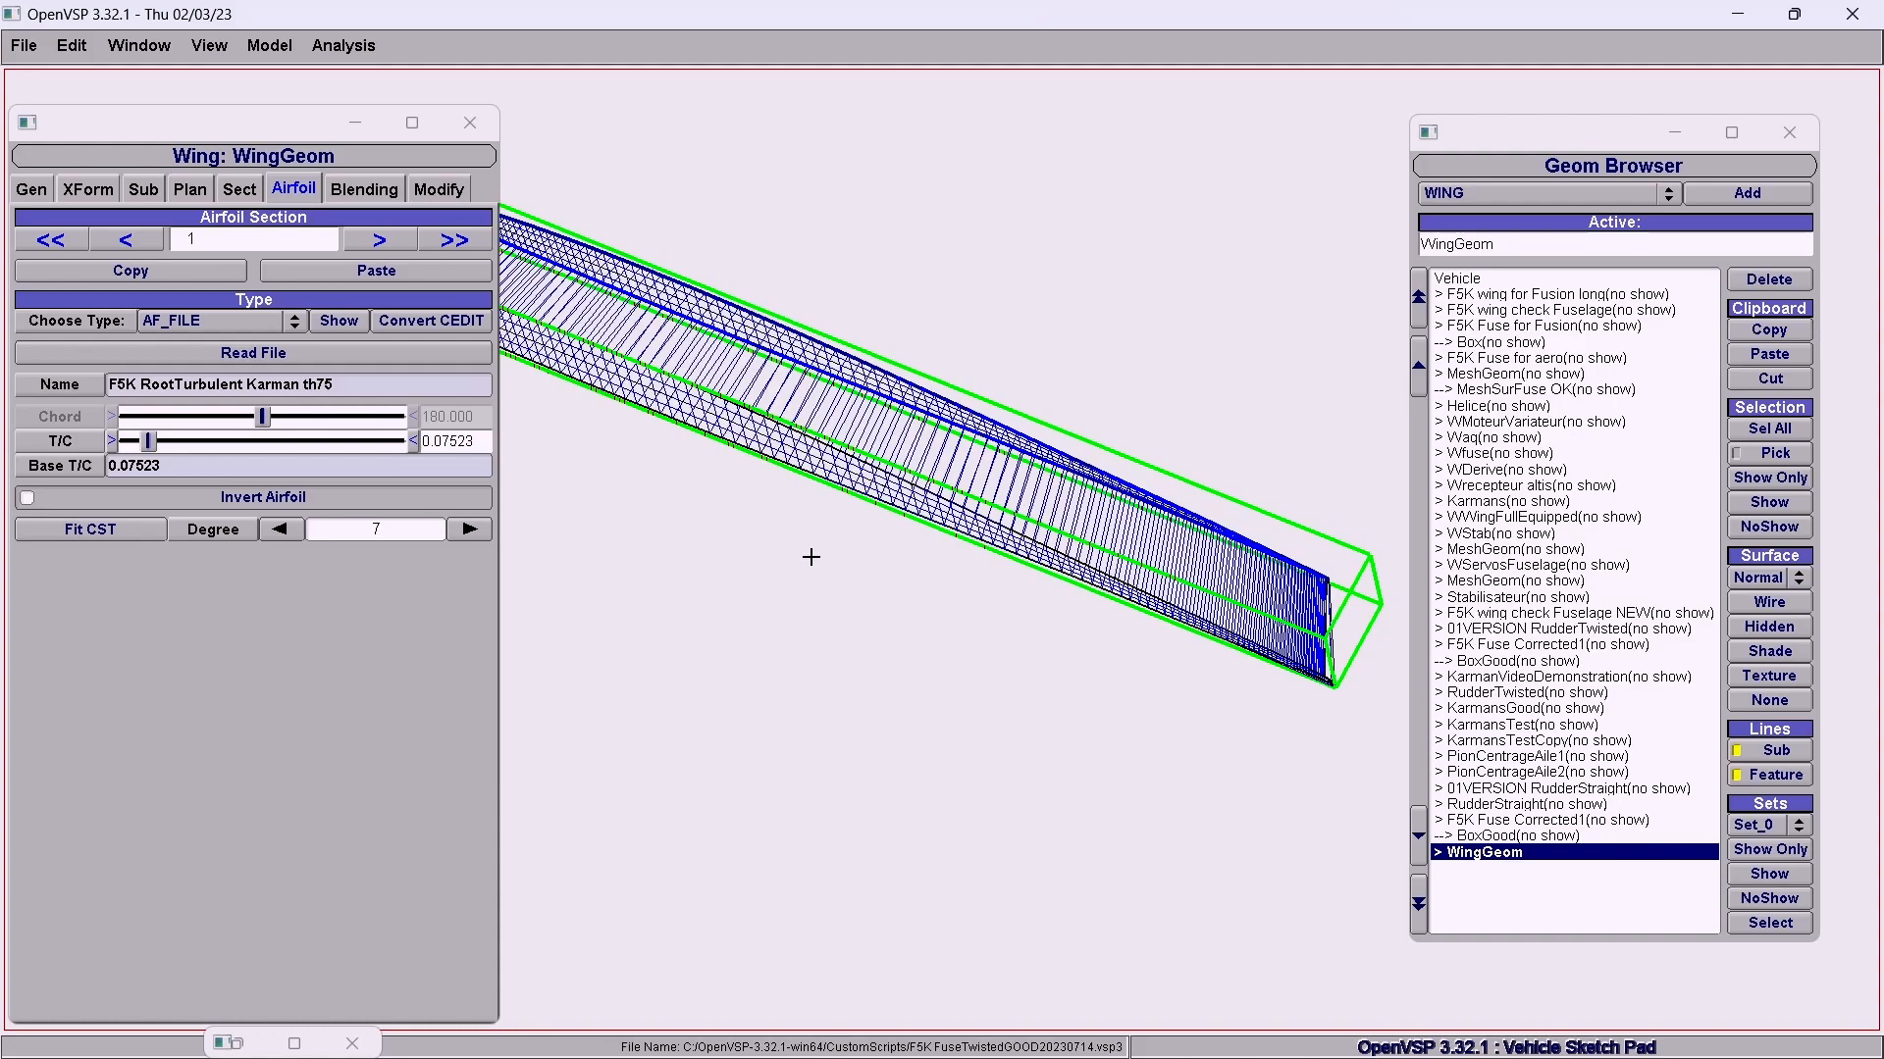
pyautogui.click(1467, 194)
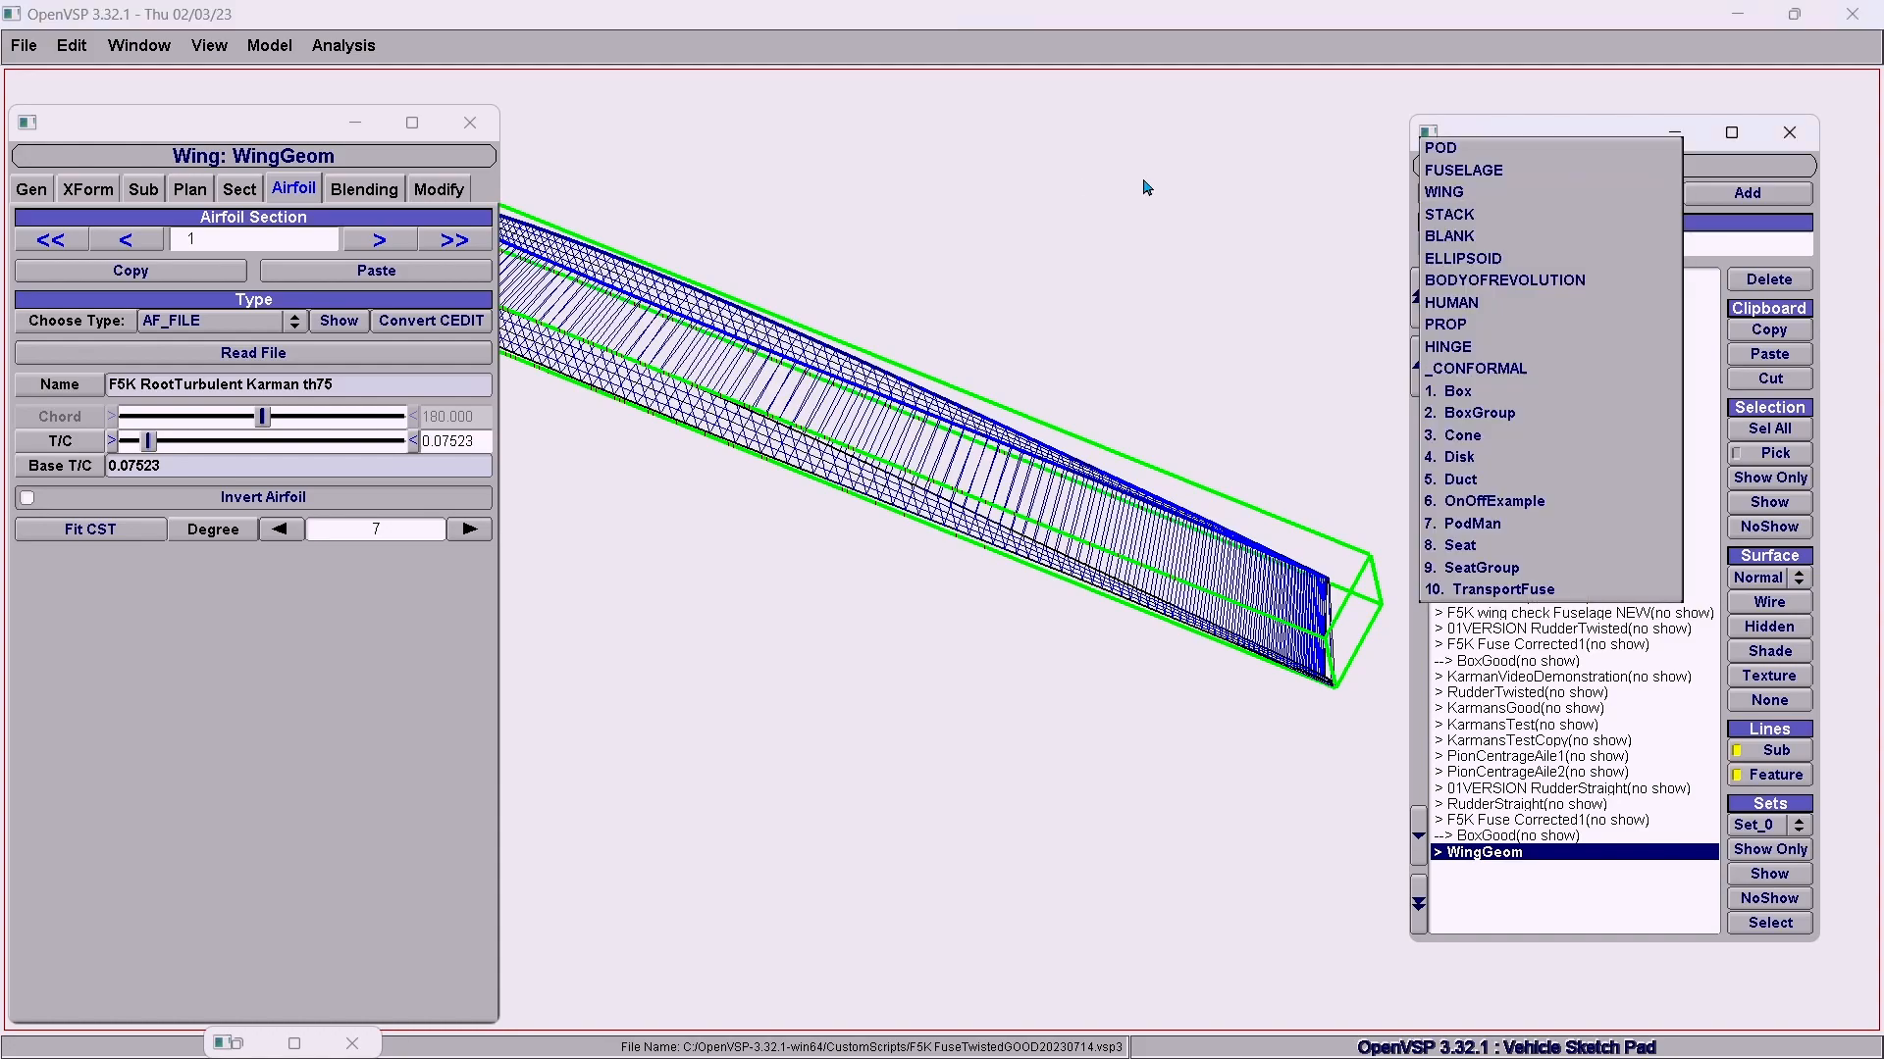
pyautogui.click(1062, 177)
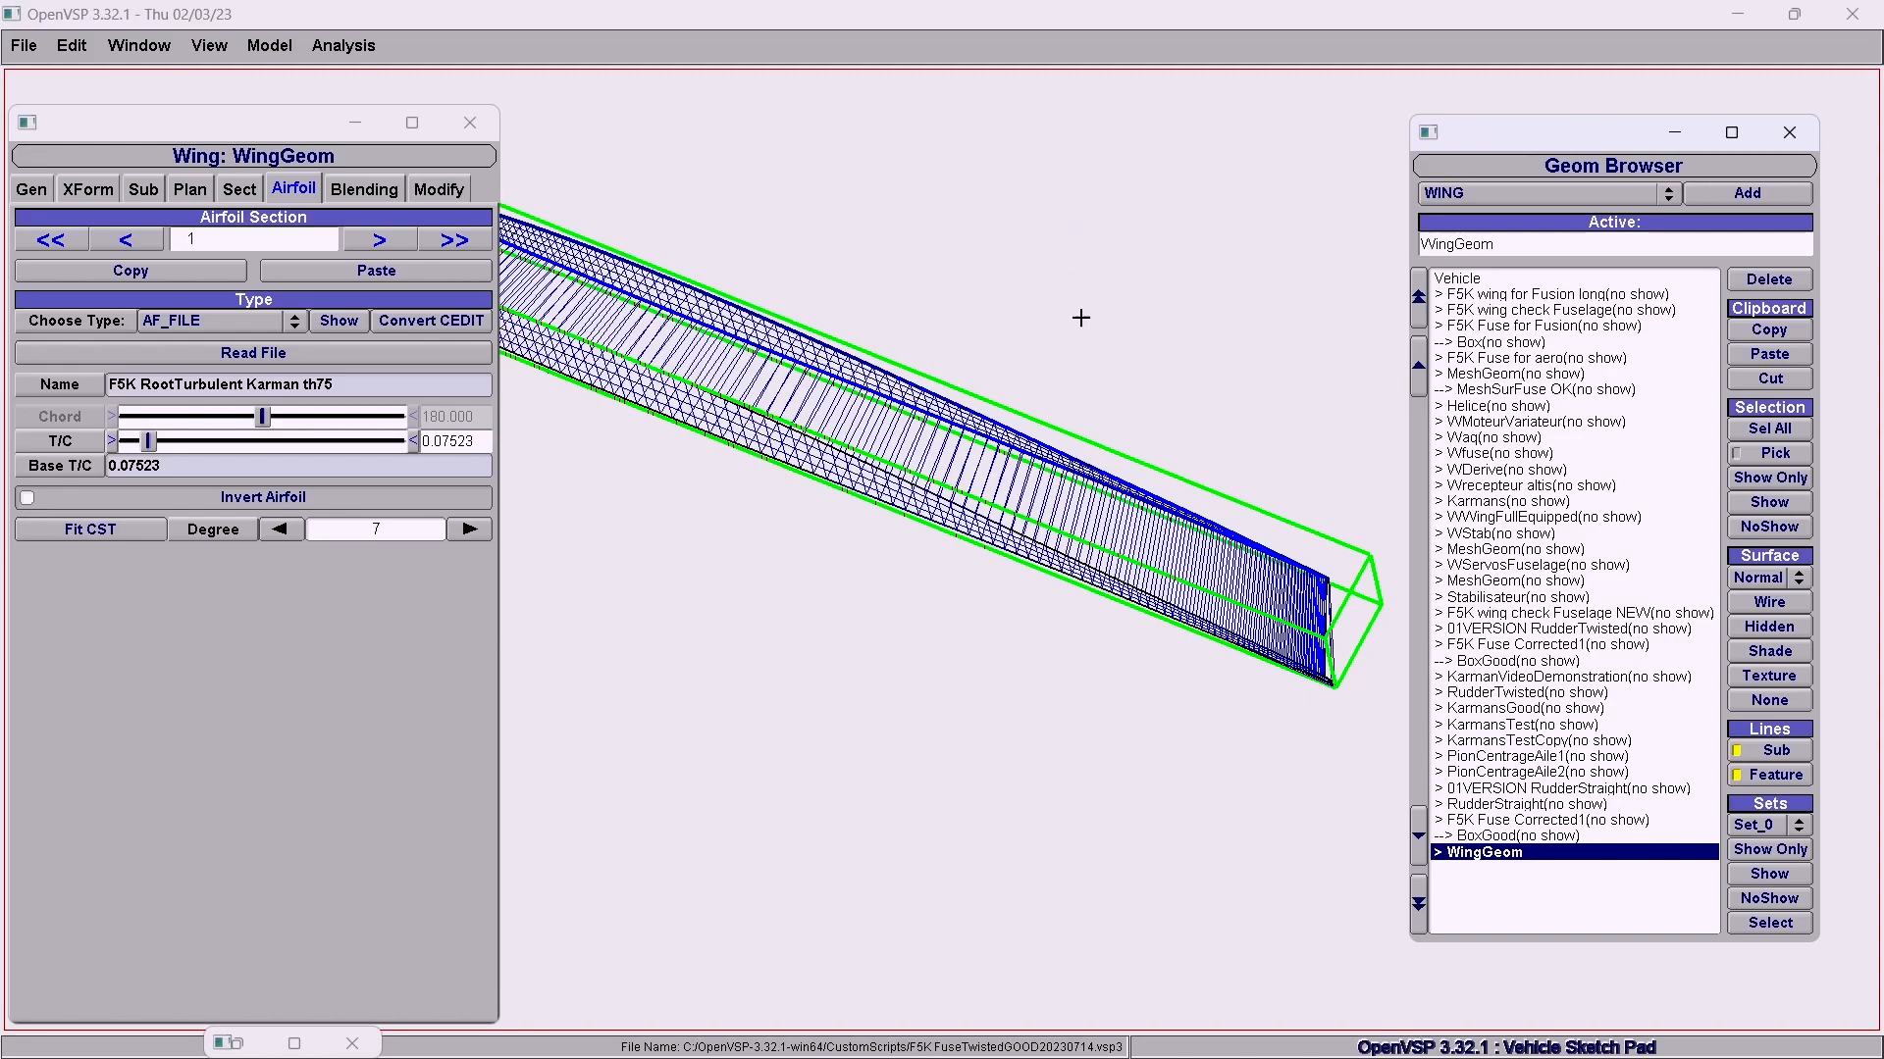
# Display WingGeom as a shaded surface and mirror it with XZ planar symmetry.
pyautogui.click(1803, 651)
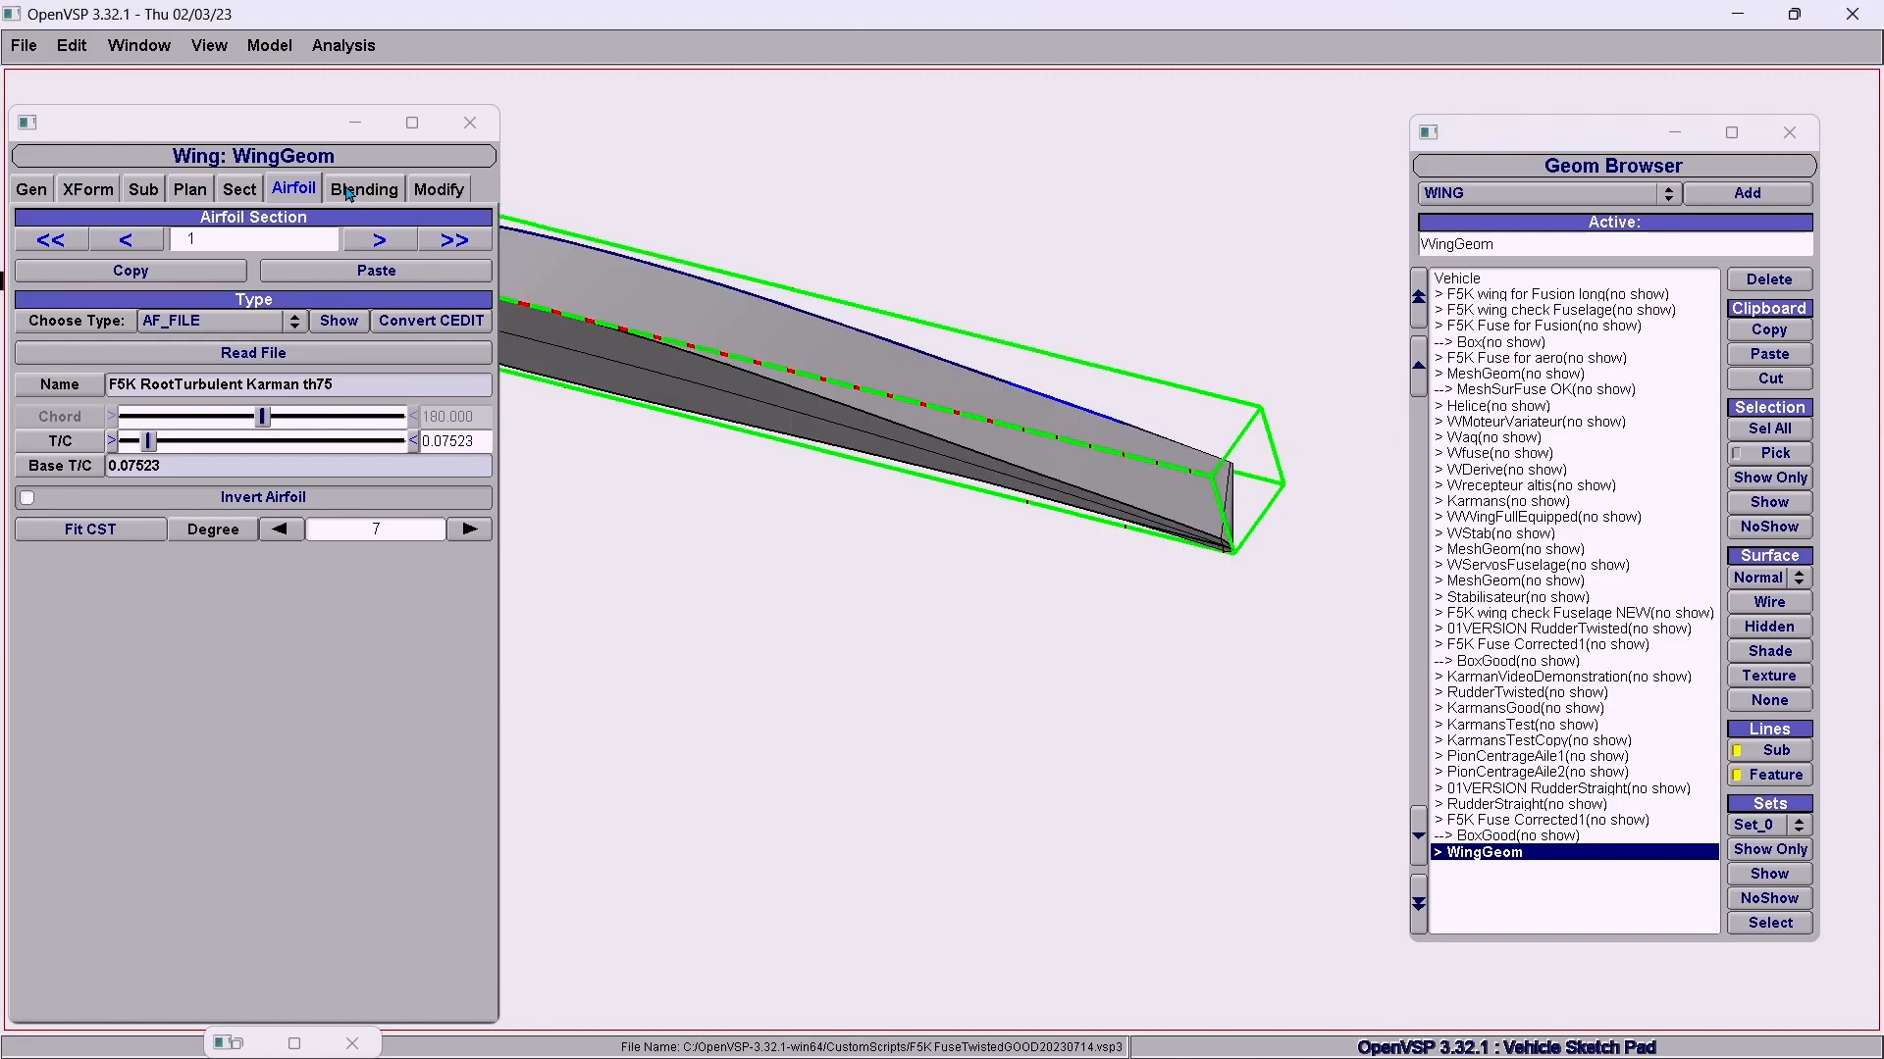
pyautogui.click(137, 241)
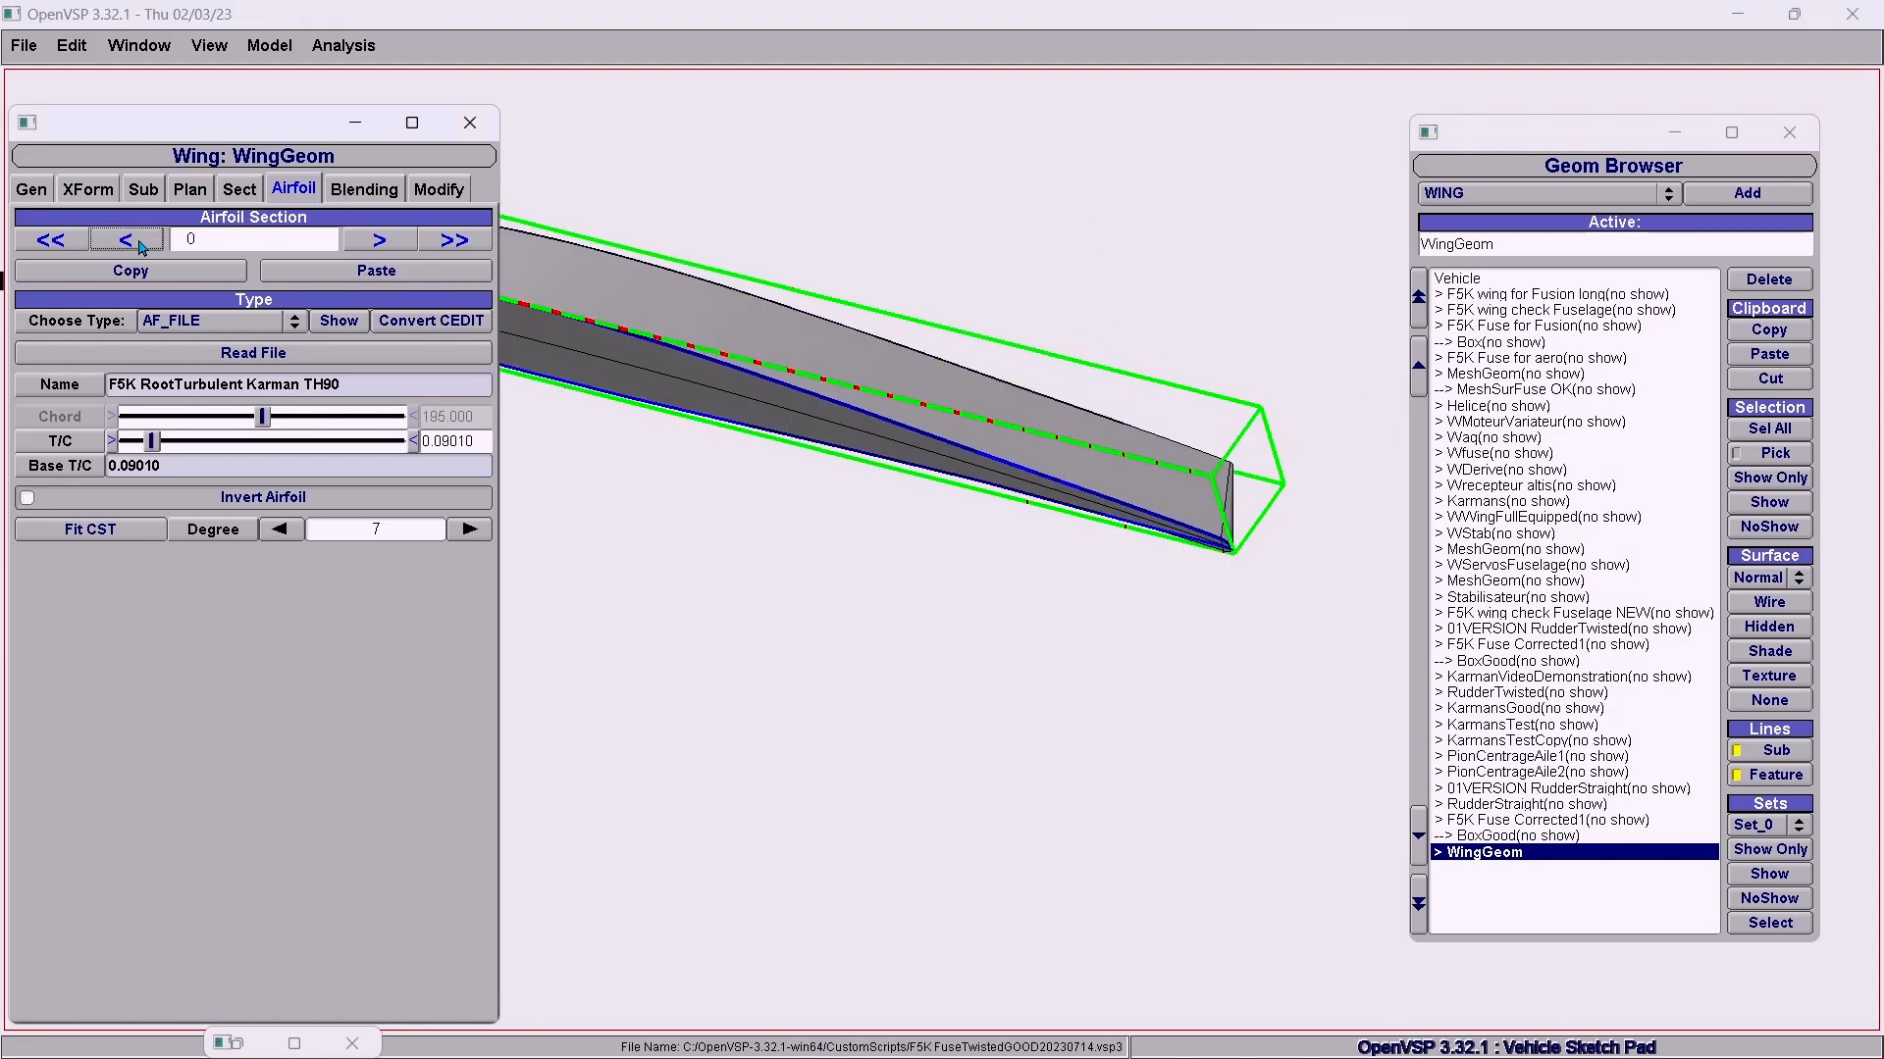
pyautogui.moveTo(841, 500); pyautogui.dragTo(518, 397)
pyautogui.click(83, 190)
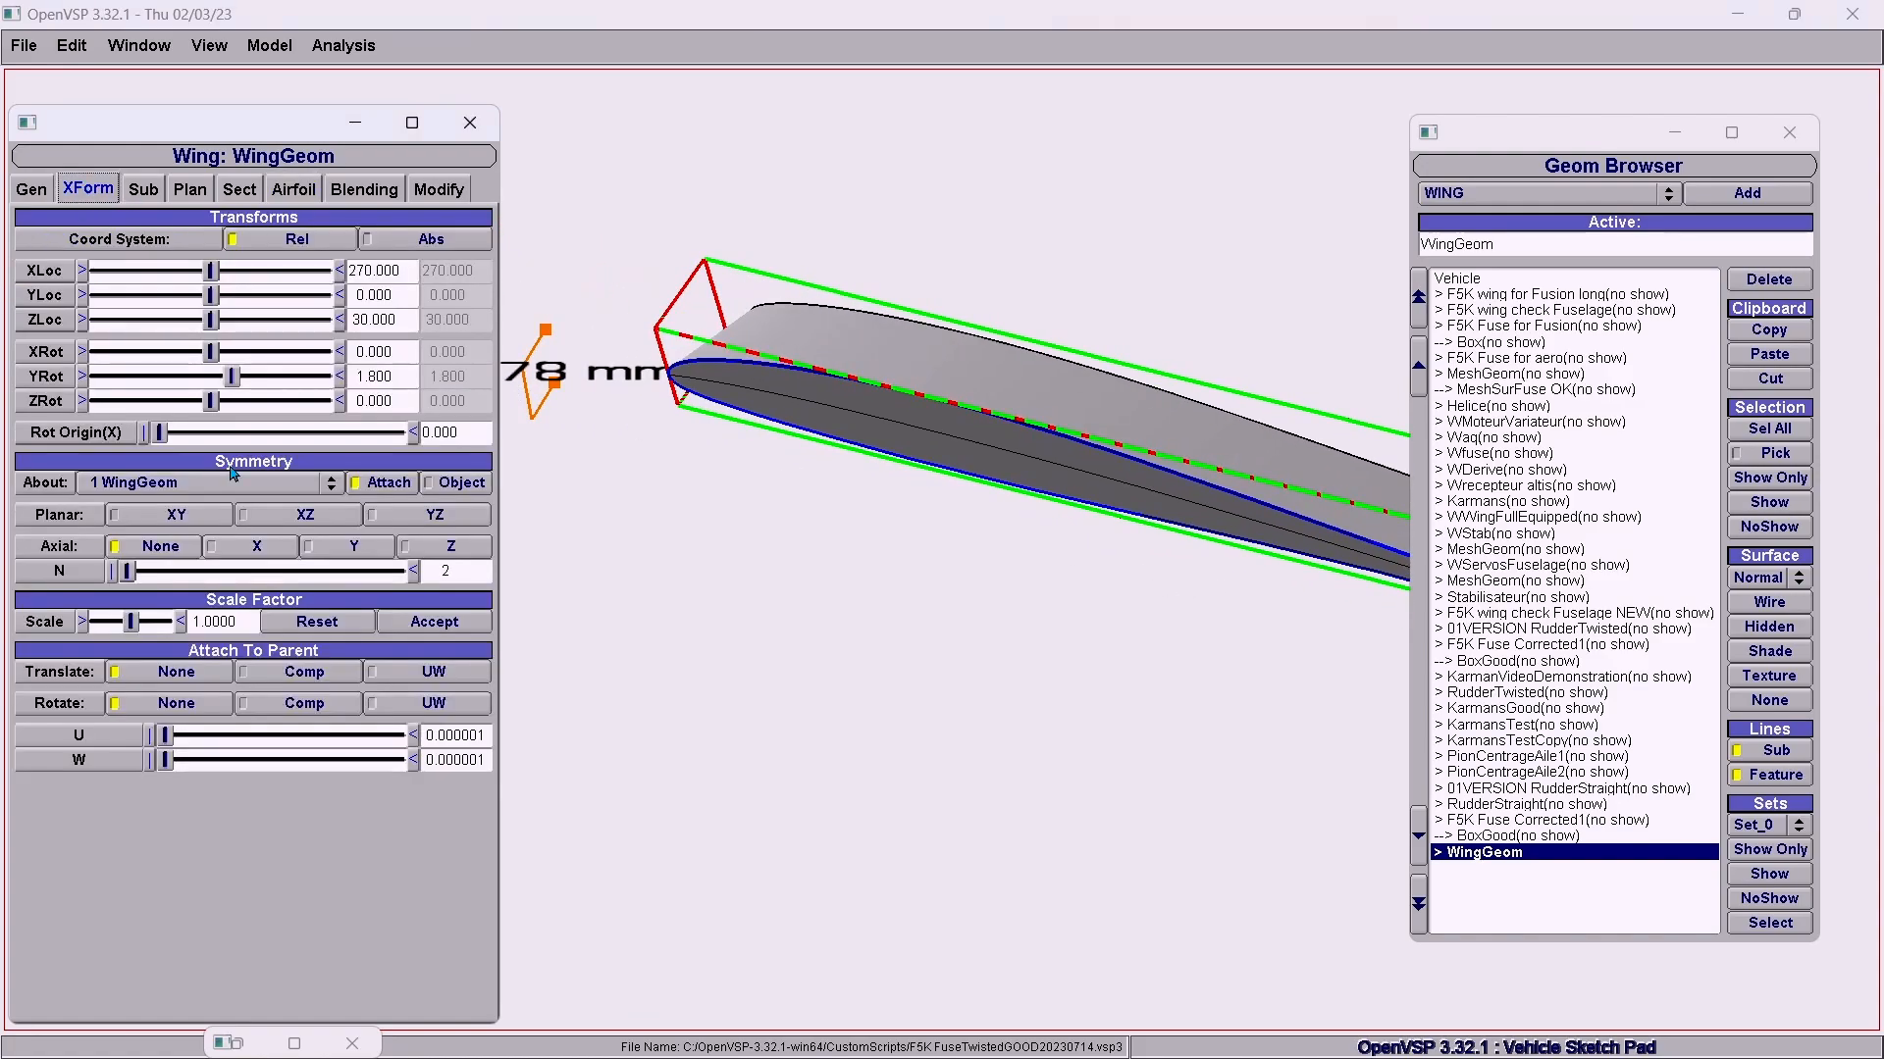
pyautogui.click(269, 522)
pyautogui.moveTo(781, 583); pyautogui.dragTo(631, 651, button='right')
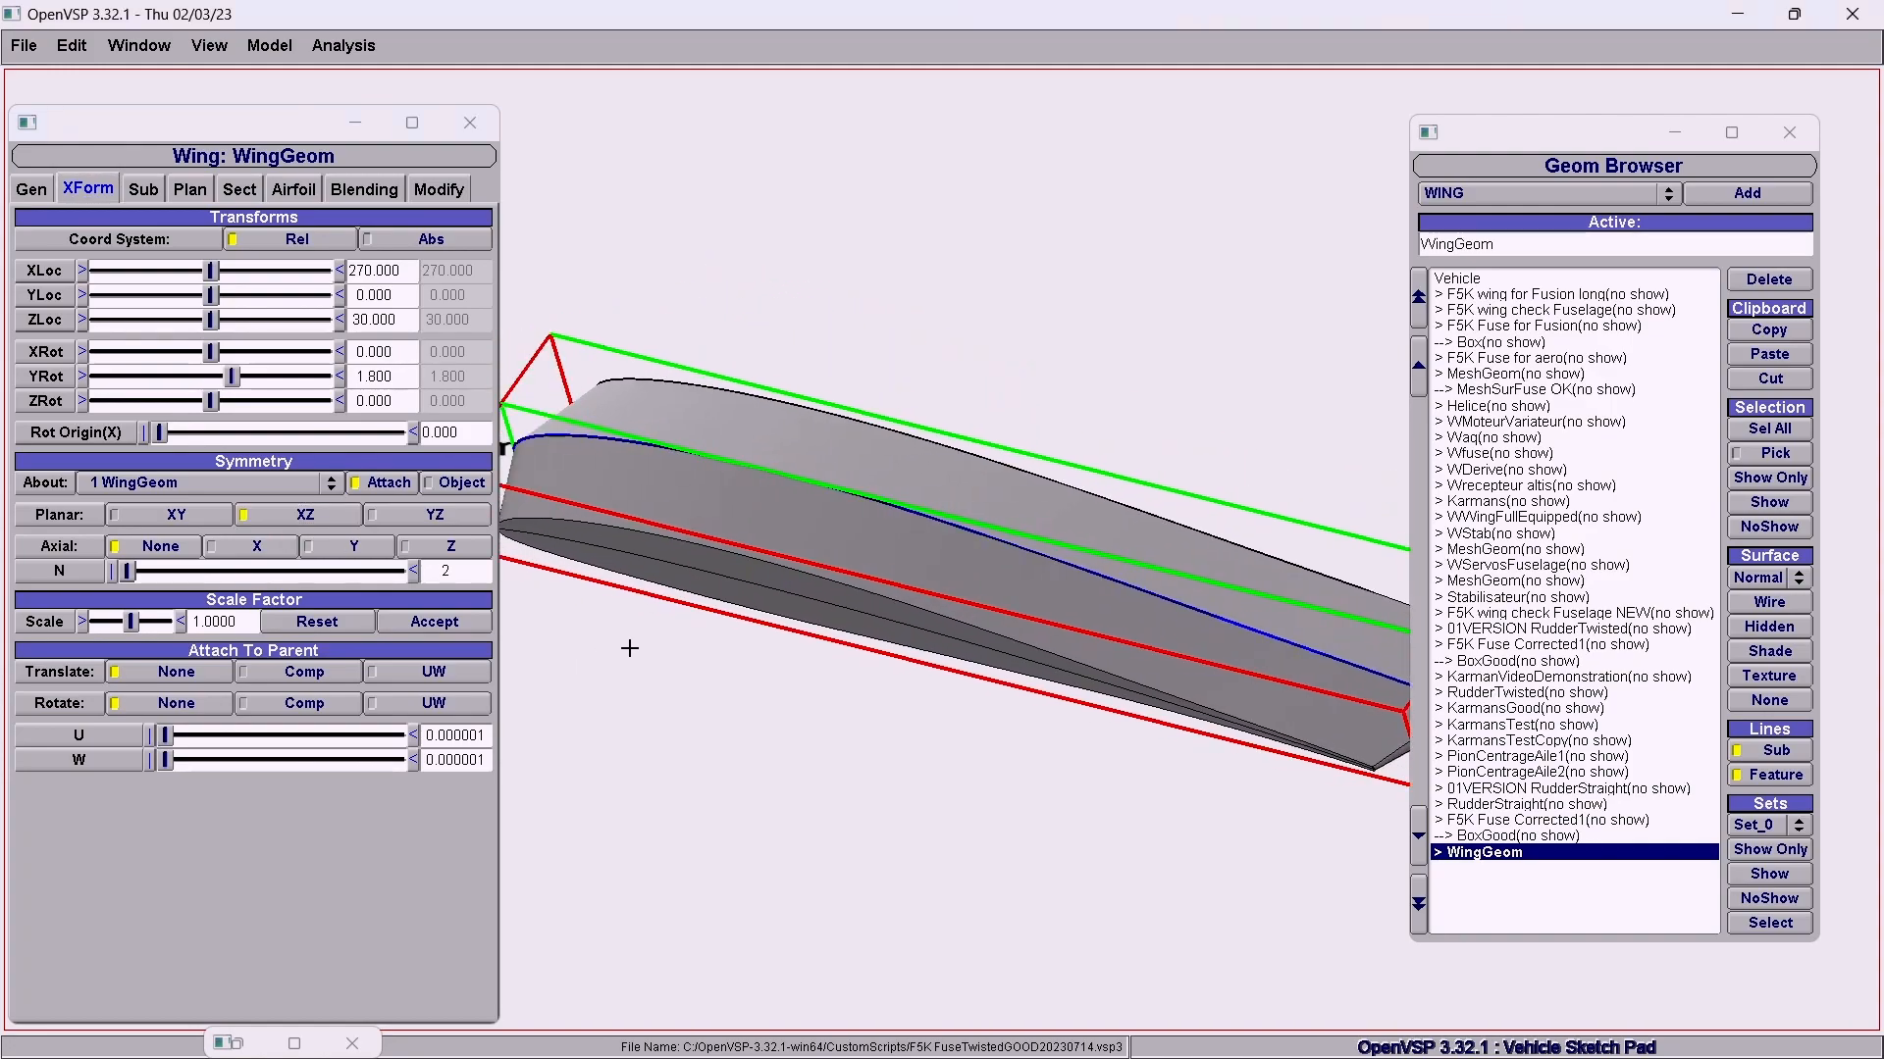
pyautogui.moveTo(1090, 632); pyautogui.dragTo(1152, 703, button='right')
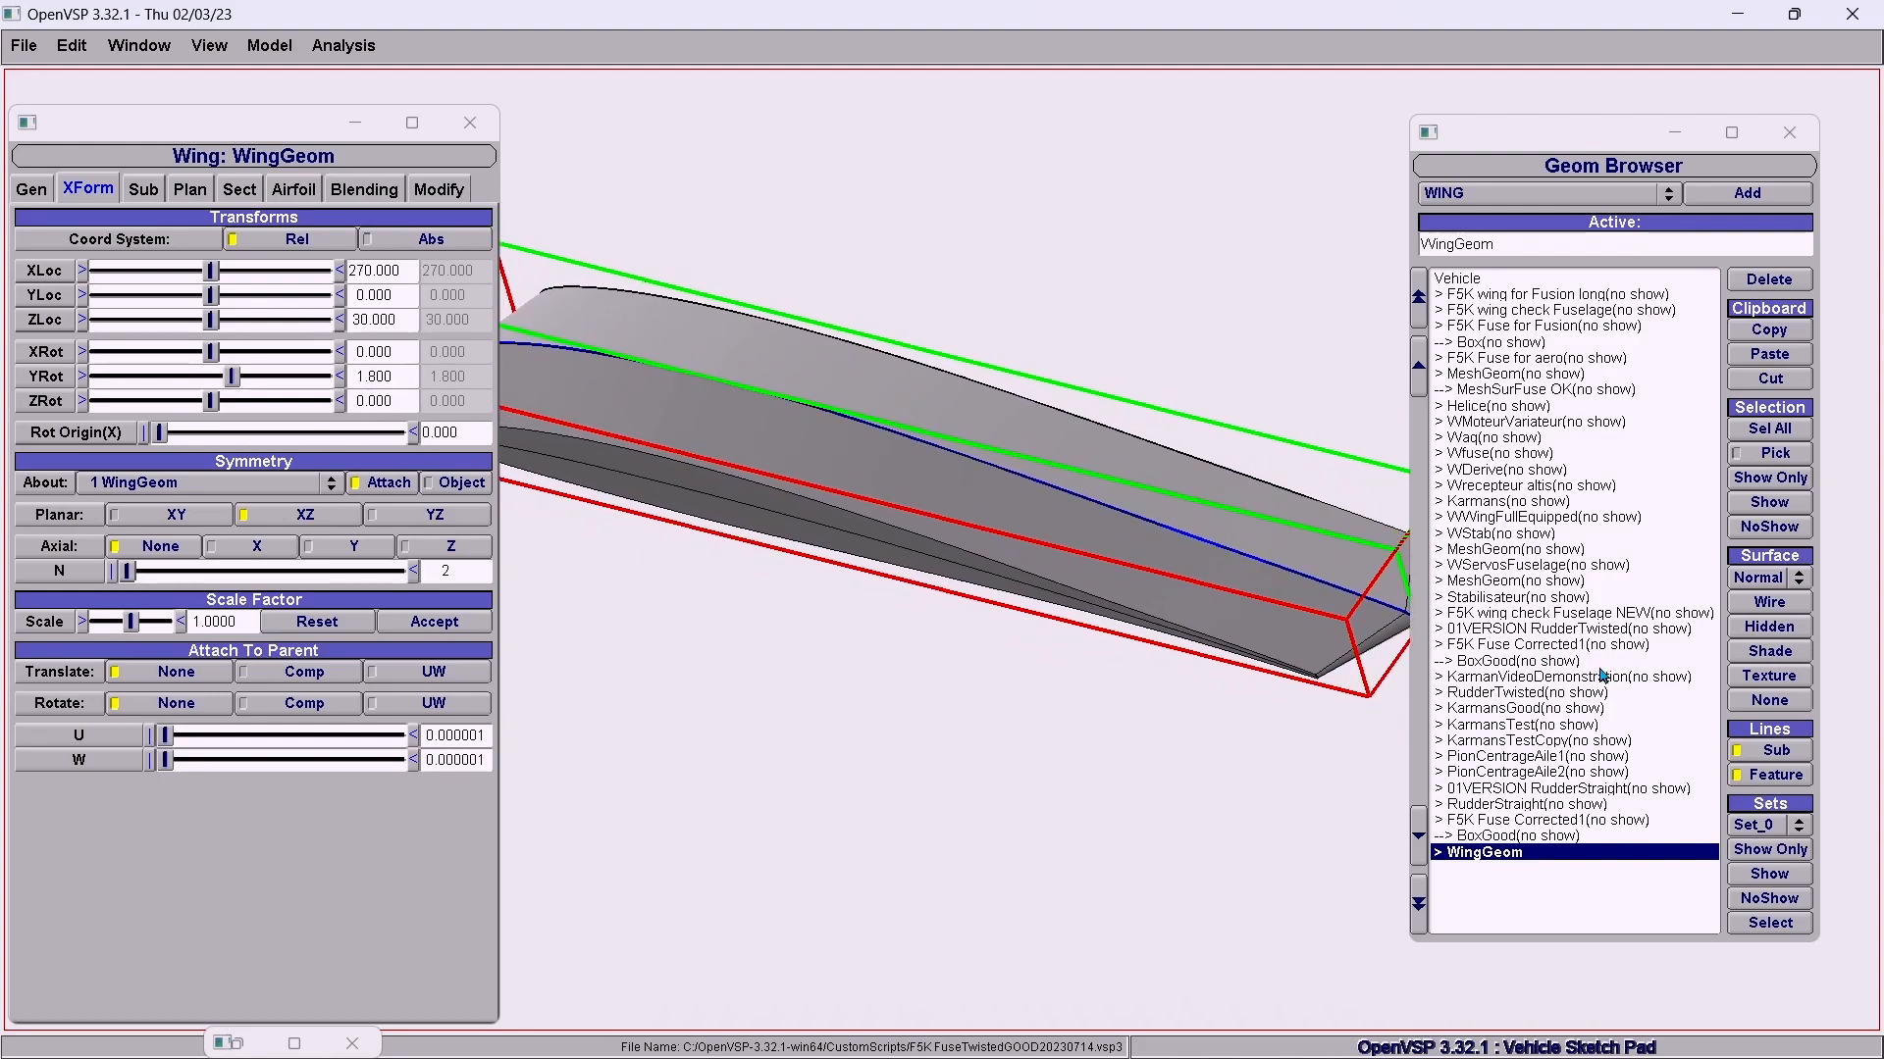
# Show the F5K Fuse Corrected1 fuselage together with WingGeom and set WingGeom's ZLoc to 3.
pyautogui.click(1521, 648)
pyautogui.click(1781, 504)
pyautogui.moveTo(993, 667); pyautogui.dragTo(1032, 762, button='right')
pyautogui.moveTo(1031, 762); pyautogui.dragTo(937, 942)
pyautogui.moveTo(938, 942); pyautogui.dragTo(1034, 576, button='right')
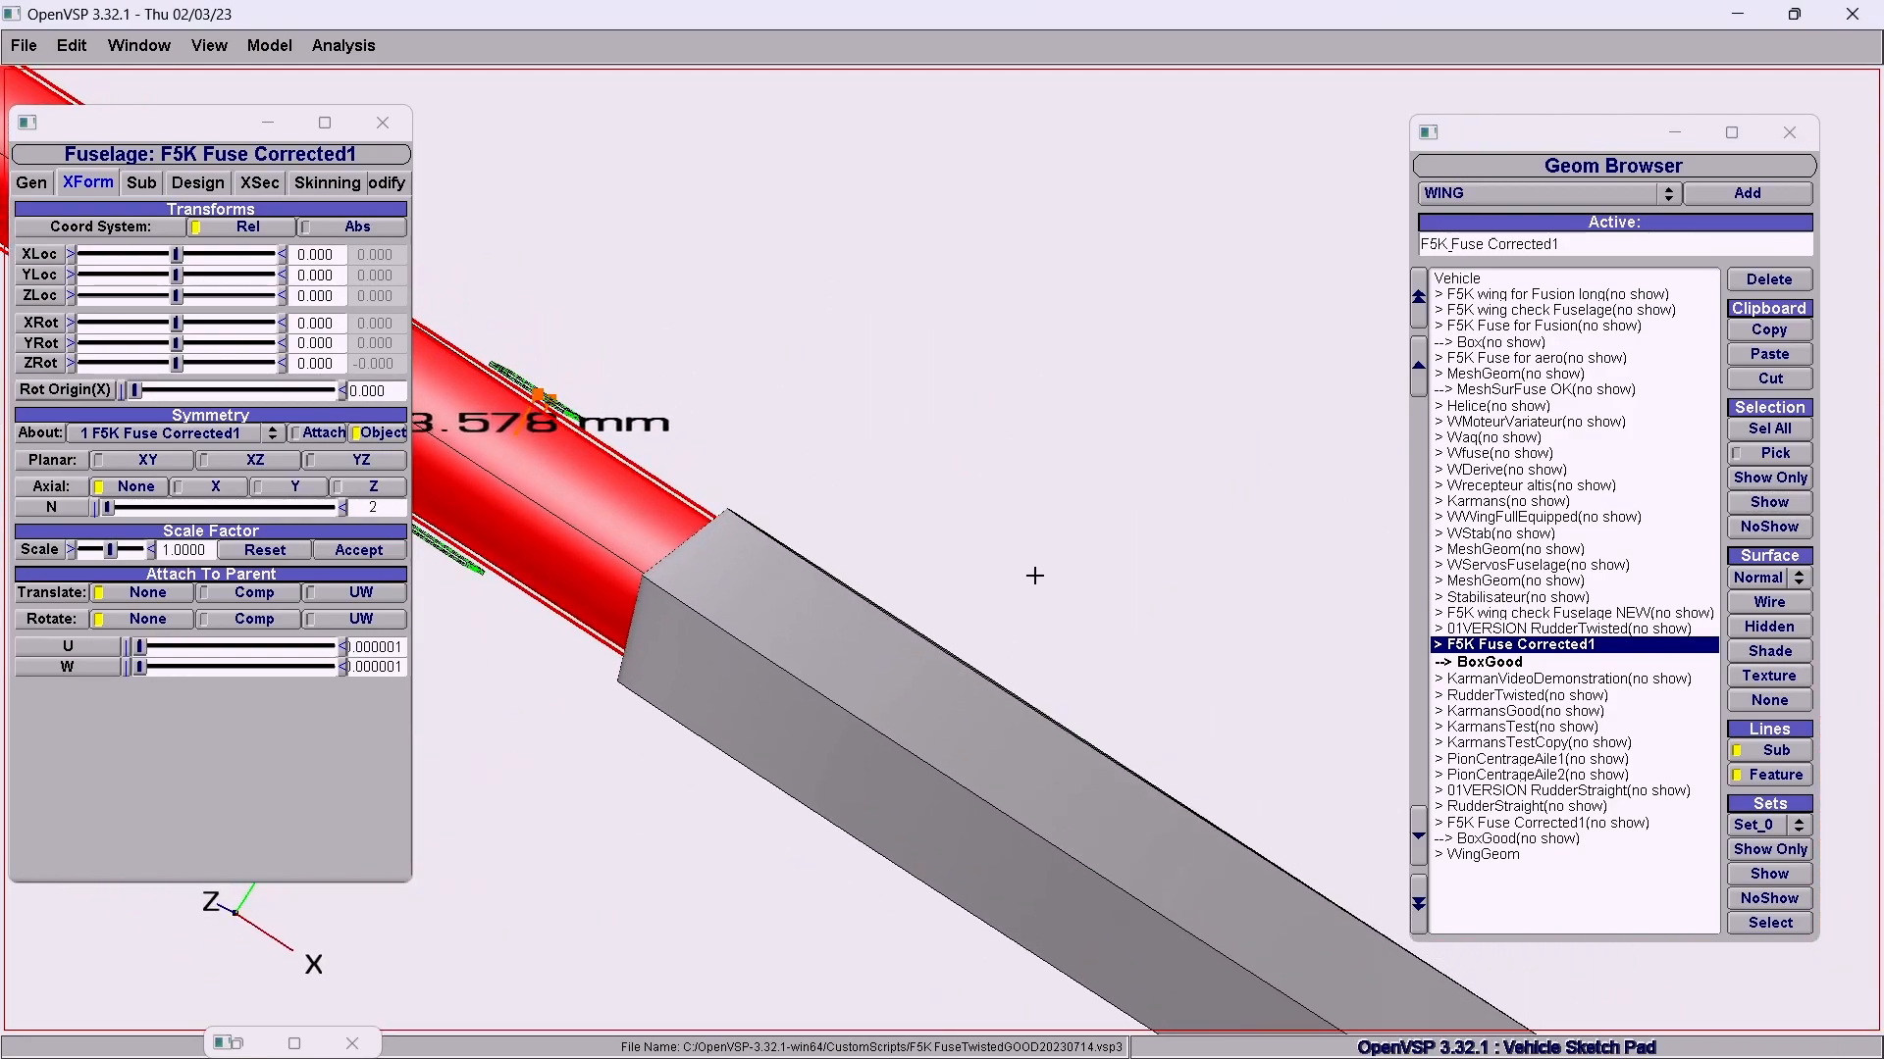
pyautogui.moveTo(1034, 575); pyautogui.dragTo(824, 728)
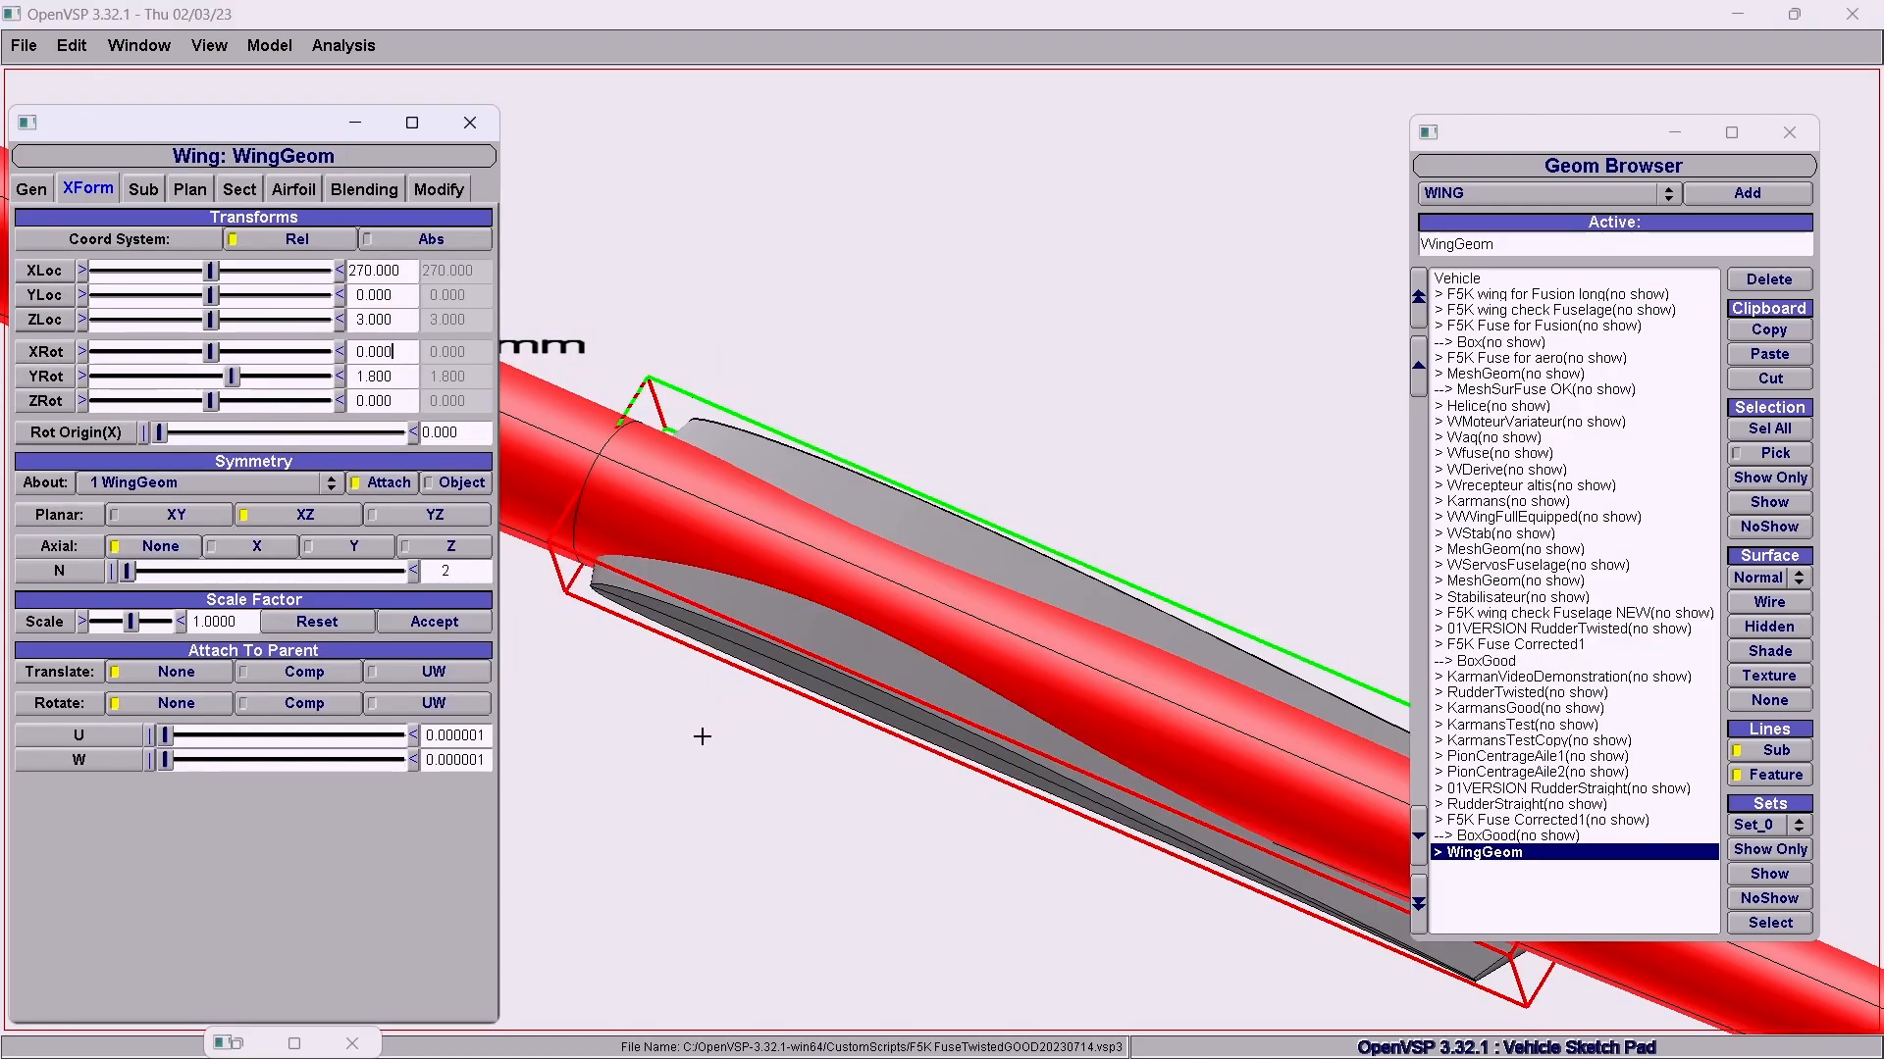
# Examine from the side and above how the mirrored WingGeom sits against the fuselage.
pyautogui.moveTo(719, 769); pyautogui.dragTo(853, 610)
pyautogui.scroll(-5, 846, 519)
pyautogui.scroll(8, 846, 519)
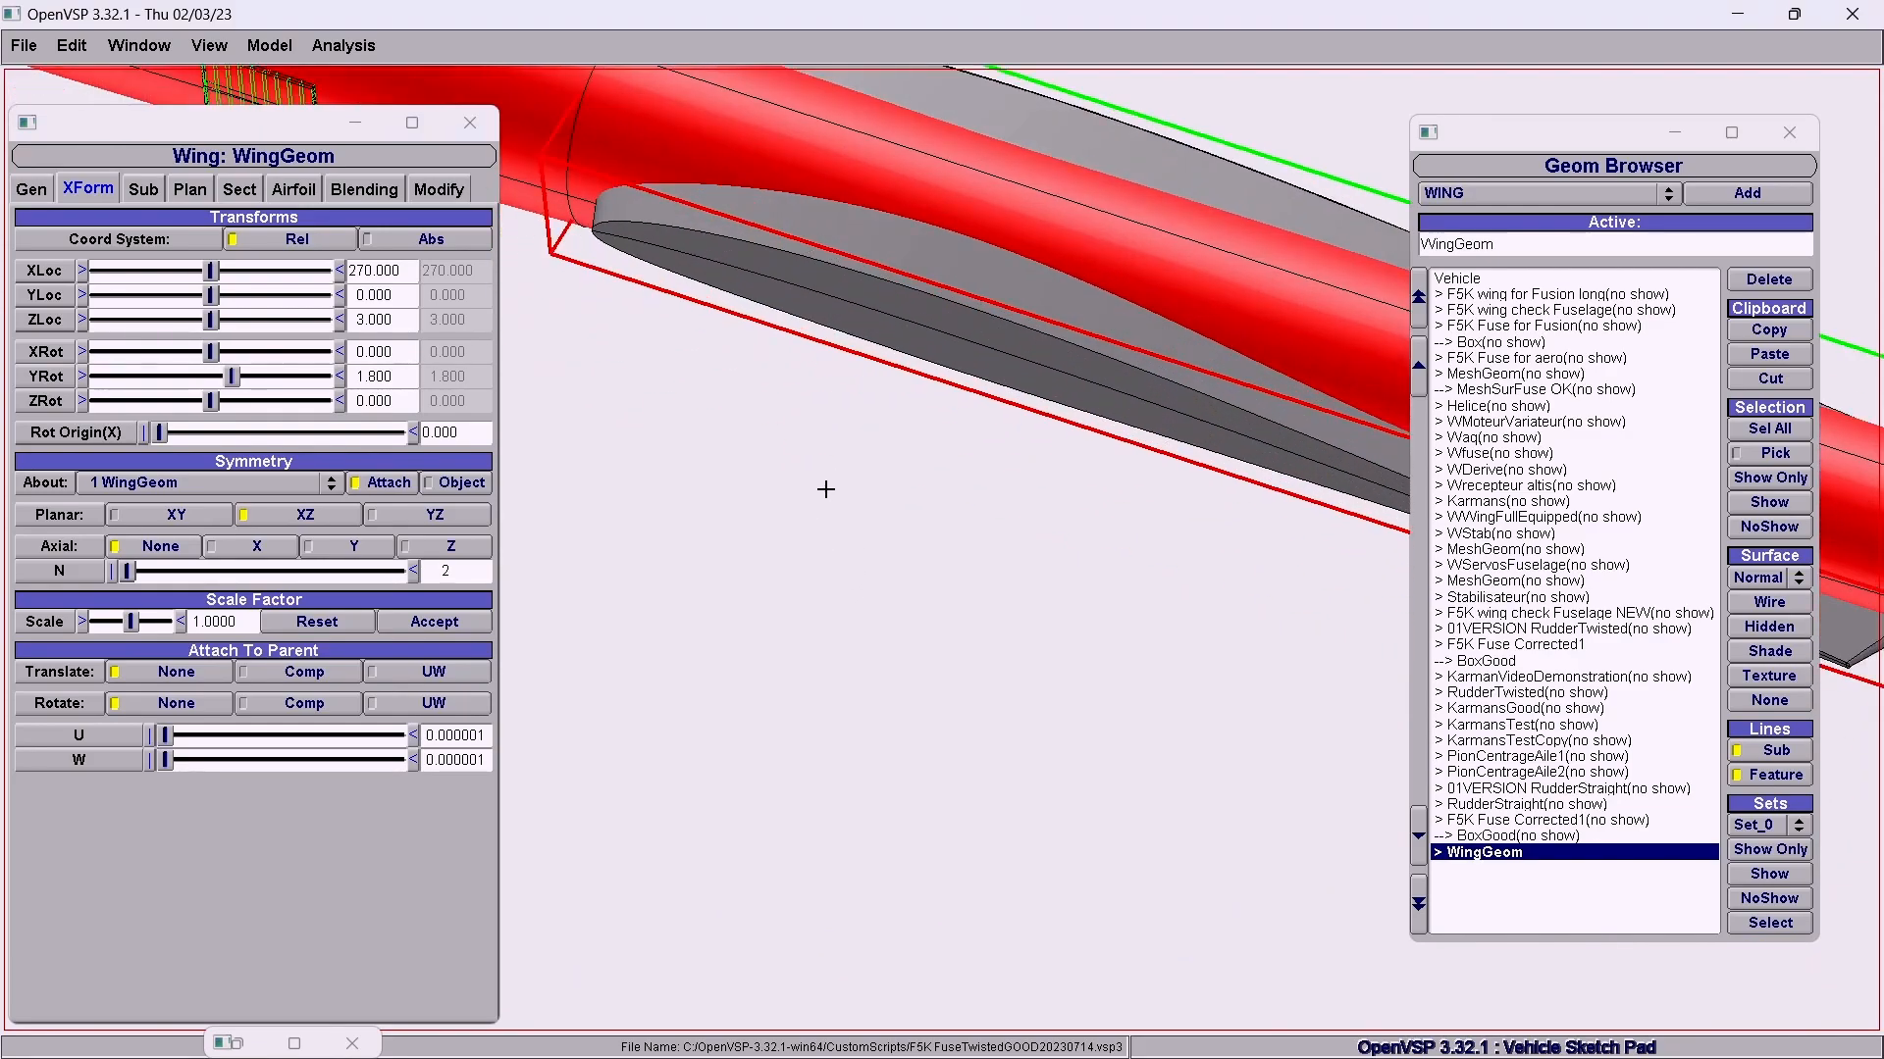
pyautogui.moveTo(808, 775); pyautogui.dragTo(925, 453)
pyautogui.moveTo(926, 453); pyautogui.dragTo(828, 702, button='right')
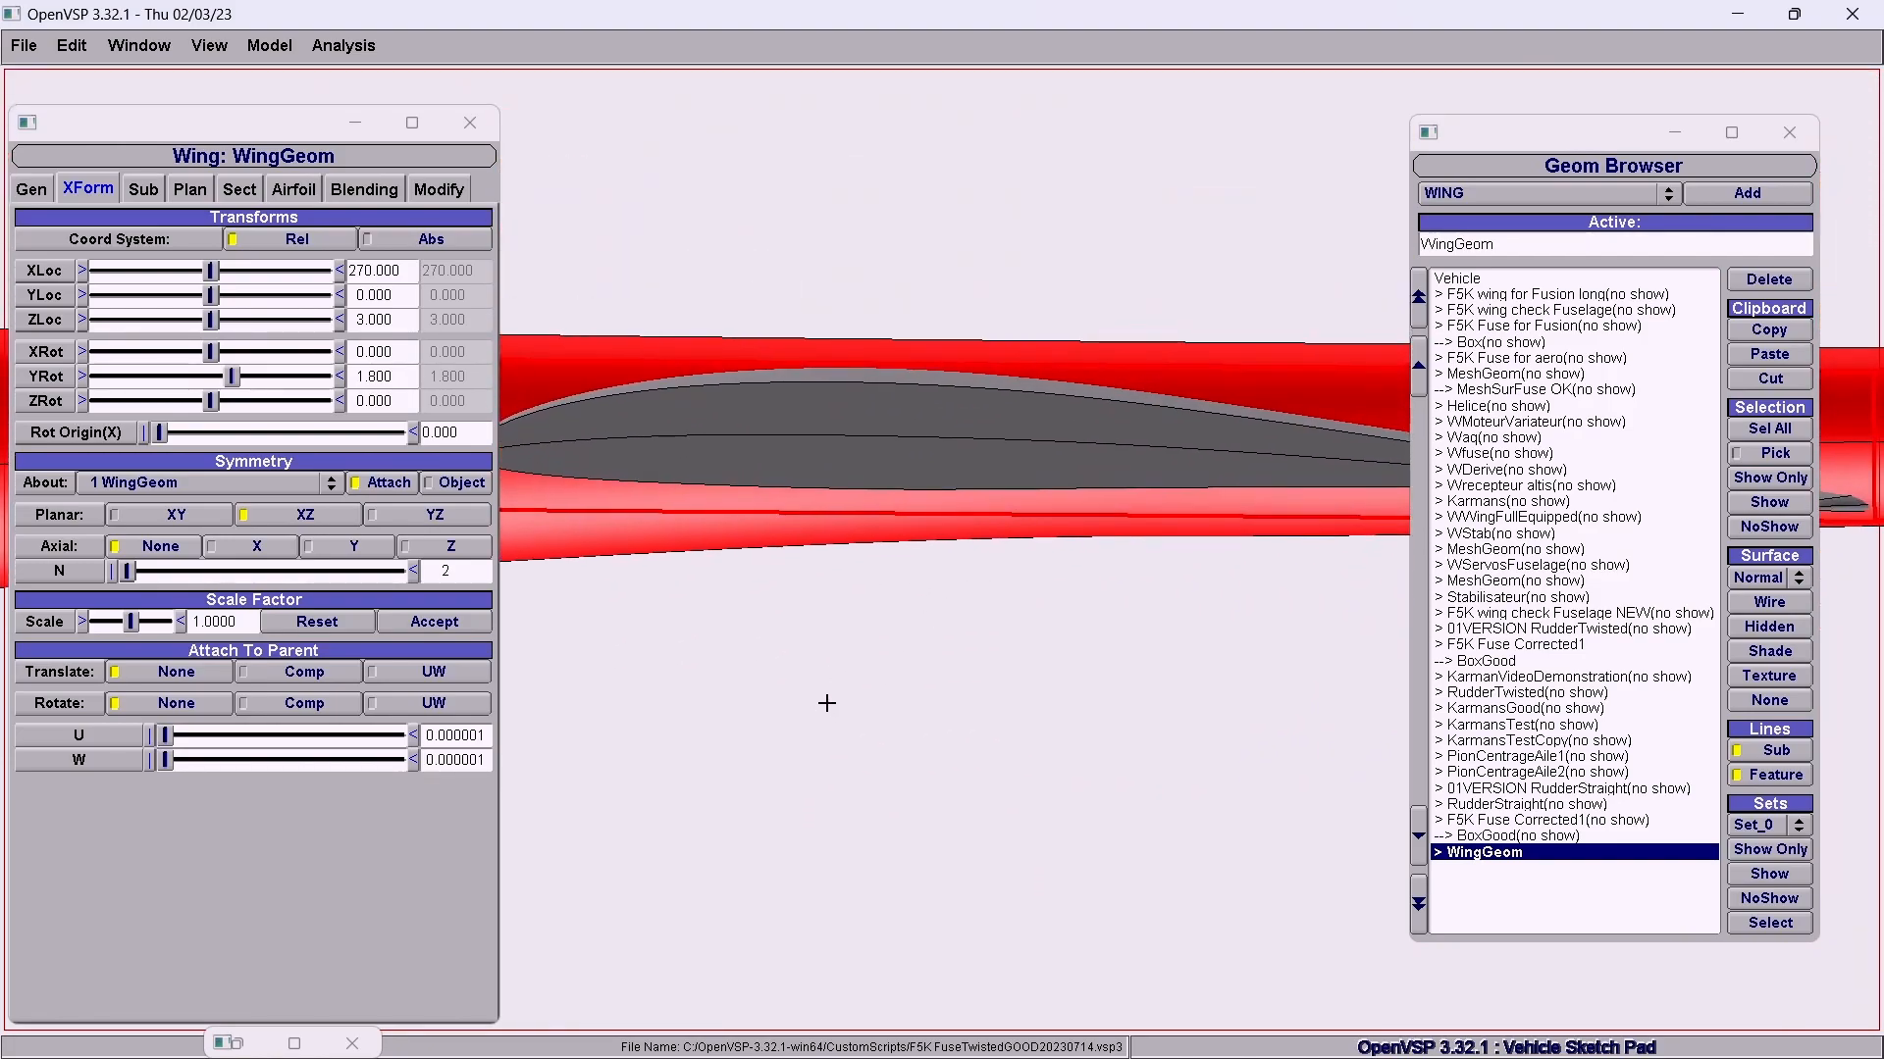
pyautogui.moveTo(594, 539); pyautogui.dragTo(594, 718, button='right')
pyautogui.scroll(3, 668, 741)
pyautogui.scroll(-4, 689, 736)
pyautogui.moveTo(690, 736); pyautogui.dragTo(843, 519)
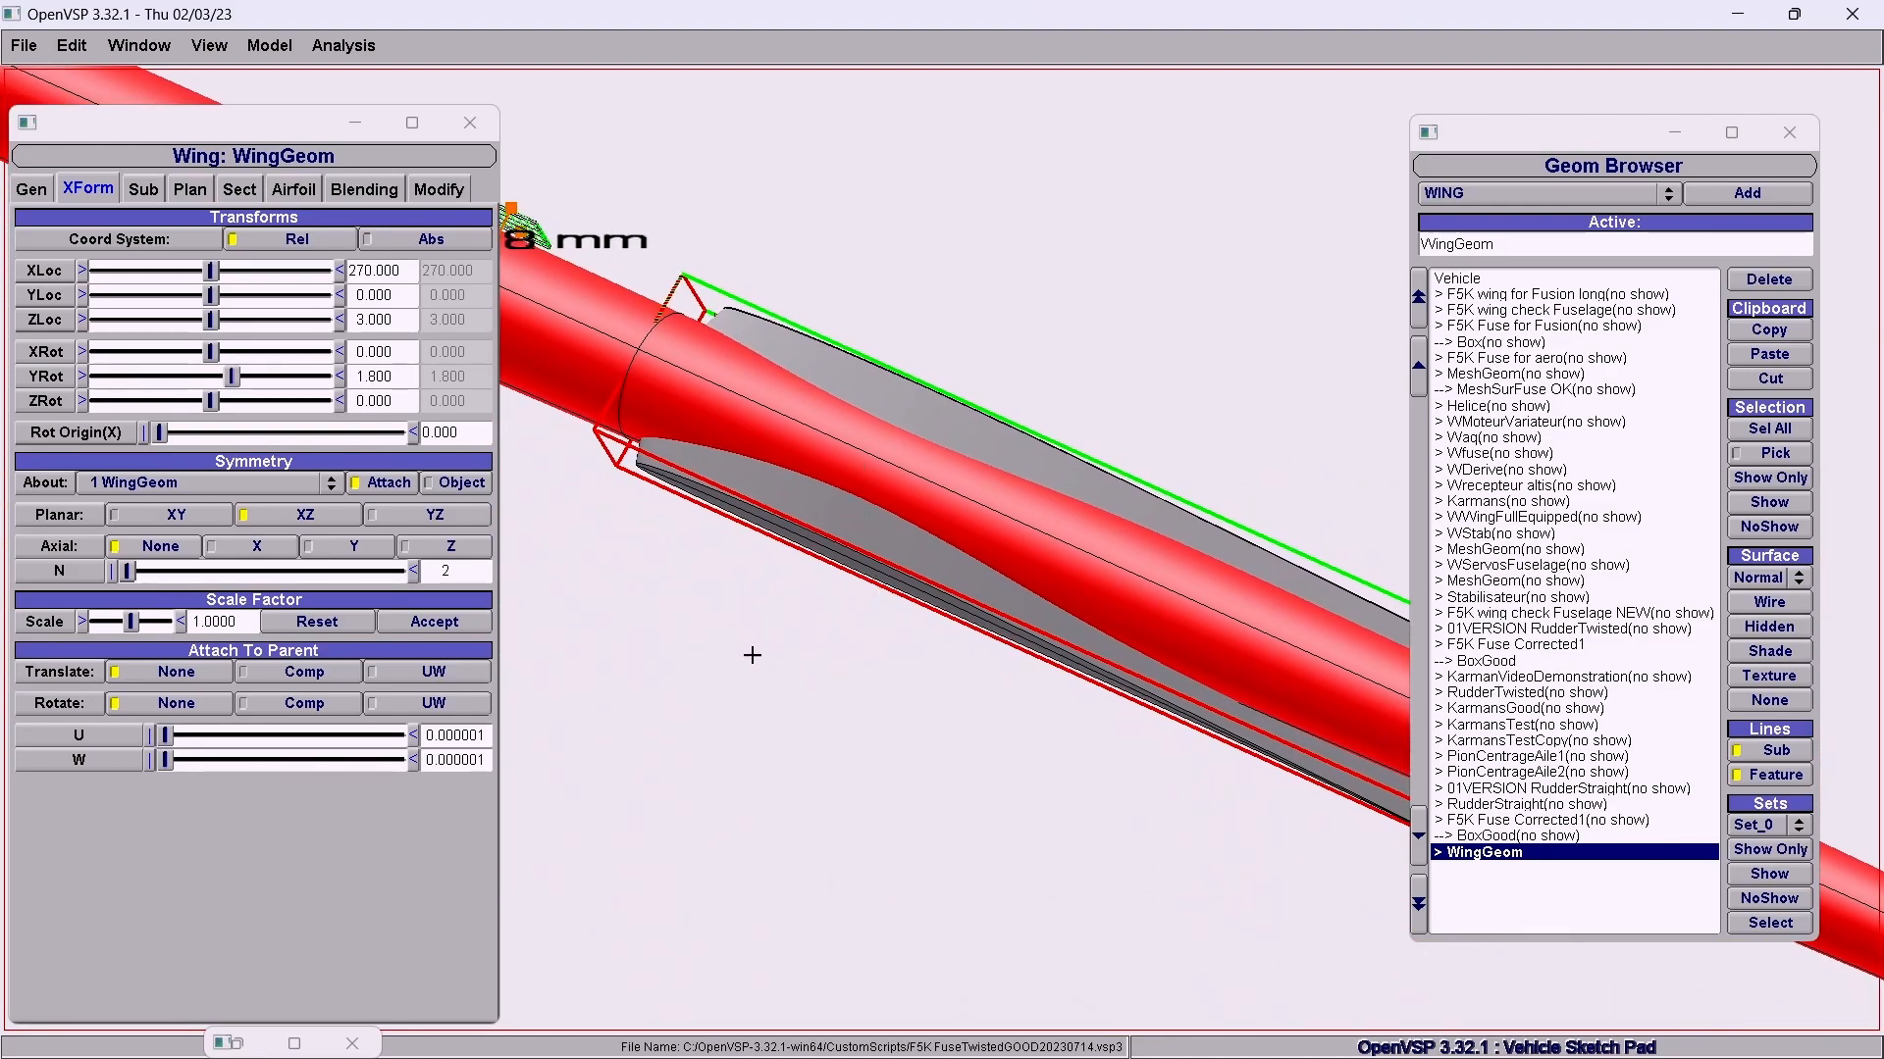
pyautogui.moveTo(723, 572); pyautogui.dragTo(569, 597, button='right')
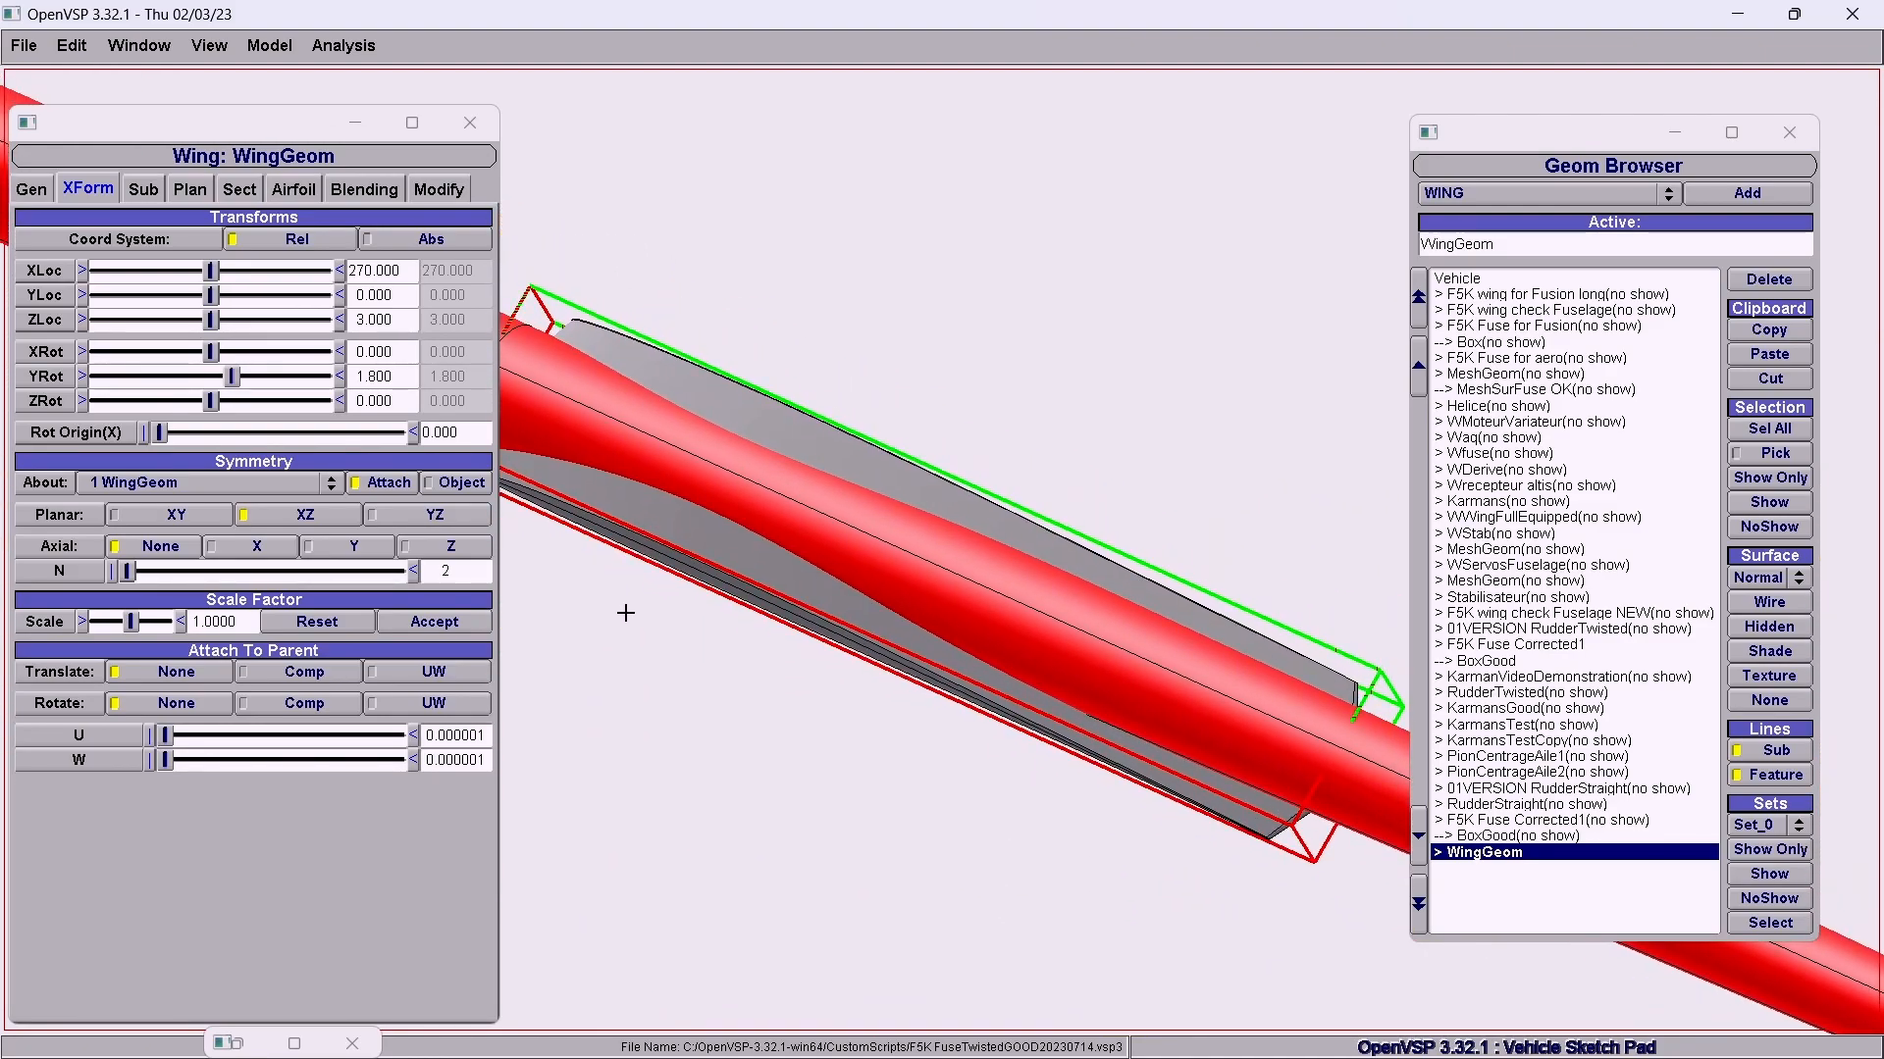
pyautogui.moveTo(633, 631); pyautogui.dragTo(772, 594)
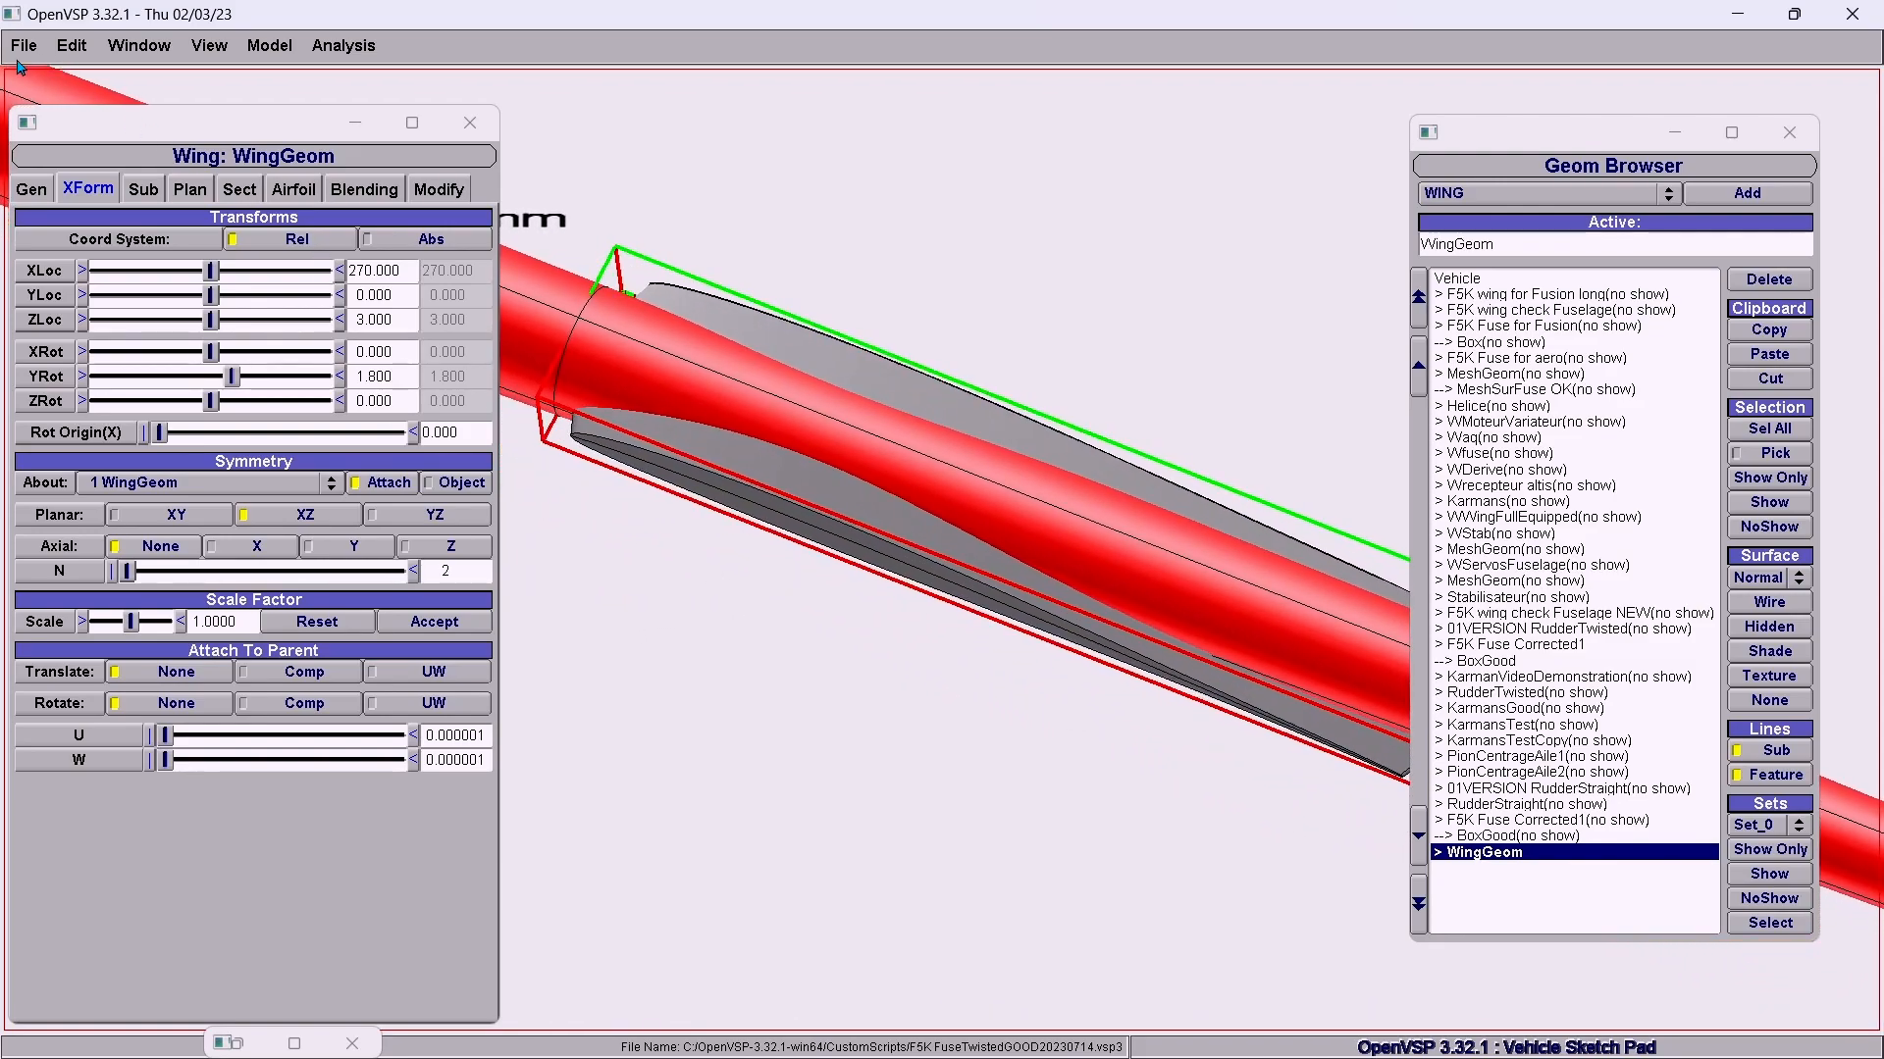
# Review the Trimmed Surfaces wake and export output settings, minimize that window, and inspect where WingGeom meets the fuselage.
pyautogui.click(336, 46)
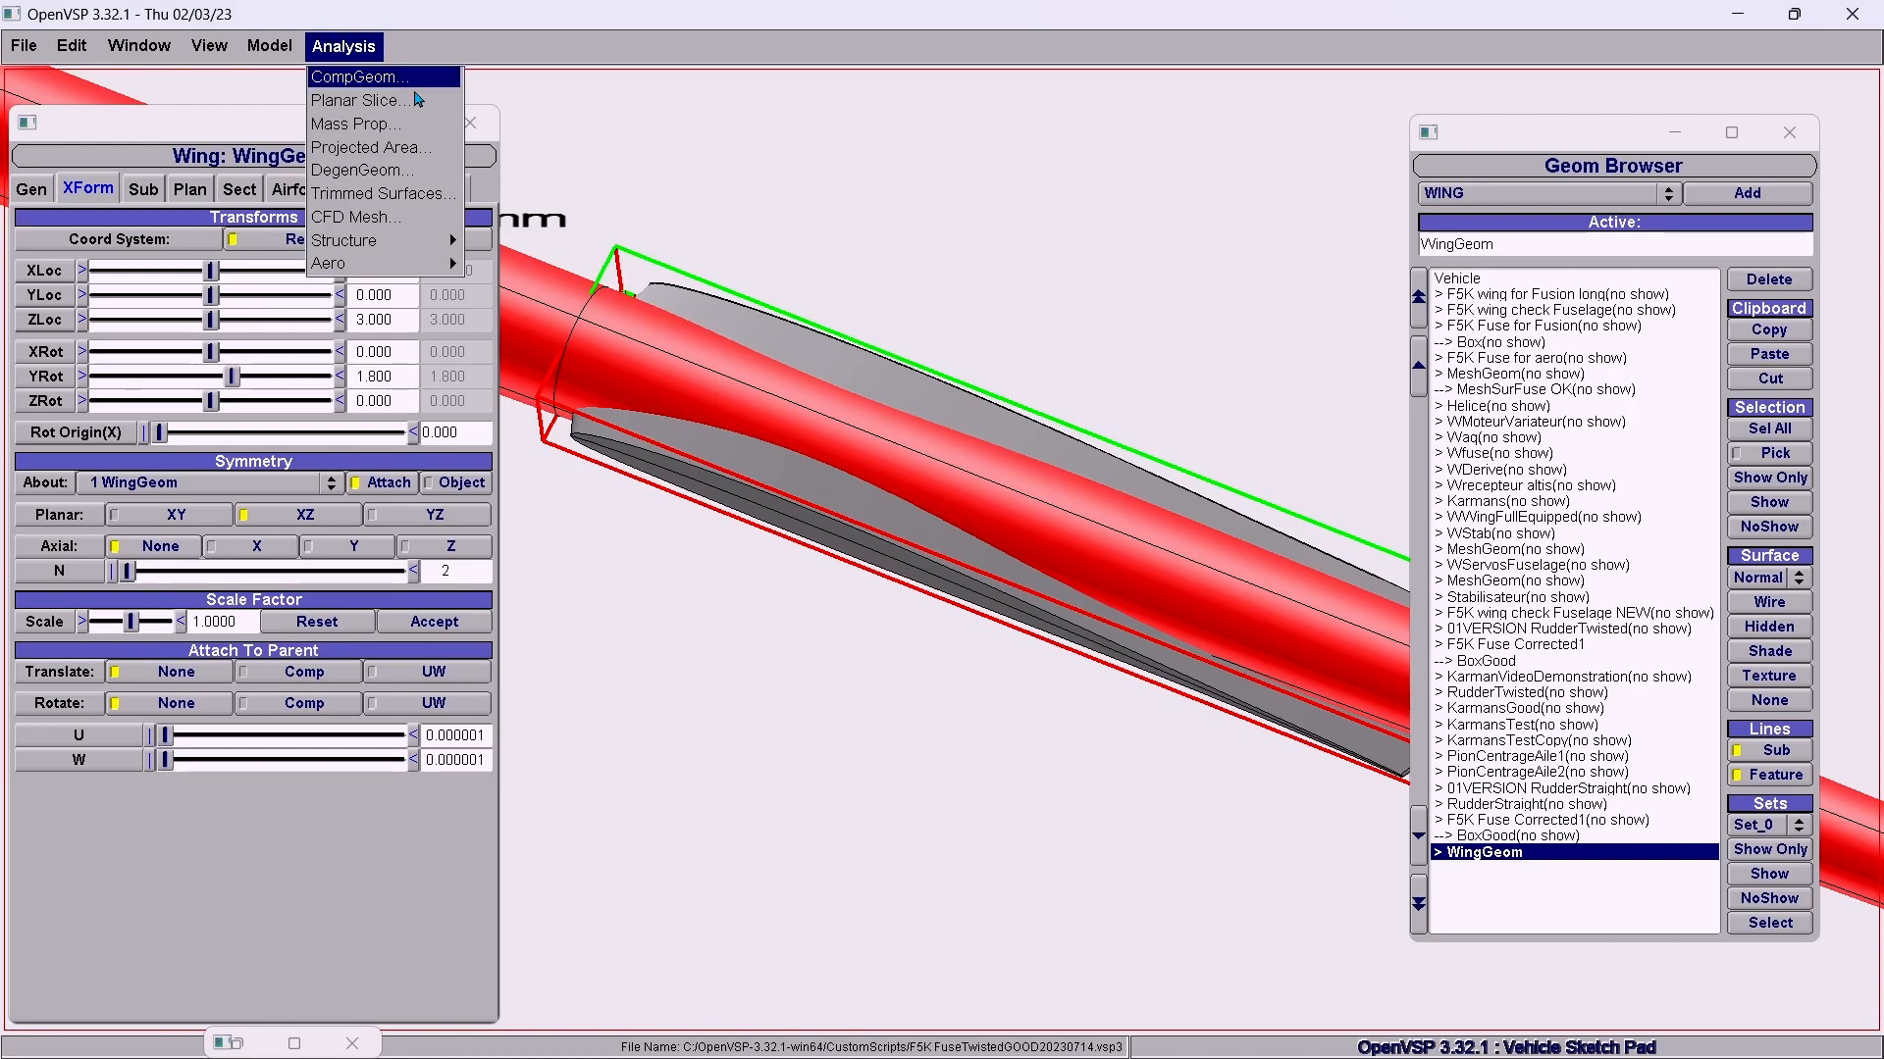
pyautogui.click(418, 197)
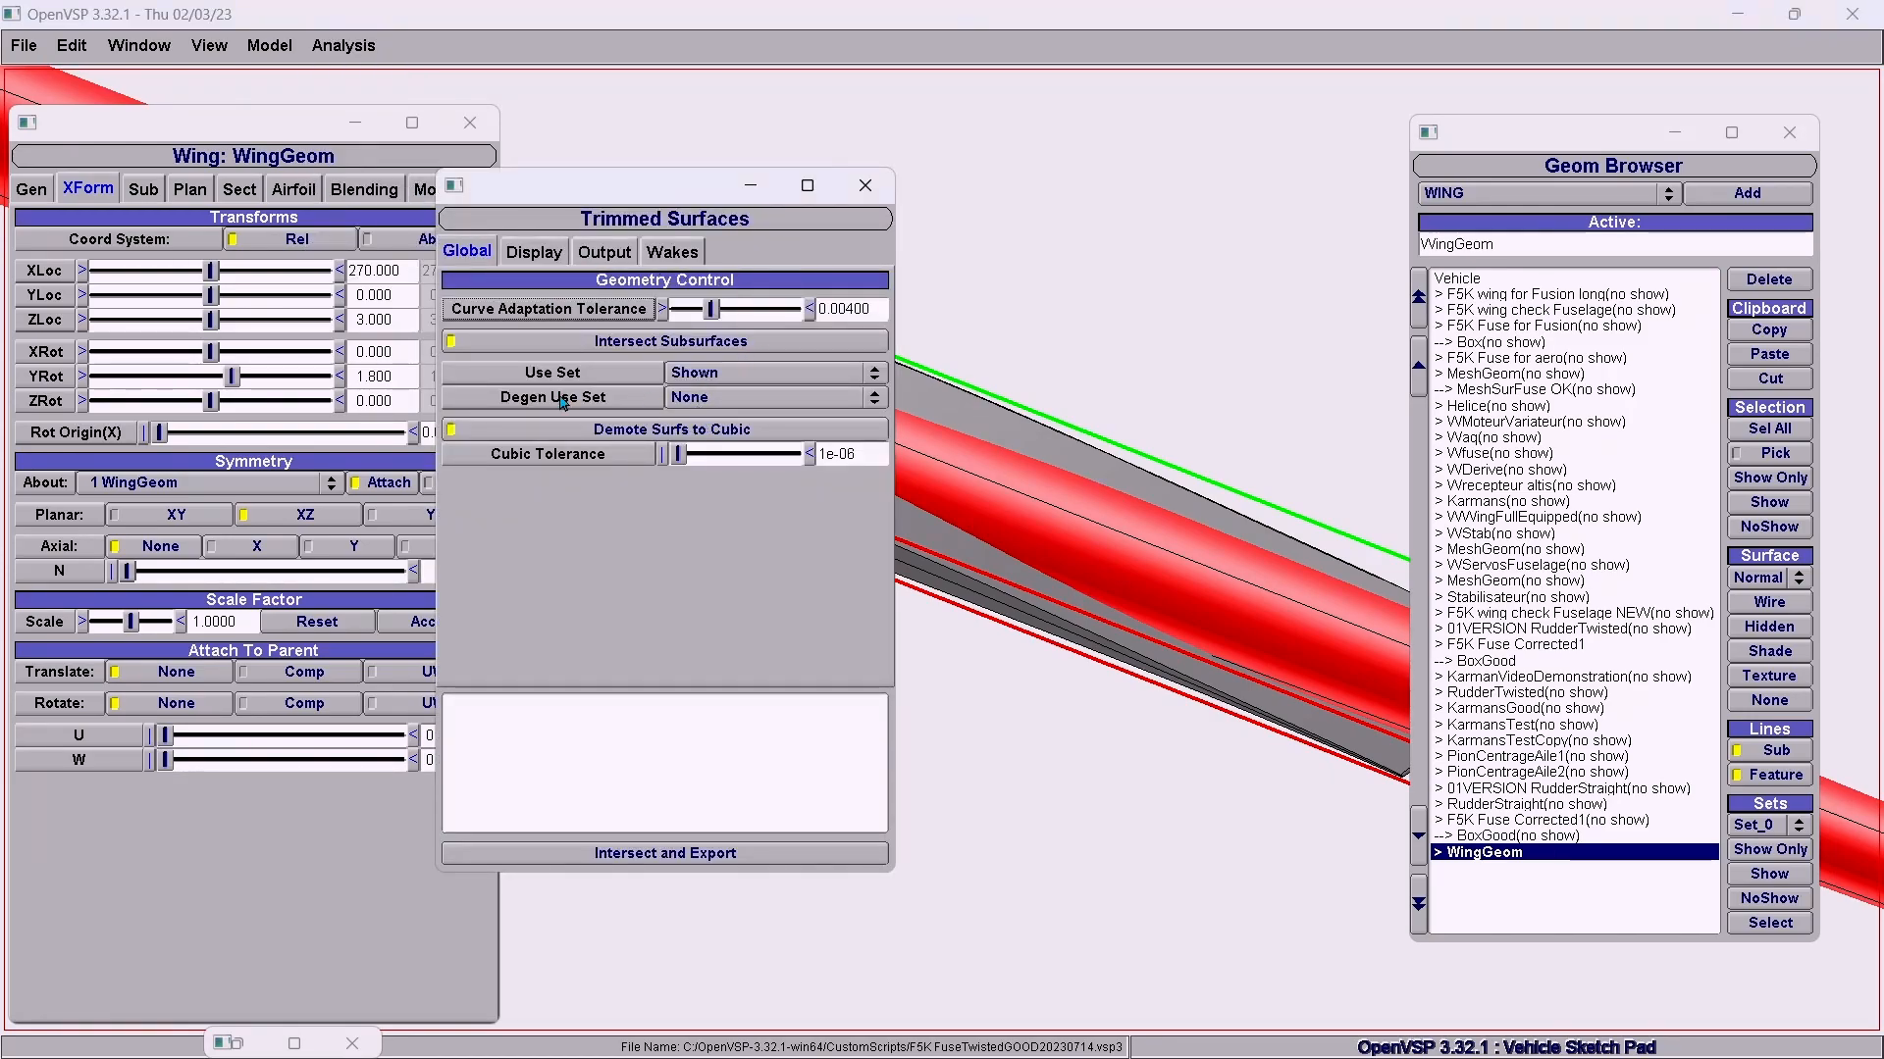
pyautogui.click(672, 253)
pyautogui.click(606, 255)
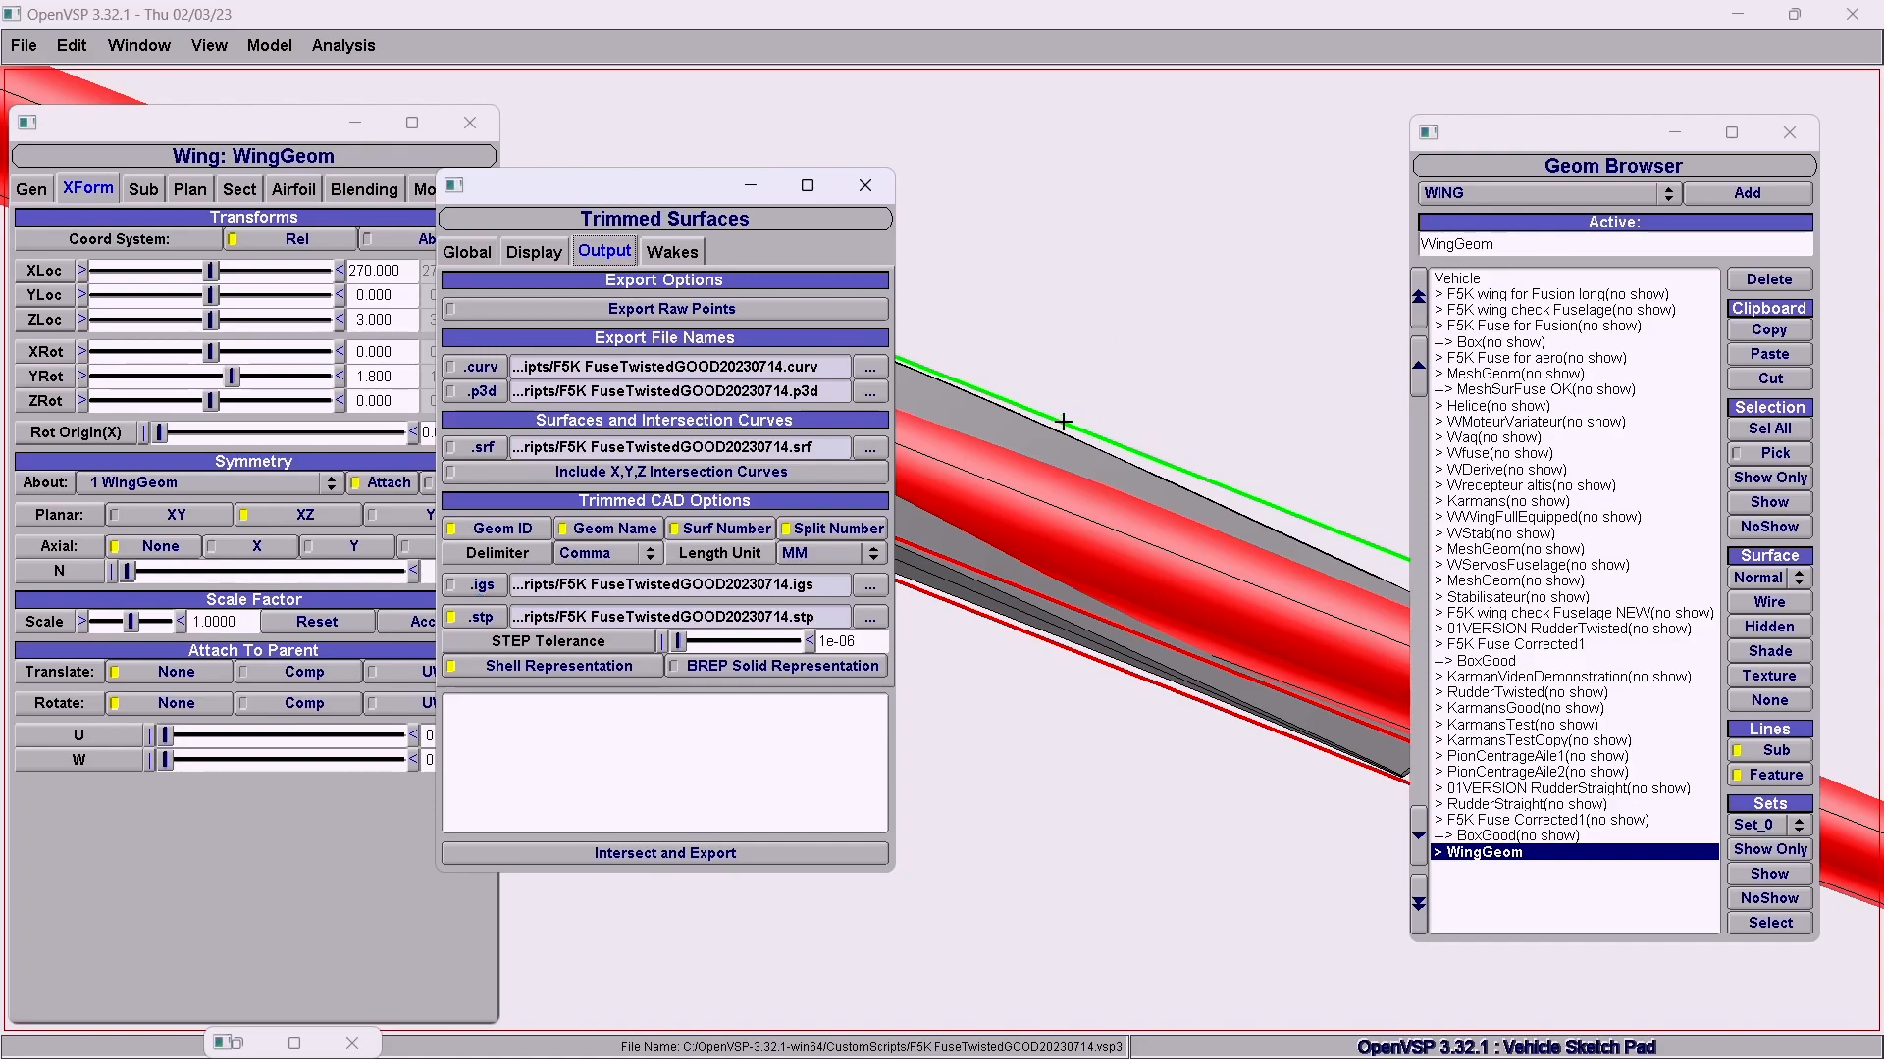
pyautogui.click(751, 187)
pyautogui.moveTo(951, 554); pyautogui.dragTo(1138, 457)
pyautogui.moveTo(762, 576); pyautogui.dragTo(882, 652, button='right')
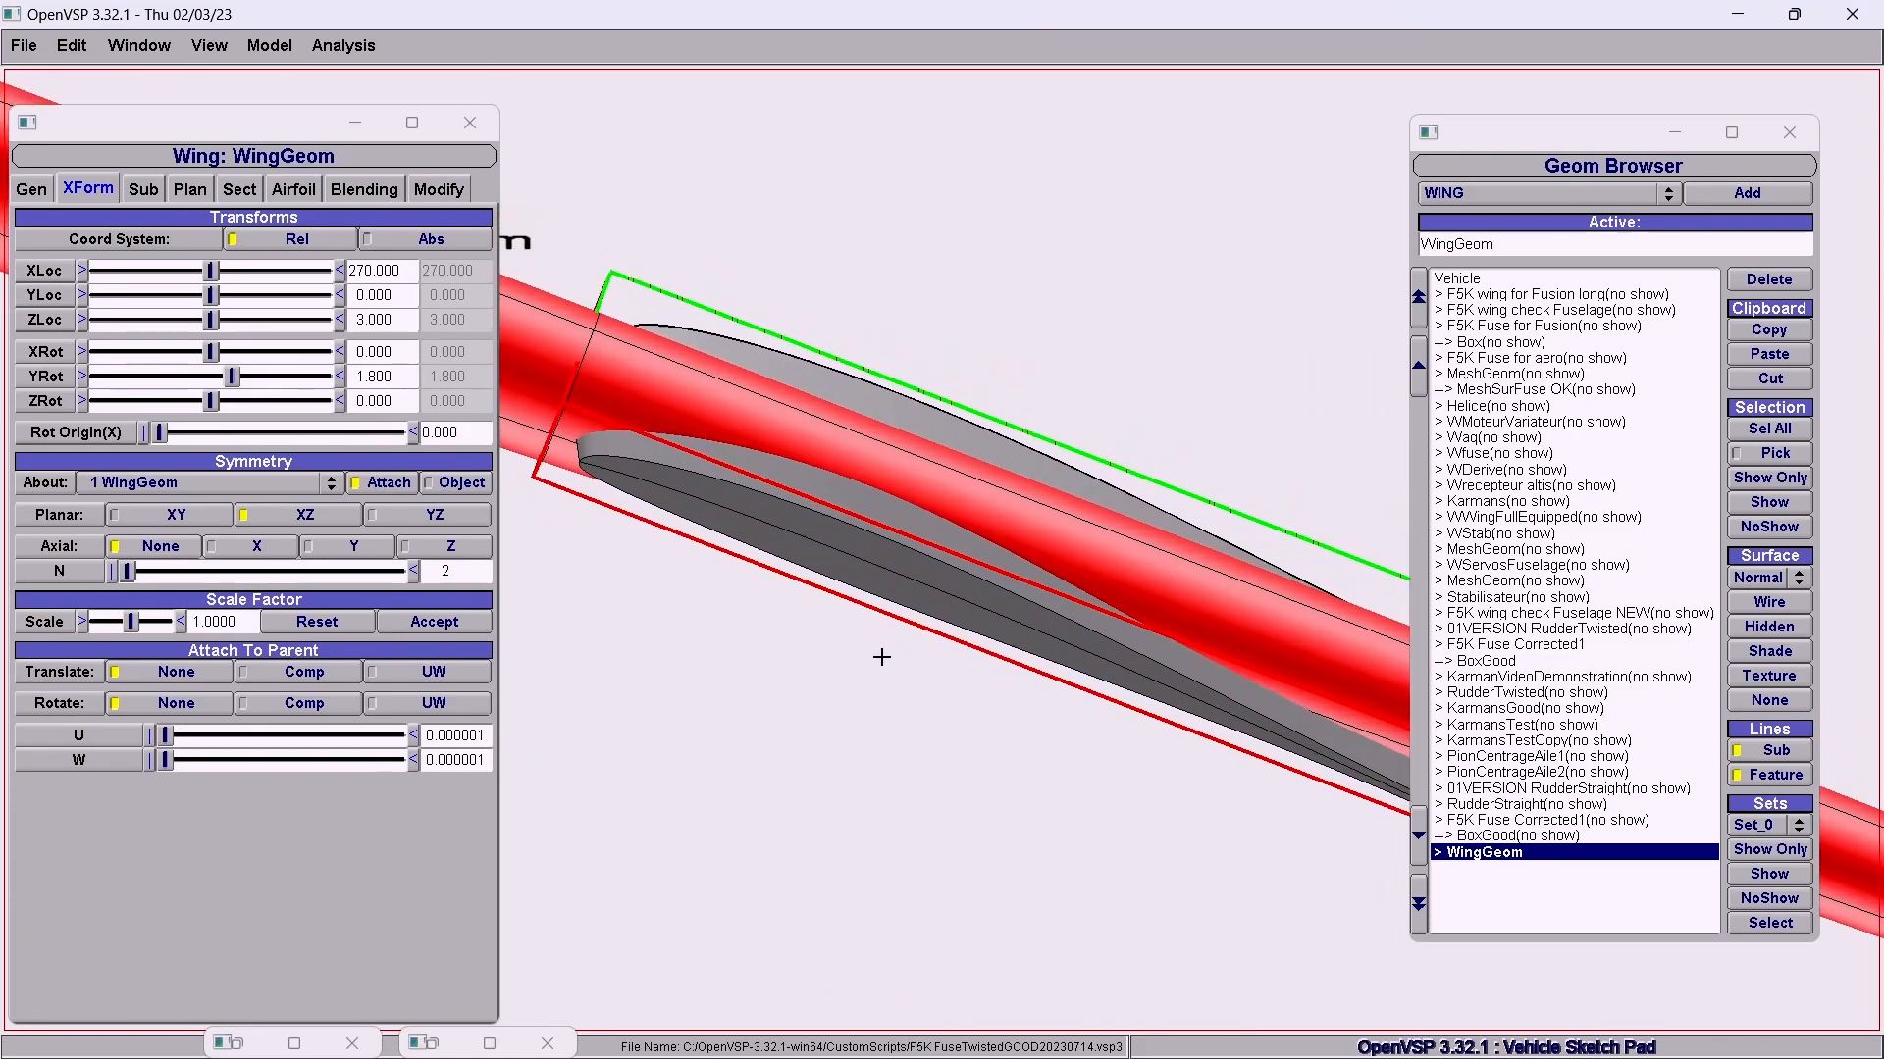
pyautogui.moveTo(863, 607); pyautogui.dragTo(991, 588)
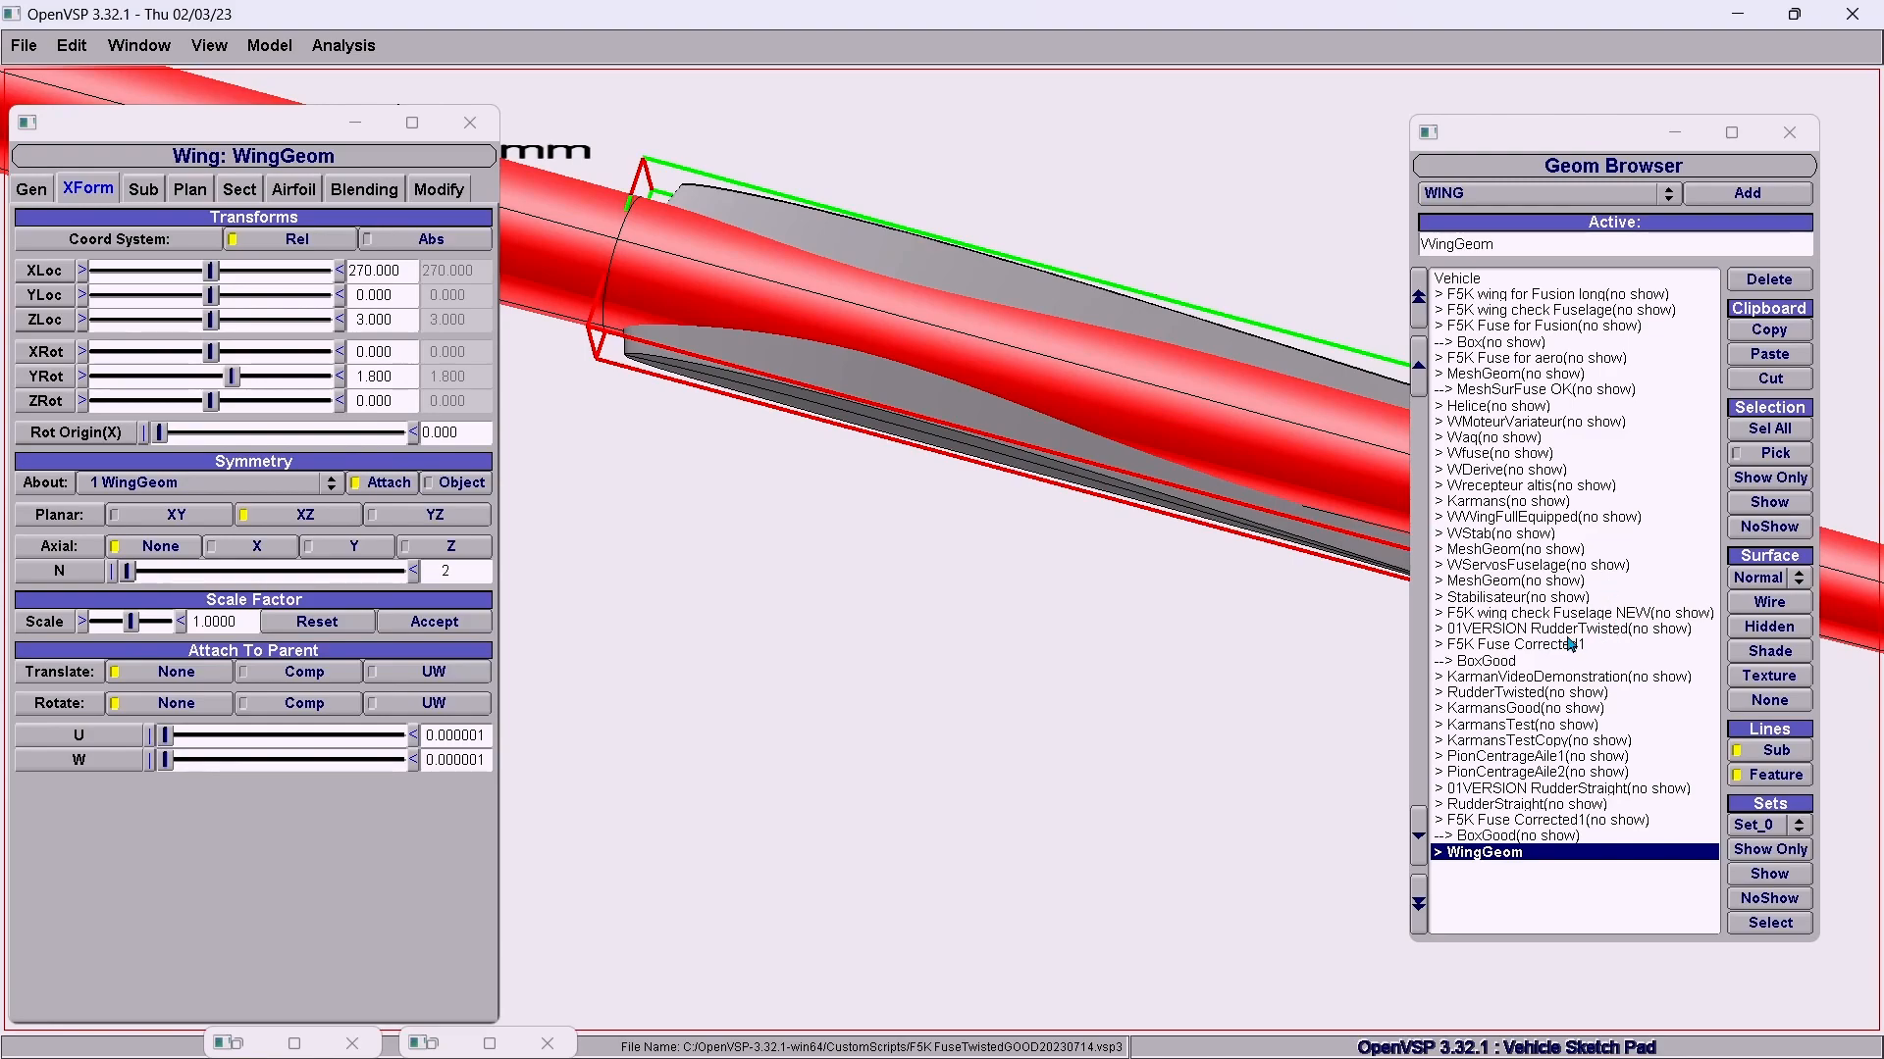
# Keep F5K wing check Fuselage NEW hidden and select the F5K Fuse Corrected1 fuselage.
pyautogui.click(1524, 631)
pyautogui.click(1523, 614)
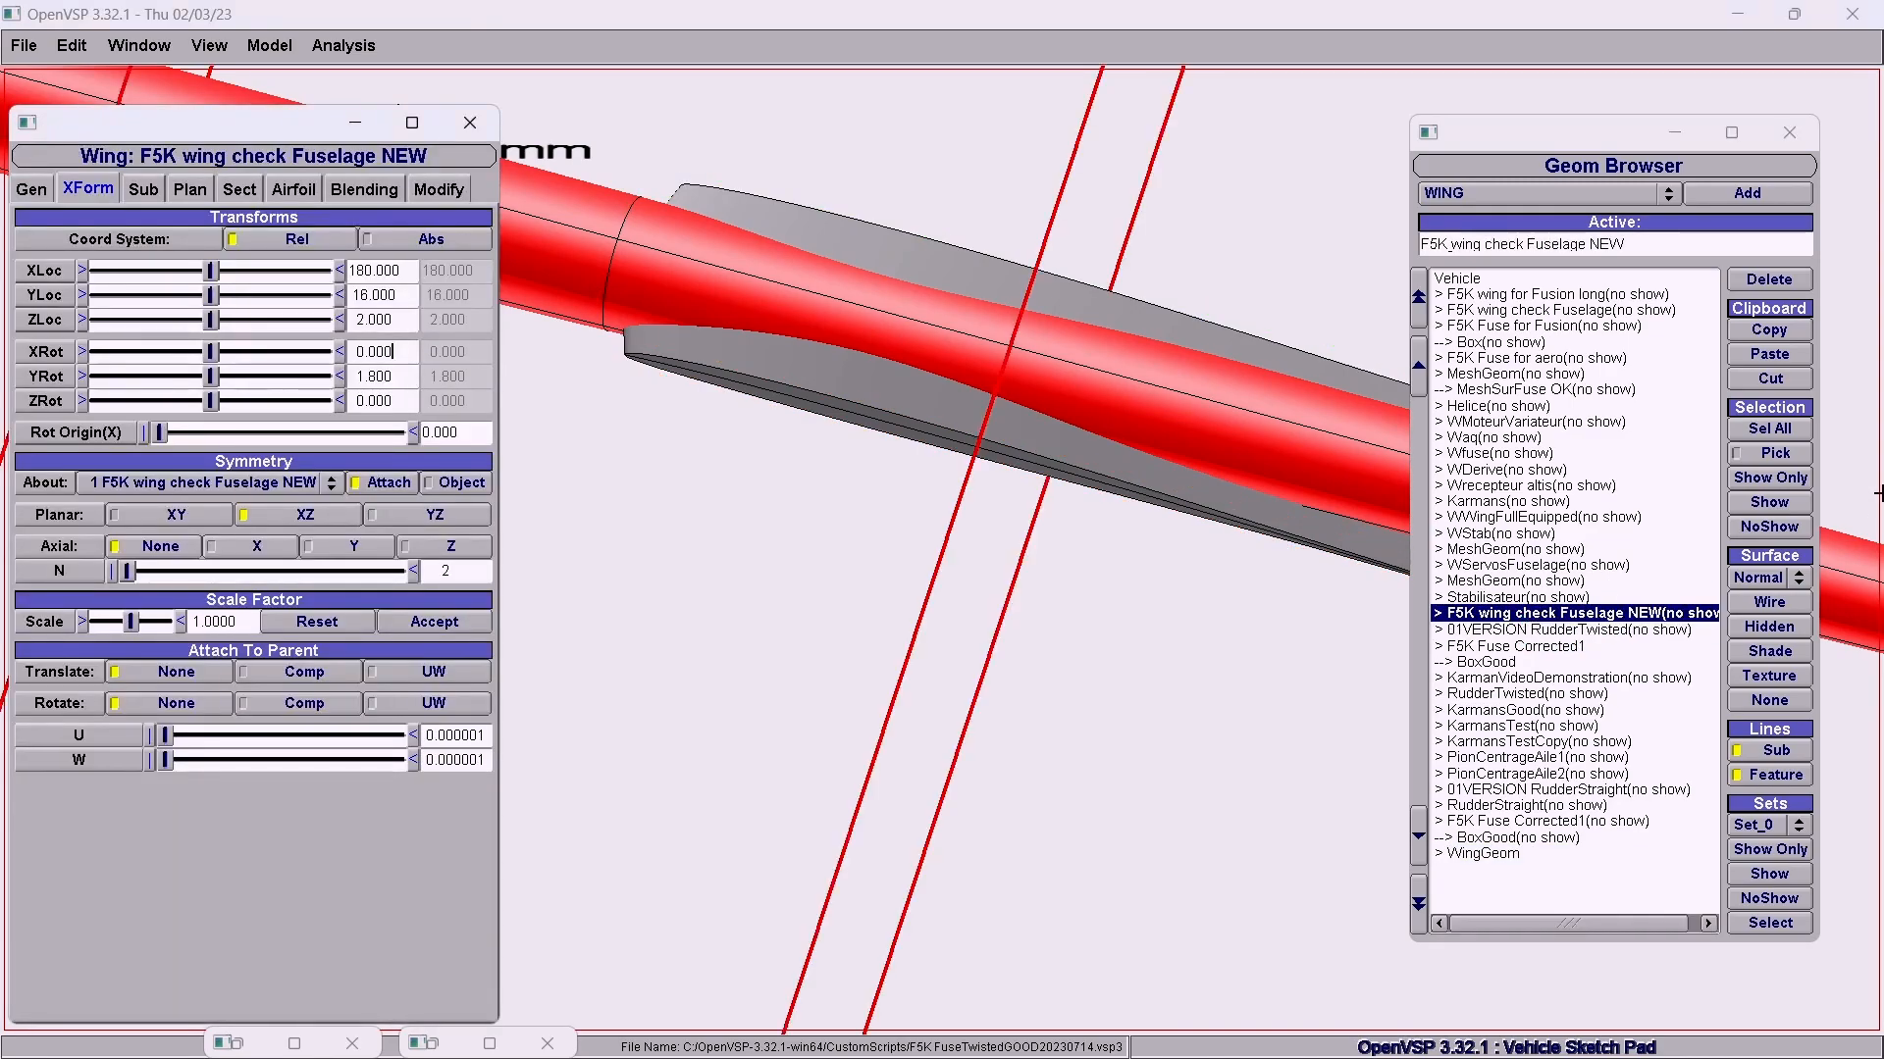
pyautogui.click(1767, 531)
pyautogui.click(1531, 645)
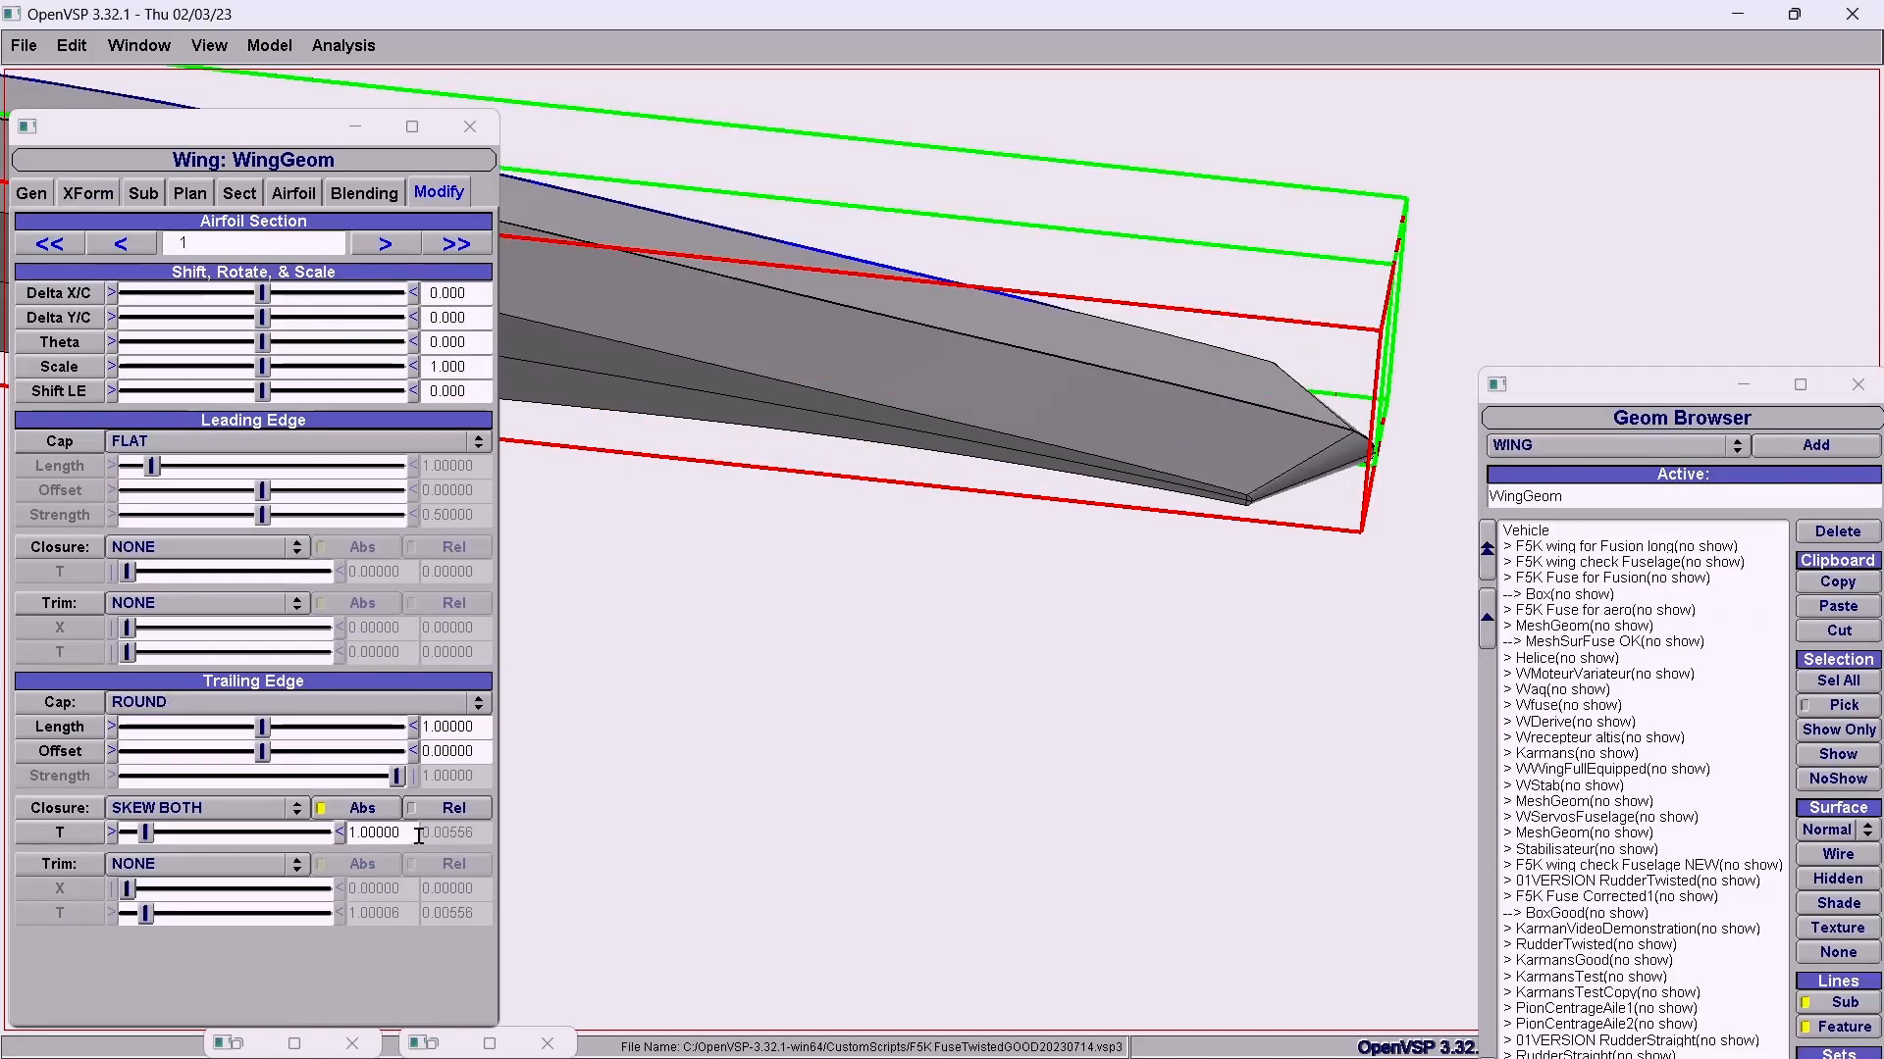
# Give WingGeom's trailing edge at airfoil section 1 a FLAT cap and set its closure to NONE.
pyautogui.click(238, 706)
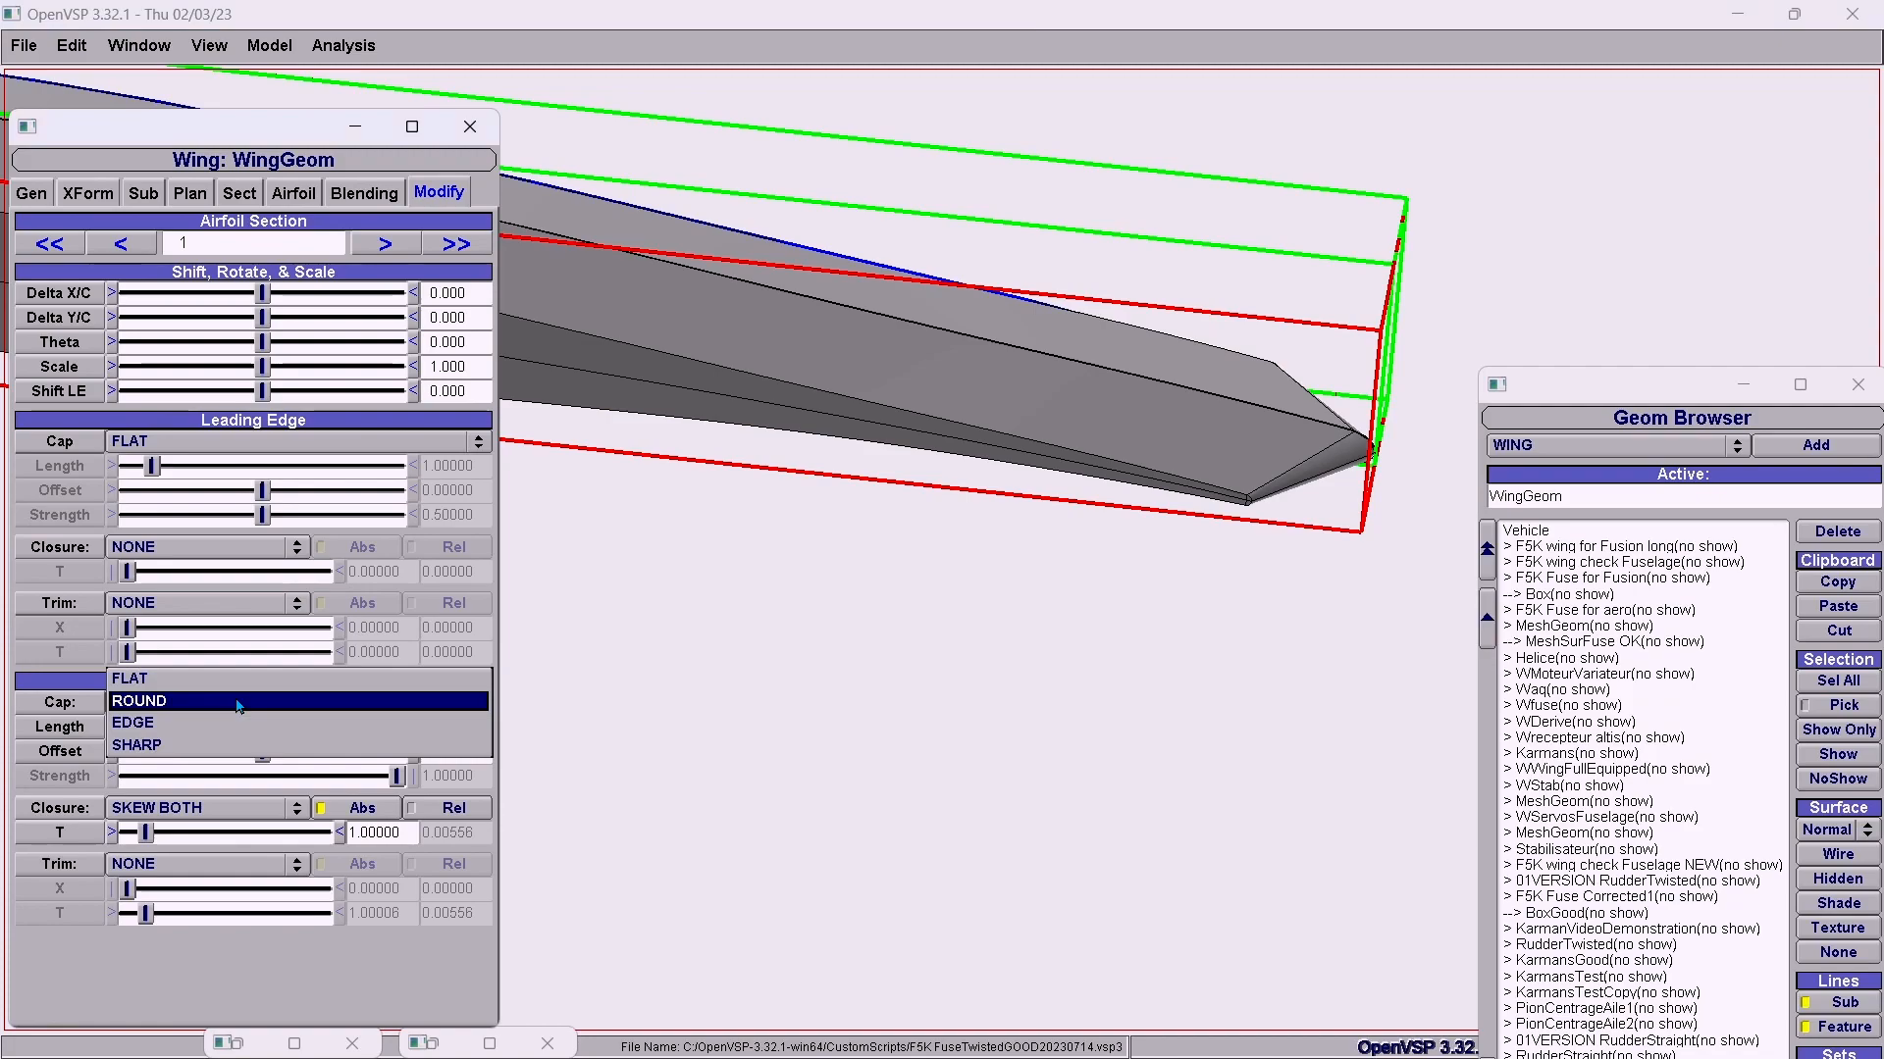
pyautogui.click(242, 700)
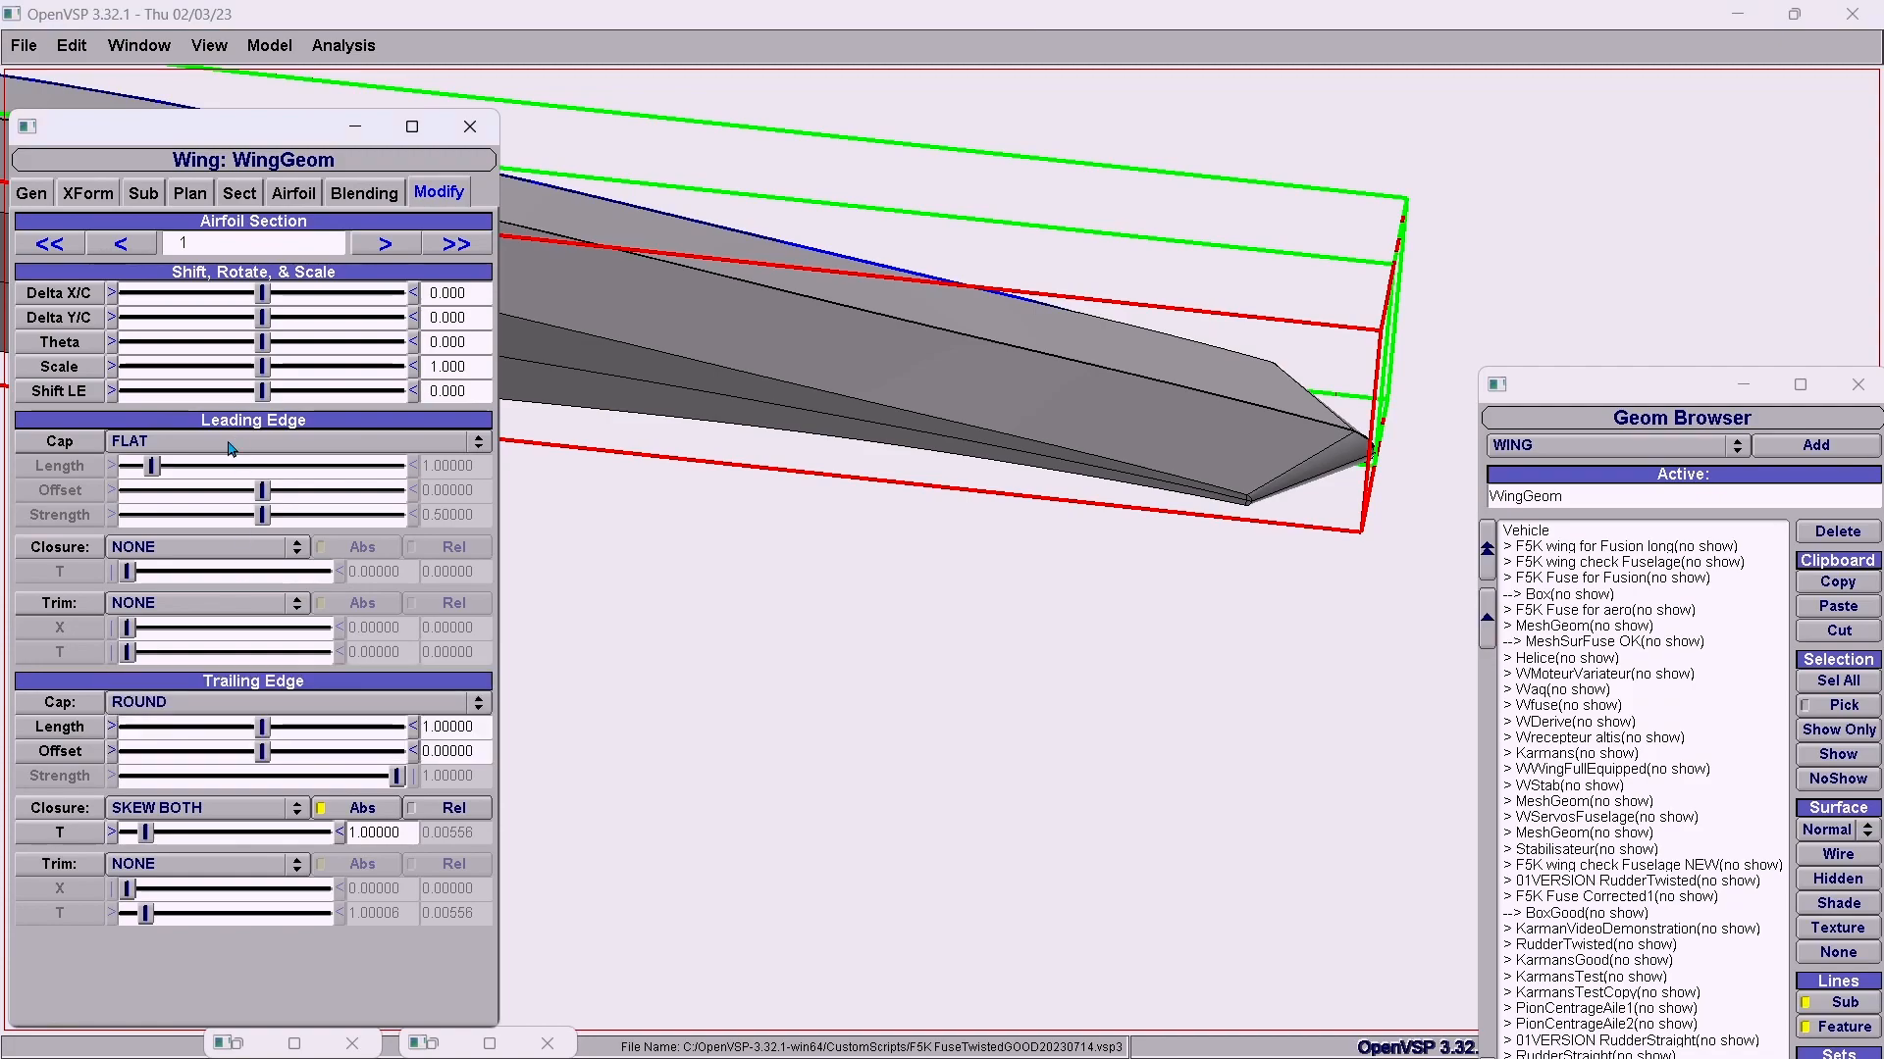
pyautogui.click(242, 712)
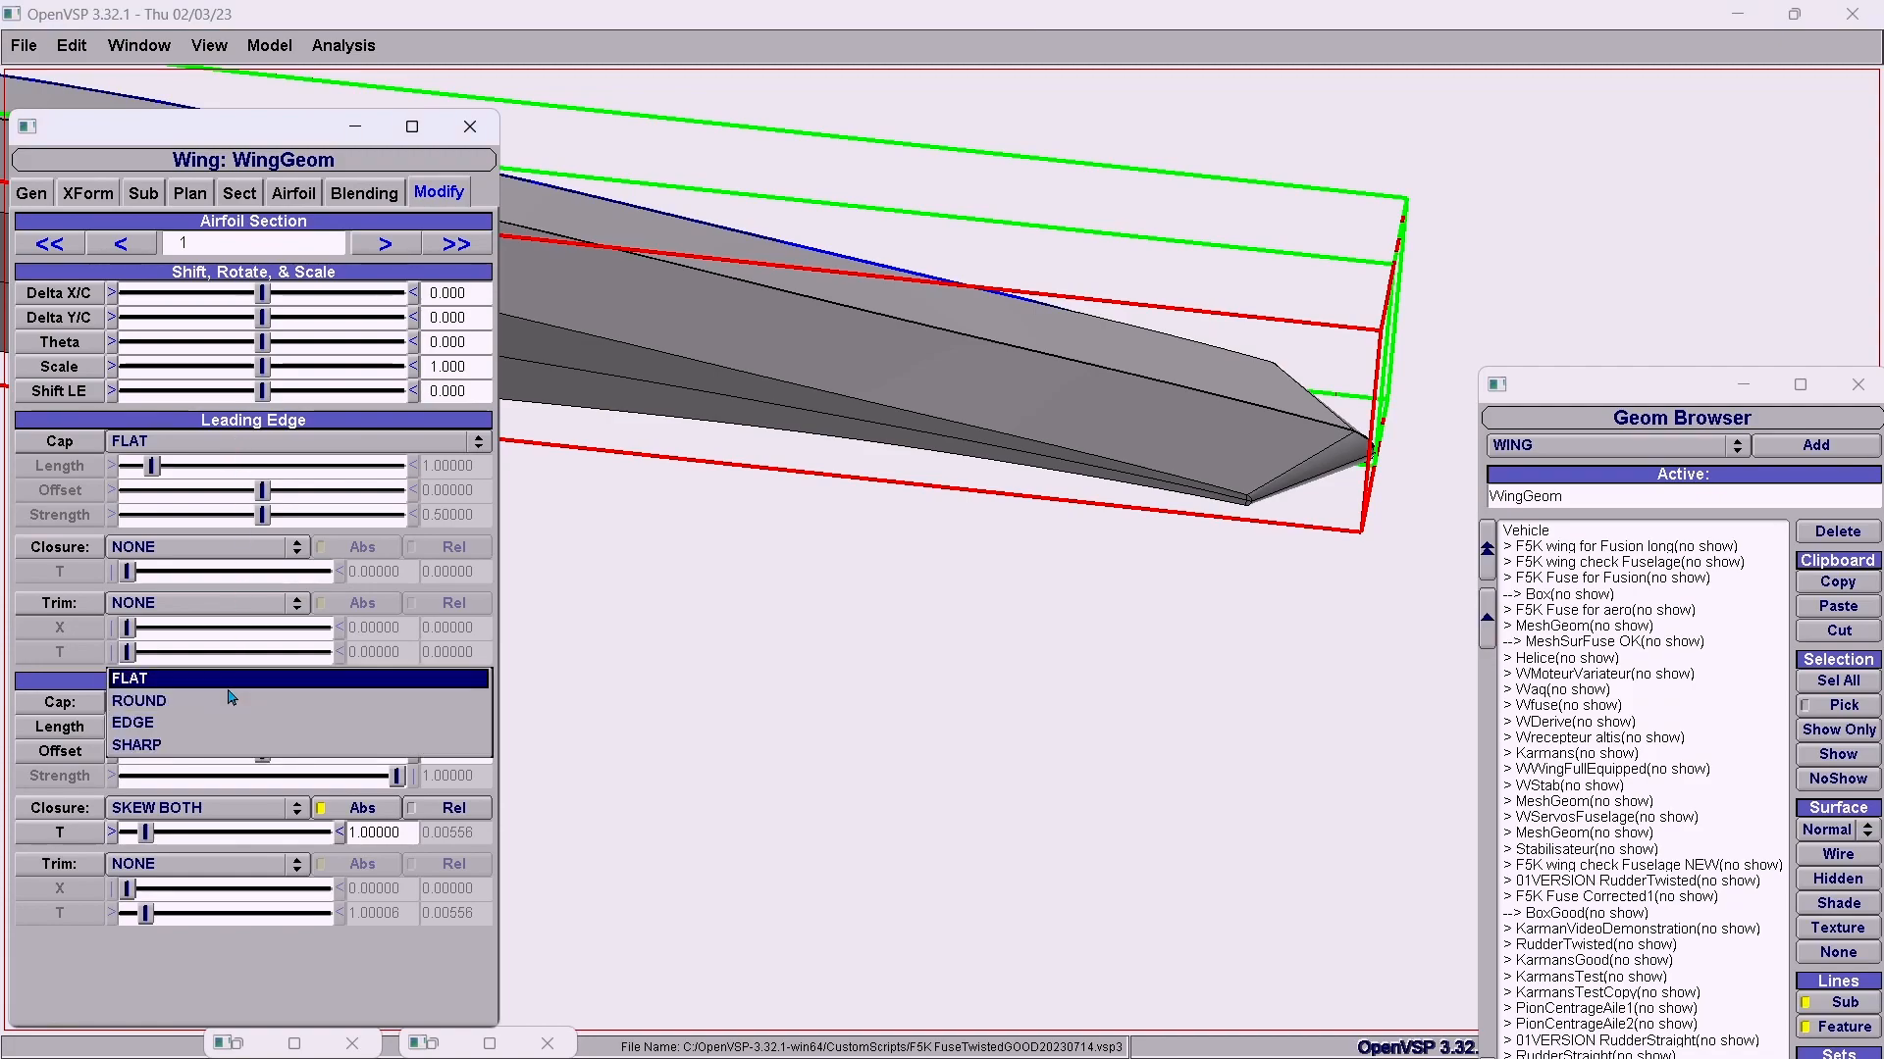
pyautogui.click(231, 690)
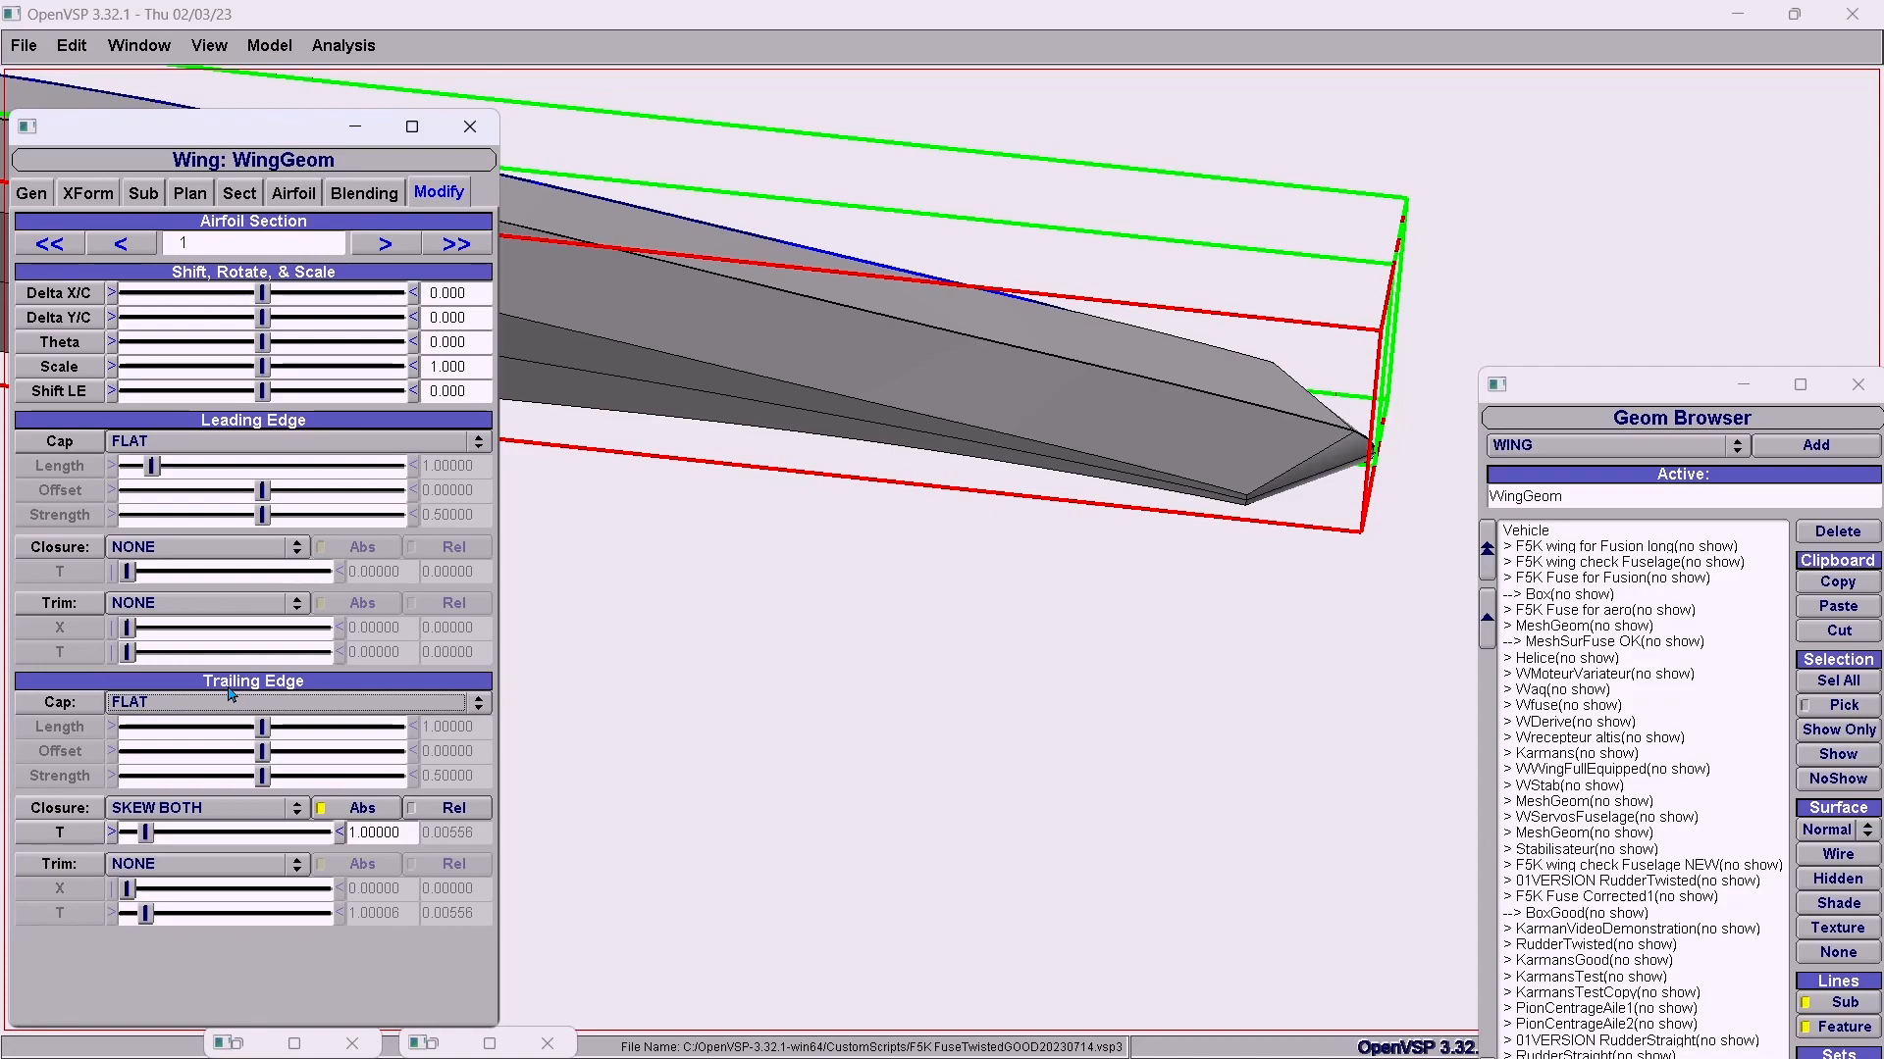
pyautogui.click(225, 821)
pyautogui.click(148, 738)
# Set the trailing edge closure to SKEW BOTH with an absolute thickness of 1.
pyautogui.moveTo(1262, 504); pyautogui.dragTo(1362, 412, button='right')
pyautogui.moveTo(1362, 412); pyautogui.dragTo(1106, 584, button='middle')
pyautogui.moveTo(1075, 633); pyautogui.dragTo(1121, 592, button='right')
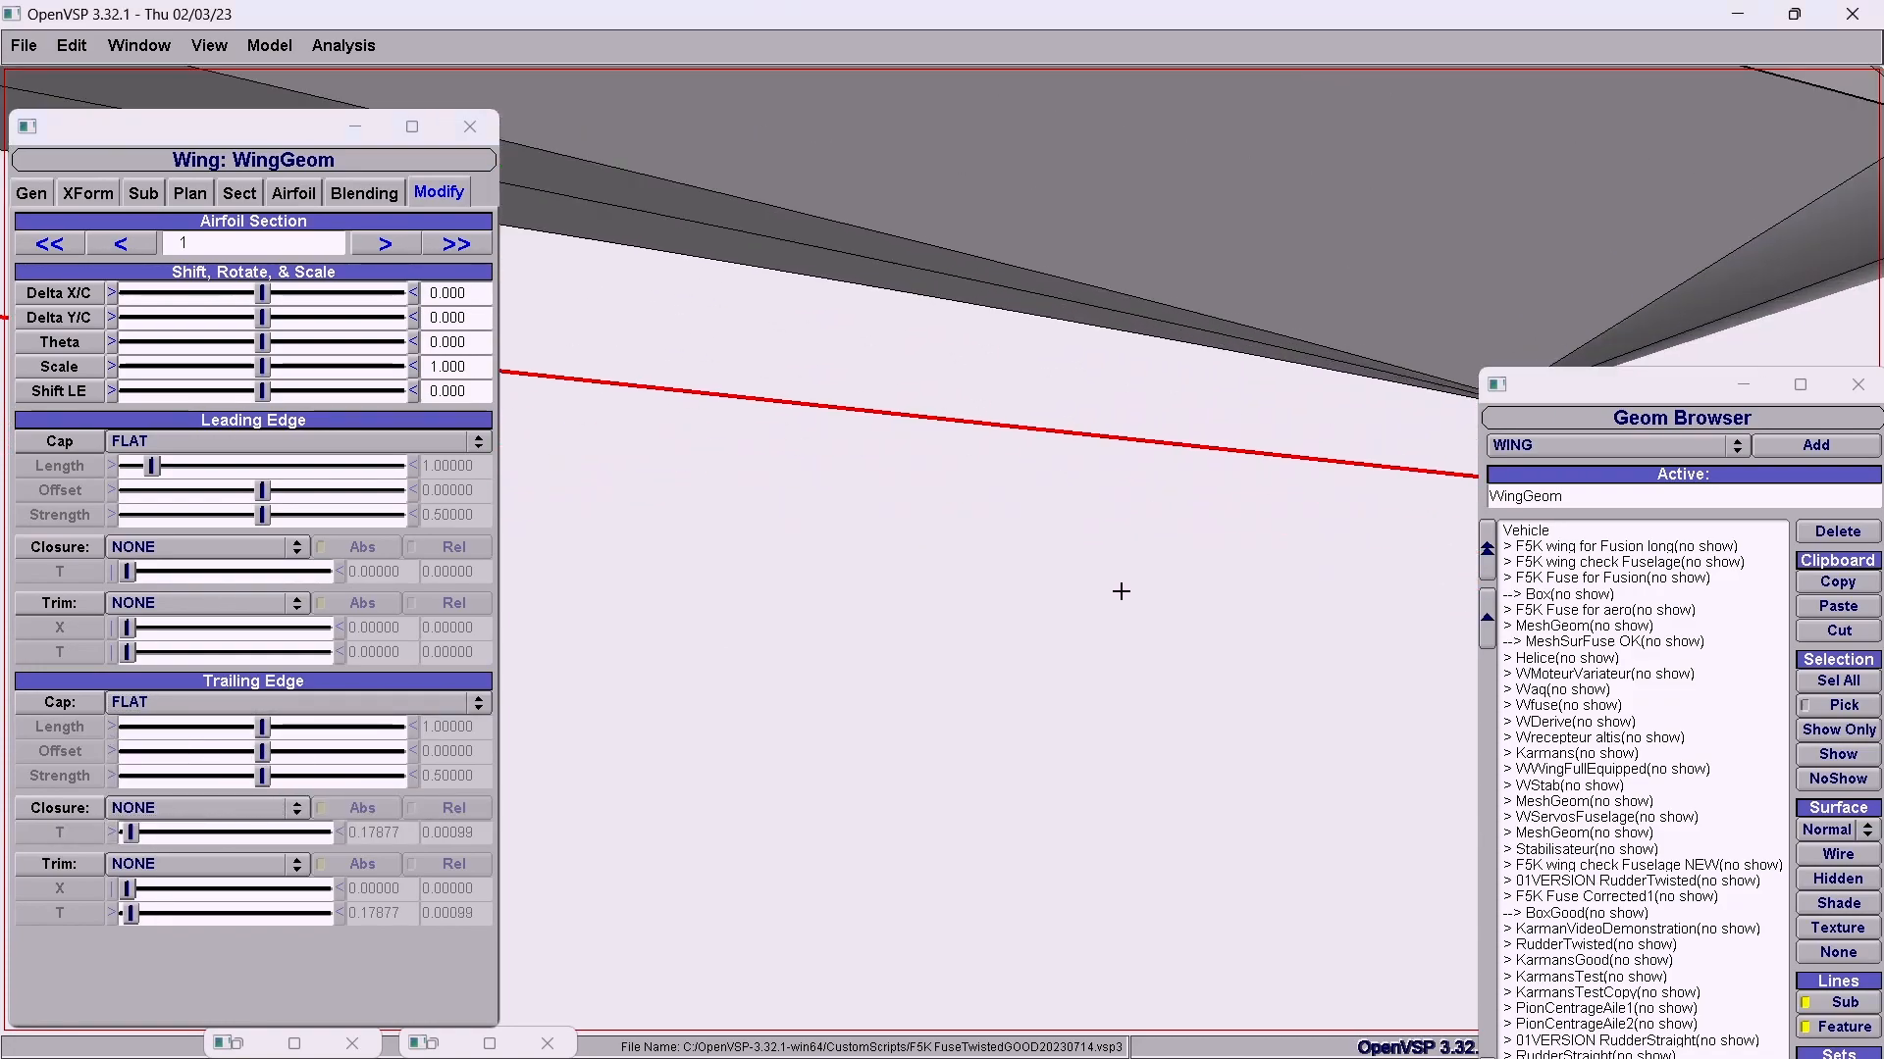
pyautogui.moveTo(1030, 567); pyautogui.dragTo(874, 550, button='middle')
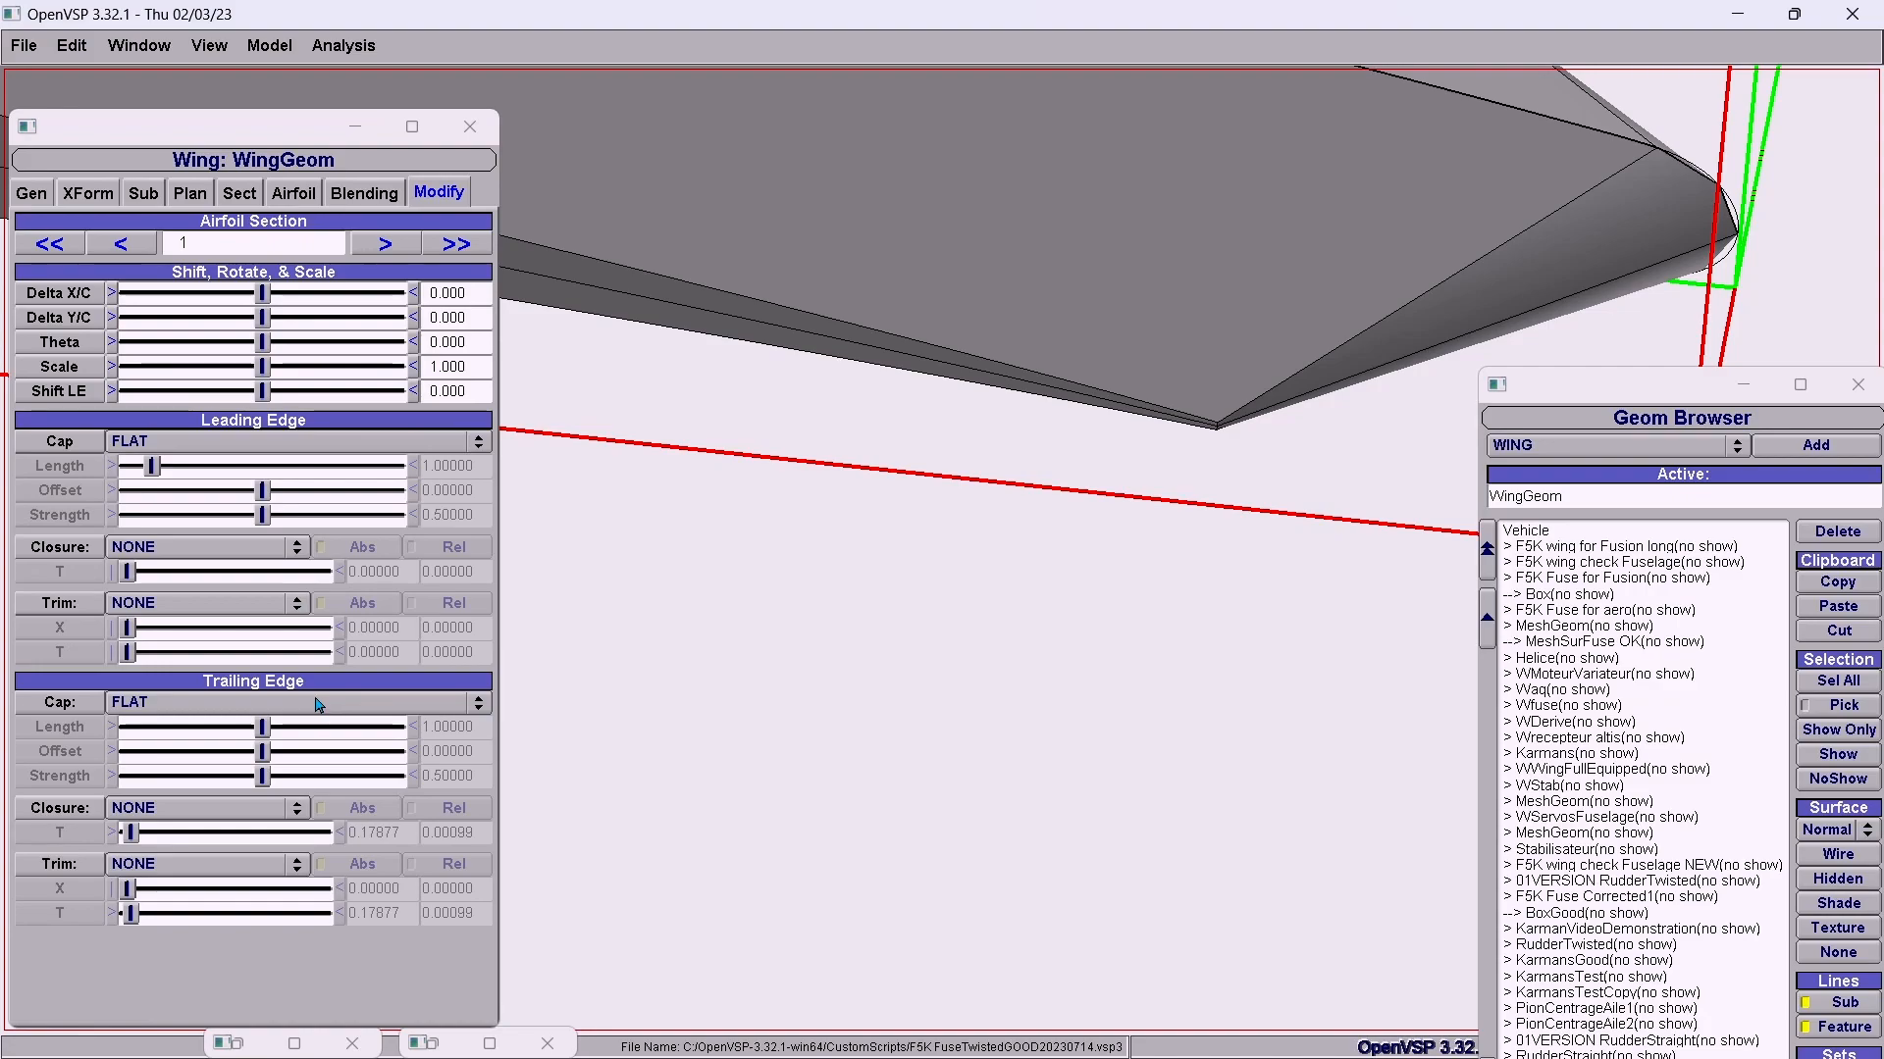
pyautogui.click(255, 808)
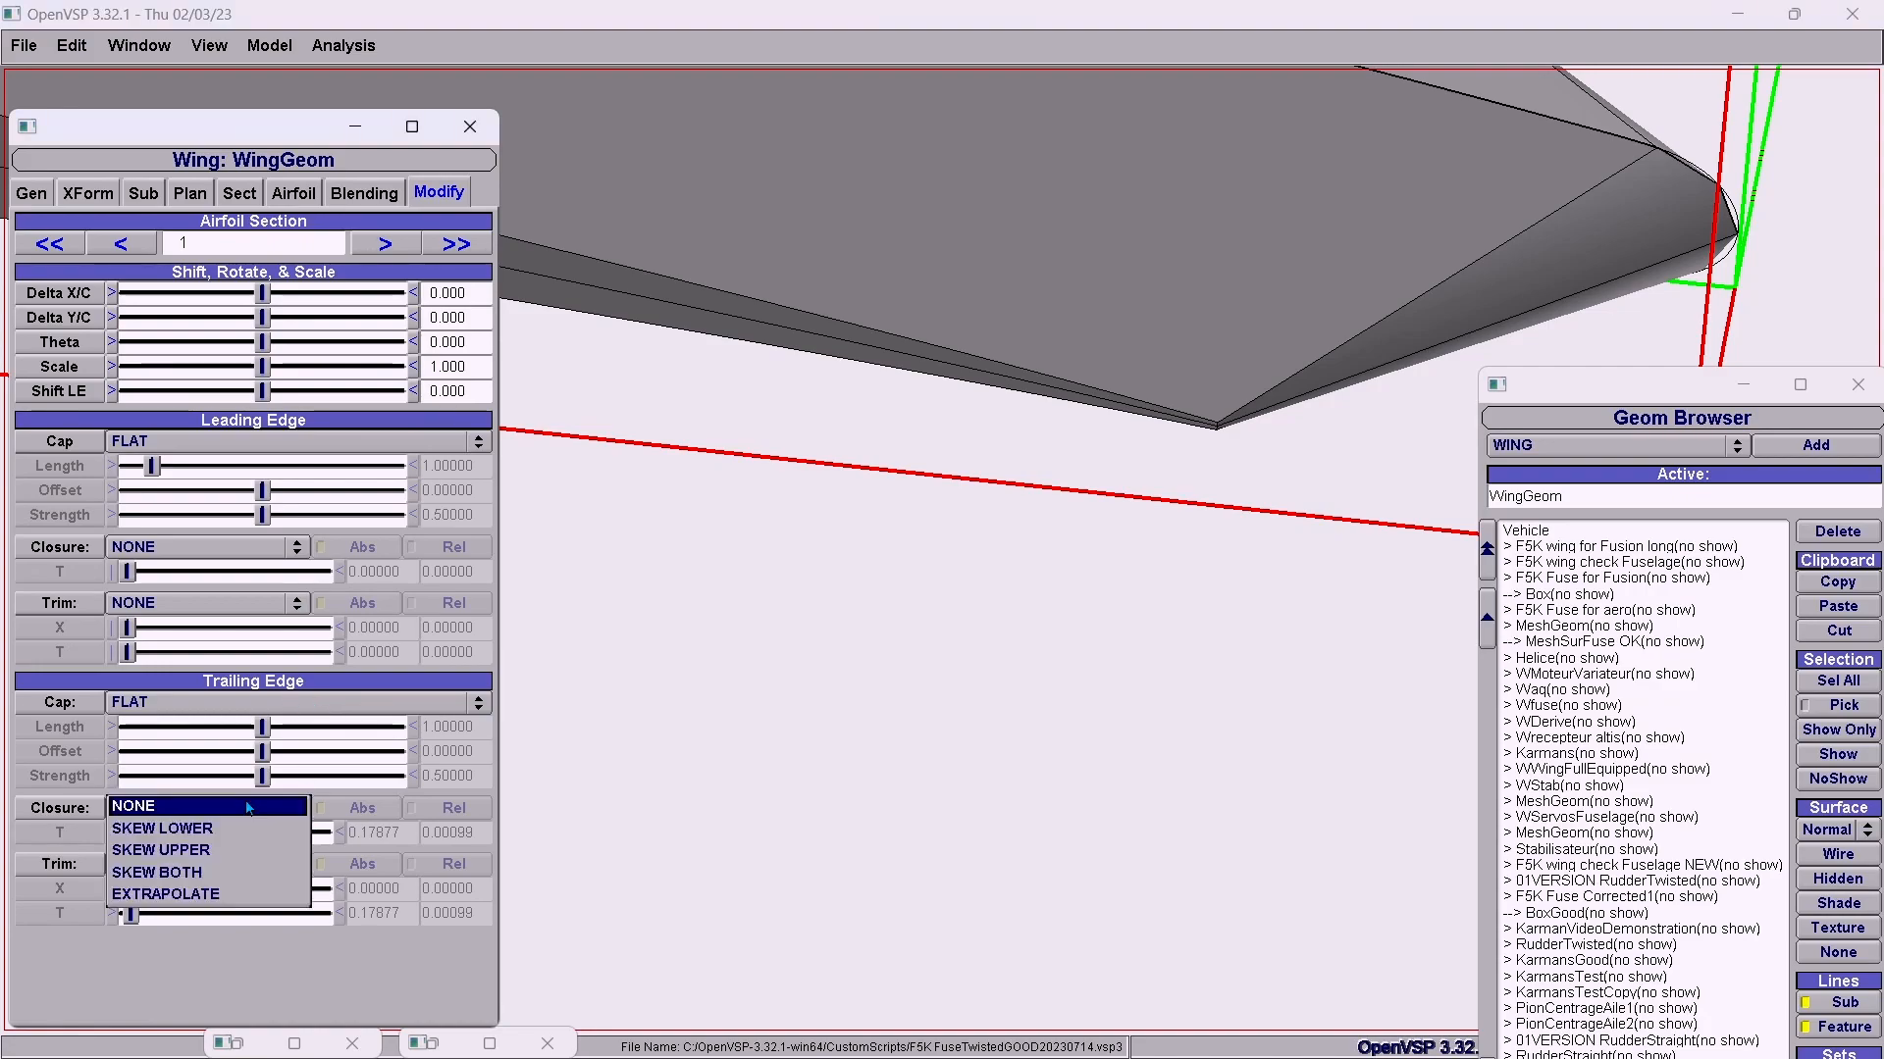
pyautogui.click(222, 883)
pyautogui.moveTo(403, 833); pyautogui.dragTo(322, 832)
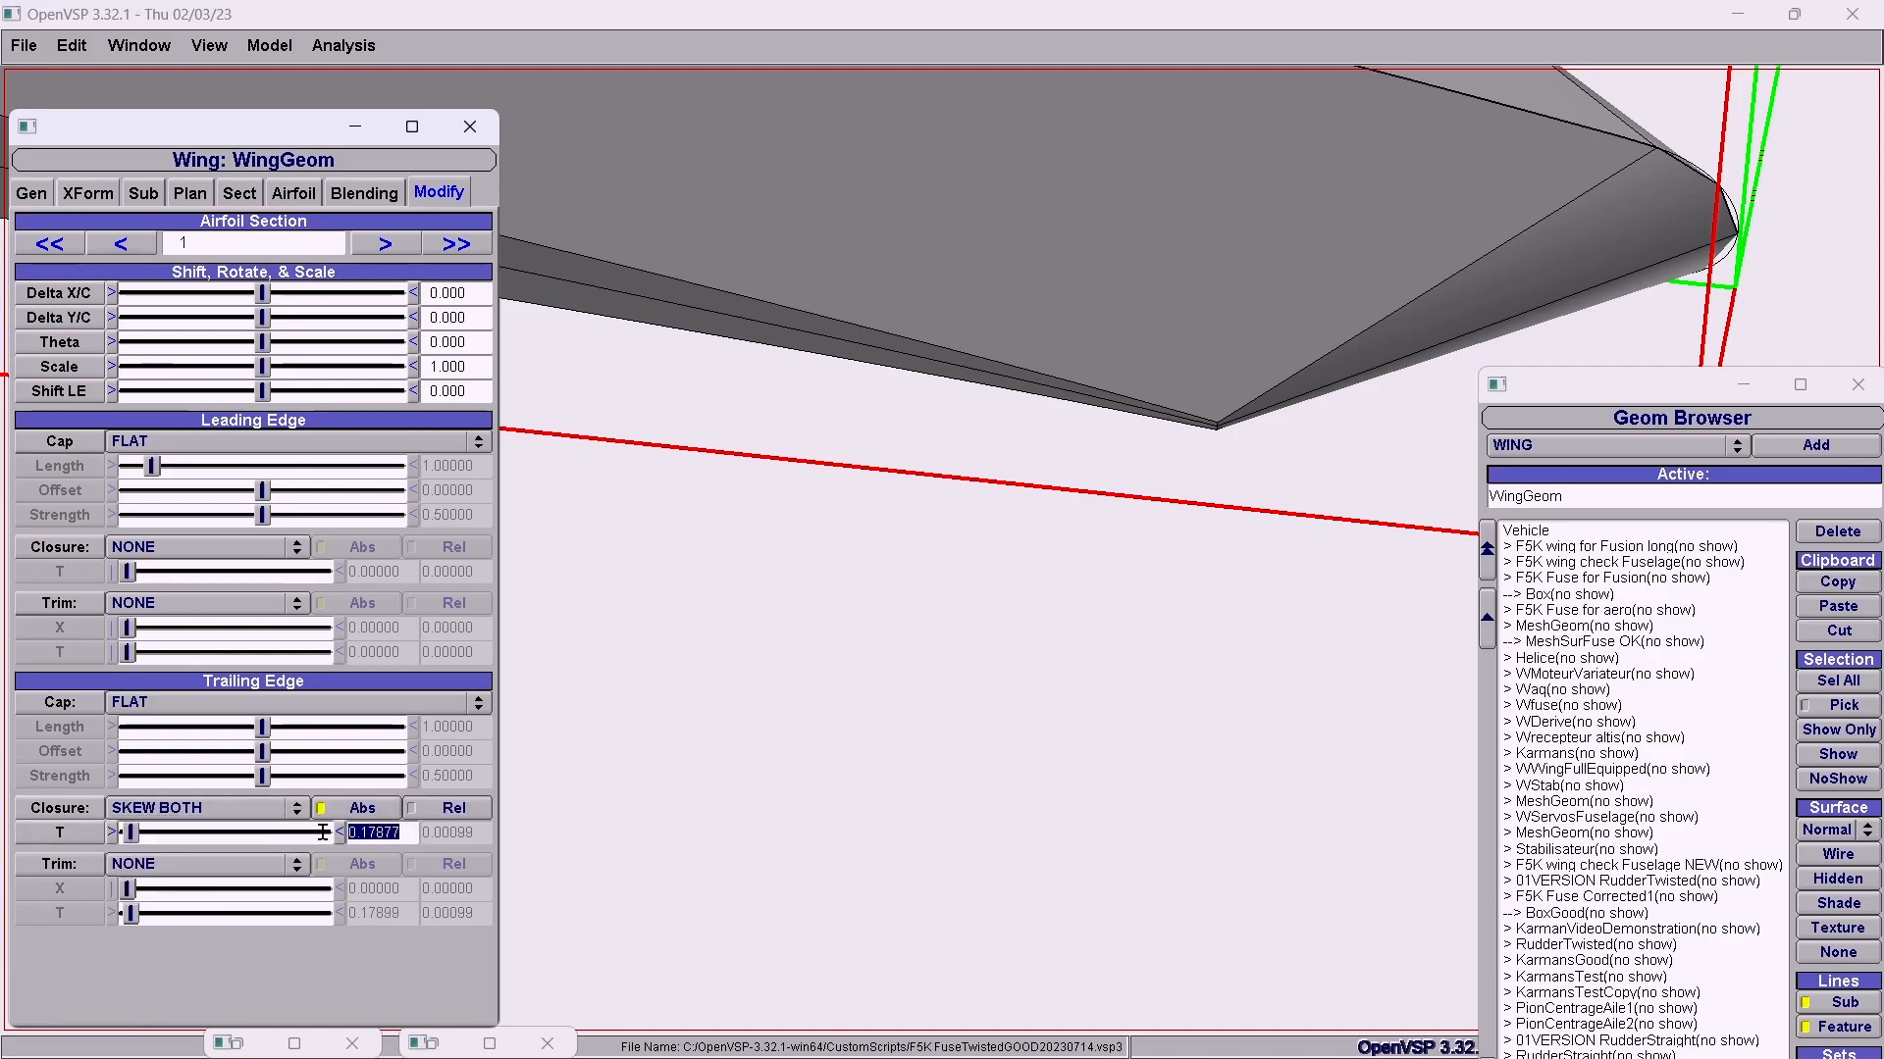
pyautogui.click(386, 833)
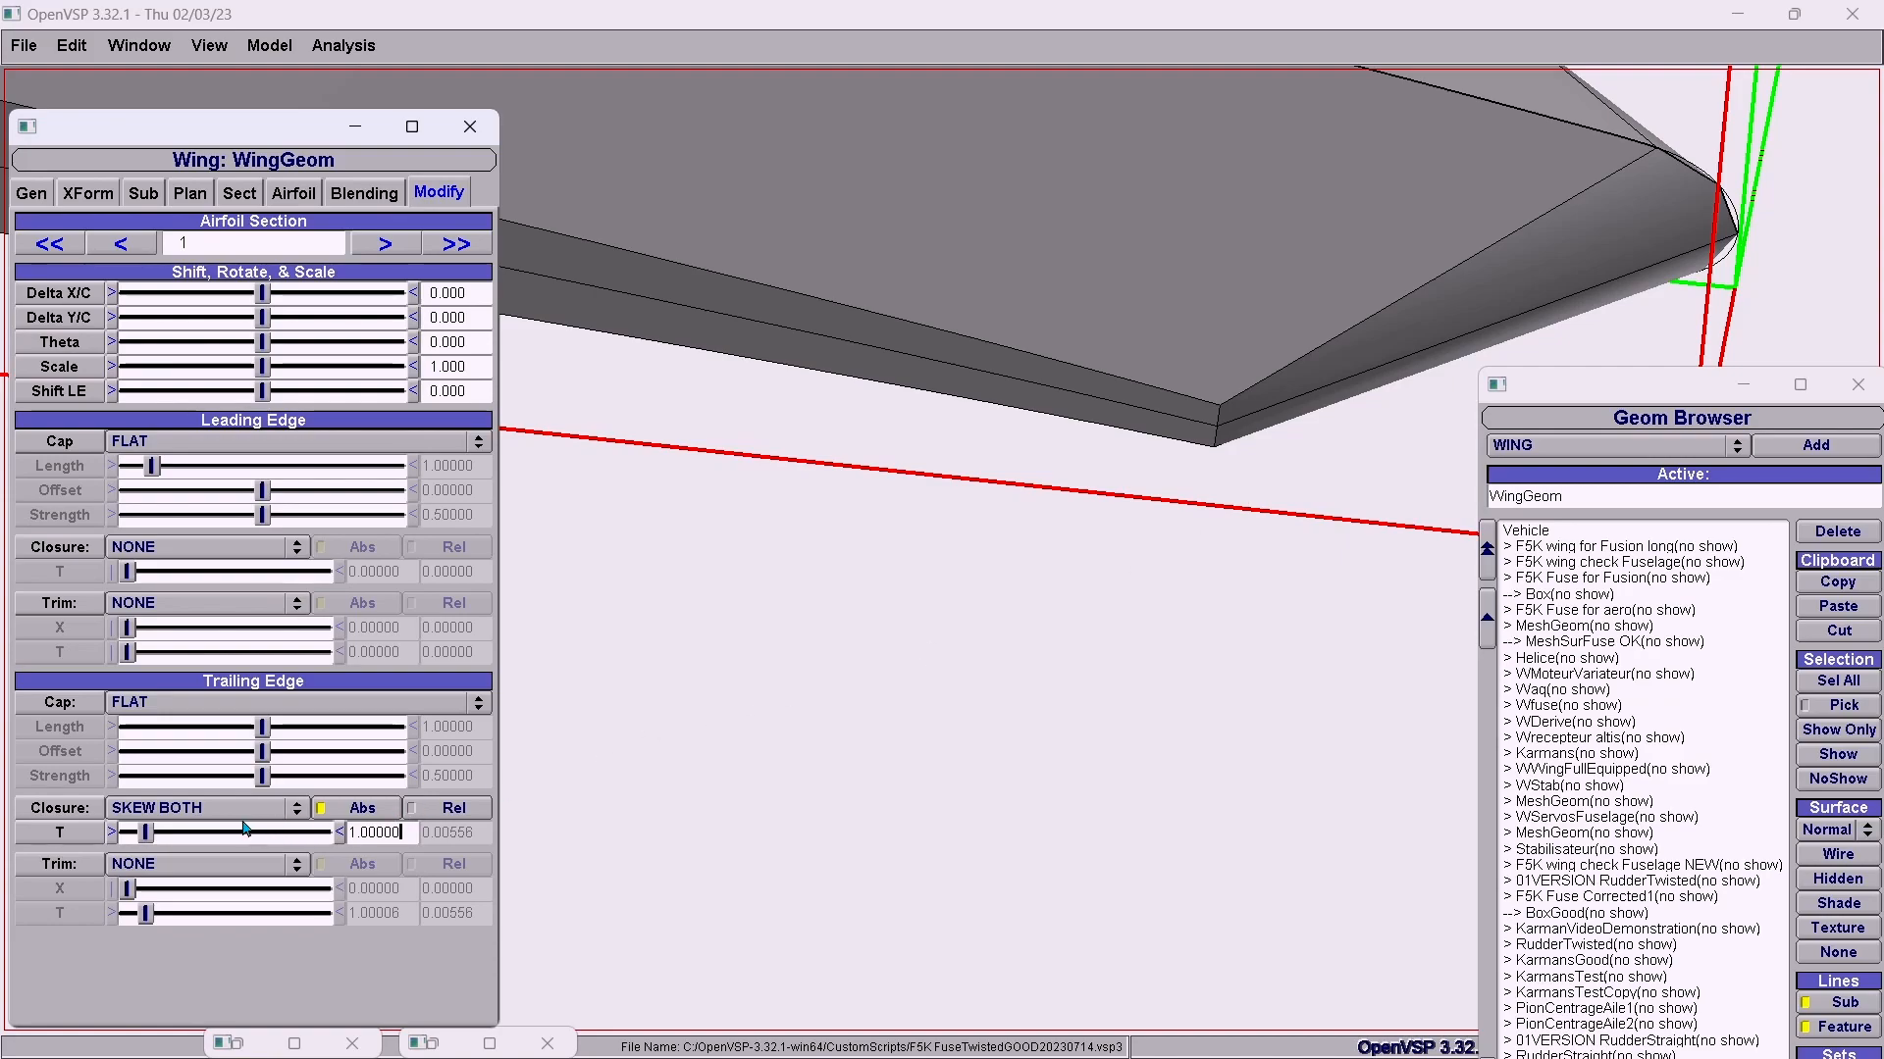
# Compare the ROUND and FLAT caps on the trailing edge and keep the ROUND cap.
pyautogui.click(259, 704)
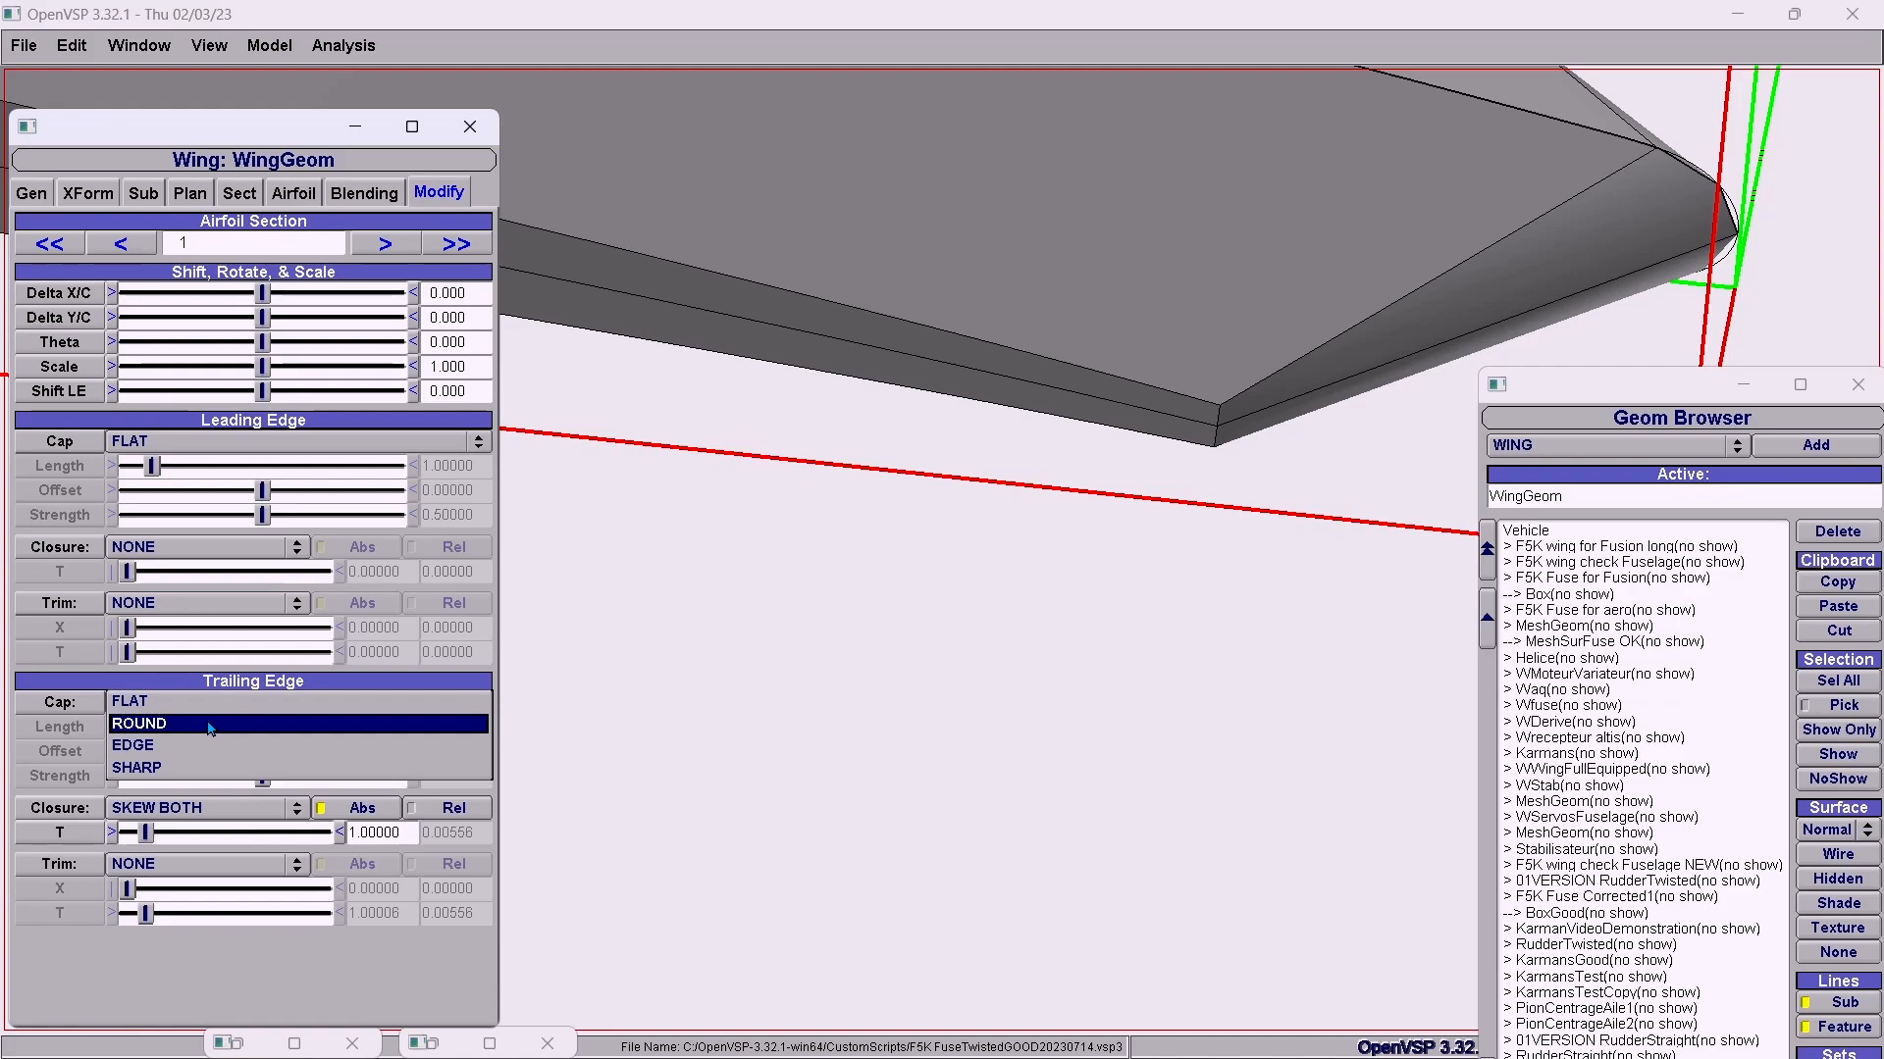
pyautogui.click(210, 725)
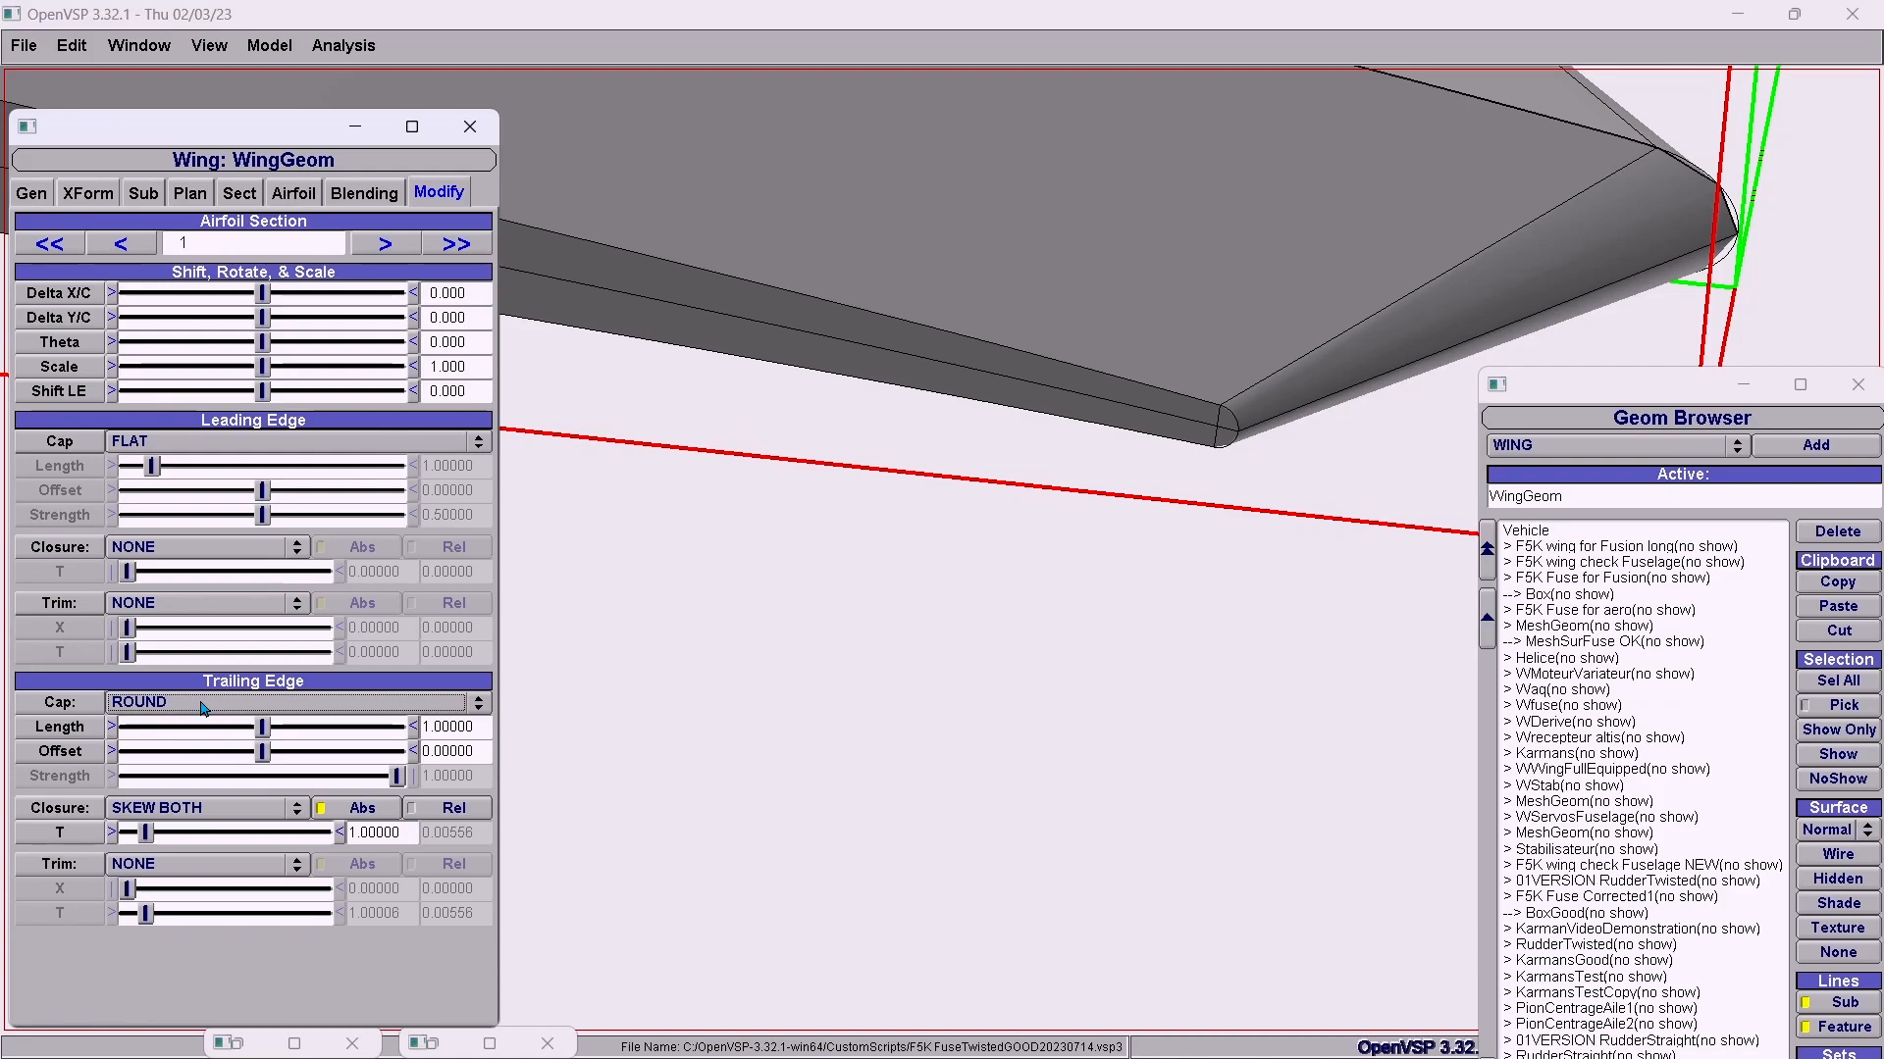
pyautogui.click(204, 708)
pyautogui.click(206, 681)
pyautogui.click(209, 708)
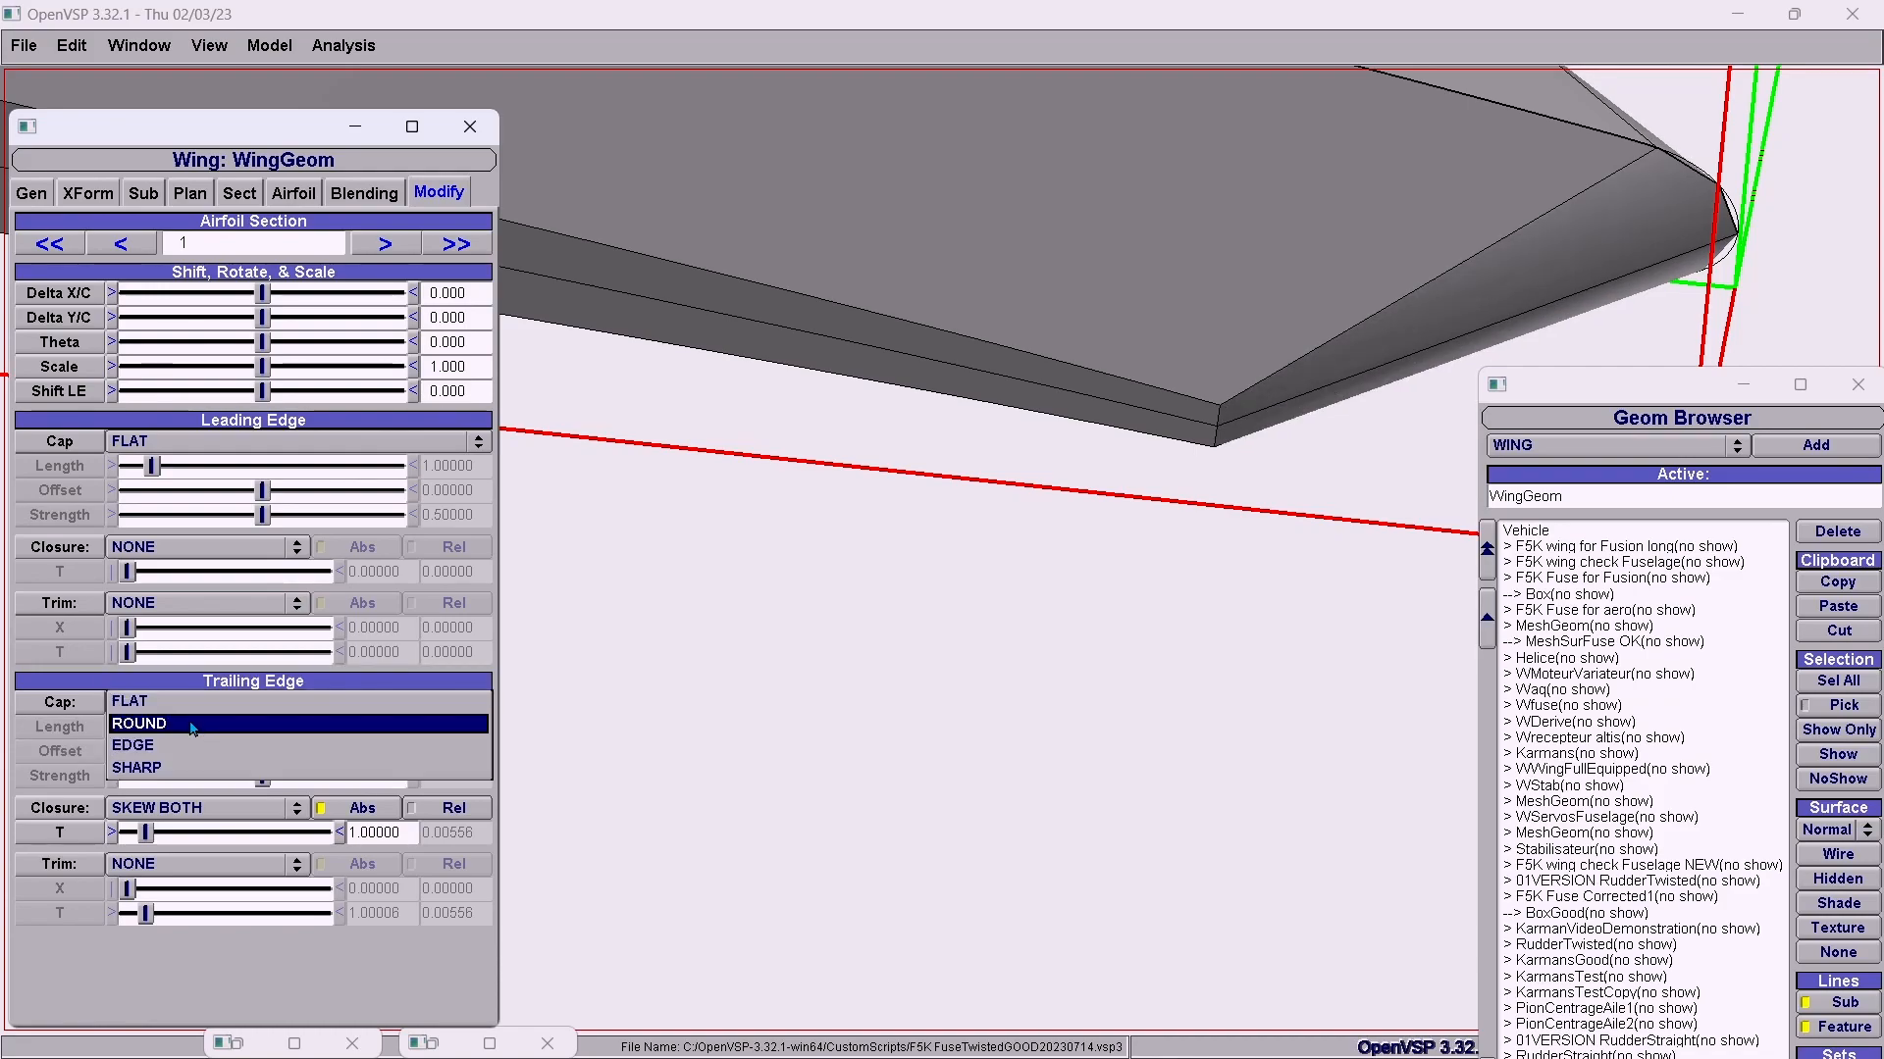
pyautogui.click(193, 727)
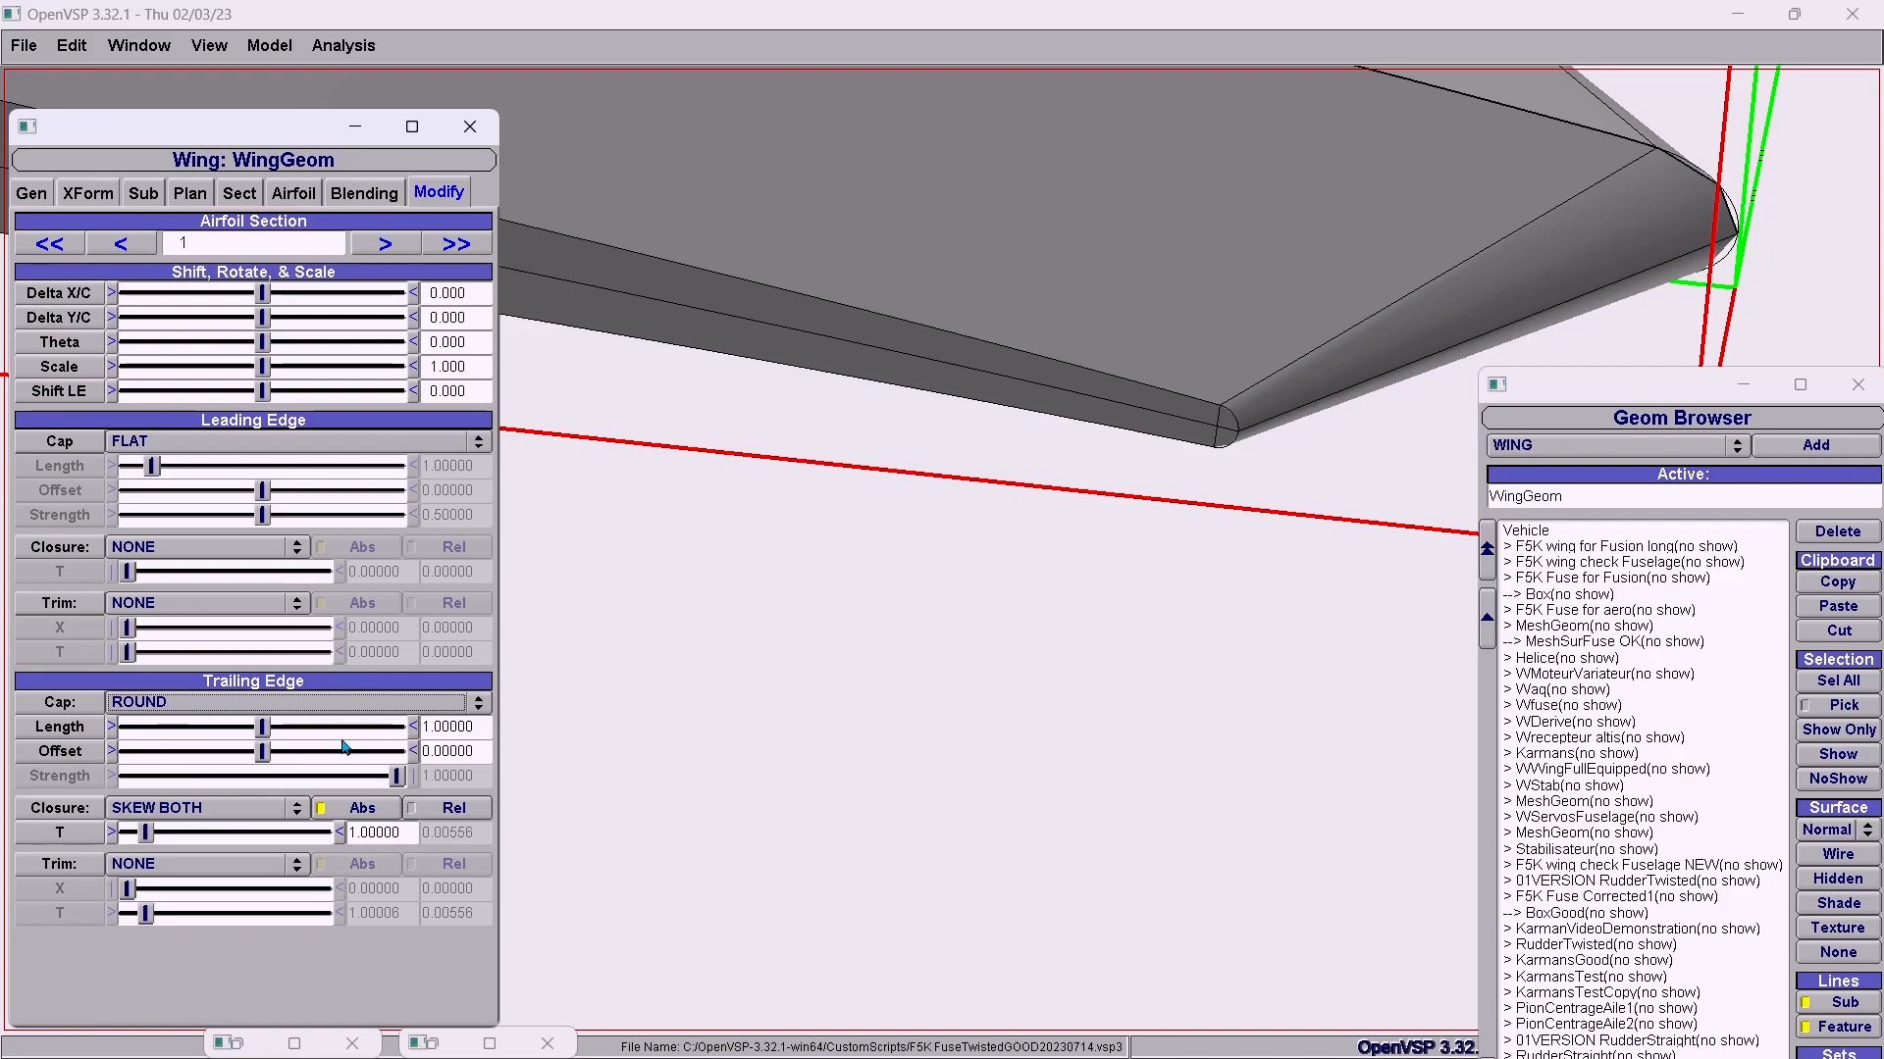
# Switch the trailing edge closure to relative thickness and set T to 0.01.
pyautogui.click(441, 811)
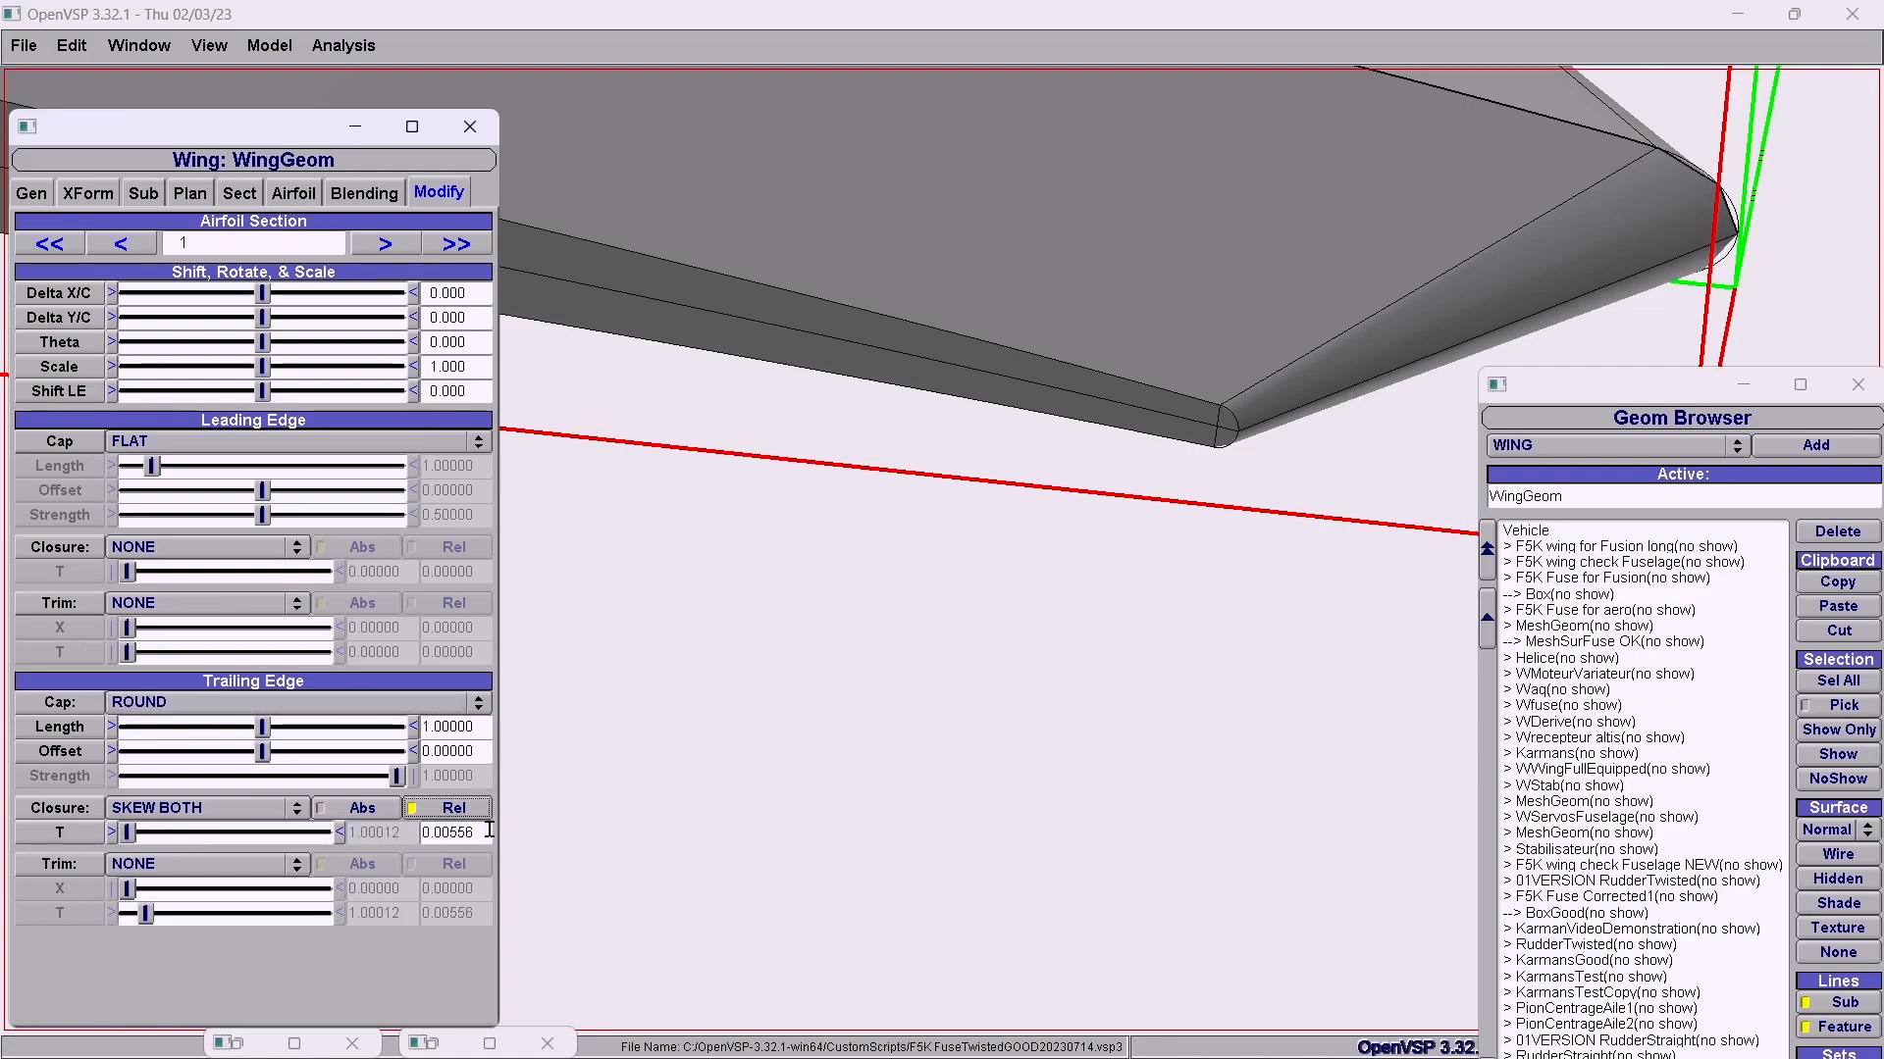
pyautogui.moveTo(483, 832); pyautogui.dragTo(390, 841)
pyautogui.write('0.01')
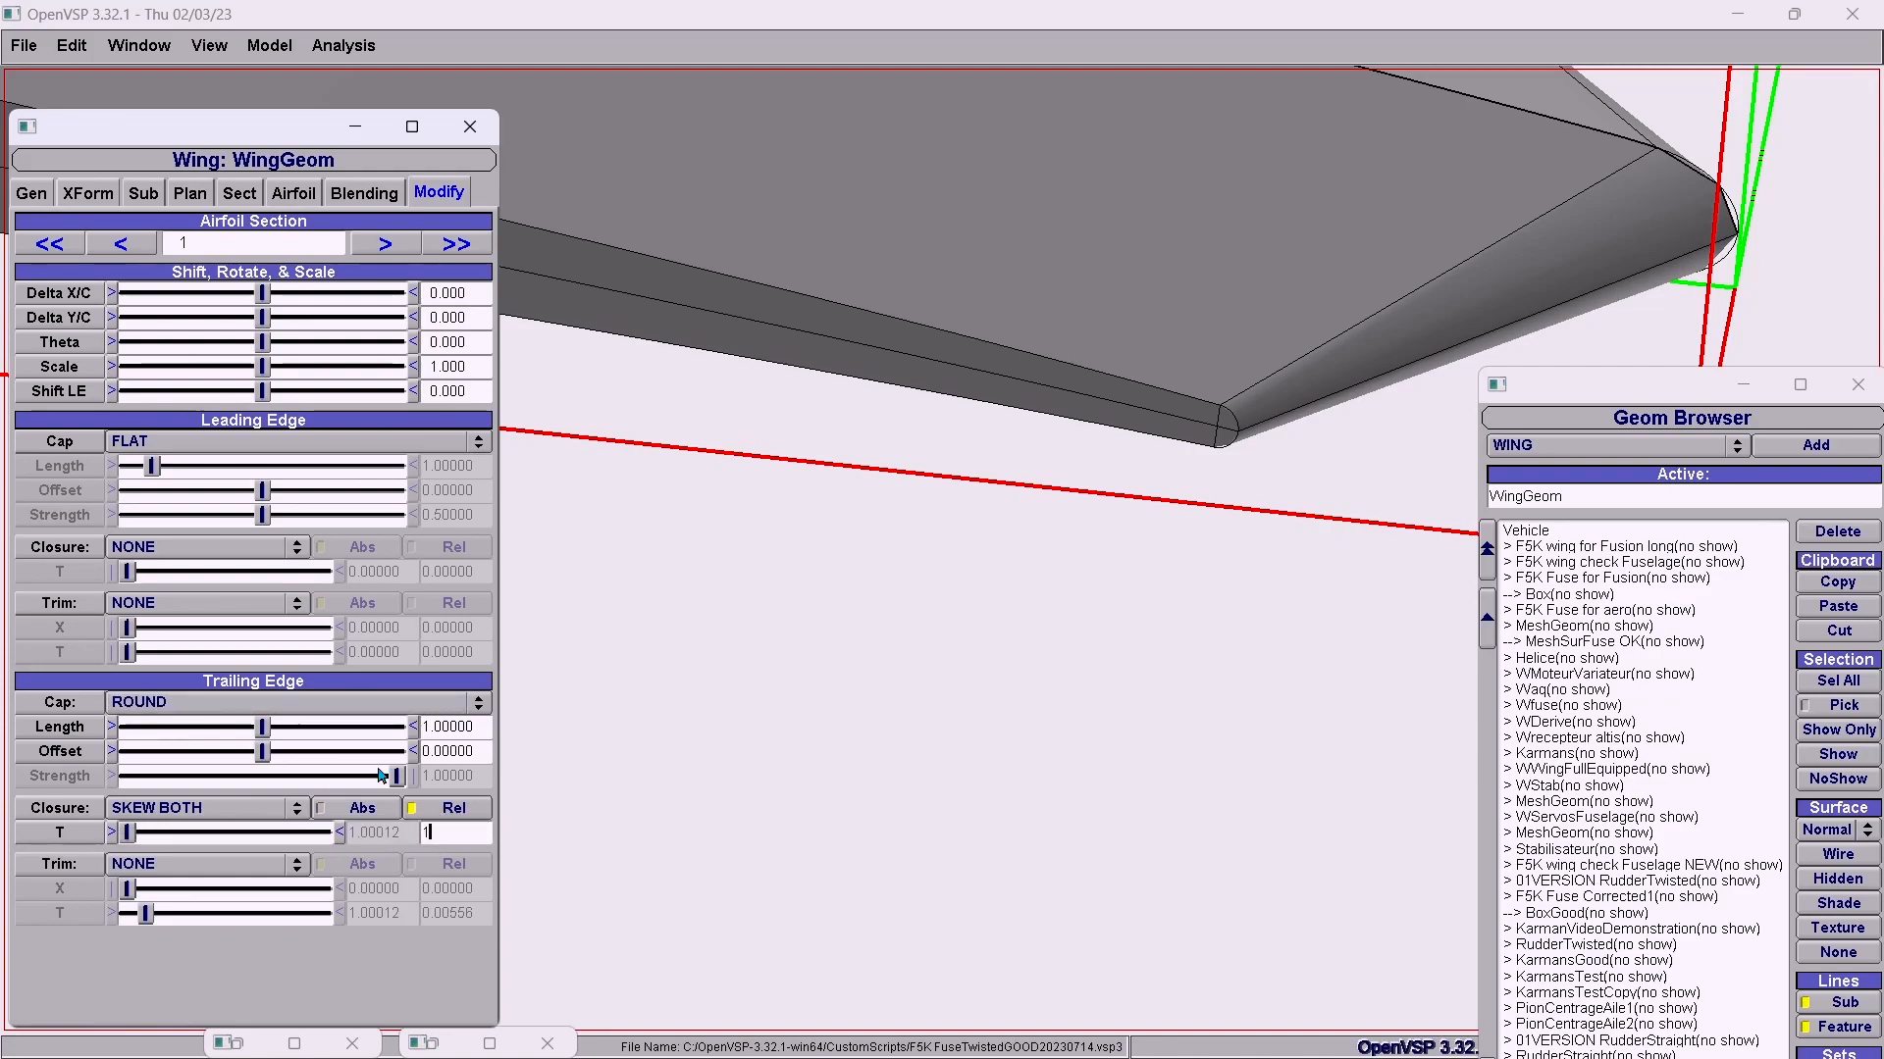
pyautogui.press('Return')
# Return the trailing edge closure to absolute thickness and set T to 1.
pyautogui.click(362, 812)
pyautogui.moveTo(412, 834); pyautogui.dragTo(322, 842)
pyautogui.write('1')
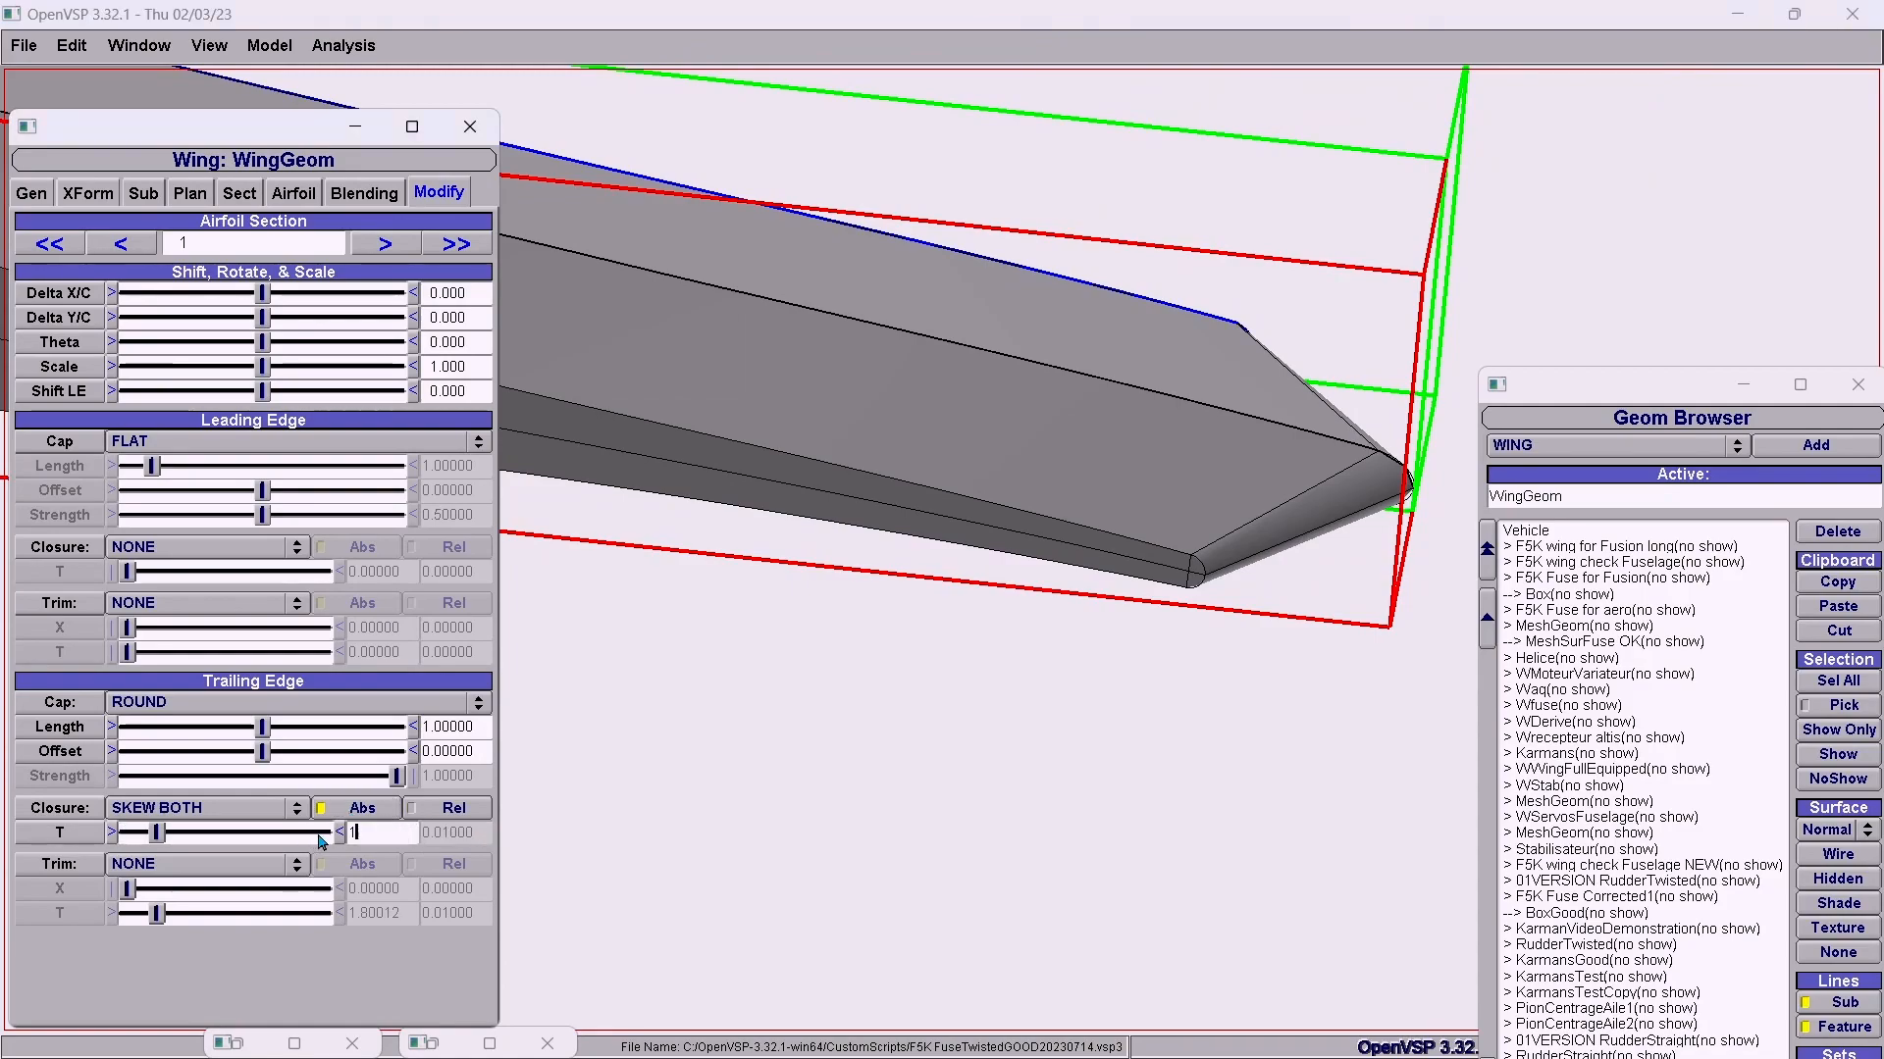
pyautogui.press('Return')
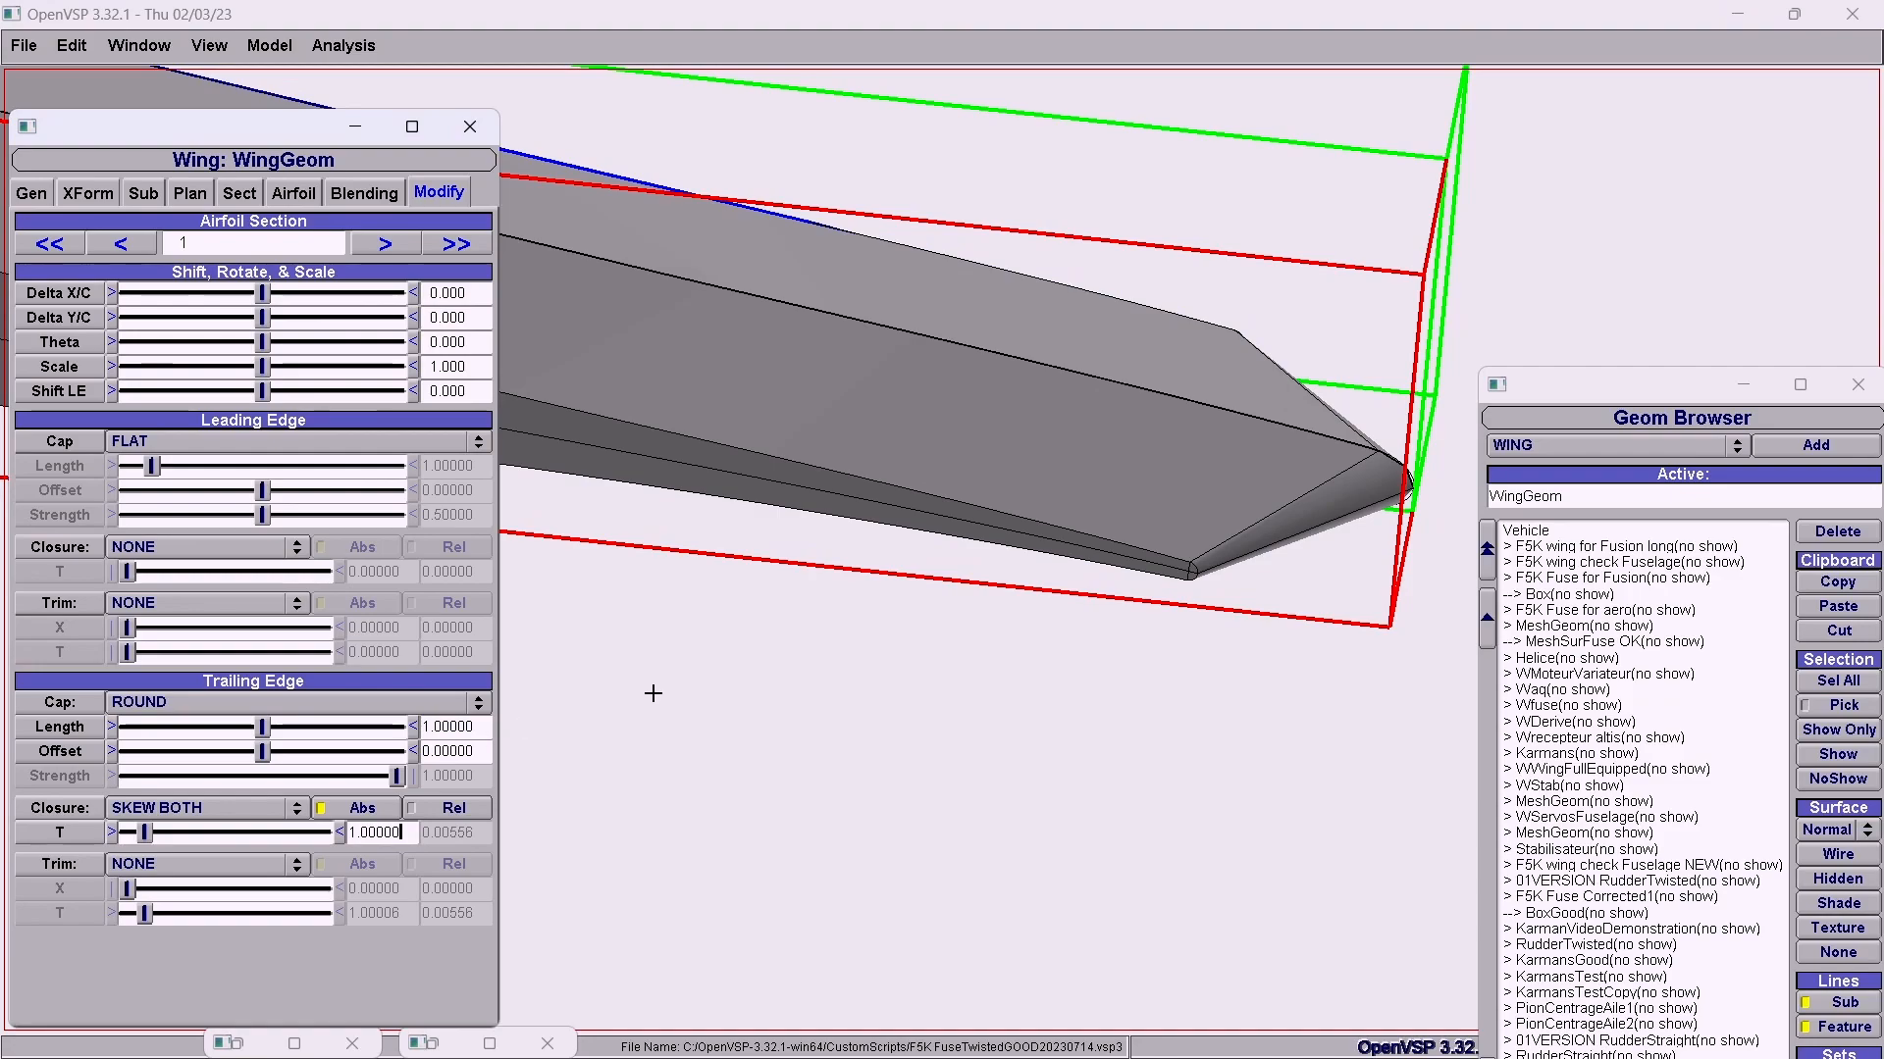
# Try the SKEW UPPER, SKEW LOWER and EXTRAPOLATE closures on the trailing edge and return to SKEW BOTH.
pyautogui.scroll(5, 836, 664)
pyautogui.moveTo(879, 668); pyautogui.dragTo(681, 824, button='right')
pyautogui.moveTo(1313, 536); pyautogui.dragTo(677, 628, button='right')
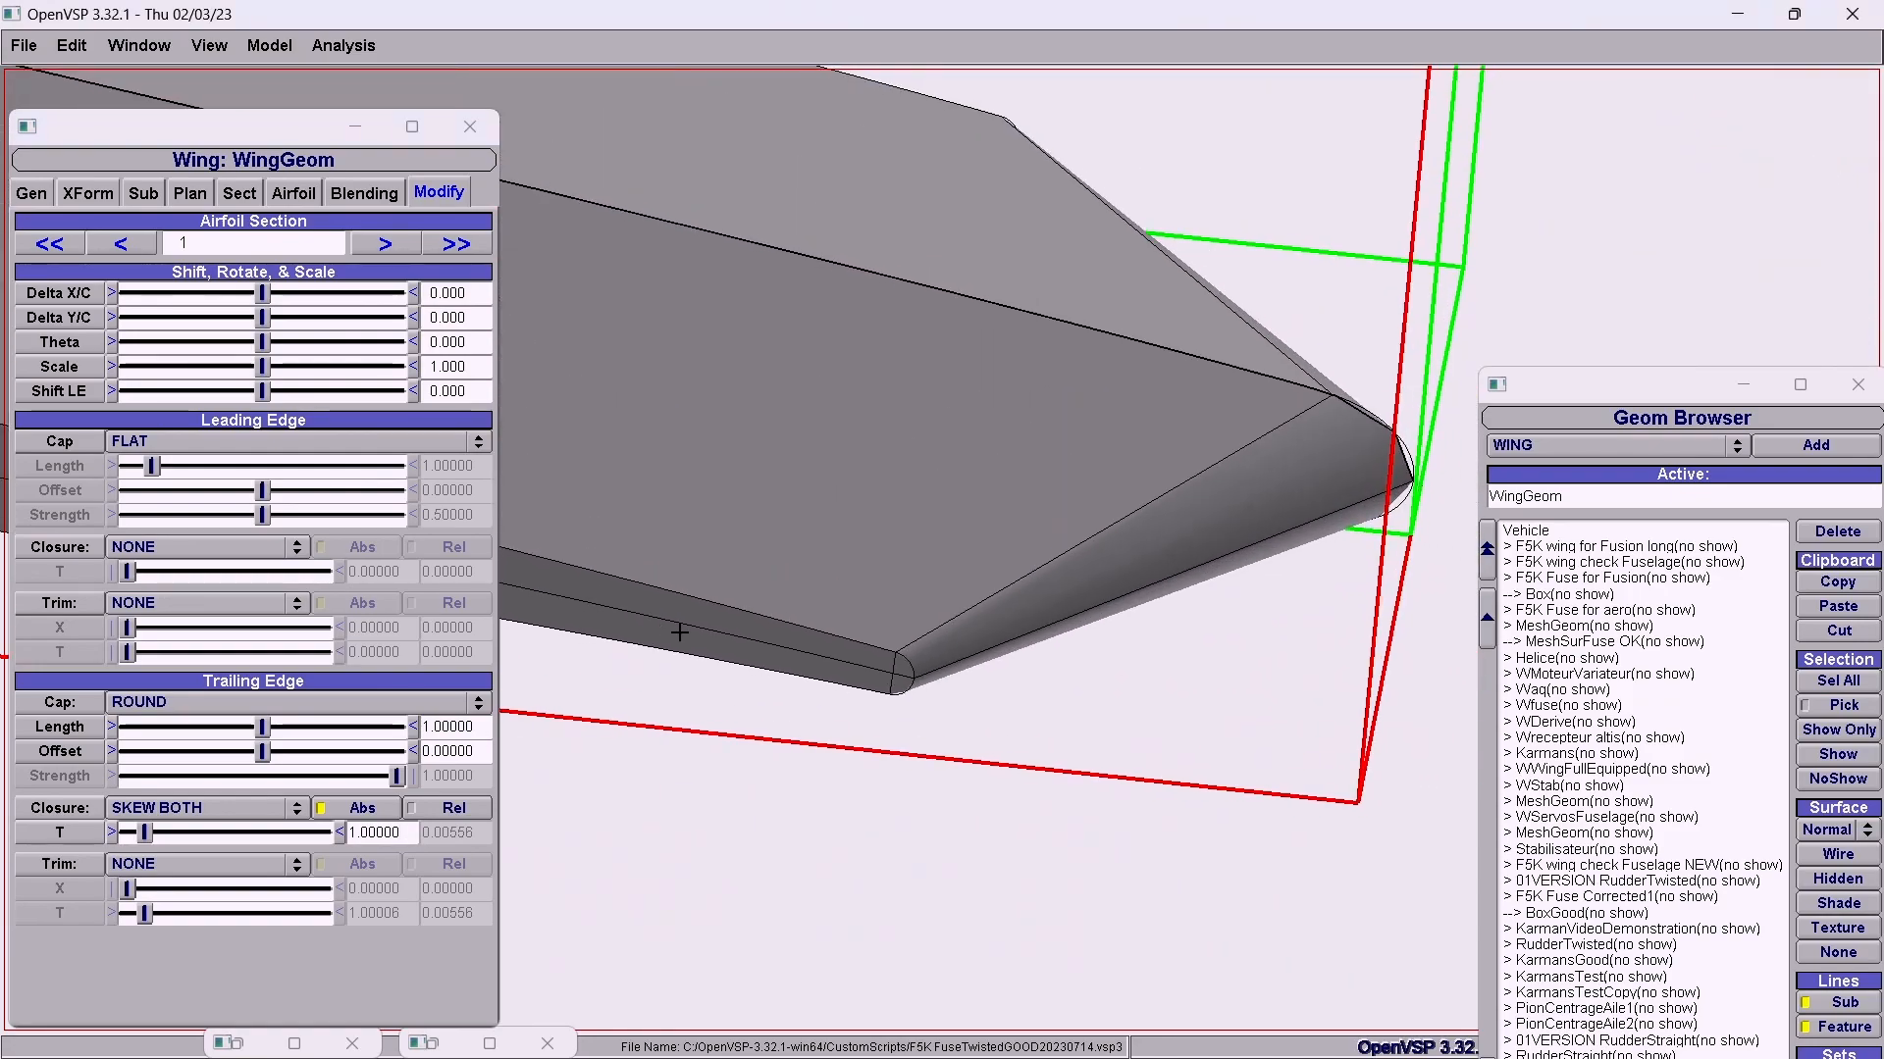
pyautogui.click(201, 808)
pyautogui.click(194, 800)
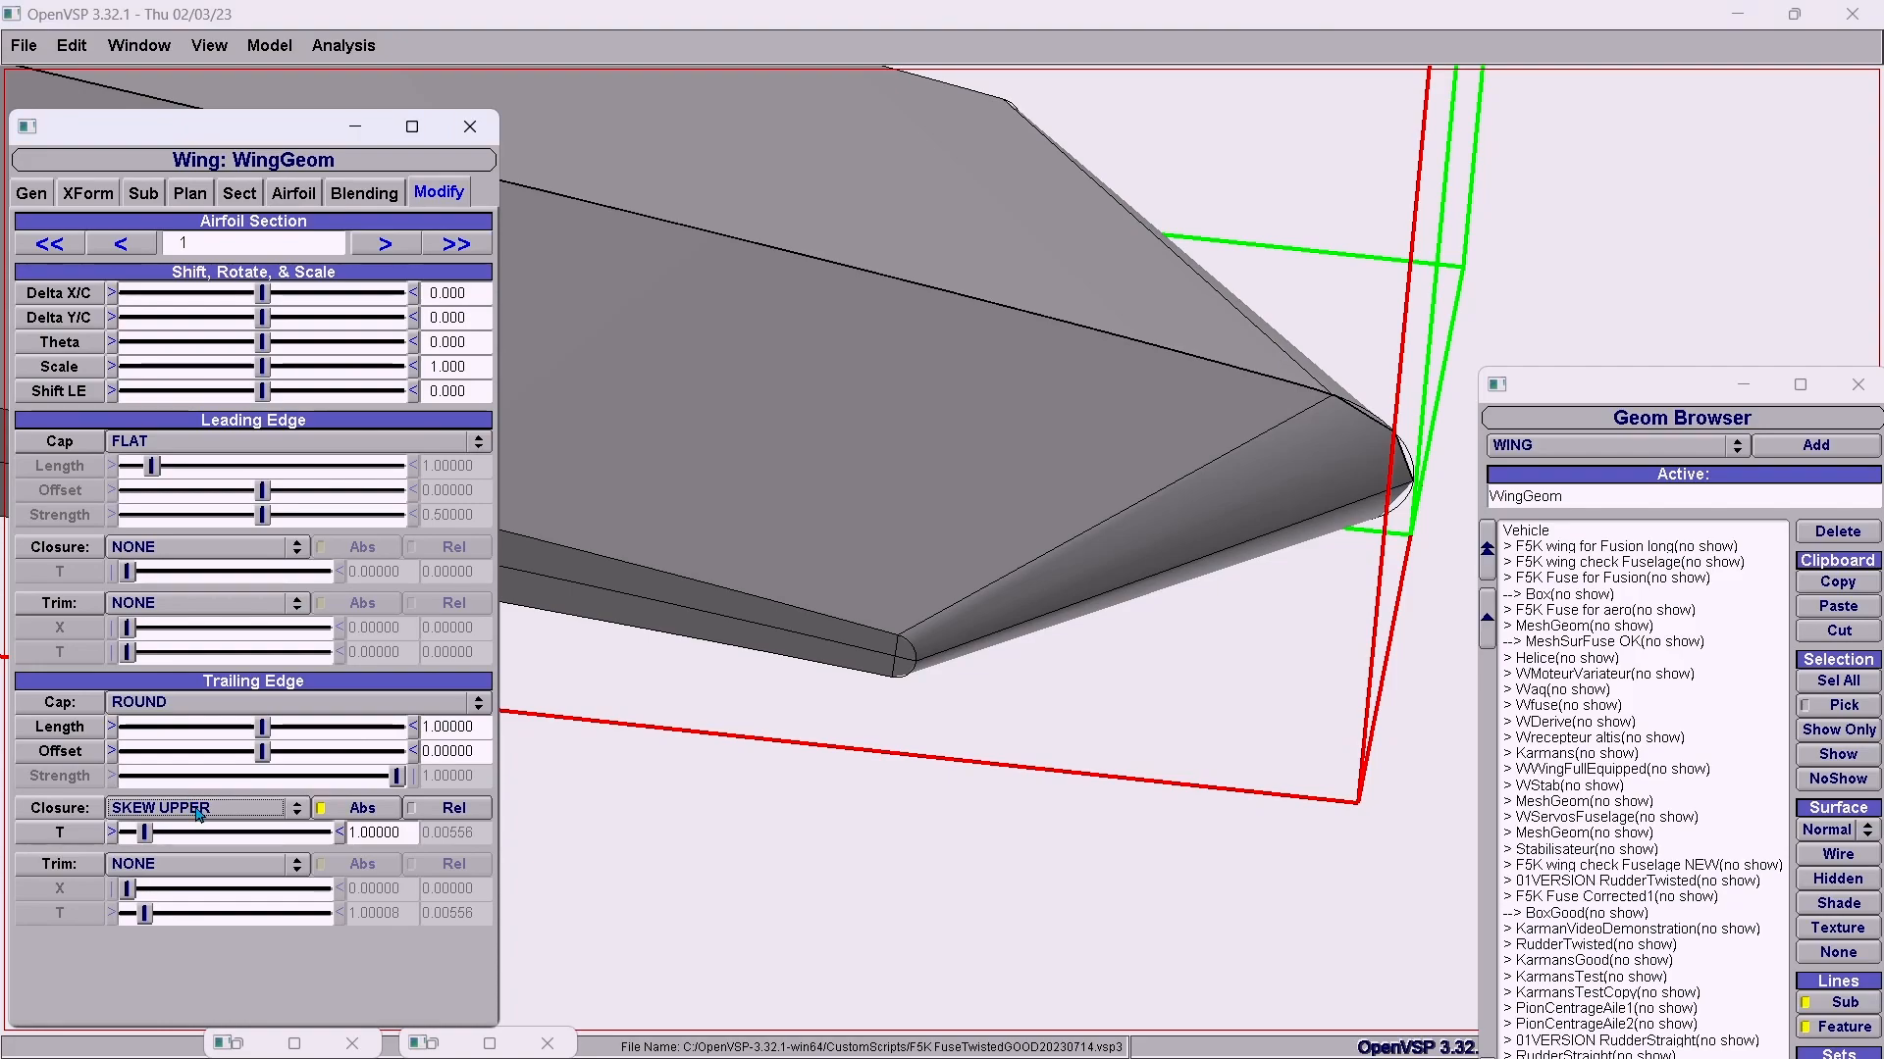
pyautogui.click(199, 810)
pyautogui.click(203, 790)
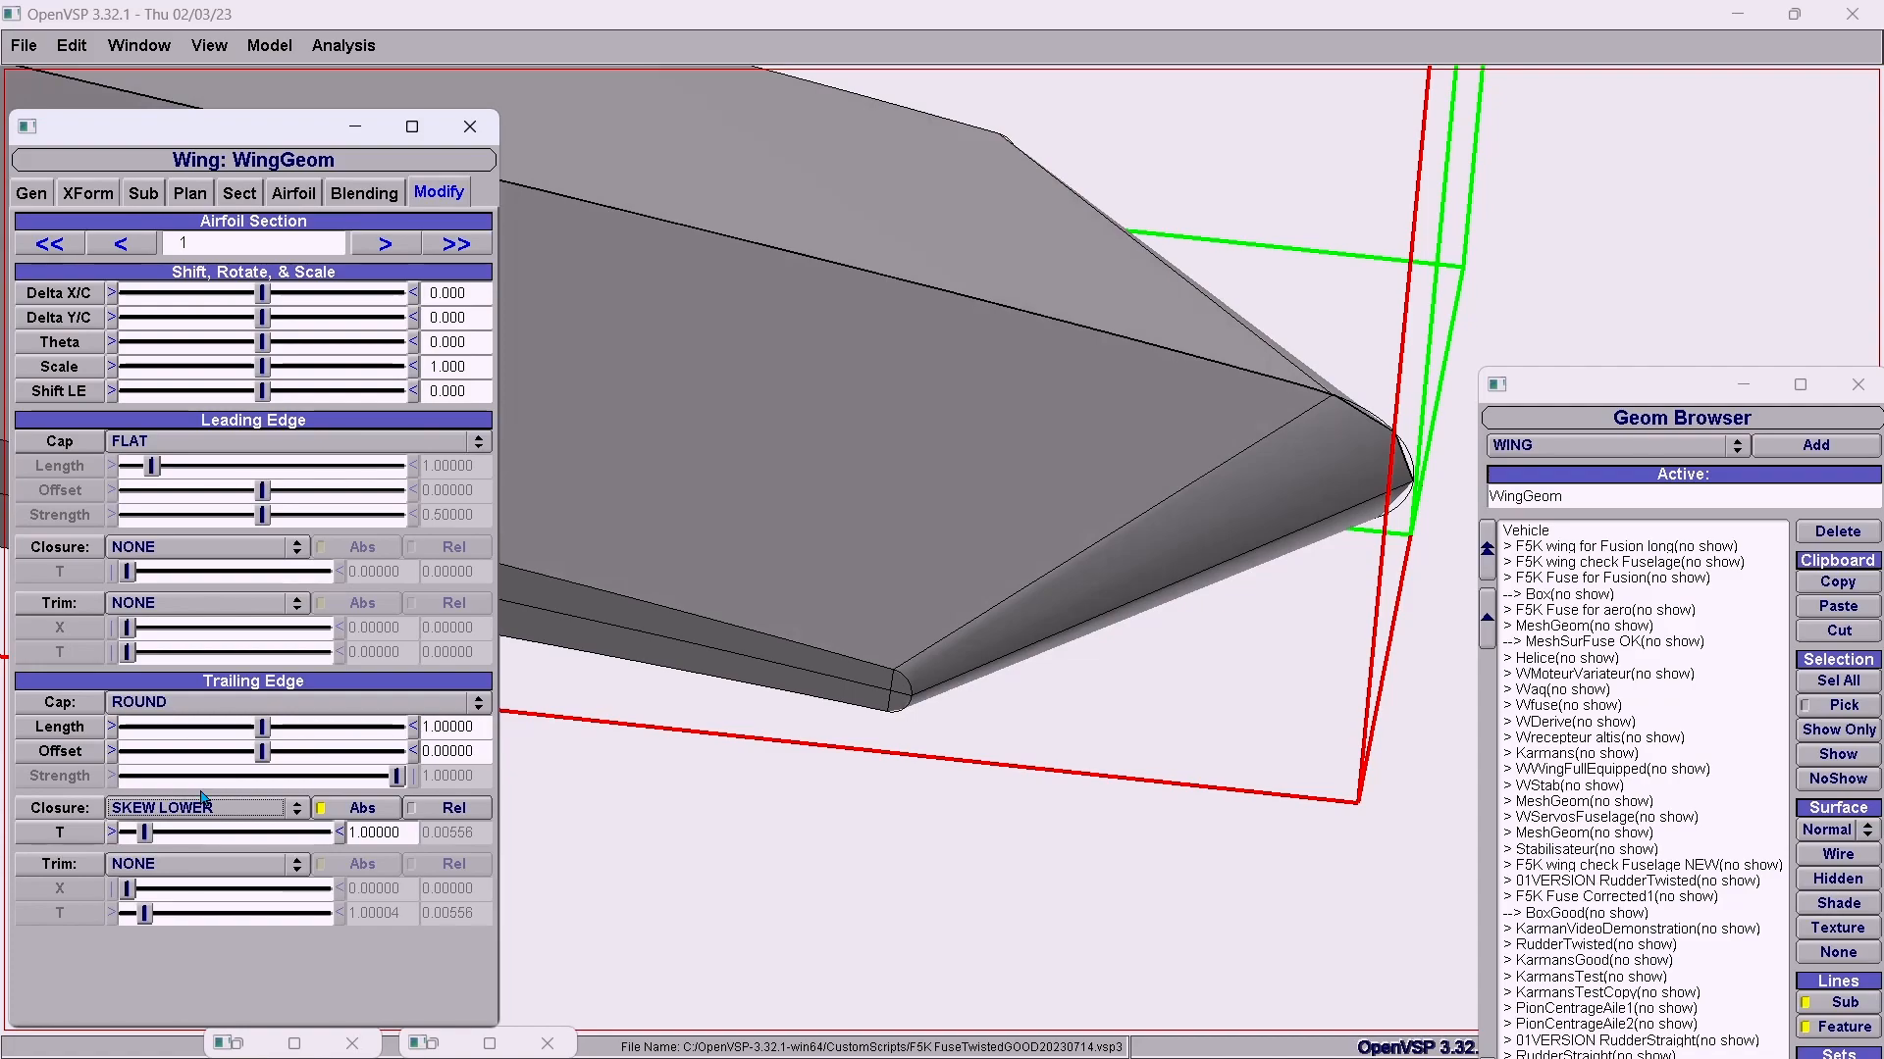
pyautogui.click(208, 813)
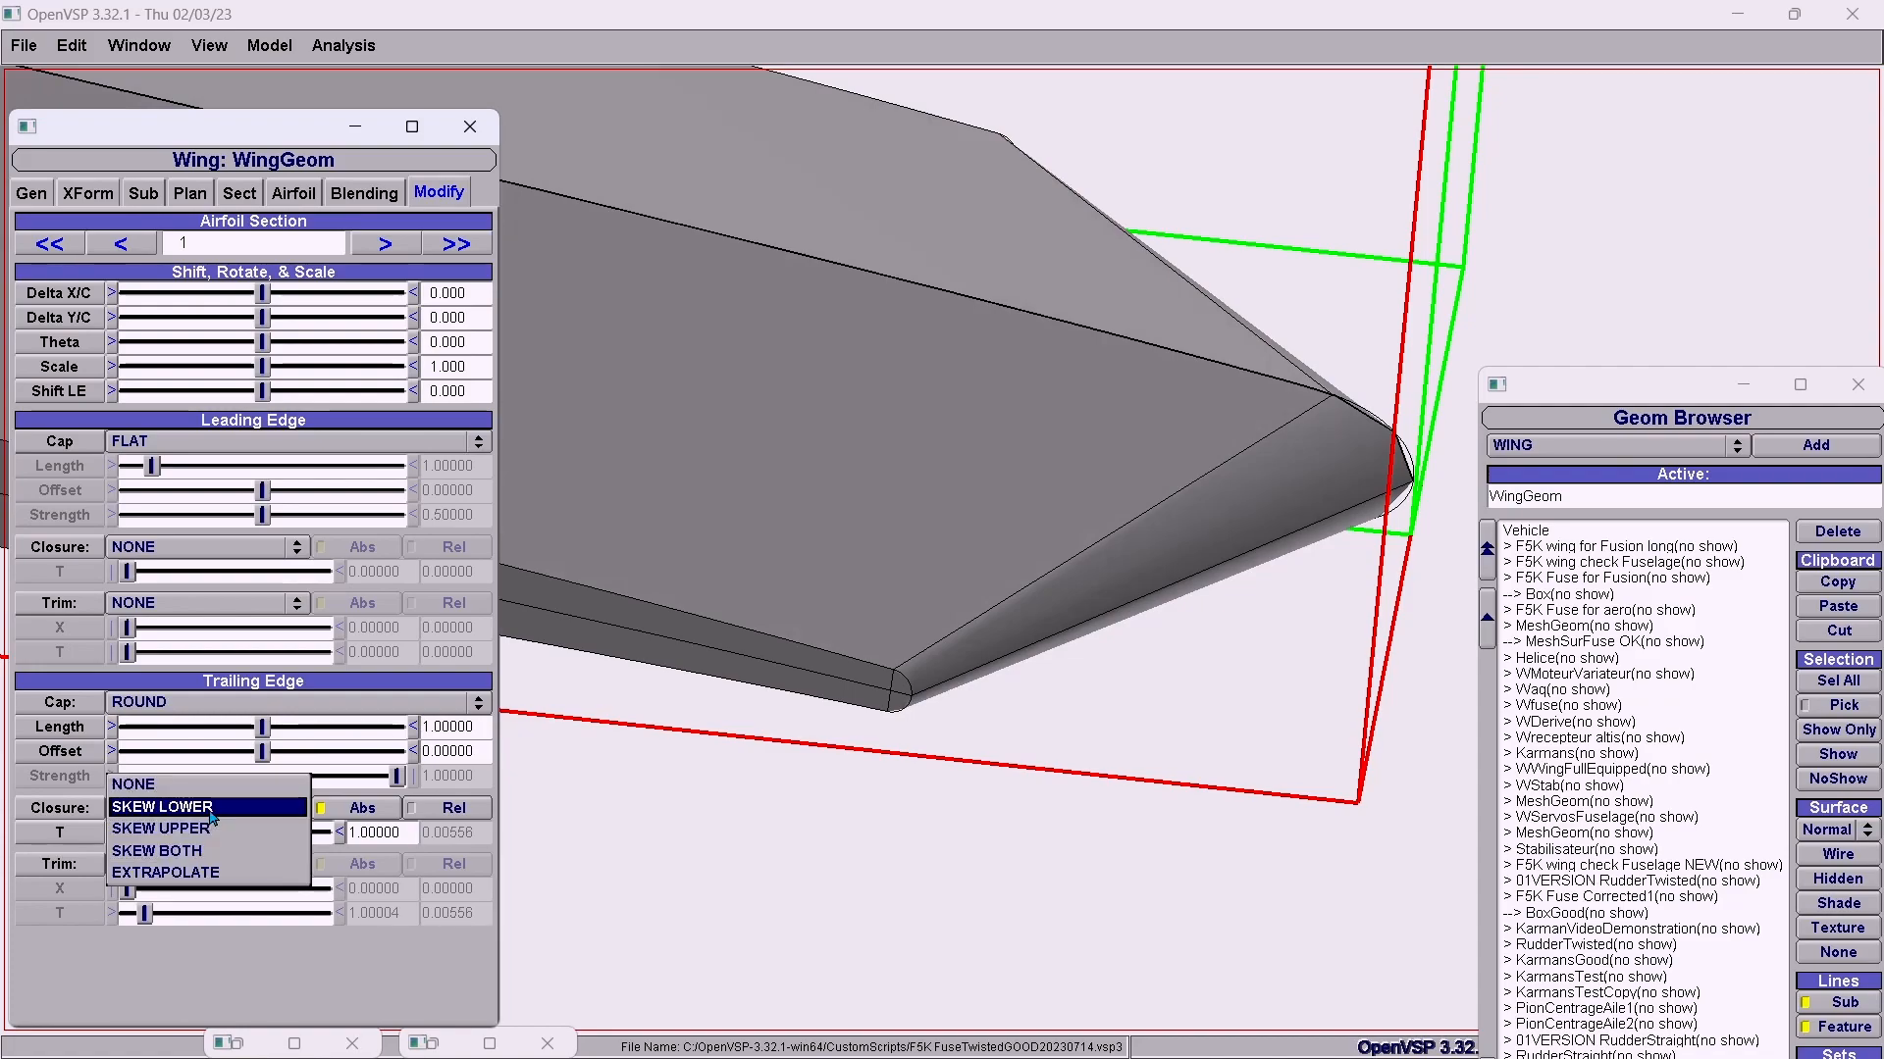
pyautogui.click(206, 873)
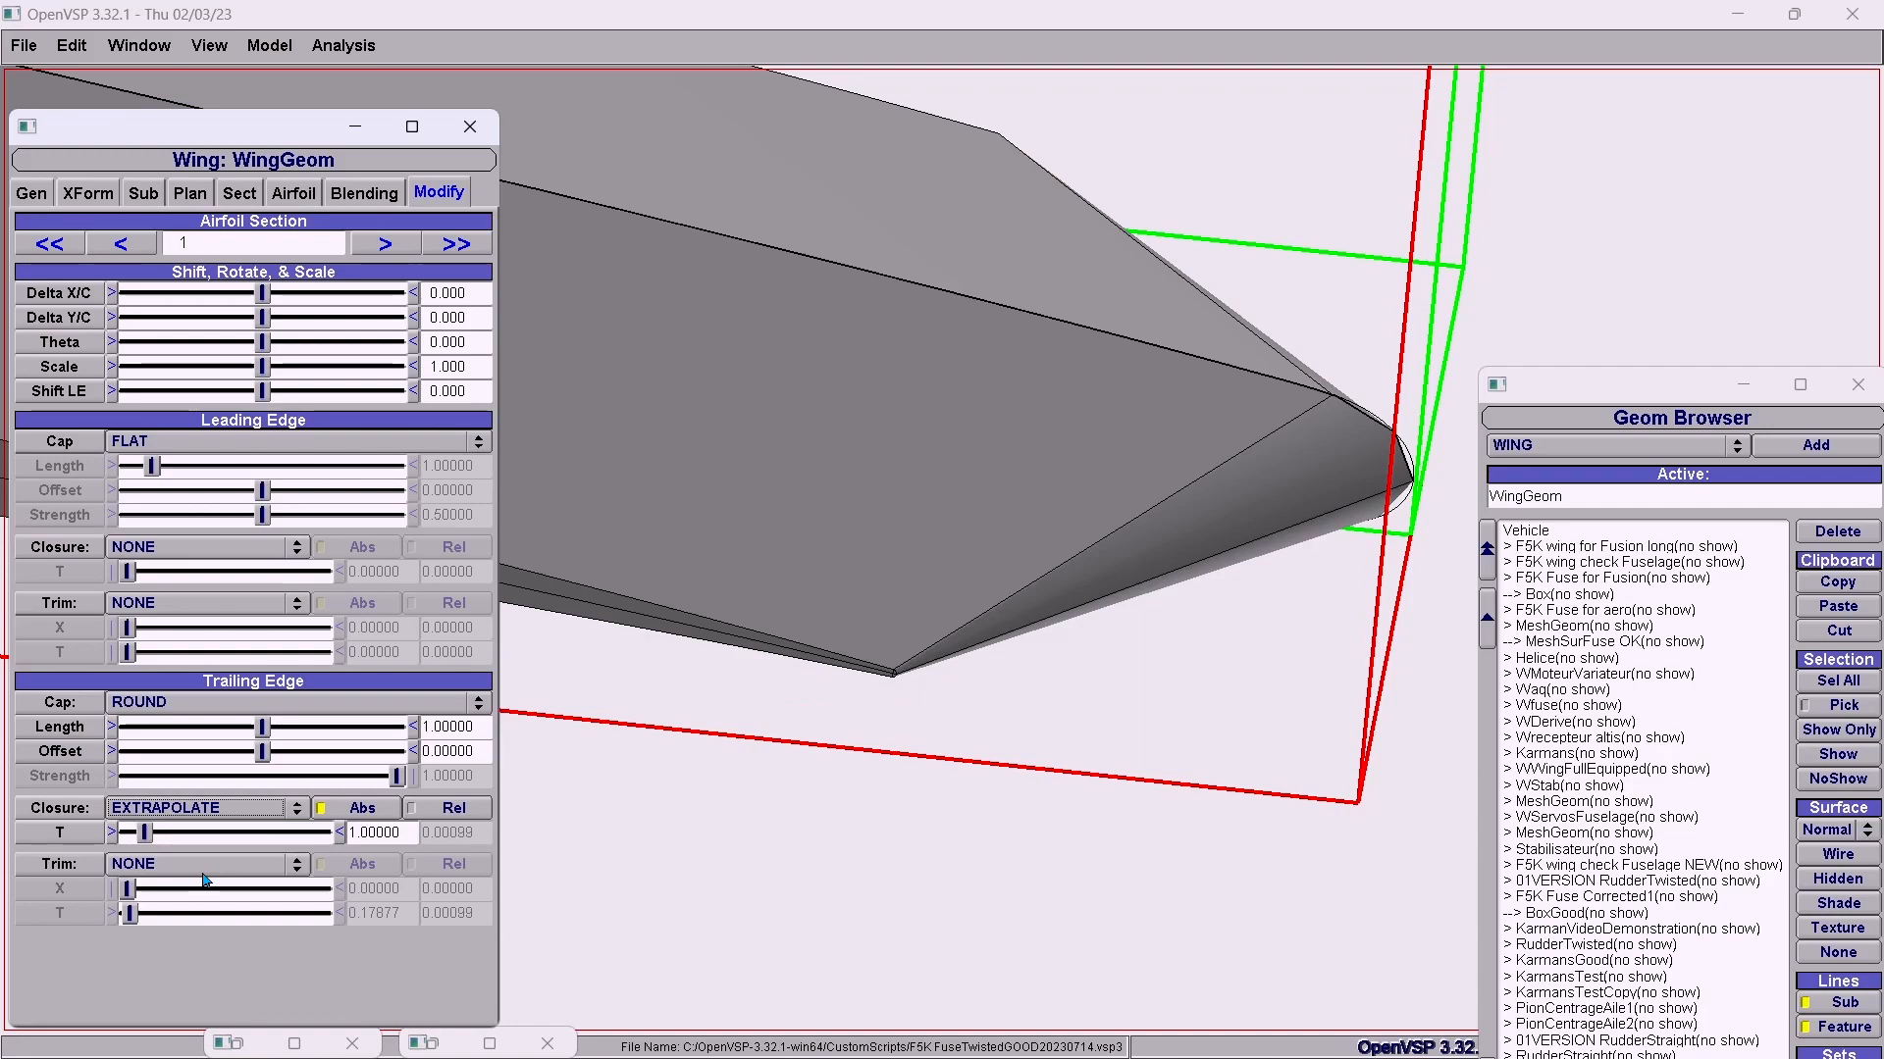
pyautogui.click(219, 814)
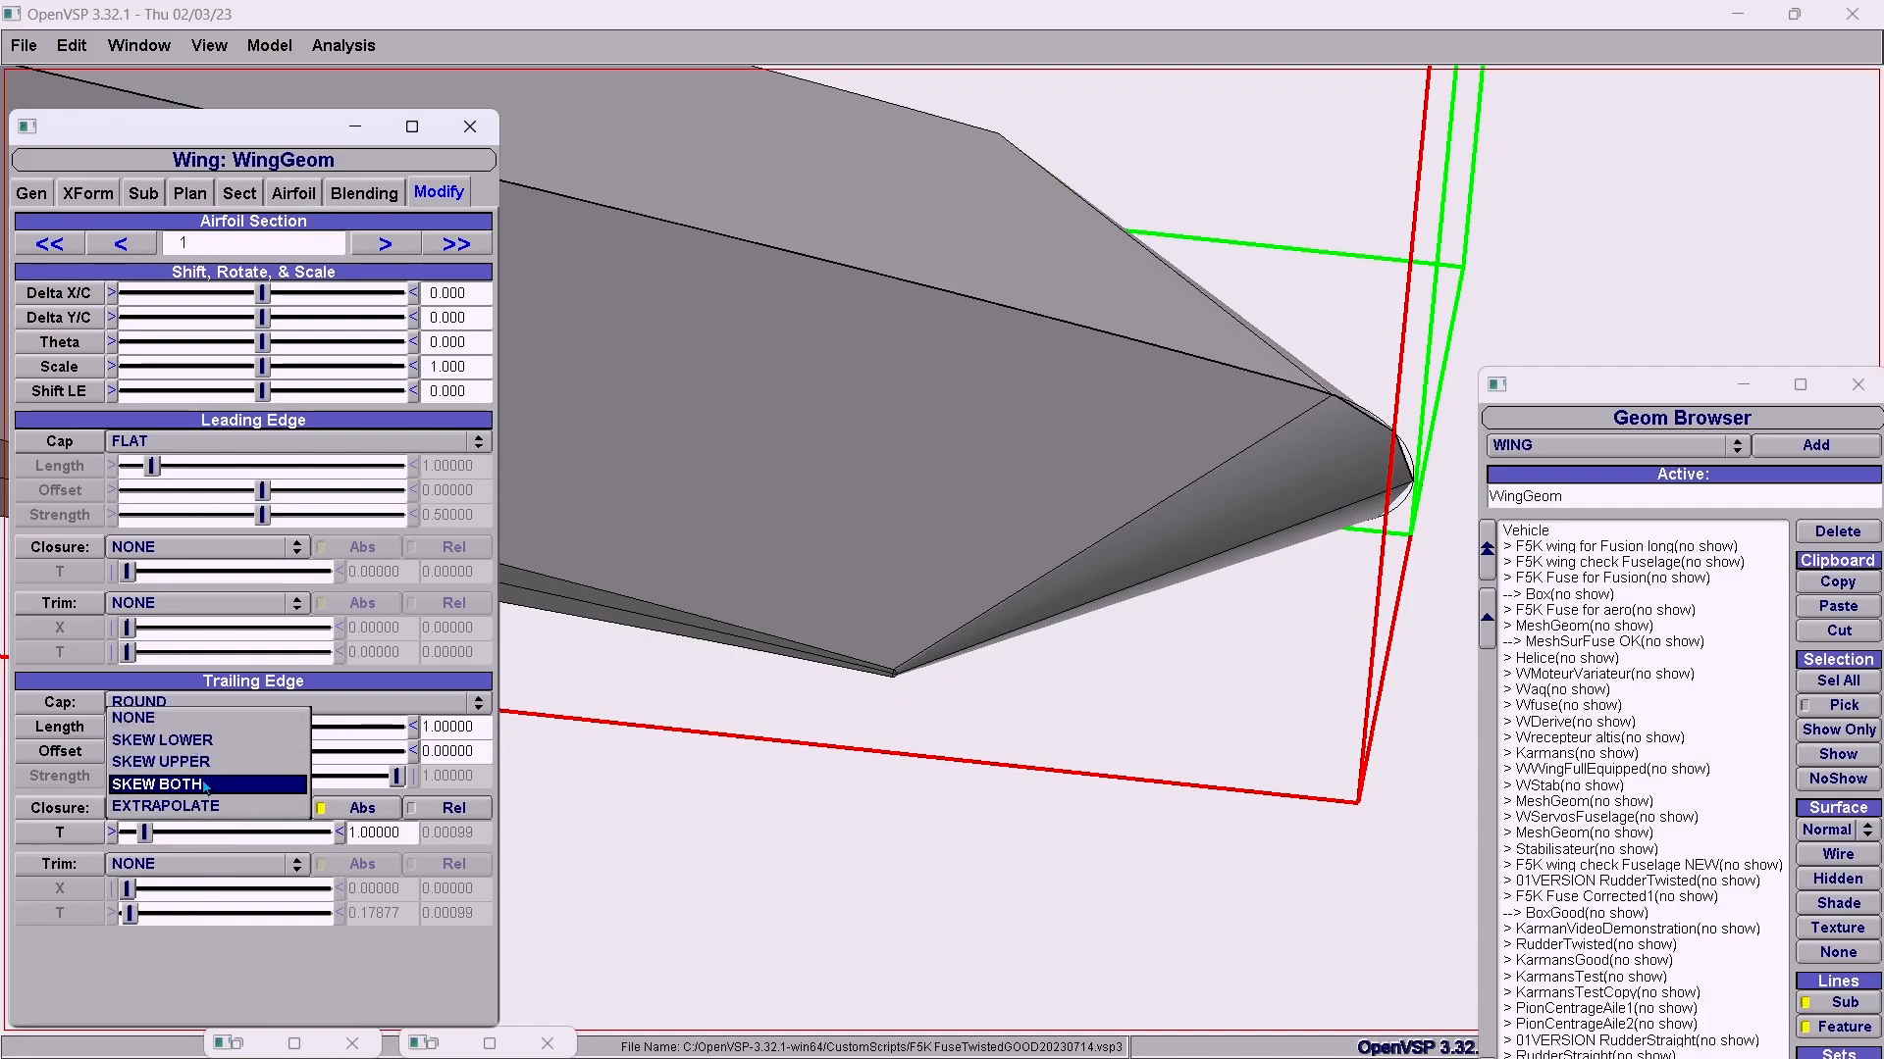
pyautogui.click(206, 785)
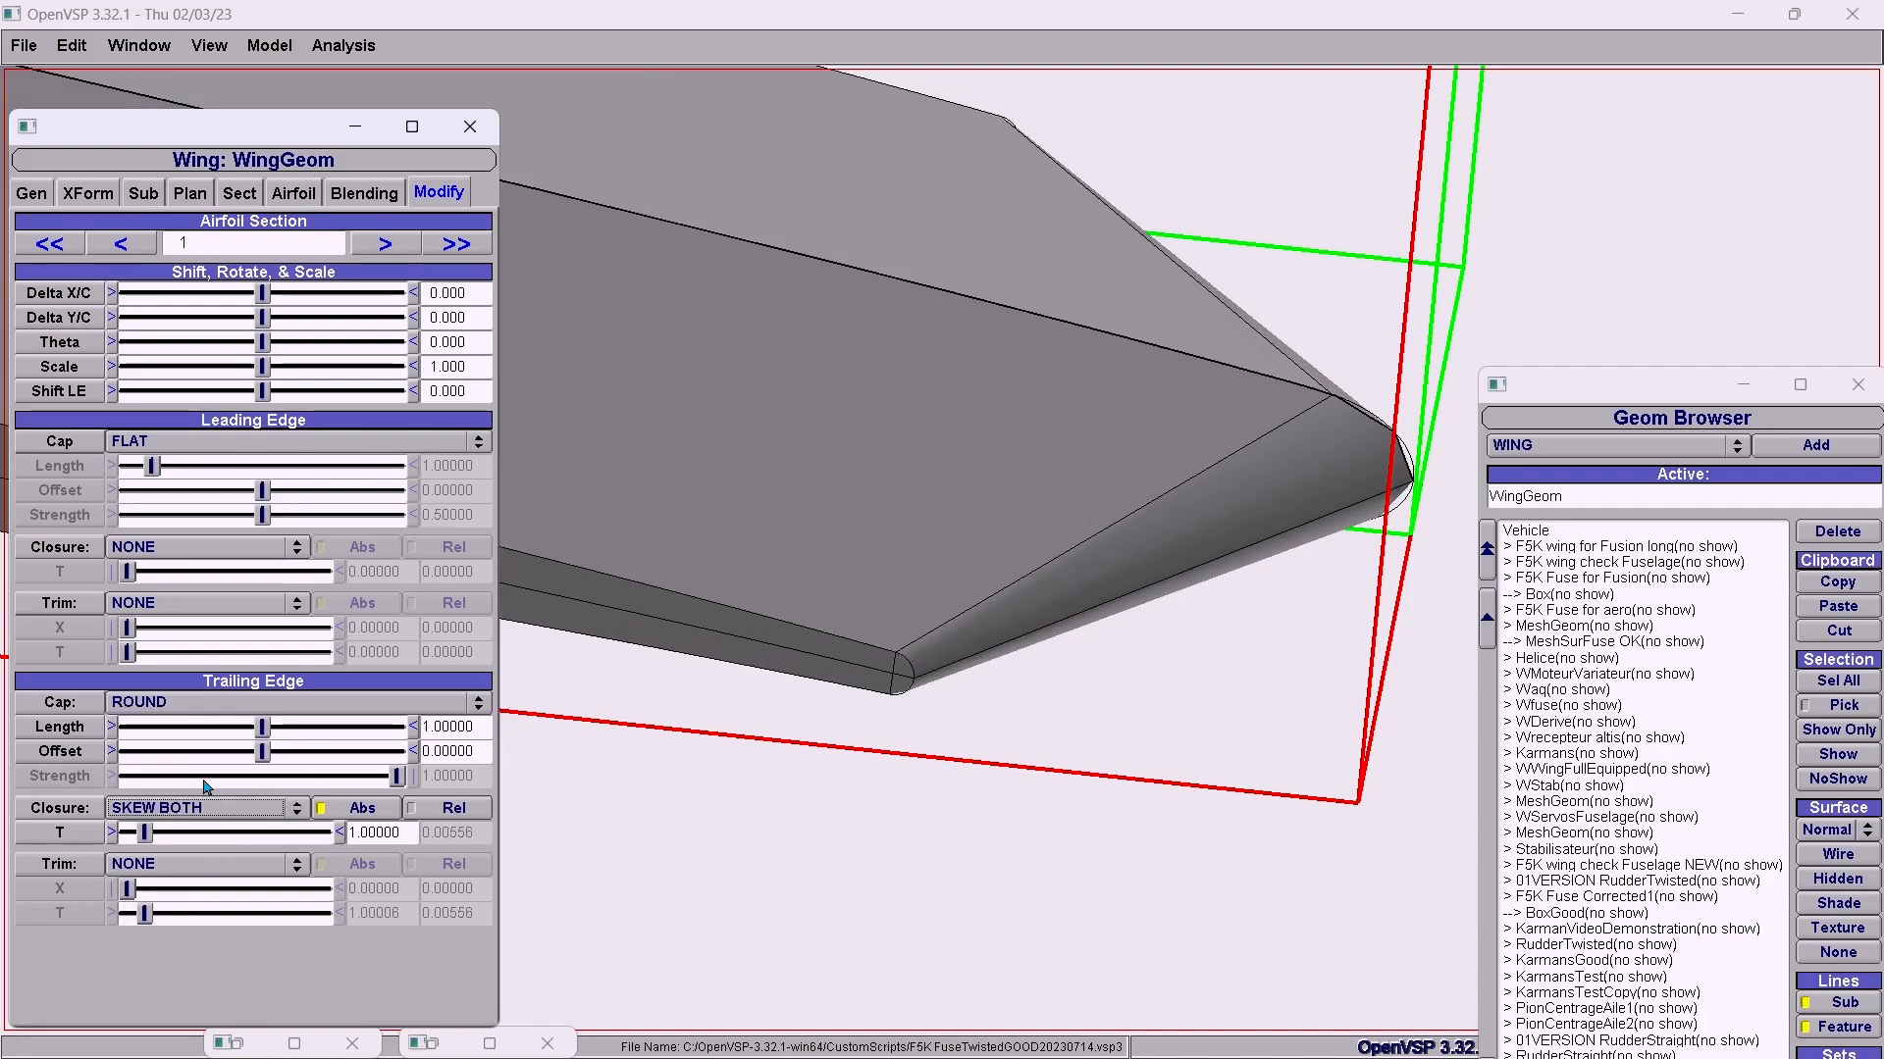
# Try offsets of 2 and 1 on the trailing edge's round cap, and restore the offset to 0.
pyautogui.moveTo(466, 753); pyautogui.dragTo(413, 760)
pyautogui.write('2')
pyautogui.press('Return')
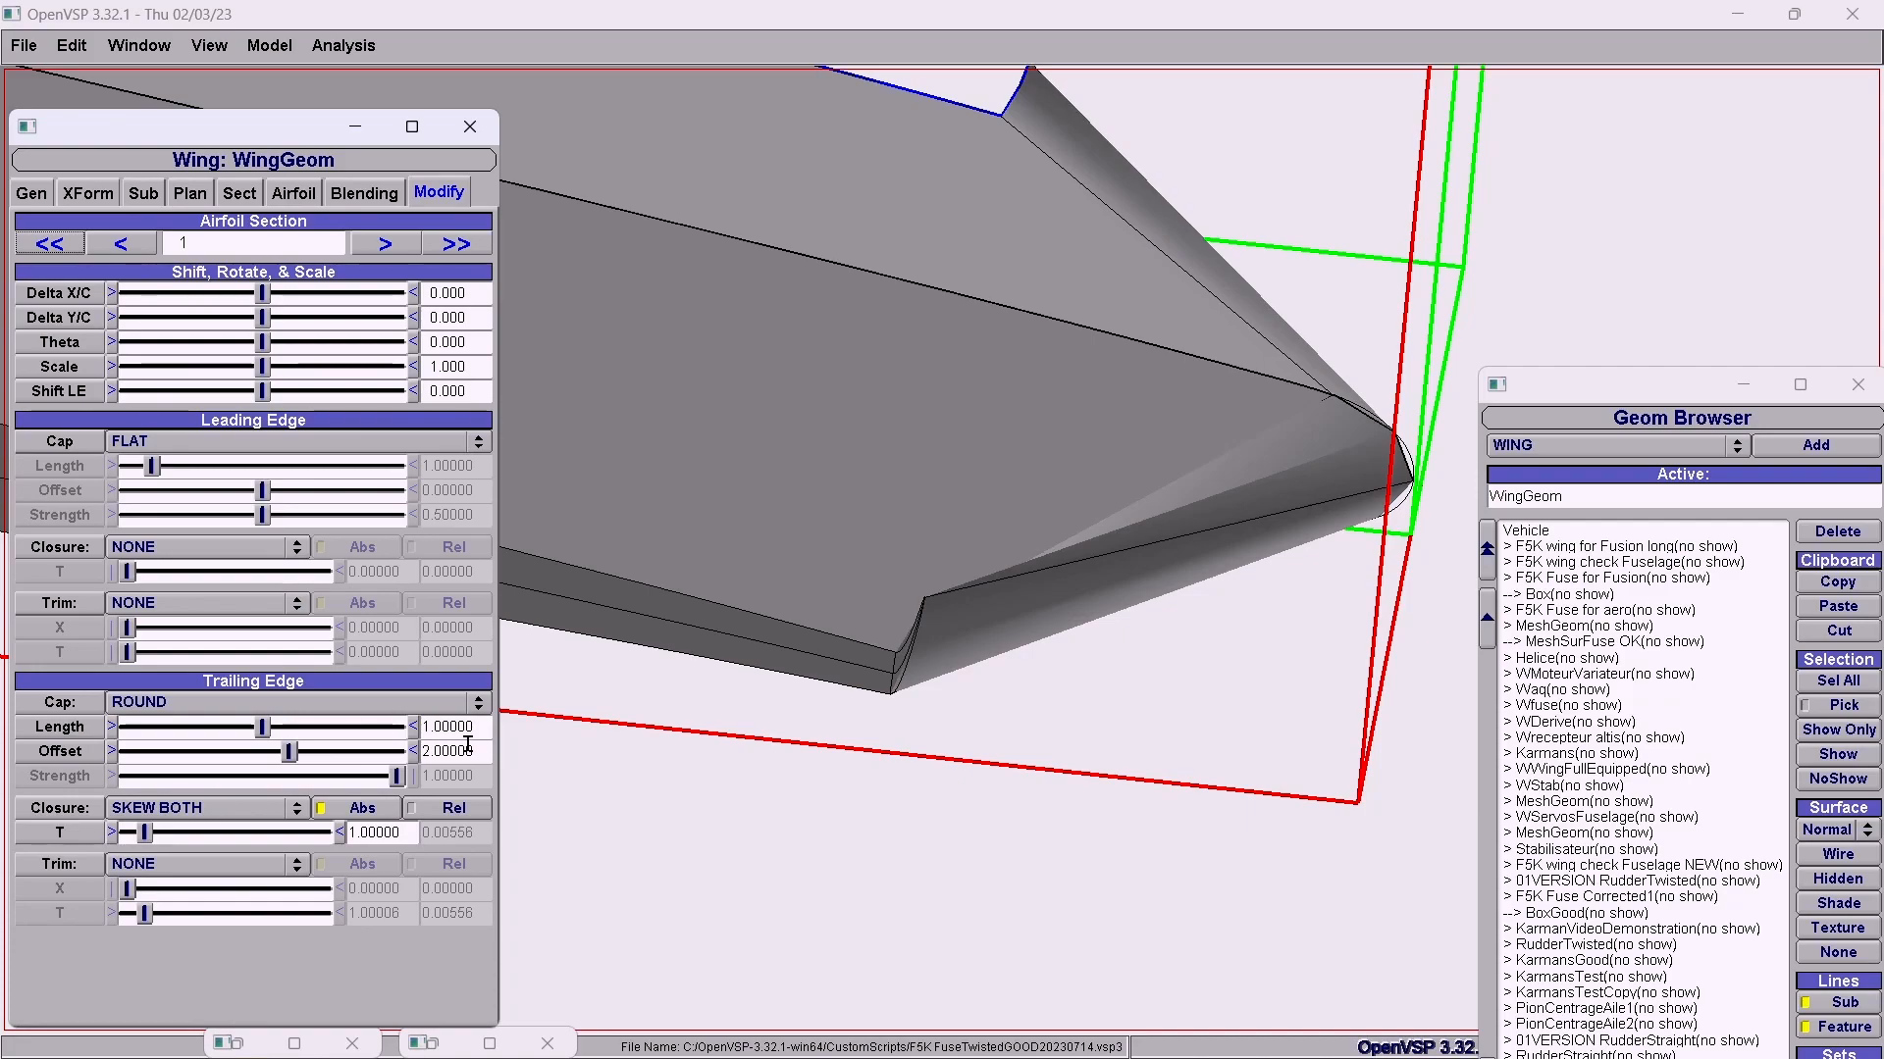
pyautogui.moveTo(484, 753); pyautogui.dragTo(415, 754)
pyautogui.write('1')
pyautogui.press('Return')
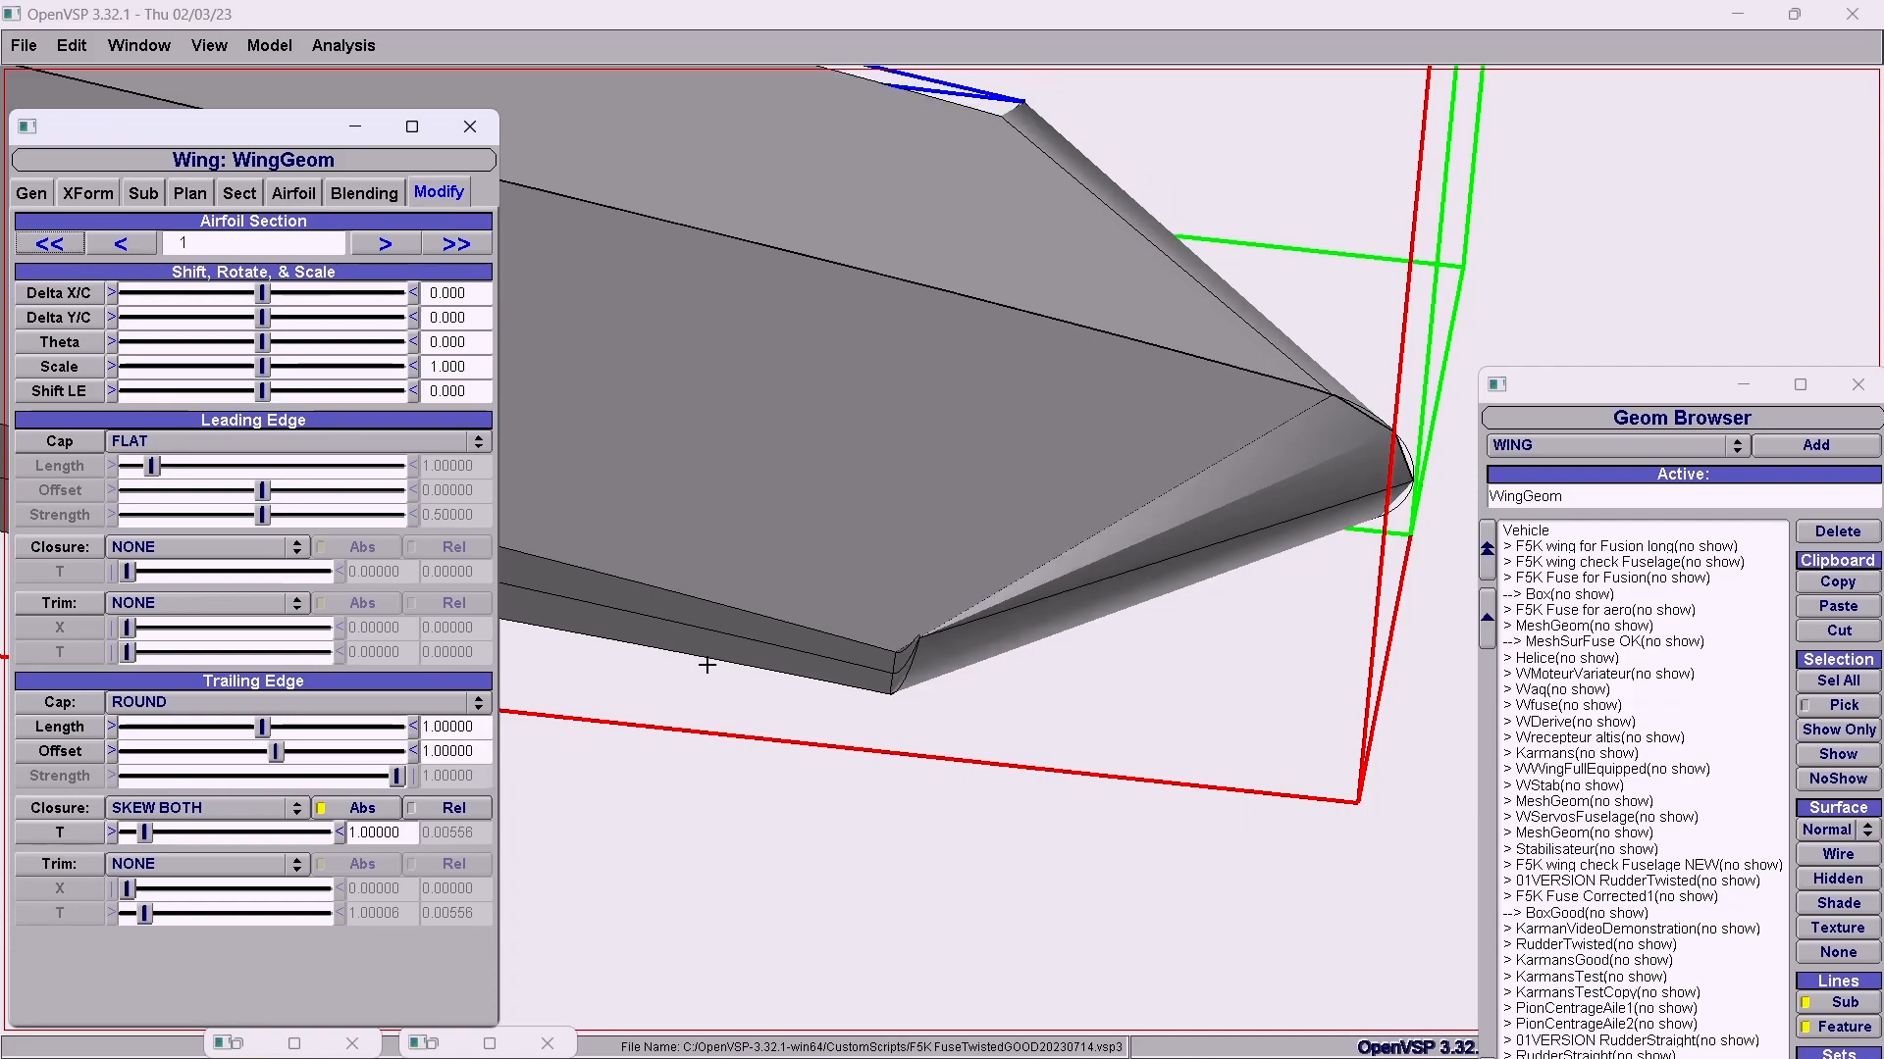
pyautogui.moveTo(483, 752); pyautogui.dragTo(363, 735)
pyautogui.write('0')
pyautogui.press('Return')
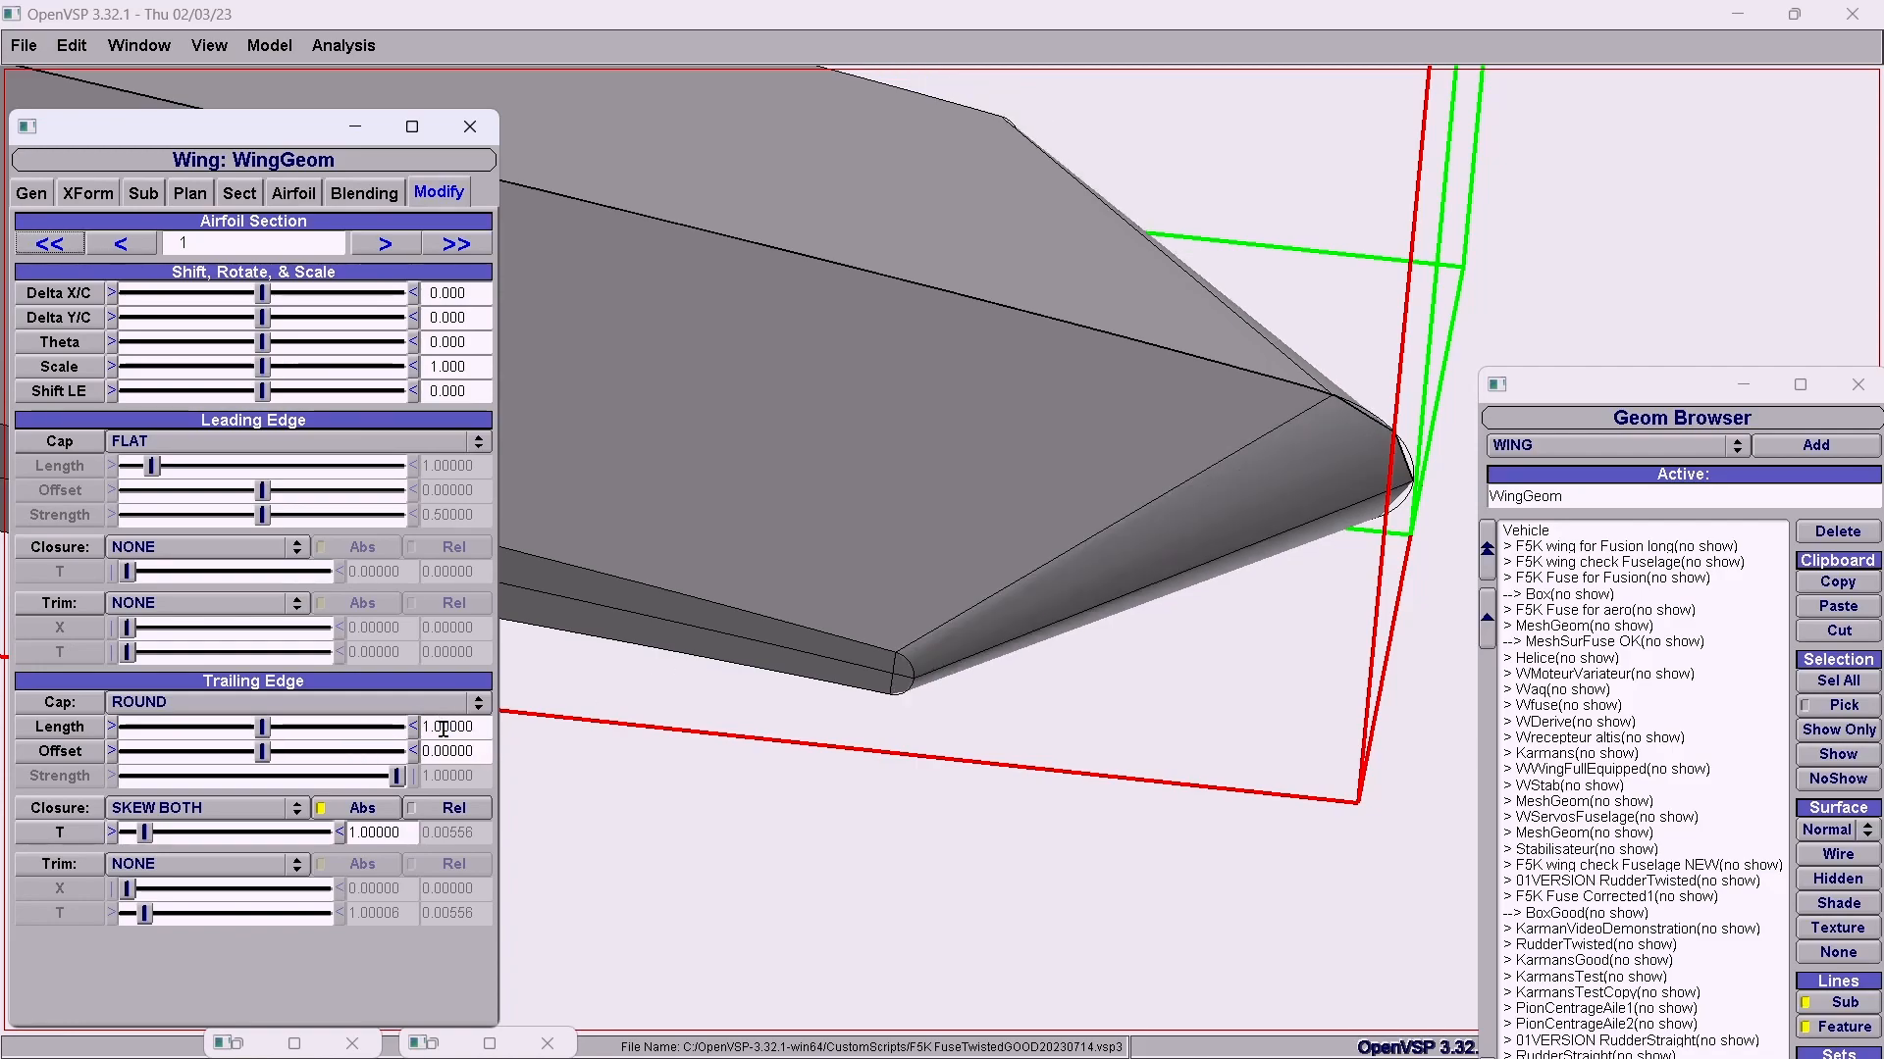
# Set the trailing edge cap's length to 2 and inspect the rounded end closely.
pyautogui.moveTo(485, 728); pyautogui.dragTo(400, 733)
pyautogui.write('2')
pyautogui.press('Return')
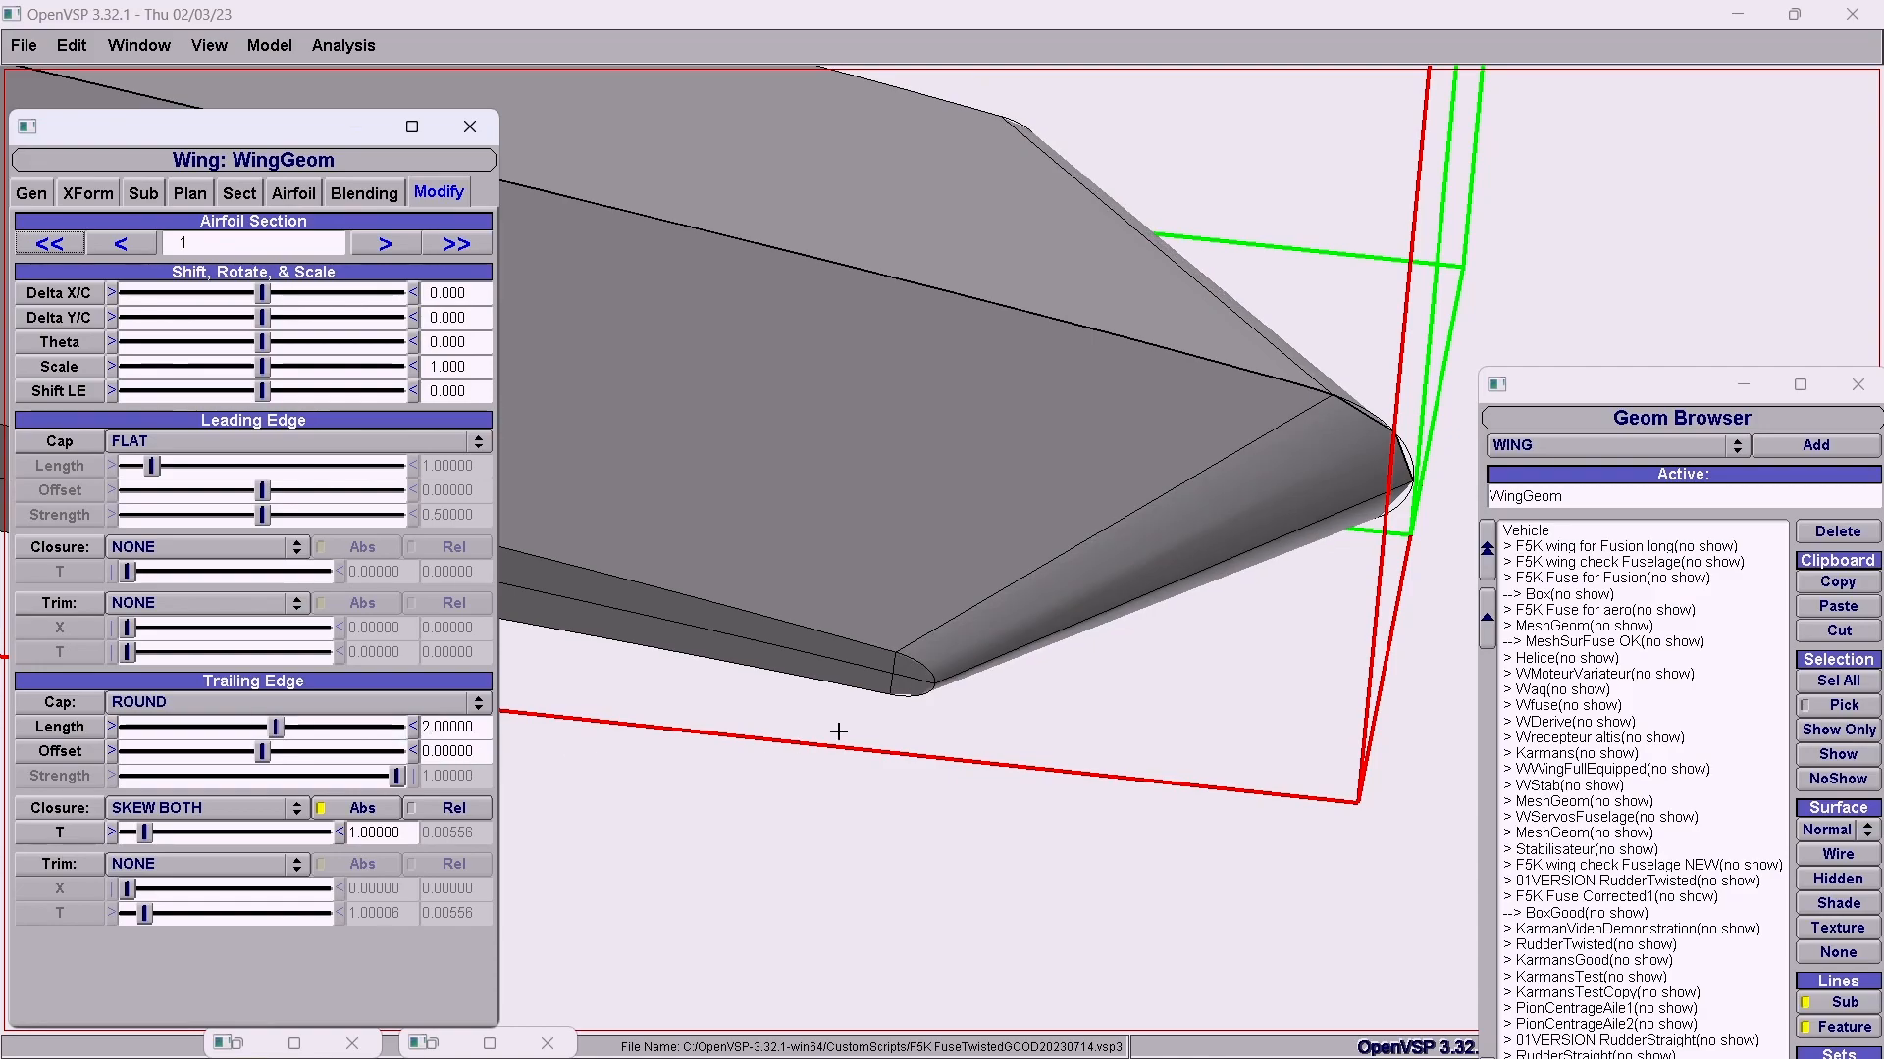
pyautogui.scroll(-2, 898, 724)
pyautogui.scroll(2, 898, 724)
pyautogui.scroll(2, 1001, 687)
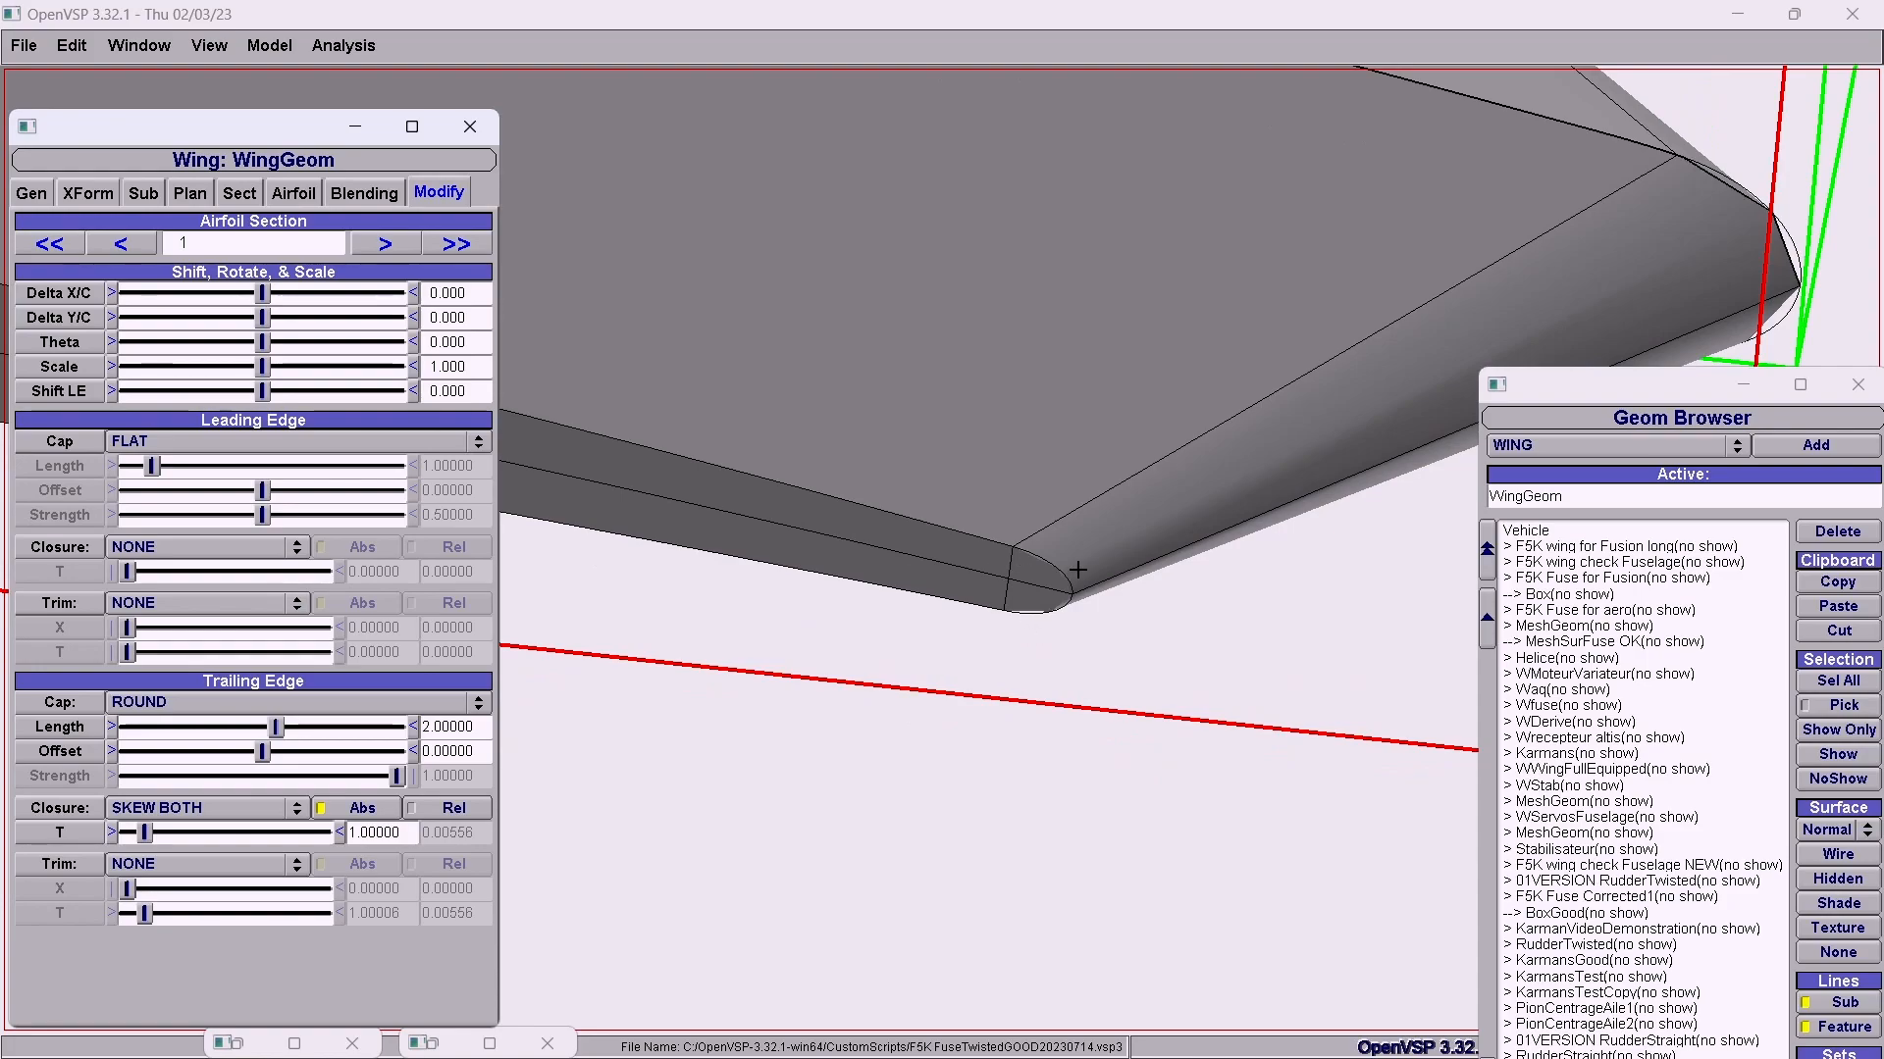
pyautogui.scroll(-2, 1084, 638)
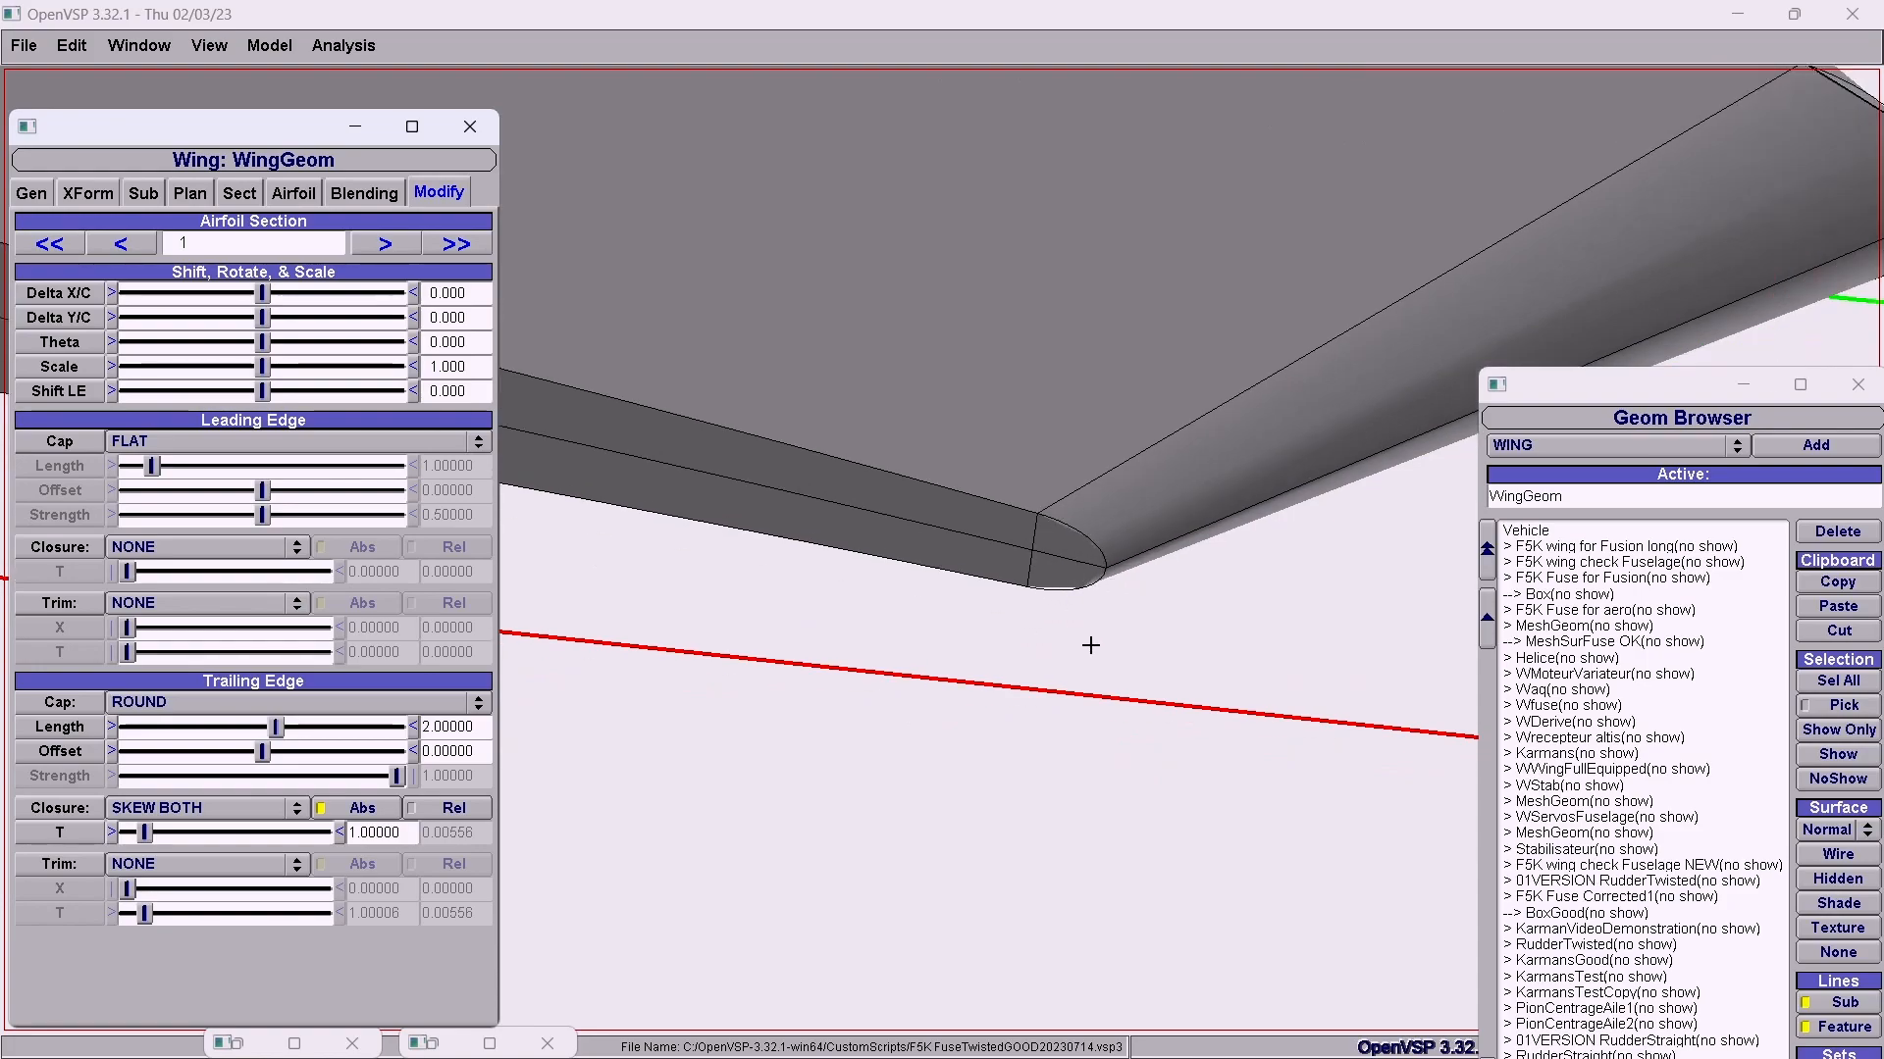
pyautogui.scroll(-1, 1033, 702)
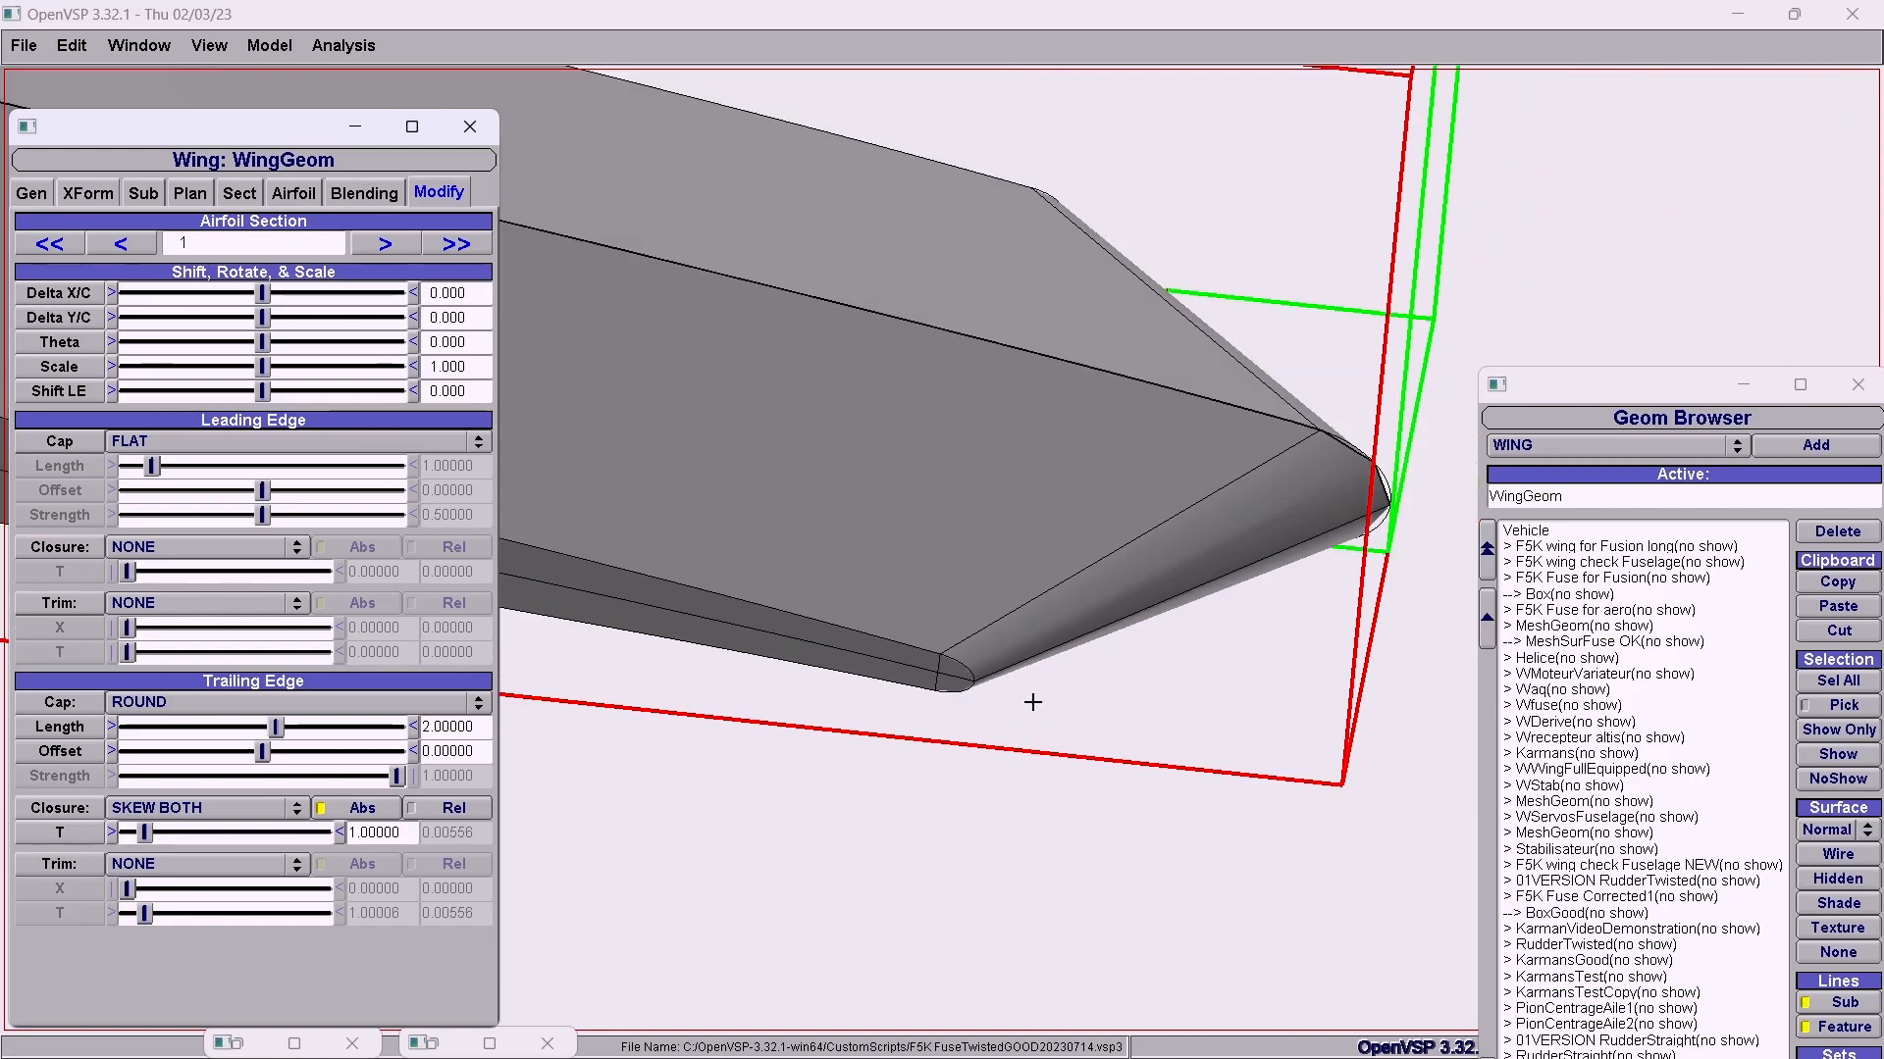
pyautogui.scroll(3, 1033, 701)
pyautogui.scroll(-1, 1032, 700)
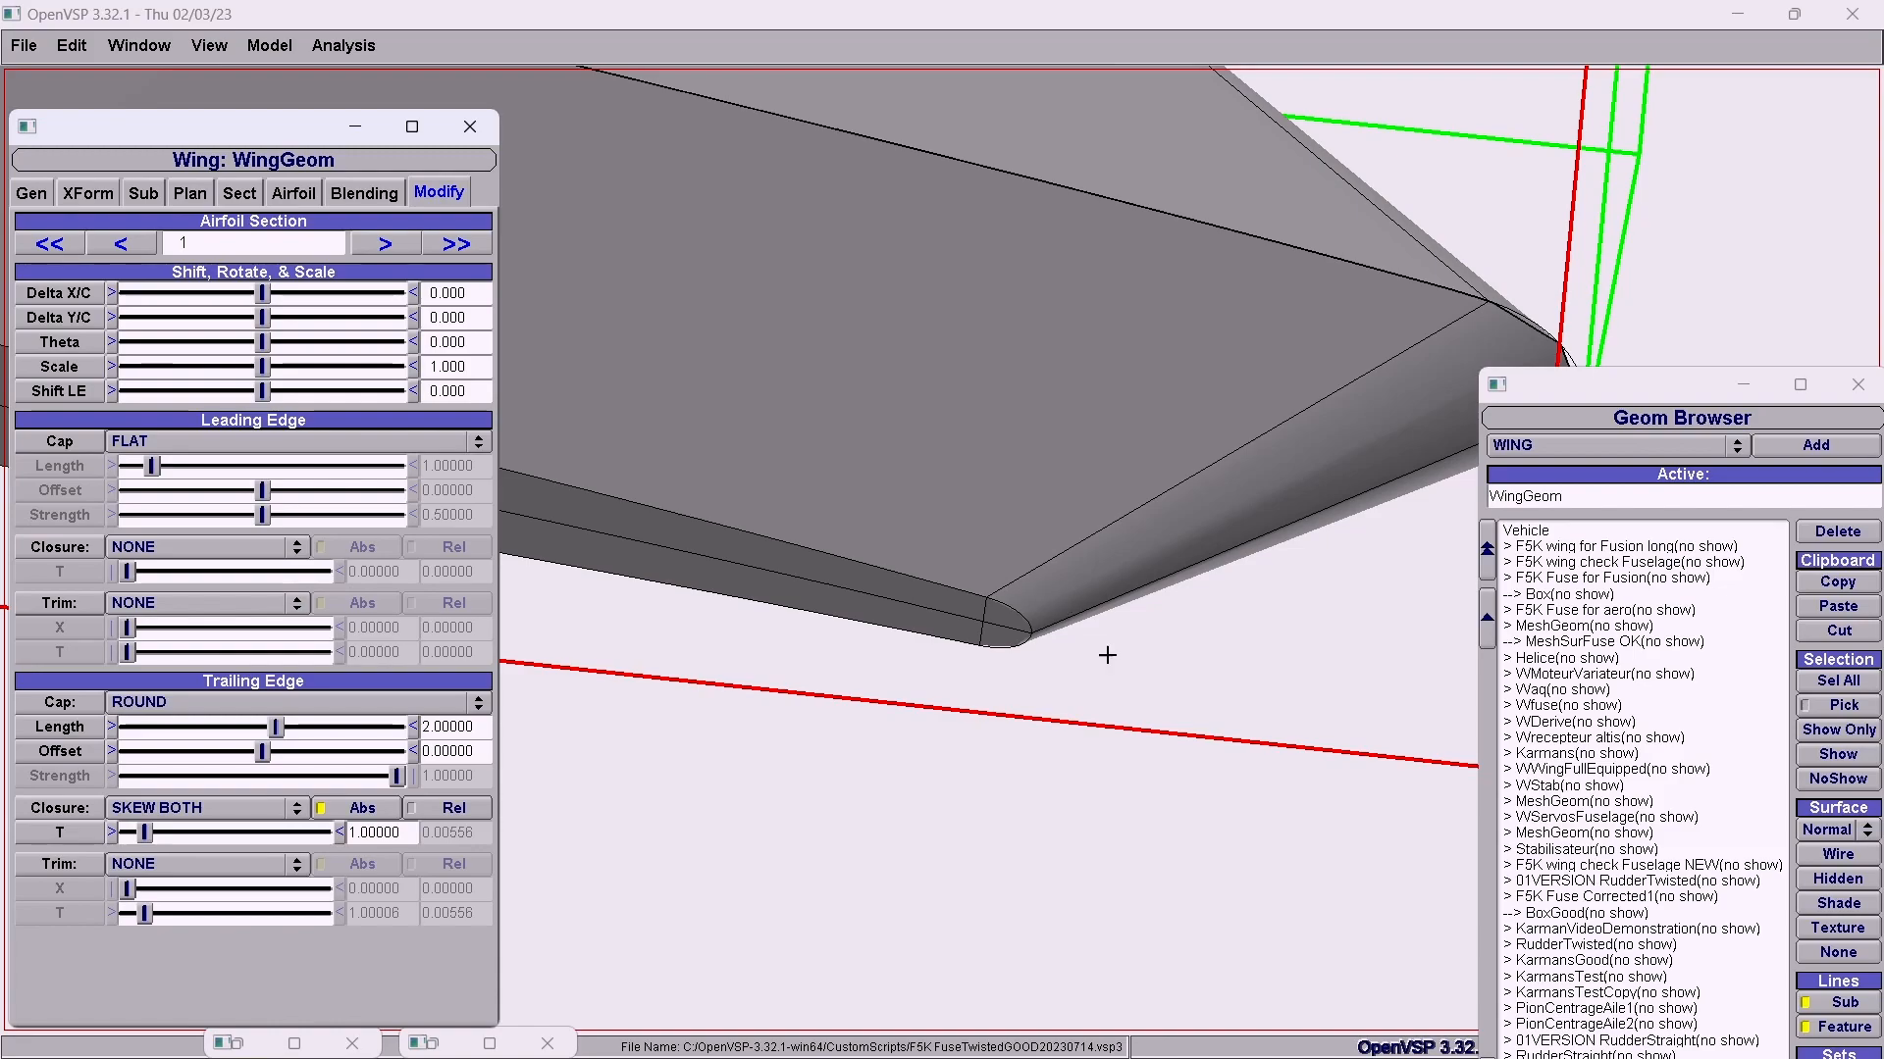
# Set the trailing edge cap's length back to 1 and check the resulting wing edge.
pyautogui.doubleClick(451, 726)
pyautogui.write('1')
pyautogui.press('Return')
pyautogui.scroll(1, 825, 718)
pyautogui.scroll(-8, 823, 719)
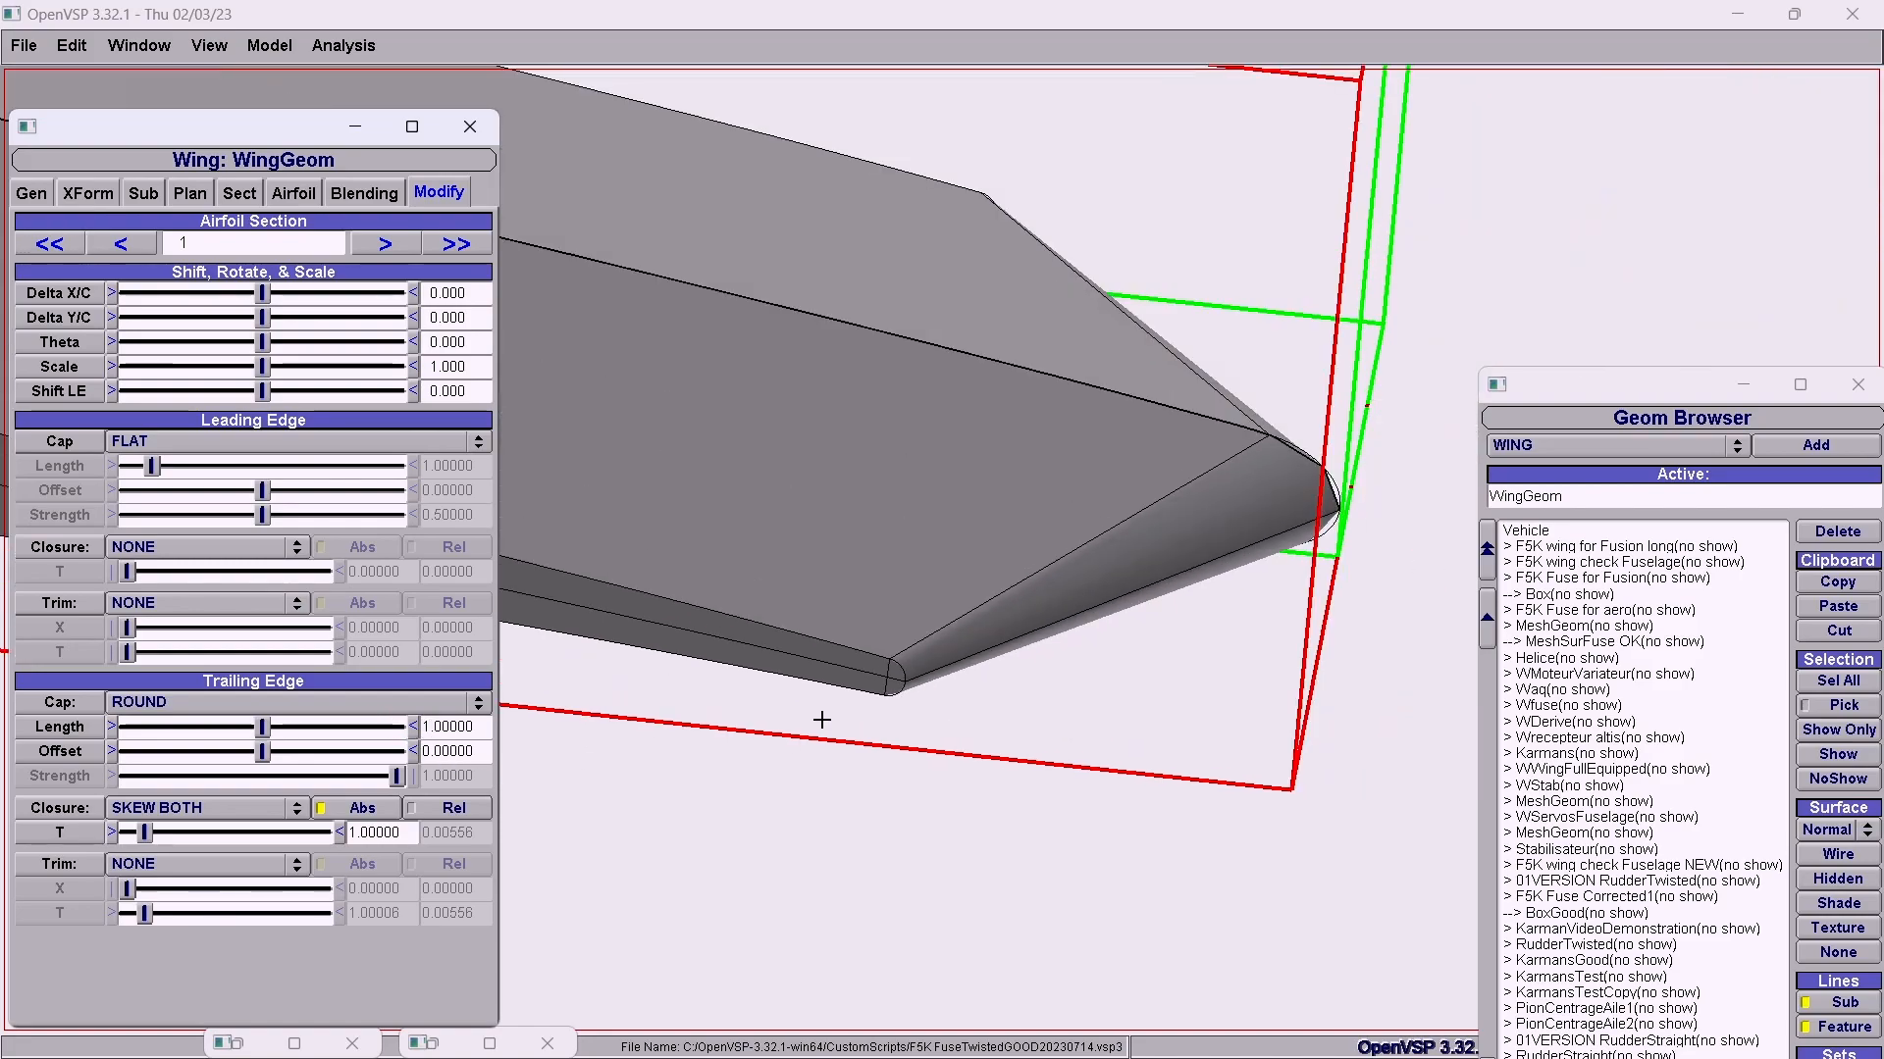
# Examine the rounded trailing edge of the wing closely at the root and tip from several angles.
pyautogui.scroll(2, 859, 745)
pyautogui.scroll(1, 860, 745)
pyautogui.scroll(-1, 868, 753)
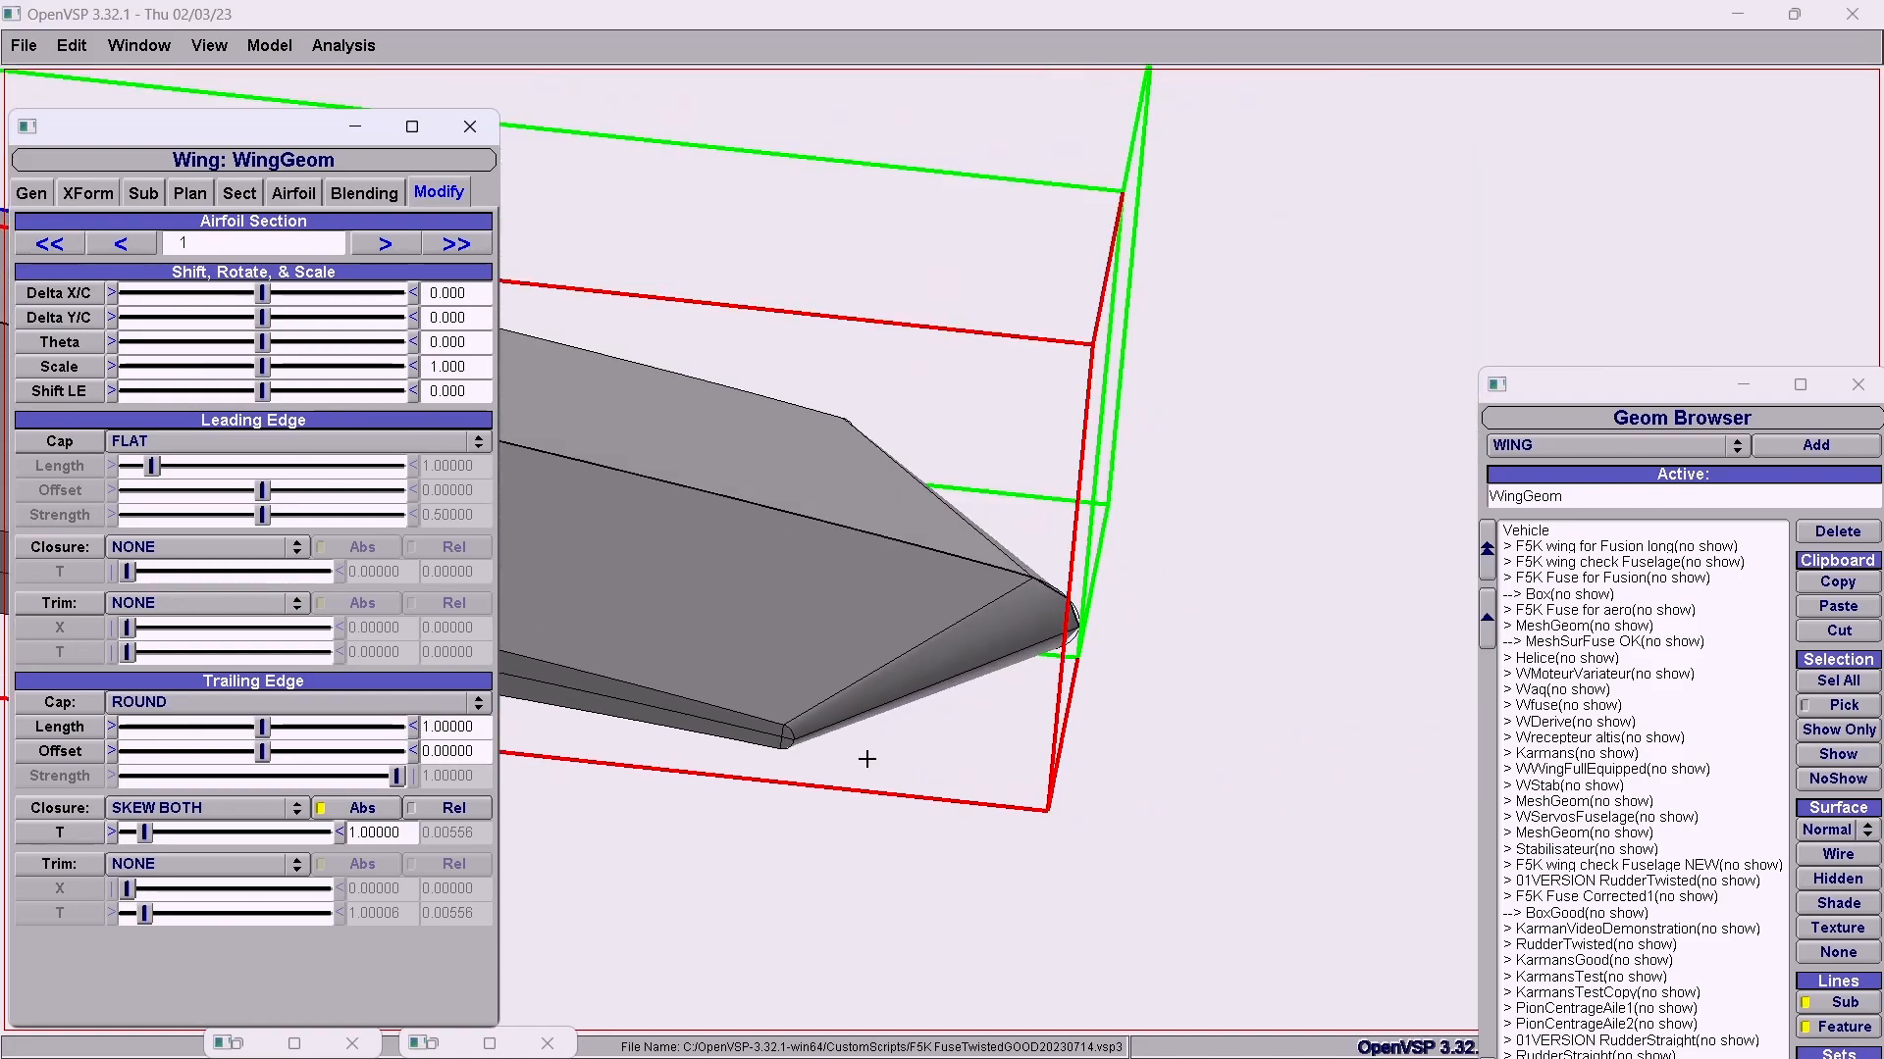
pyautogui.scroll(2, 1104, 682)
pyautogui.scroll(1, 1089, 685)
pyautogui.scroll(-5, 1083, 687)
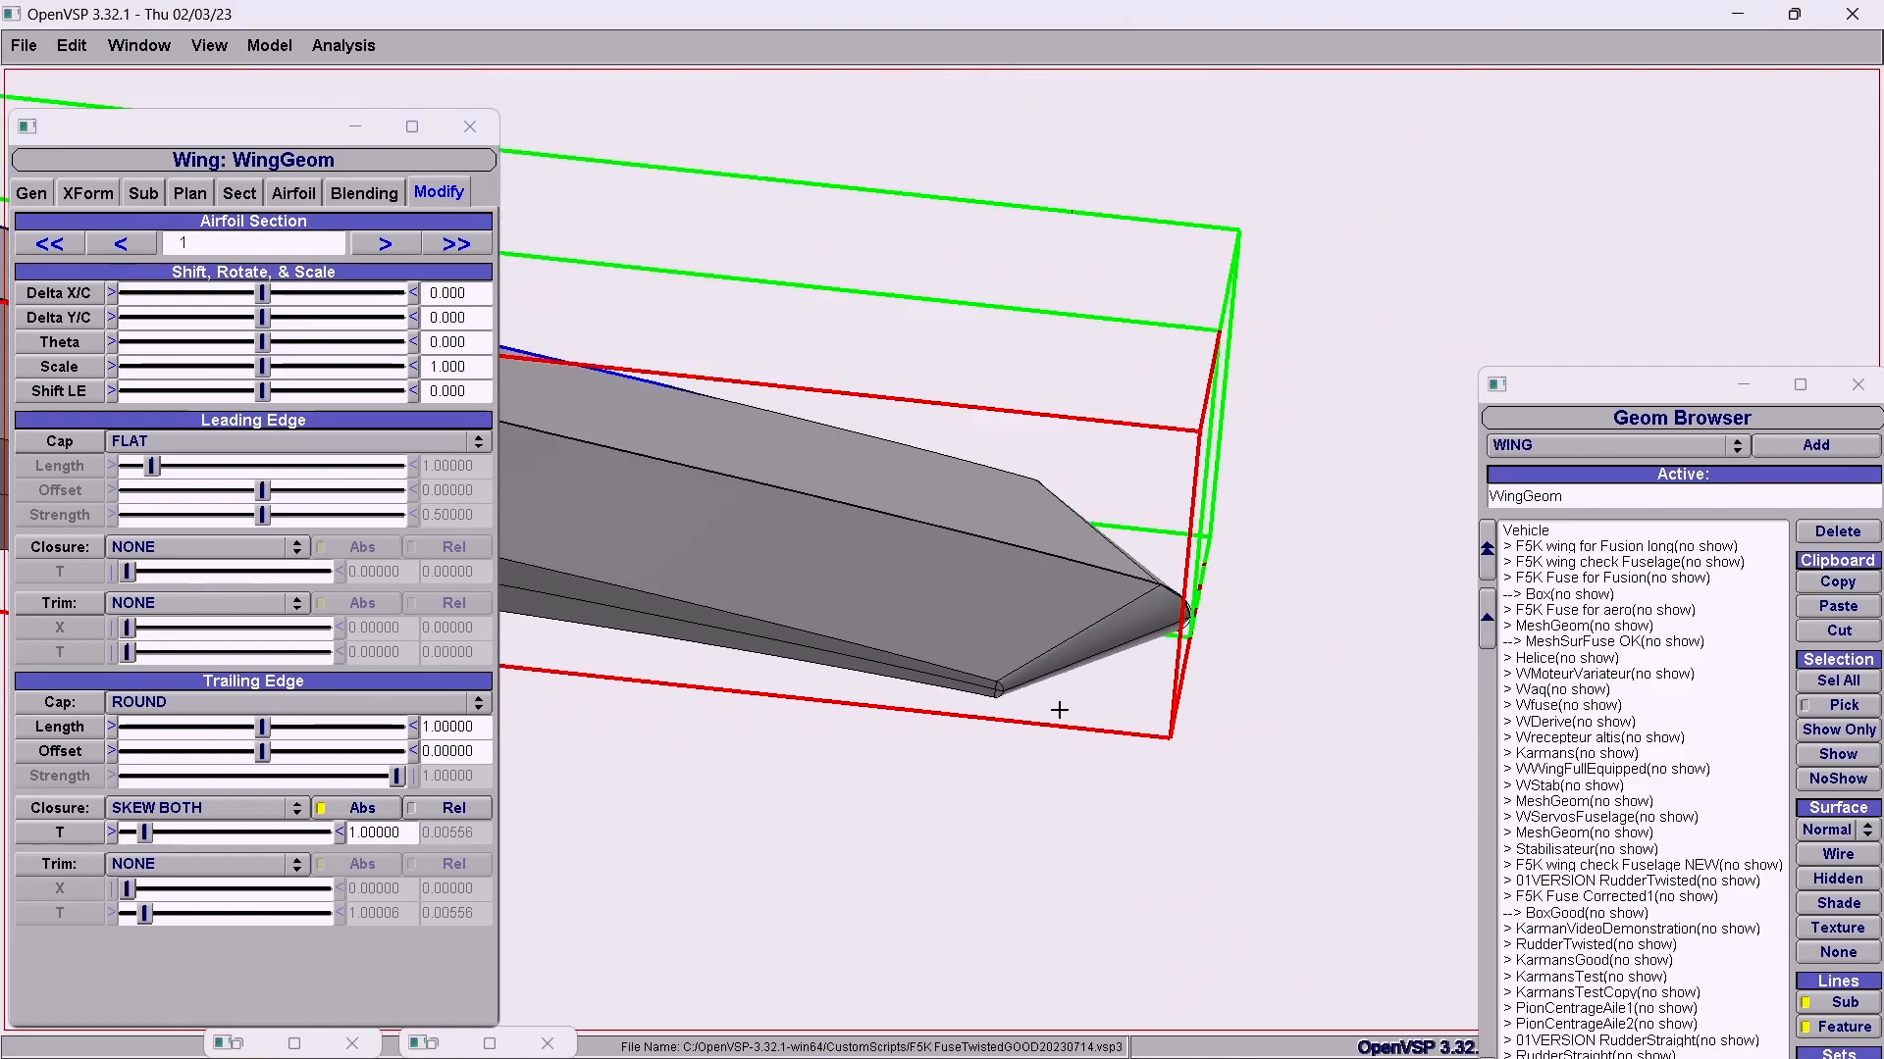
pyautogui.moveTo(958, 761); pyautogui.dragTo(1211, 612, button='right')
pyautogui.scroll(-3, 1208, 630)
pyautogui.scroll(1, 1207, 631)
pyautogui.moveTo(1049, 730); pyautogui.dragTo(1055, 665, button='right')
pyautogui.scroll(1, 1080, 660)
pyautogui.scroll(1, 1119, 648)
pyautogui.scroll(-1, 967, 740)
pyautogui.scroll(1, 1030, 697)
pyautogui.scroll(-1, 887, 790)
pyautogui.scroll(2, 899, 791)
pyautogui.moveTo(991, 698); pyautogui.dragTo(927, 768, button='right')
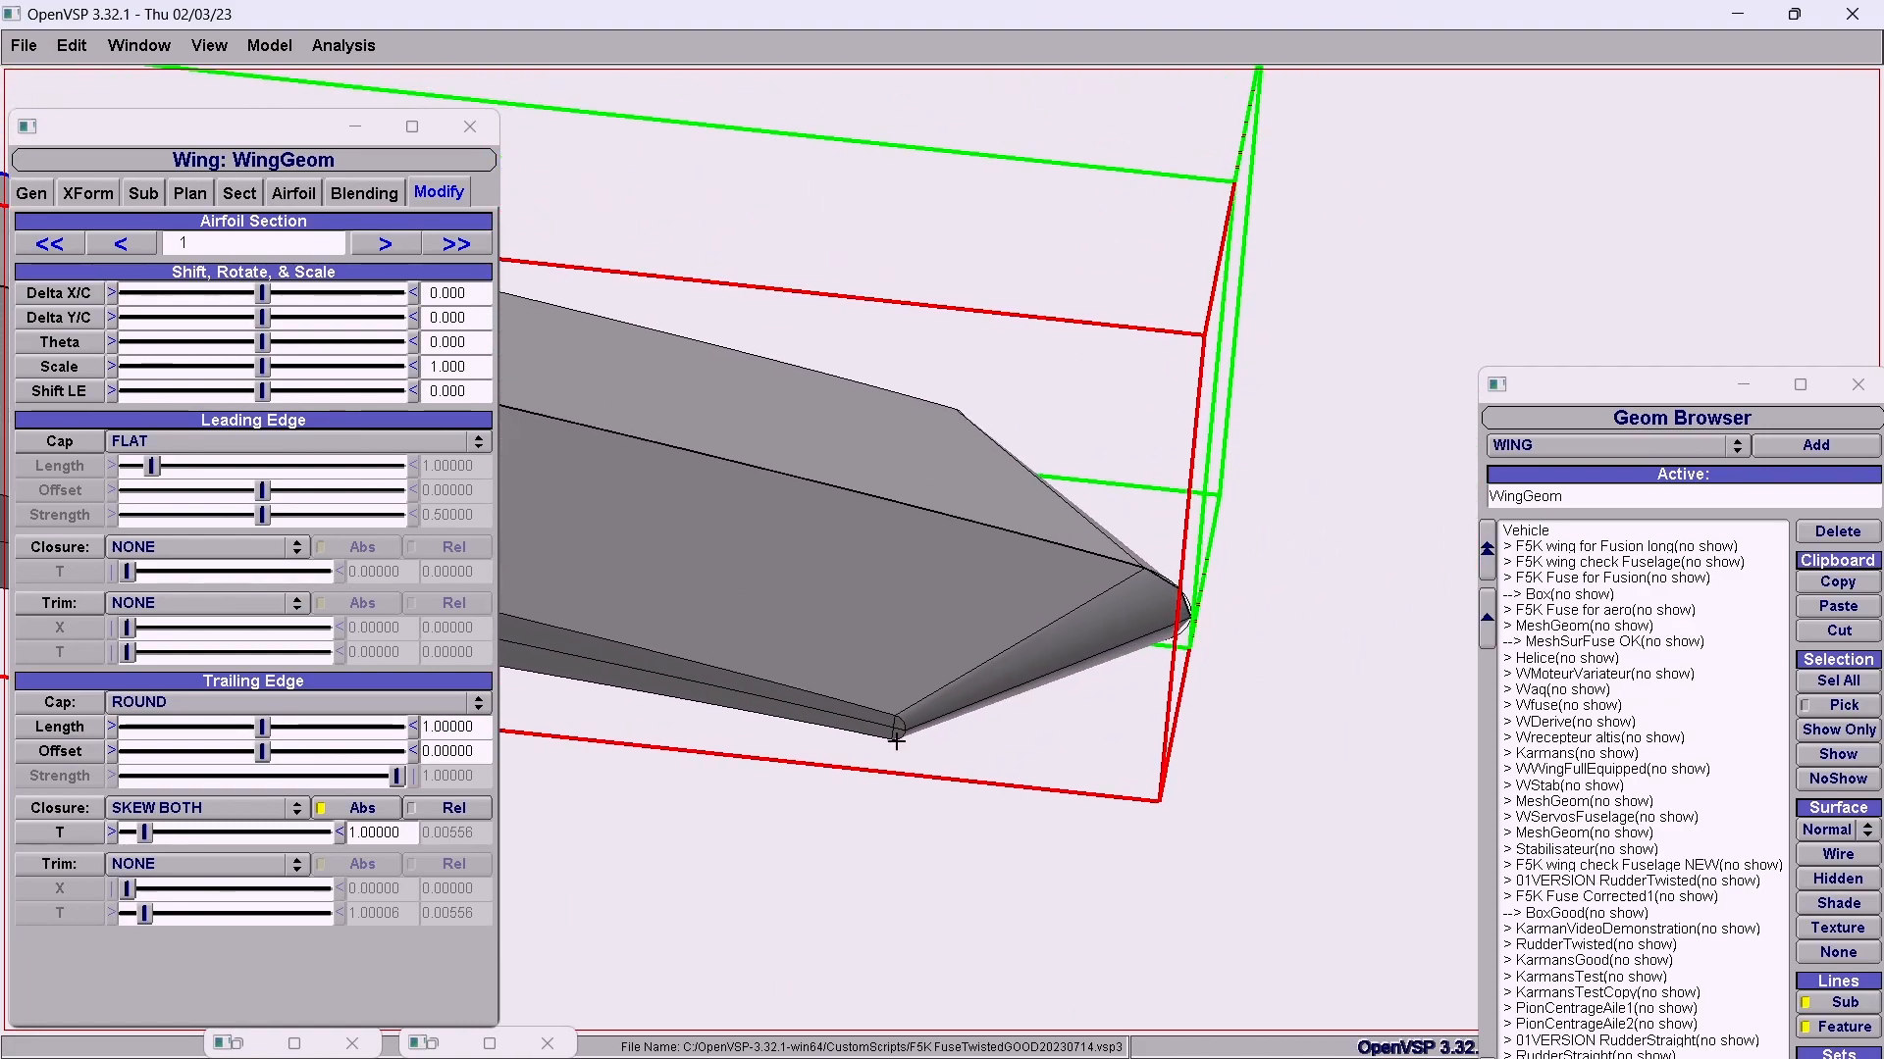
# Try a trailing edge closure thickness of 1 on airfoil section 0, and restore it to 3.
pyautogui.click(147, 243)
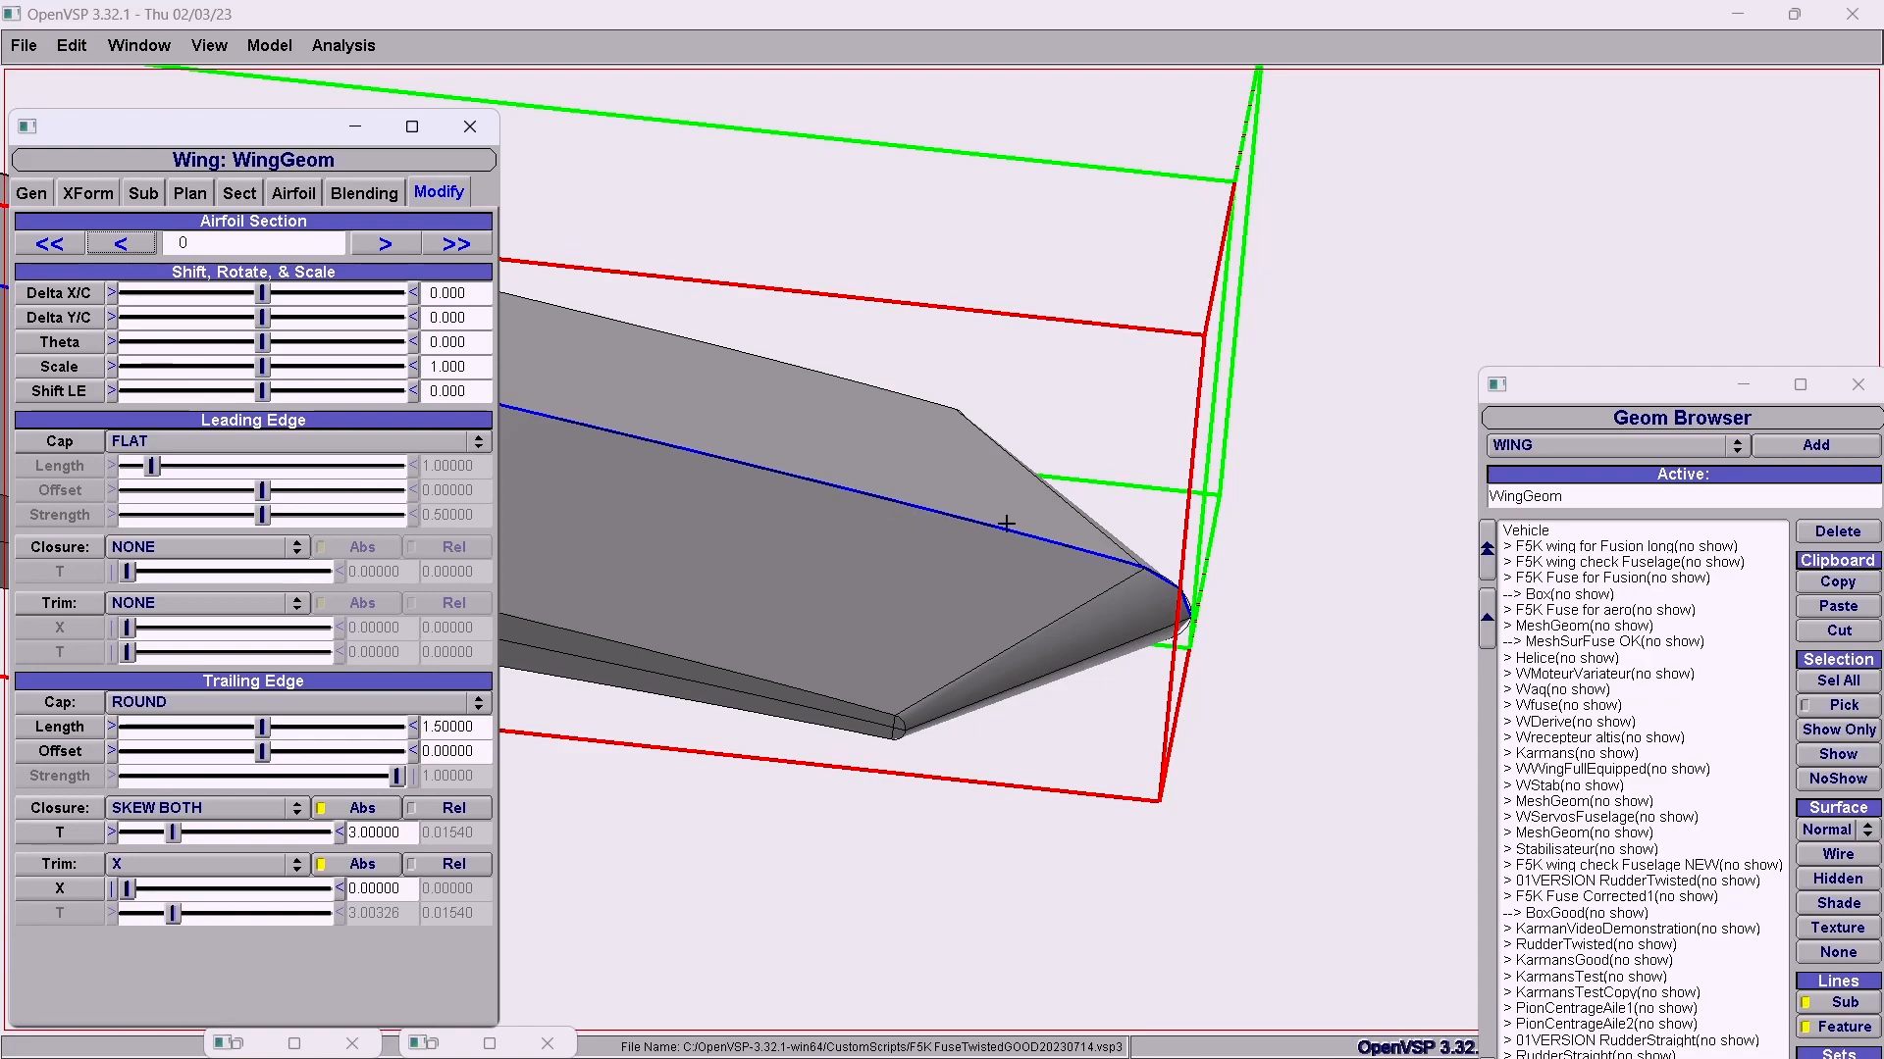
pyautogui.moveTo(1172, 600); pyautogui.dragTo(1264, 633)
pyautogui.scroll(1, 1263, 633)
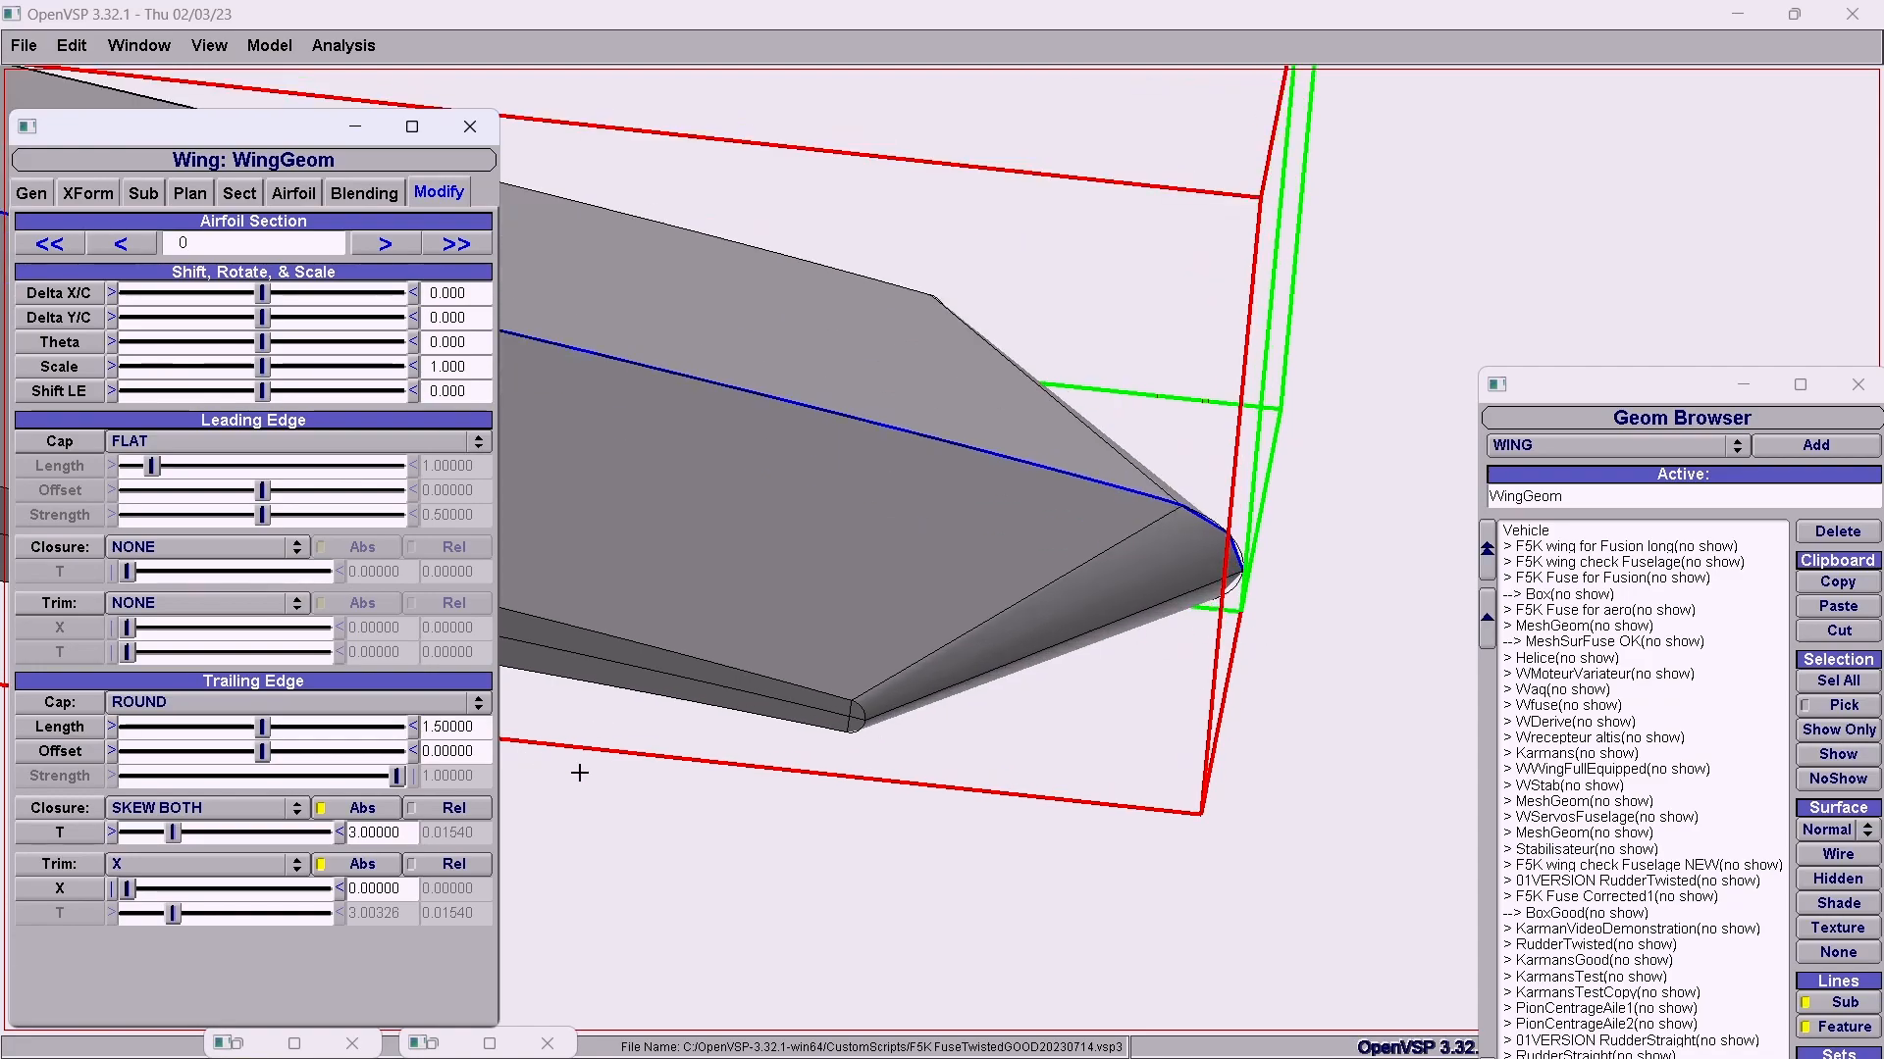
pyautogui.moveTo(410, 833); pyautogui.dragTo(347, 833)
pyautogui.write('1')
pyautogui.press('Return')
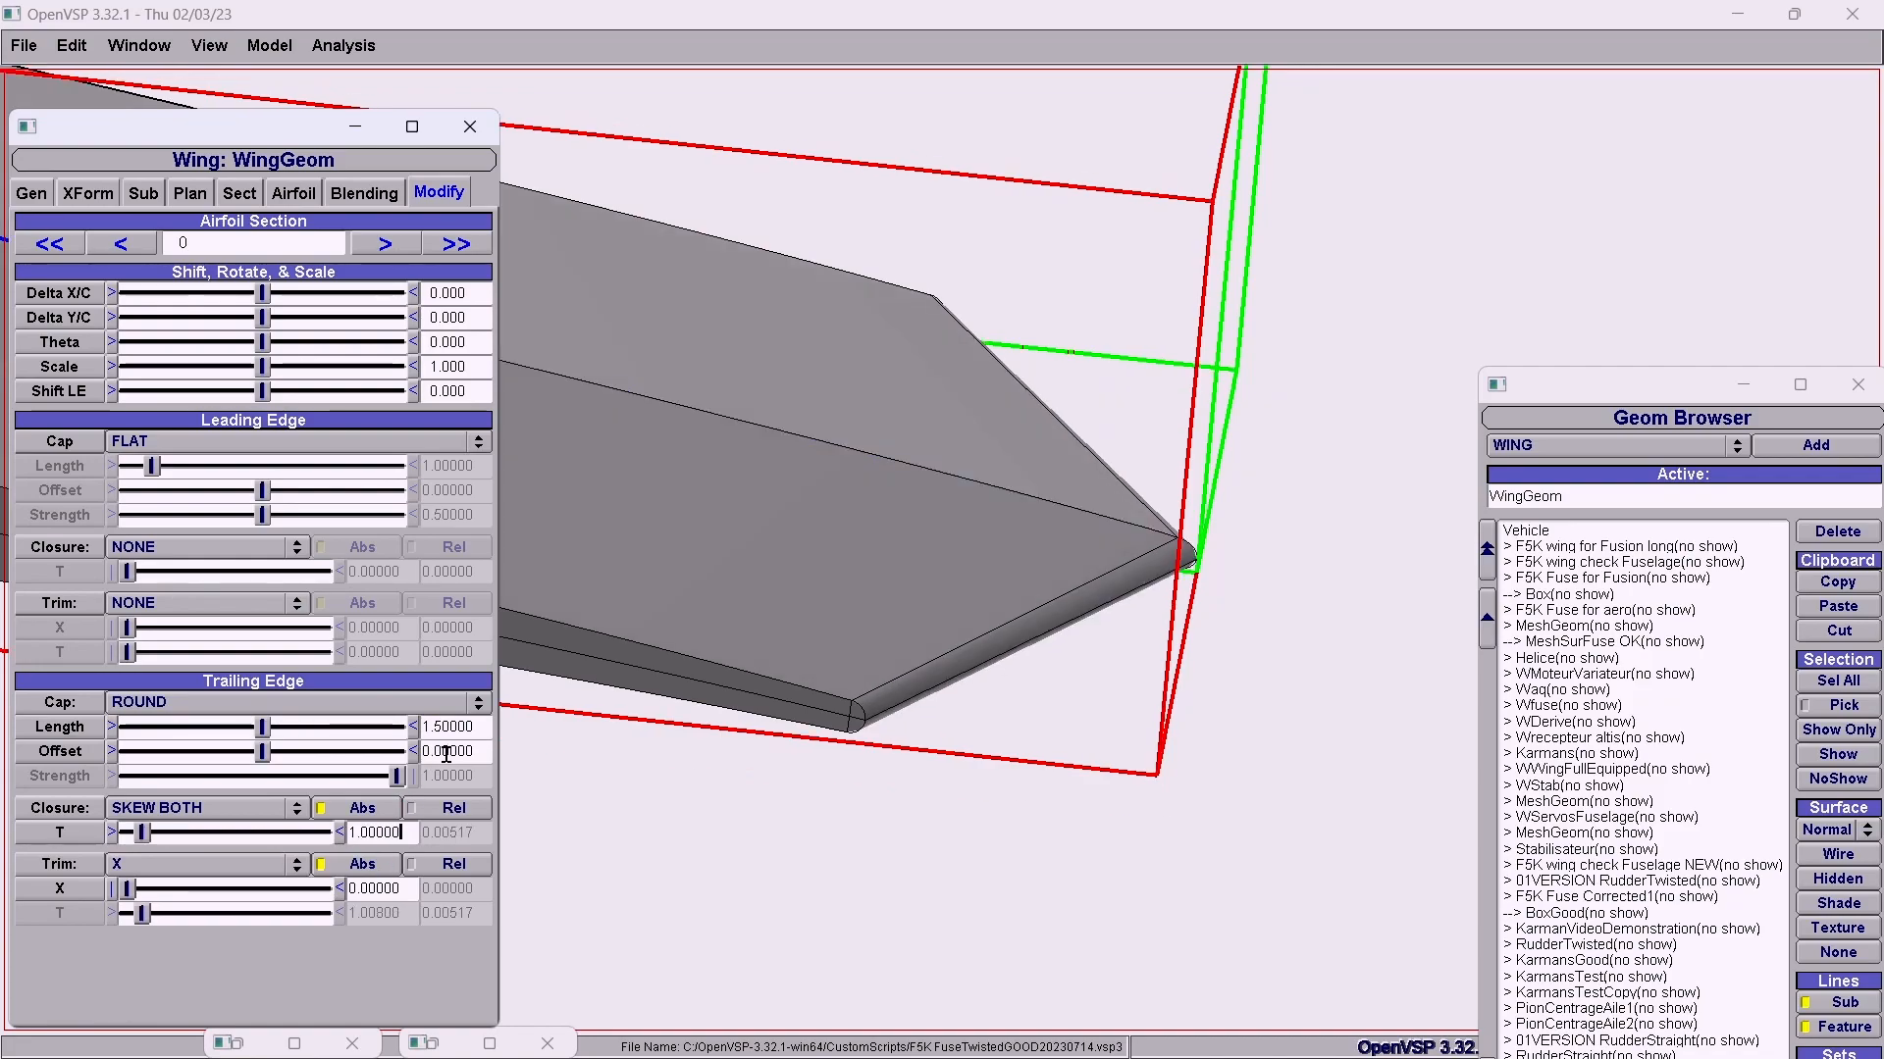
pyautogui.moveTo(416, 832); pyautogui.dragTo(226, 831)
pyautogui.write('3')
pyautogui.press('Return')
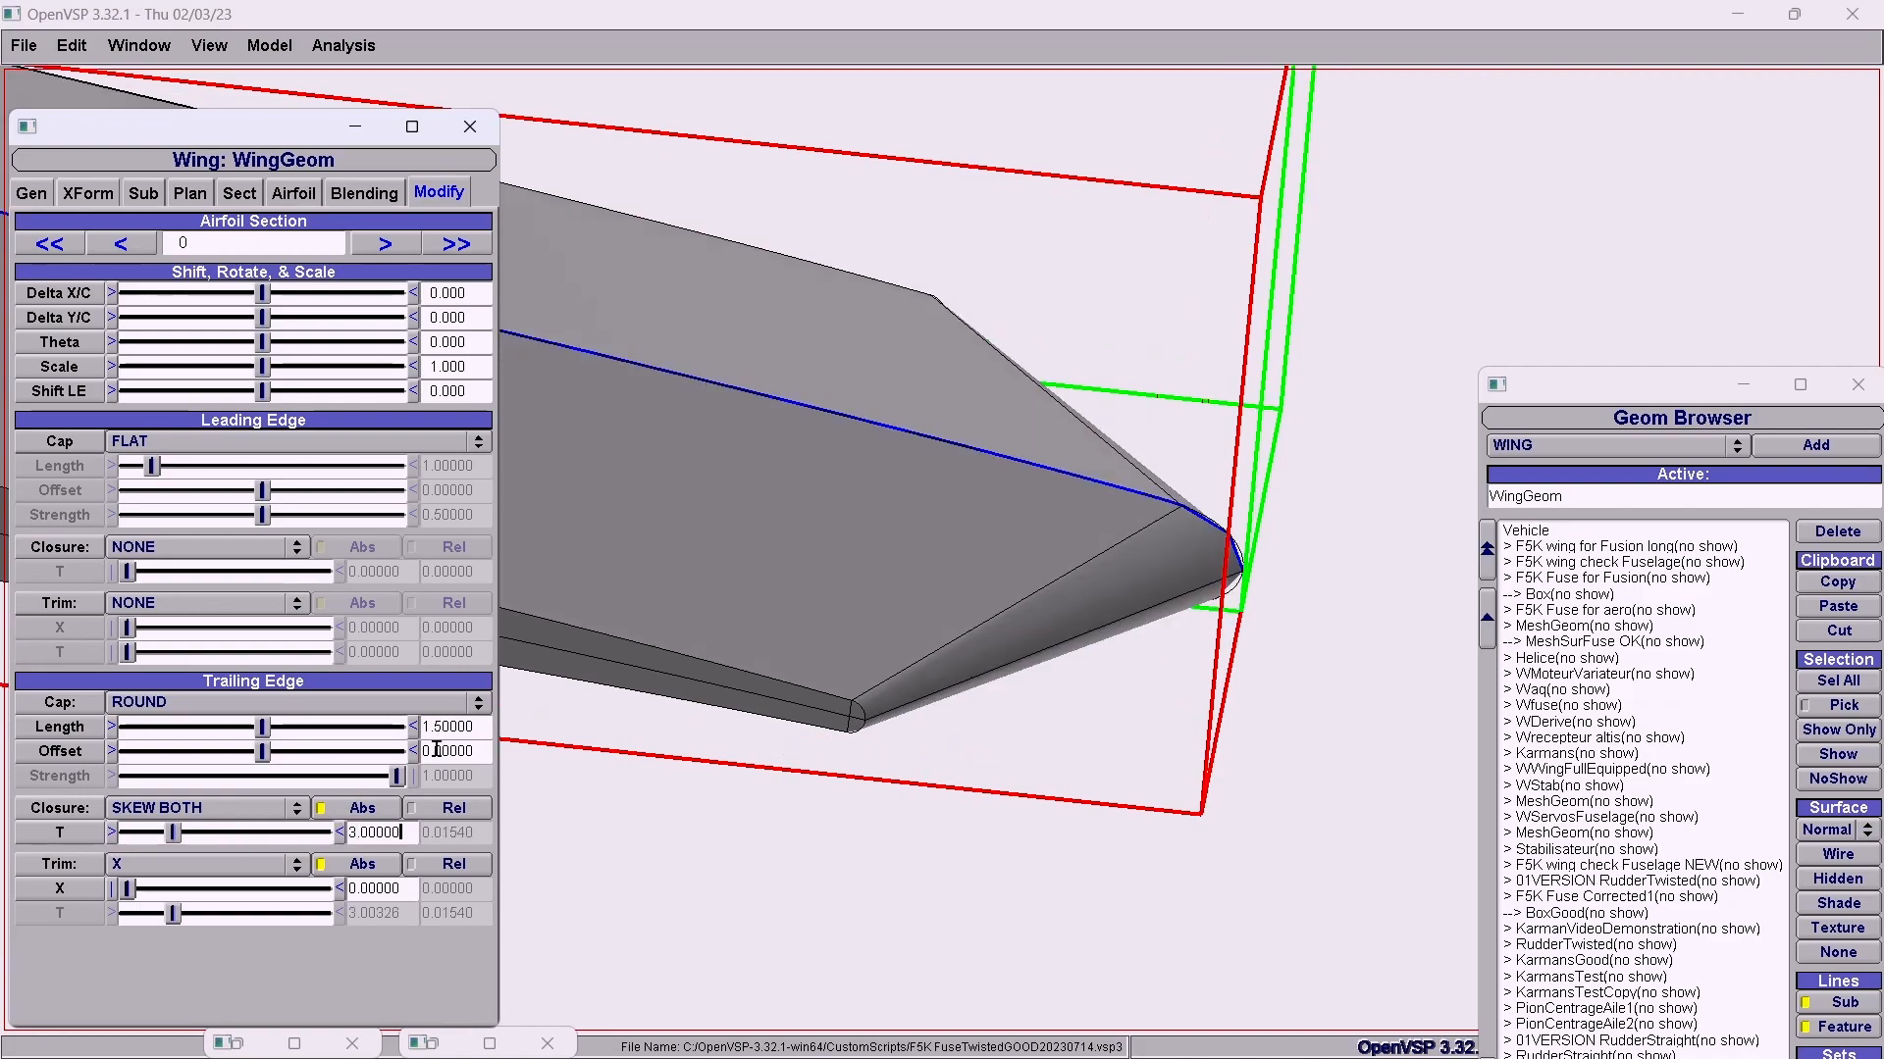
# Try a trailing edge cap length of 0 on airfoil section 0, and restore it to 1.5.
pyautogui.moveTo(485, 727); pyautogui.dragTo(388, 727)
pyautogui.write('0')
pyautogui.press('Return')
pyautogui.write('1.5')
pyautogui.press('Return')
# Open the wing's section settings and display the wing as a wireframe.
pyautogui.scroll(-1, 808, 699)
pyautogui.scroll(1, 807, 698)
pyautogui.moveTo(820, 690); pyautogui.dragTo(769, 853)
pyautogui.moveTo(769, 854); pyautogui.dragTo(863, 438, button='right')
pyautogui.moveTo(822, 510); pyautogui.dragTo(1048, 675)
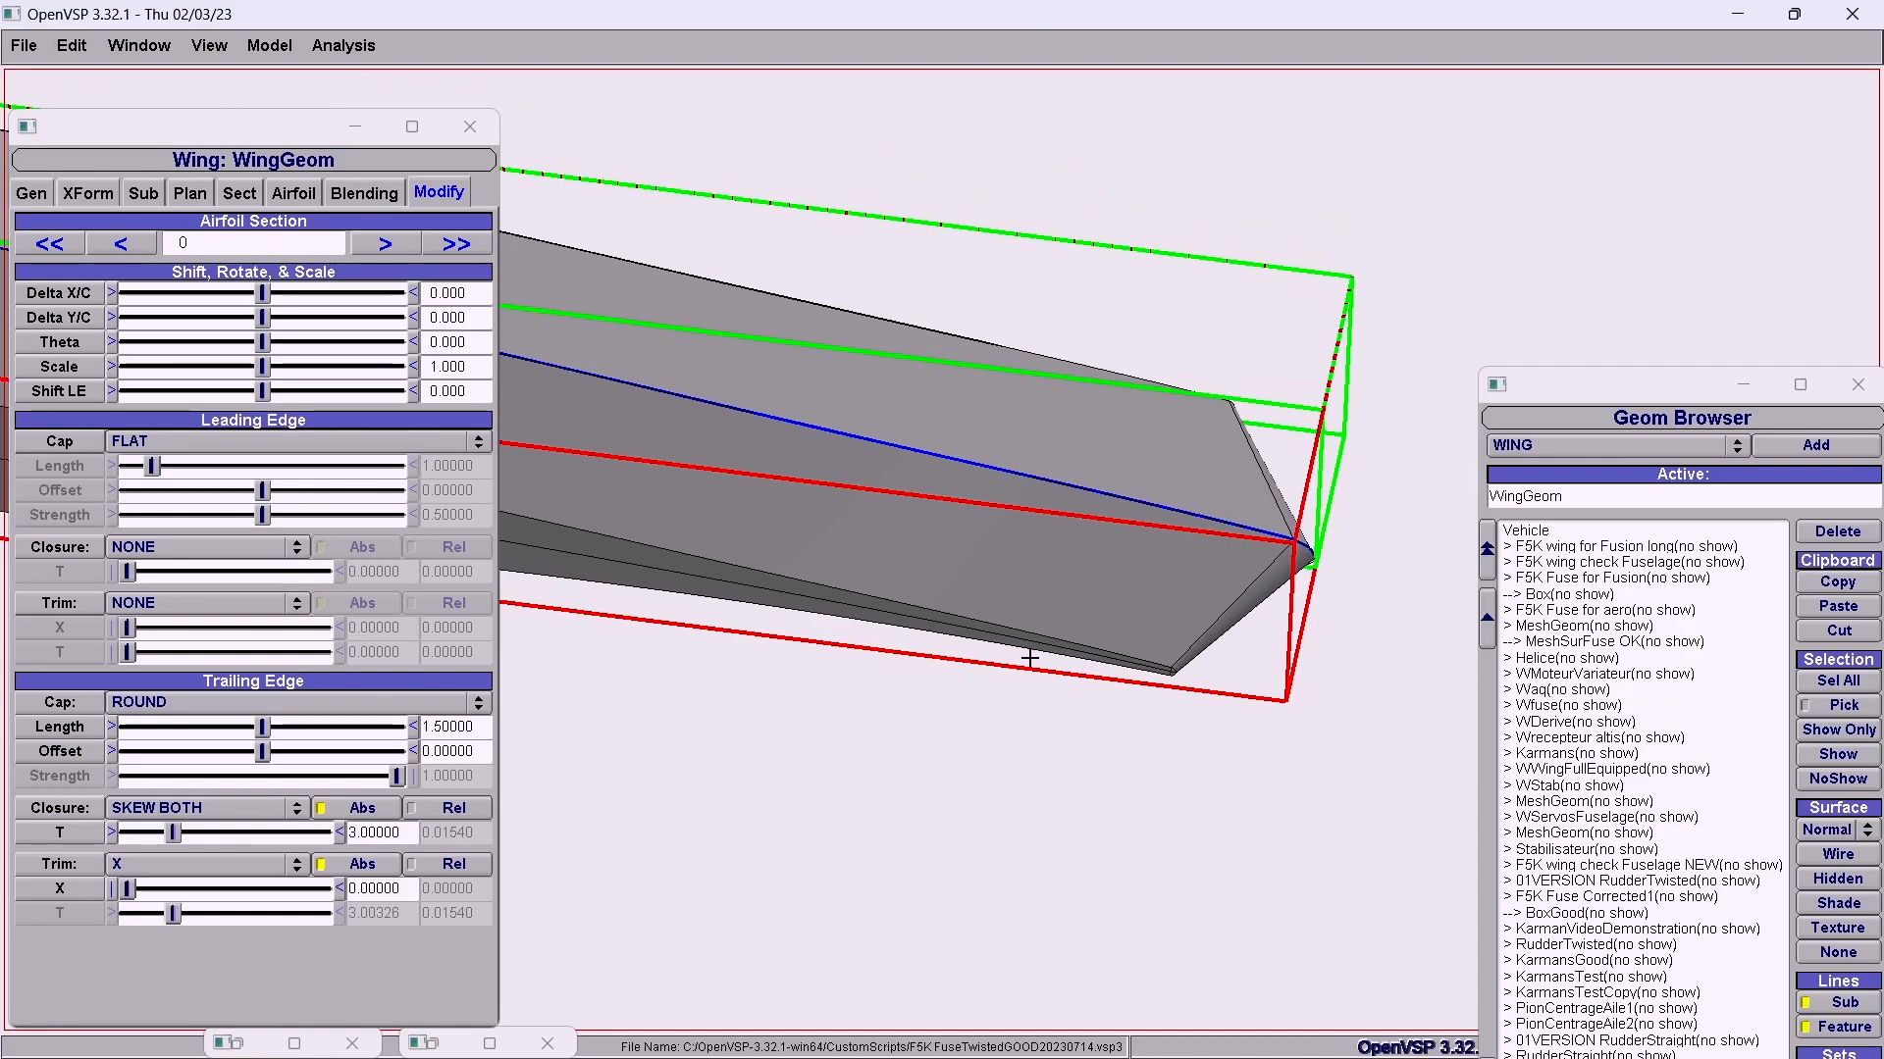
pyautogui.moveTo(1021, 651); pyautogui.dragTo(1034, 531, button='right')
pyautogui.moveTo(1589, 385); pyautogui.dragTo(1592, 214)
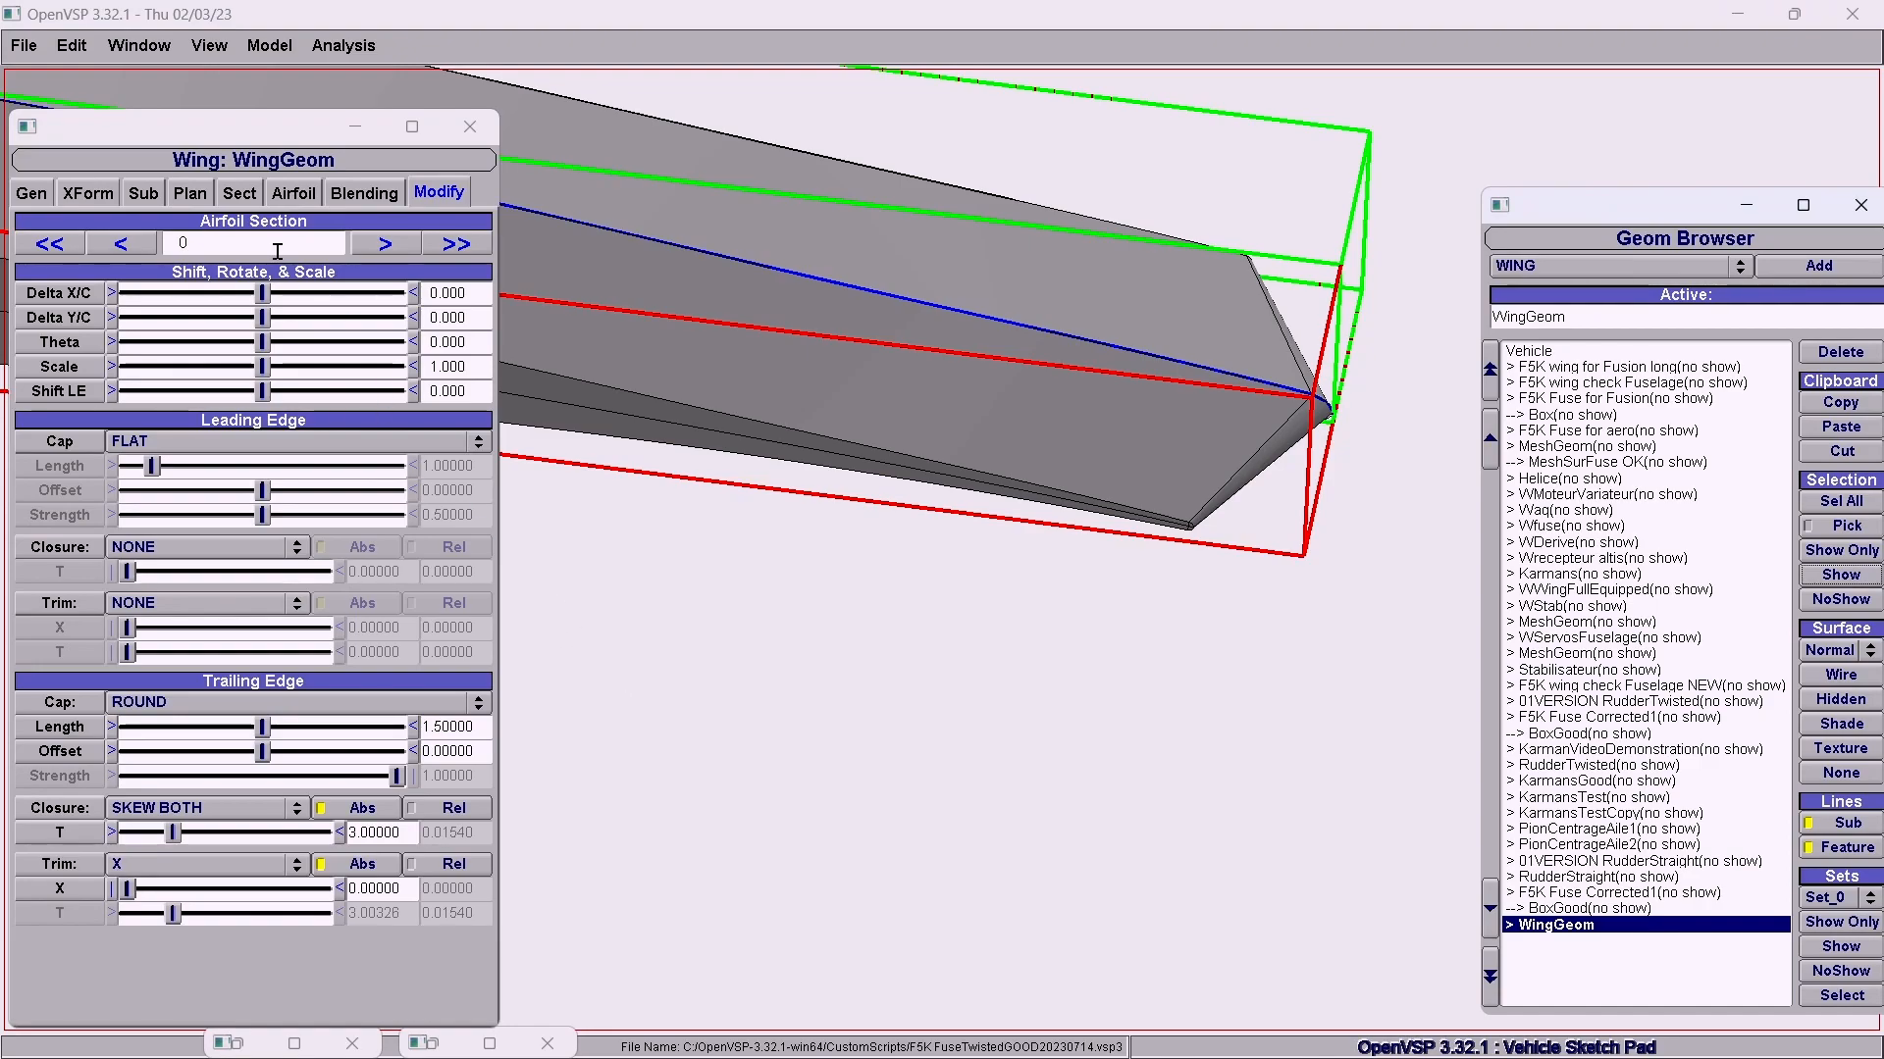
pyautogui.click(193, 196)
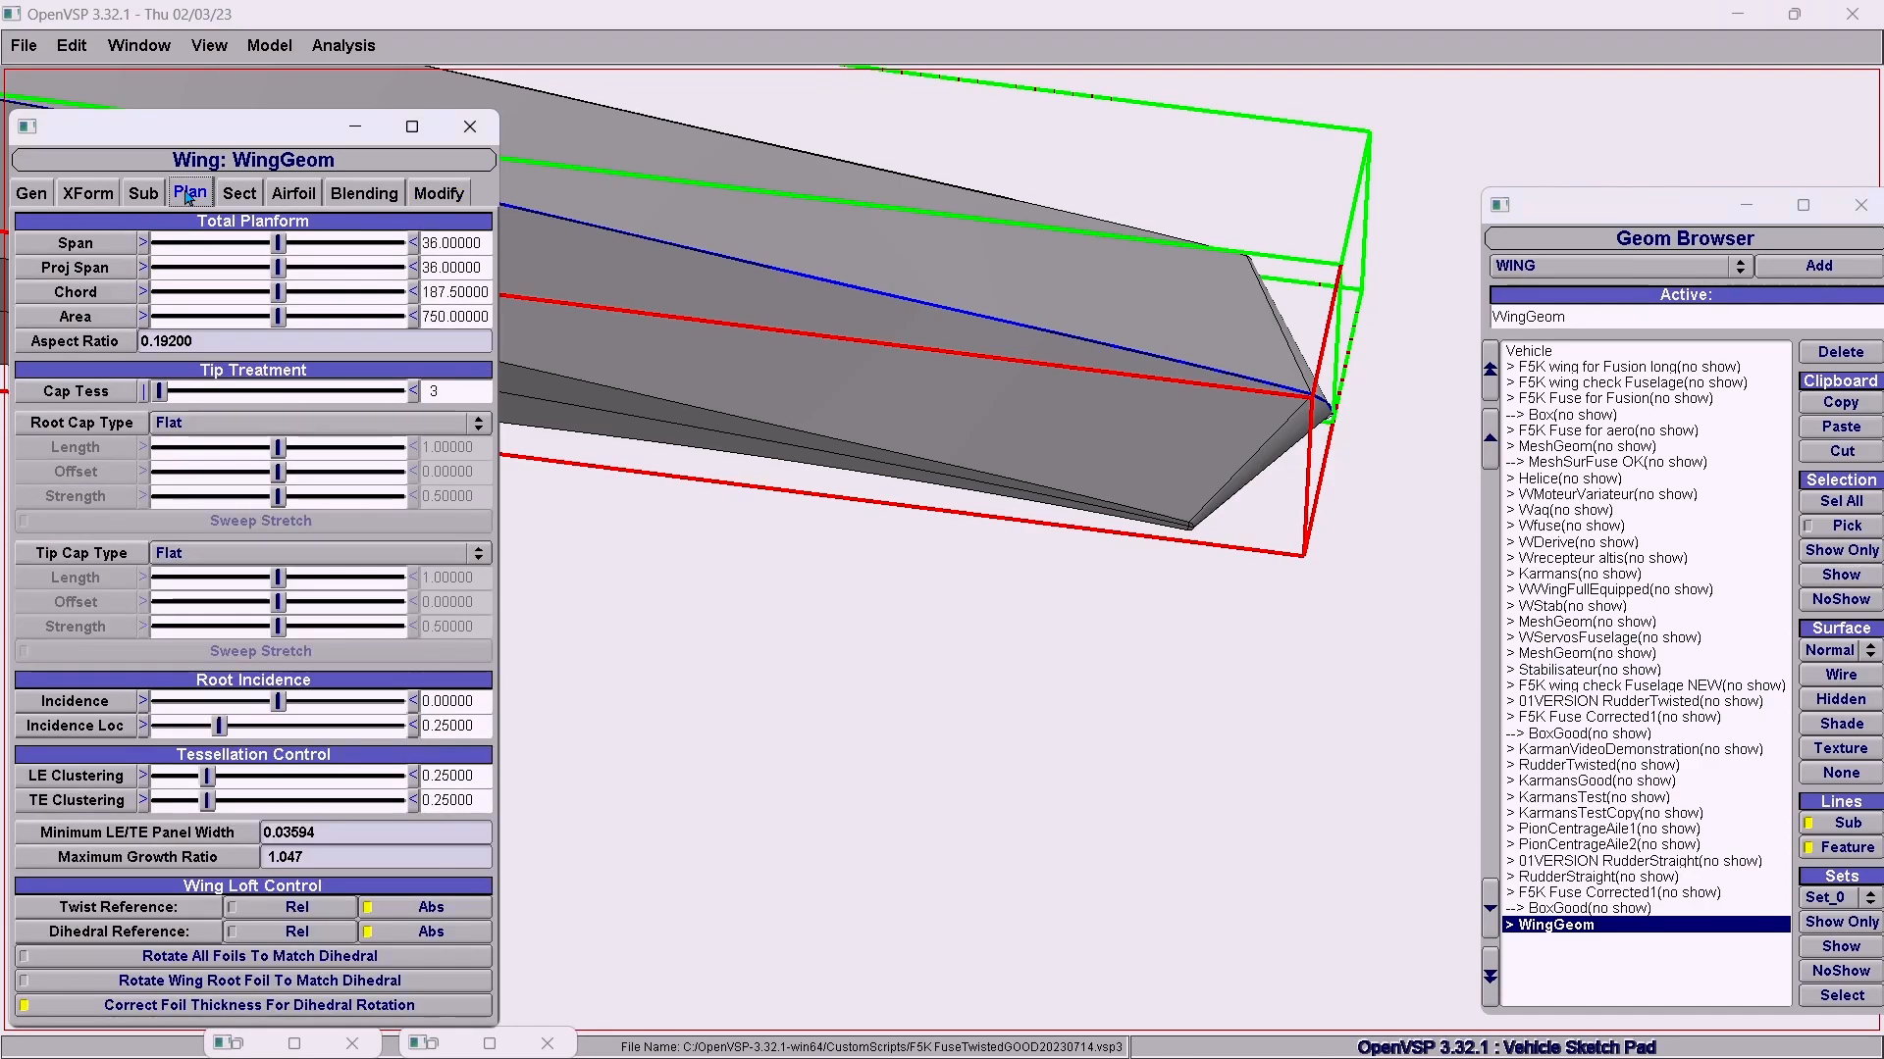
pyautogui.click(240, 193)
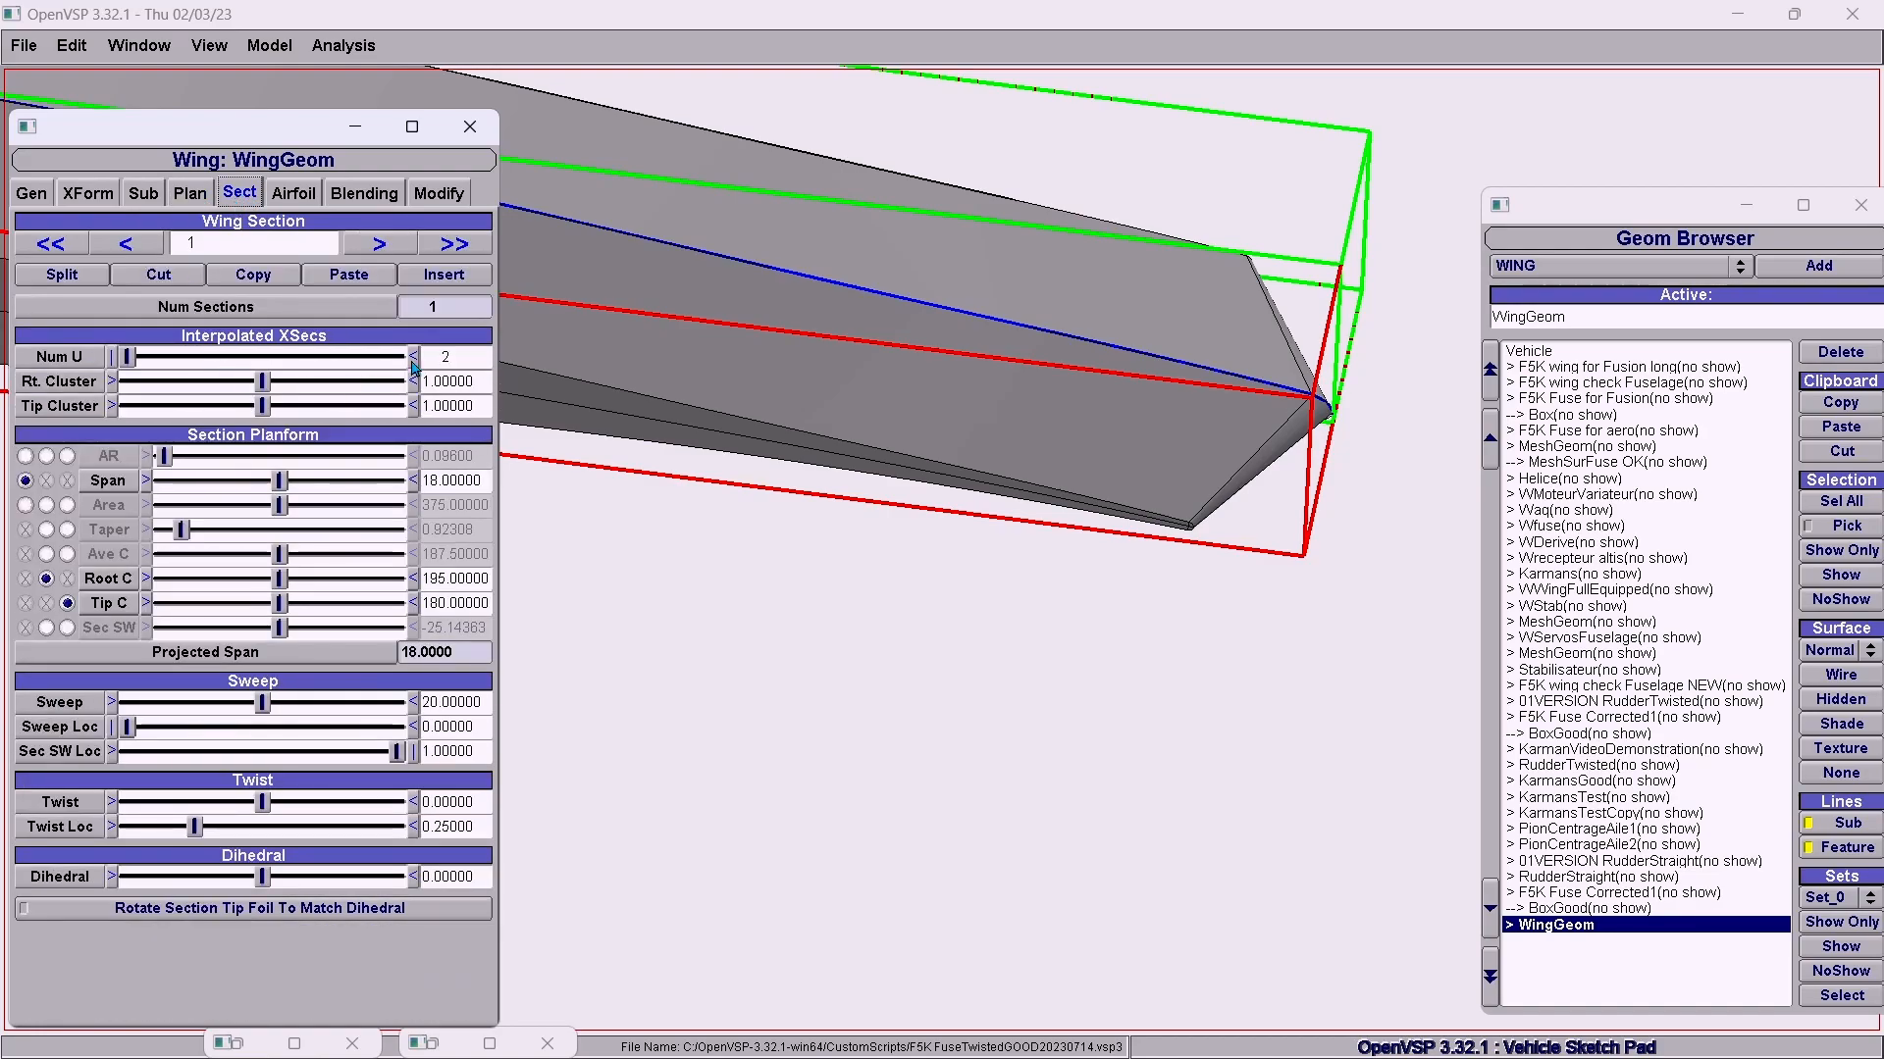
pyautogui.moveTo(353, 125); pyautogui.dragTo(590, 554)
pyautogui.click(1840, 676)
pyautogui.moveTo(1051, 770); pyautogui.dragTo(1144, 796, button='right')
pyautogui.moveTo(506, 558); pyautogui.dragTo(410, 535)
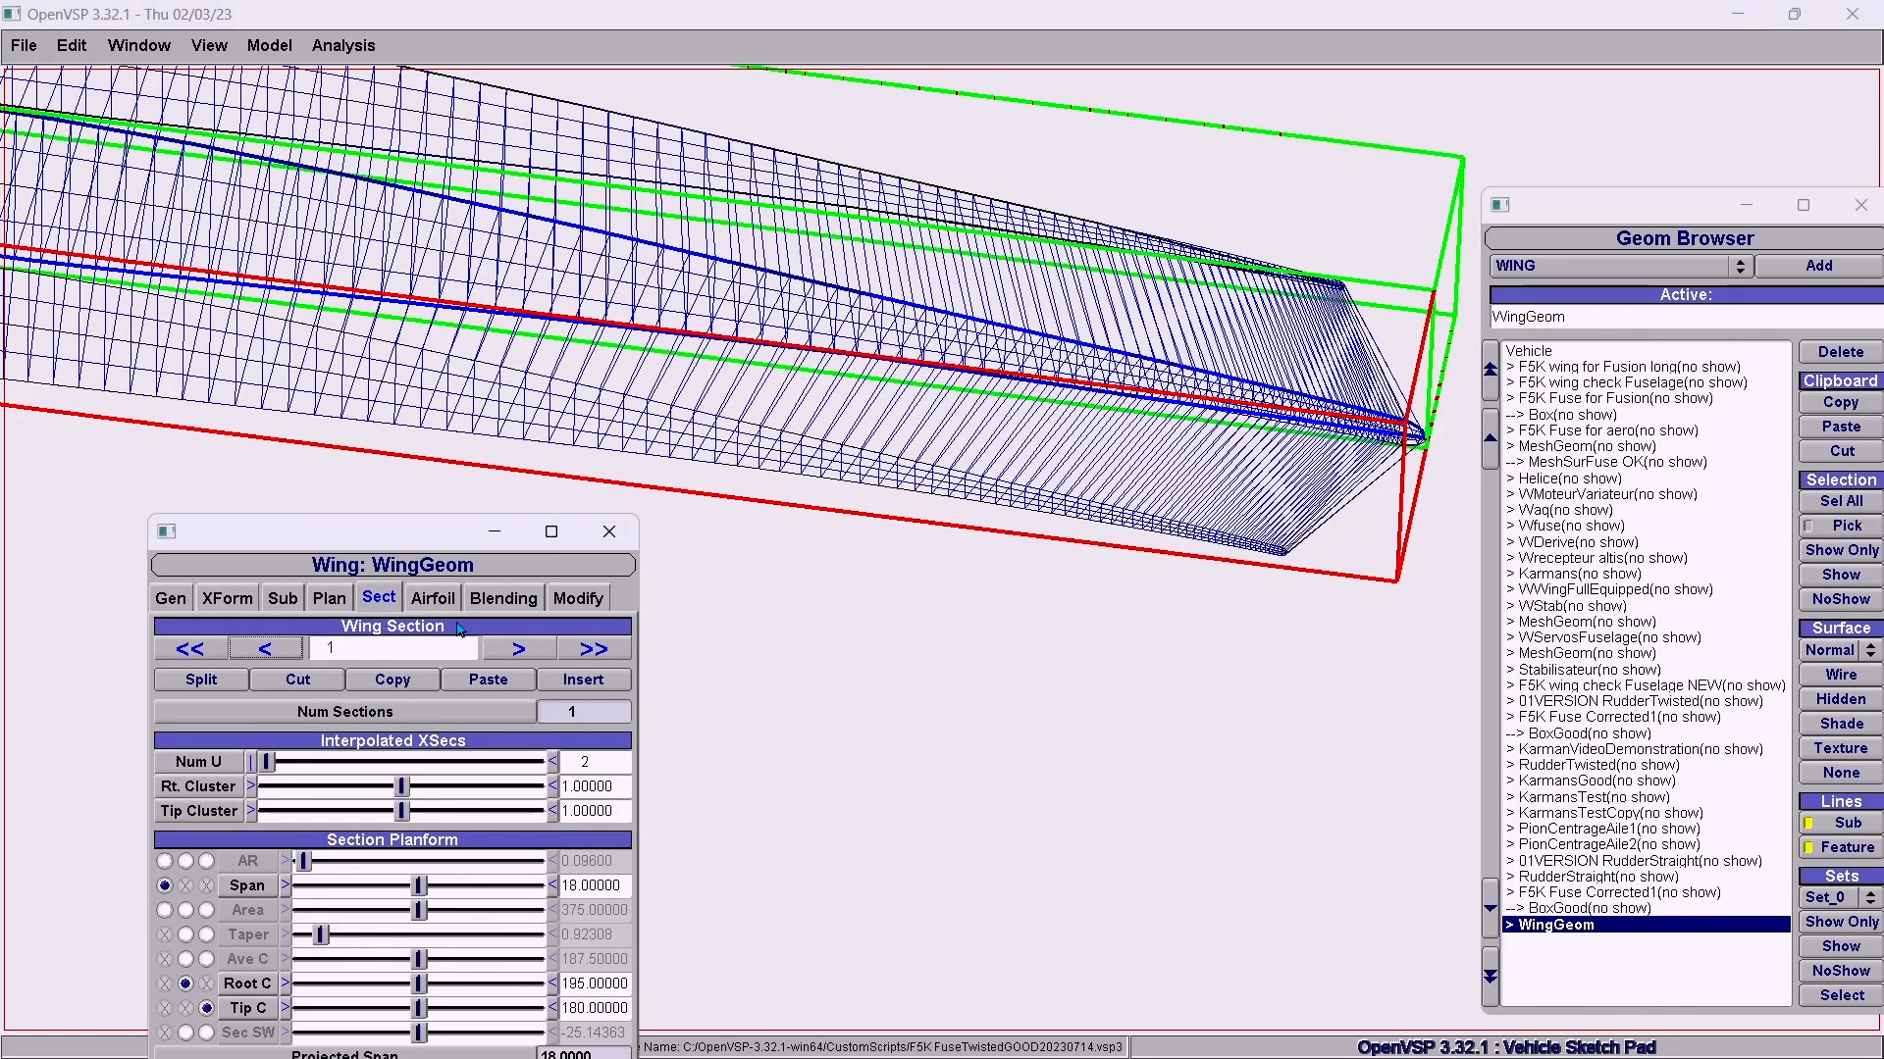
# Try 5 interpolated cross-sections (Num U) in wing section 1, and return to the minimum of 2.
pyautogui.doubleClick(570, 766)
pyautogui.write('5')
pyautogui.press('Return')
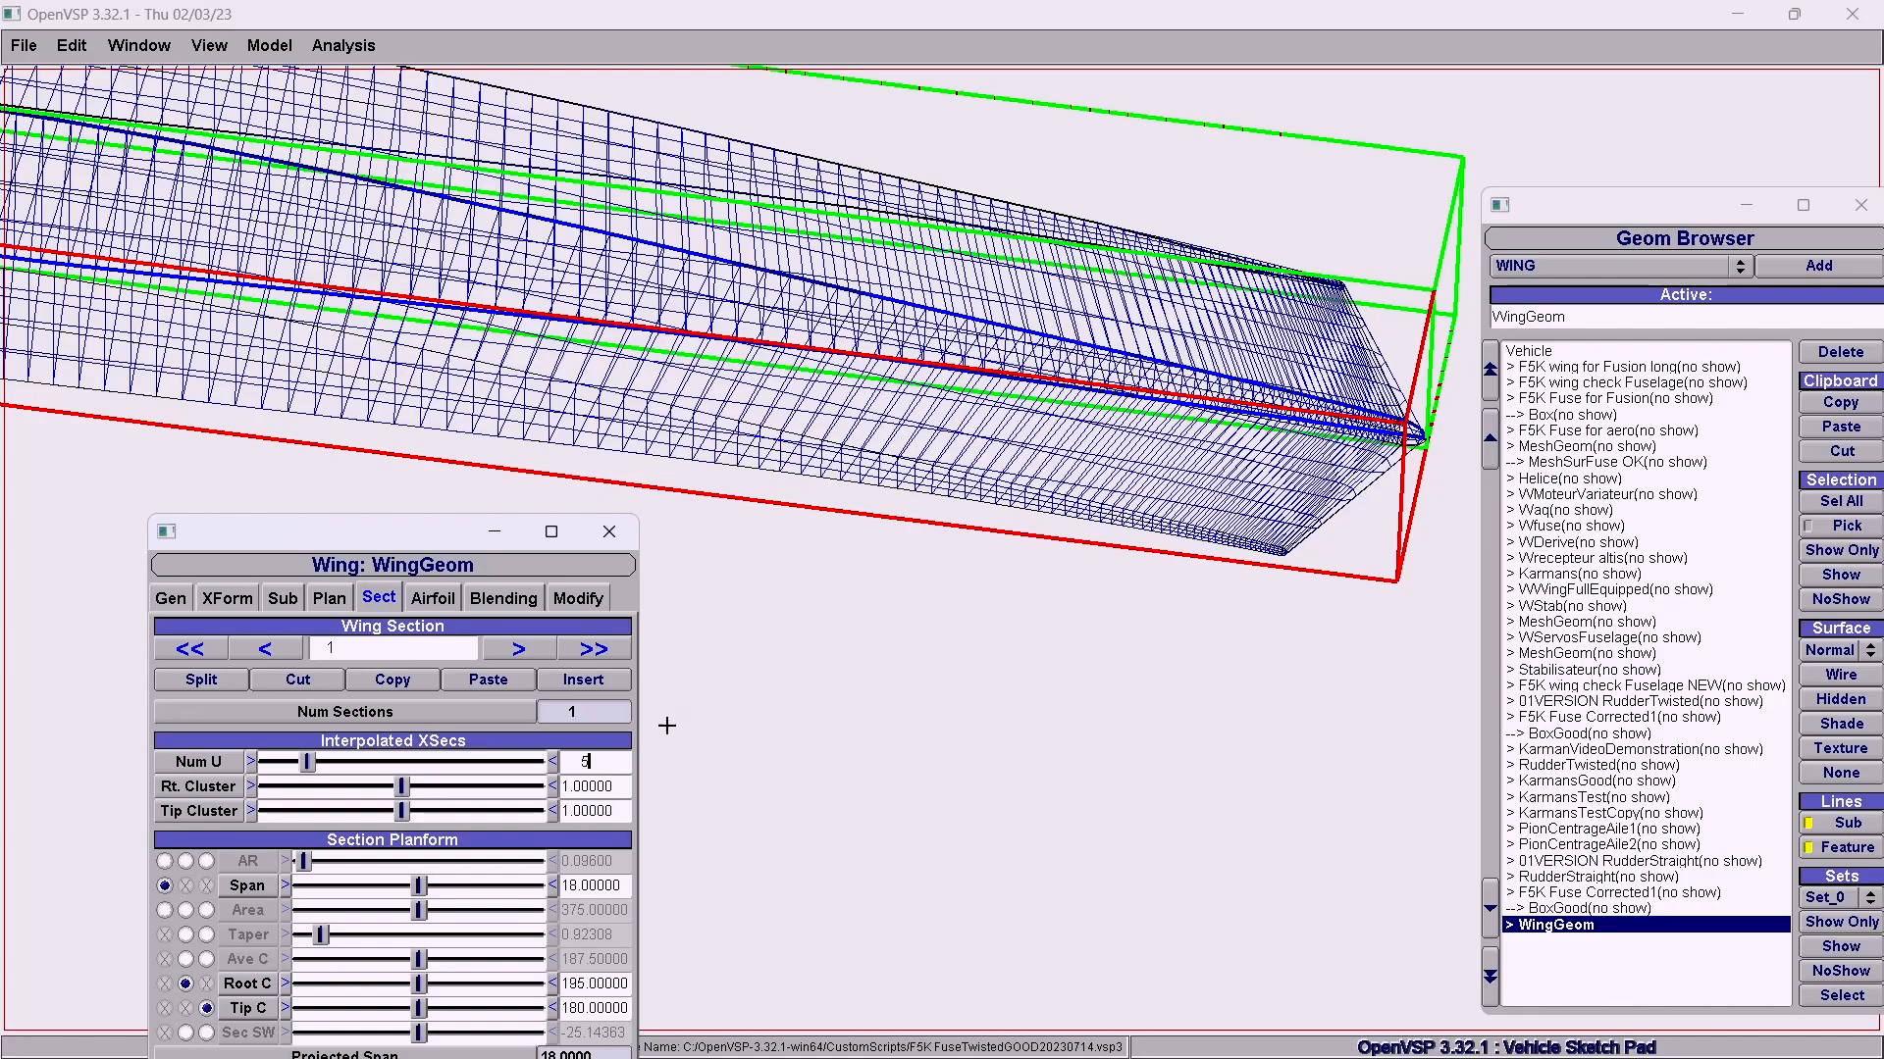
pyautogui.moveTo(593, 765); pyautogui.dragTo(548, 765)
pyautogui.write('1')
pyautogui.click(607, 786)
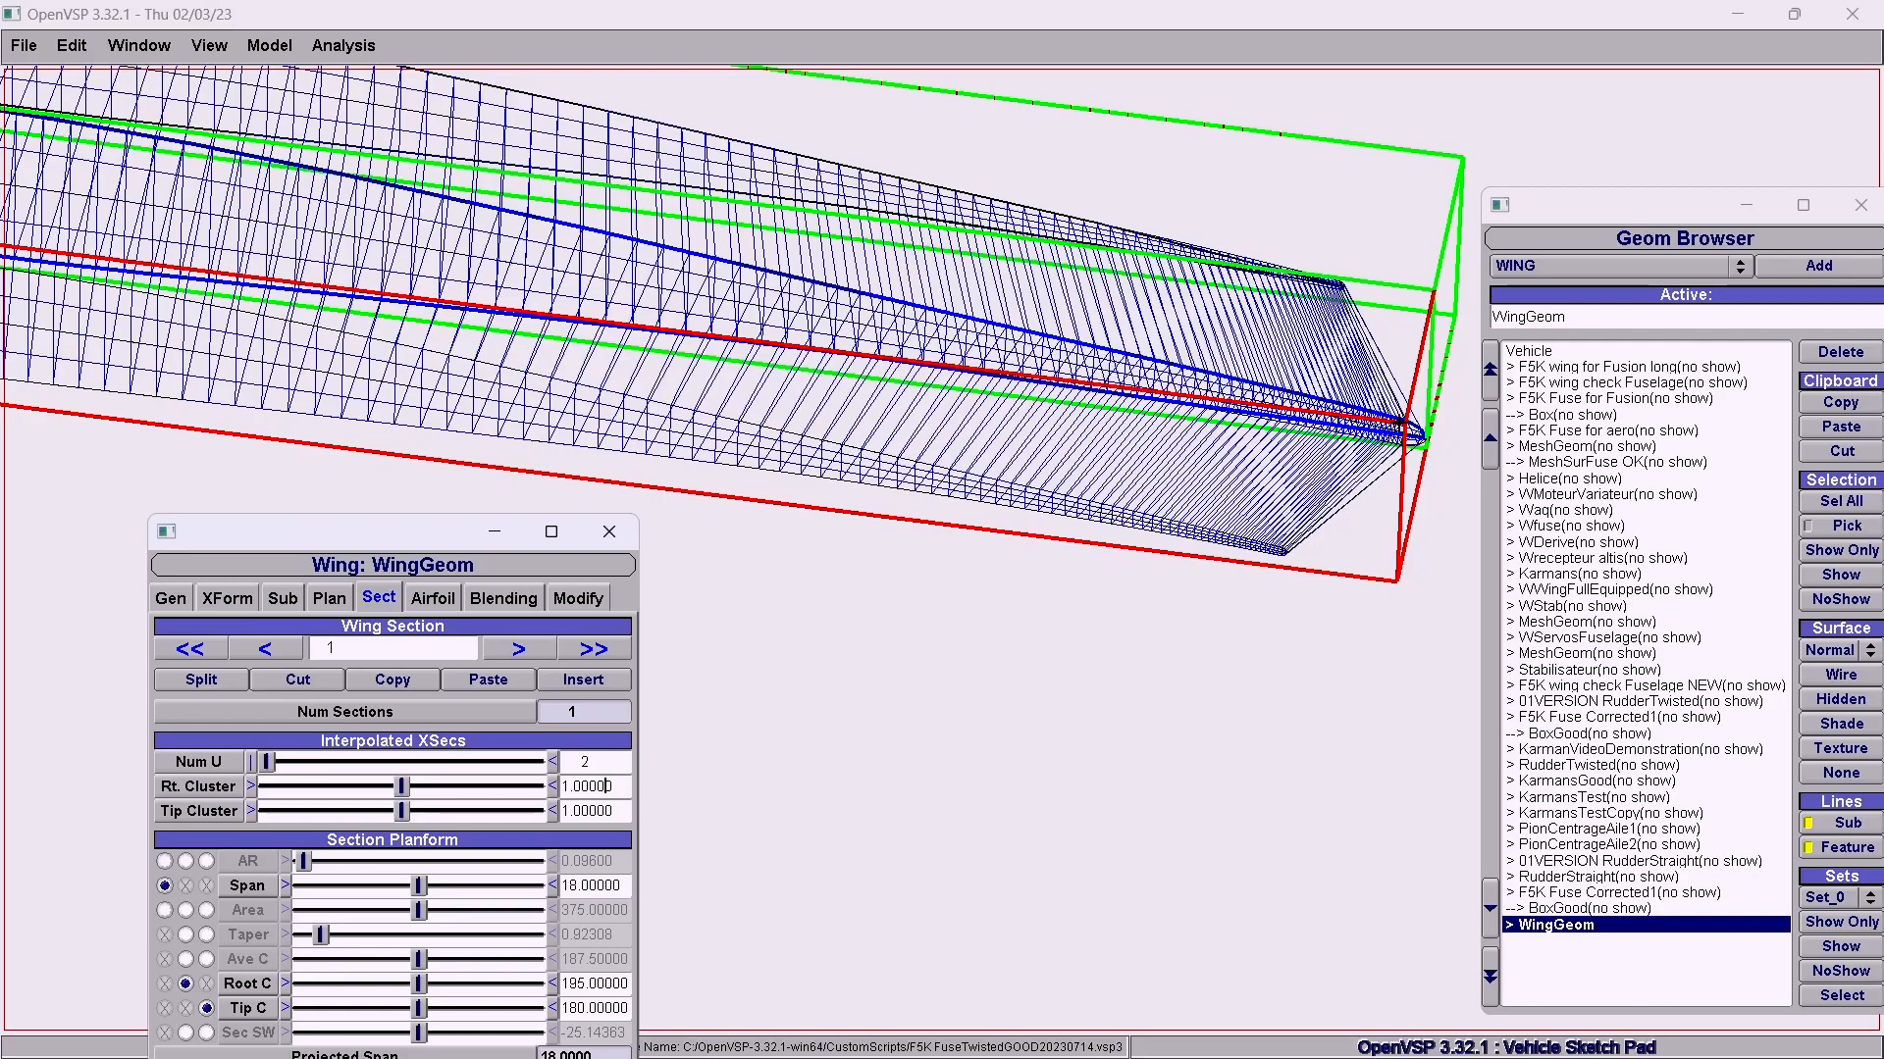
pyautogui.moveTo(593, 762); pyautogui.dragTo(570, 757)
pyautogui.click(589, 786)
pyautogui.moveTo(310, 535); pyautogui.dragTo(232, 233)
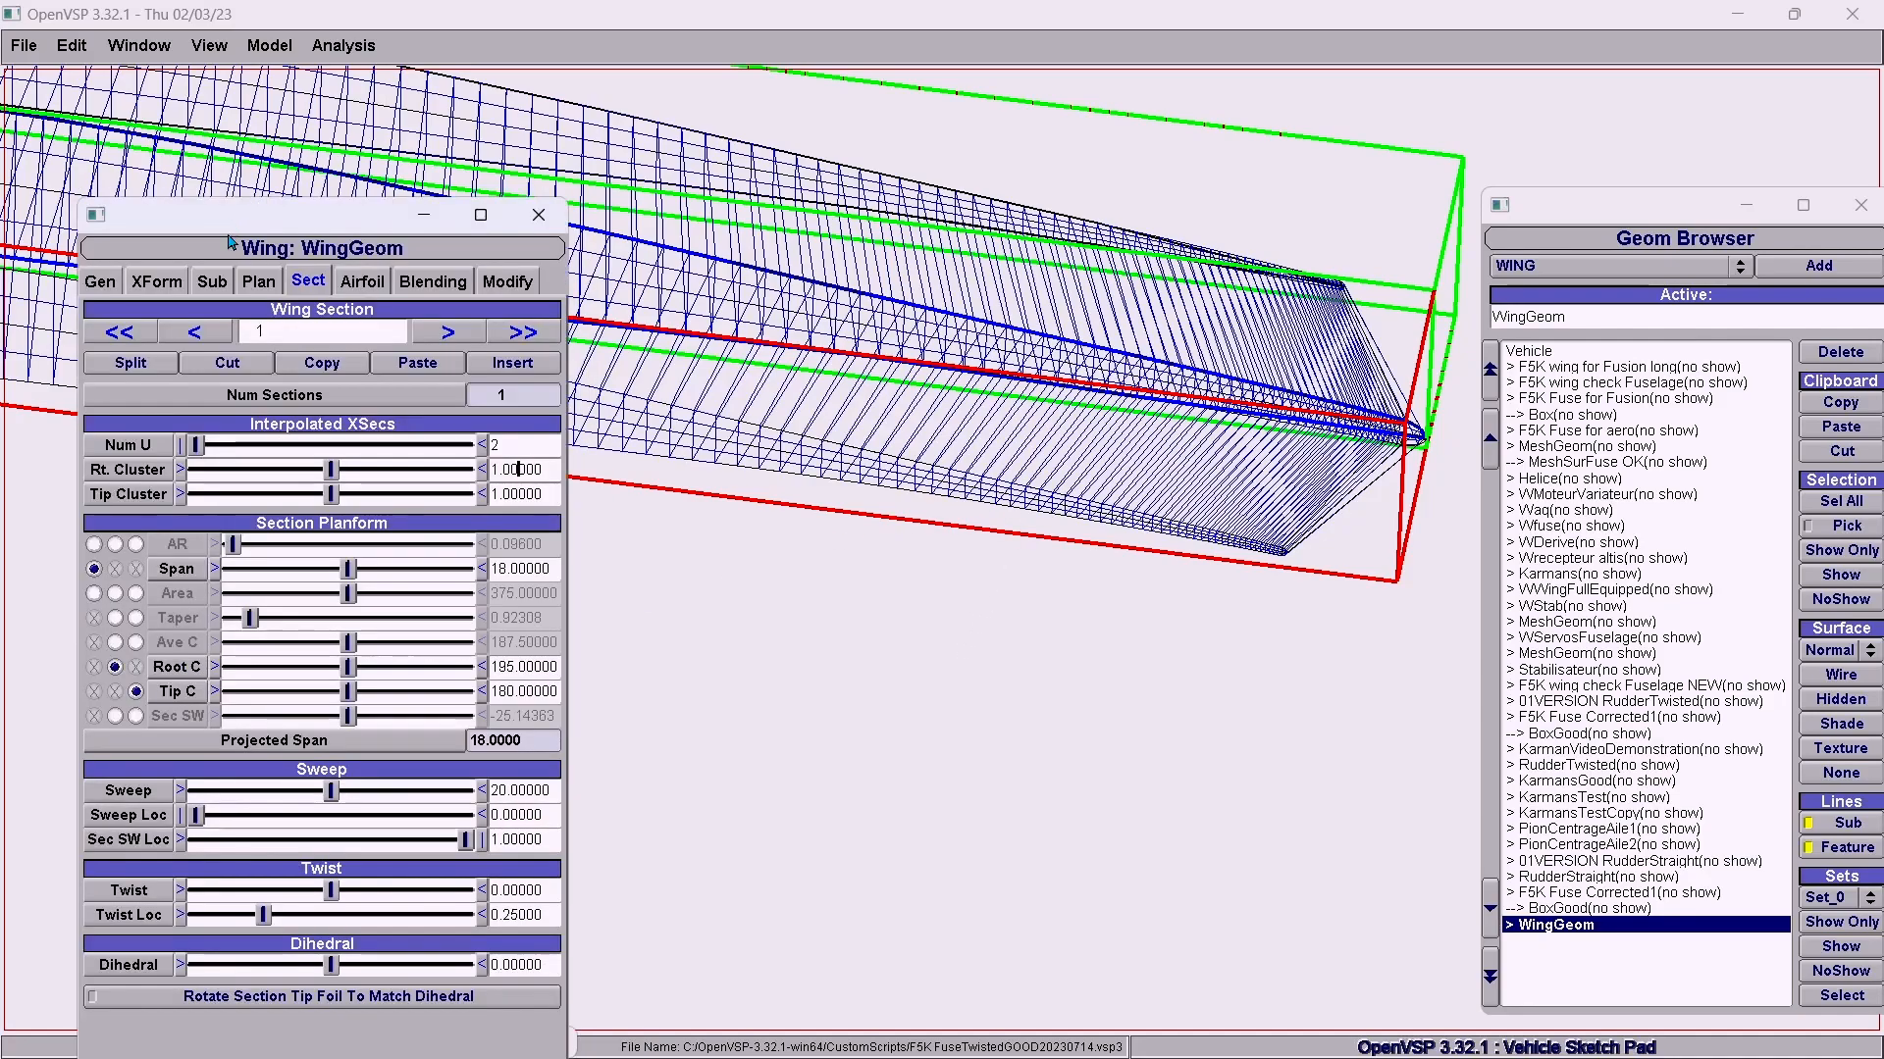
# Turn off the wing's XZ planar symmetry so that only one half remains.
pyautogui.click(159, 283)
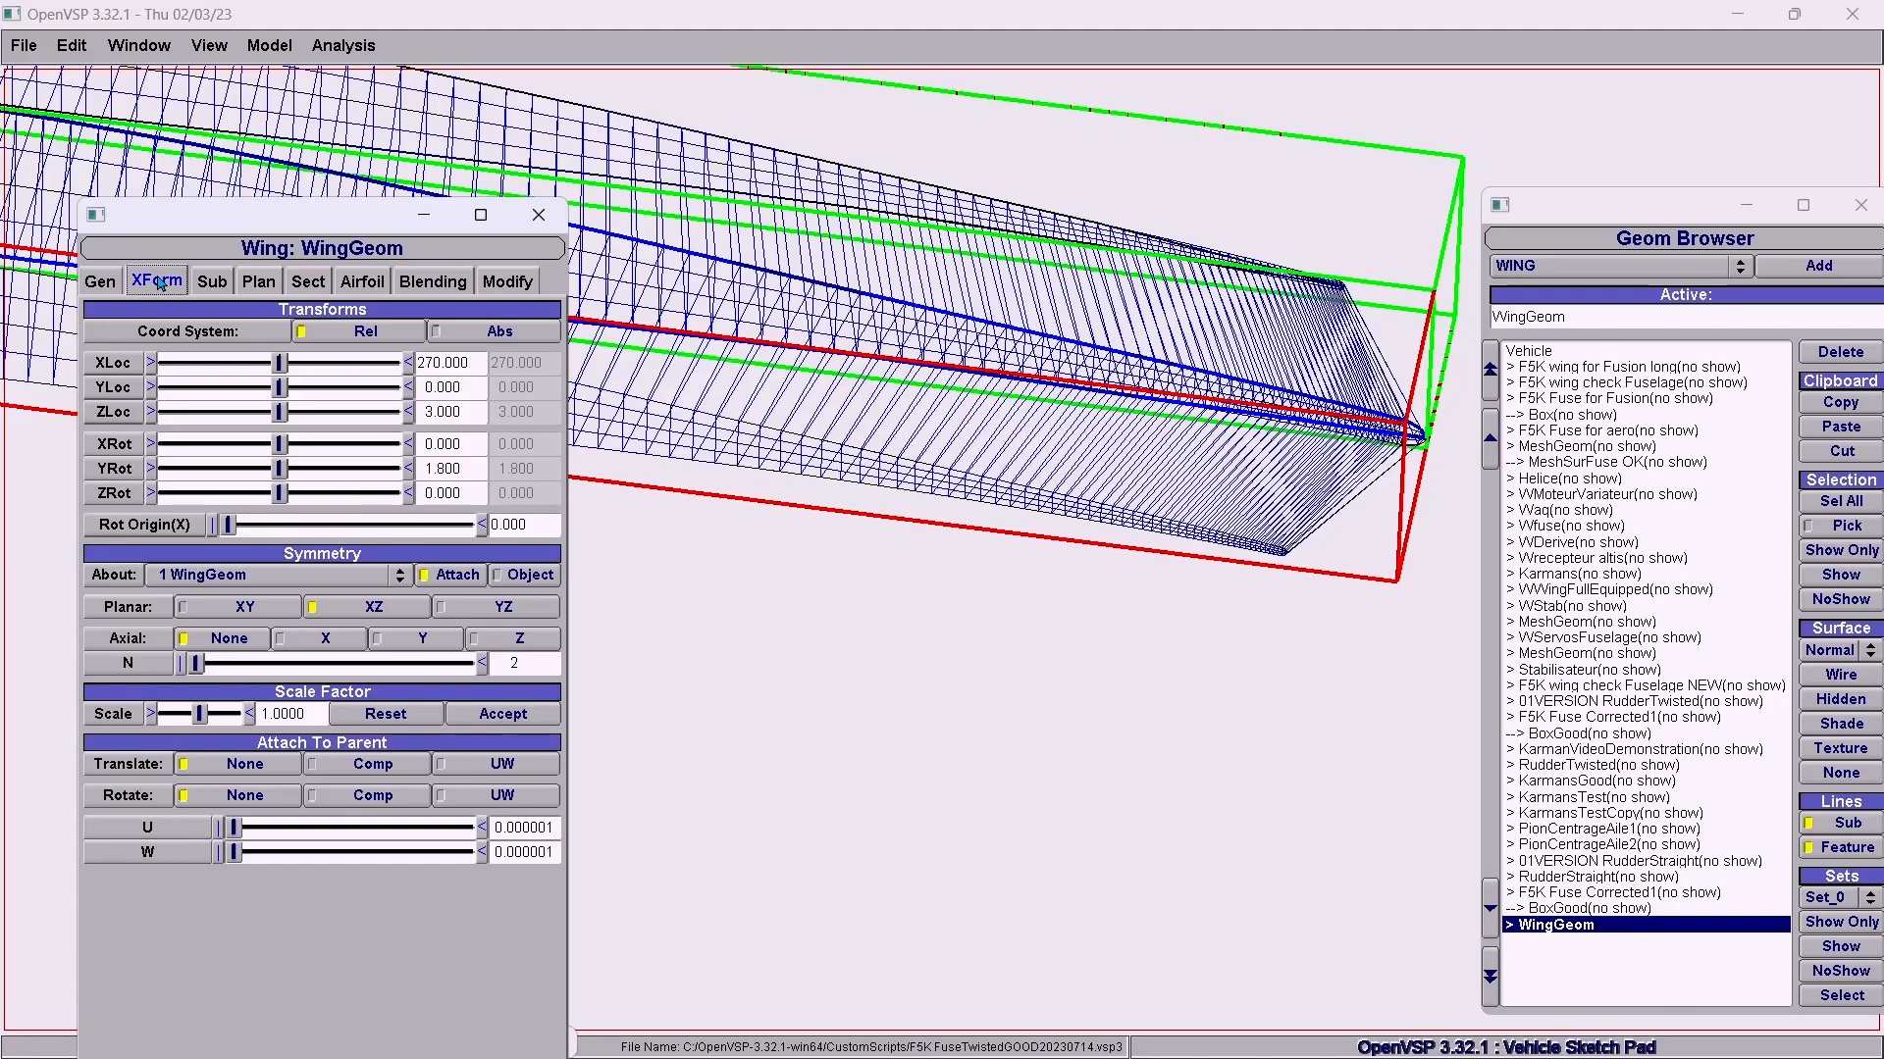
pyautogui.click(339, 607)
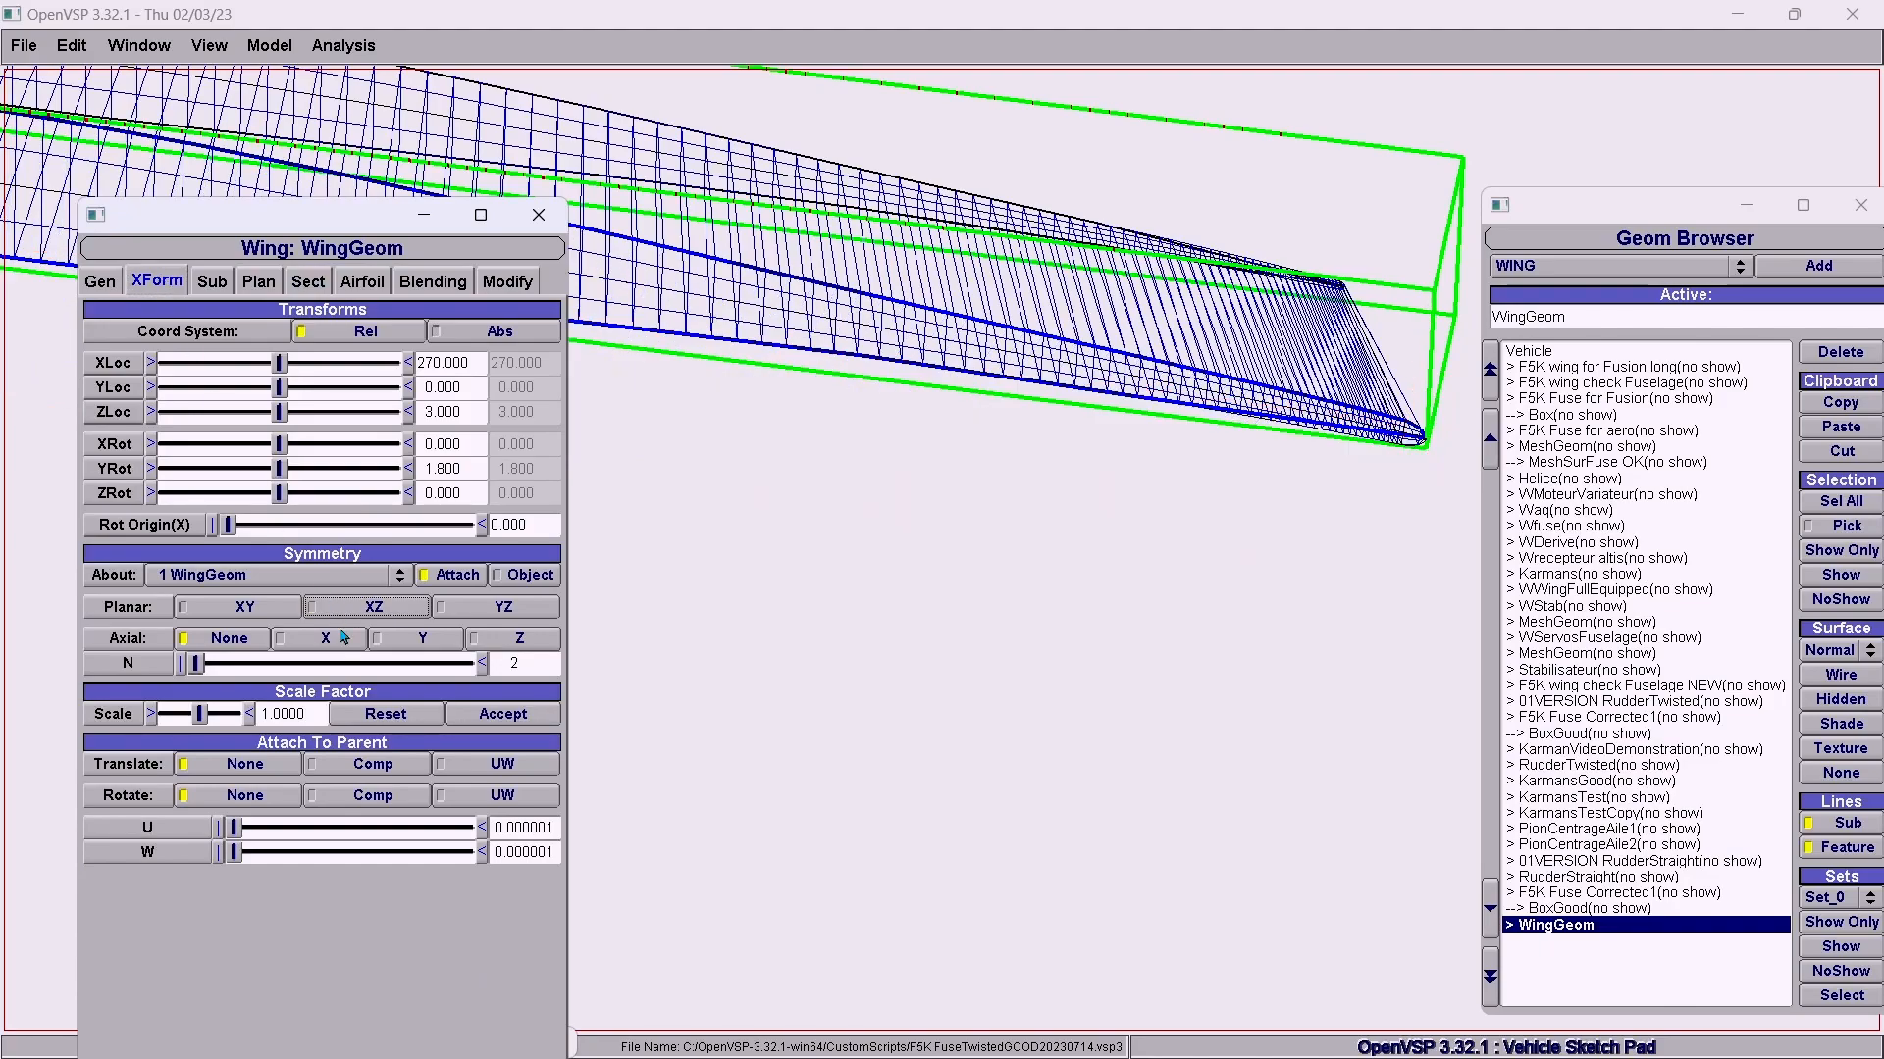
pyautogui.moveTo(251, 214); pyautogui.dragTo(243, 413)
pyautogui.moveTo(750, 432); pyautogui.dragTo(731, 576, button='right')
pyautogui.moveTo(242, 424); pyautogui.dragTo(292, 263)
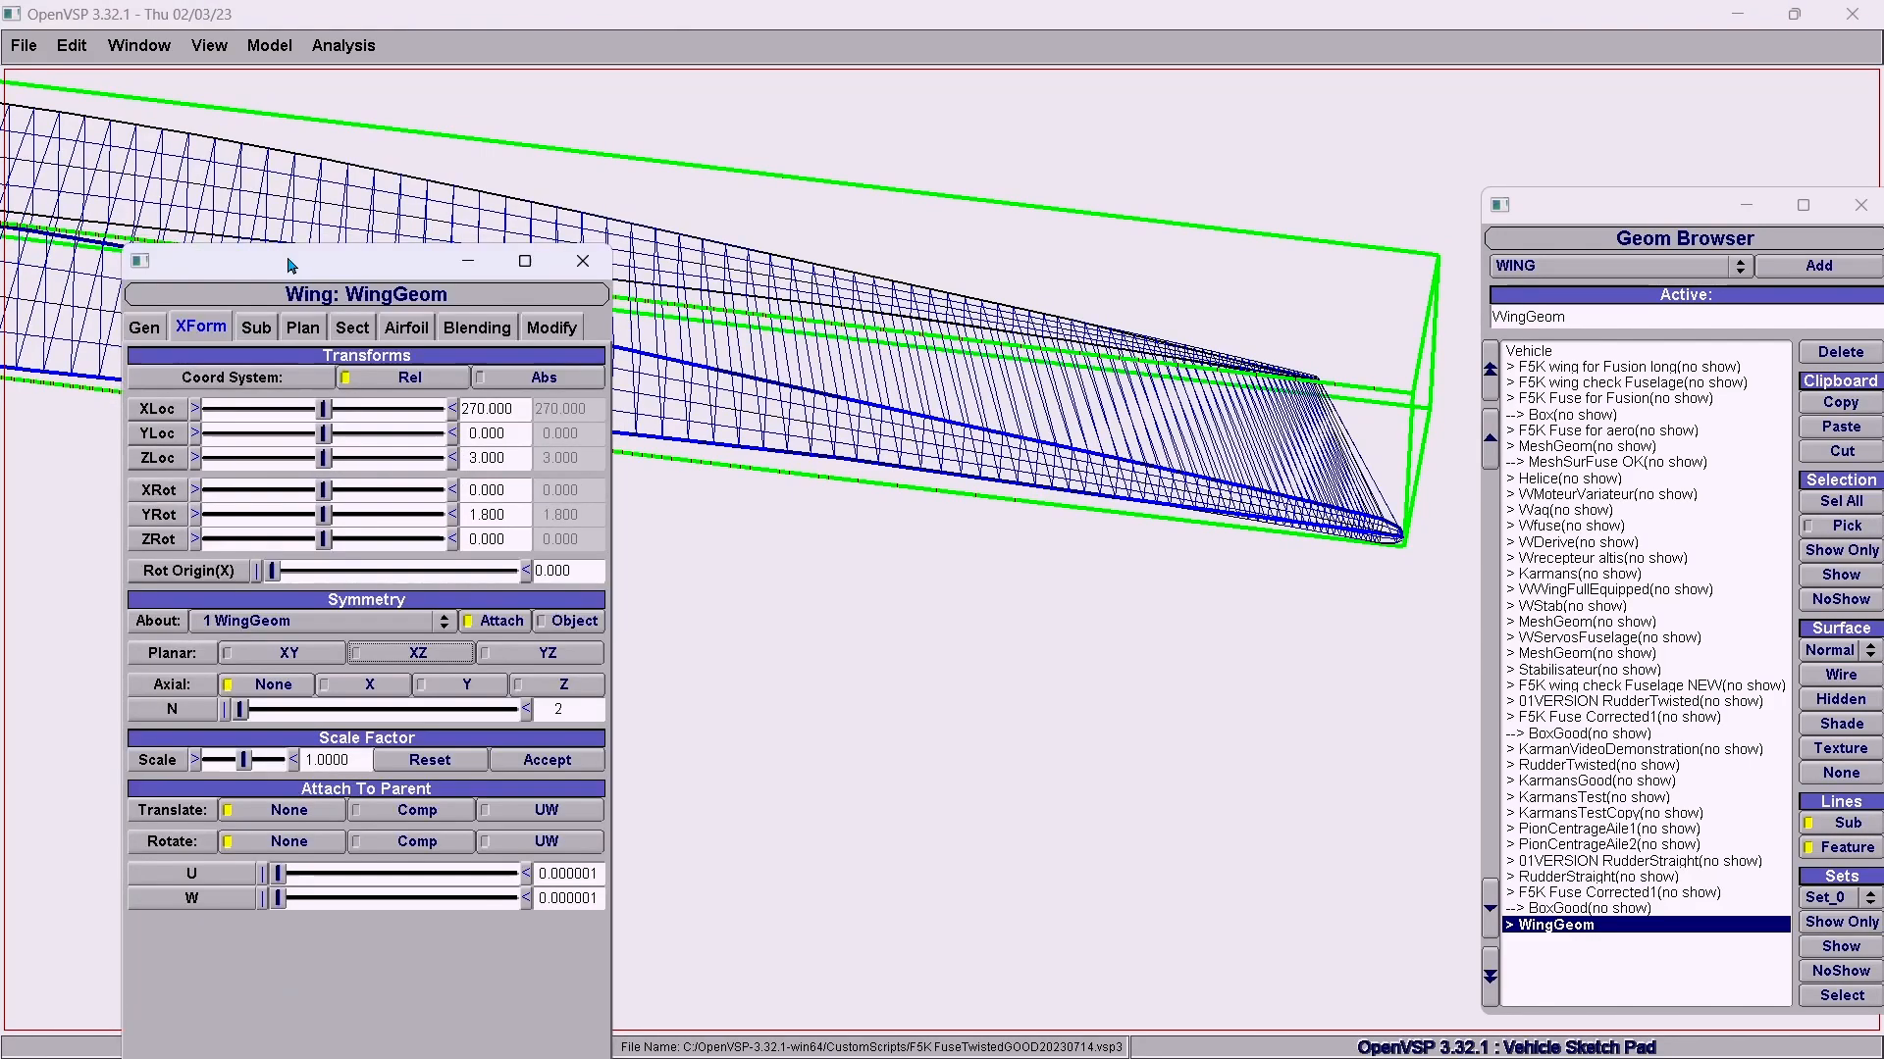
# Export the shown wing's airfoil points (.dat) with the geom ID appended, naming the metadata file testStackVDO.
pyautogui.click(22, 46)
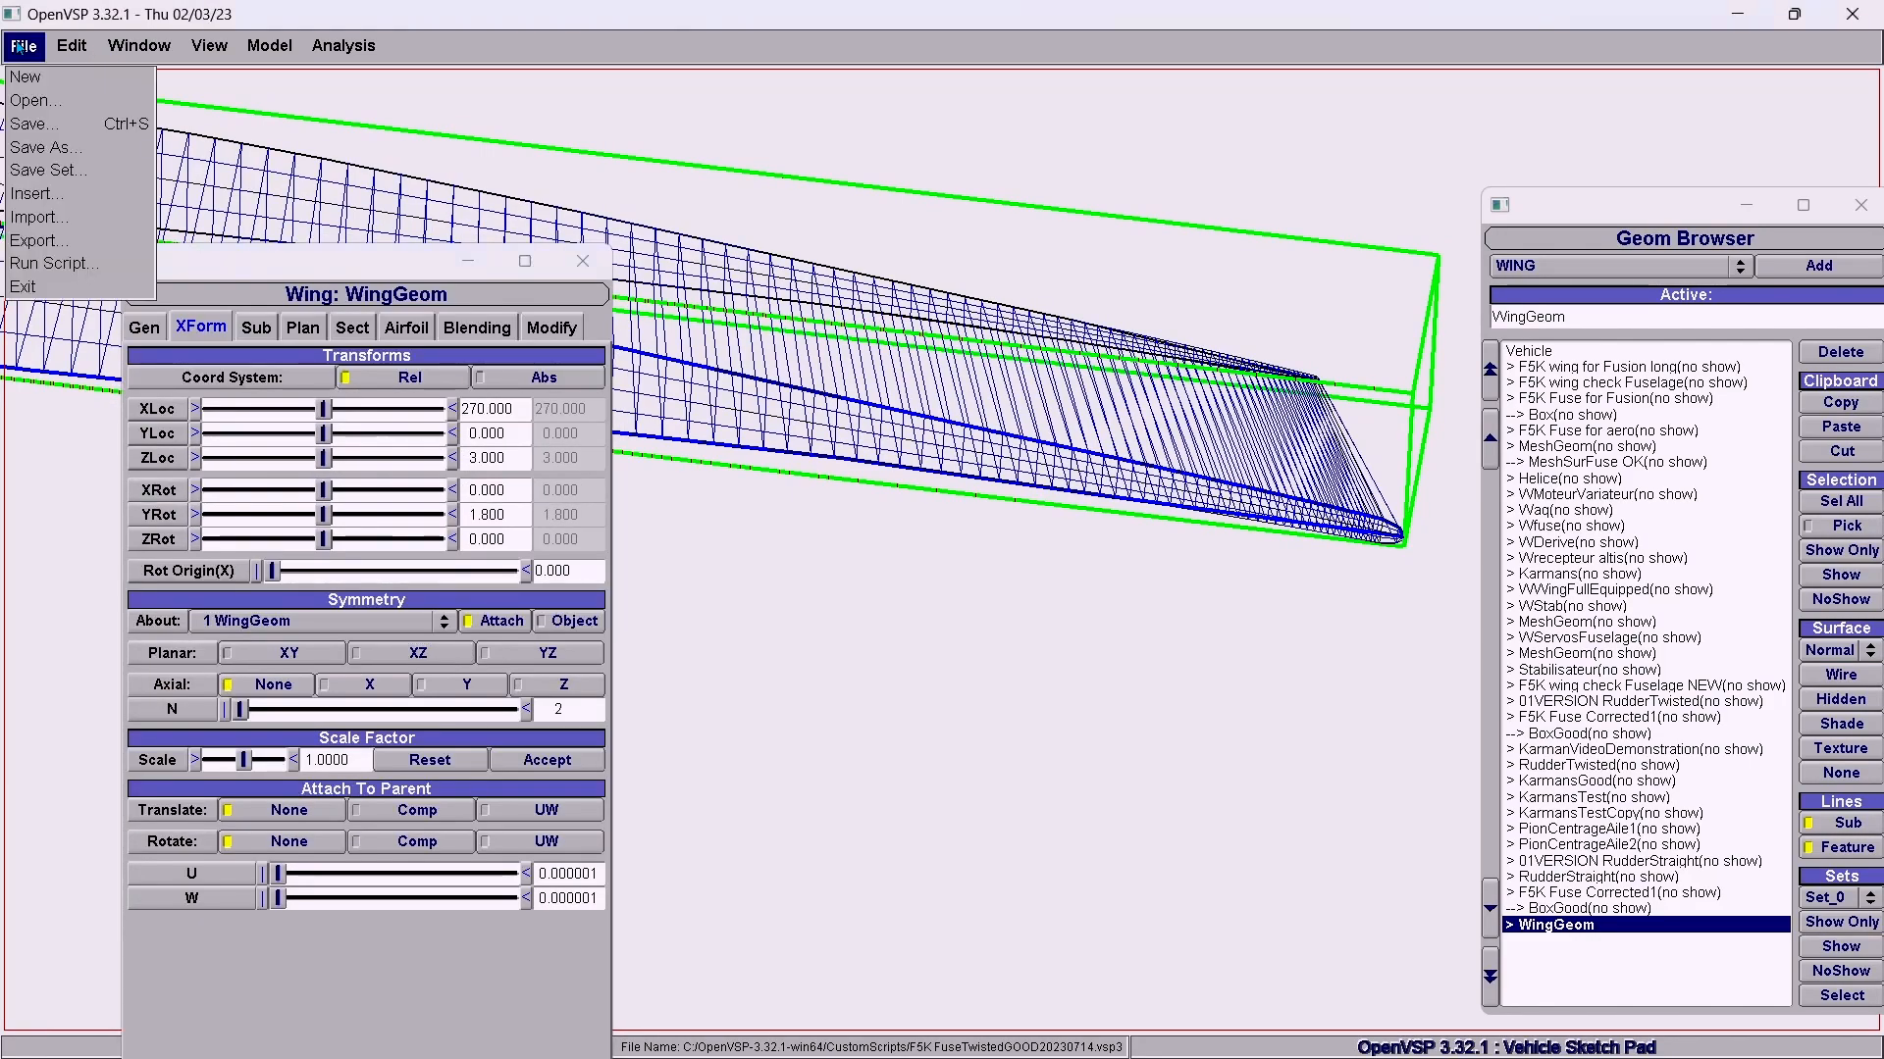
pyautogui.click(32, 241)
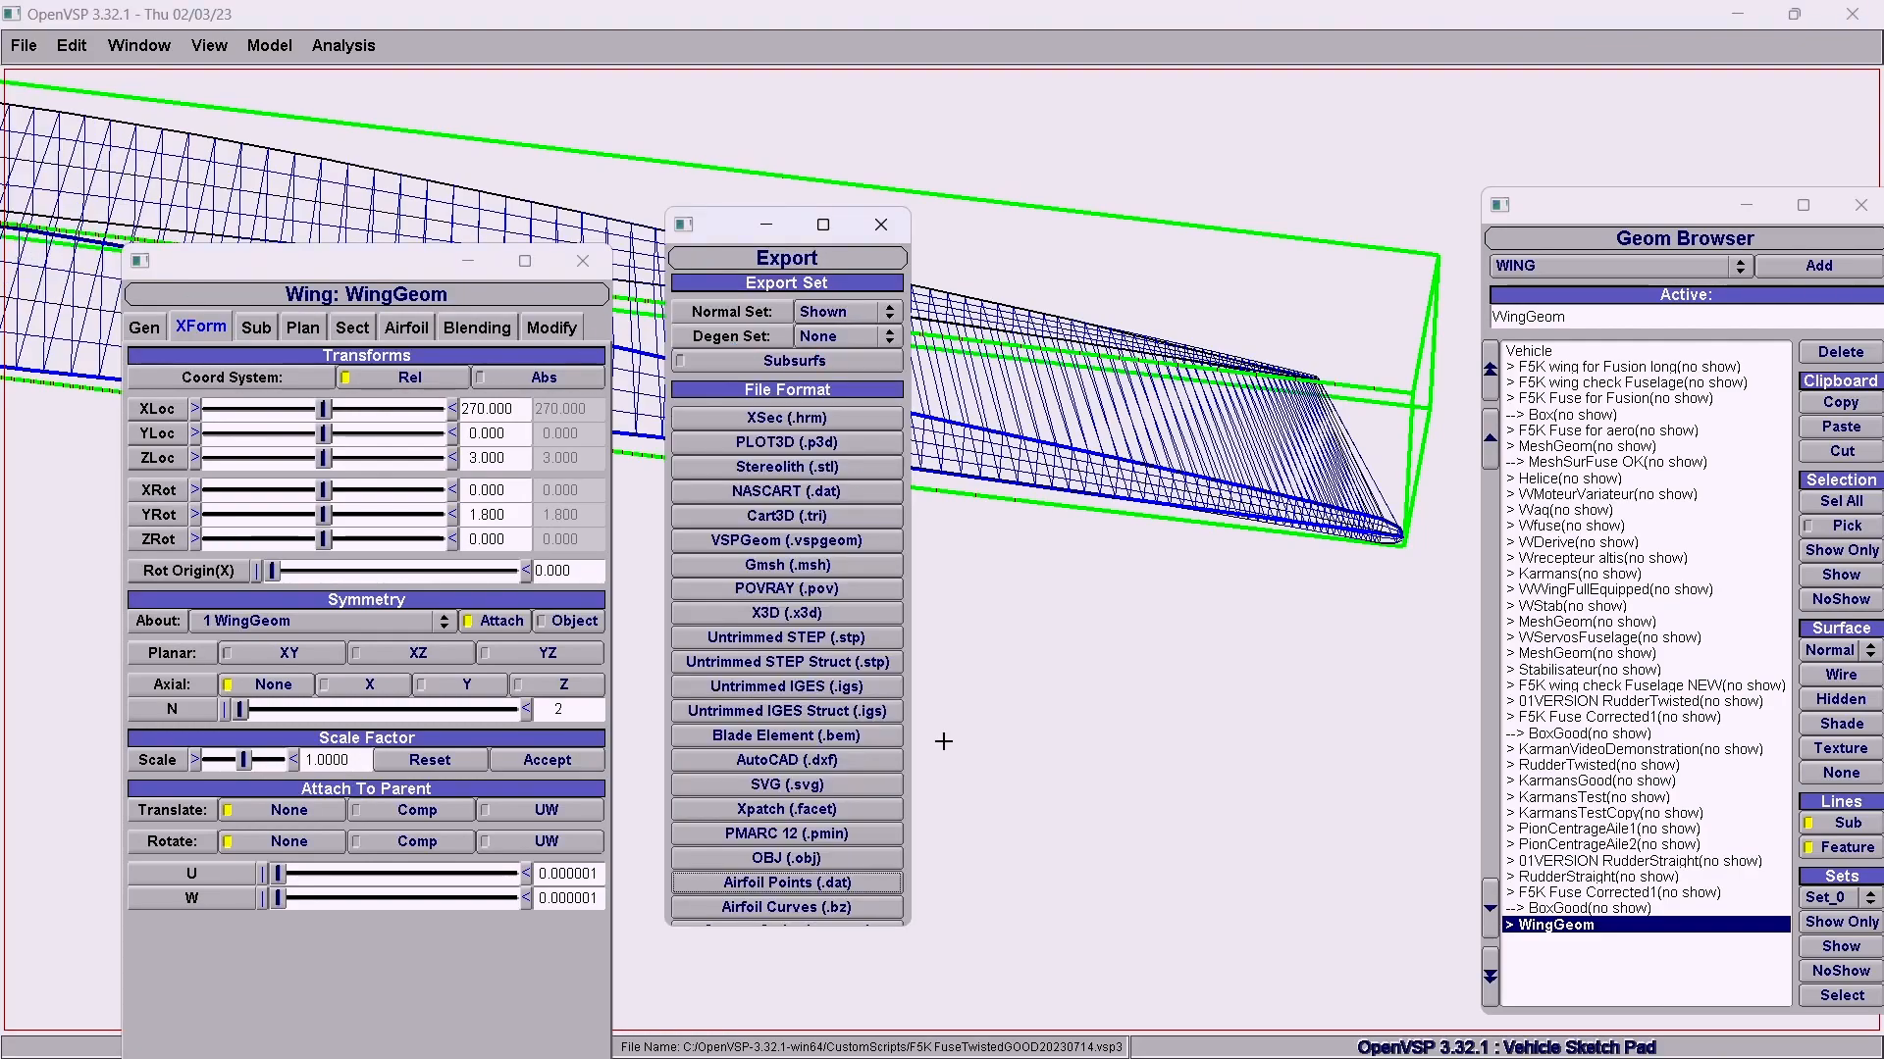
pyautogui.click(823, 883)
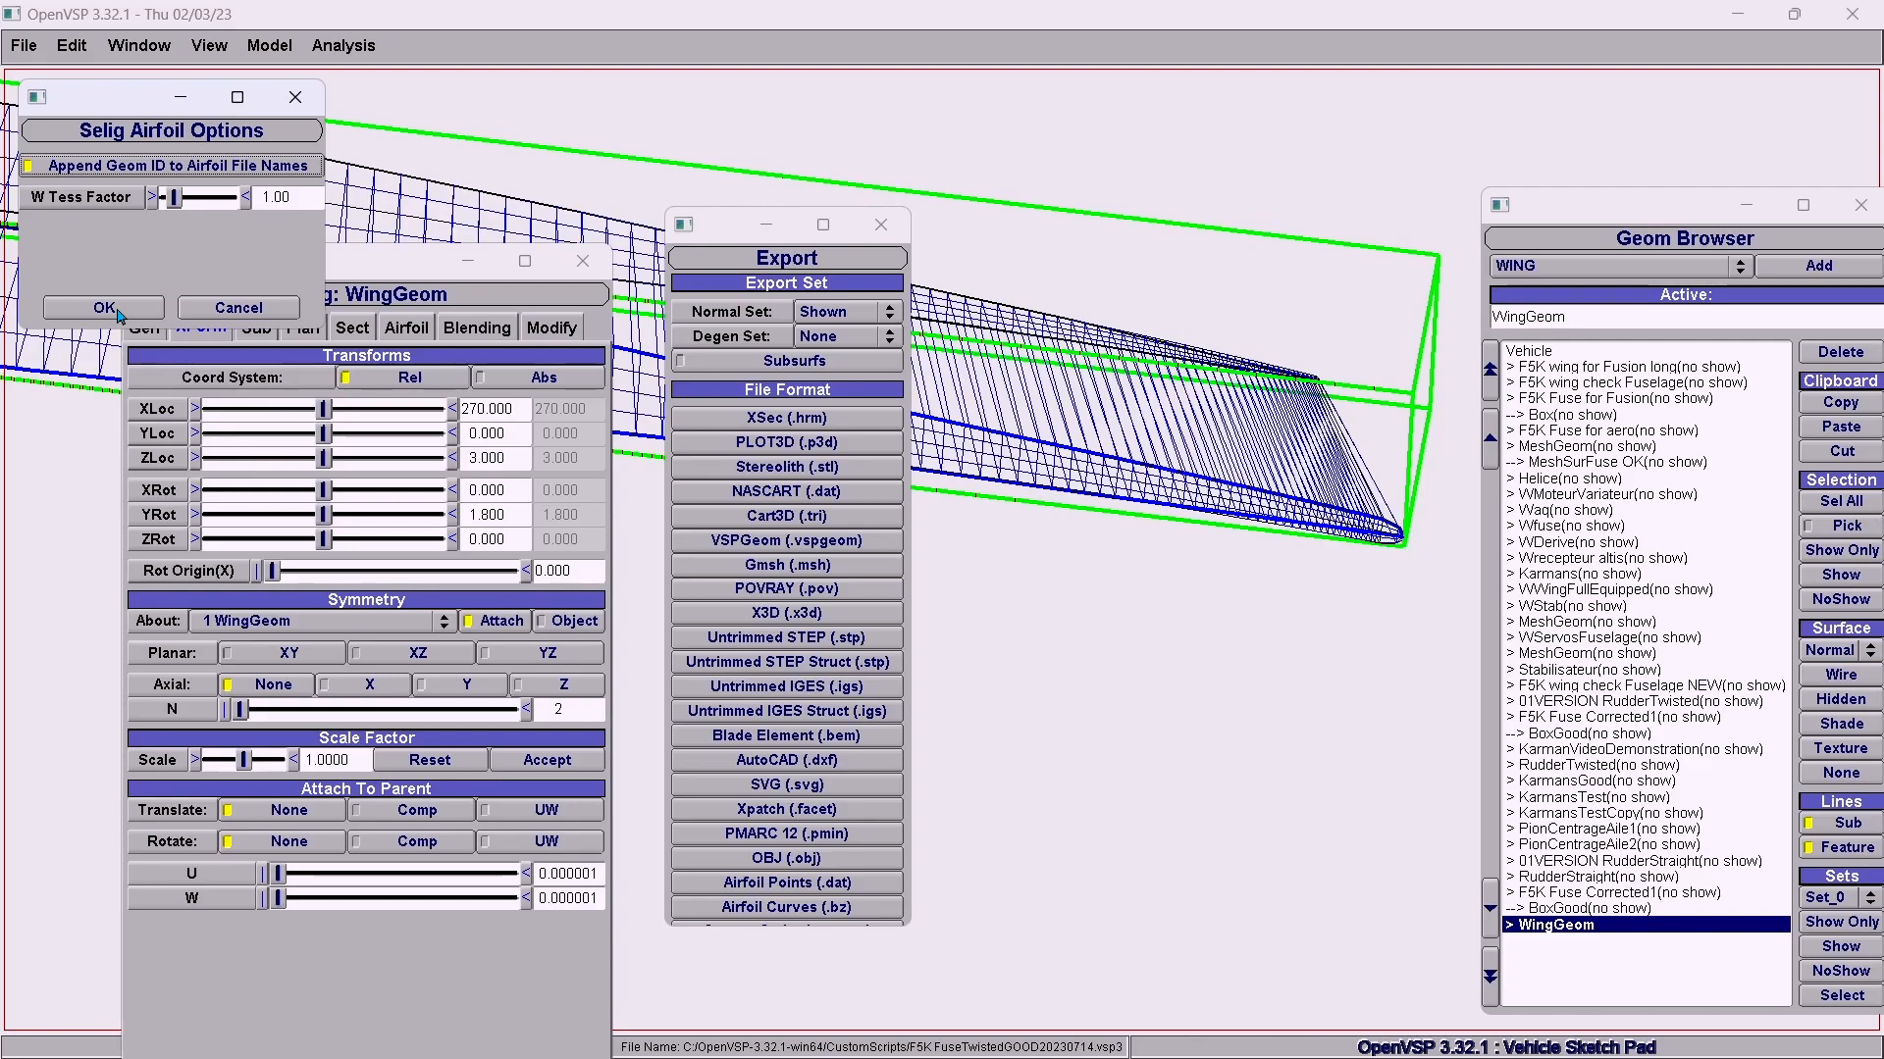
pyautogui.click(106, 308)
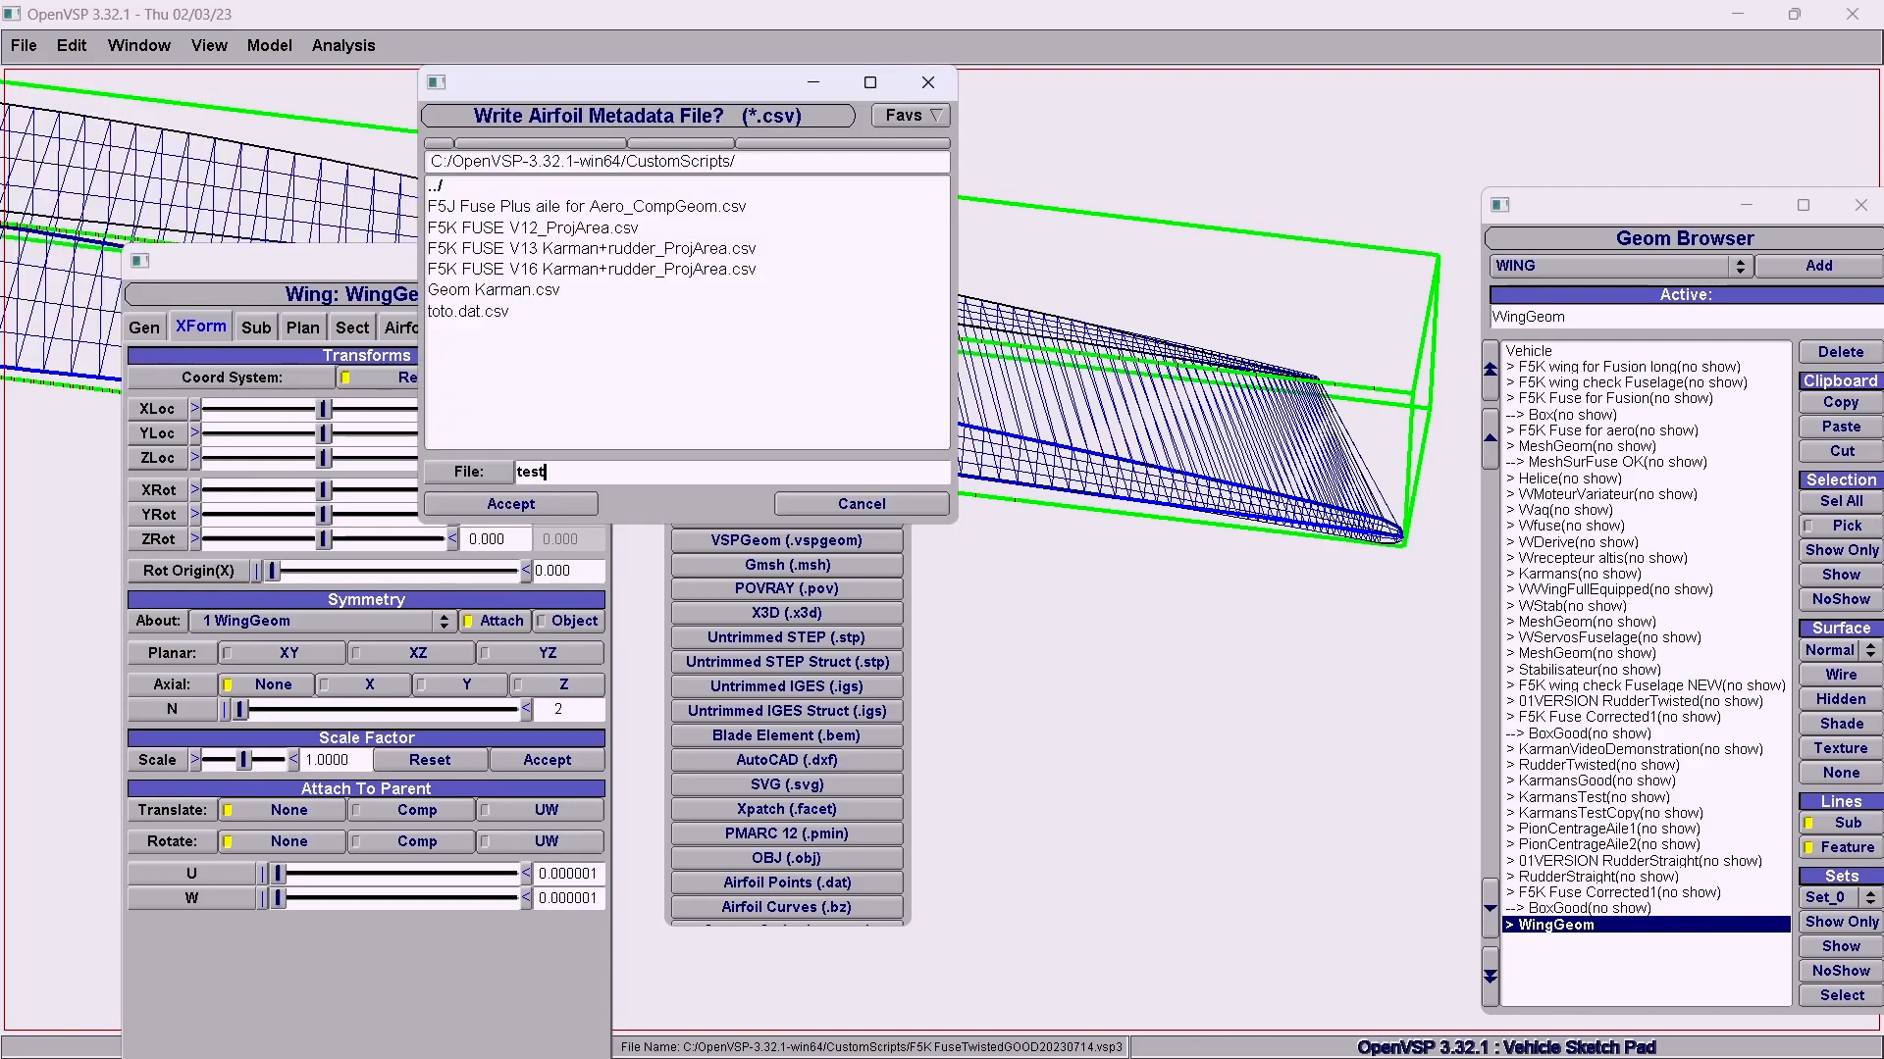
pyautogui.write('testStackVDO')
pyautogui.click(570, 508)
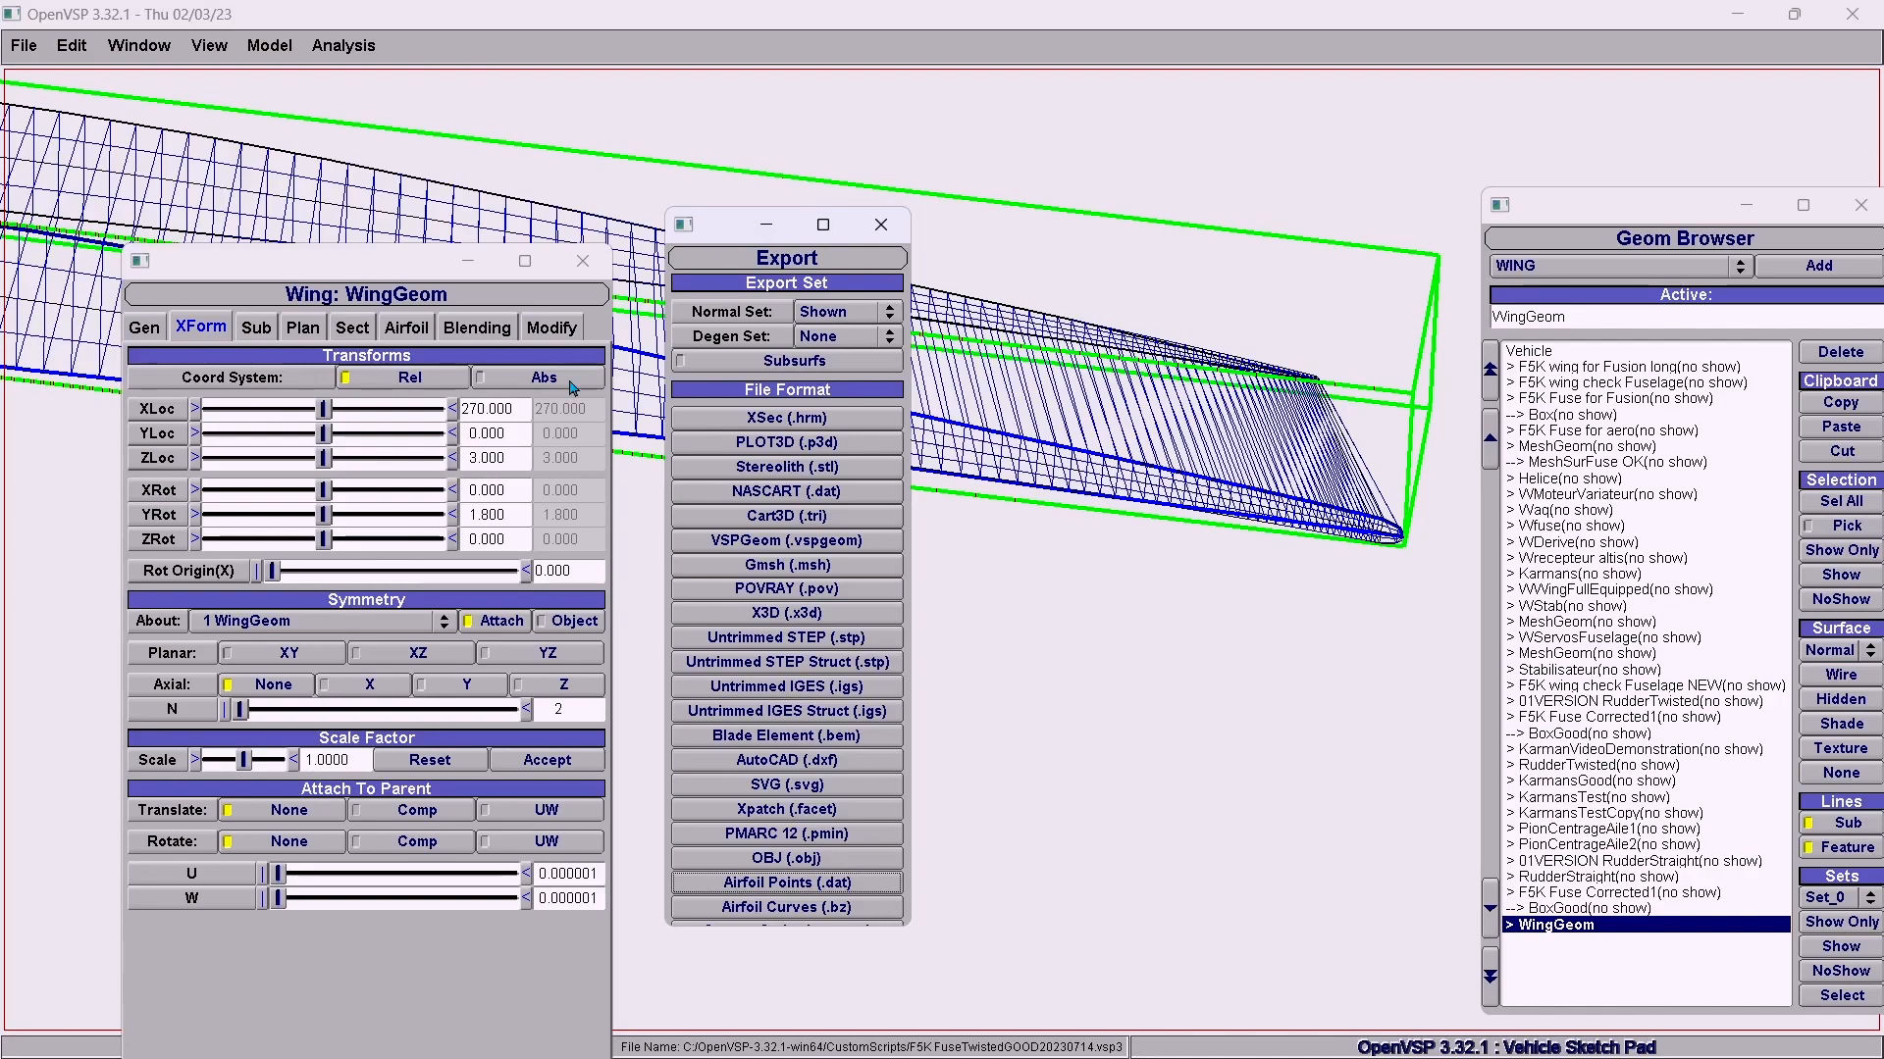
# Review the airfoils assigned to the wing's sections 1 and 0.
pyautogui.click(353, 327)
pyautogui.click(406, 327)
pyautogui.click(490, 380)
pyautogui.click(251, 395)
pyautogui.moveTo(316, 272); pyautogui.dragTo(267, 524)
pyautogui.click(433, 636)
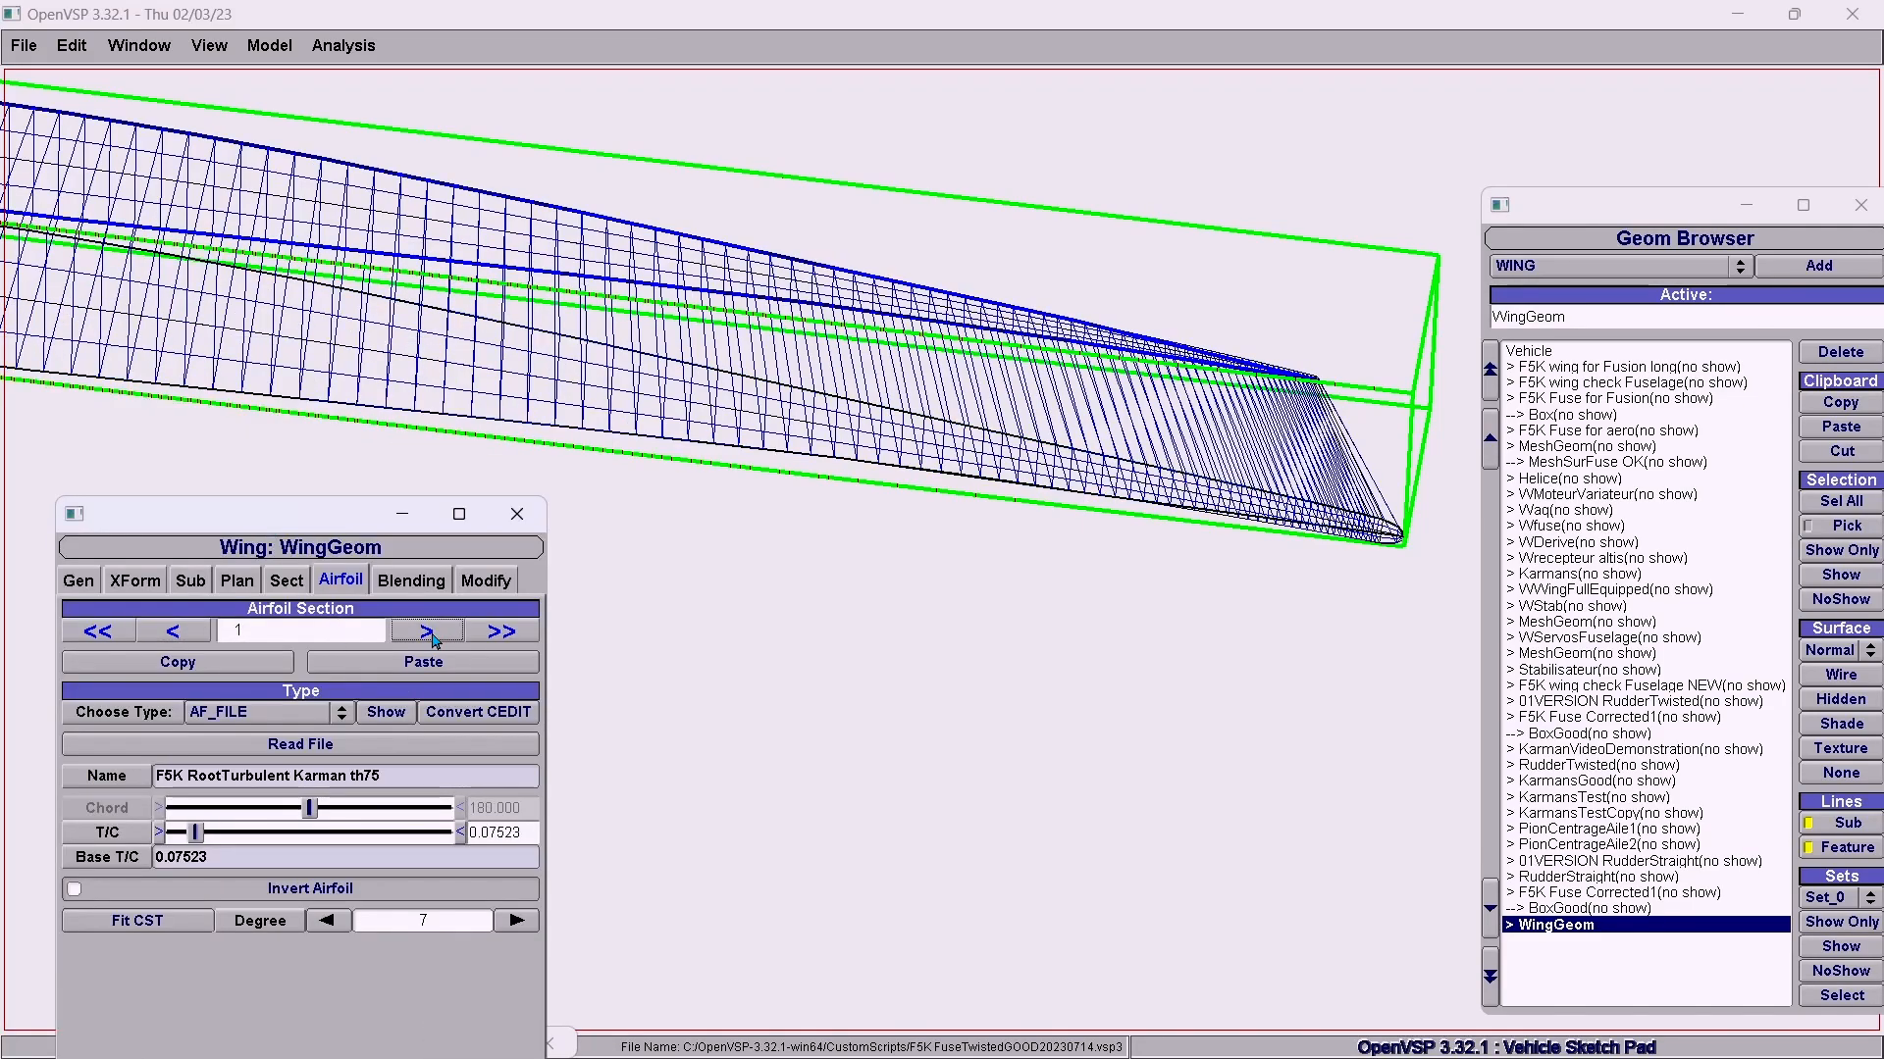
pyautogui.click(176, 635)
pyautogui.scroll(-2, 862, 511)
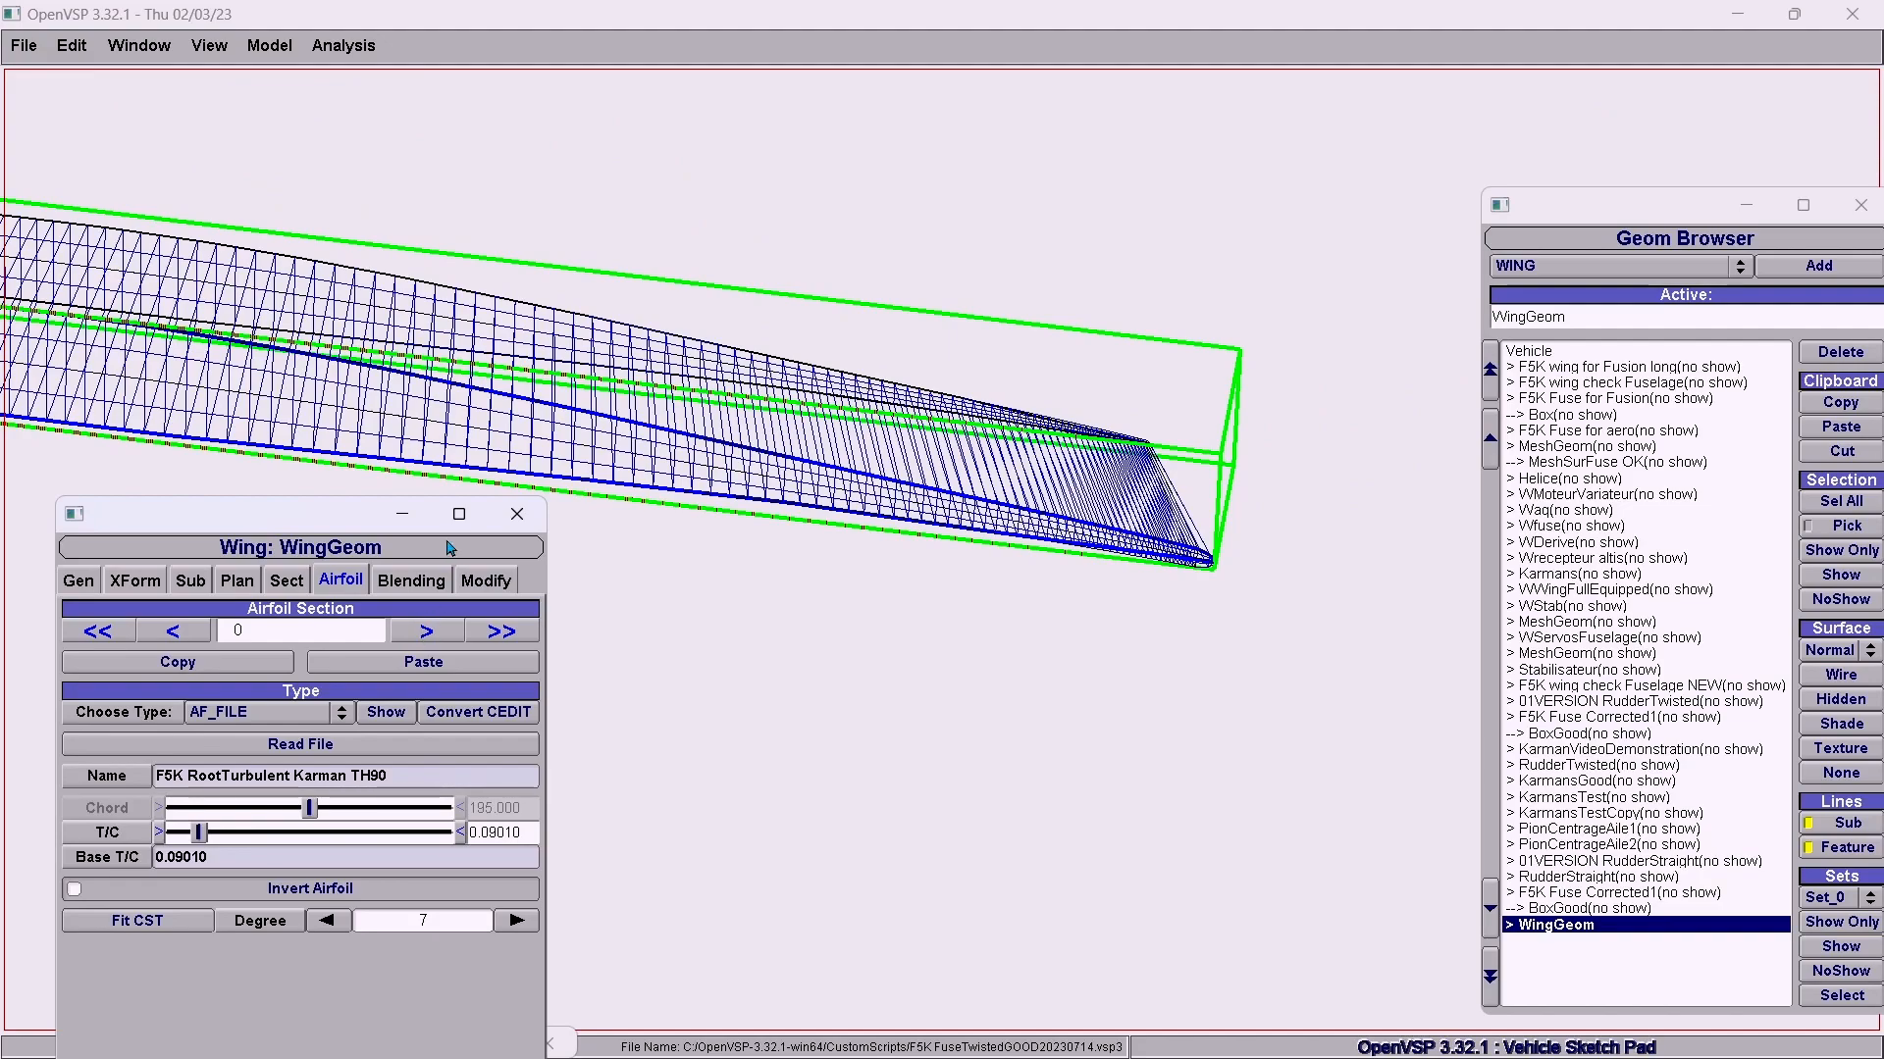
pyautogui.moveTo(342, 520)
pyautogui.mouseDown()
pyautogui.moveTo(374, 481)
pyautogui.moveTo(351, 490)
pyautogui.mouseUp()
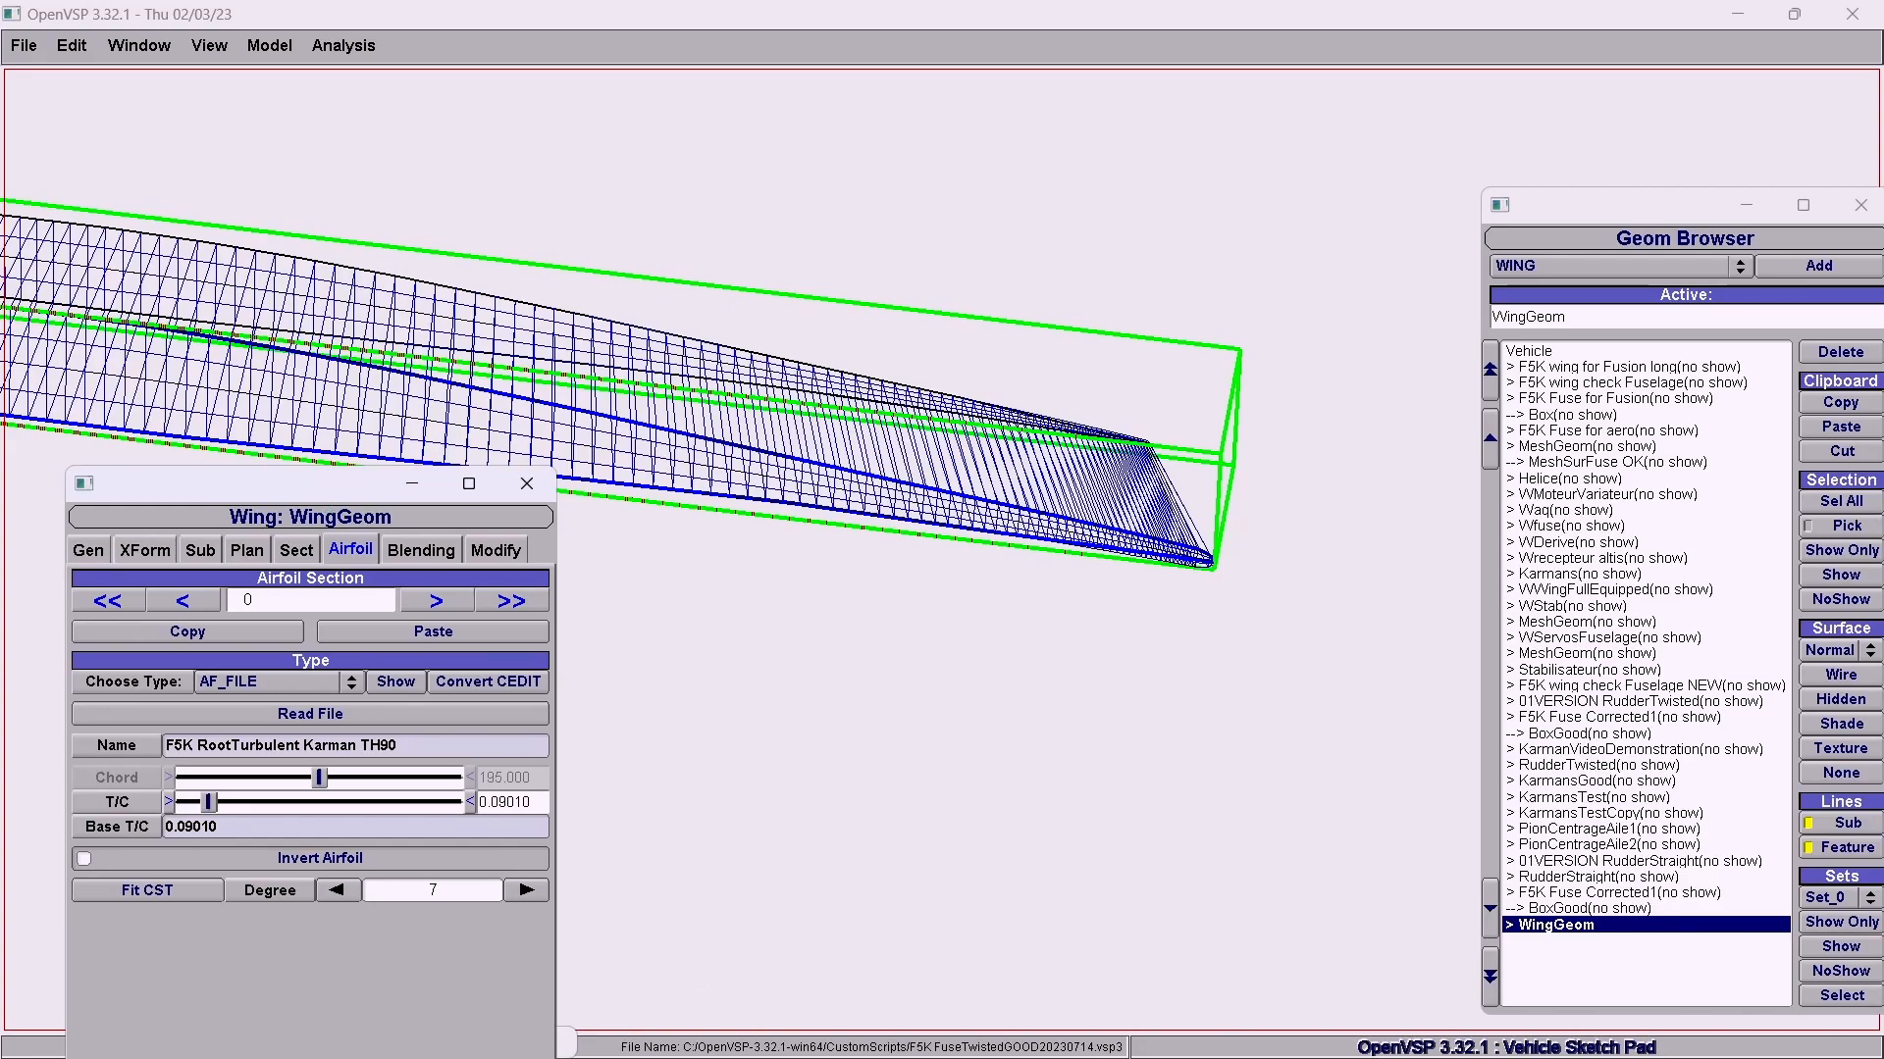
# Switch to File Explorer and open the CustomScripts folder of OpenVSP-3.32.1-win64.
pyautogui.moveTo(883, 1034)
pyautogui.click(1118, 880)
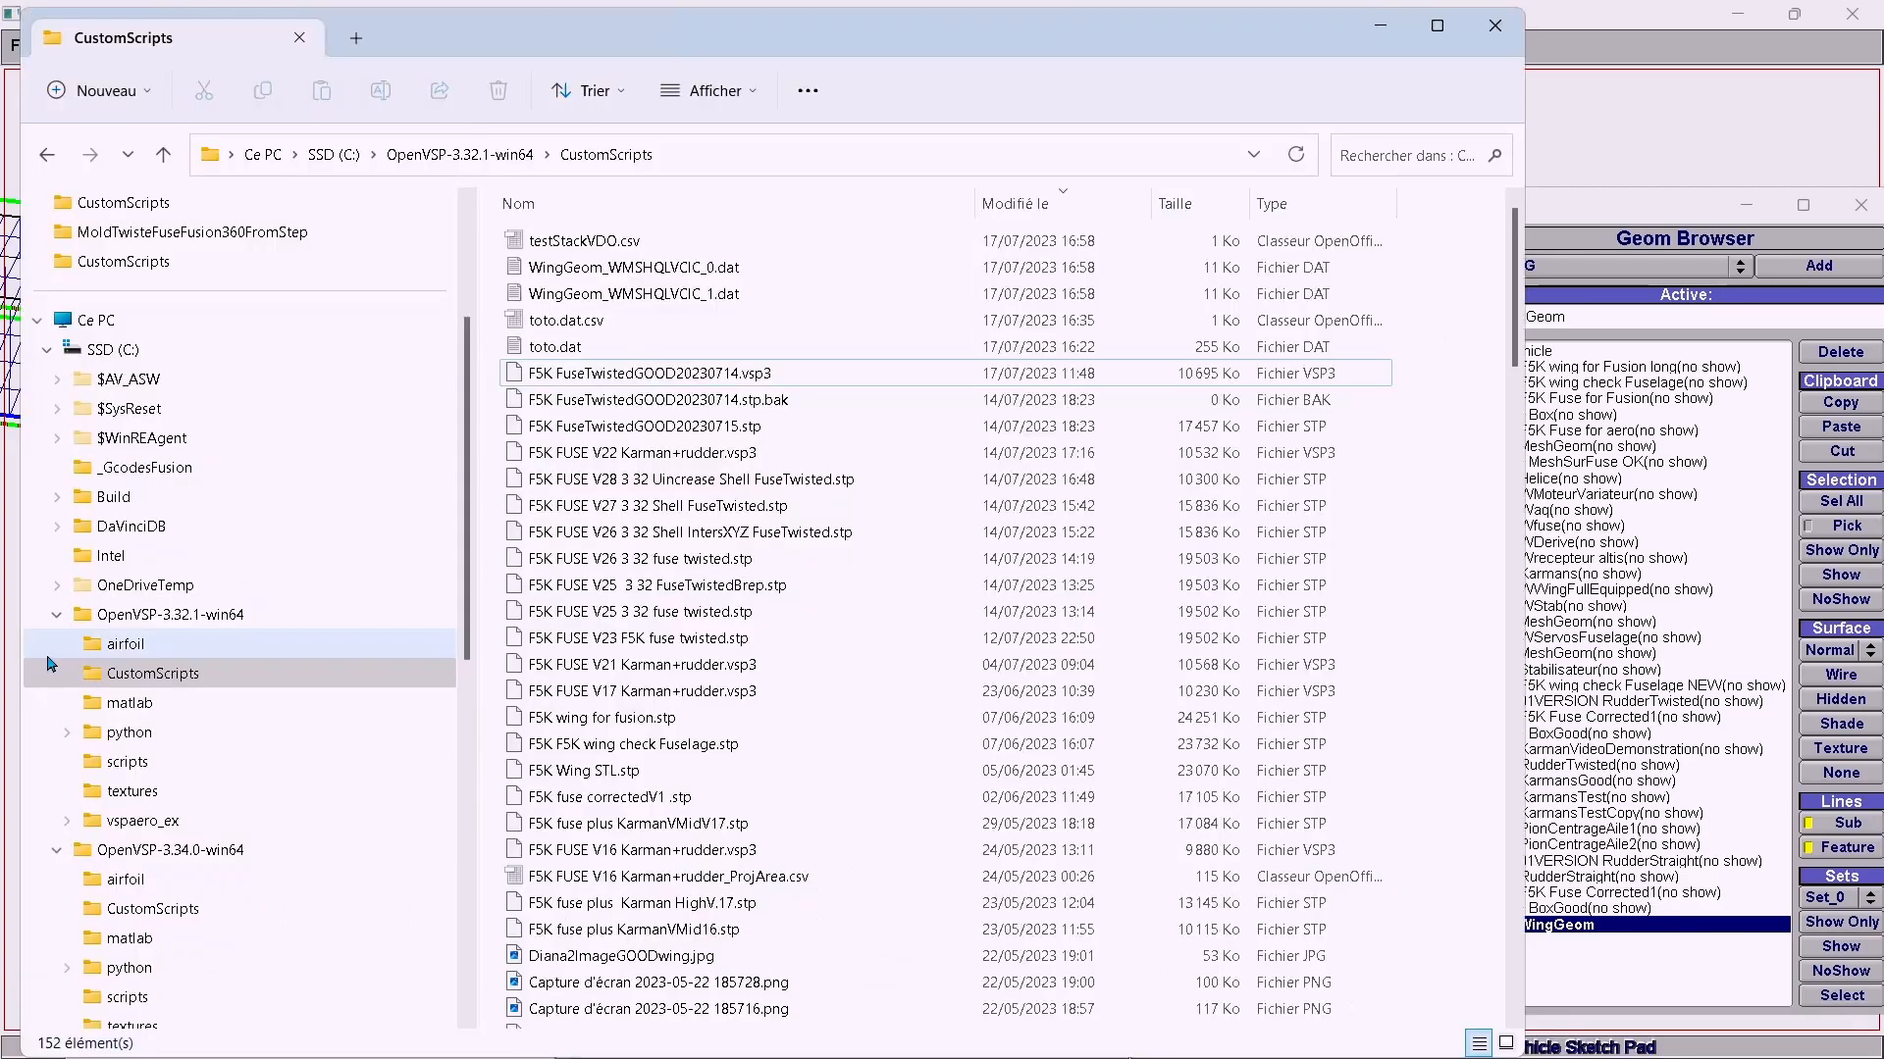
pyautogui.click(130, 651)
pyautogui.click(137, 676)
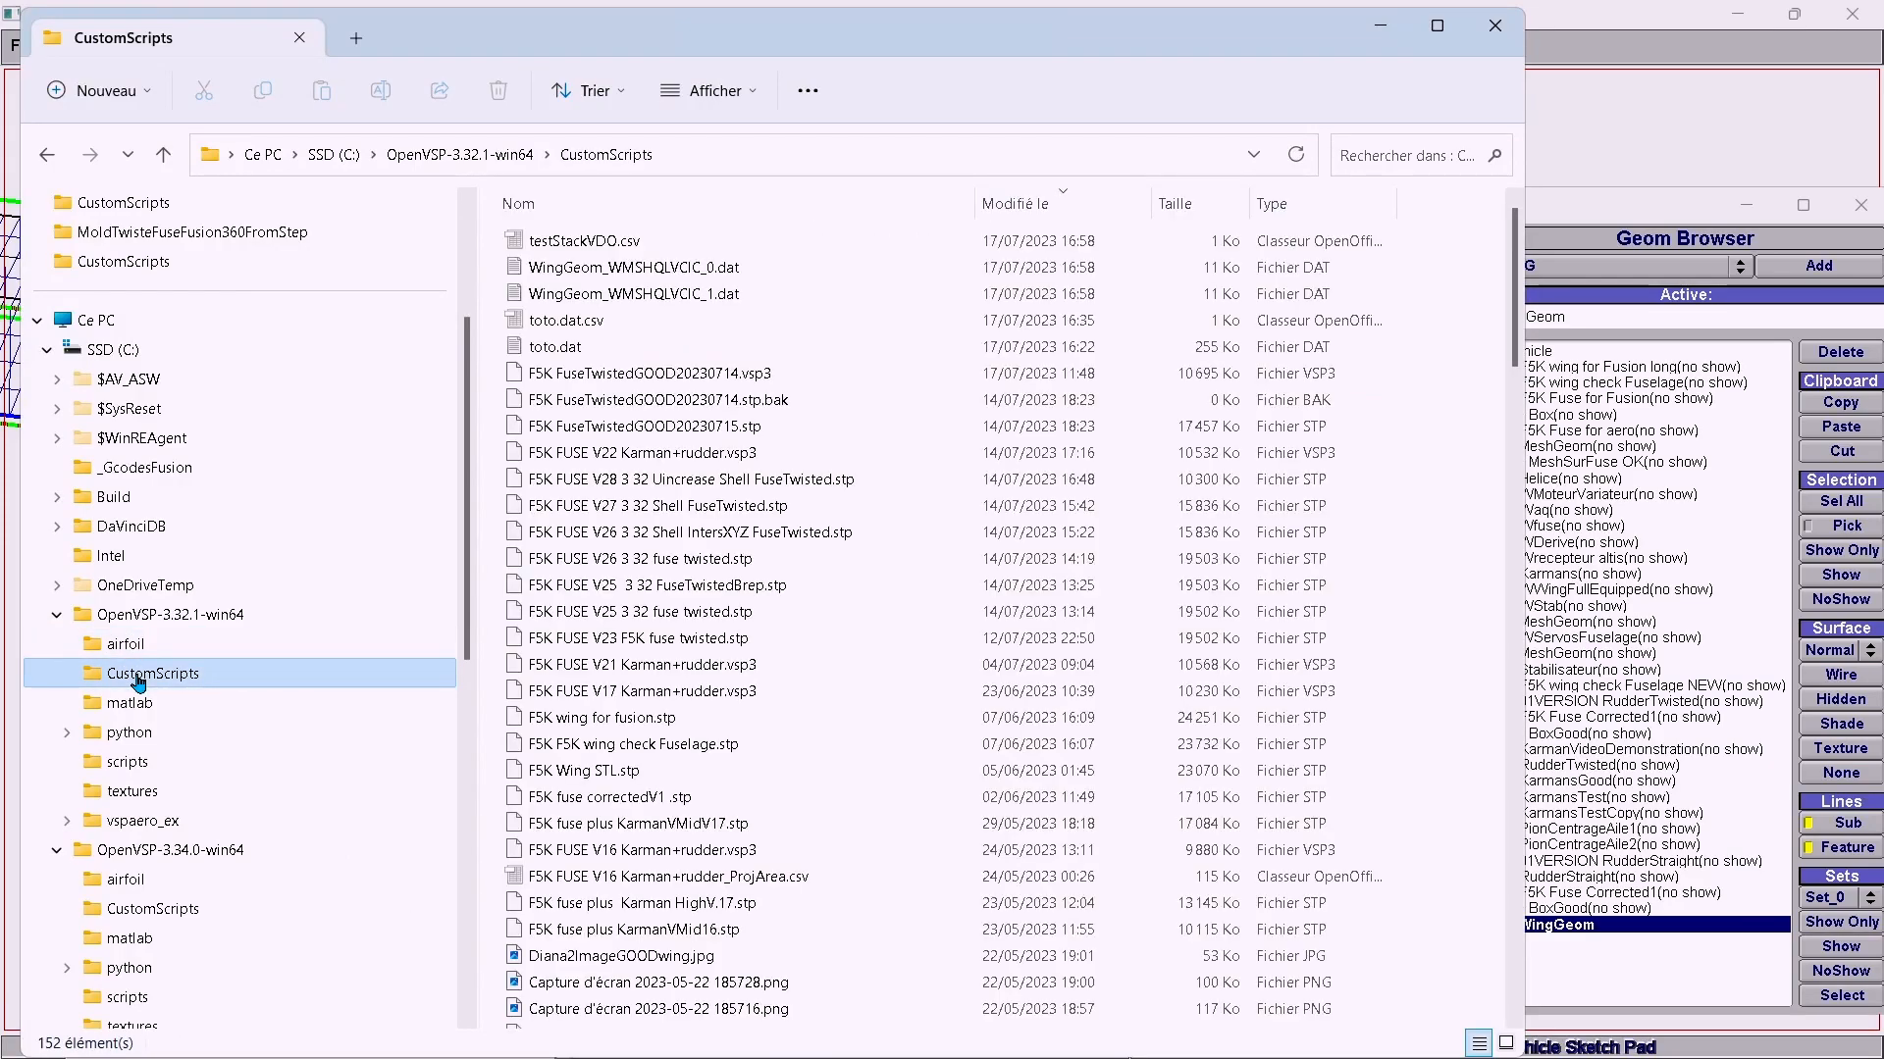
# Rename the exported WingGeom_WMSHQLVCIC_0.dat as KarmanTH9MainForStack.dat and copy the new base name.
pyautogui.click(609, 269)
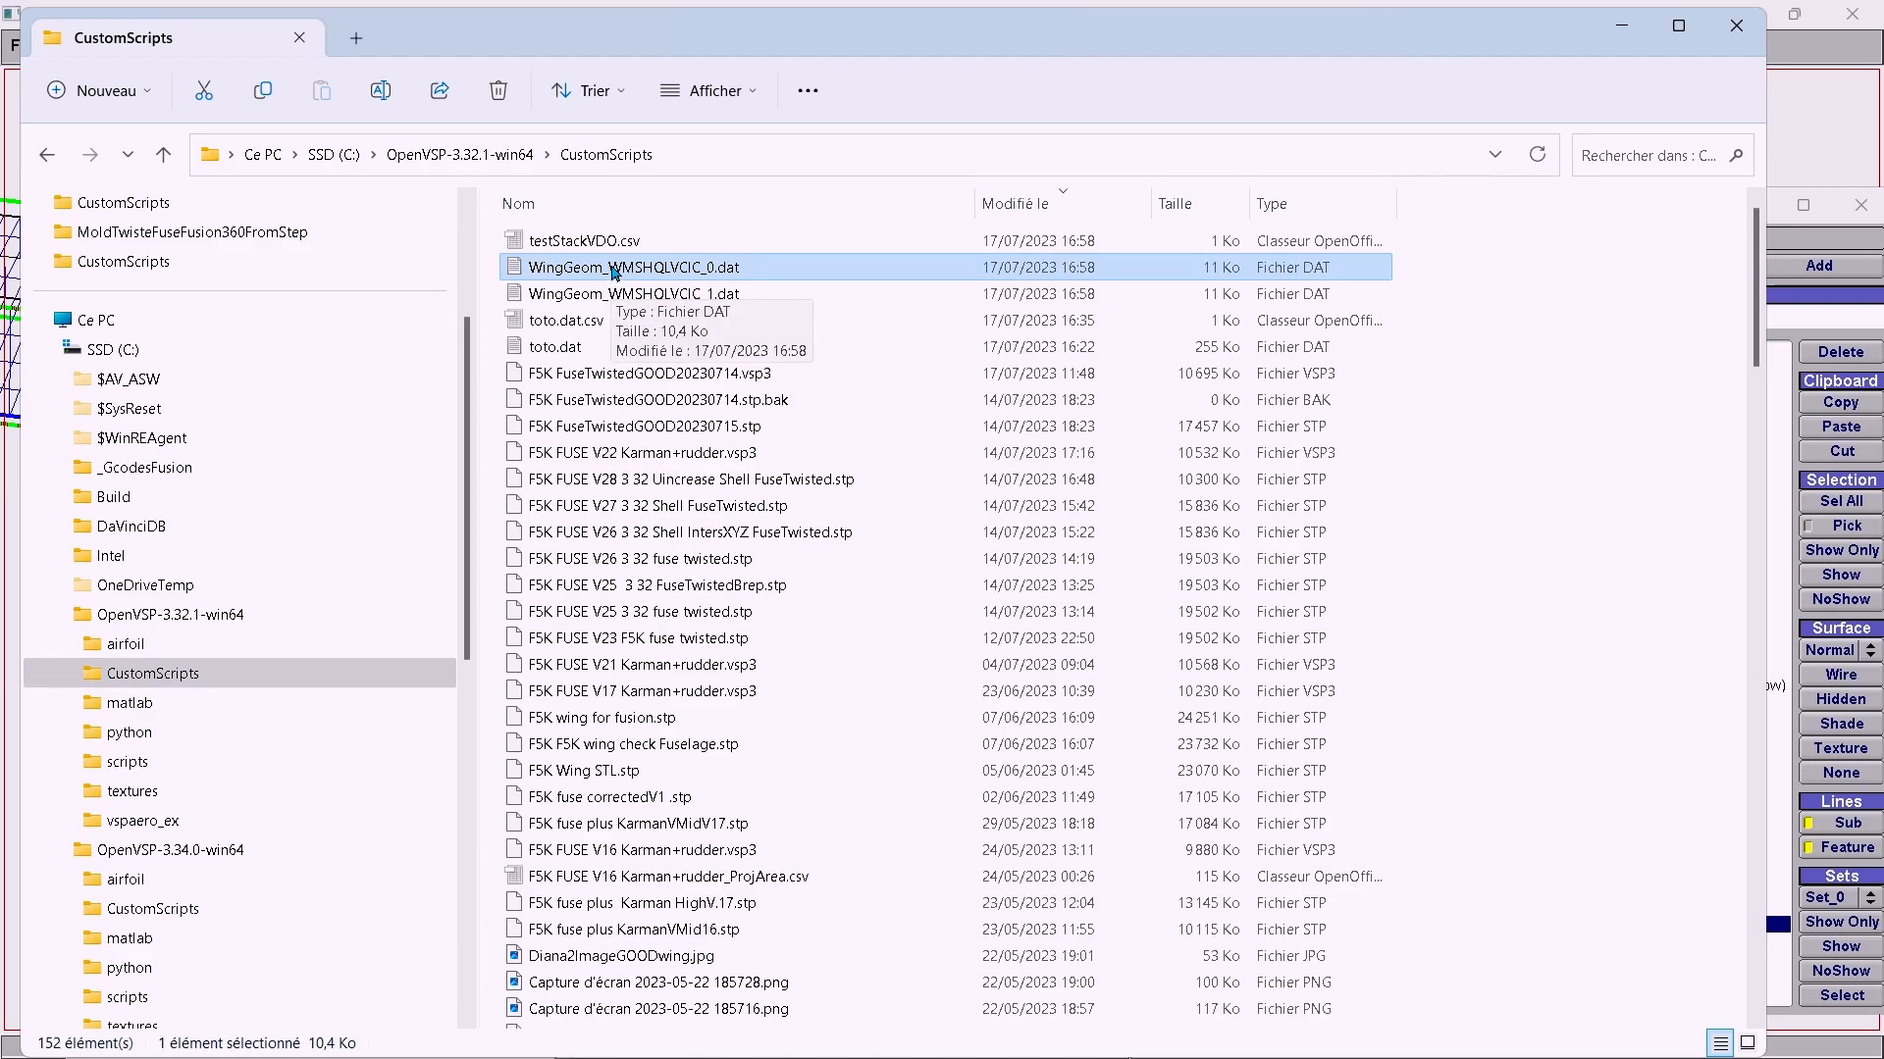
pyautogui.rightClick(615, 274)
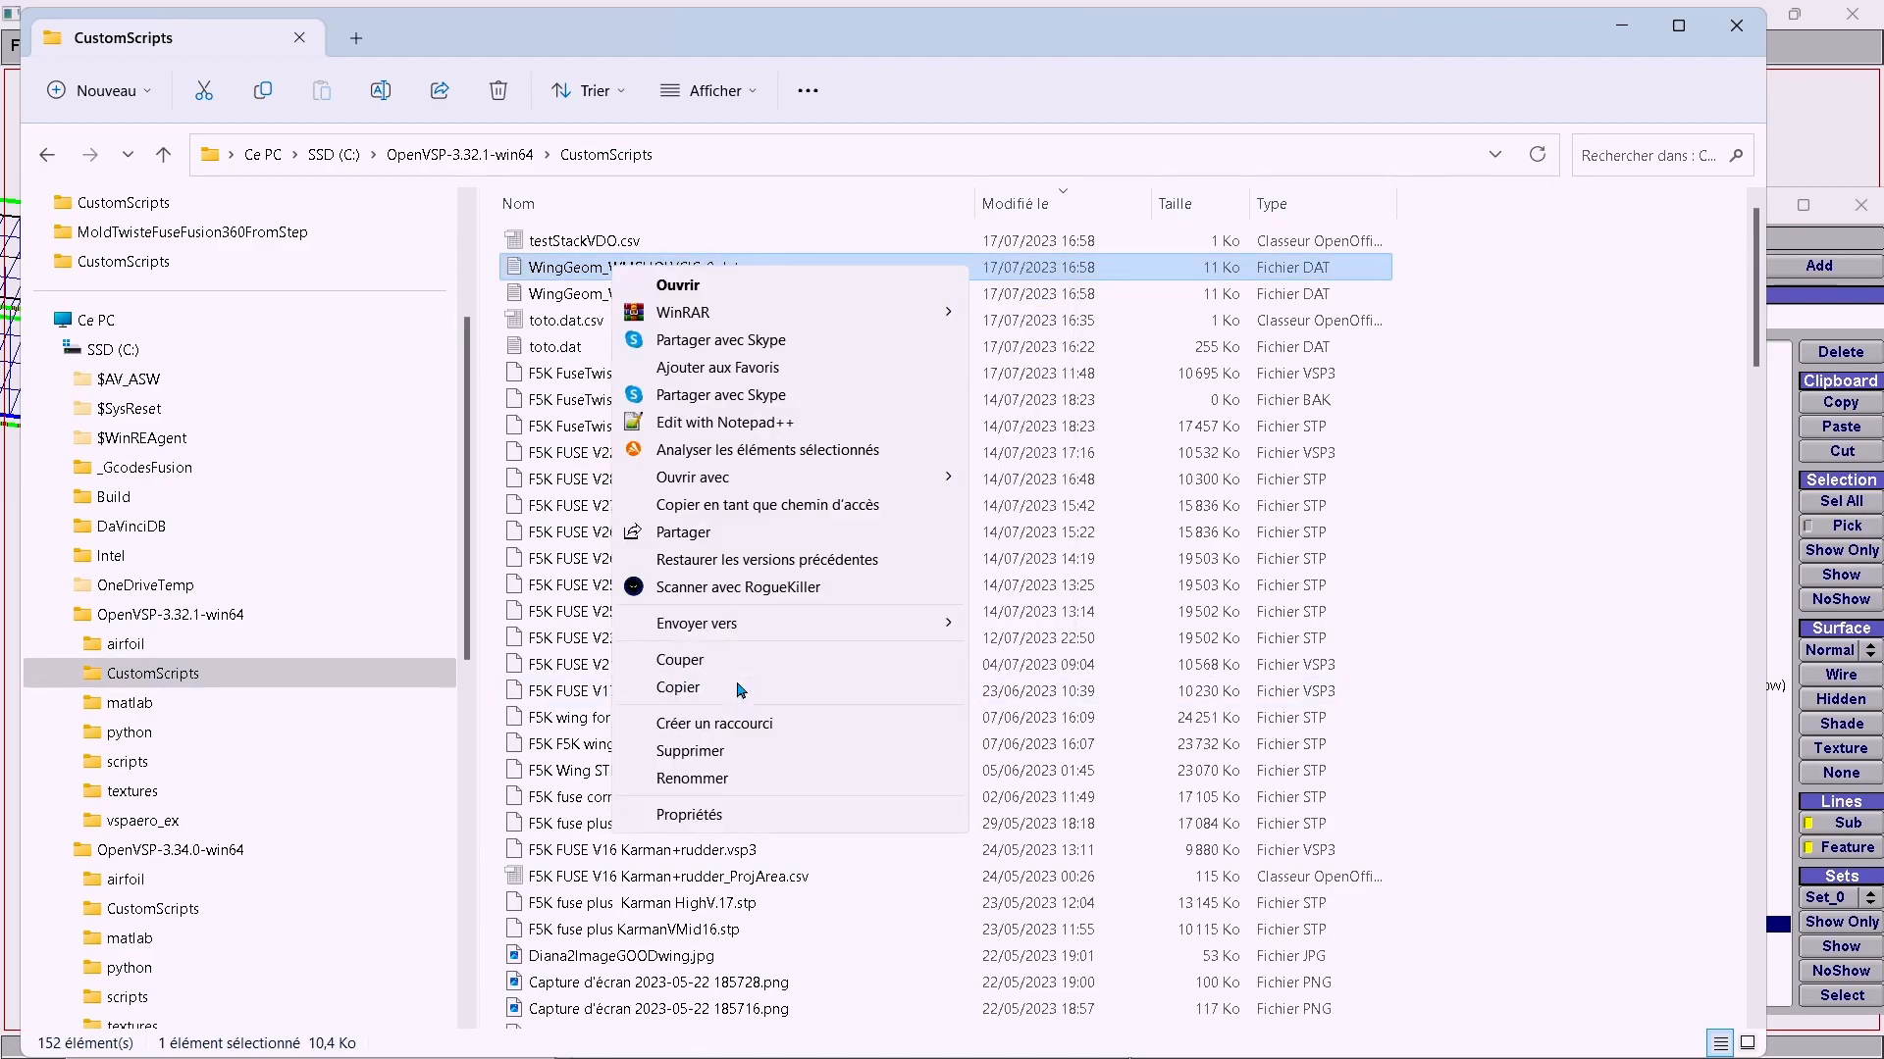
pyautogui.click(692, 778)
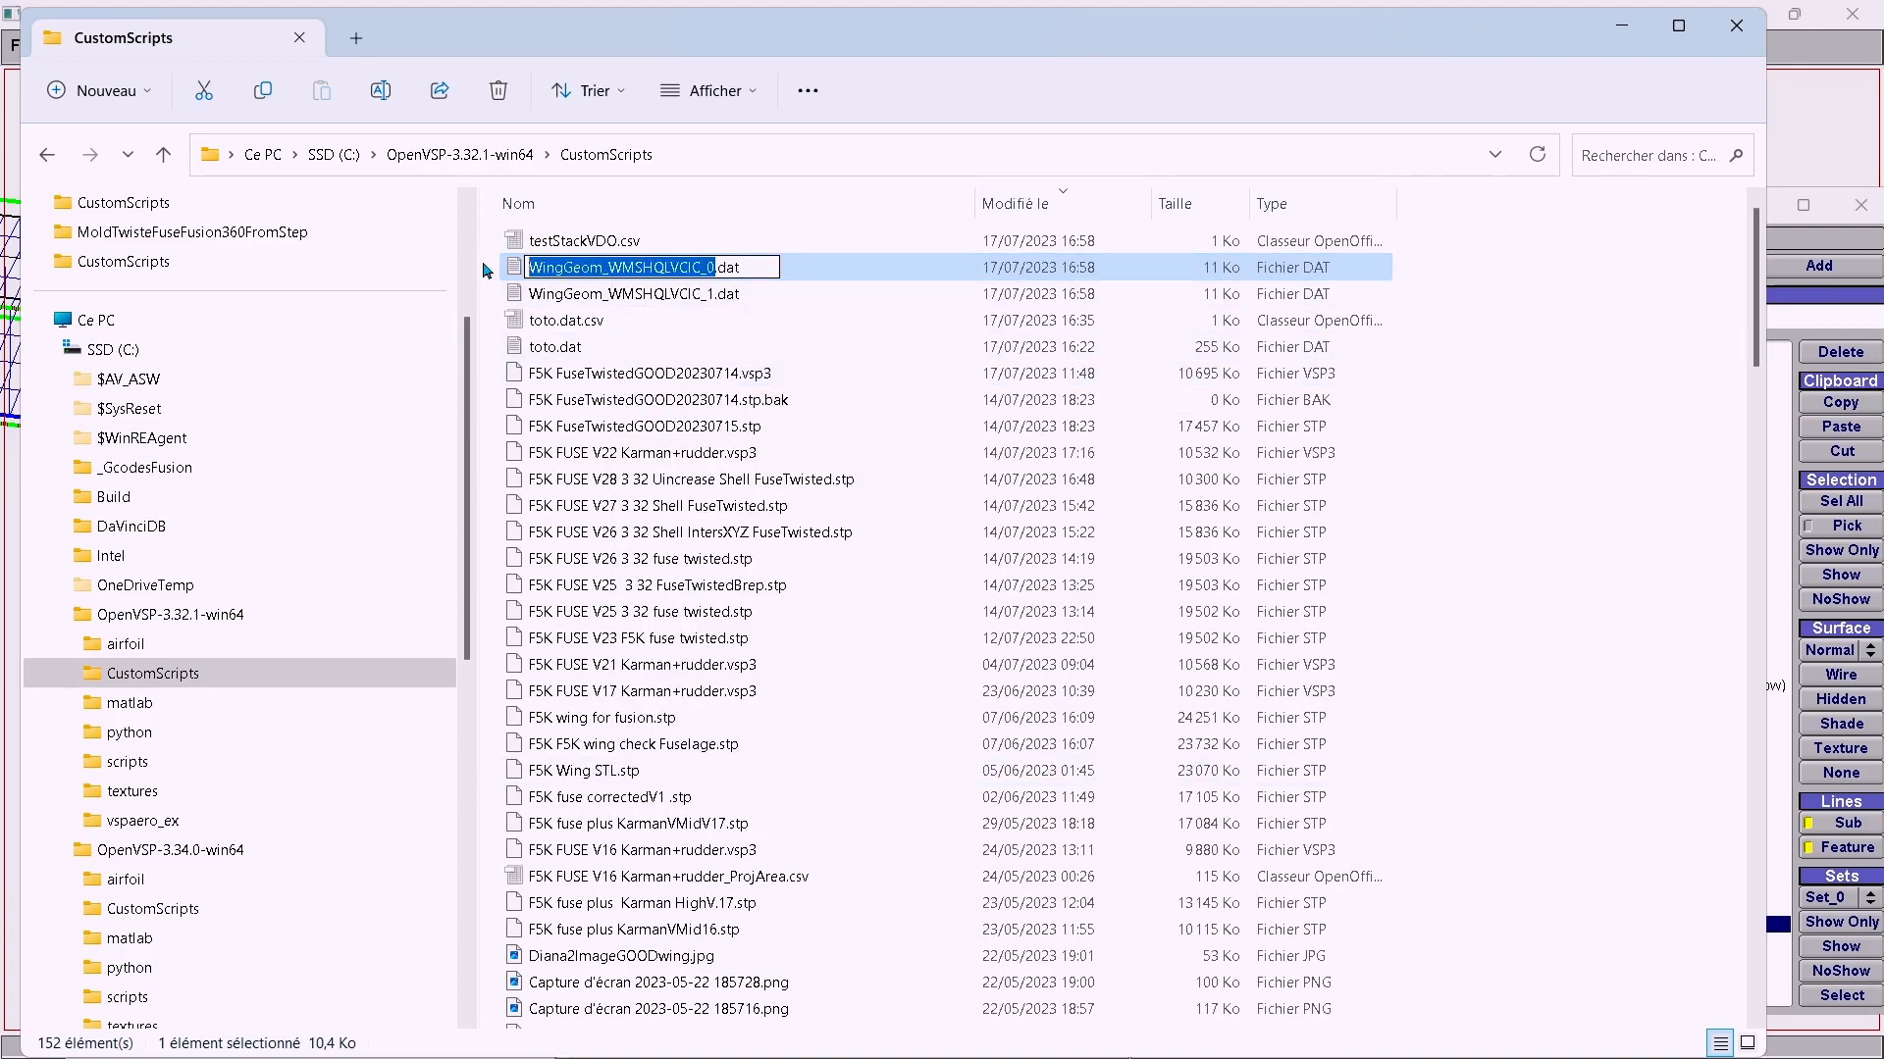
pyautogui.write('Karman')
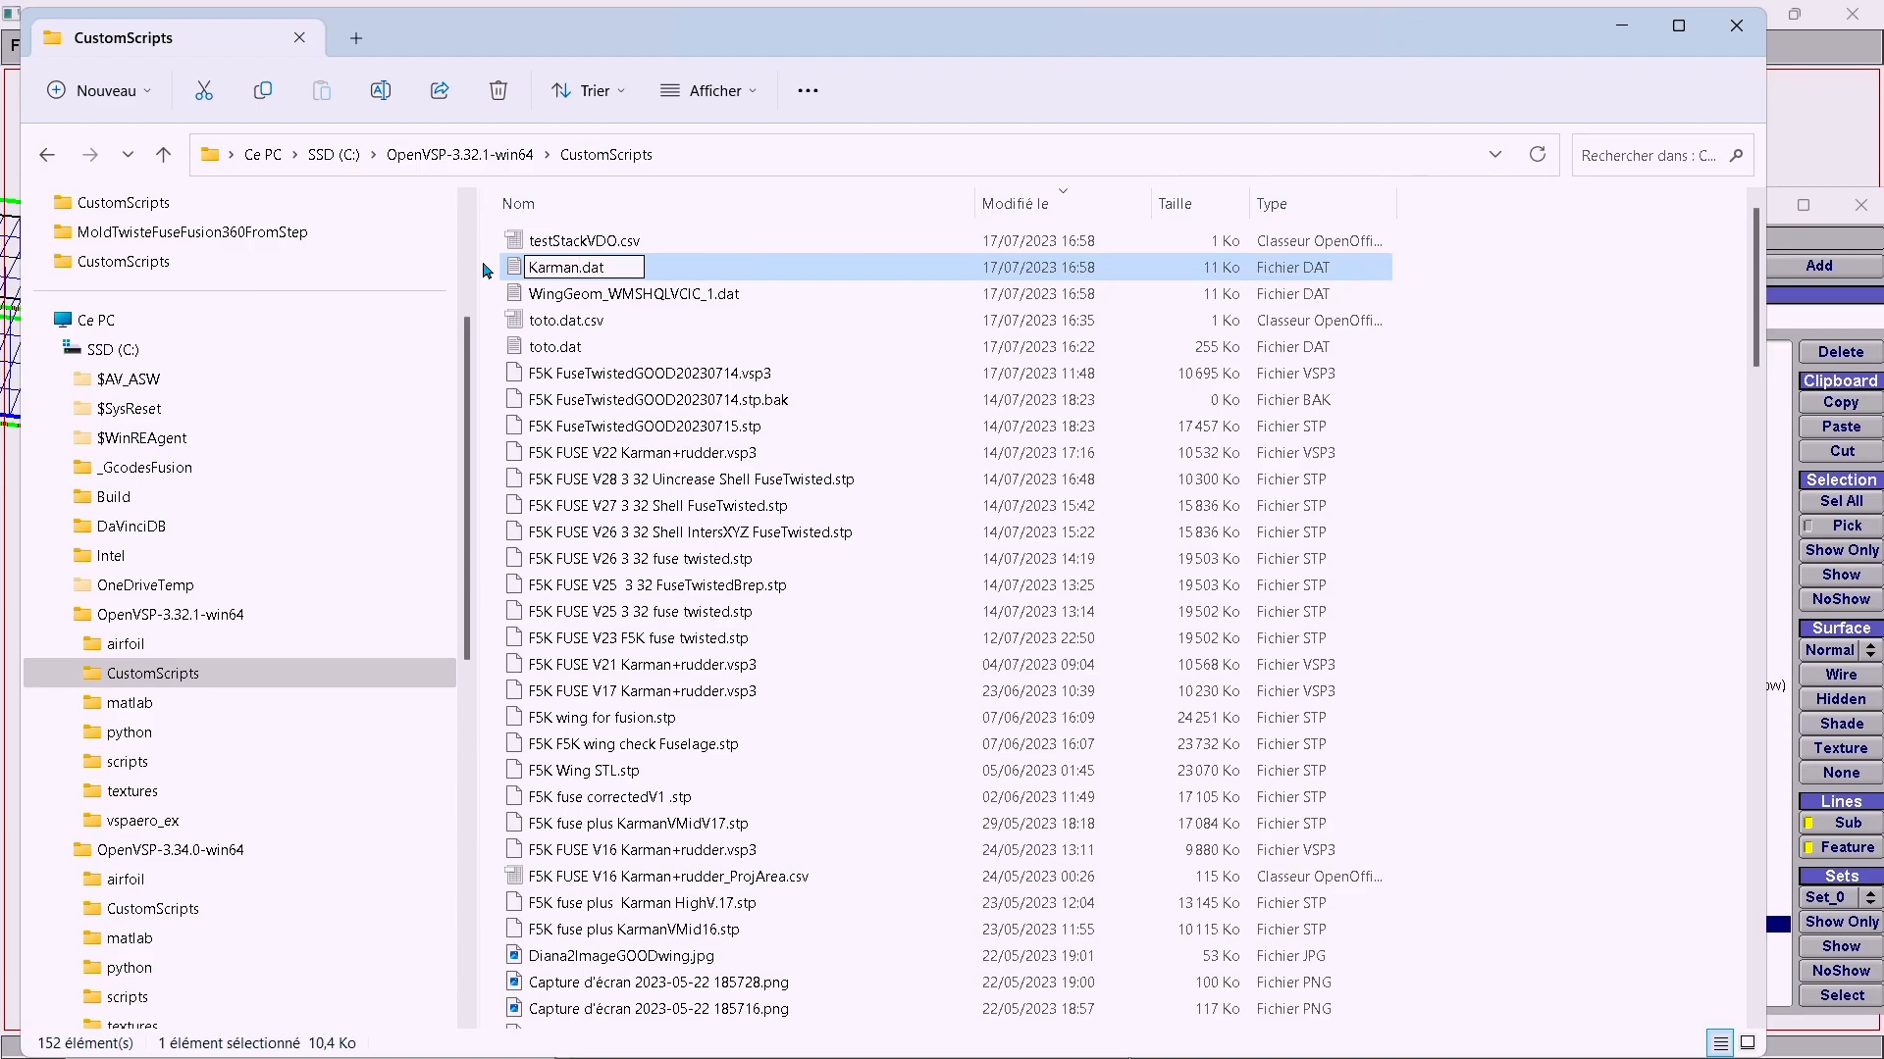
pyautogui.write('TH9')
pyautogui.write('MainF')
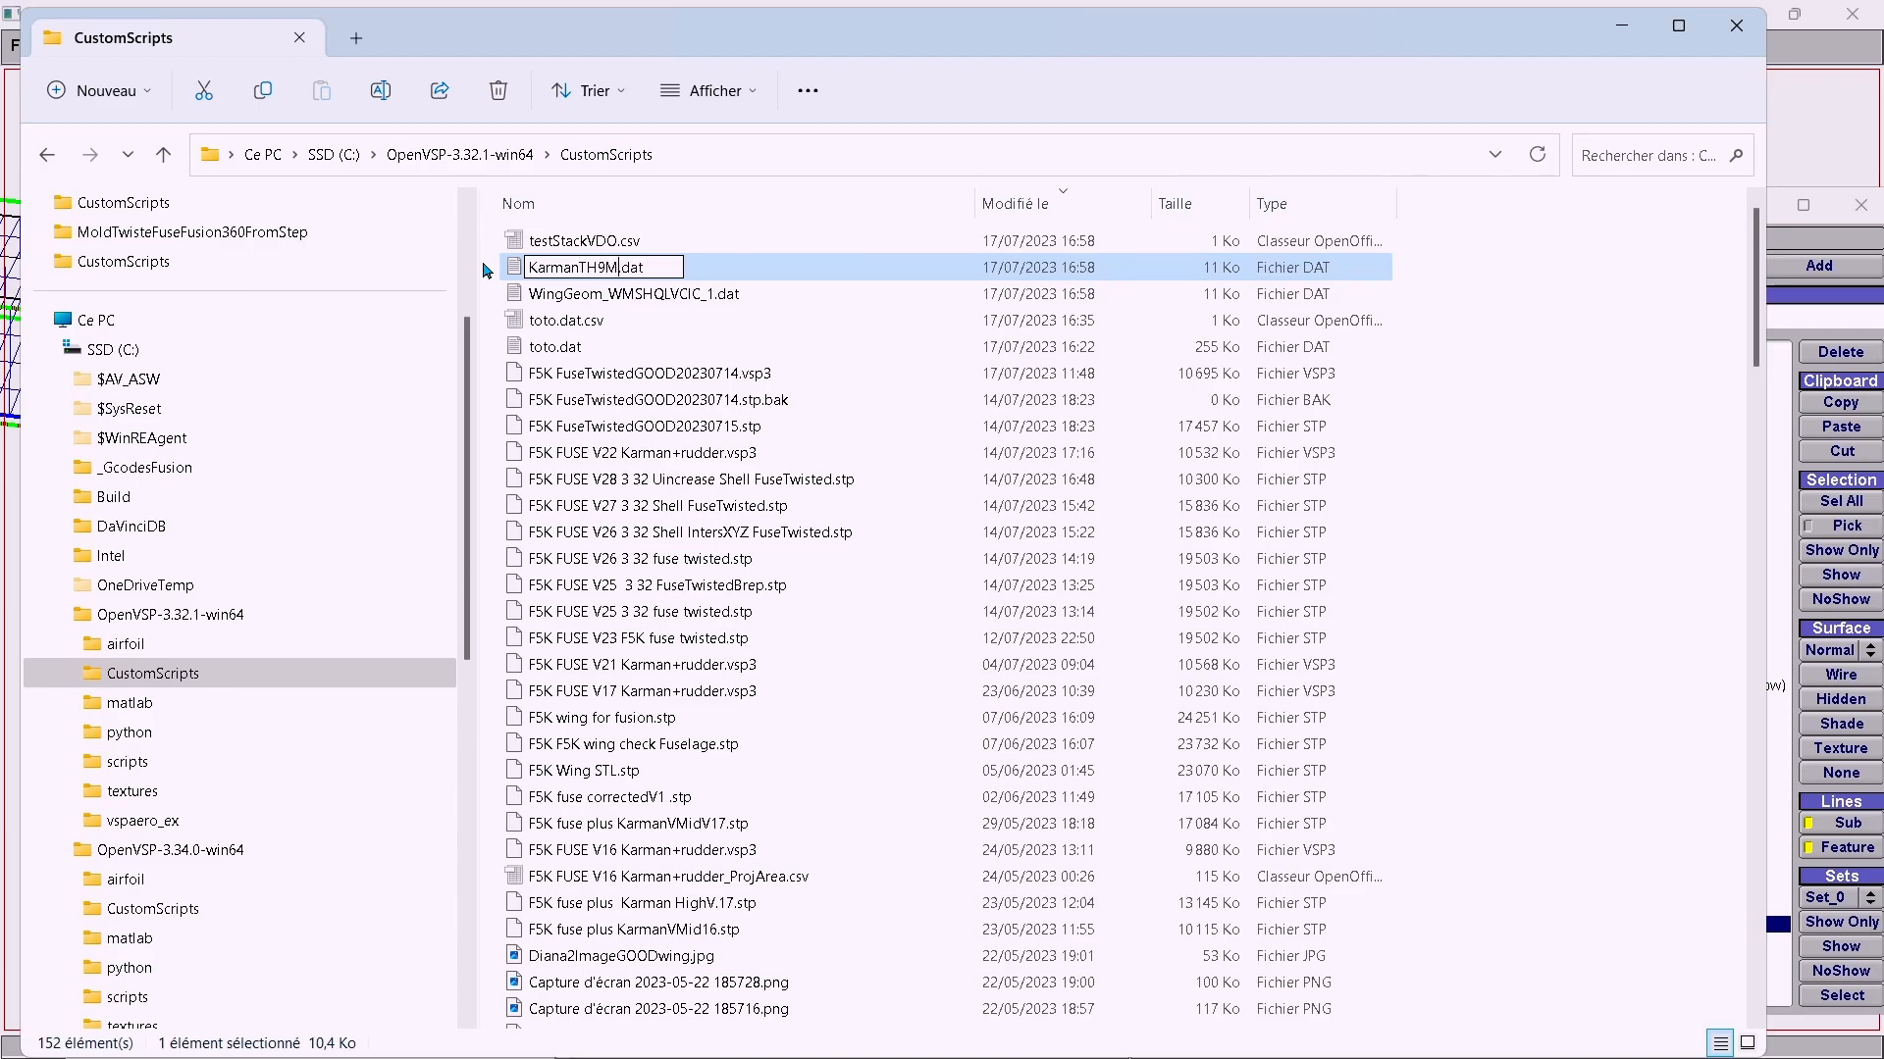
pyautogui.write('orSta')
pyautogui.write('ck')
pyautogui.hotkey('ctrl', 'a')
pyautogui.hotkey('ctrl', 'c')
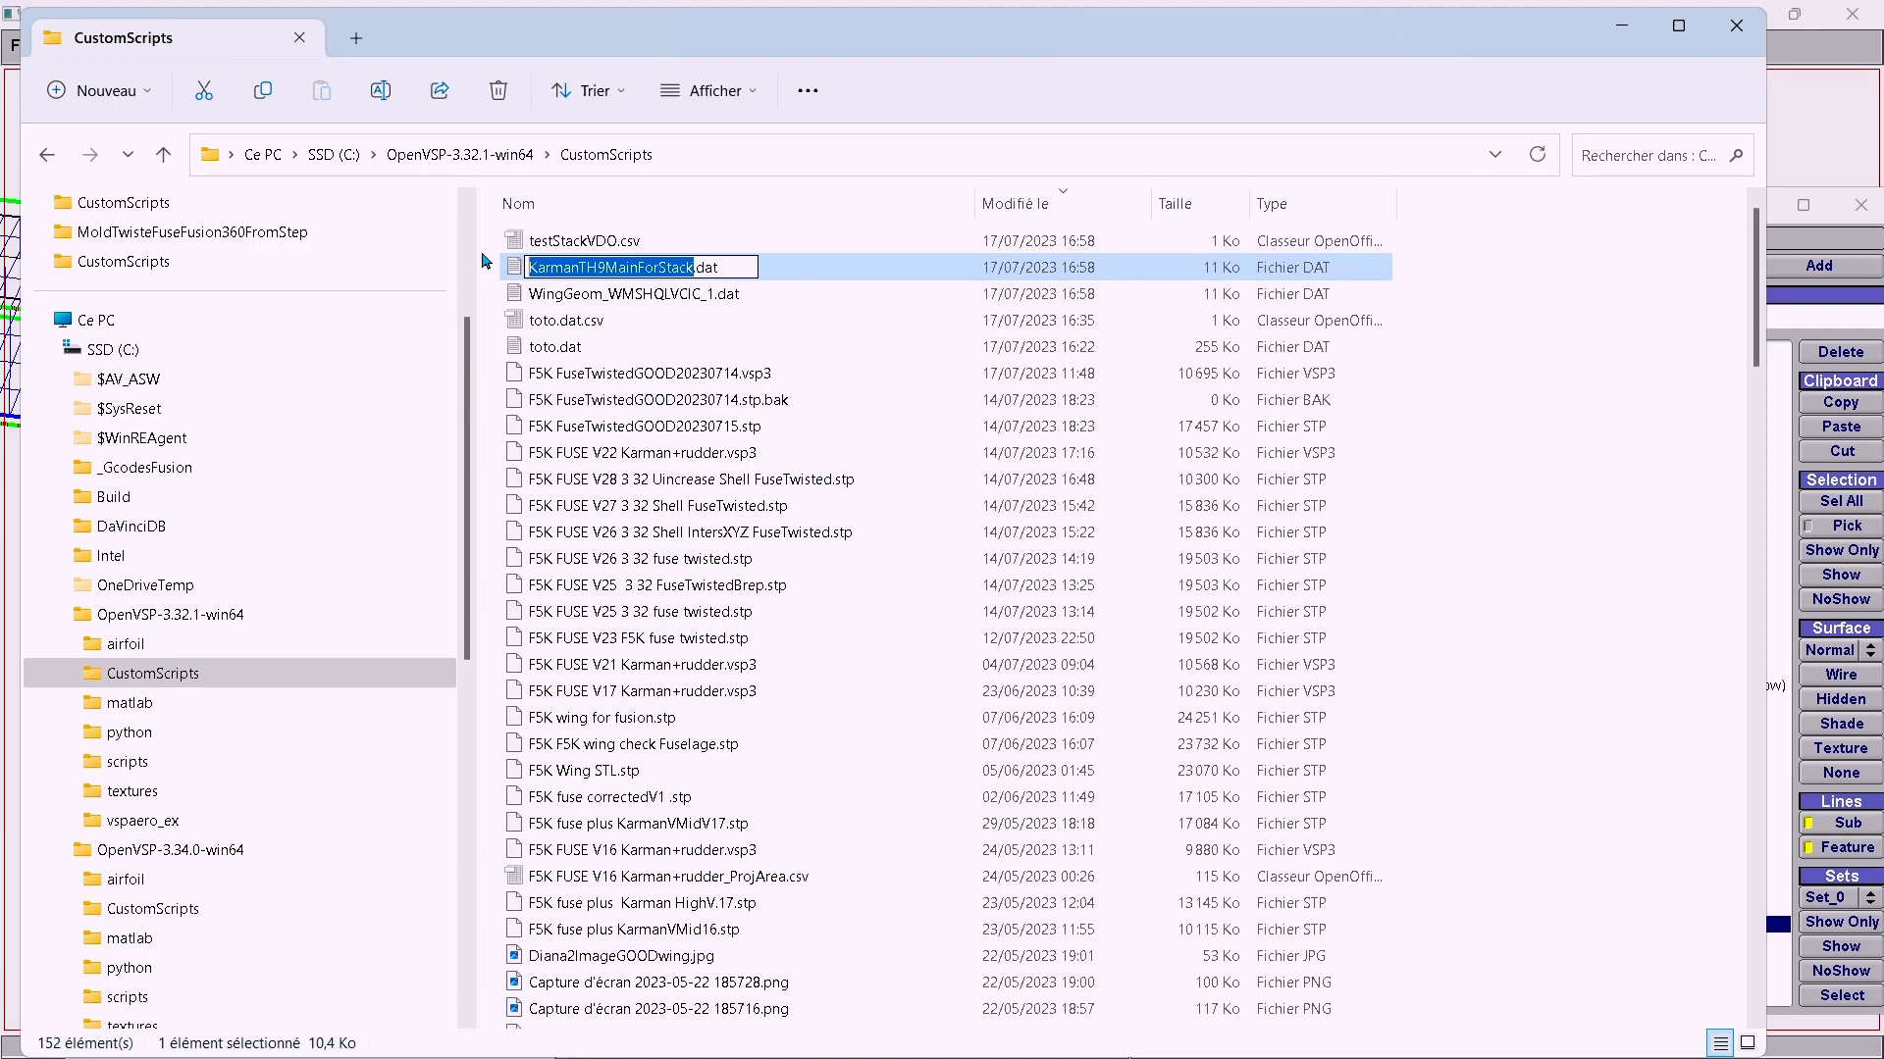
# Replace the path in the first line of WingGeom_WMSHQLVCIC_1.dat with KarmanTH9MainForStack, then save and close the file.
pyautogui.doubleClick(657, 295)
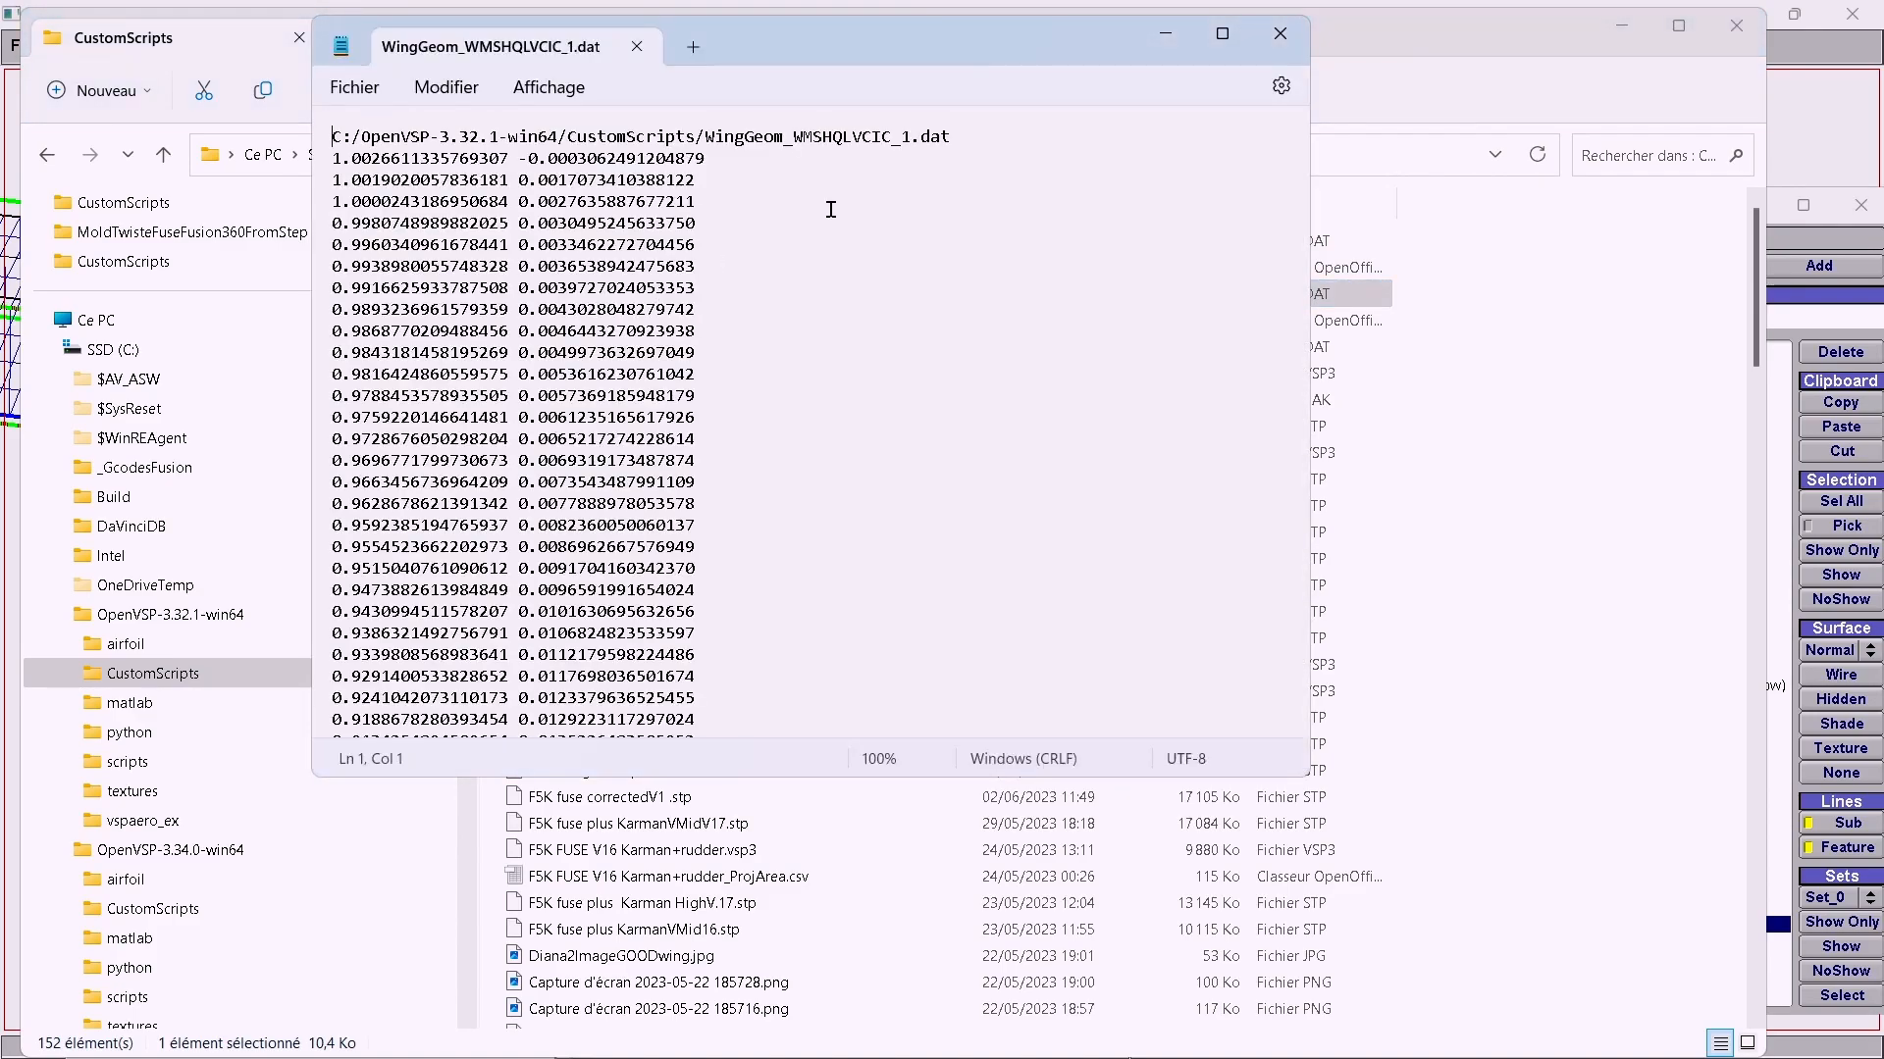
pyautogui.hotkey('alt', 'F4')
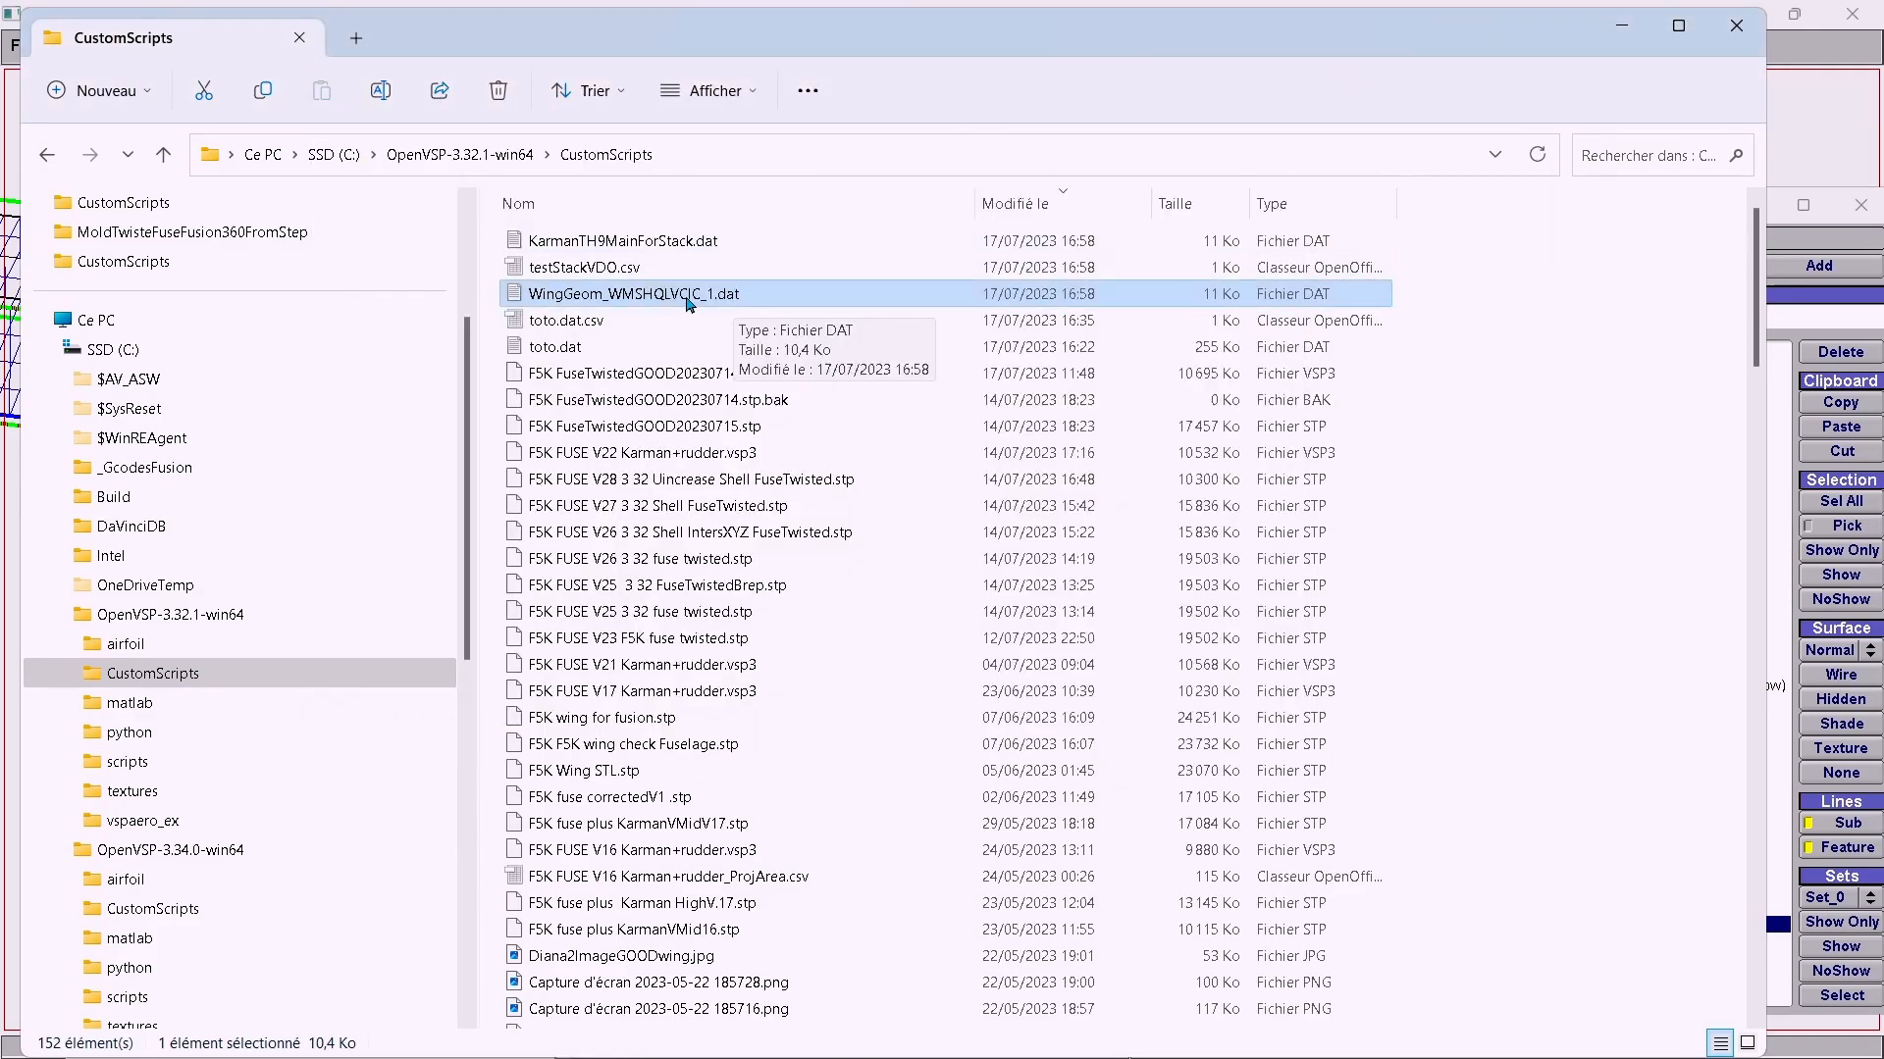
pyautogui.doubleClick(688, 297)
pyautogui.click(992, 135)
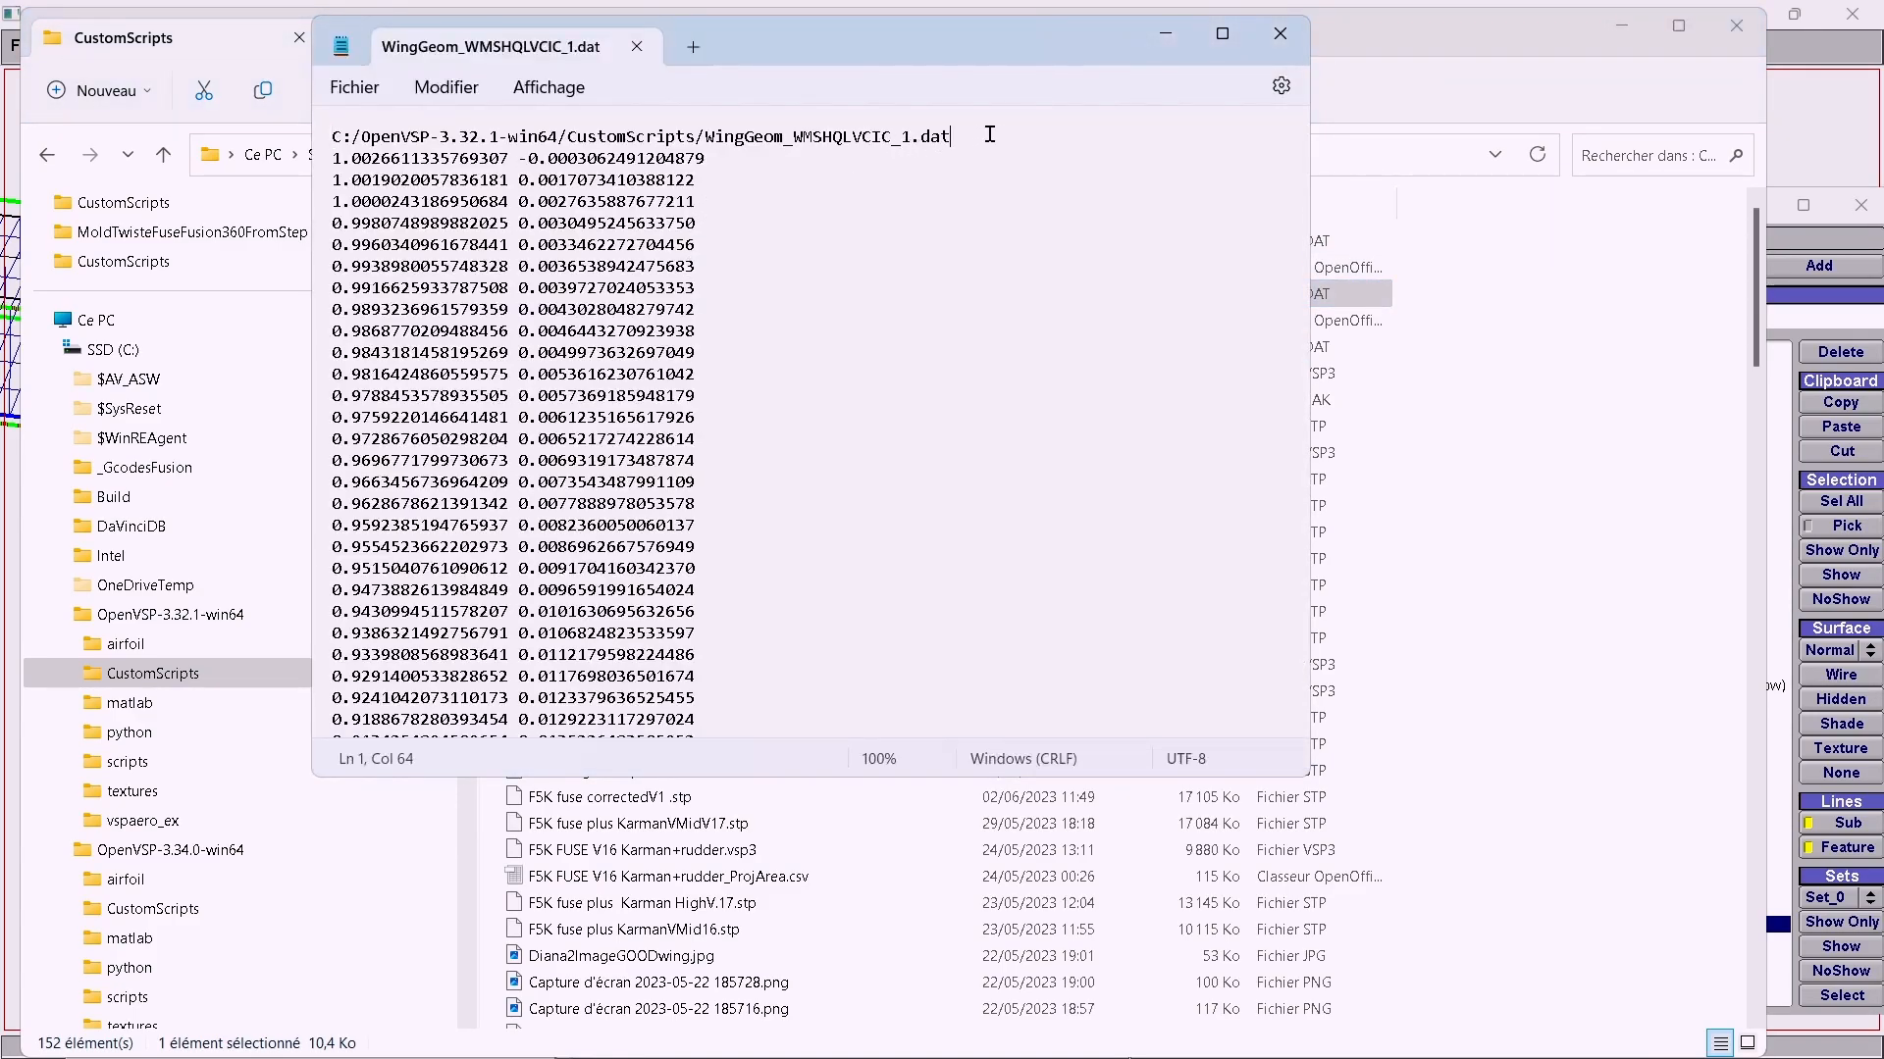
pyautogui.moveTo(976, 135); pyautogui.dragTo(330, 138)
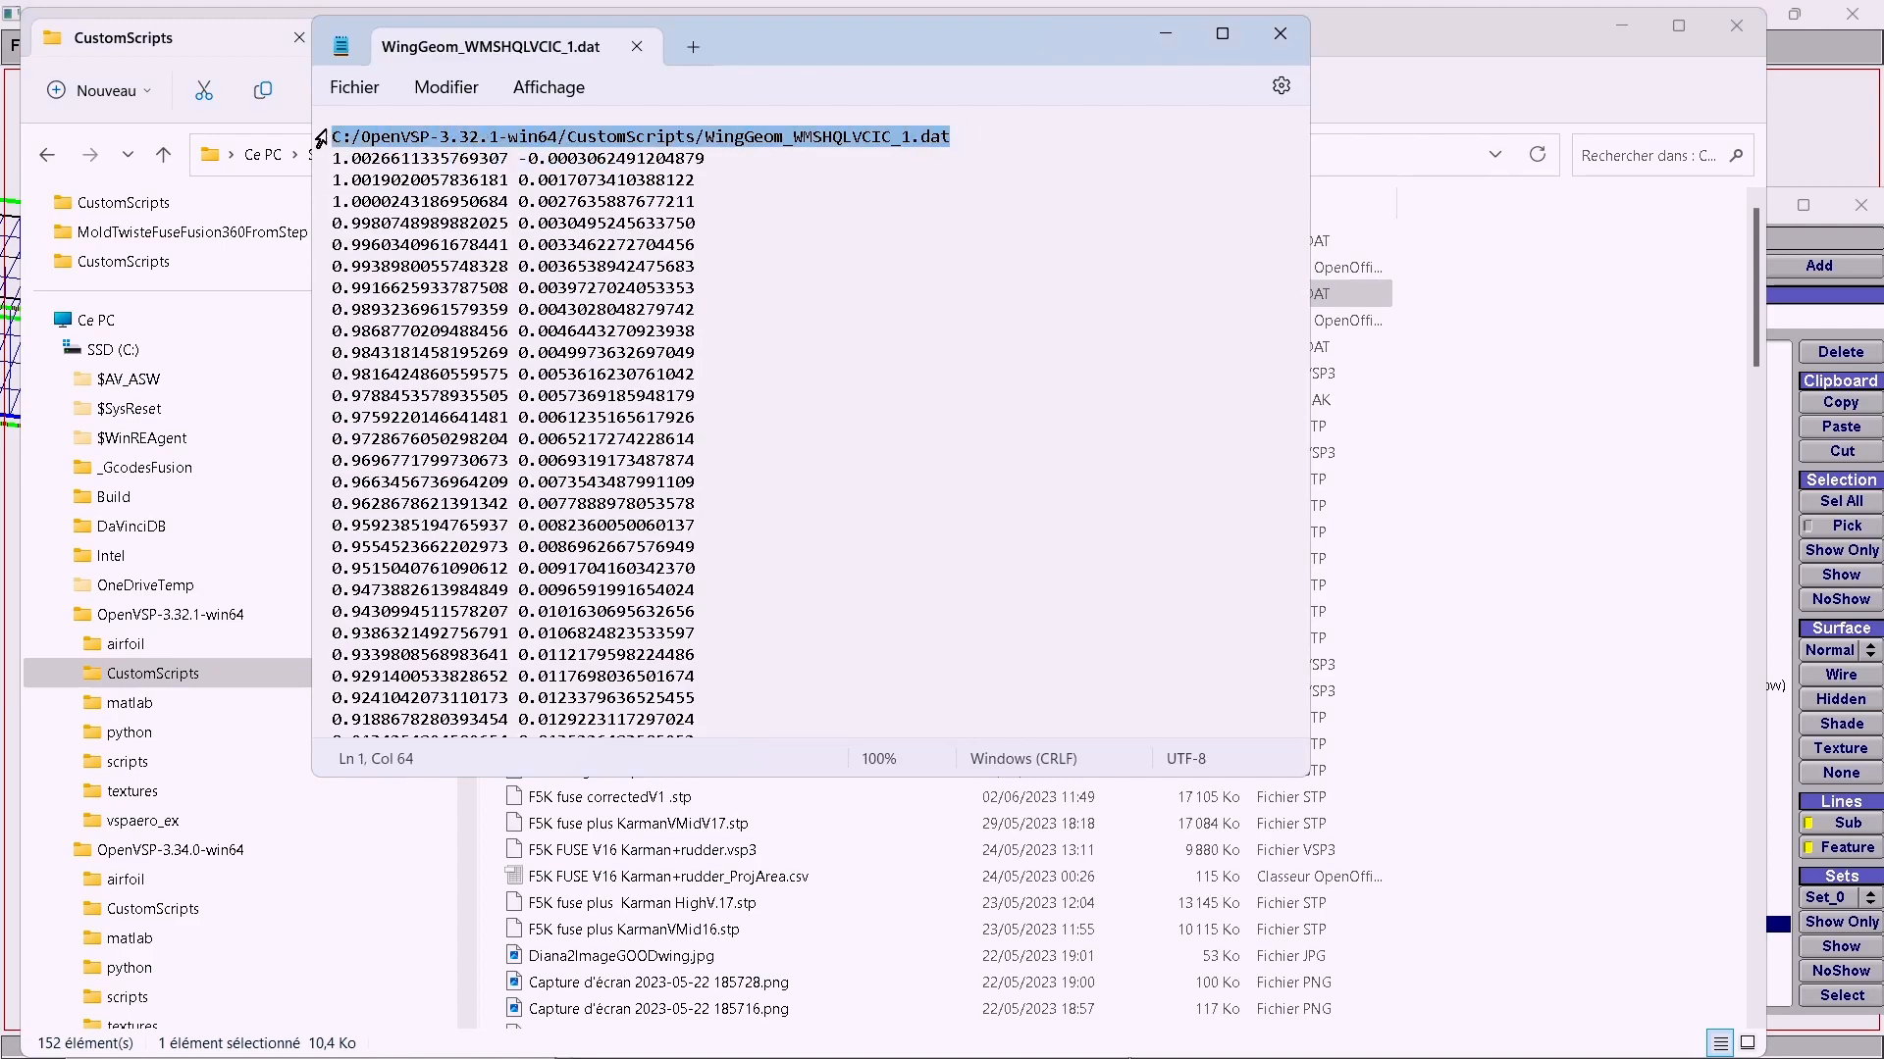
pyautogui.hotkey('ctrl', 'v')
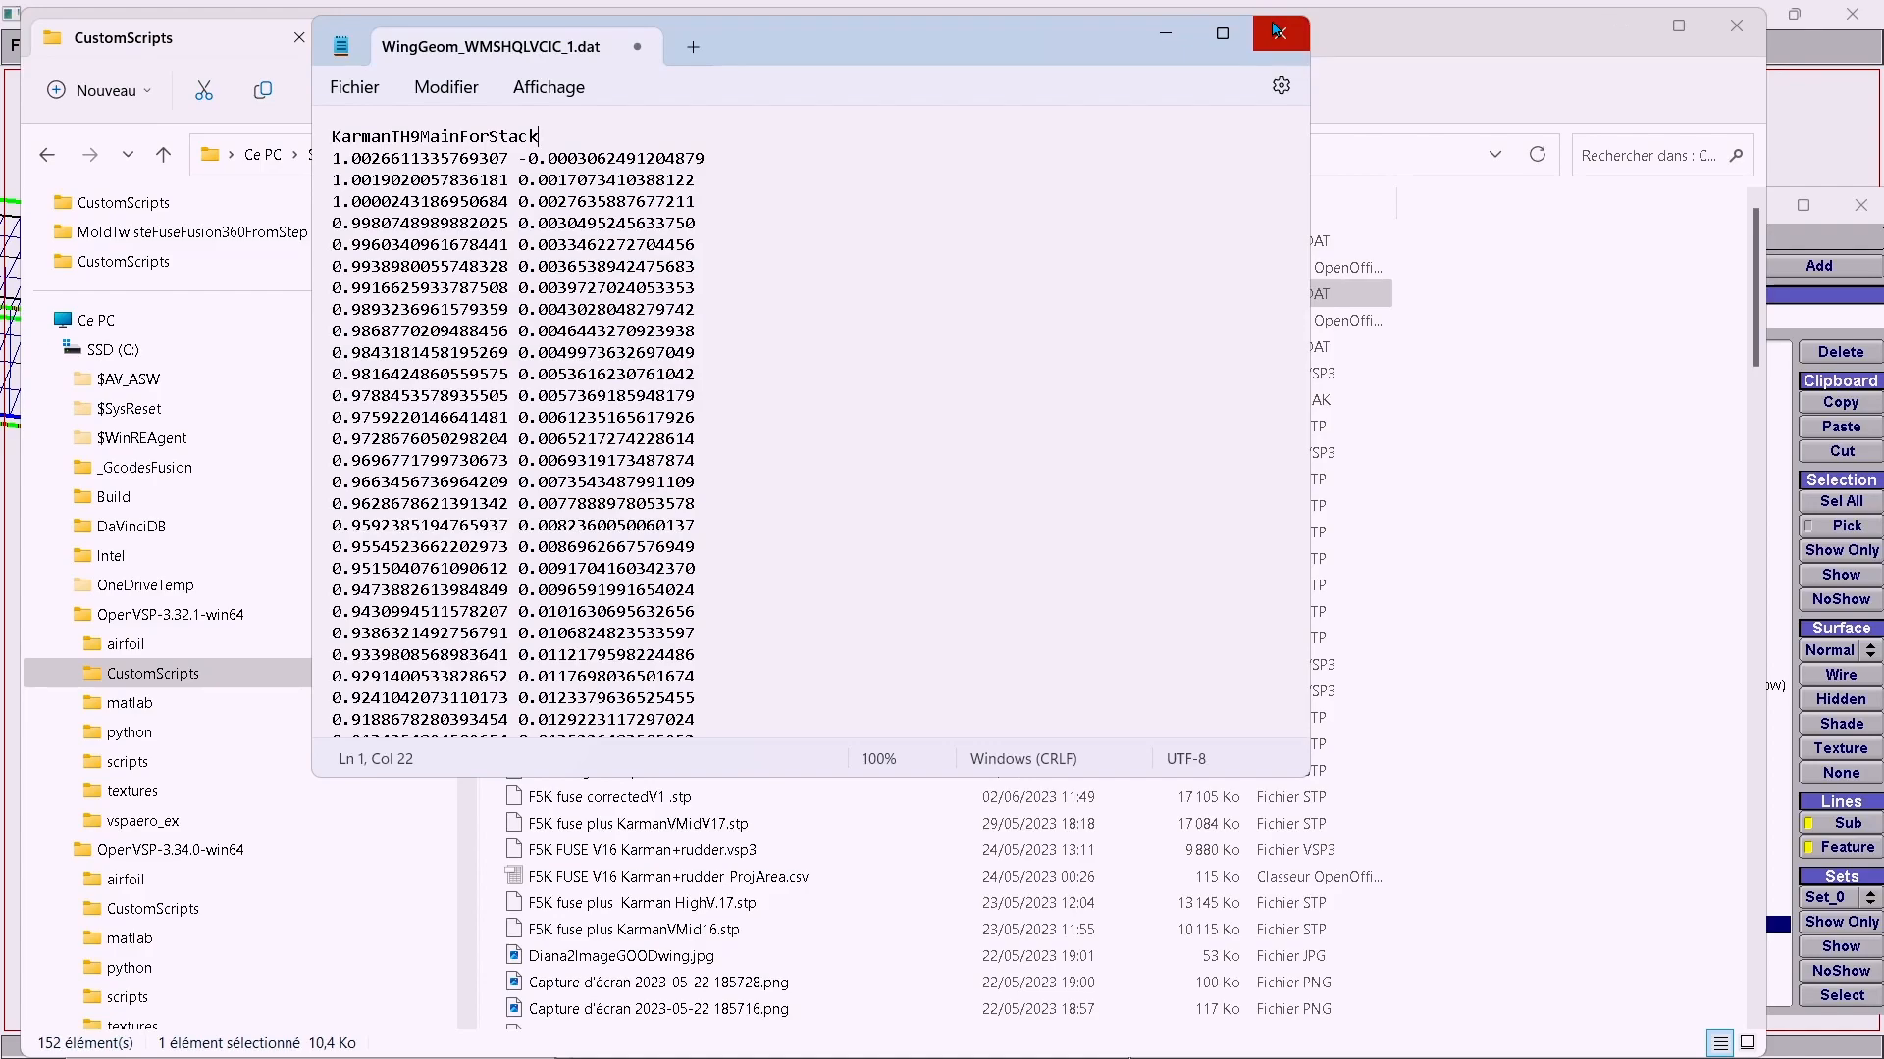
pyautogui.click(1276, 30)
pyautogui.click(637, 480)
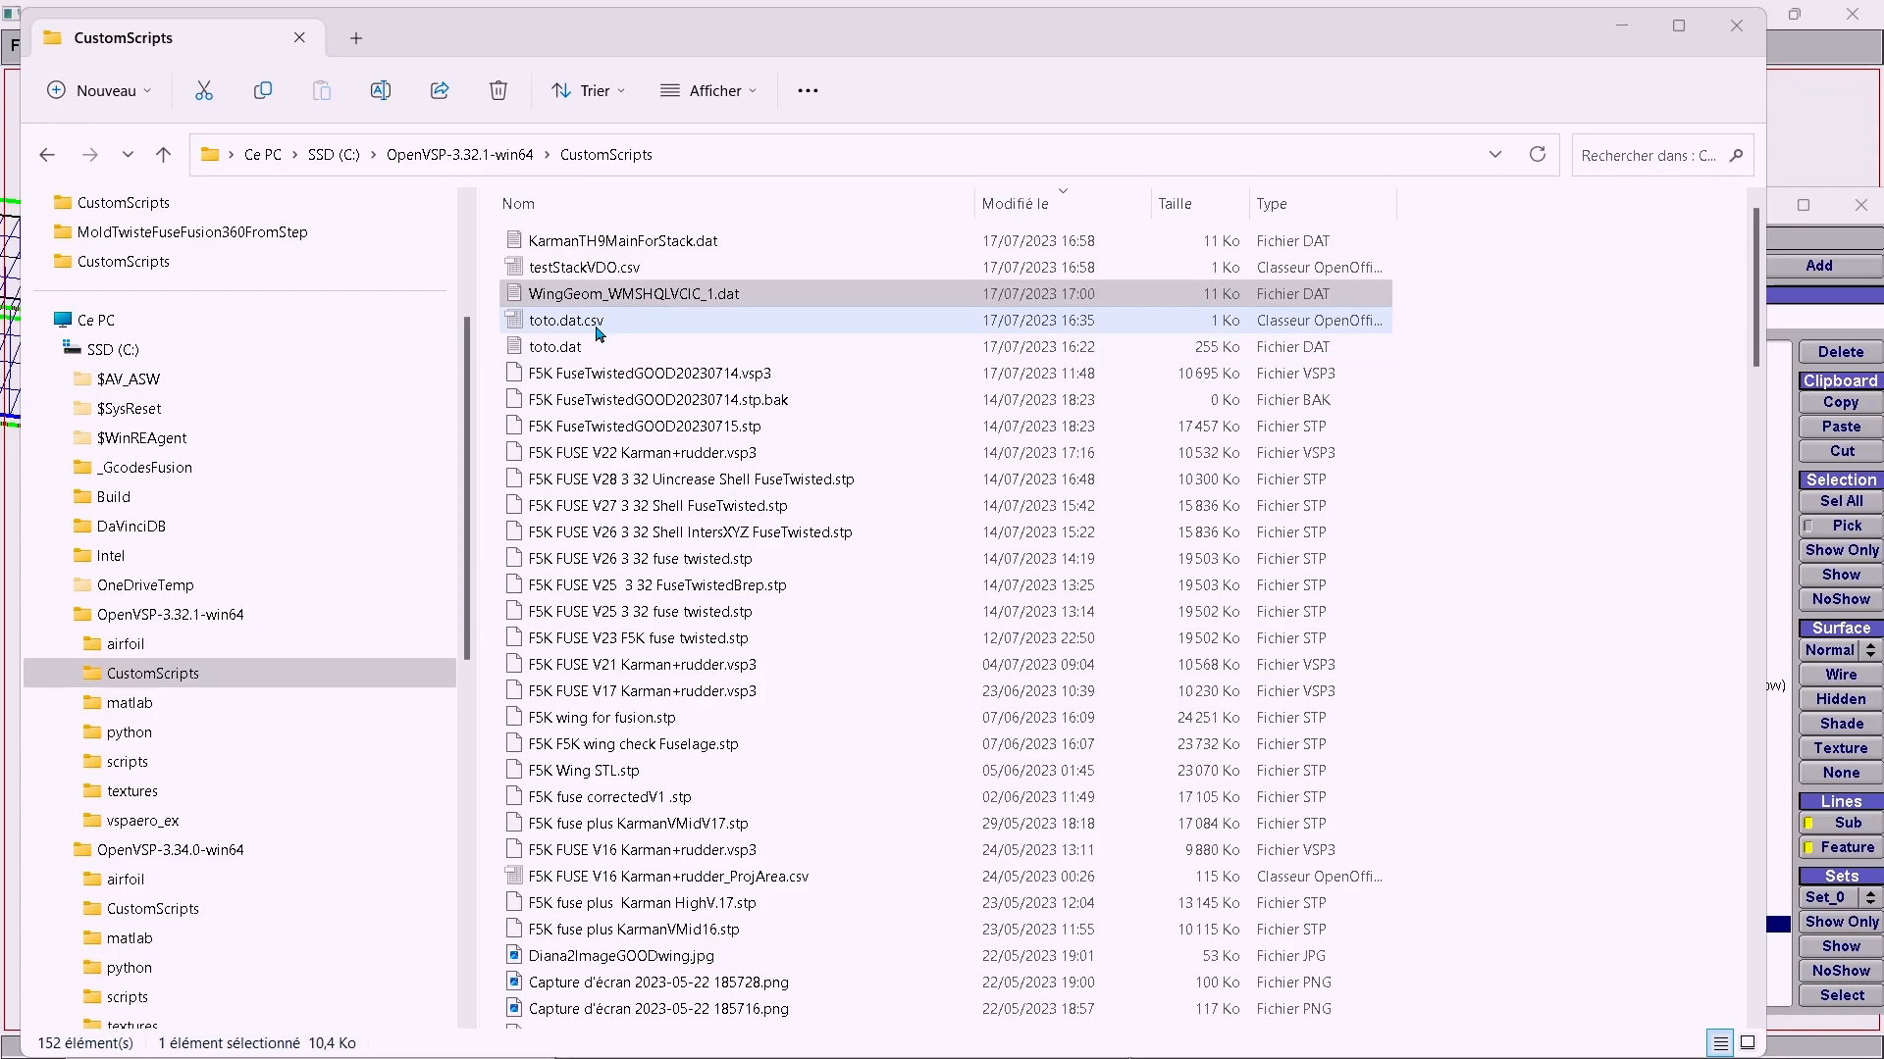
# Rename WingGeom_WMSHQLVCIC_1.dat as KarmanTH75WingForStack.dat, reusing the copied KarmanTH9MainForStack name.
pyautogui.click(583, 353)
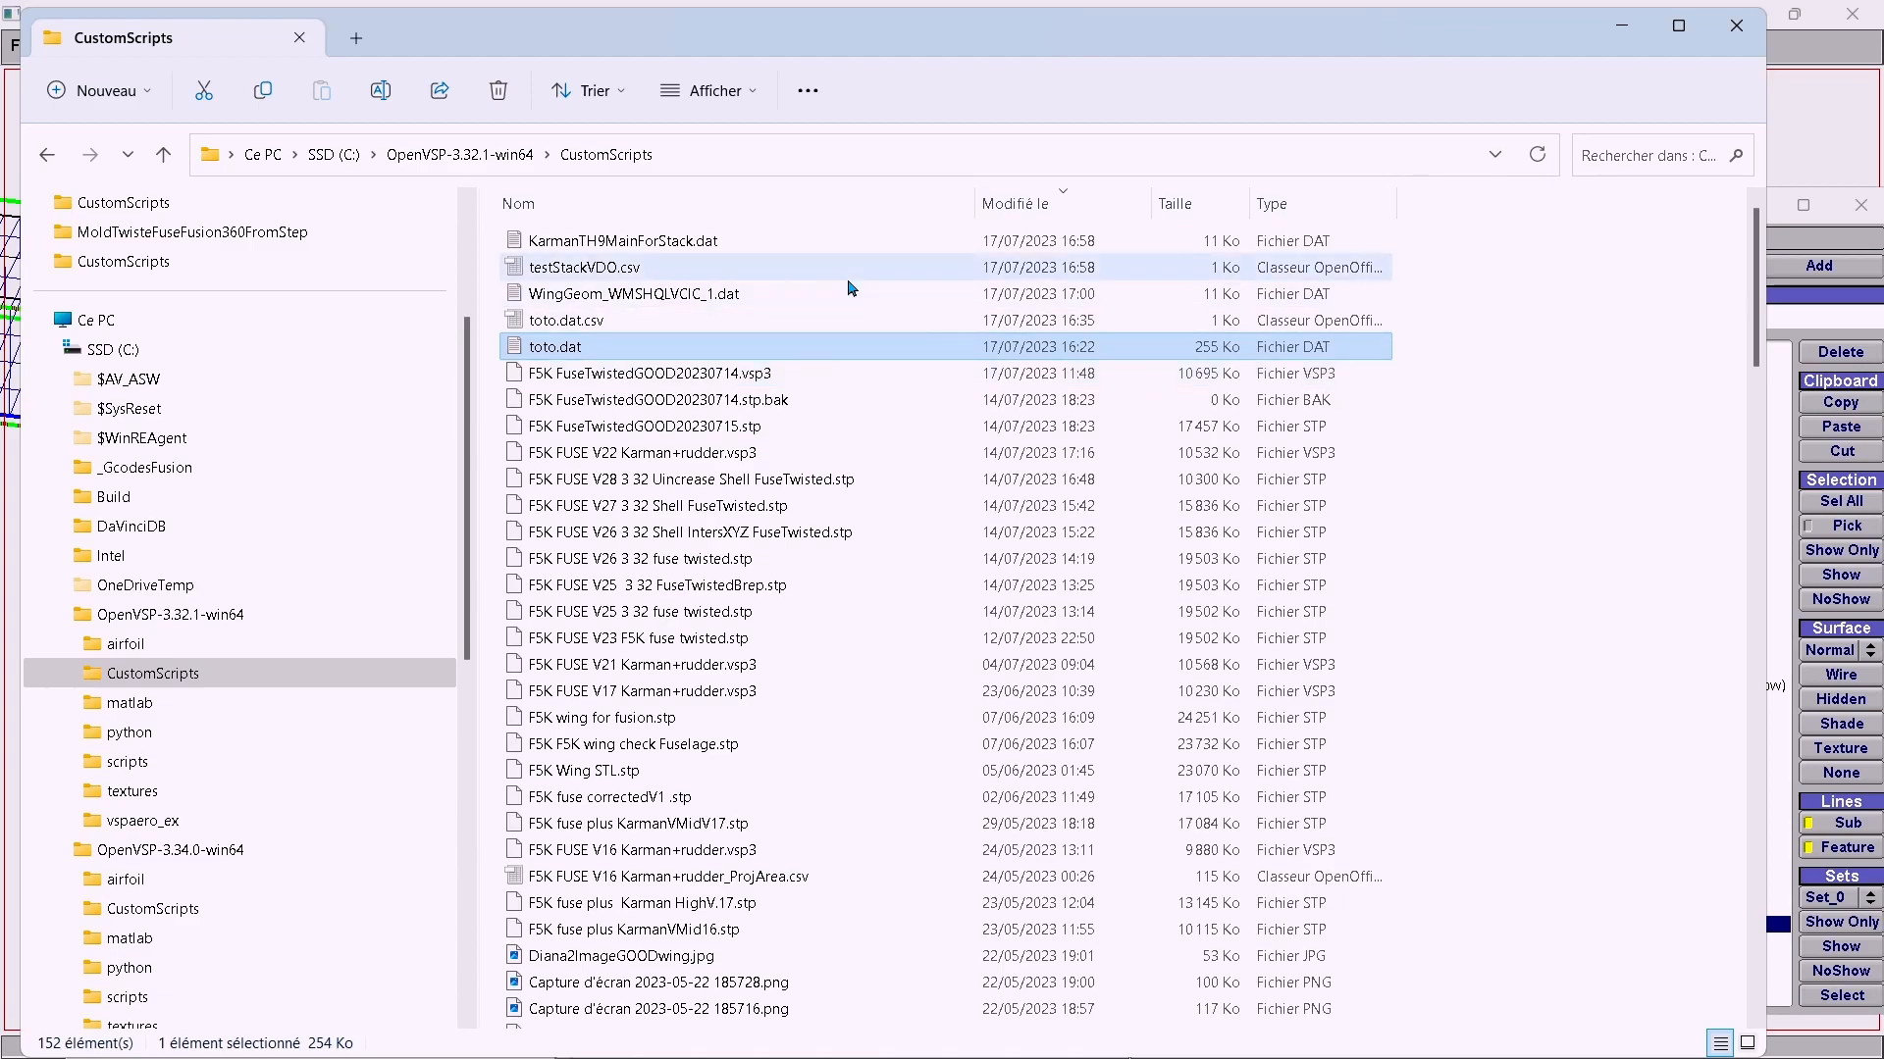
pyautogui.click(697, 299)
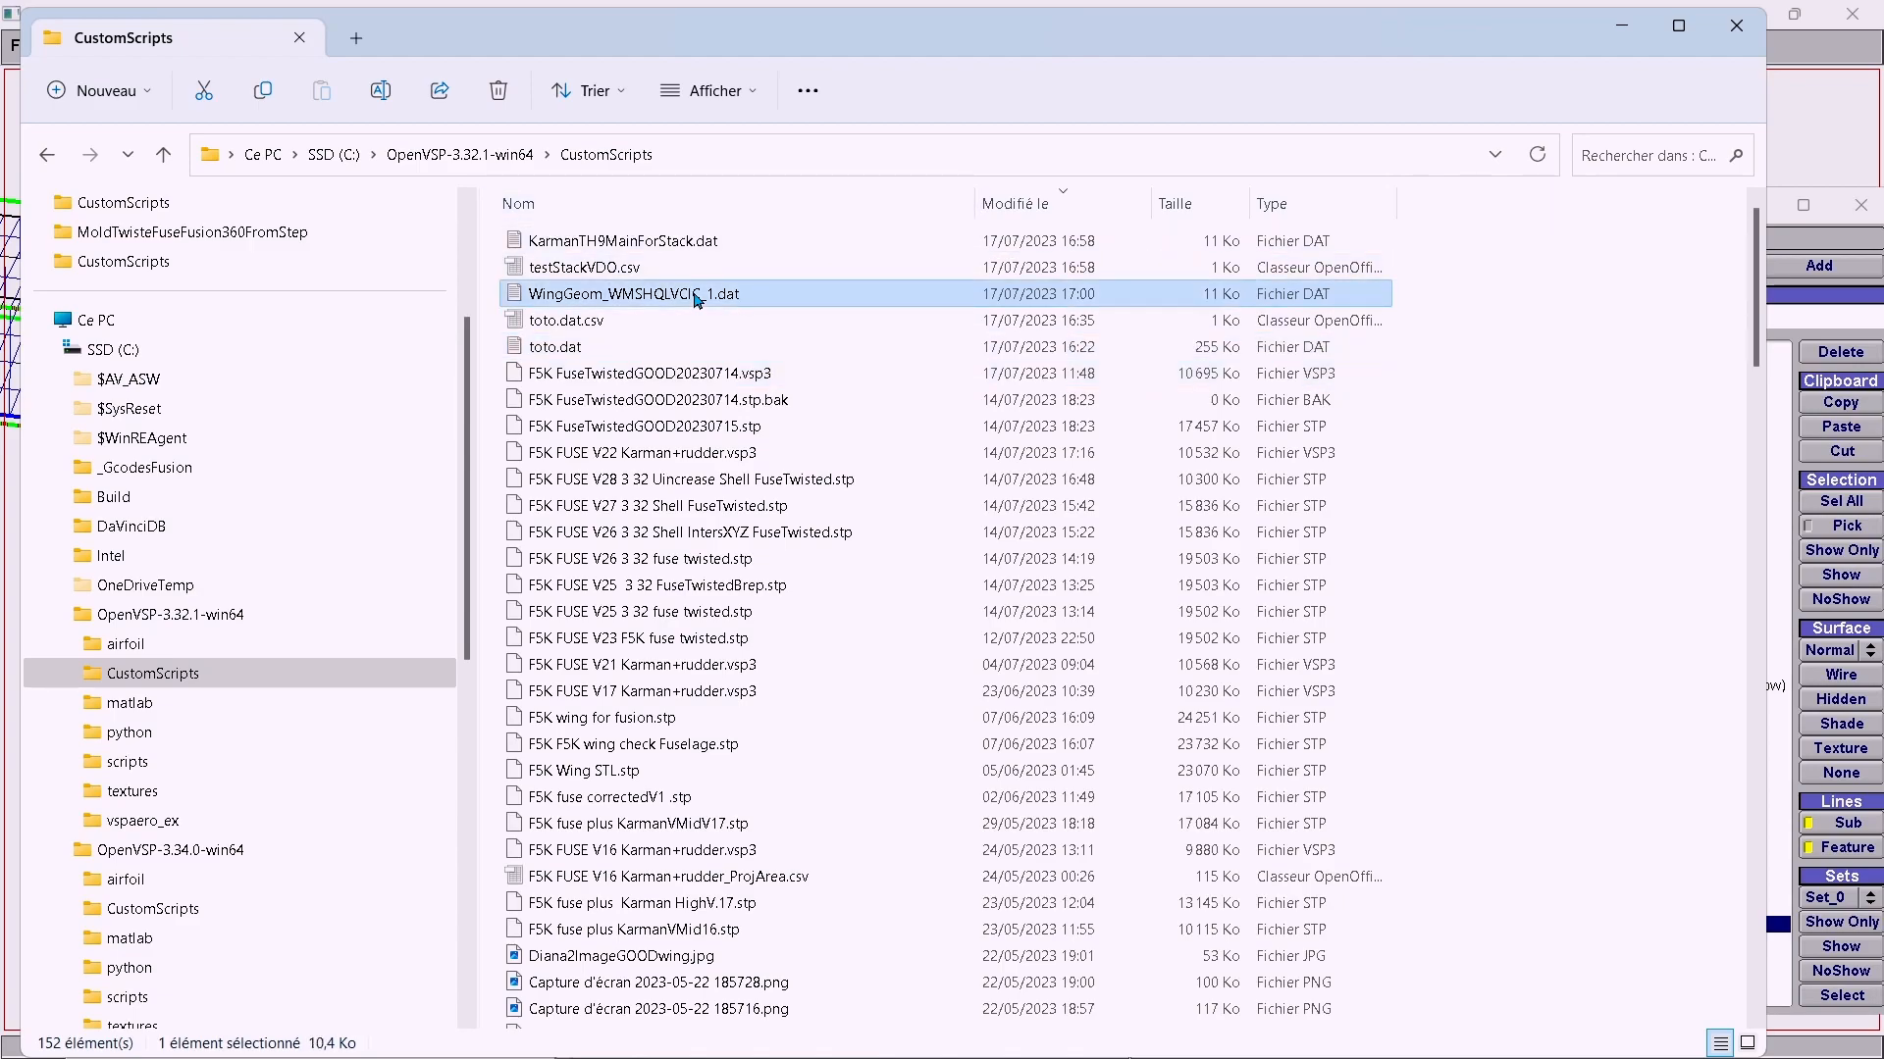
pyautogui.rightClick(698, 299)
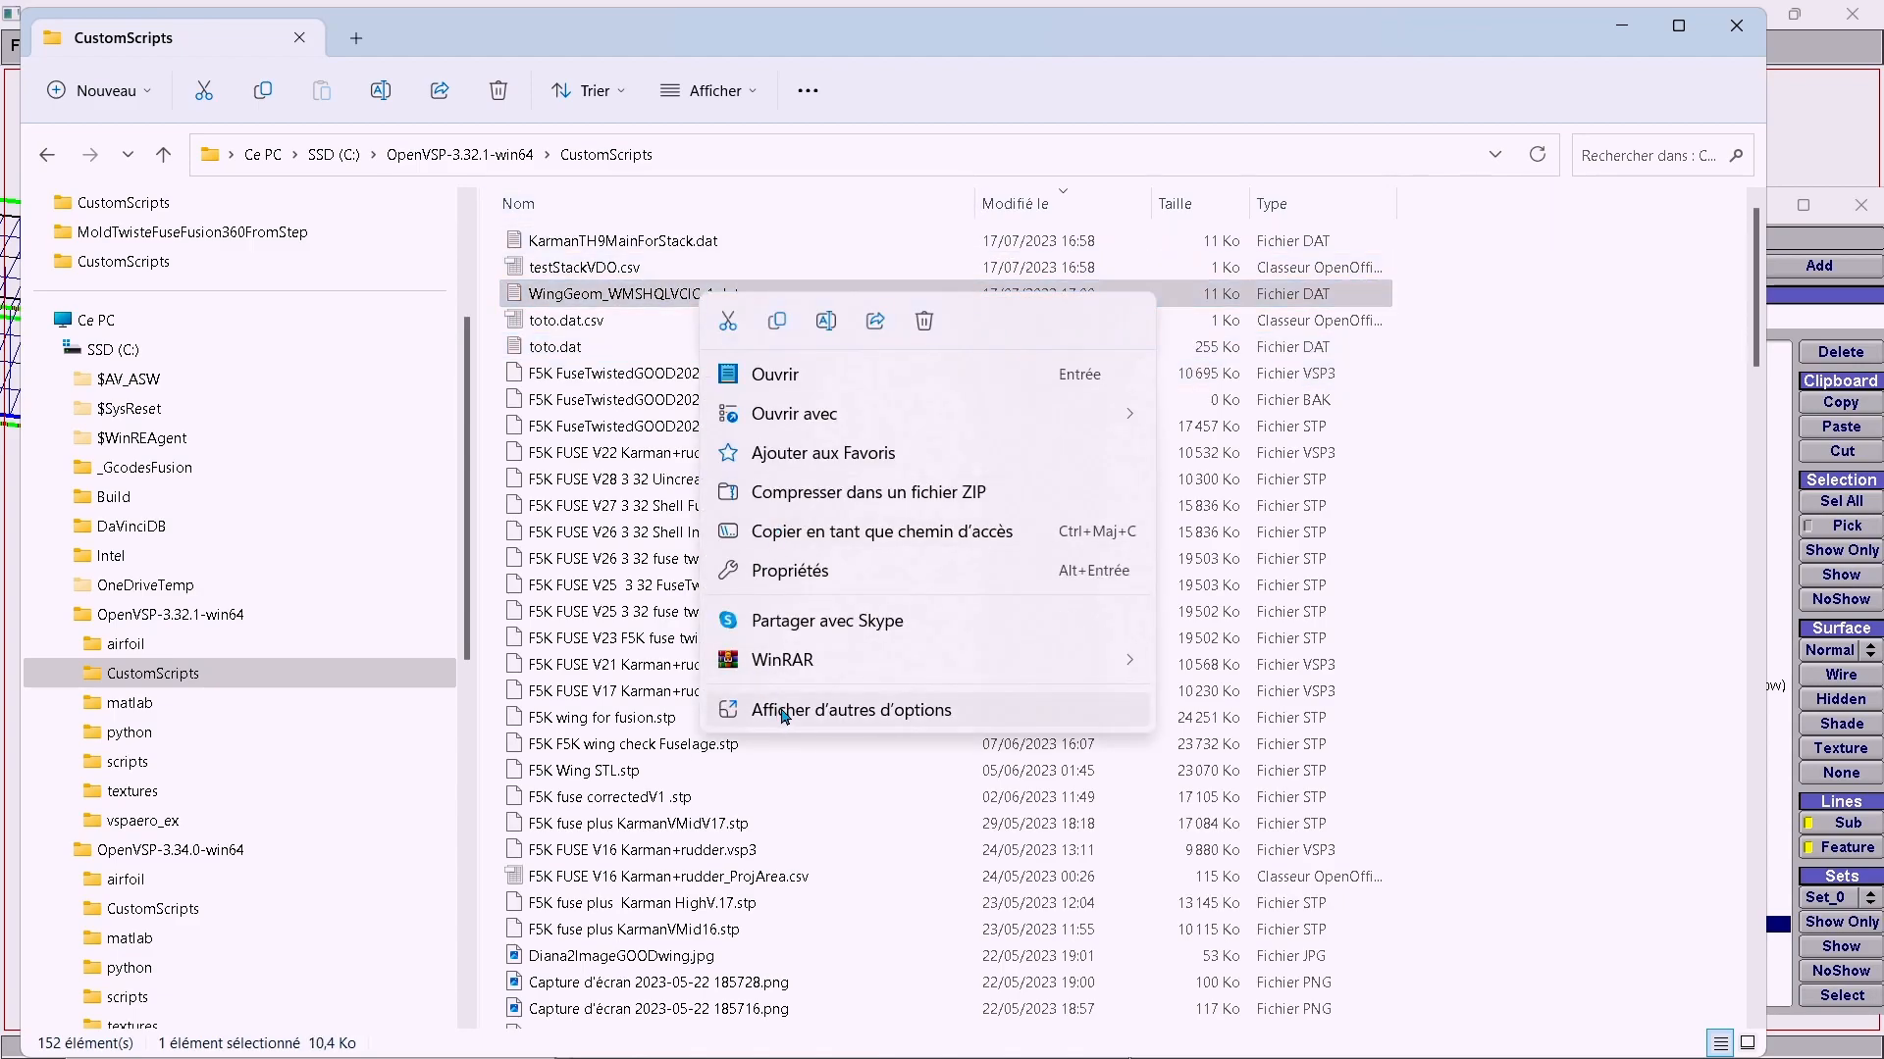
pyautogui.click(785, 712)
pyautogui.click(816, 807)
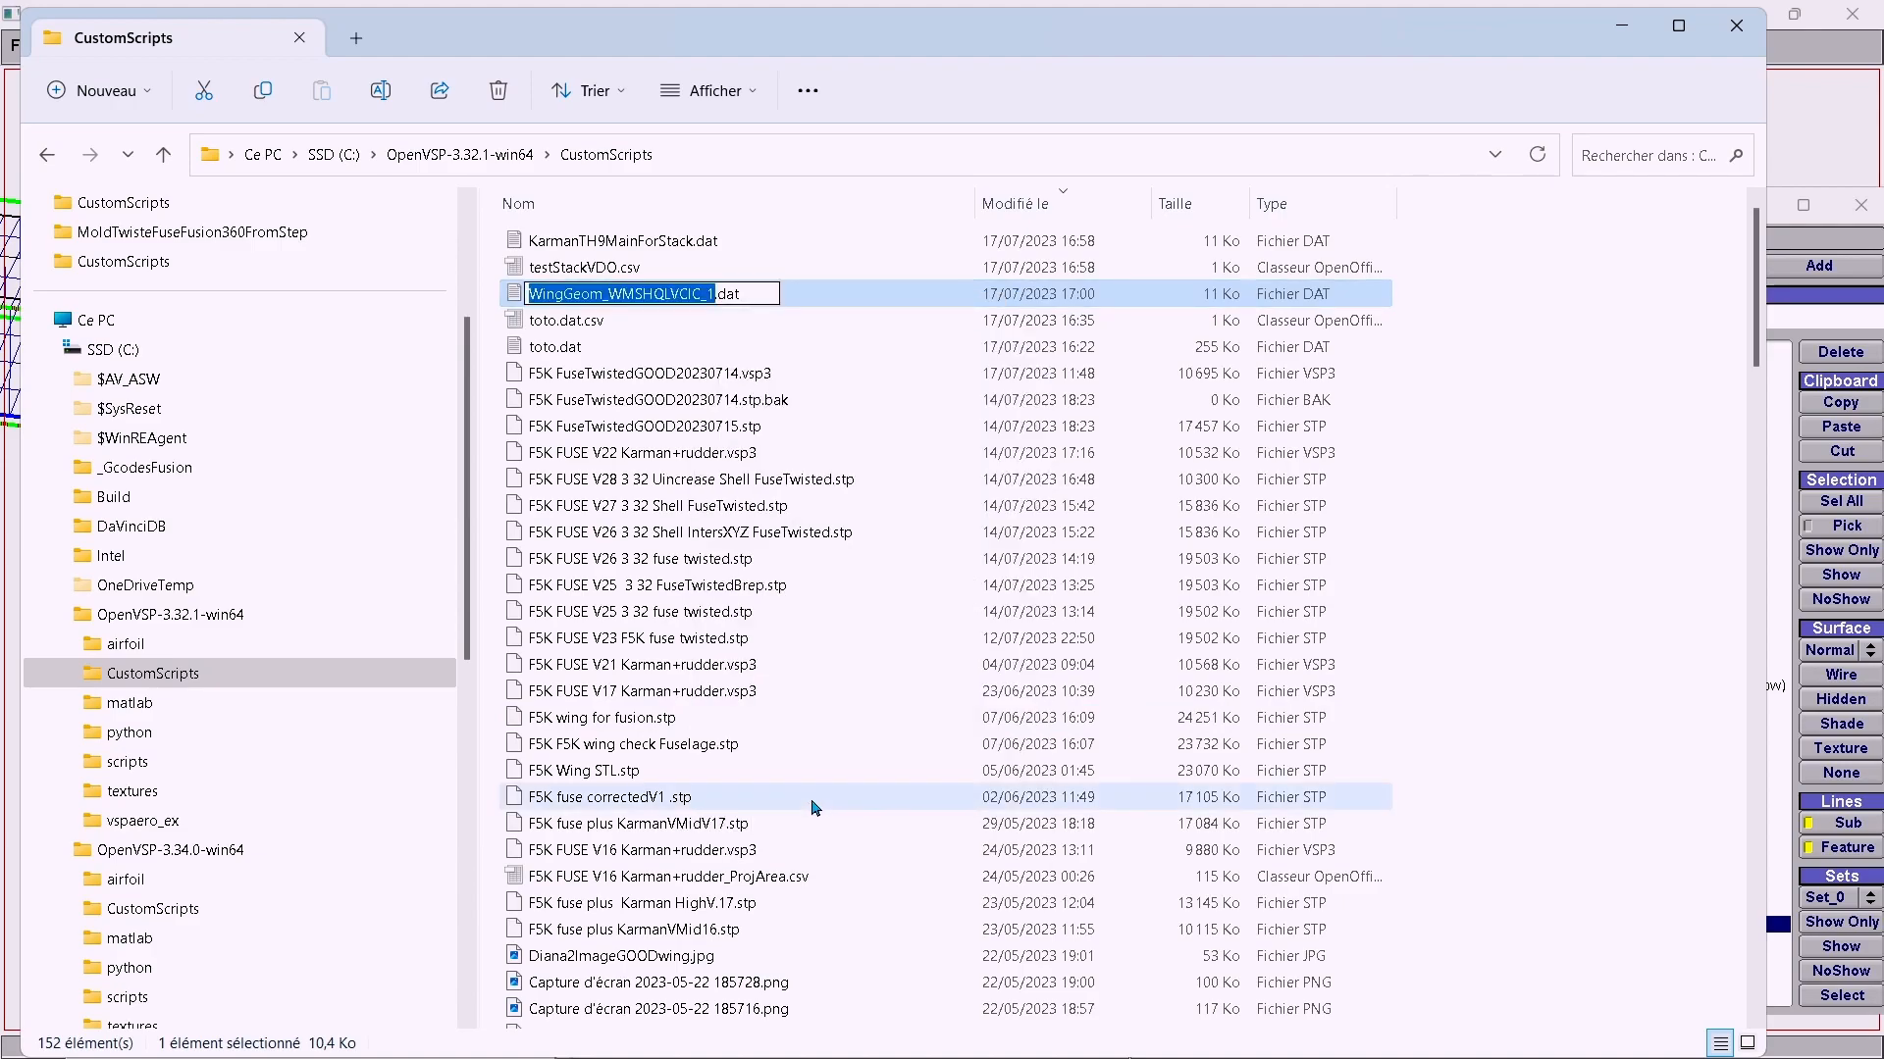
pyautogui.hotkey('ctrl', 'v')
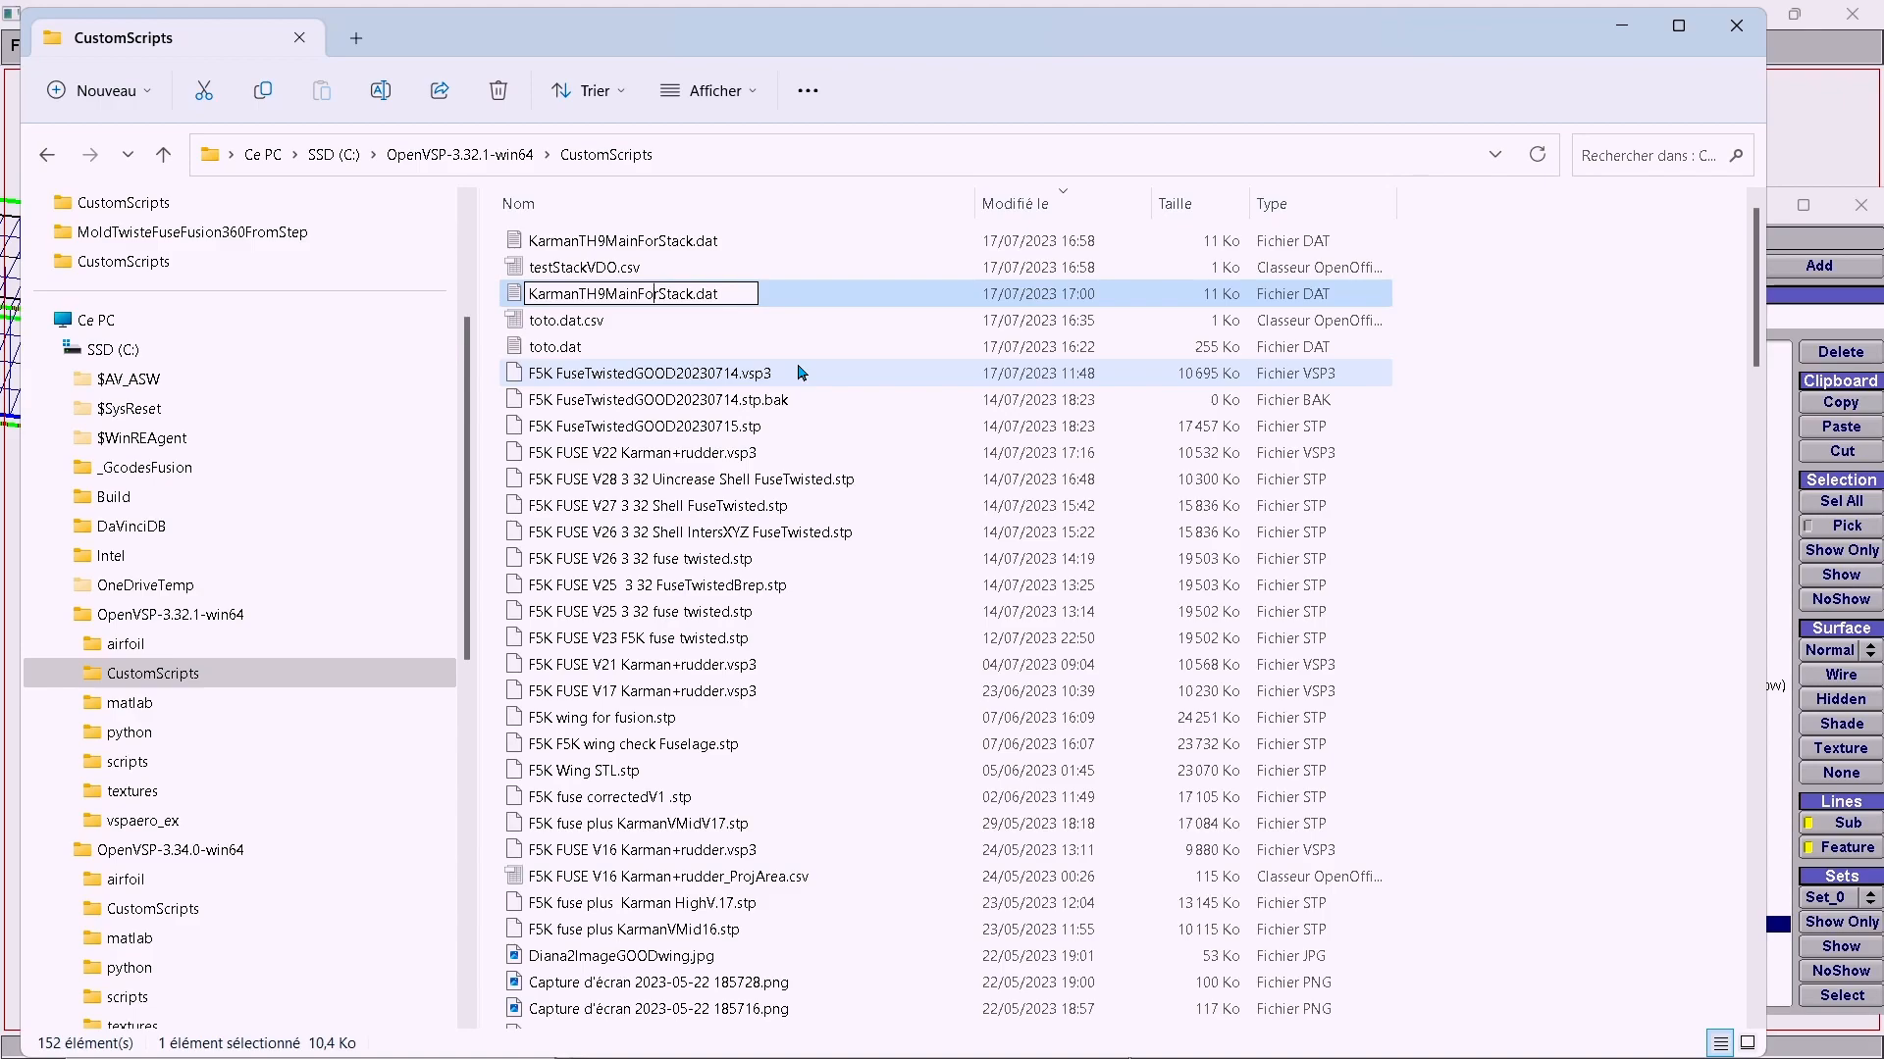
pyautogui.press('BackSpace')
pyautogui.write('750')
pyautogui.press('Delete')
pyautogui.press('Delete')
pyautogui.press('Delete')
pyautogui.press('Delete')
pyautogui.press('BackSpace')
pyautogui.write('Wing')
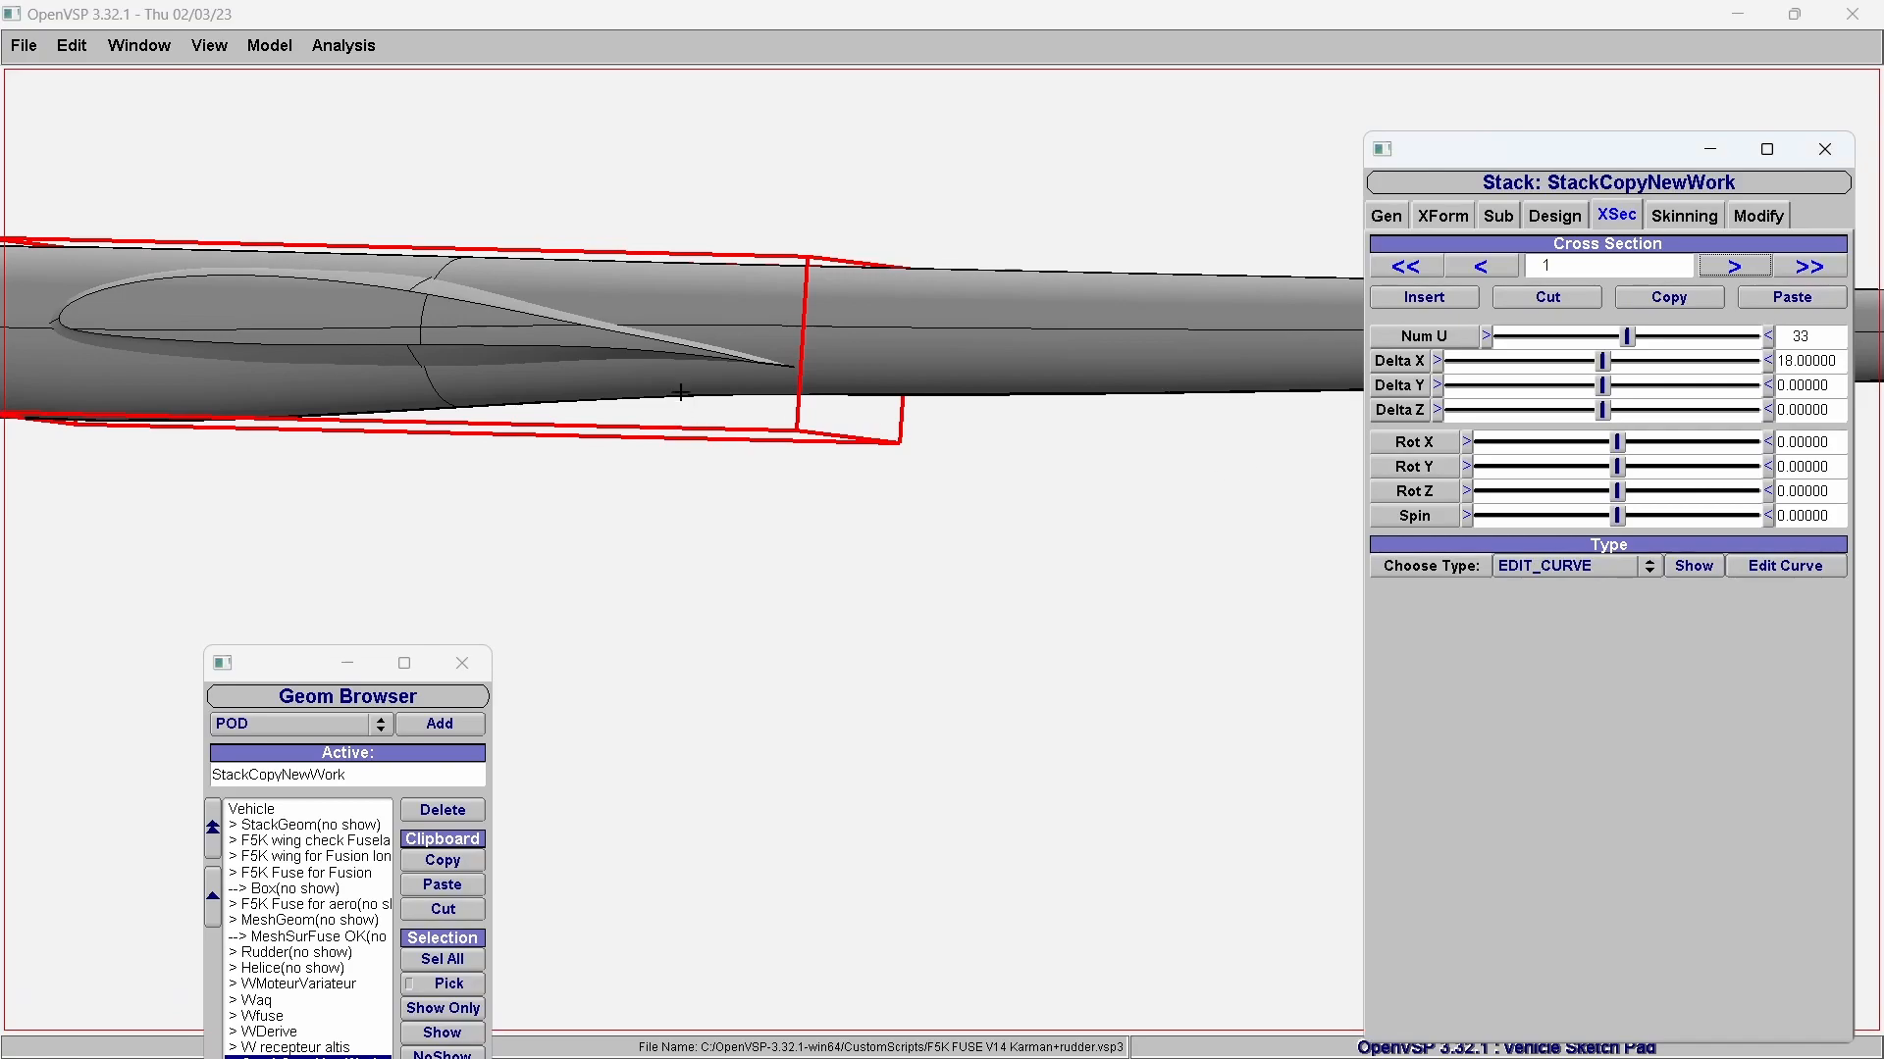
# Inspect the wing root fairing on the fuselage and the airfoil assigned to cross section 0 of StackCopyNewWork.
pyautogui.scroll(4, 680, 398)
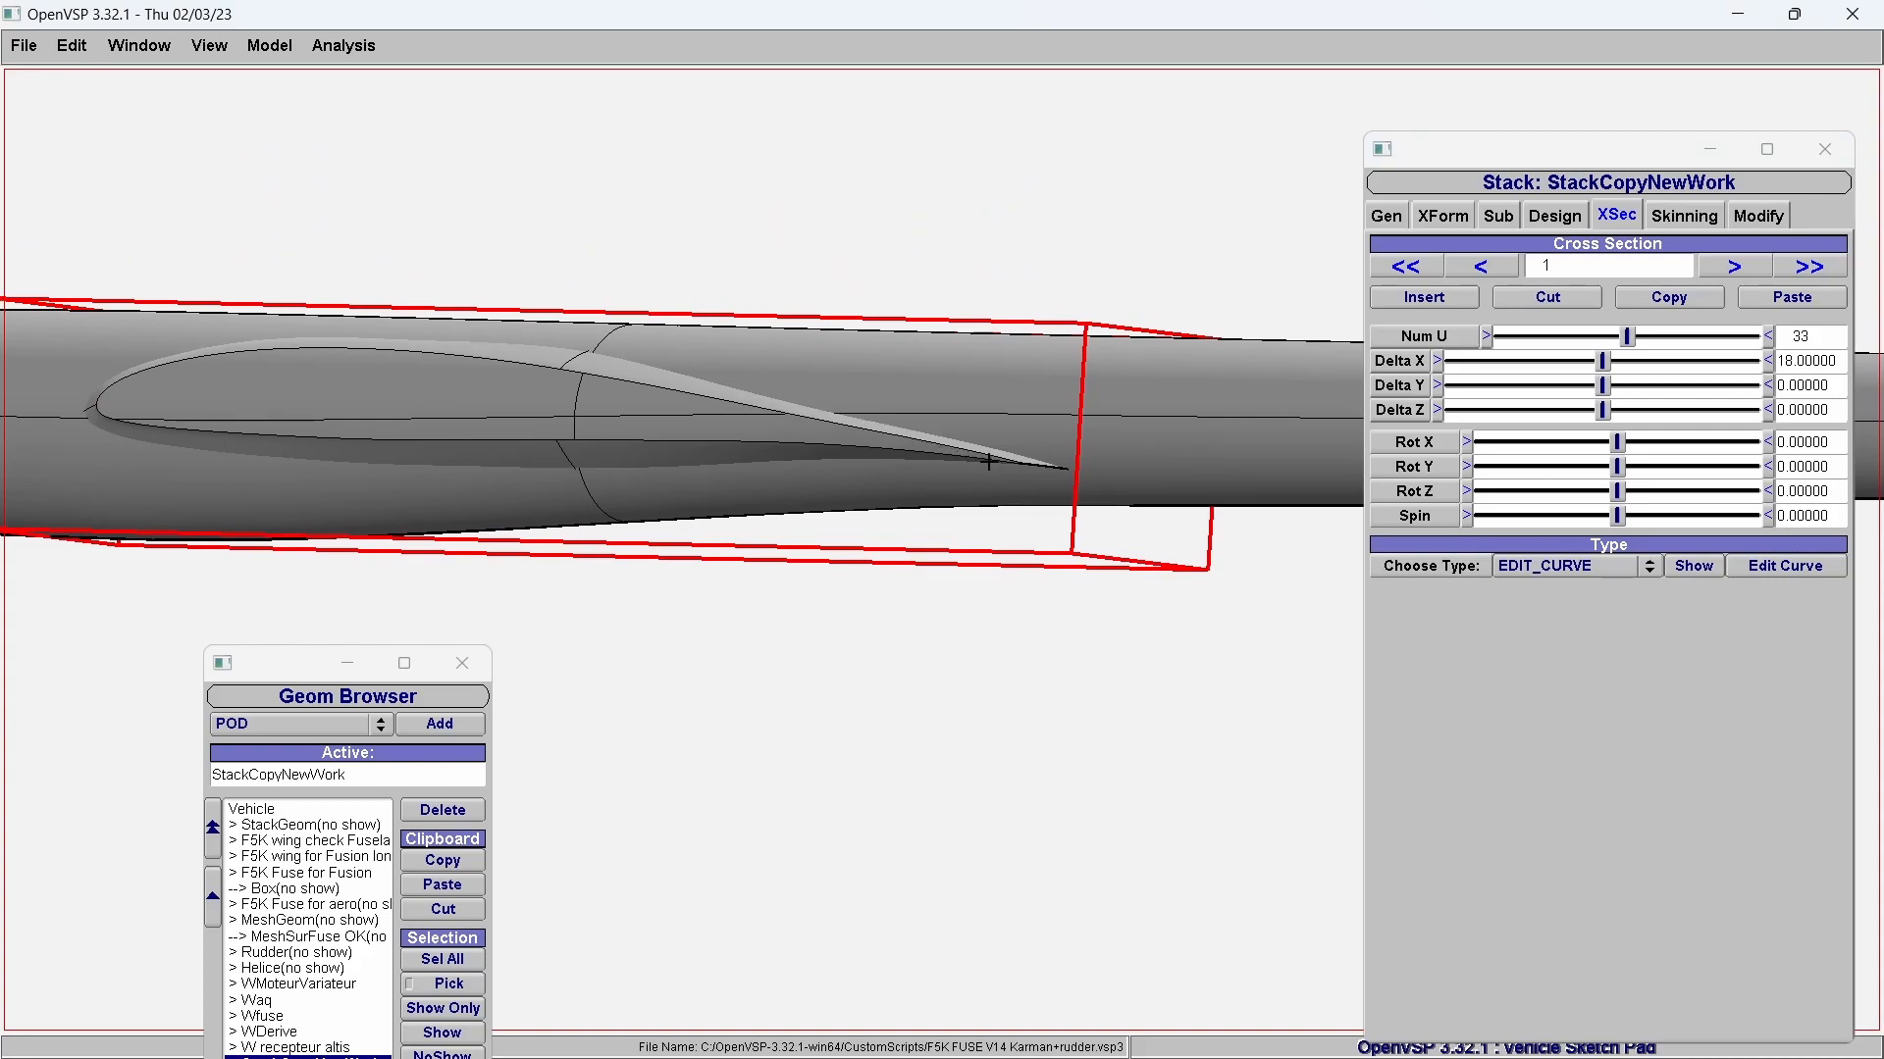
pyautogui.moveTo(992, 466); pyautogui.dragTo(949, 485, button='right')
pyautogui.moveTo(949, 486); pyautogui.dragTo(660, 437)
pyautogui.moveTo(660, 437); pyautogui.dragTo(652, 459, button='right')
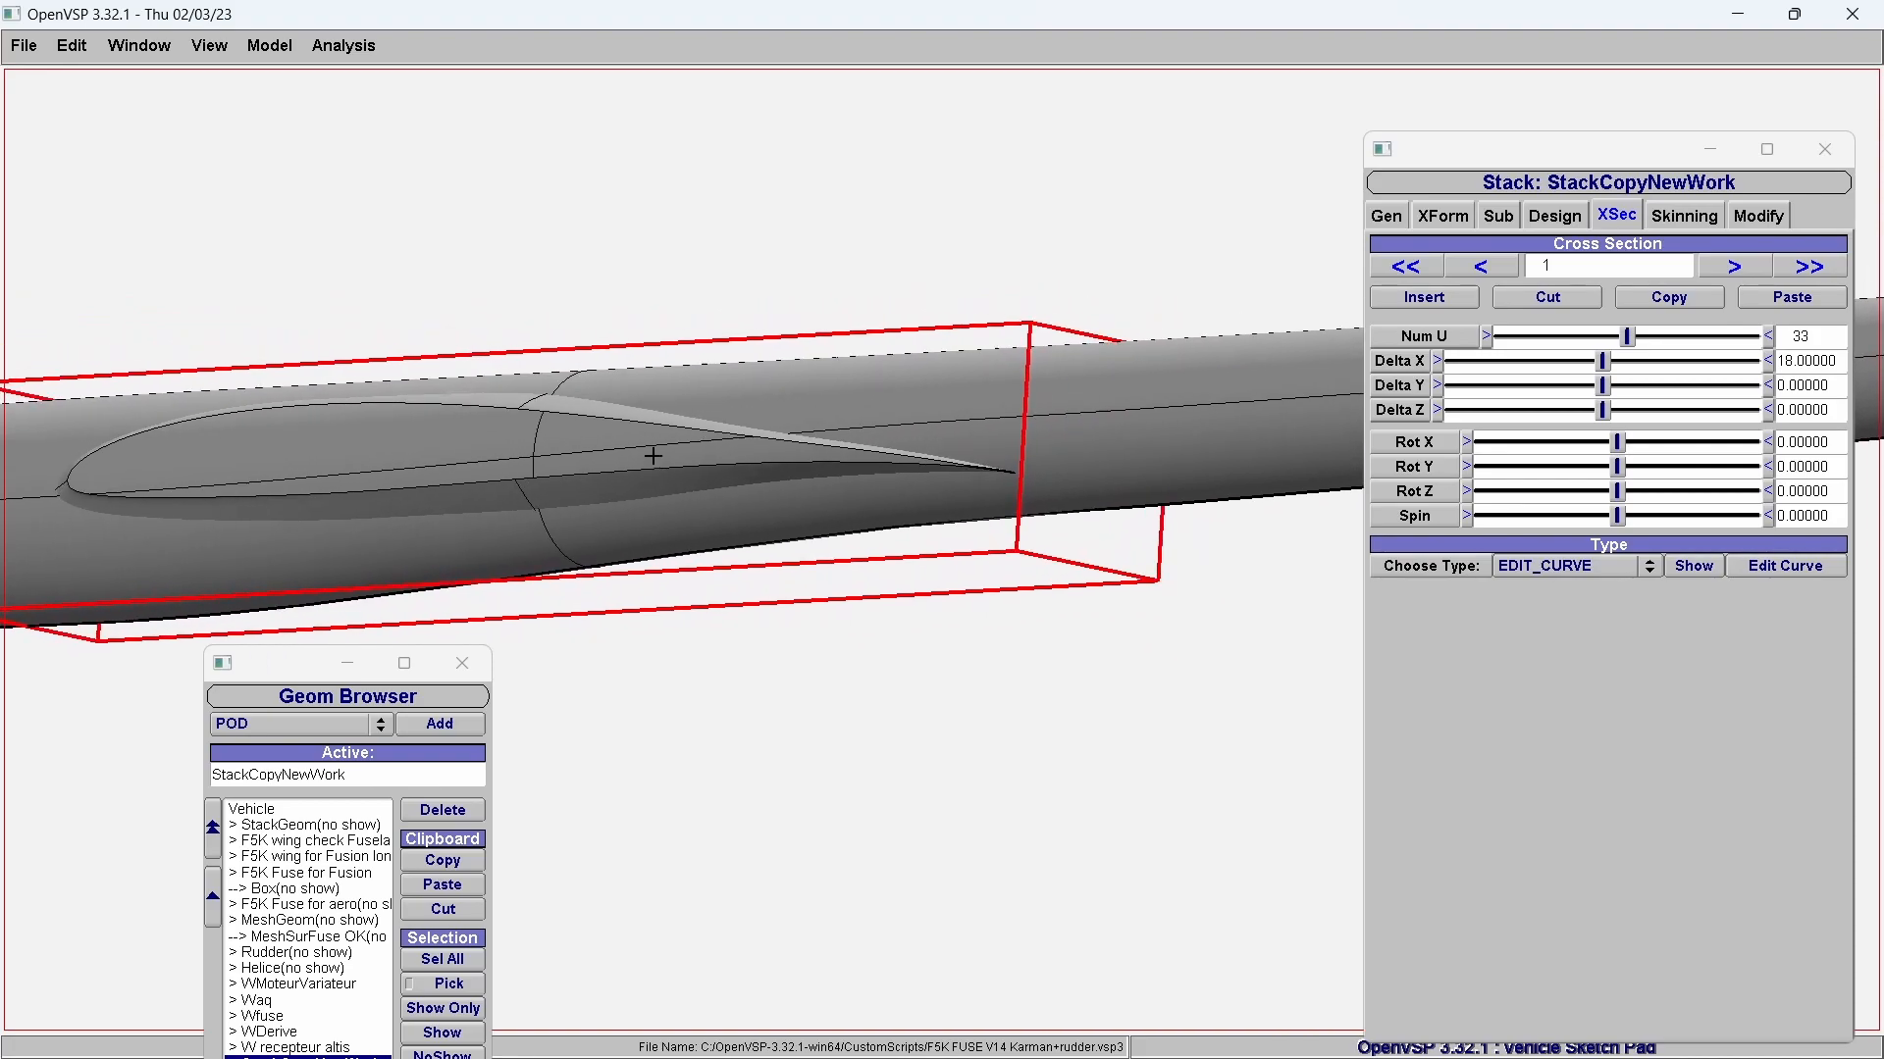
pyautogui.moveTo(671, 432); pyautogui.dragTo(645, 419)
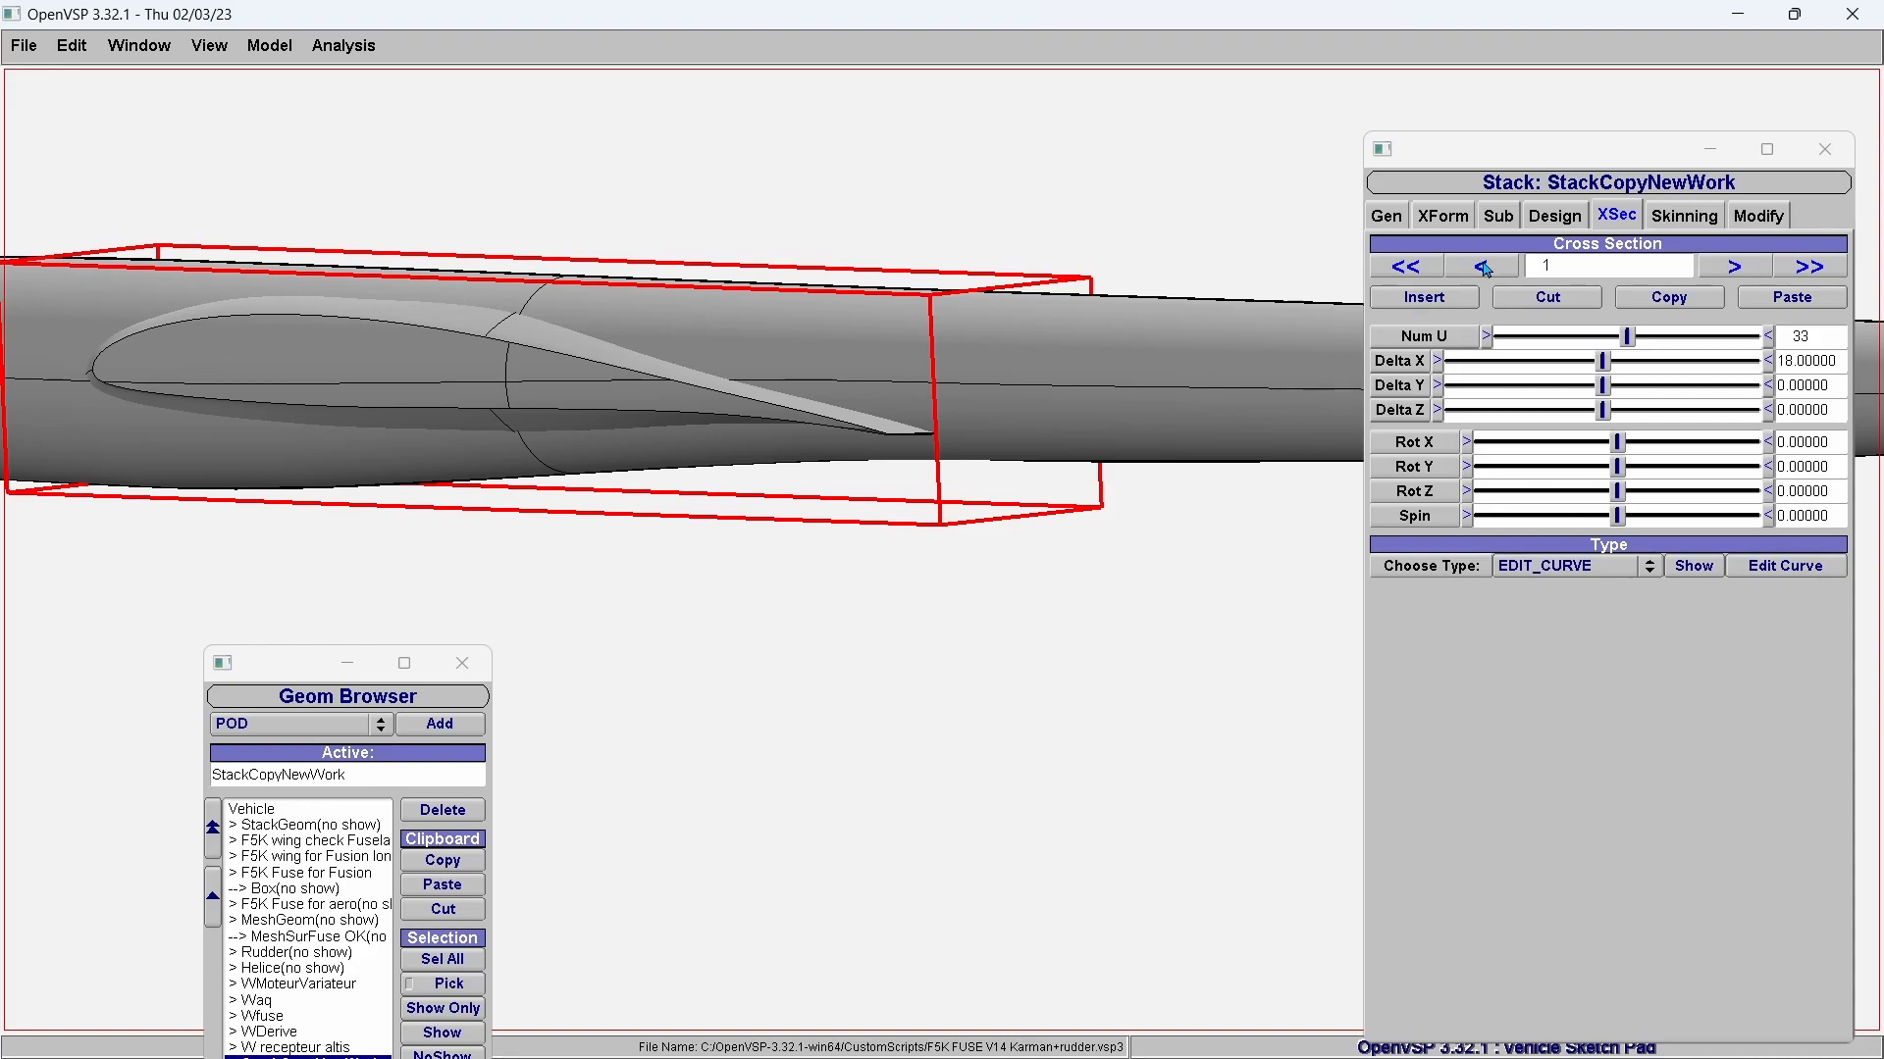
pyautogui.moveTo(290, 668); pyautogui.dragTo(285, 566)
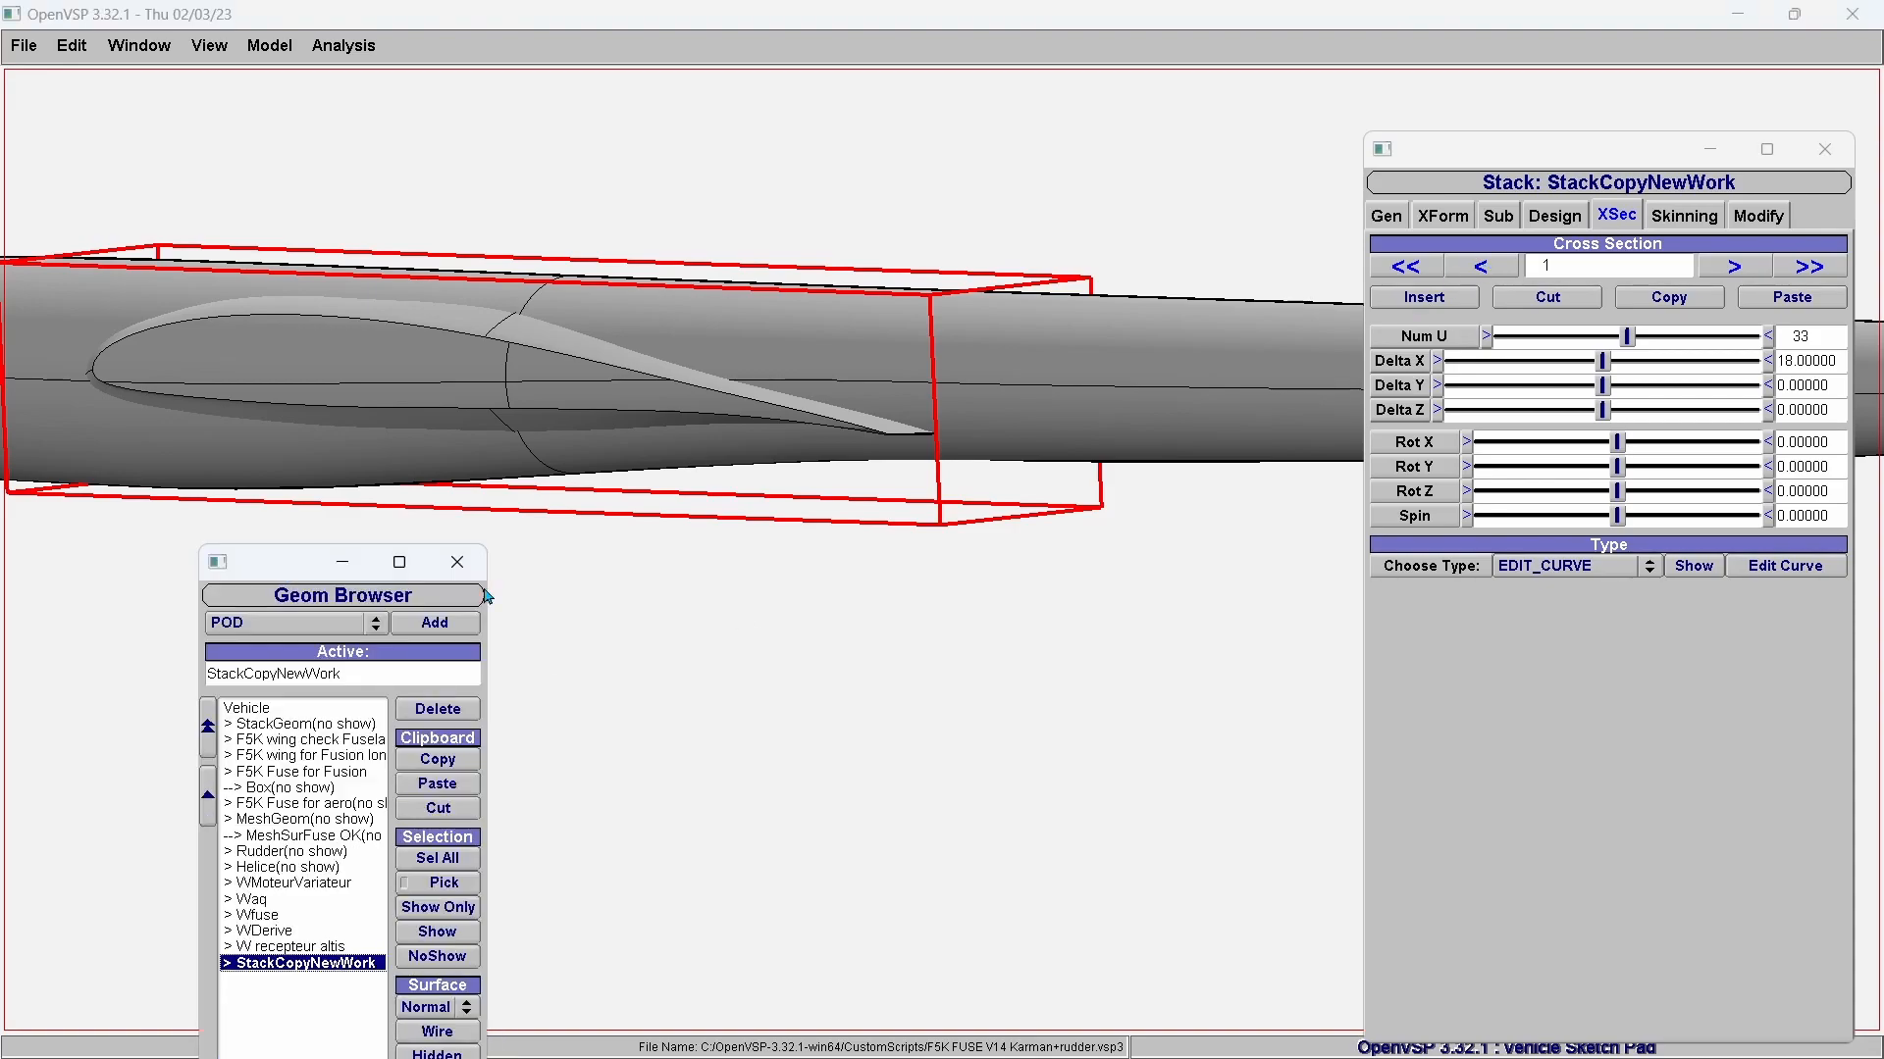
pyautogui.click(1555, 218)
pyautogui.click(1616, 215)
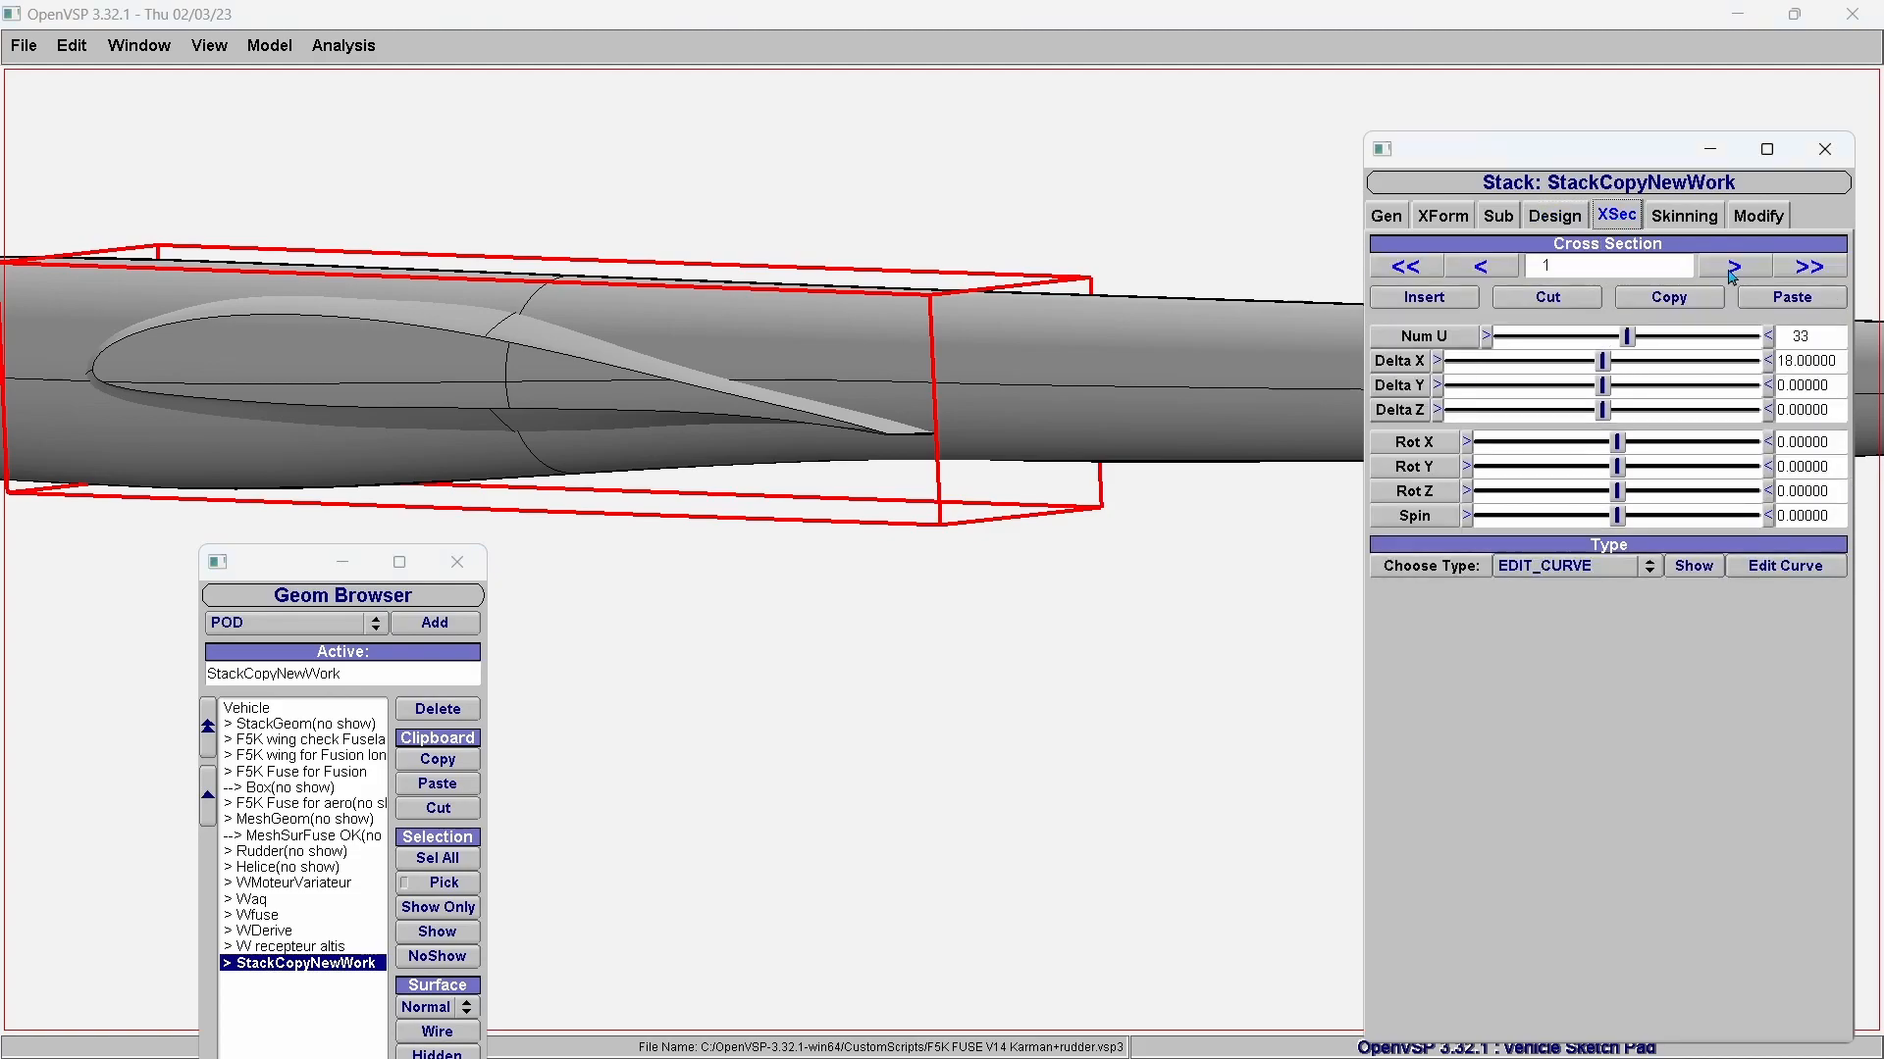
pyautogui.click(1493, 268)
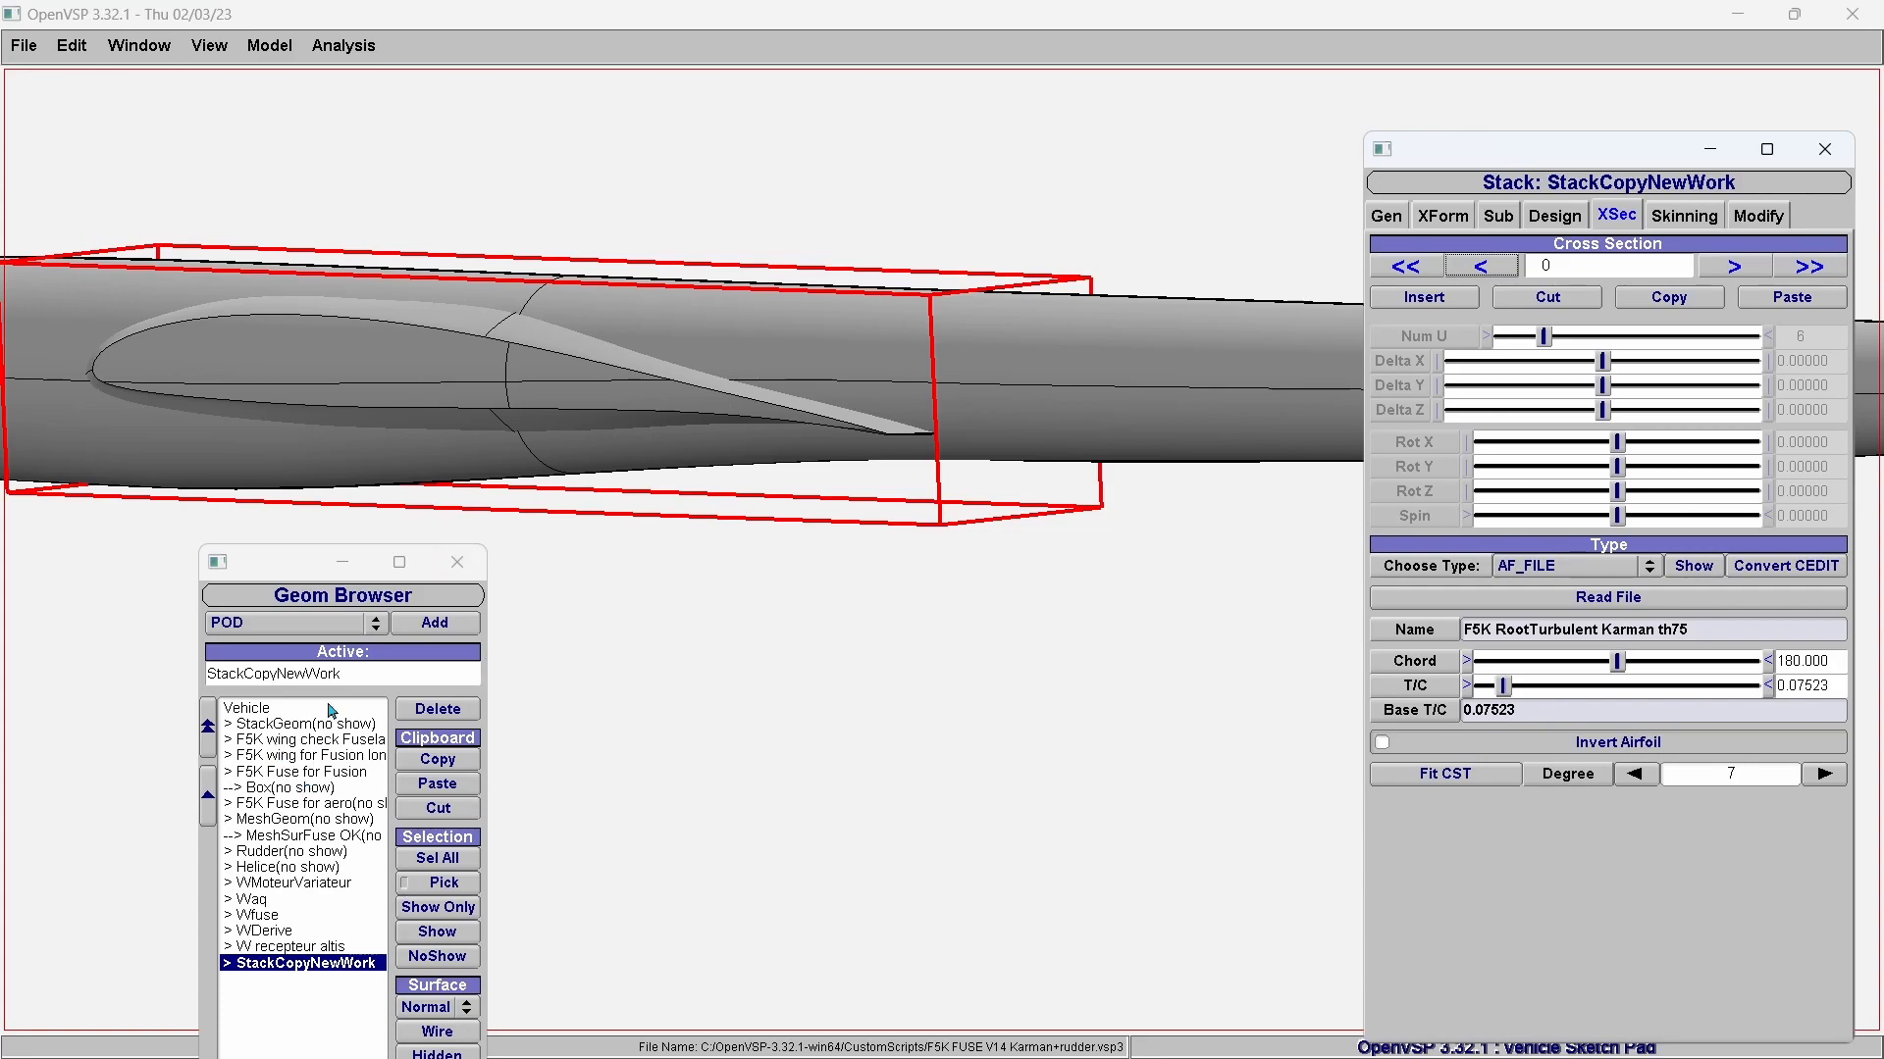
# Hide the F5K Fuse for Fusion fuselage and view the isolated wing root fairing from several angles.
pyautogui.moveTo(283, 566); pyautogui.dragTo(273, 546)
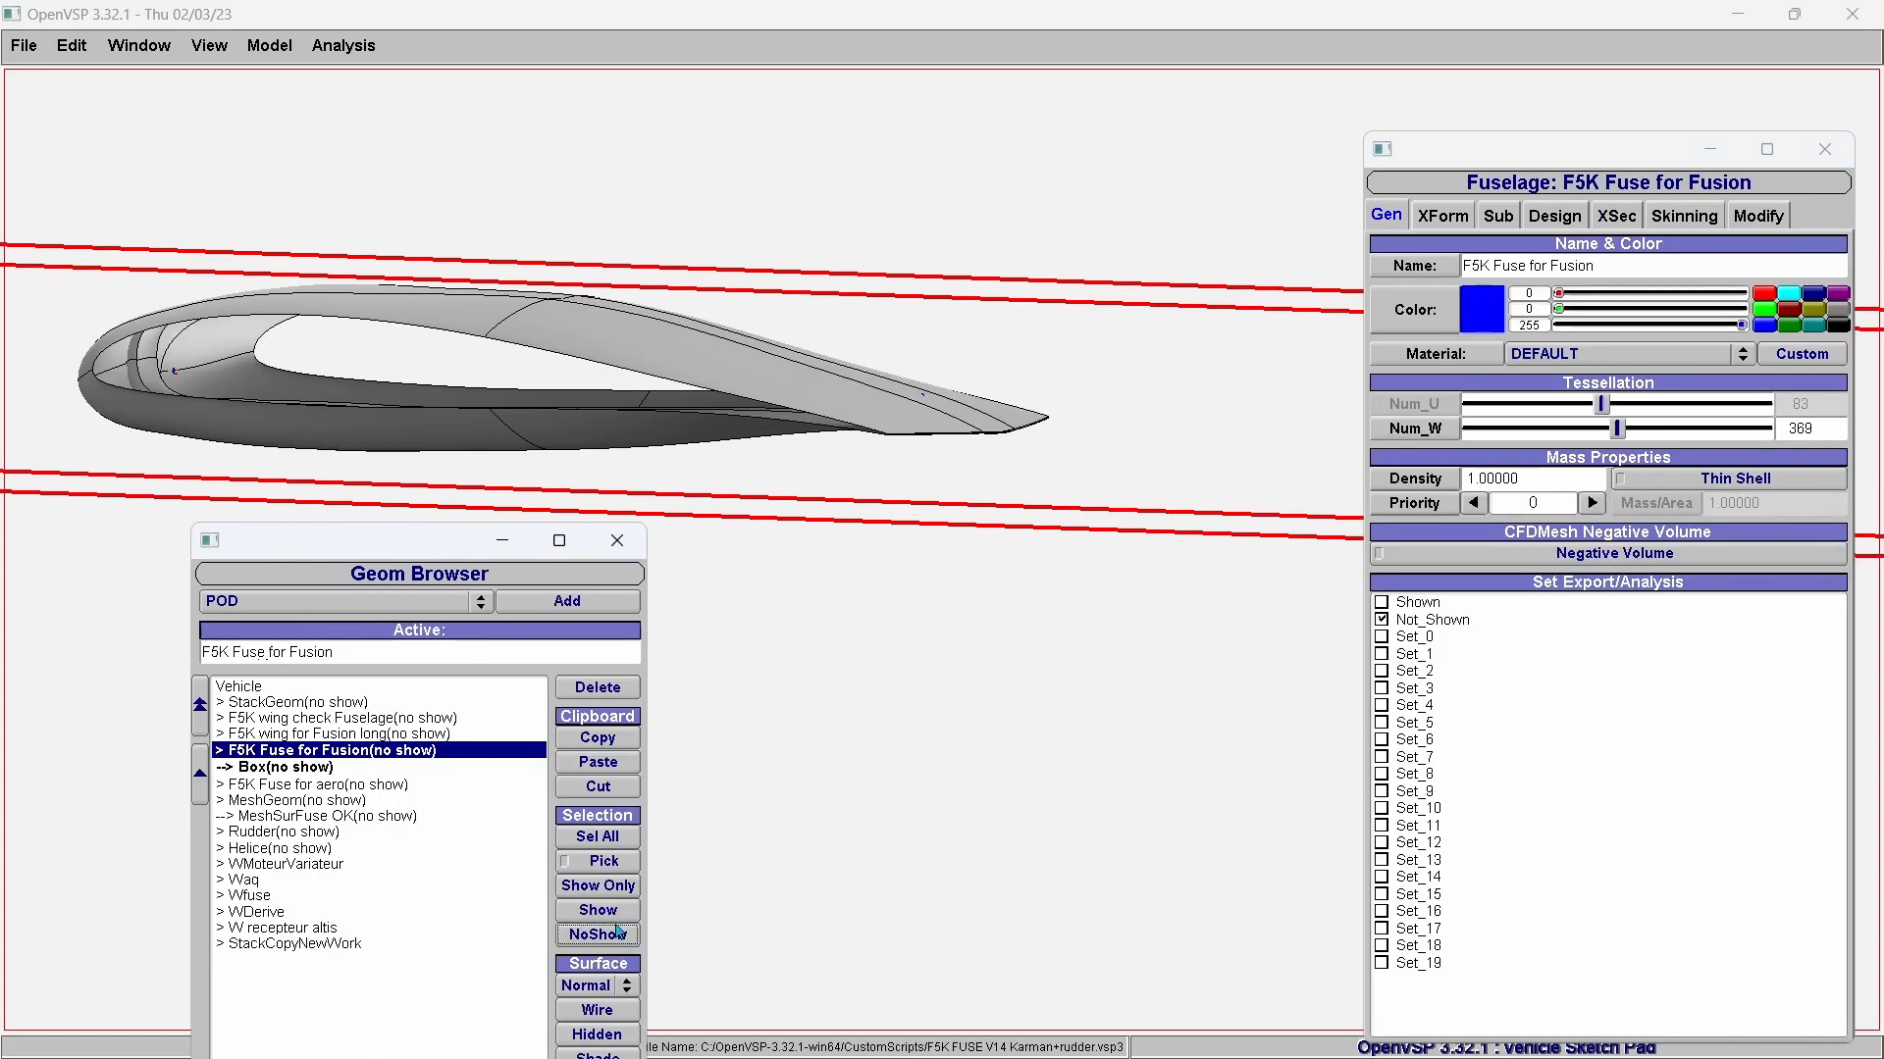
pyautogui.moveTo(794, 544); pyautogui.dragTo(836, 515)
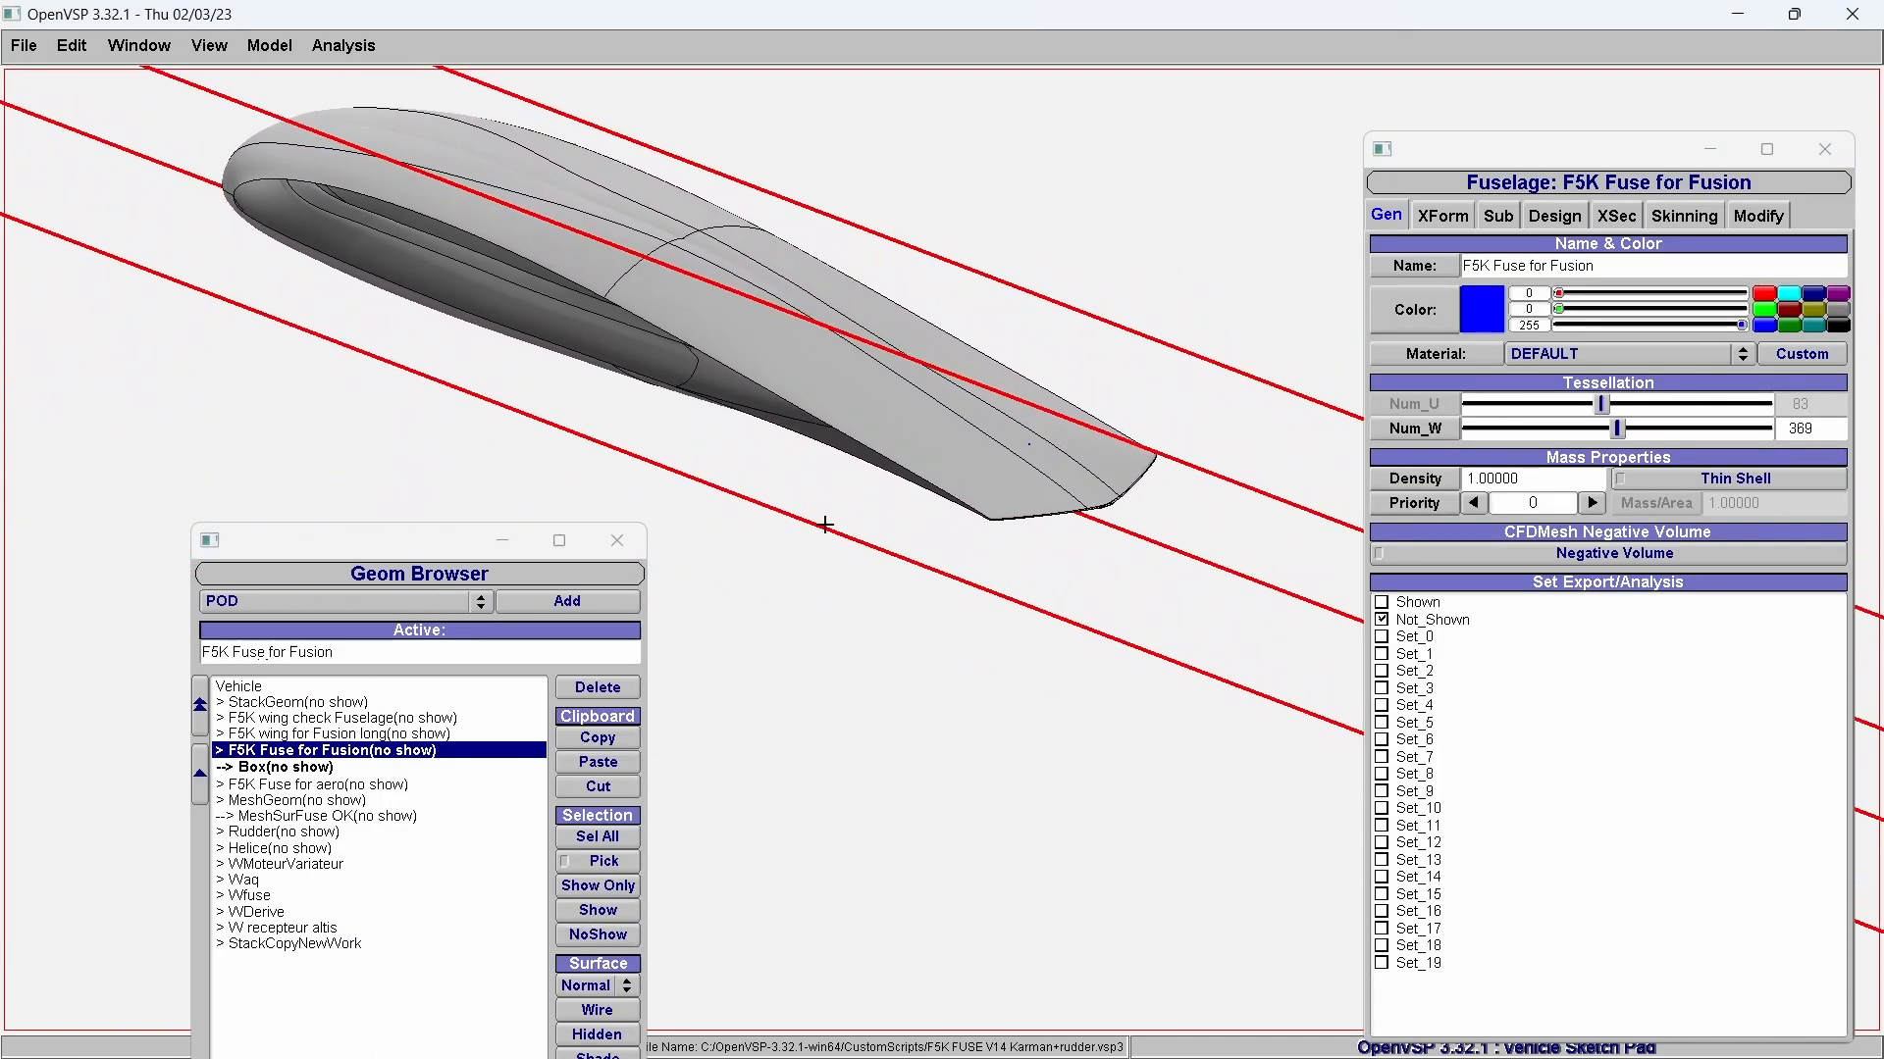
pyautogui.moveTo(558, 329); pyautogui.dragTo(519, 471)
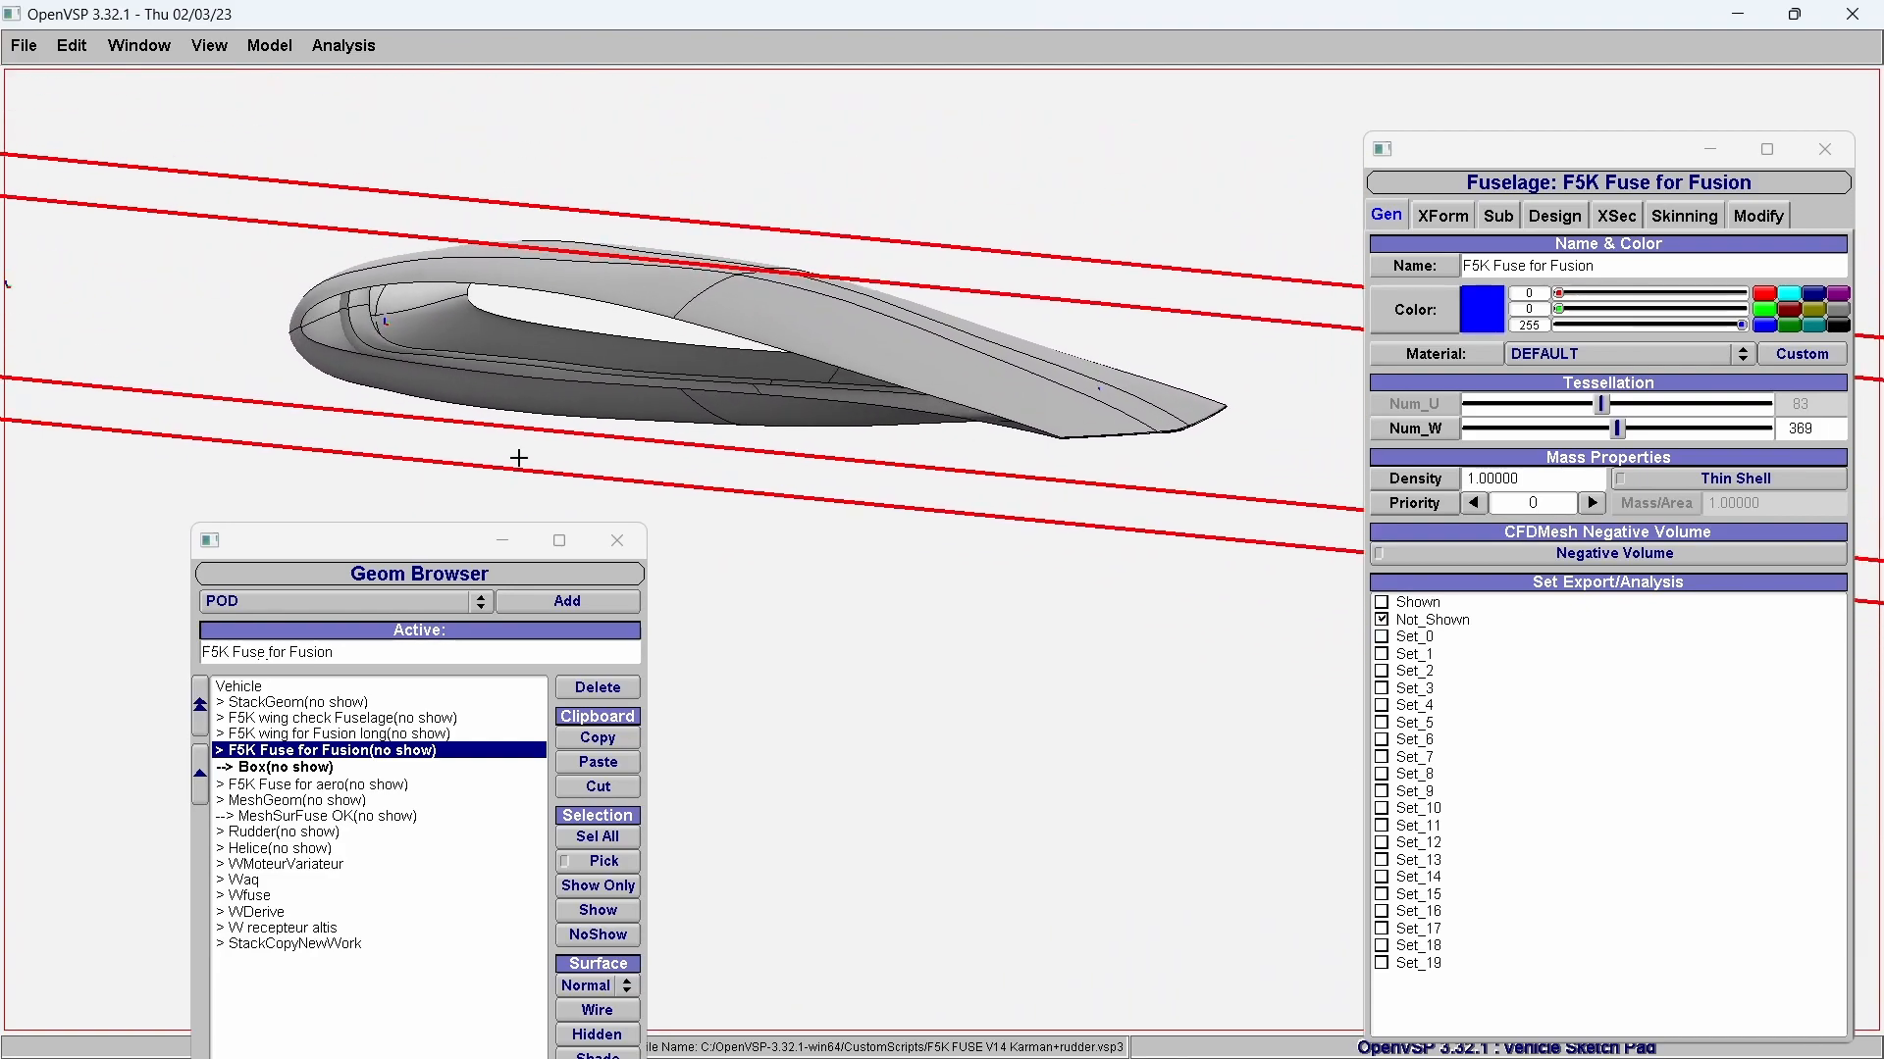
pyautogui.moveTo(301, 328); pyautogui.dragTo(1354, 255)
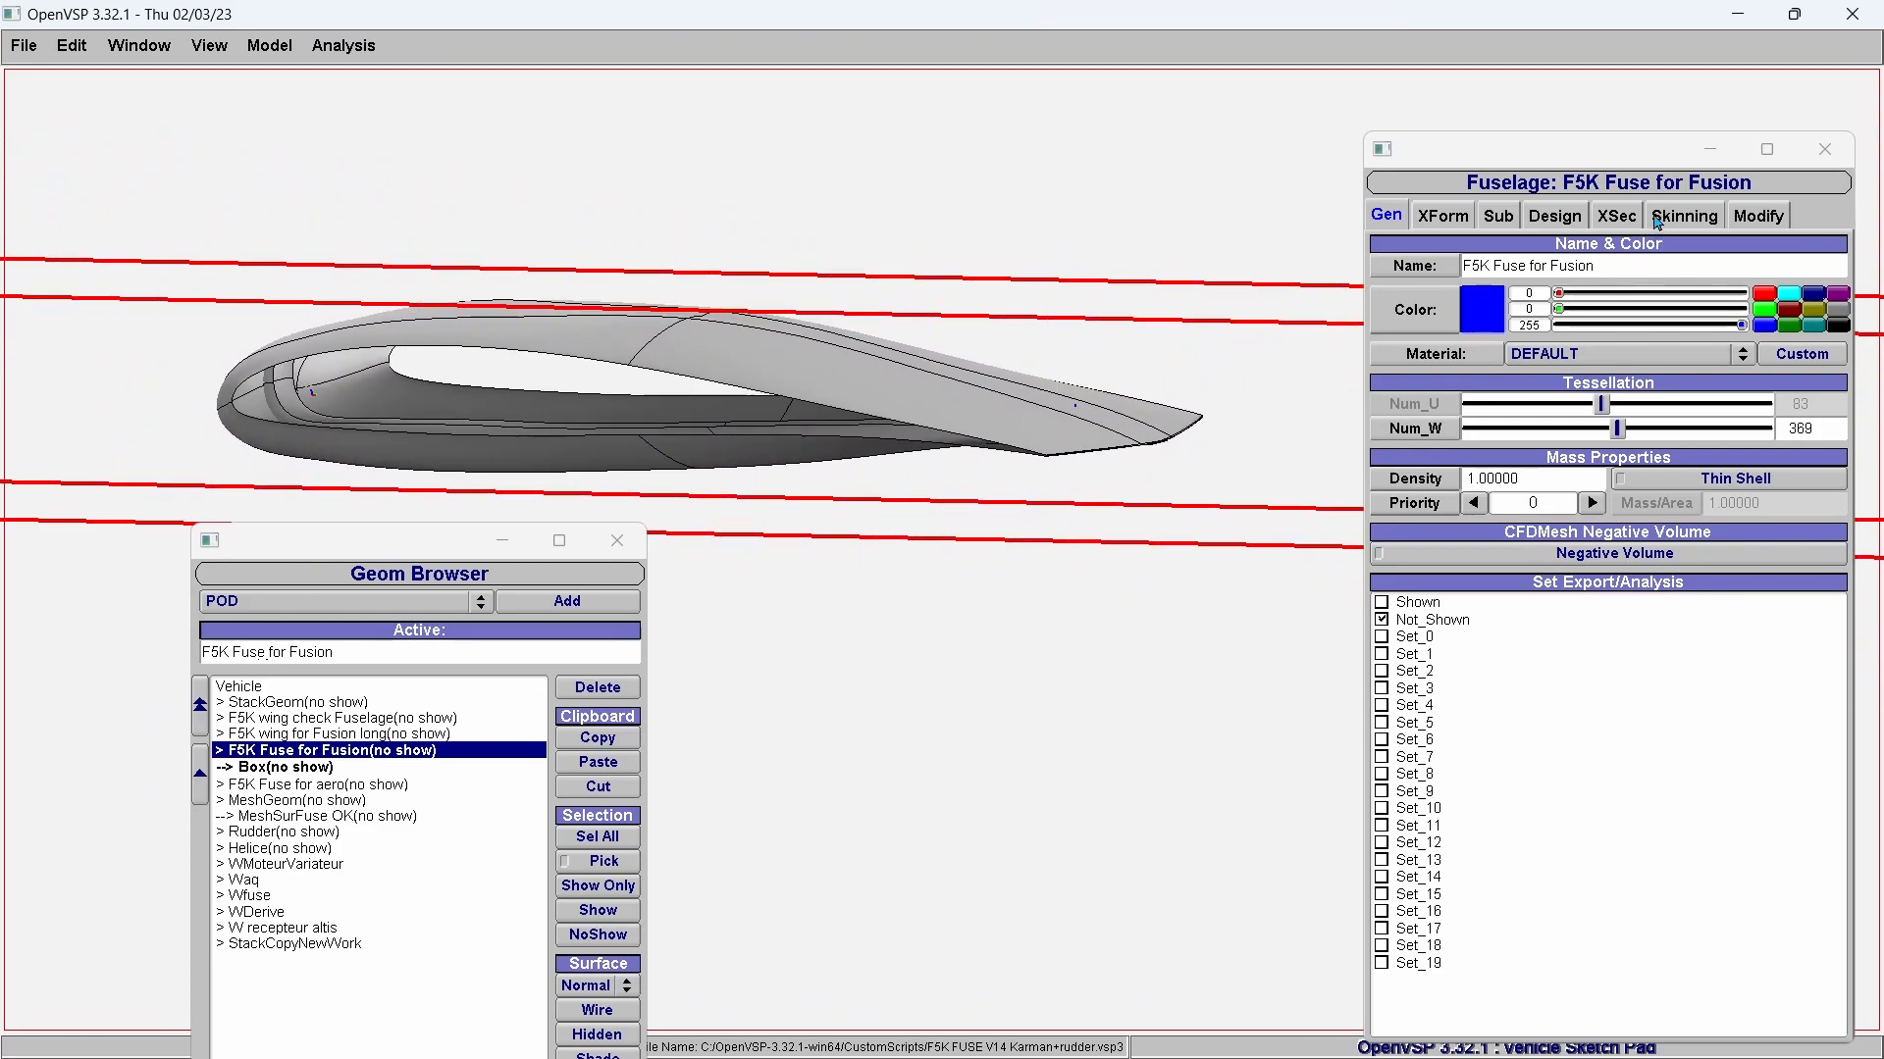
# Select StackCopyNewWork and examine its root airfoil at cross section 0.
pyautogui.click(1618, 216)
pyautogui.click(387, 942)
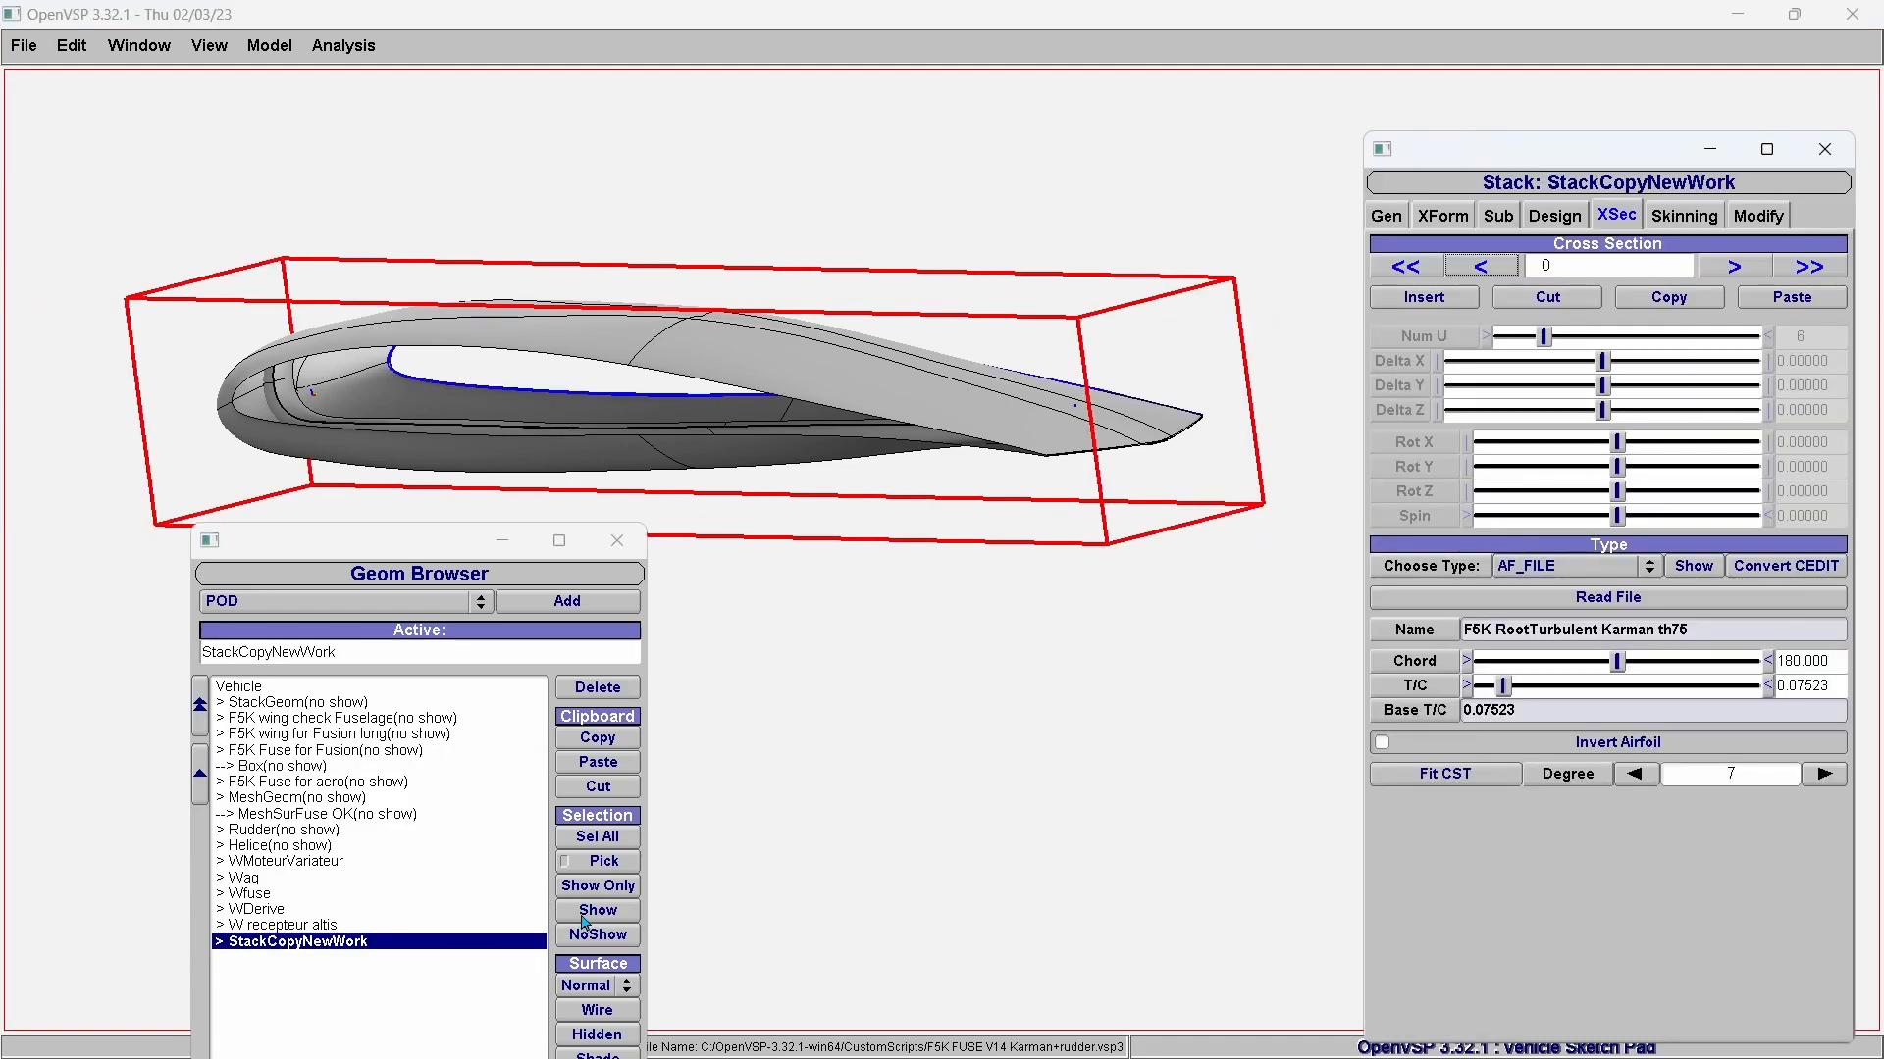
pyautogui.click(1493, 272)
pyautogui.moveTo(1199, 461); pyautogui.dragTo(479, 547)
pyautogui.moveTo(542, 461); pyautogui.dragTo(1082, 306)
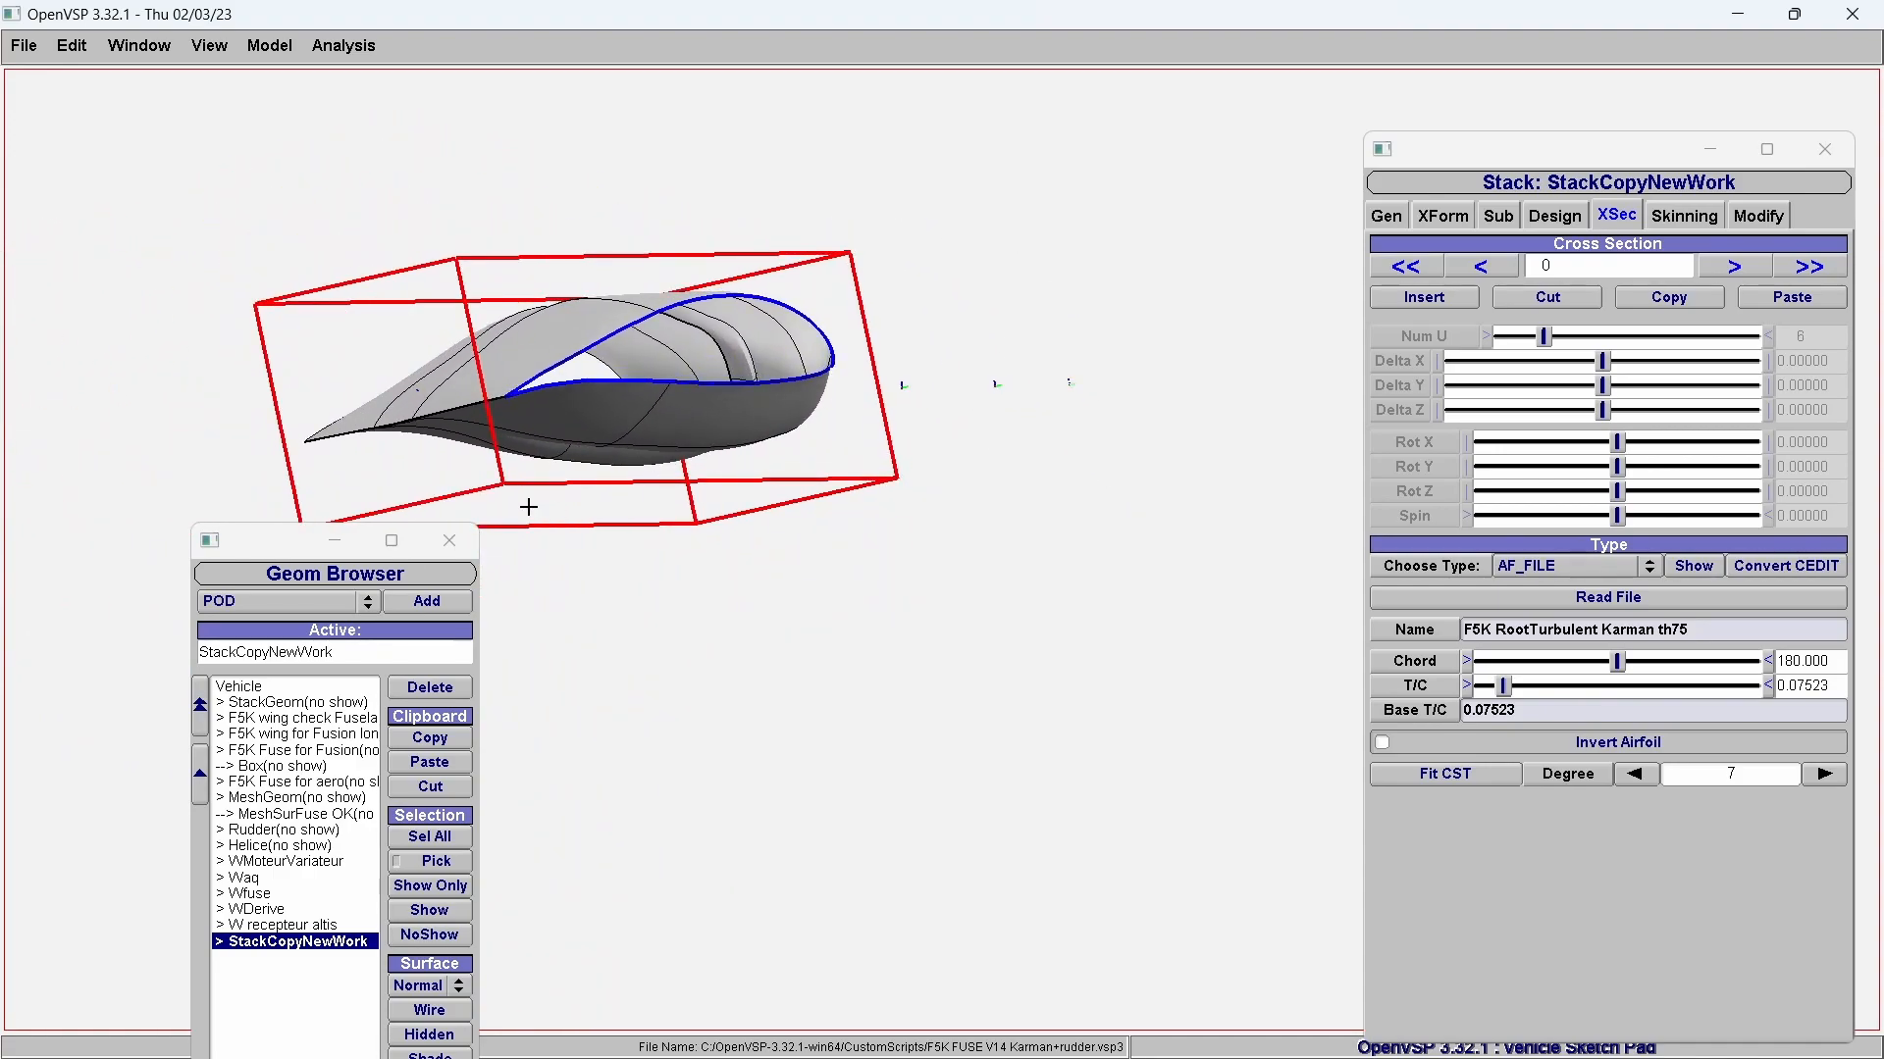
# Examine cross section 1 of the StackCopyNewWork fairing from several angles and open its curve for editing.
pyautogui.click(1736, 266)
pyautogui.moveTo(859, 370); pyautogui.dragTo(1076, 463, button='right')
pyautogui.moveTo(859, 495); pyautogui.dragTo(1162, 580)
pyautogui.moveTo(1135, 571); pyautogui.dragTo(1001, 485, button='right')
pyautogui.moveTo(1001, 485); pyautogui.dragTo(1133, 352)
pyautogui.moveTo(585, 437); pyautogui.dragTo(733, 354)
pyautogui.moveTo(733, 354); pyautogui.dragTo(577, 365, button='right')
pyautogui.moveTo(562, 377); pyautogui.dragTo(589, 354)
pyautogui.moveTo(588, 354); pyautogui.dragTo(601, 425, button='right')
pyautogui.moveTo(297, 543); pyautogui.dragTo(176, 505)
pyautogui.moveTo(600, 435); pyautogui.dragTo(577, 463, button='right')
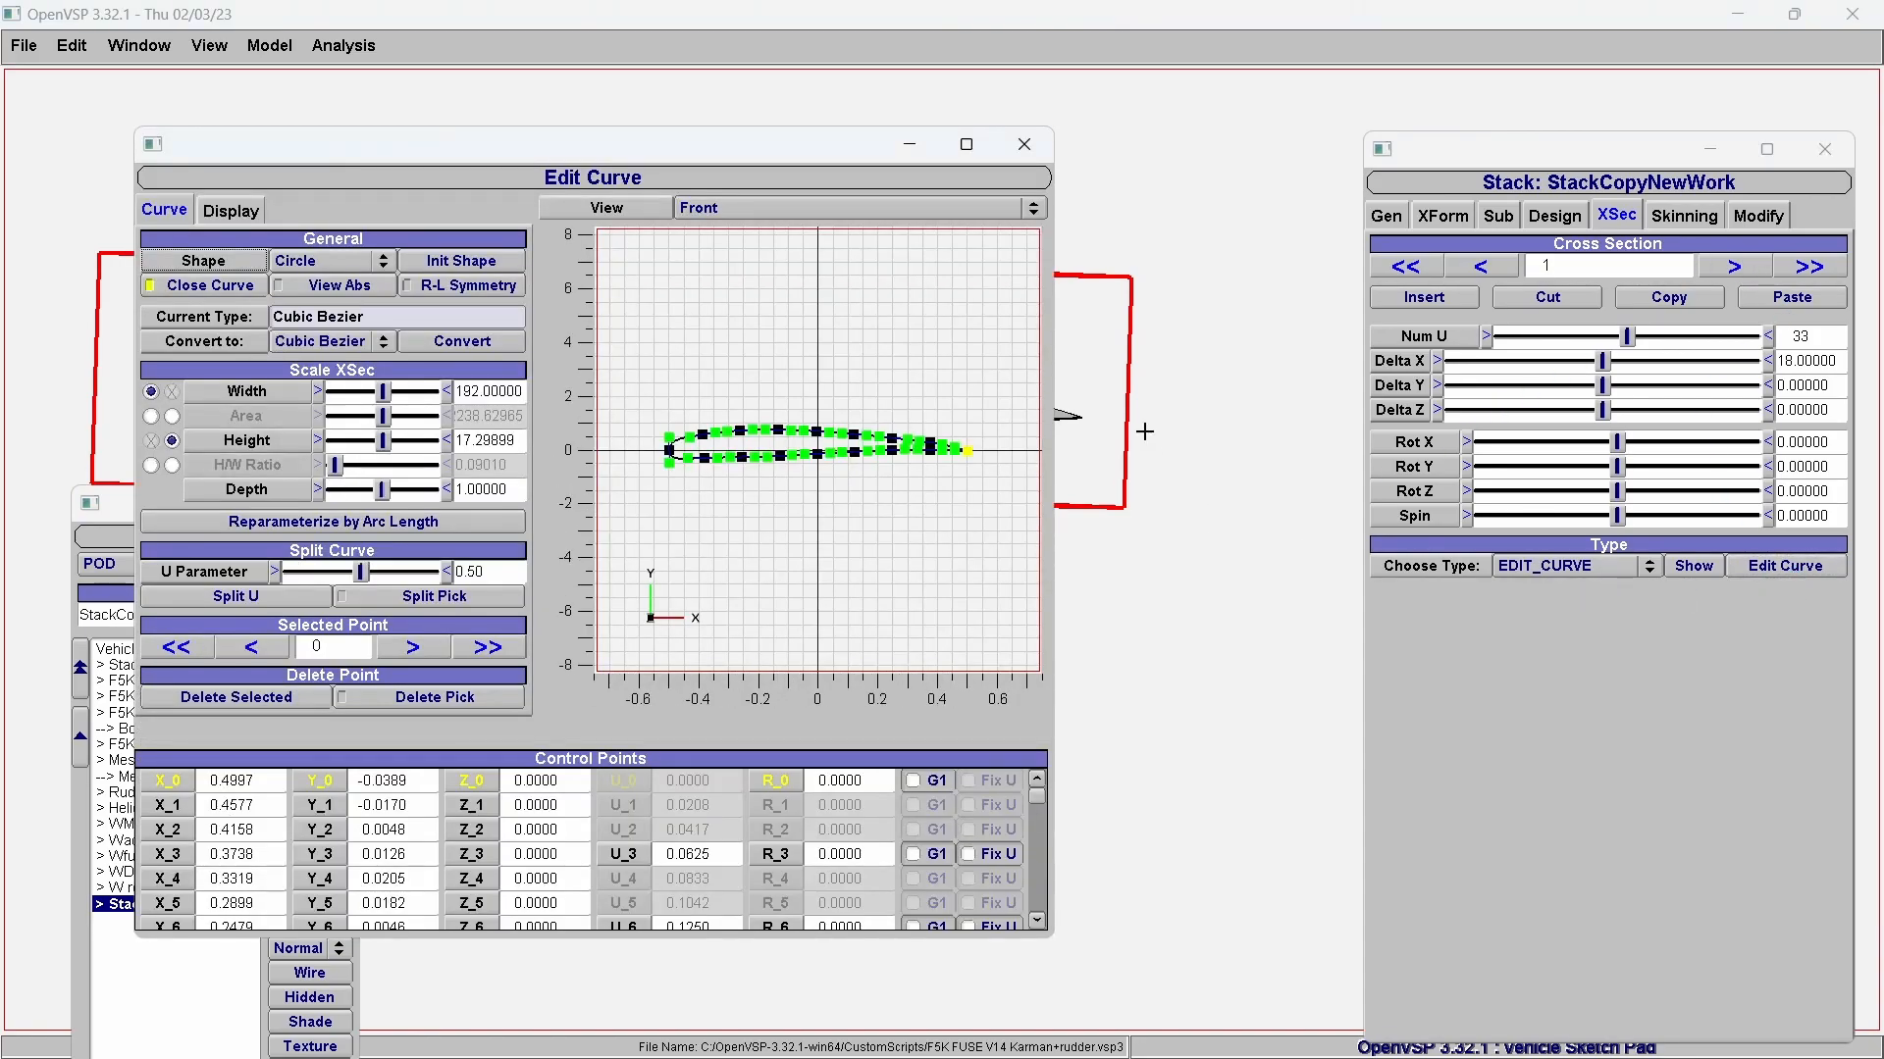
# Try heights of 22 and 19 for the curve of StackCopyNewWork's cross section 1.
pyautogui.moveTo(789, 160); pyautogui.dragTo(1544, 252)
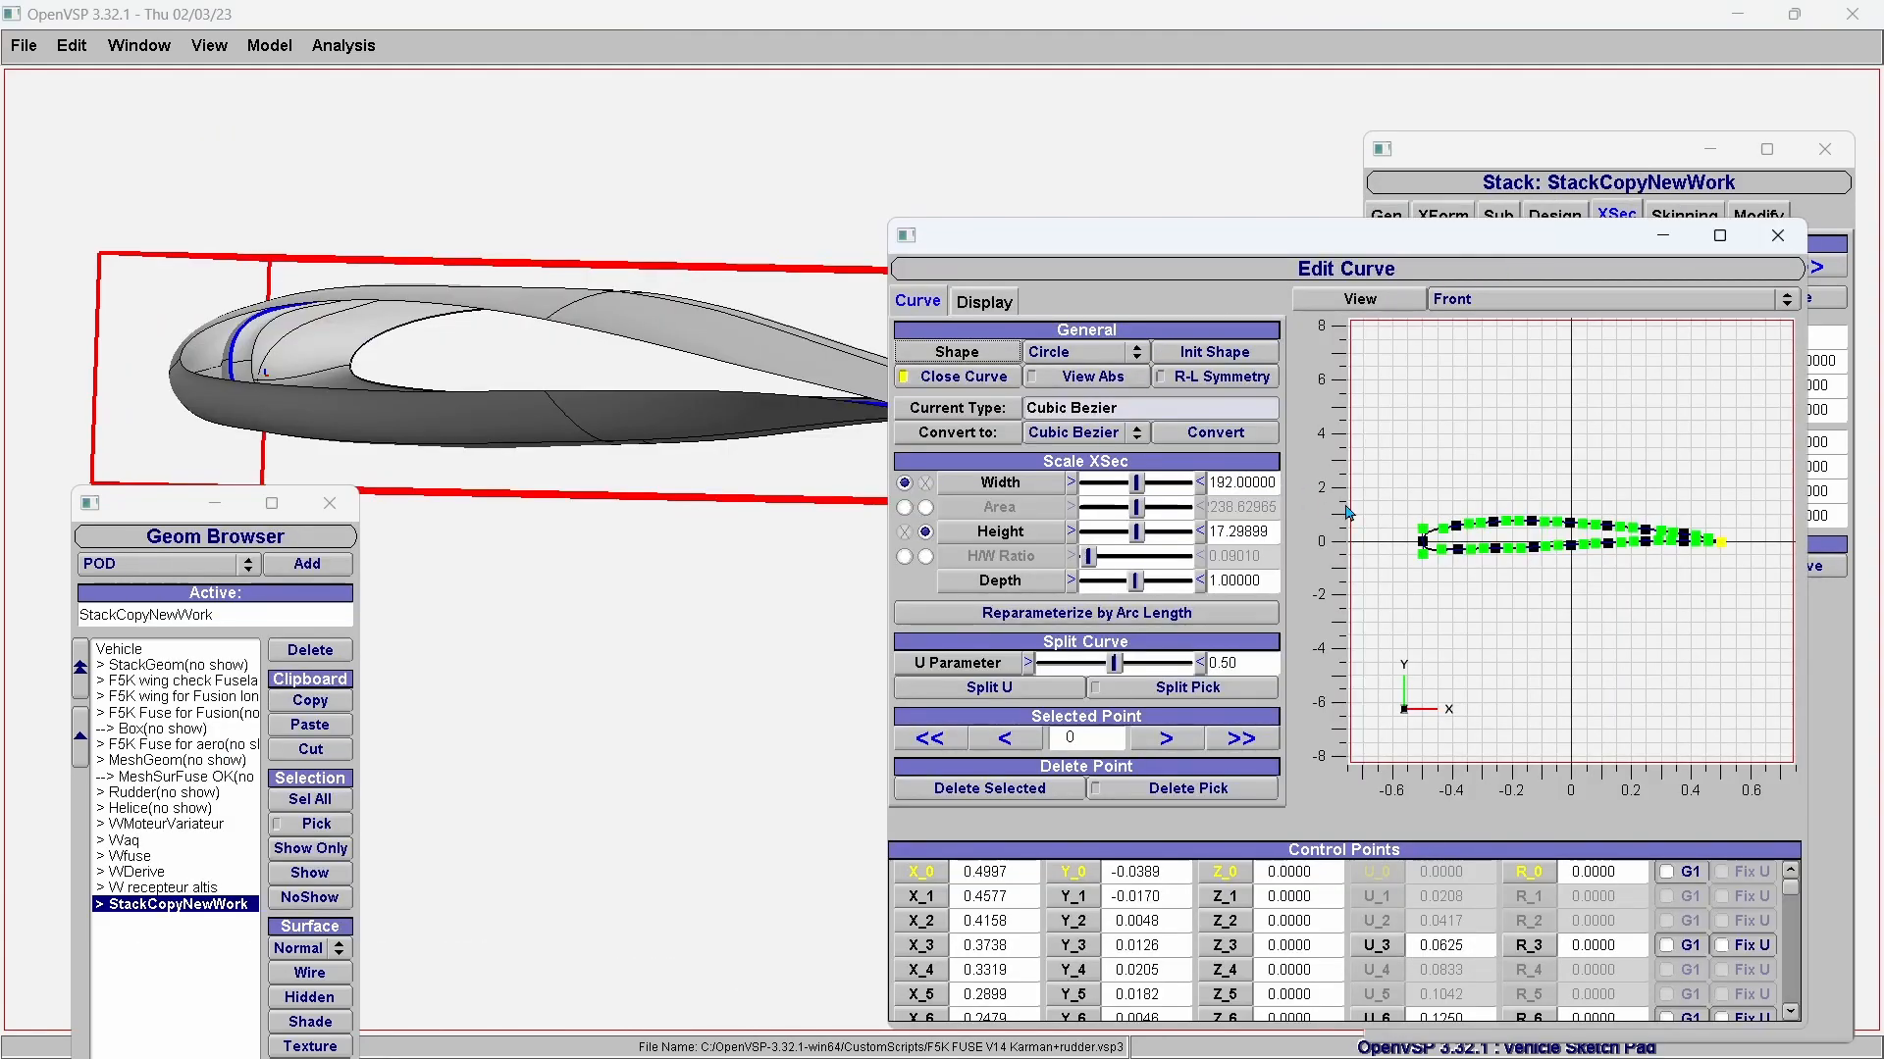
pyautogui.moveTo(1277, 532); pyautogui.dragTo(1192, 531)
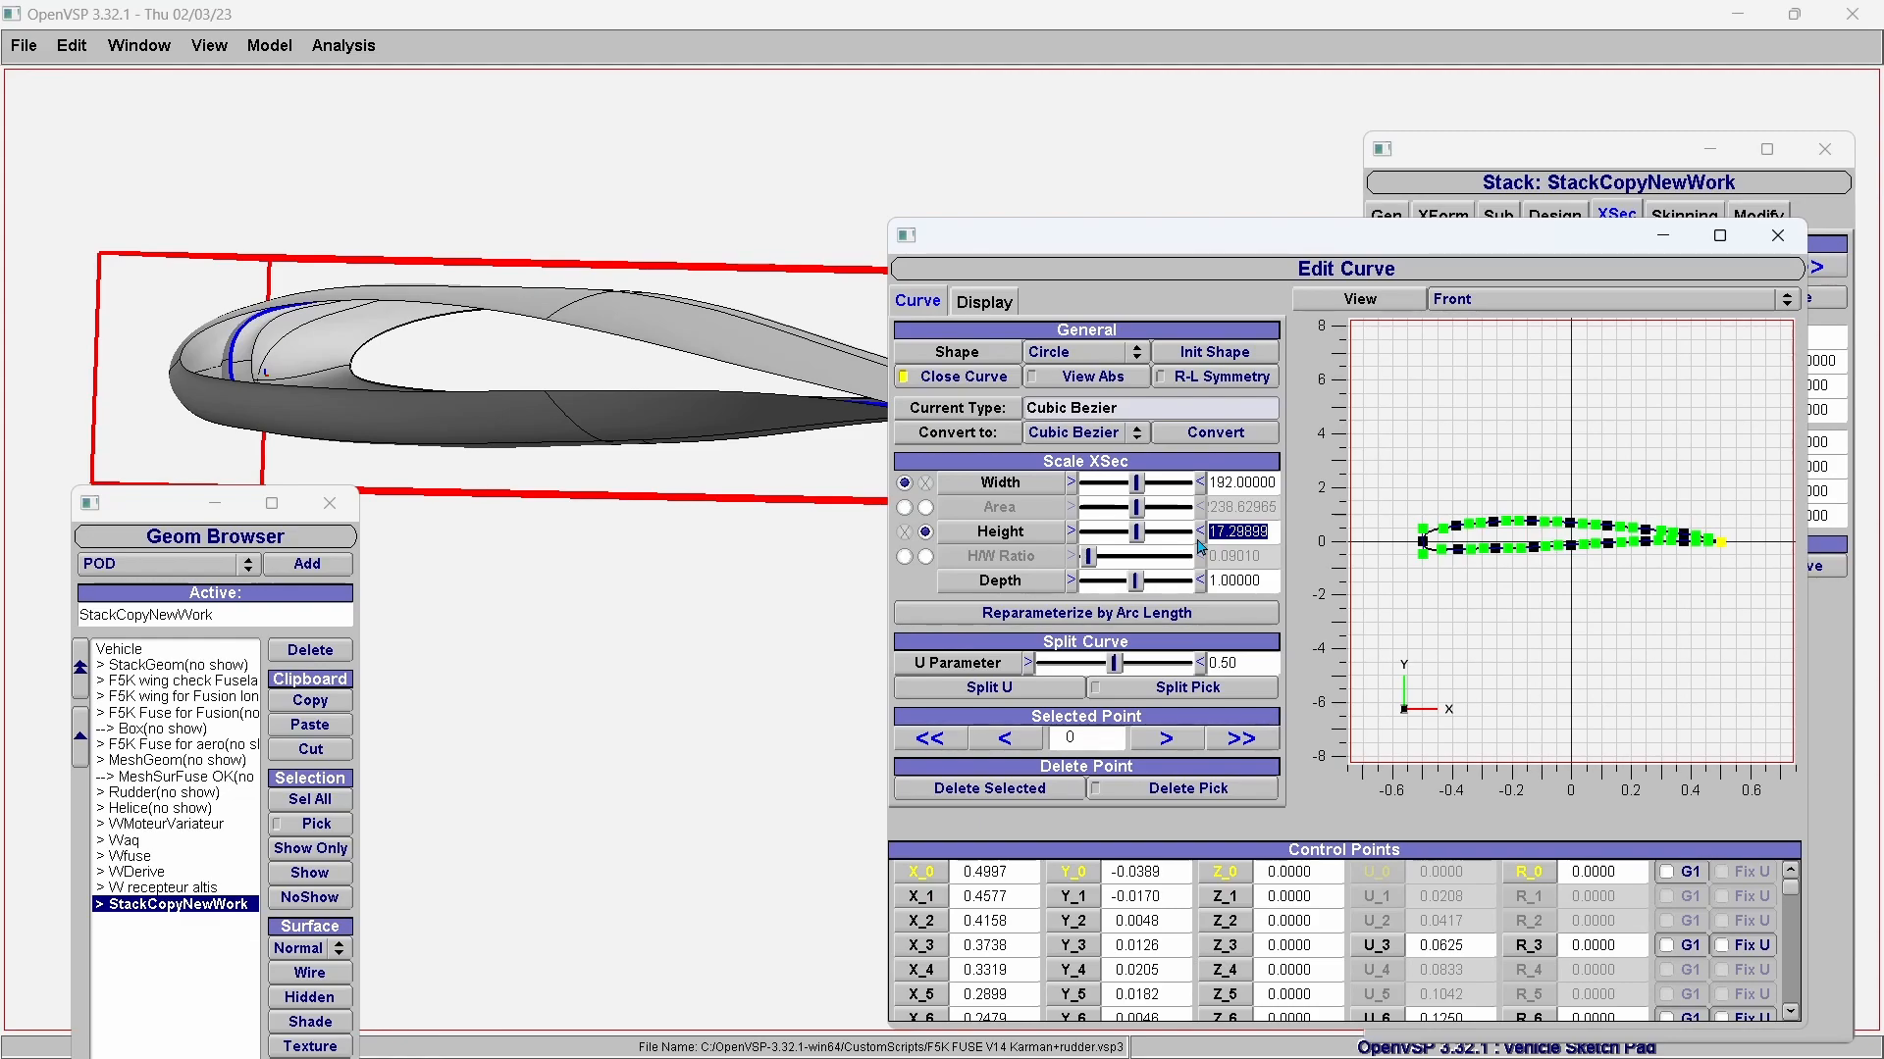
pyautogui.write('2')
pyautogui.moveTo(1258, 241); pyautogui.dragTo(1355, 299)
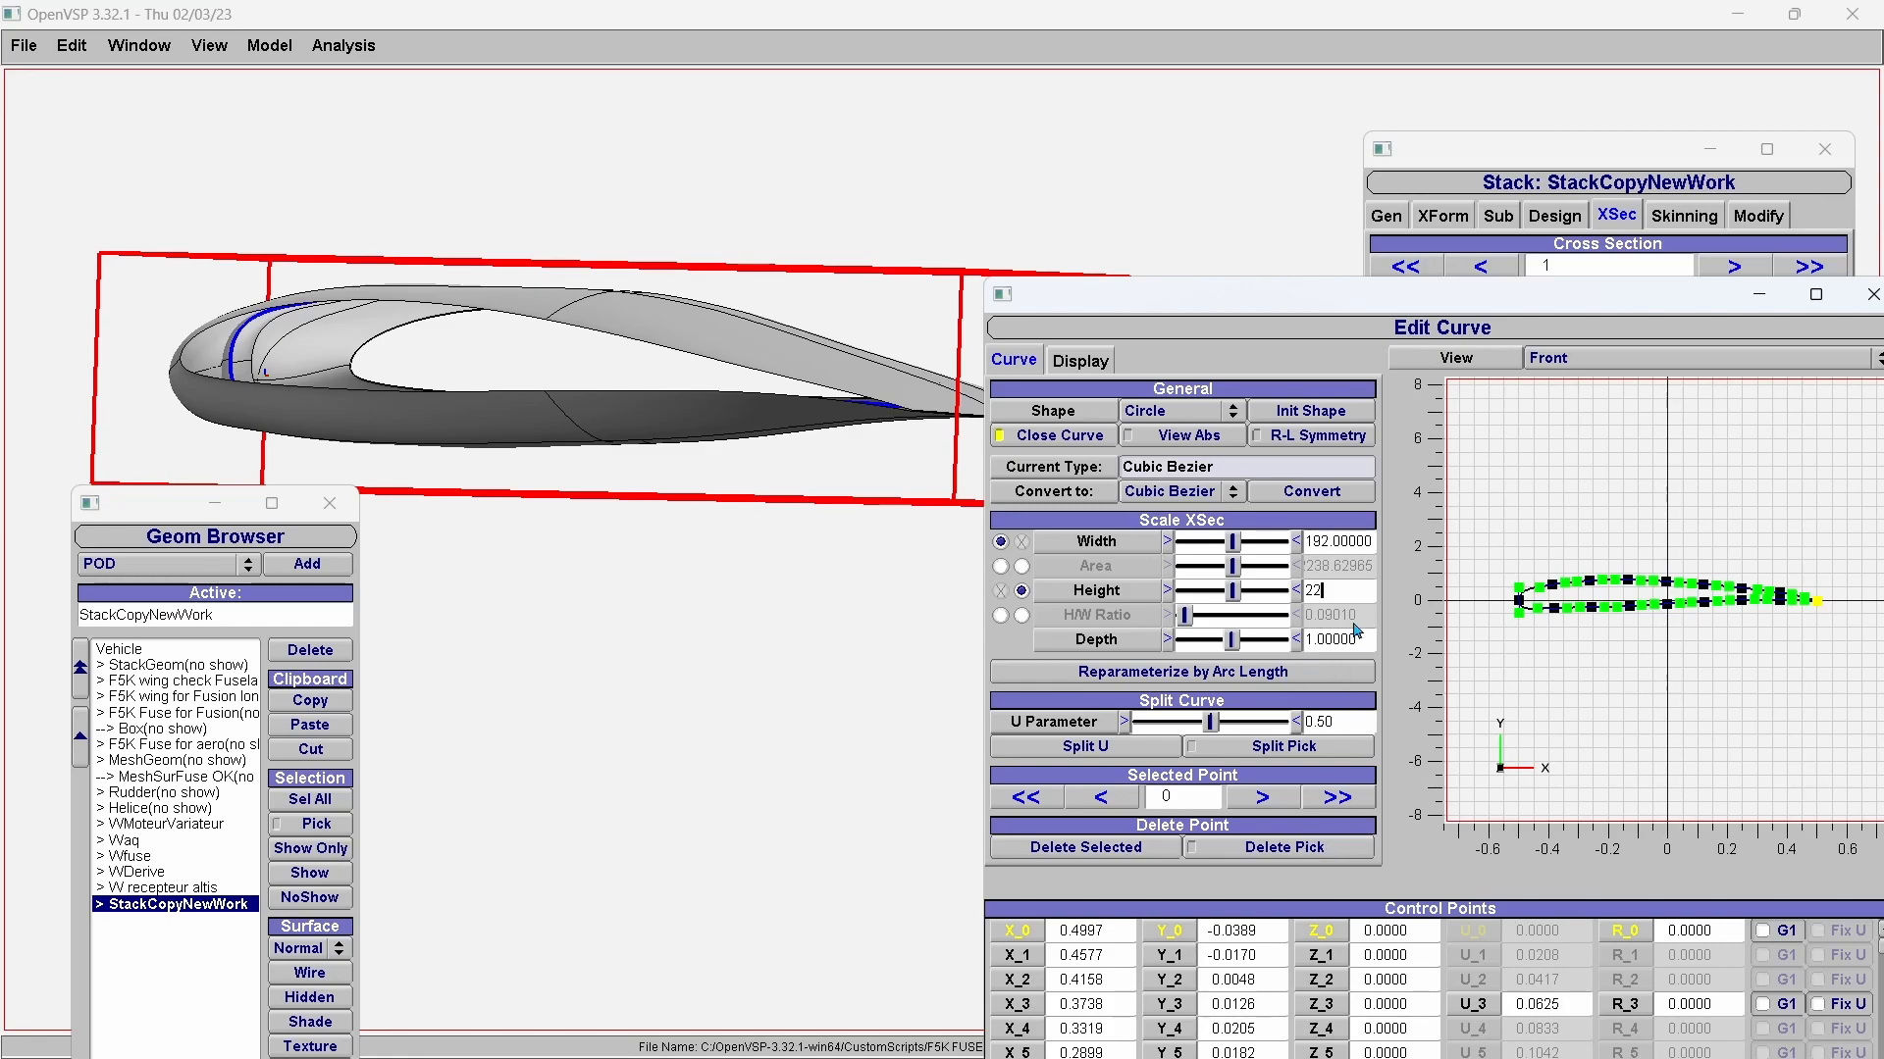
pyautogui.press('Return')
pyautogui.moveTo(1371, 591); pyautogui.dragTo(1280, 583)
pyautogui.write('19')
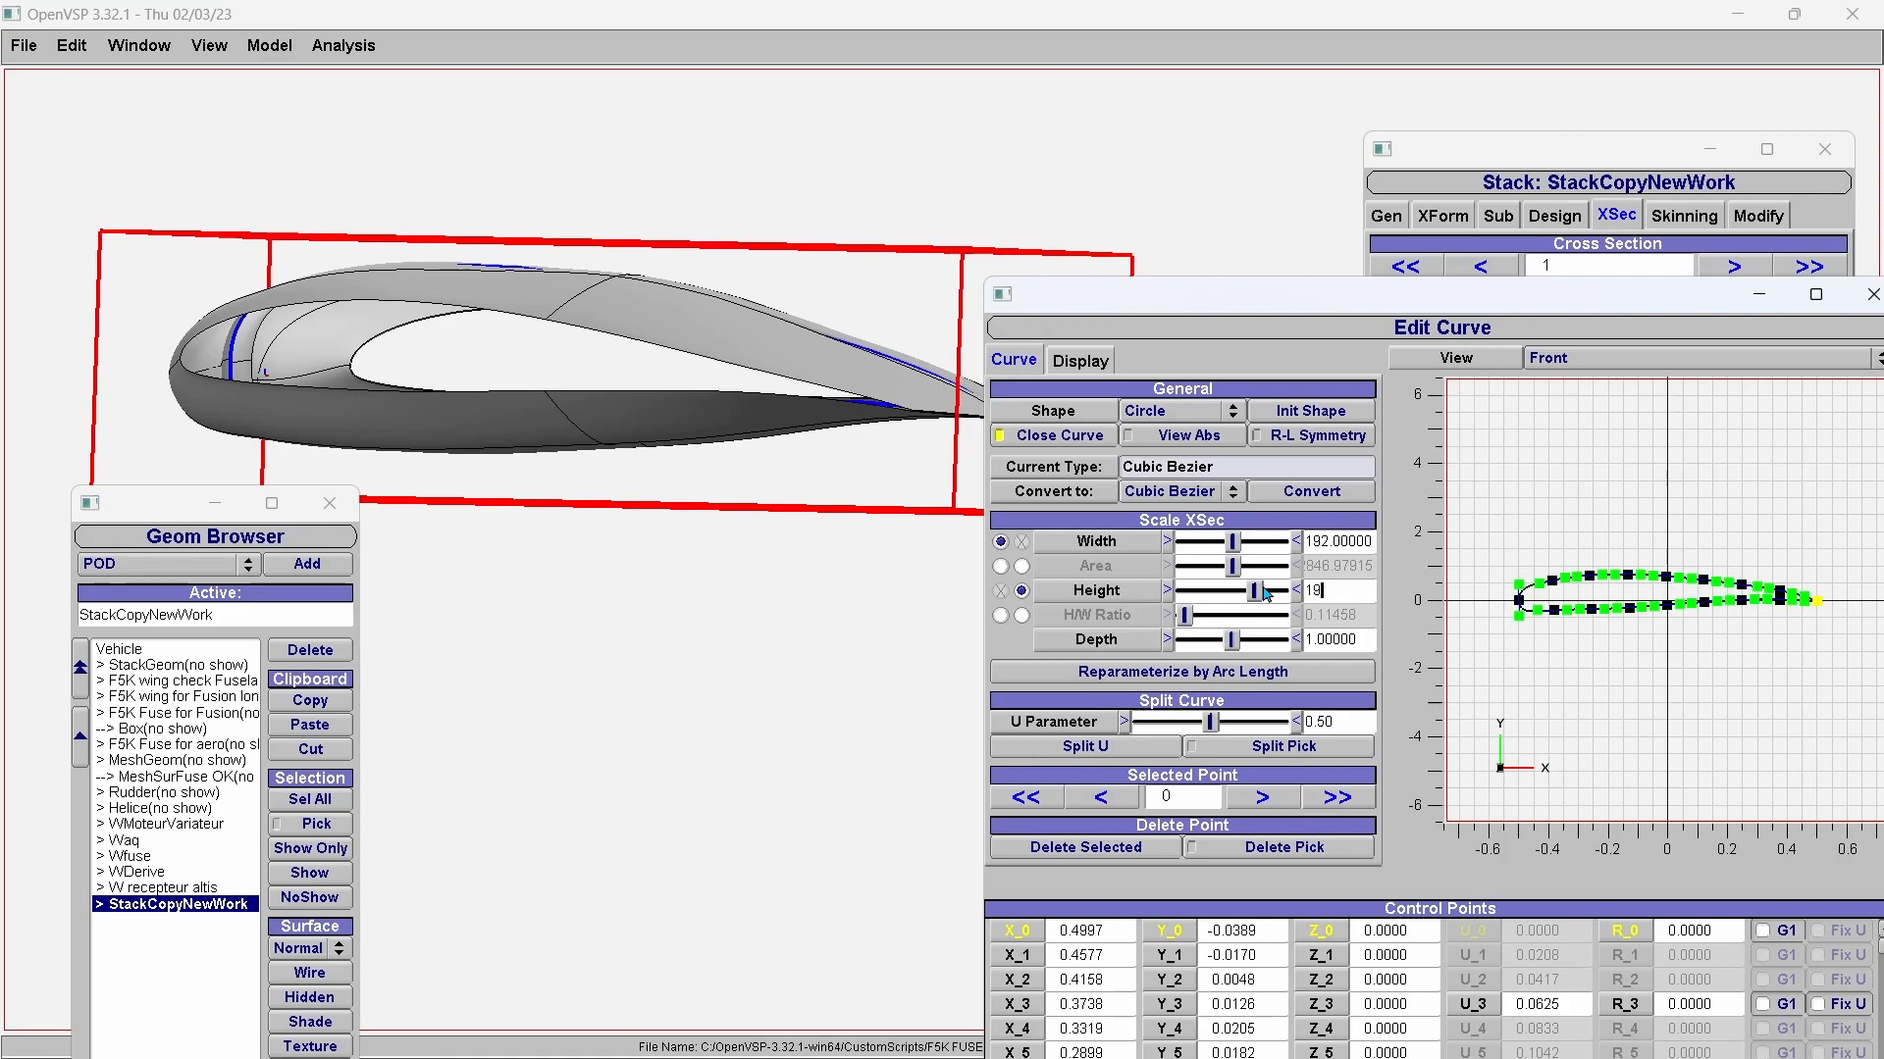
pyautogui.press('Return')
# Set the height of cross section 1's curve back to 22.
pyautogui.moveTo(1370, 590); pyautogui.dragTo(1289, 589)
pyautogui.write('22')
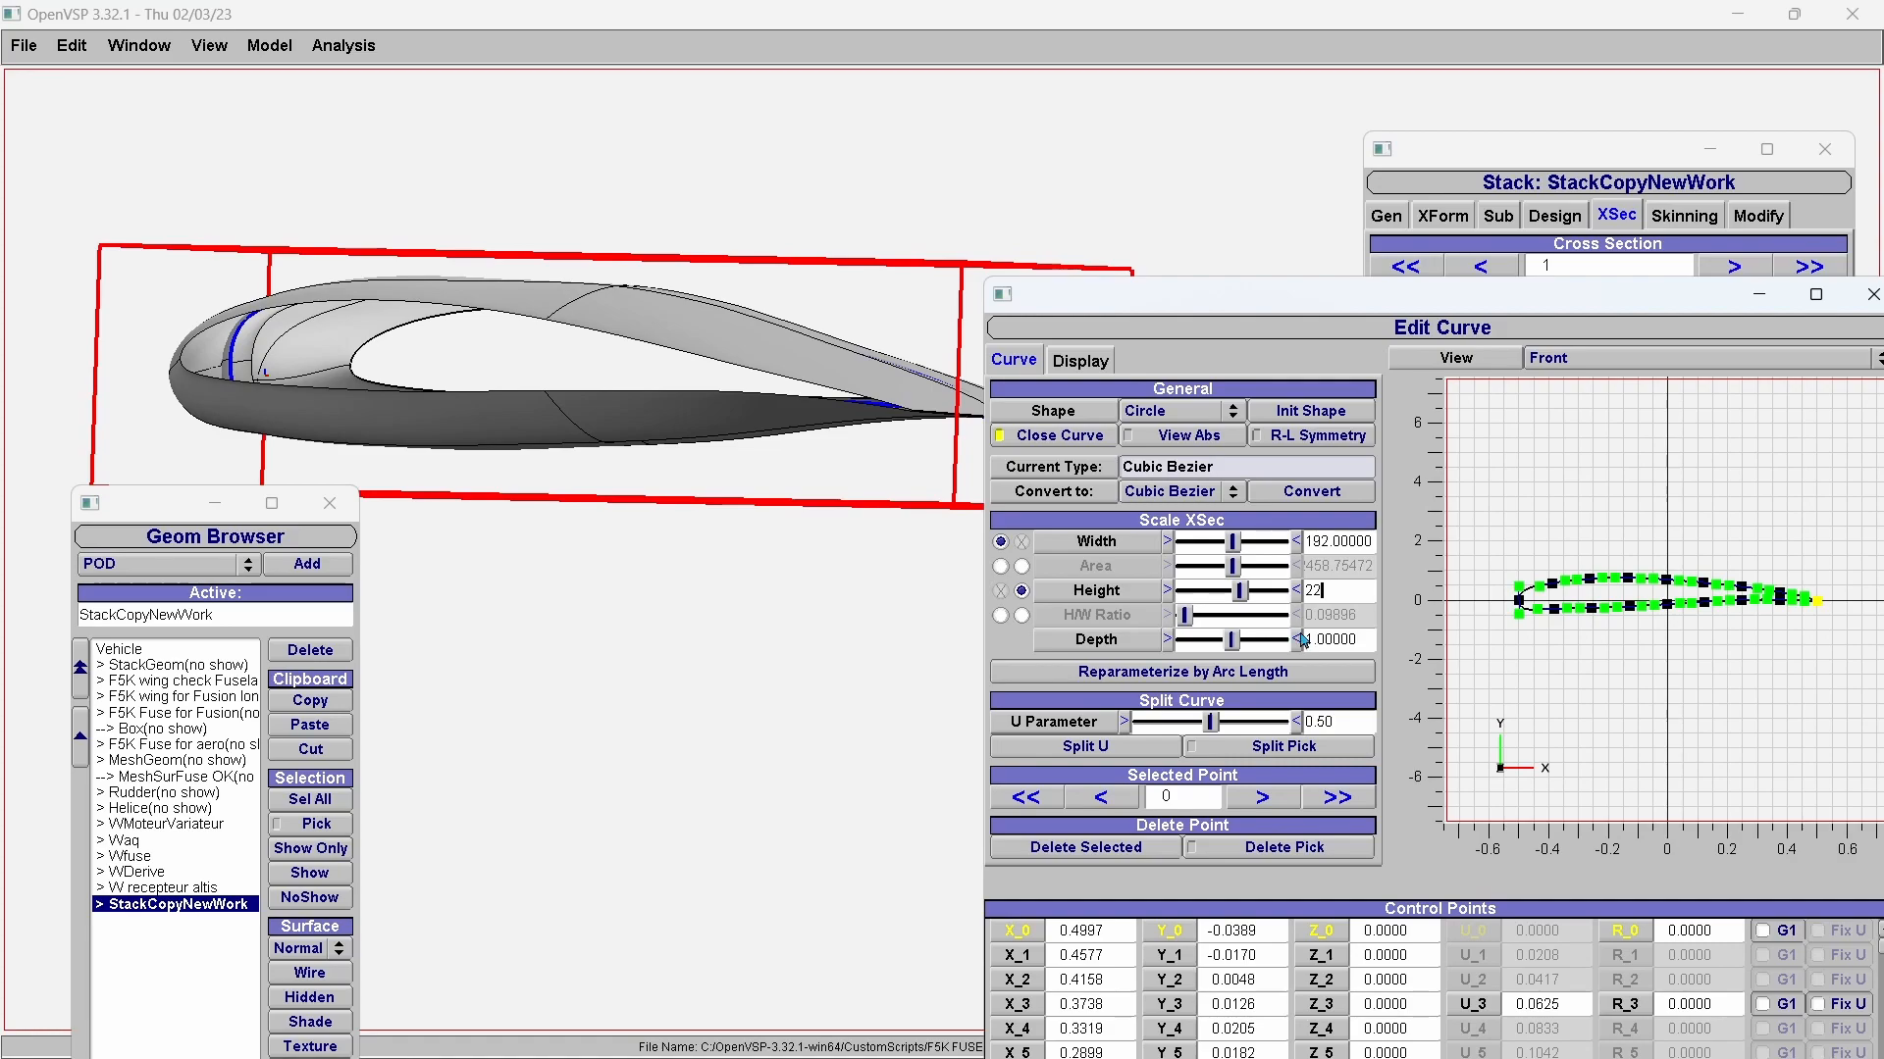
pyautogui.press('Return')
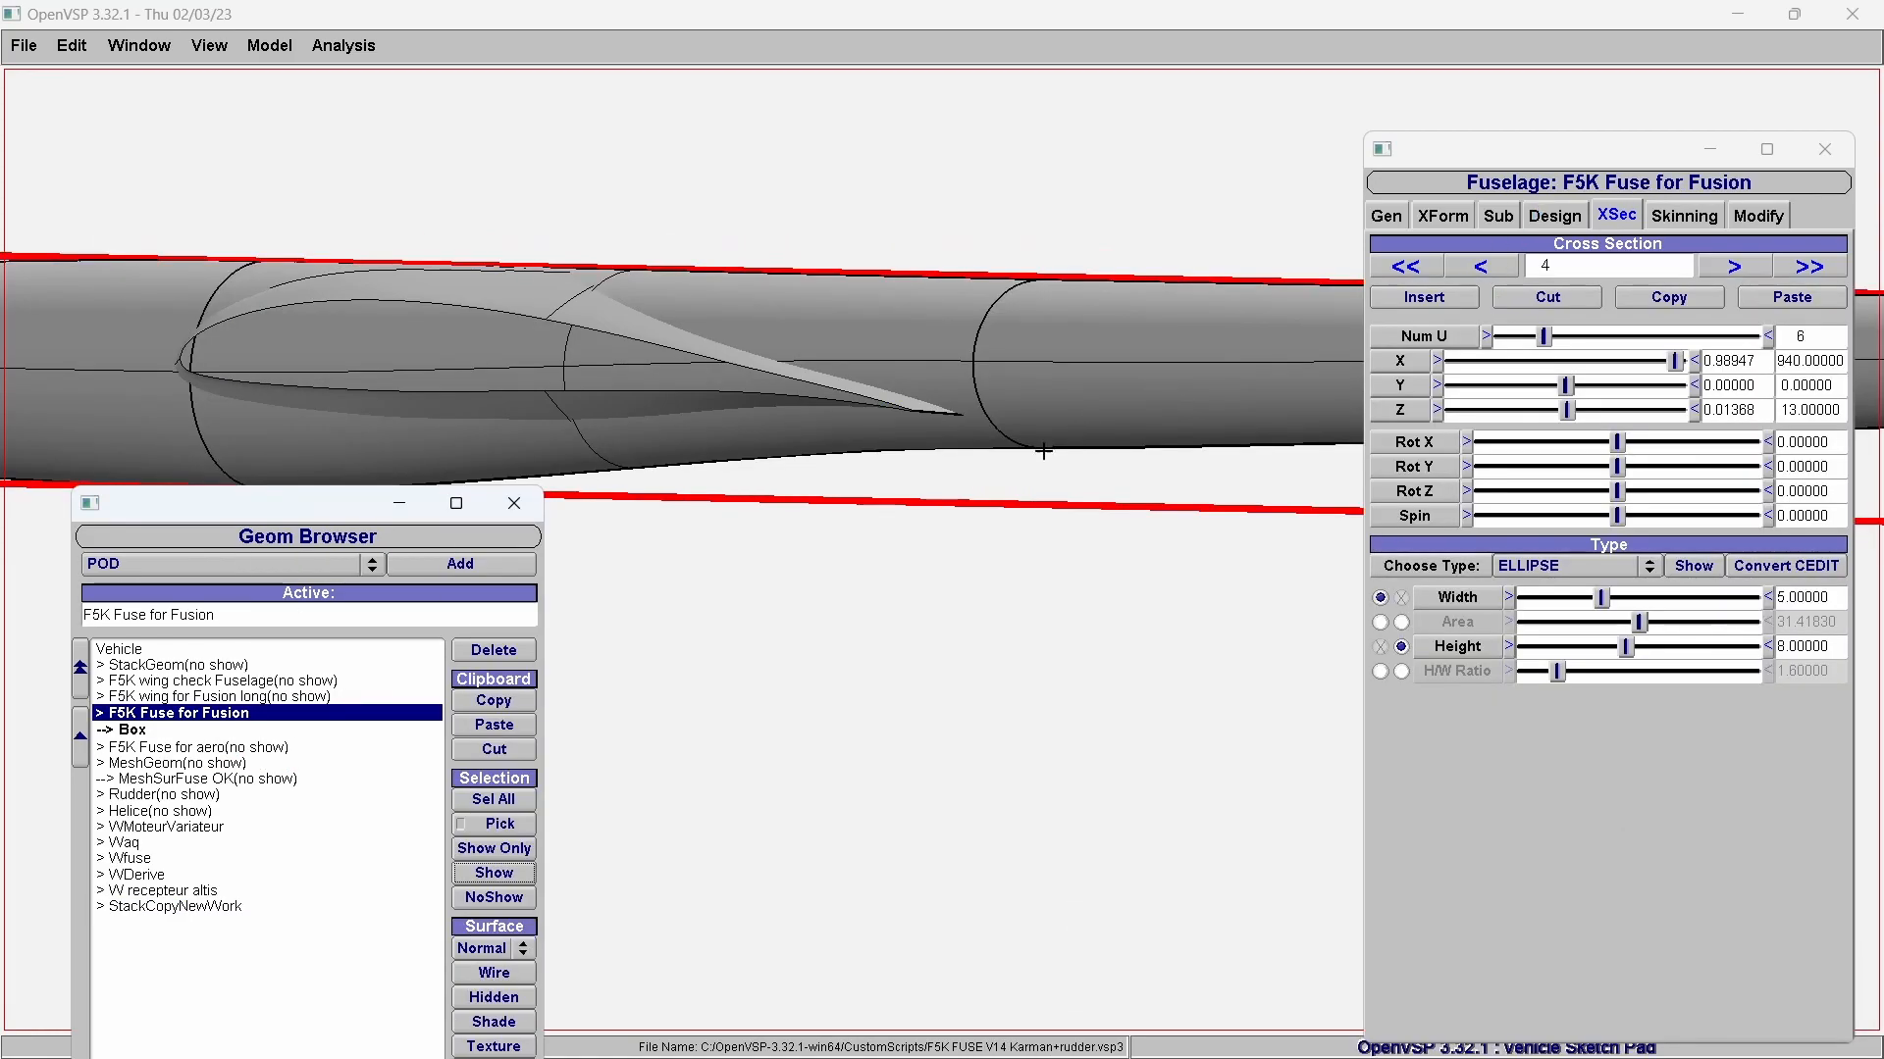
# Inspect how the thickened wing root fairing blends into the fuselage, viewing it from above and along the trailing edge.
pyautogui.moveTo(1042, 453); pyautogui.dragTo(980, 333)
pyautogui.moveTo(314, 206); pyautogui.dragTo(373, 234)
pyautogui.moveTo(938, 449); pyautogui.dragTo(965, 419, button='right')
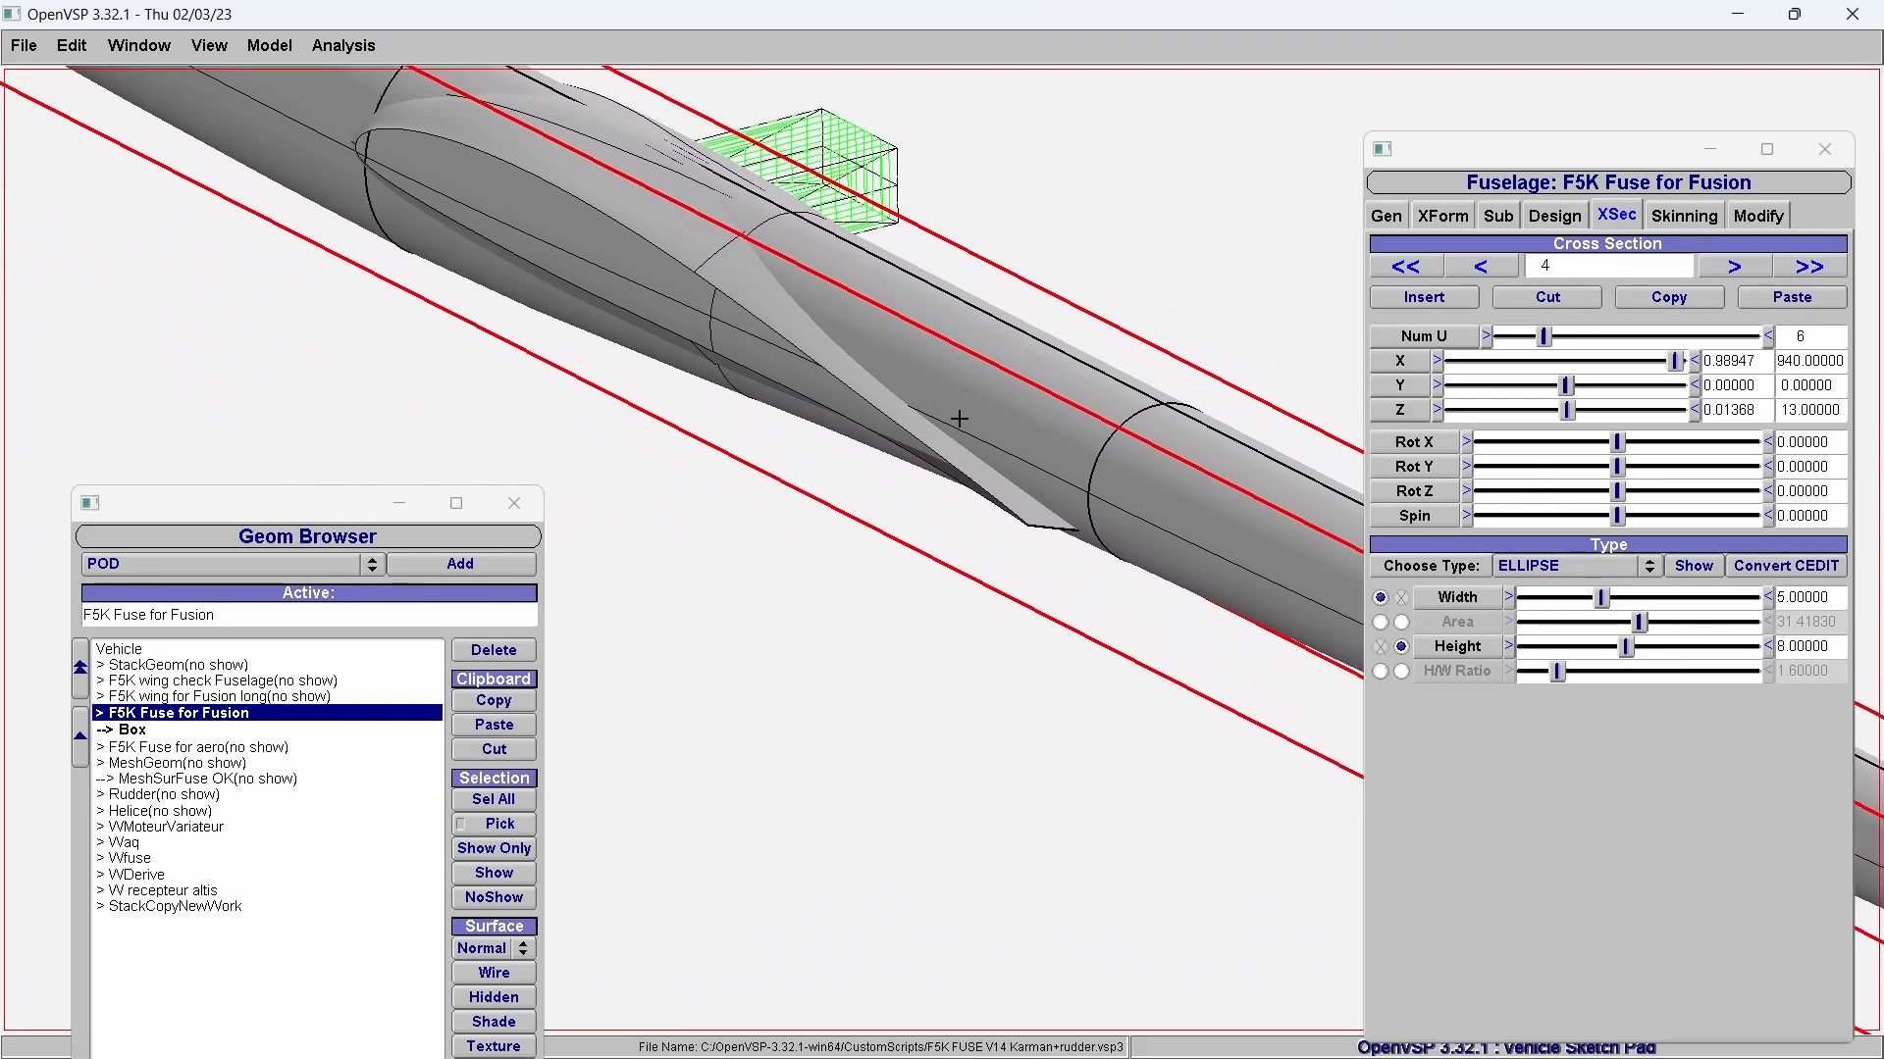
pyautogui.moveTo(243, 177); pyautogui.dragTo(189, 101)
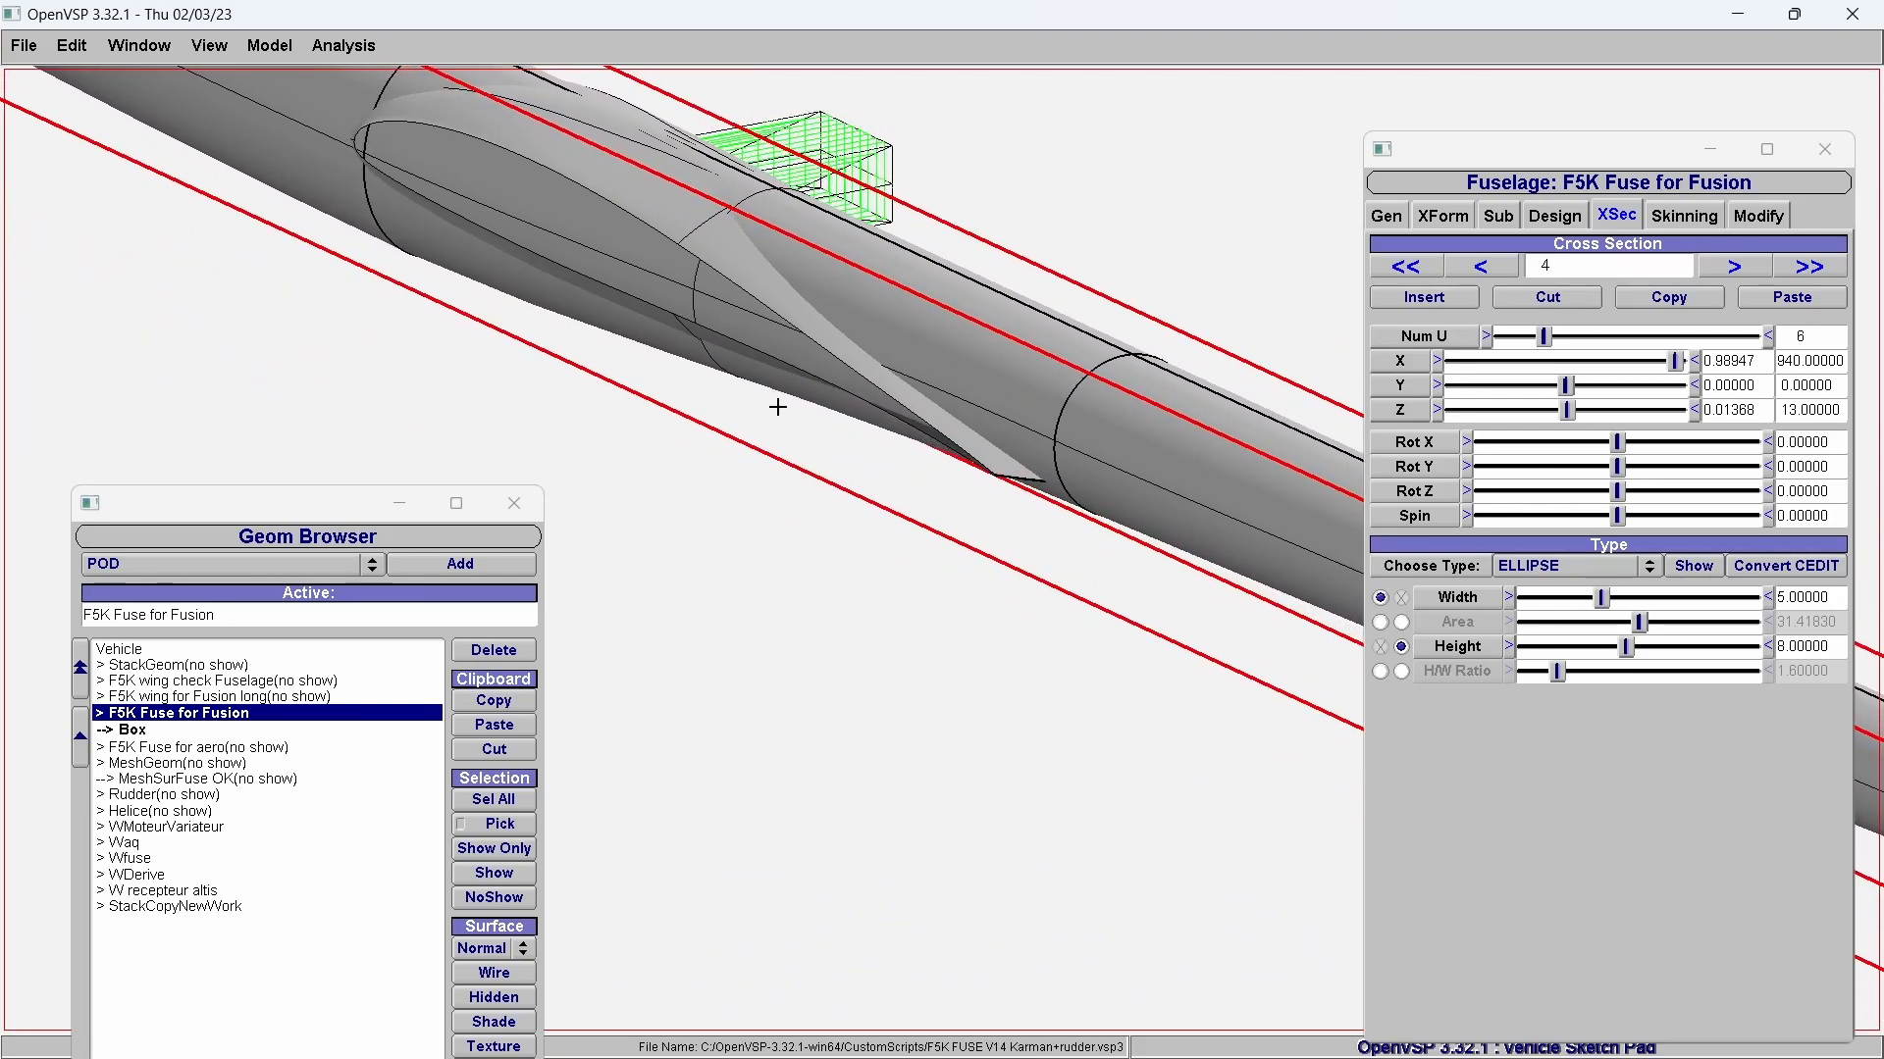
pyautogui.moveTo(769, 399); pyautogui.dragTo(827, 475)
pyautogui.moveTo(260, 134); pyautogui.dragTo(371, 210)
pyautogui.moveTo(251, 97); pyautogui.dragTo(254, 327, button='right')
pyautogui.moveTo(1022, 790); pyautogui.dragTo(1009, 508)
pyautogui.moveTo(252, 329); pyautogui.dragTo(205, 502)
pyautogui.moveTo(653, 237); pyautogui.dragTo(614, 481)
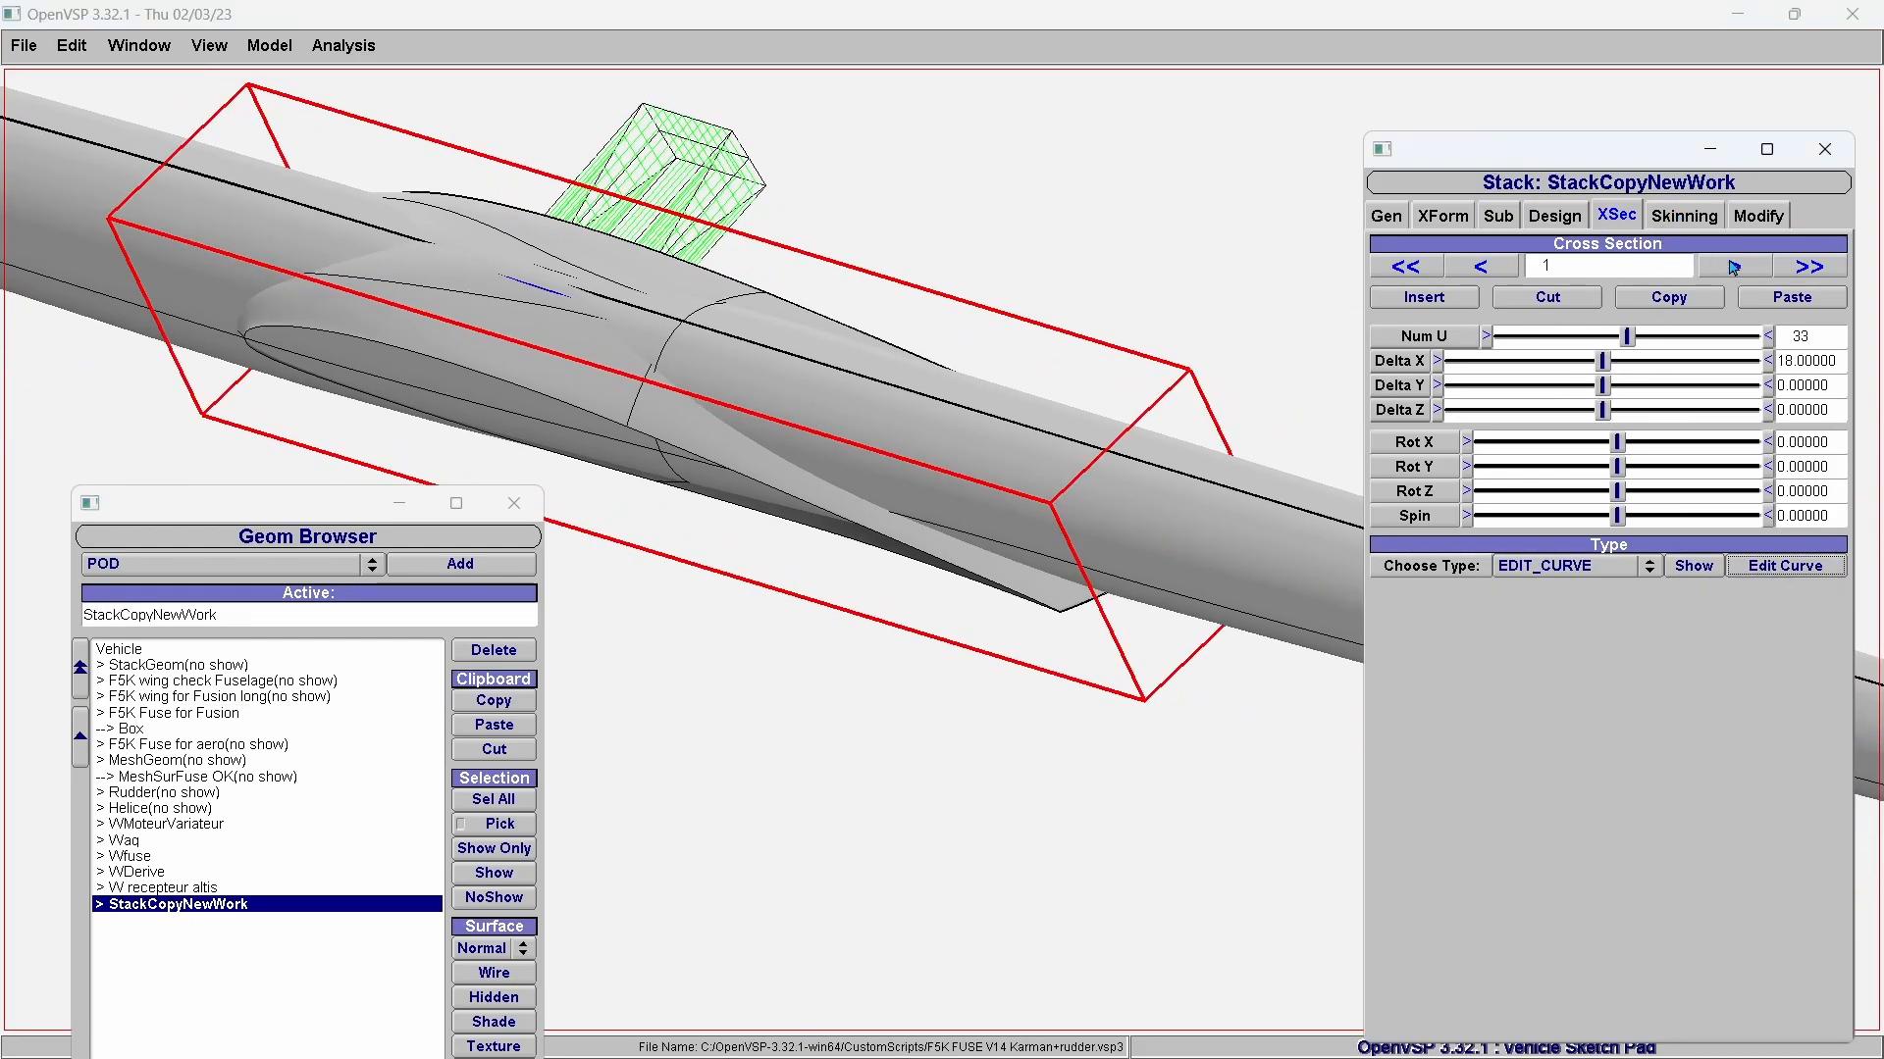
# Try a height of 19 for the curve of StackCopyNewWork's cross section 1.
pyautogui.click(1770, 567)
pyautogui.click(1338, 552)
pyautogui.click(1267, 555)
pyautogui.tripleClick(1338, 558)
pyautogui.write('19')
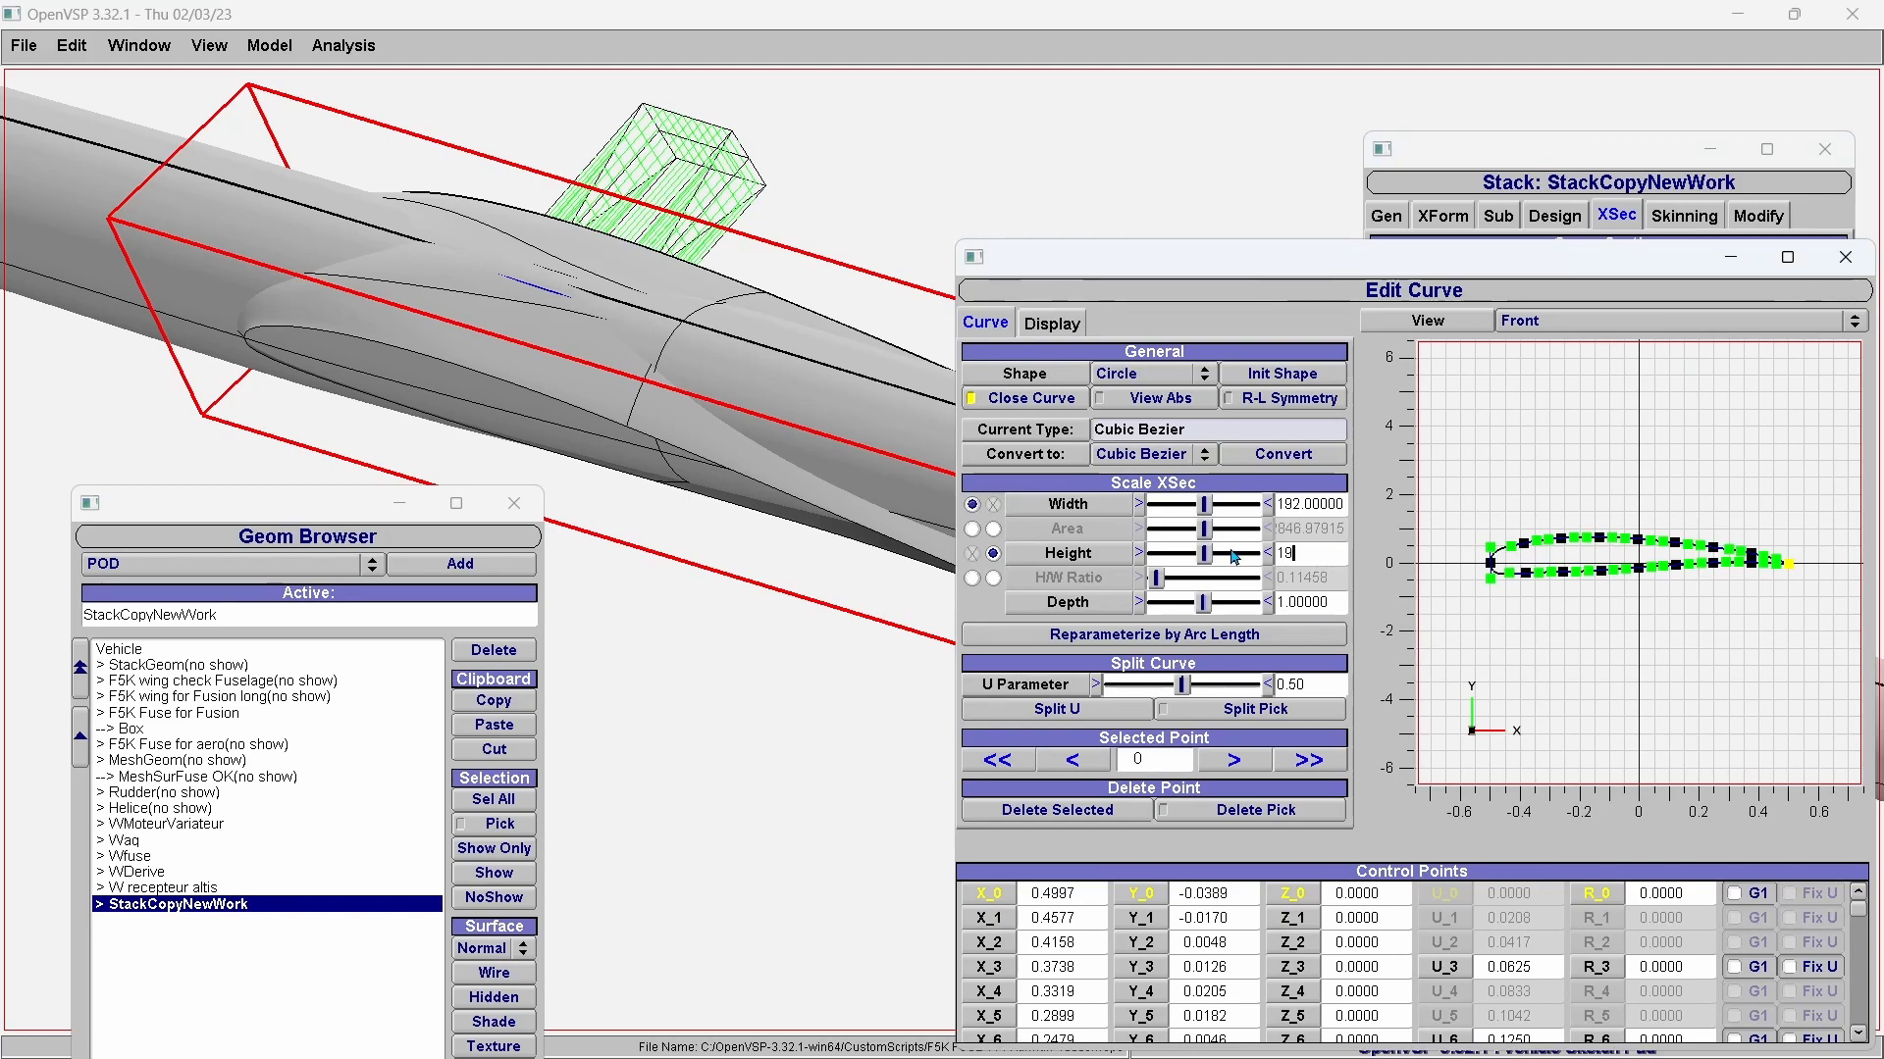
pyautogui.press('Return')
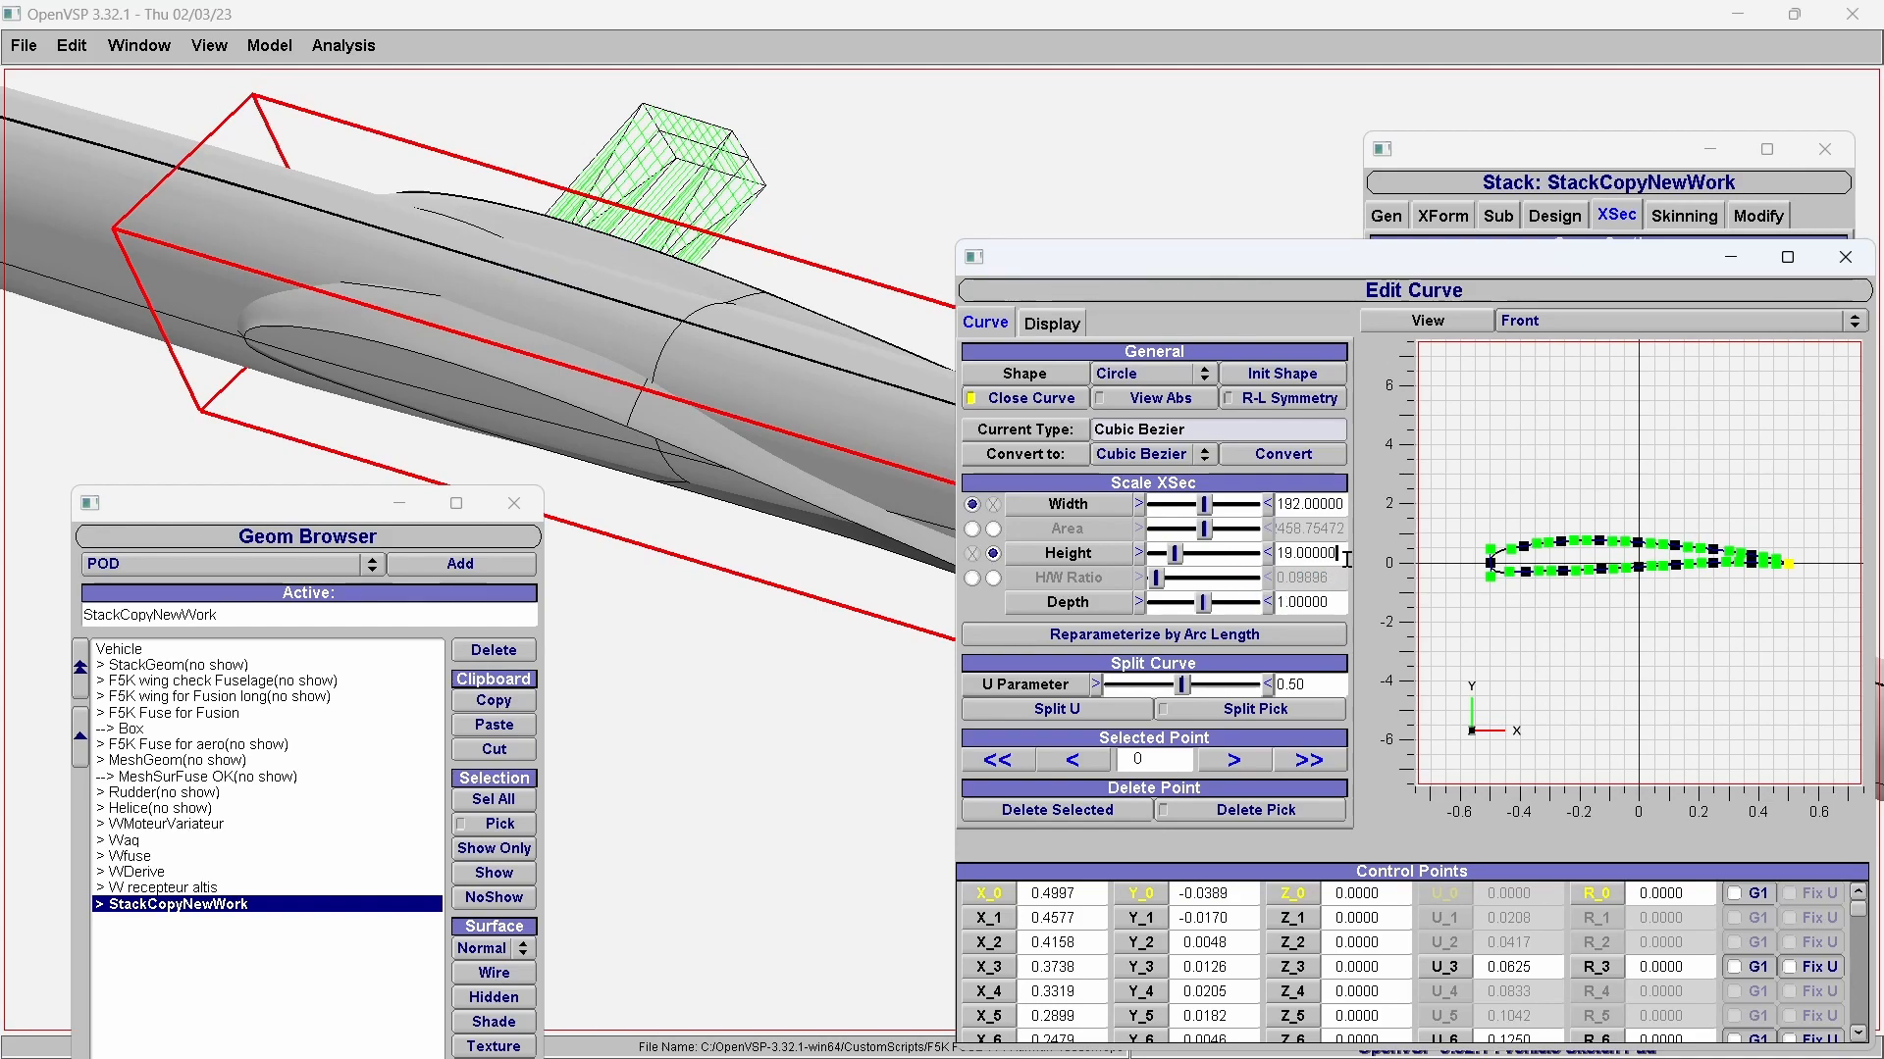
# Set the height of cross section 1's curve to 18.
pyautogui.moveTo(1345, 553); pyautogui.dragTo(1250, 550)
pyautogui.write('18')
pyautogui.press('Tab')
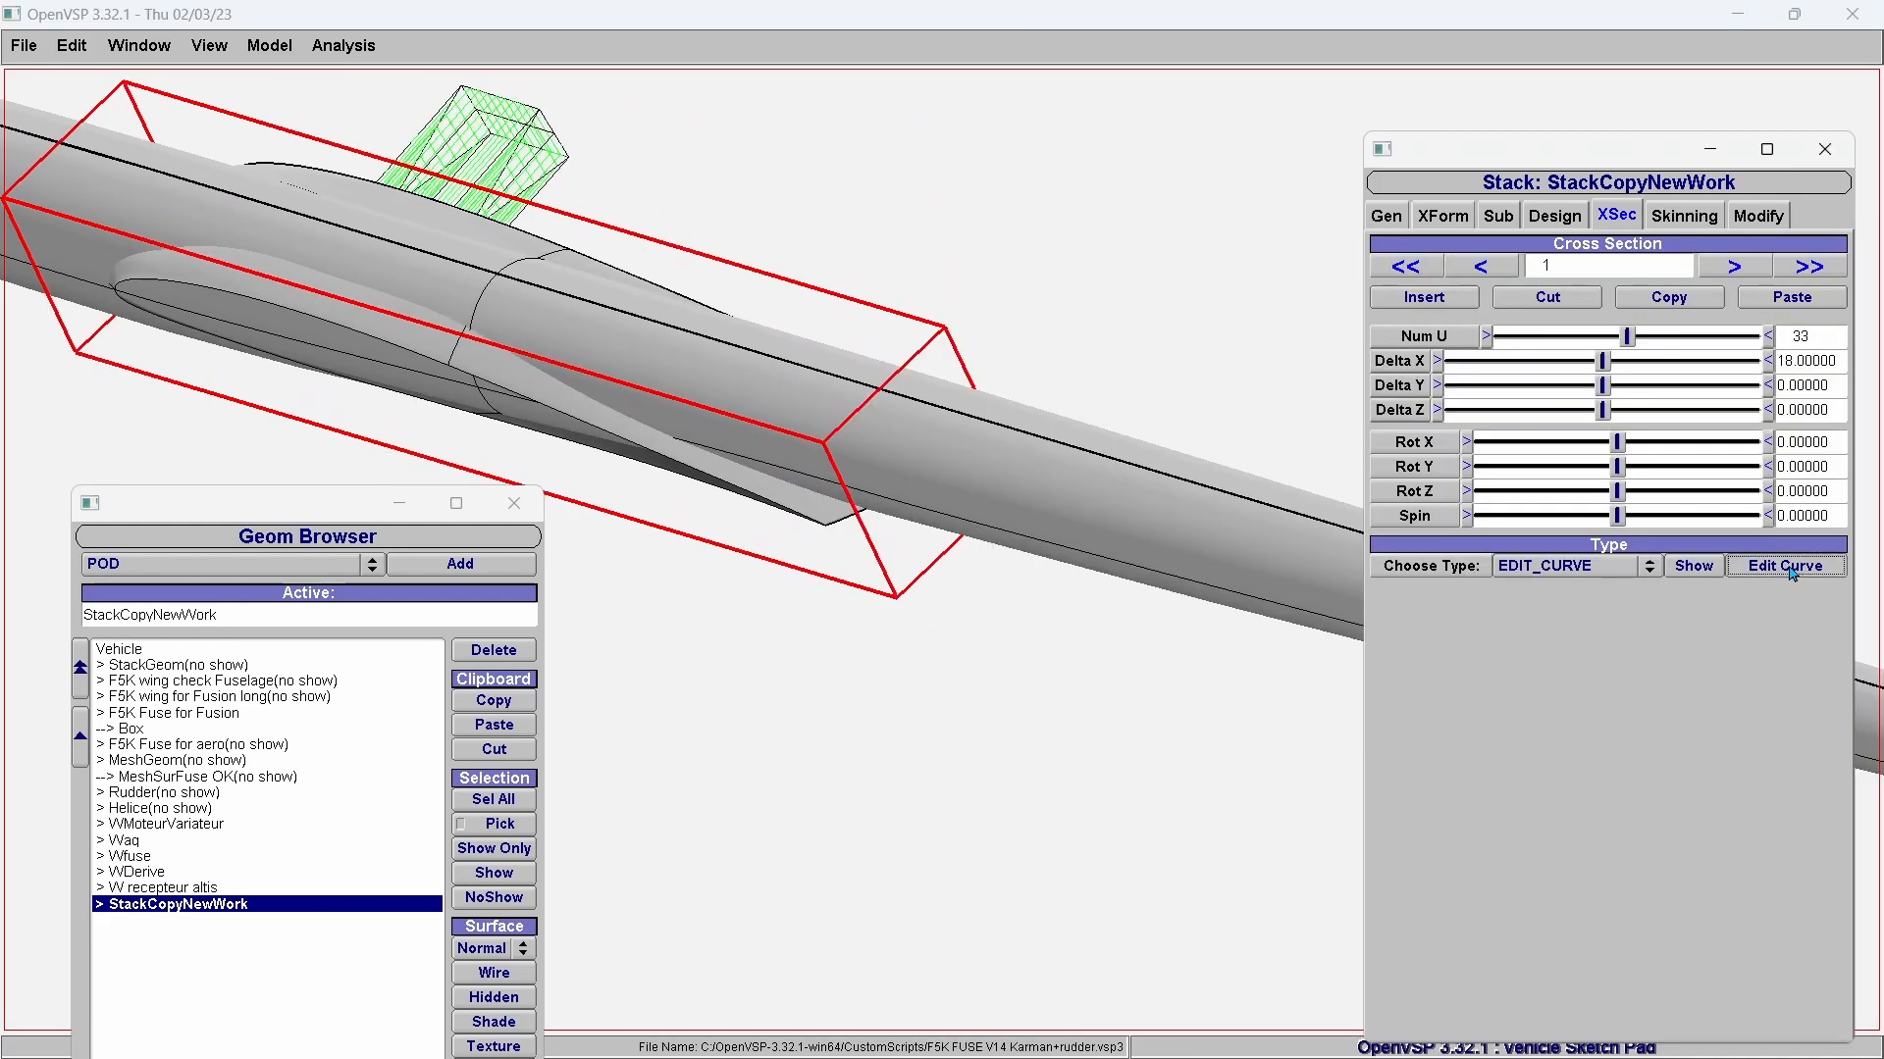
# Reopen cross section 1's curve, enlarge the curve editor and examine the airfoil's control points up close, ending with the whole profile fitted.
pyautogui.click(1805, 559)
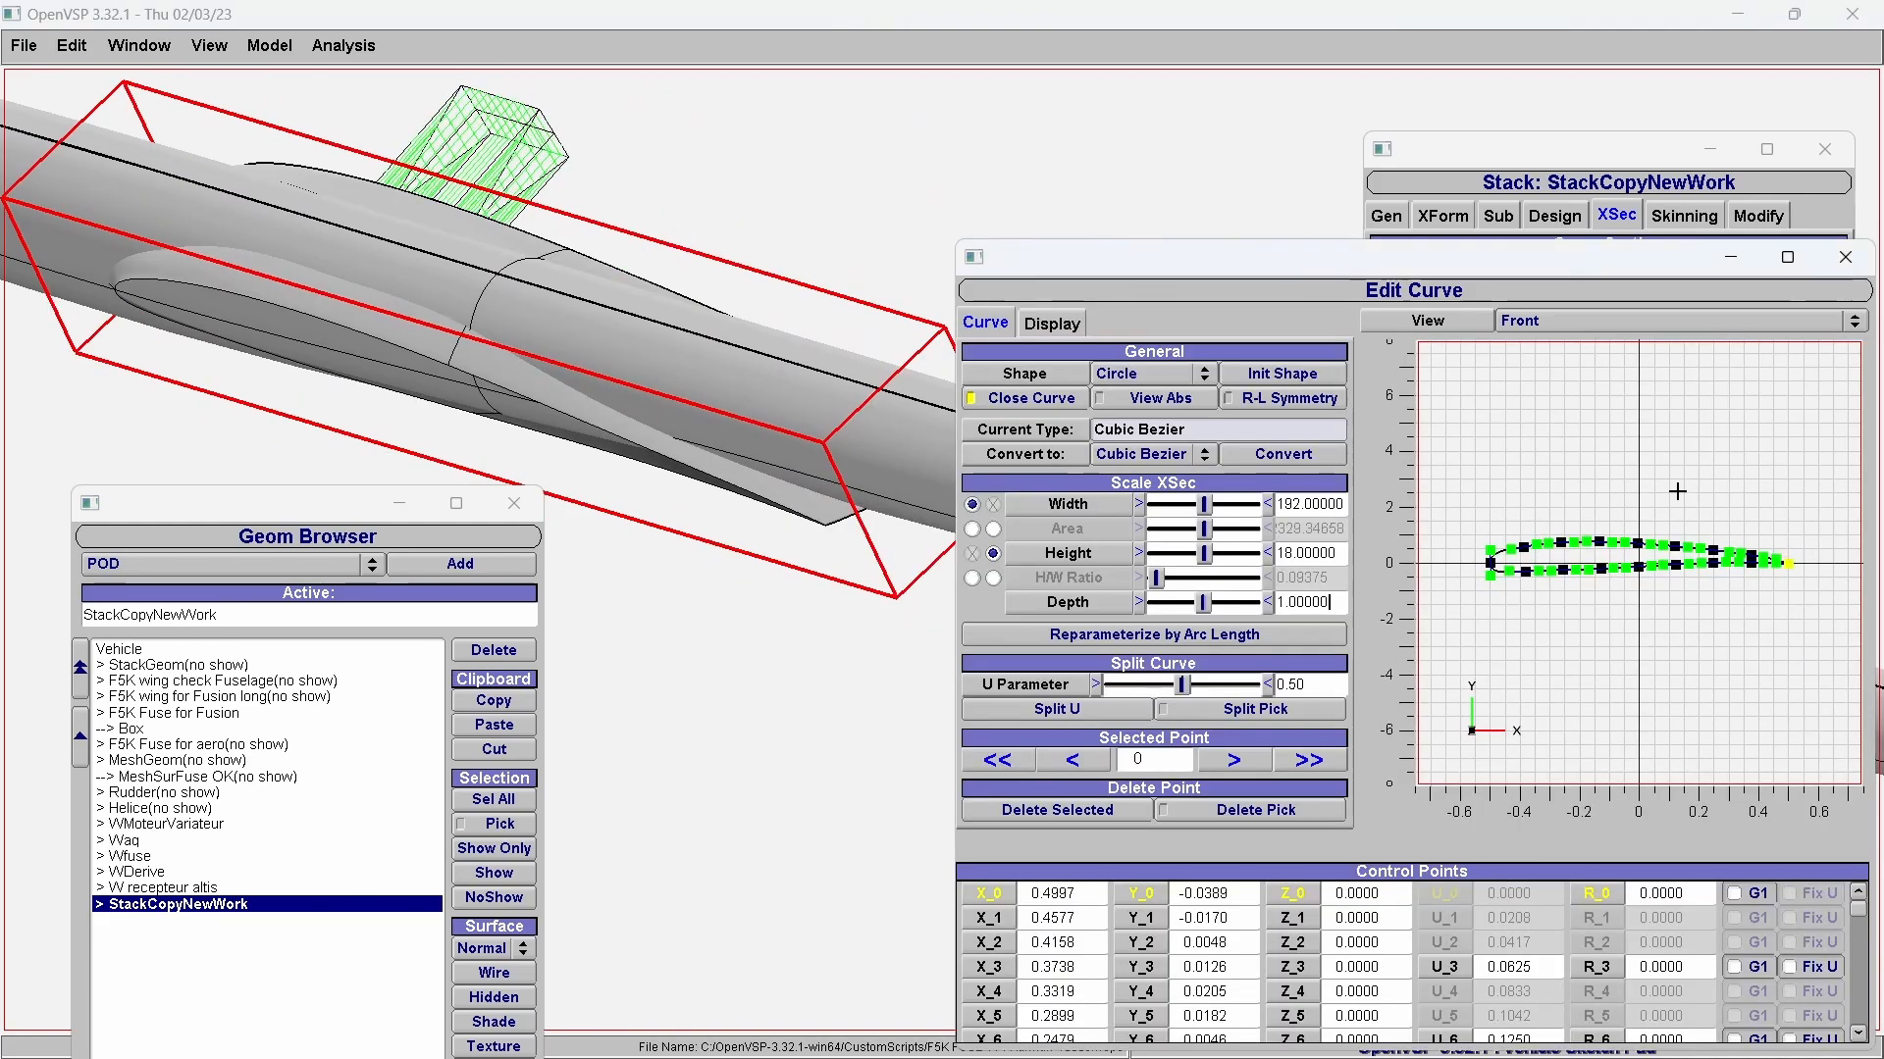
pyautogui.scroll(4, 1685, 497)
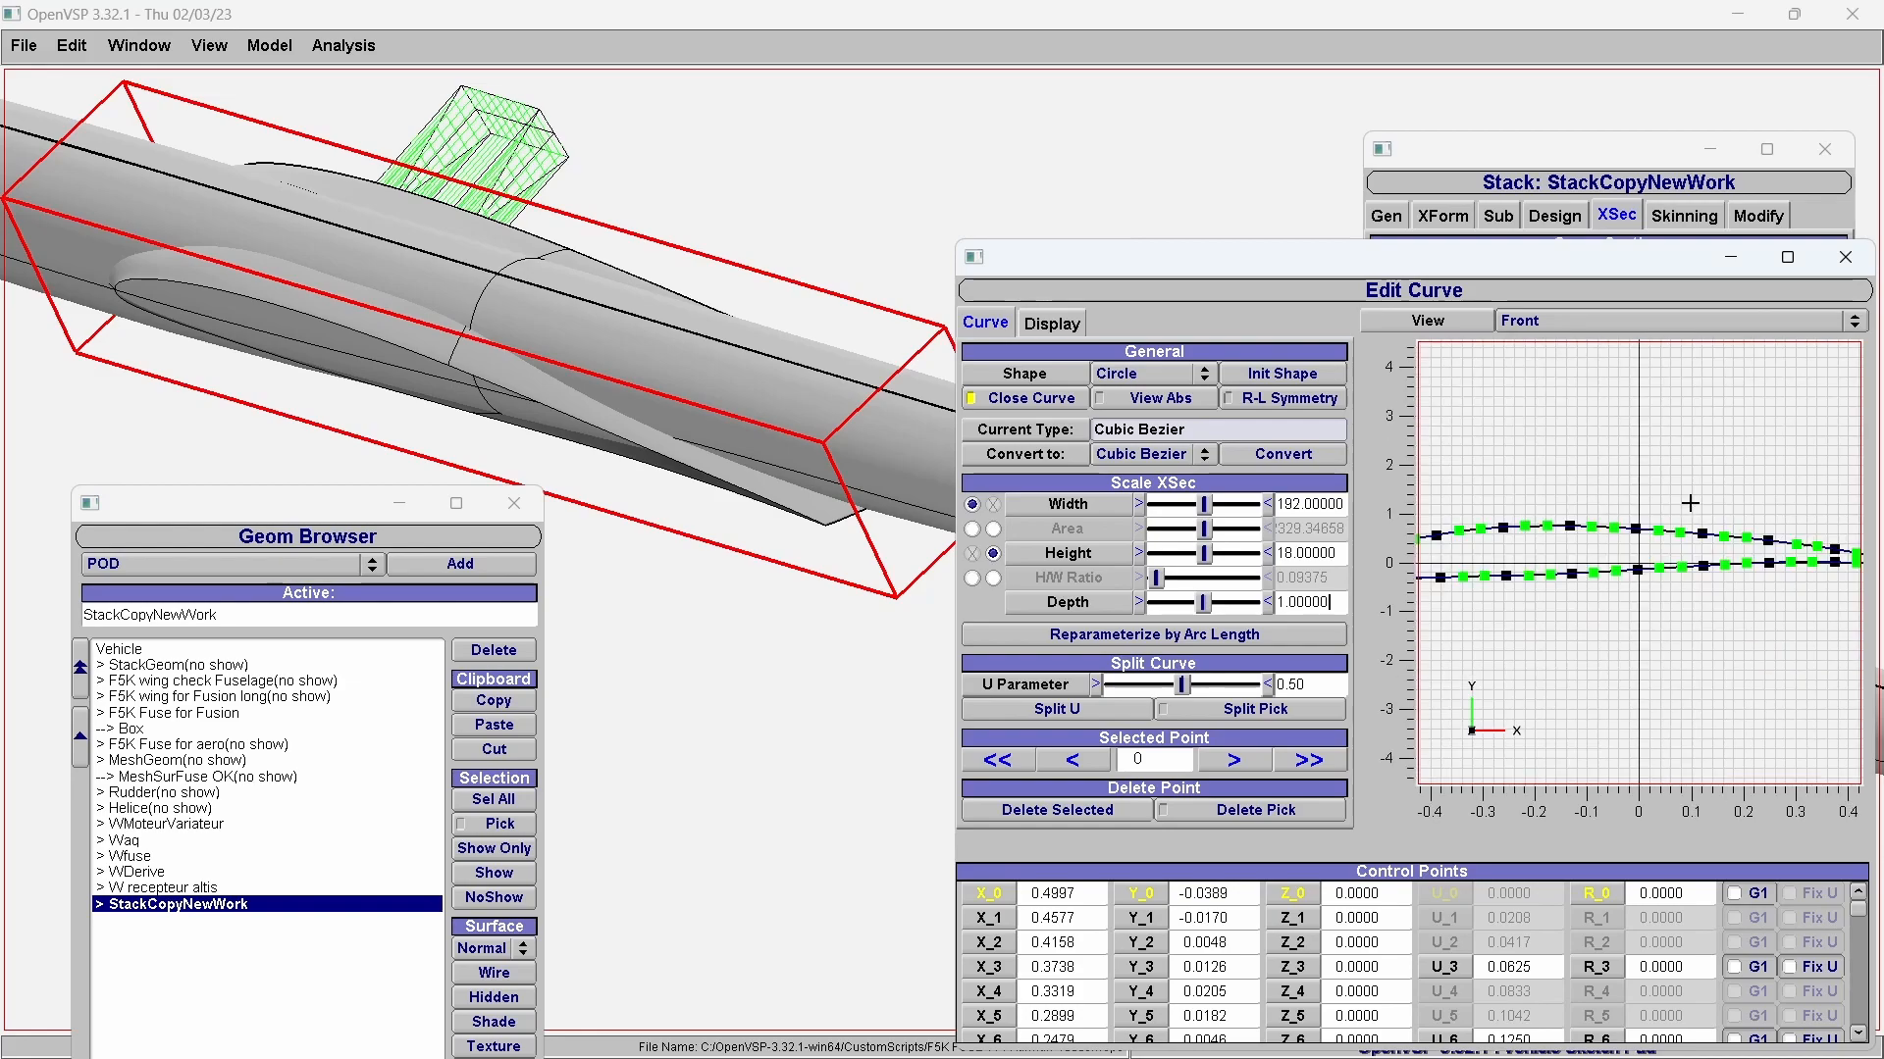
pyautogui.scroll(2, 1682, 445)
pyautogui.moveTo(1561, 520)
pyautogui.mouseDown()
pyautogui.moveTo(1644, 452)
pyautogui.moveTo(1559, 519)
pyautogui.mouseUp()
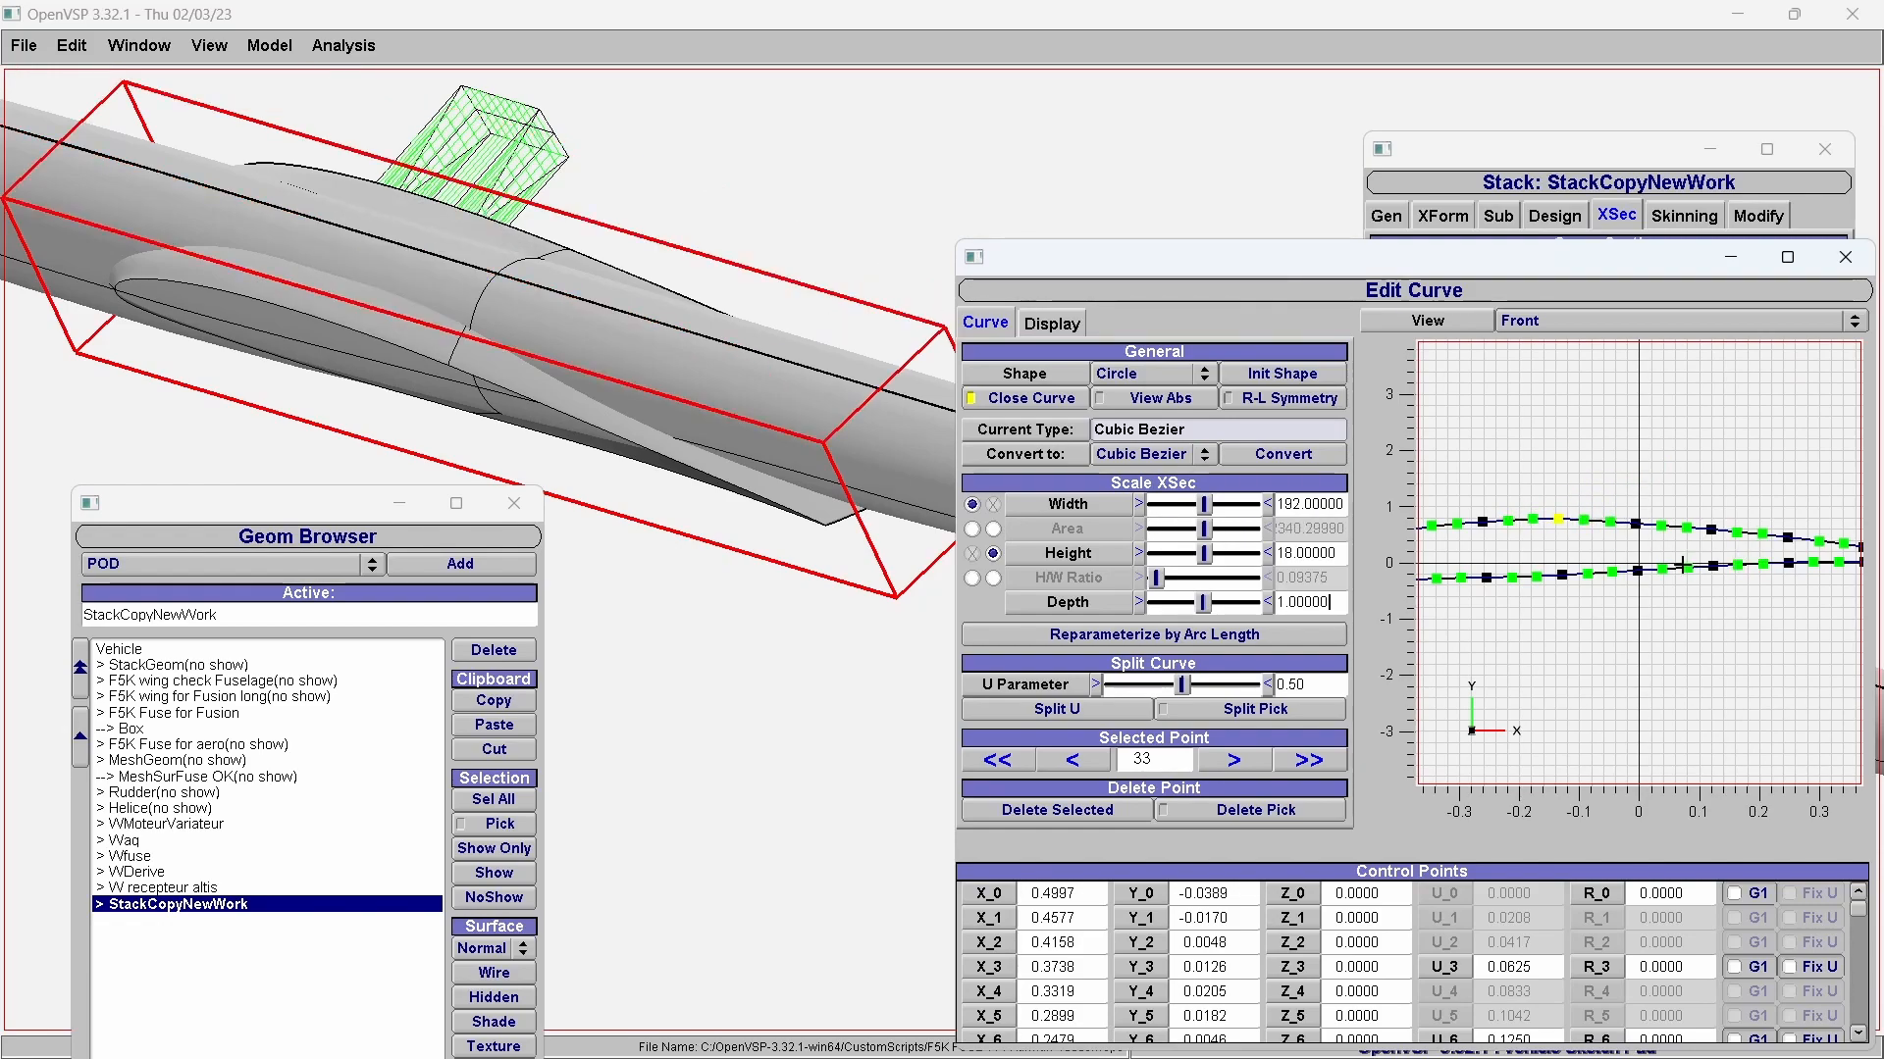
pyautogui.moveTo(1559, 529); pyautogui.dragTo(1683, 565, button='middle')
pyautogui.scroll(3, 1682, 565)
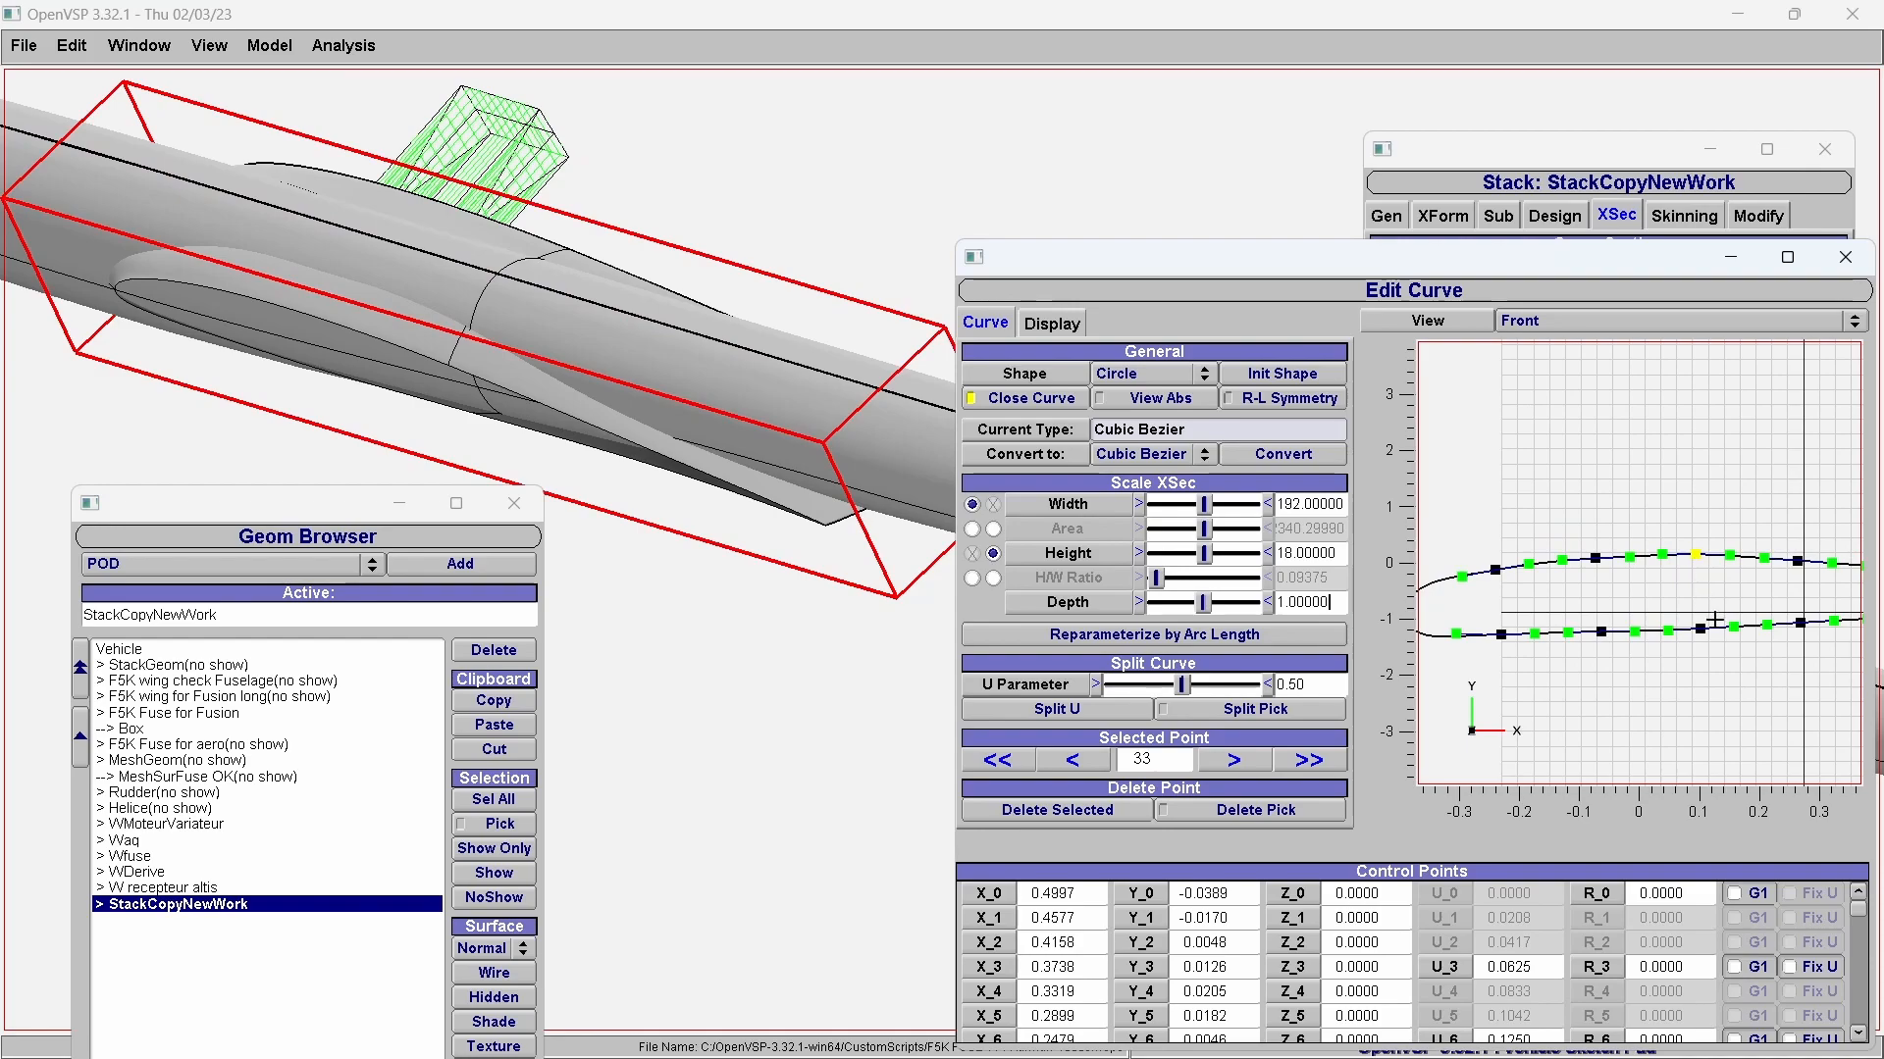
pyautogui.moveTo(956, 546); pyautogui.dragTo(370, 547)
pyautogui.moveTo(1133, 265); pyautogui.dragTo(1016, 339)
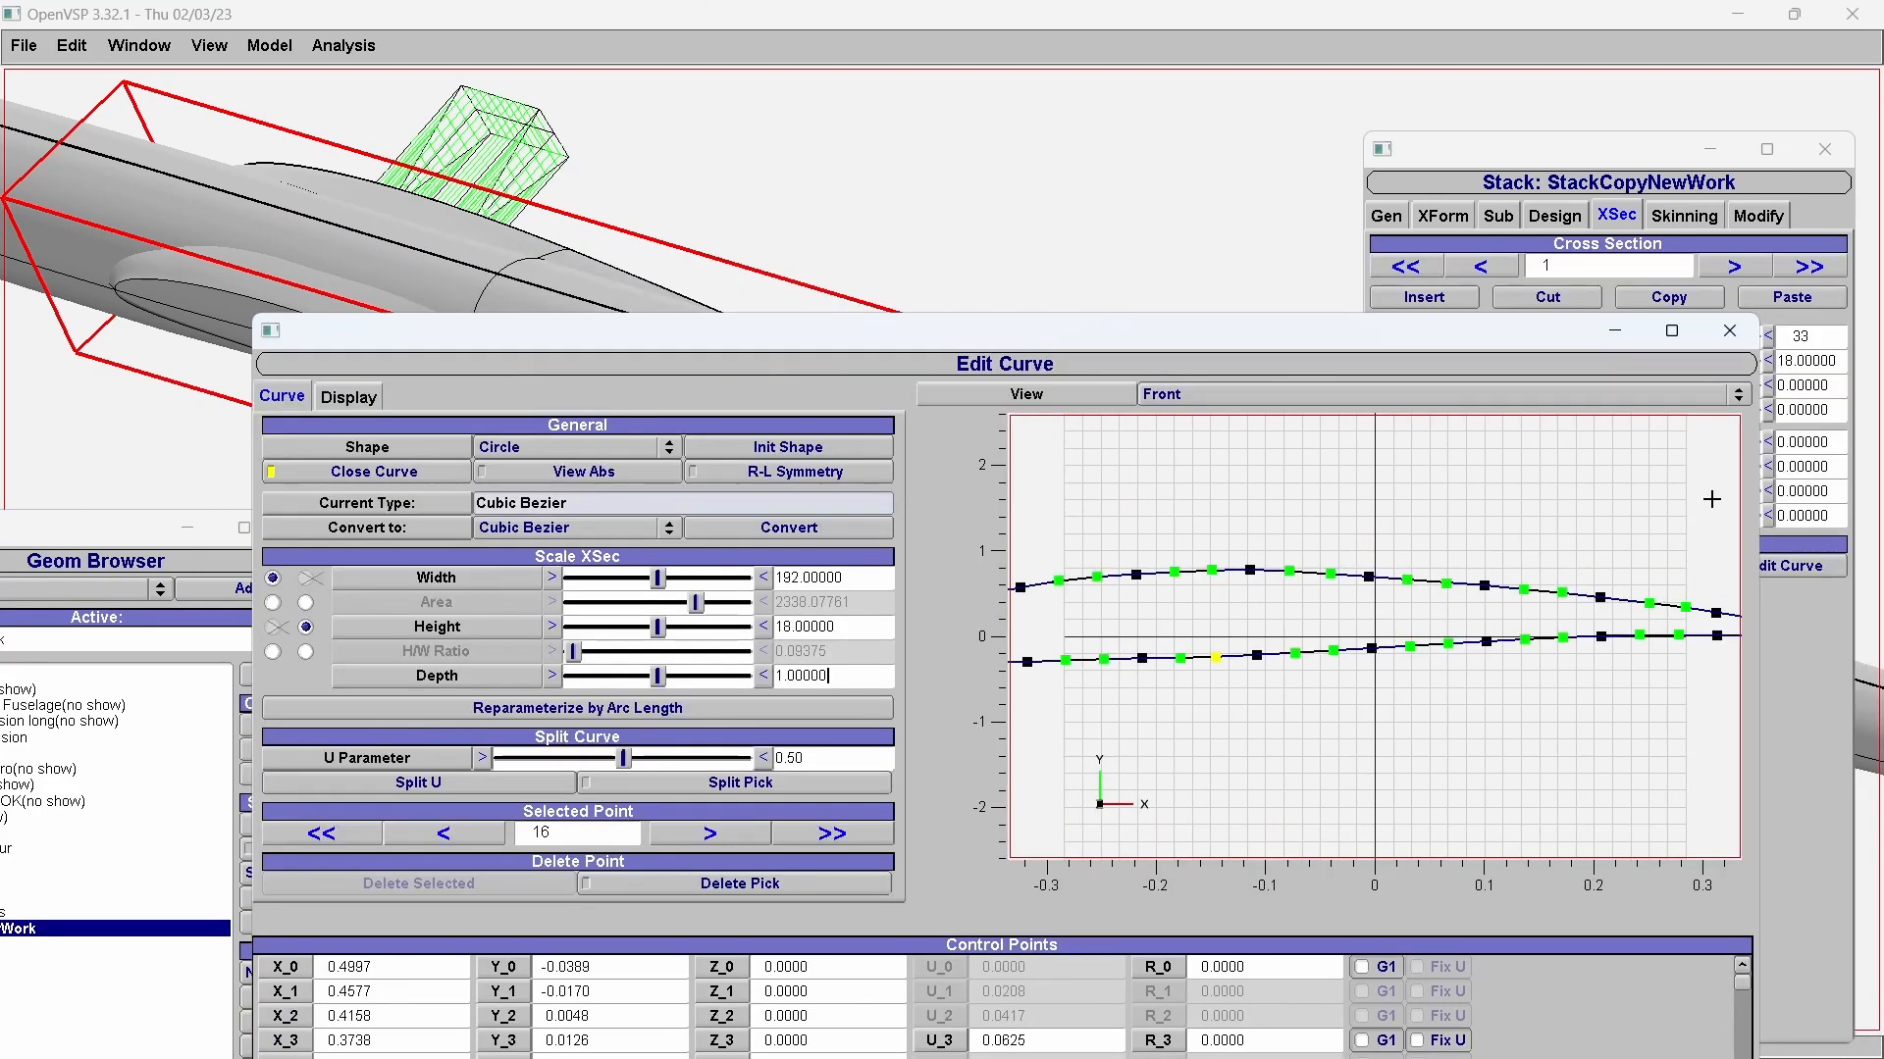
pyautogui.scroll(-3, 1563, 496)
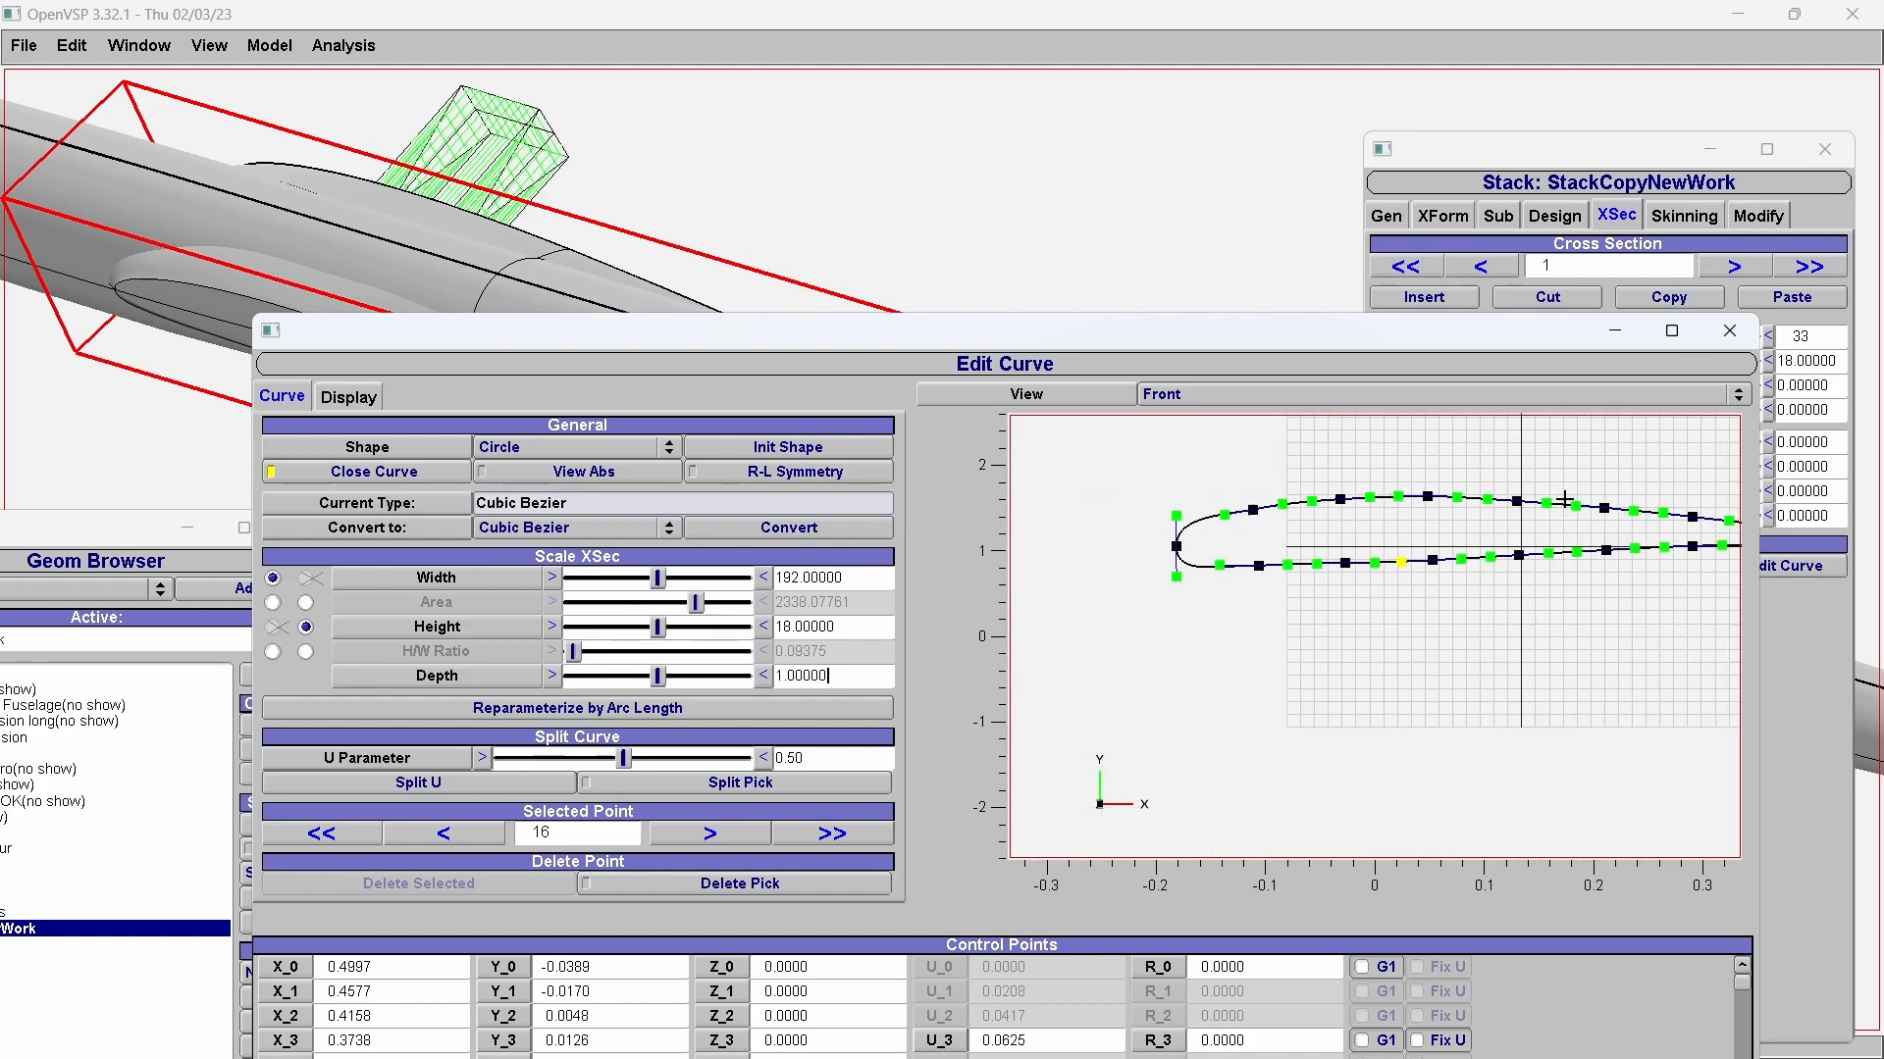
pyautogui.press('f')
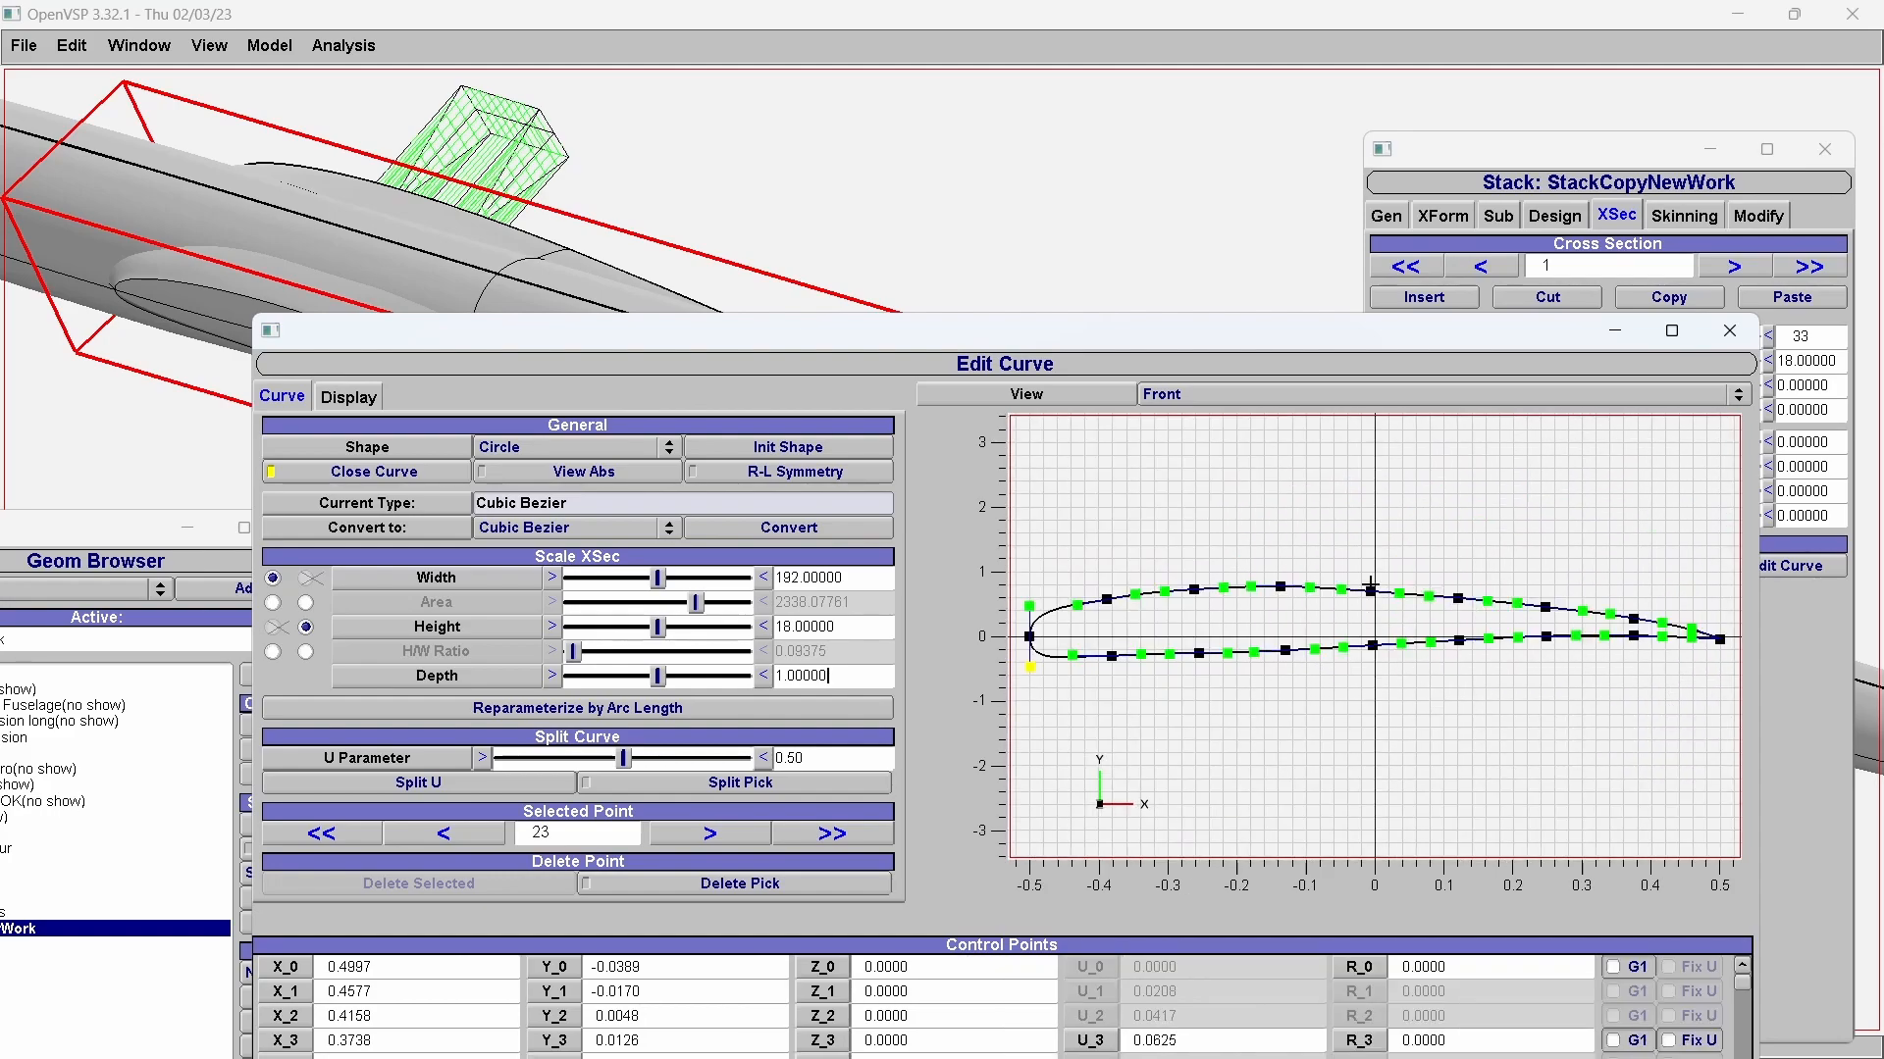
# Enlarge the curve editor's control point table and review its rows, including the parameter details of X_3 and X_0.
pyautogui.moveTo(1404, 341); pyautogui.dragTo(1508, 112)
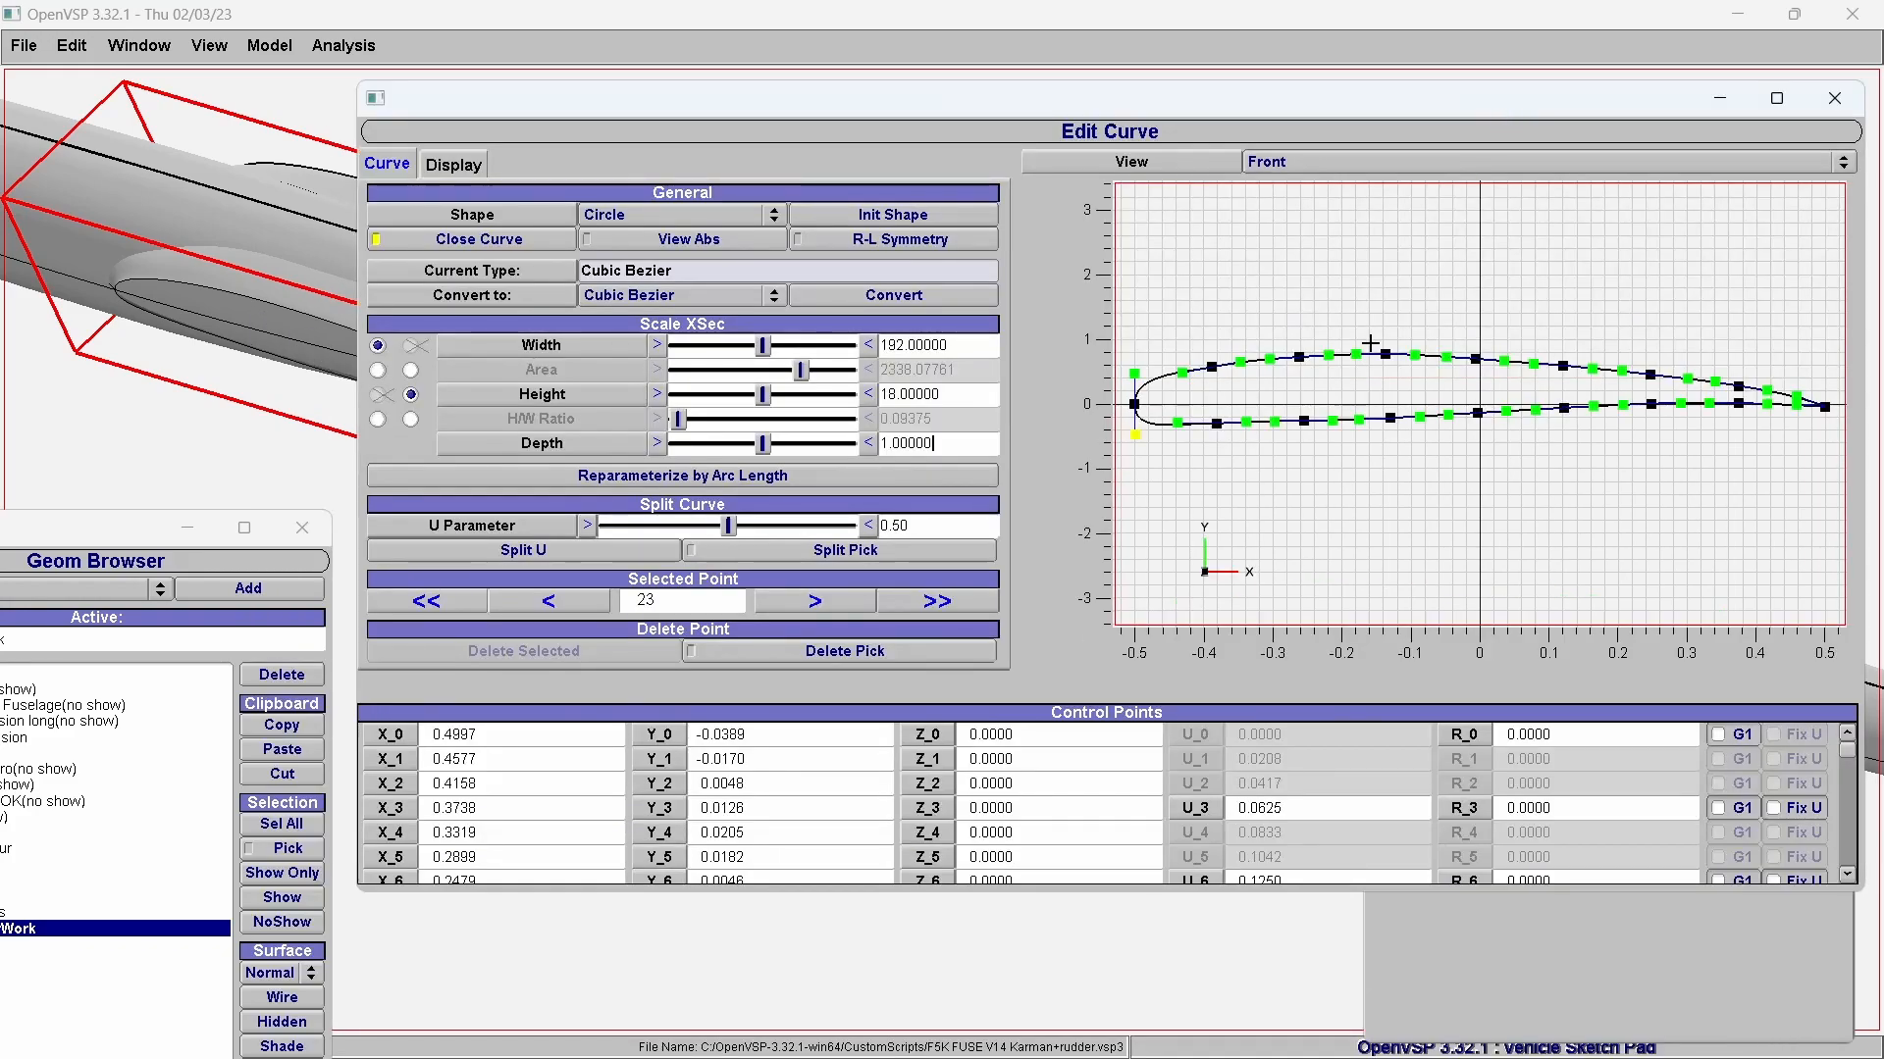
pyautogui.doubleClick(975, 888)
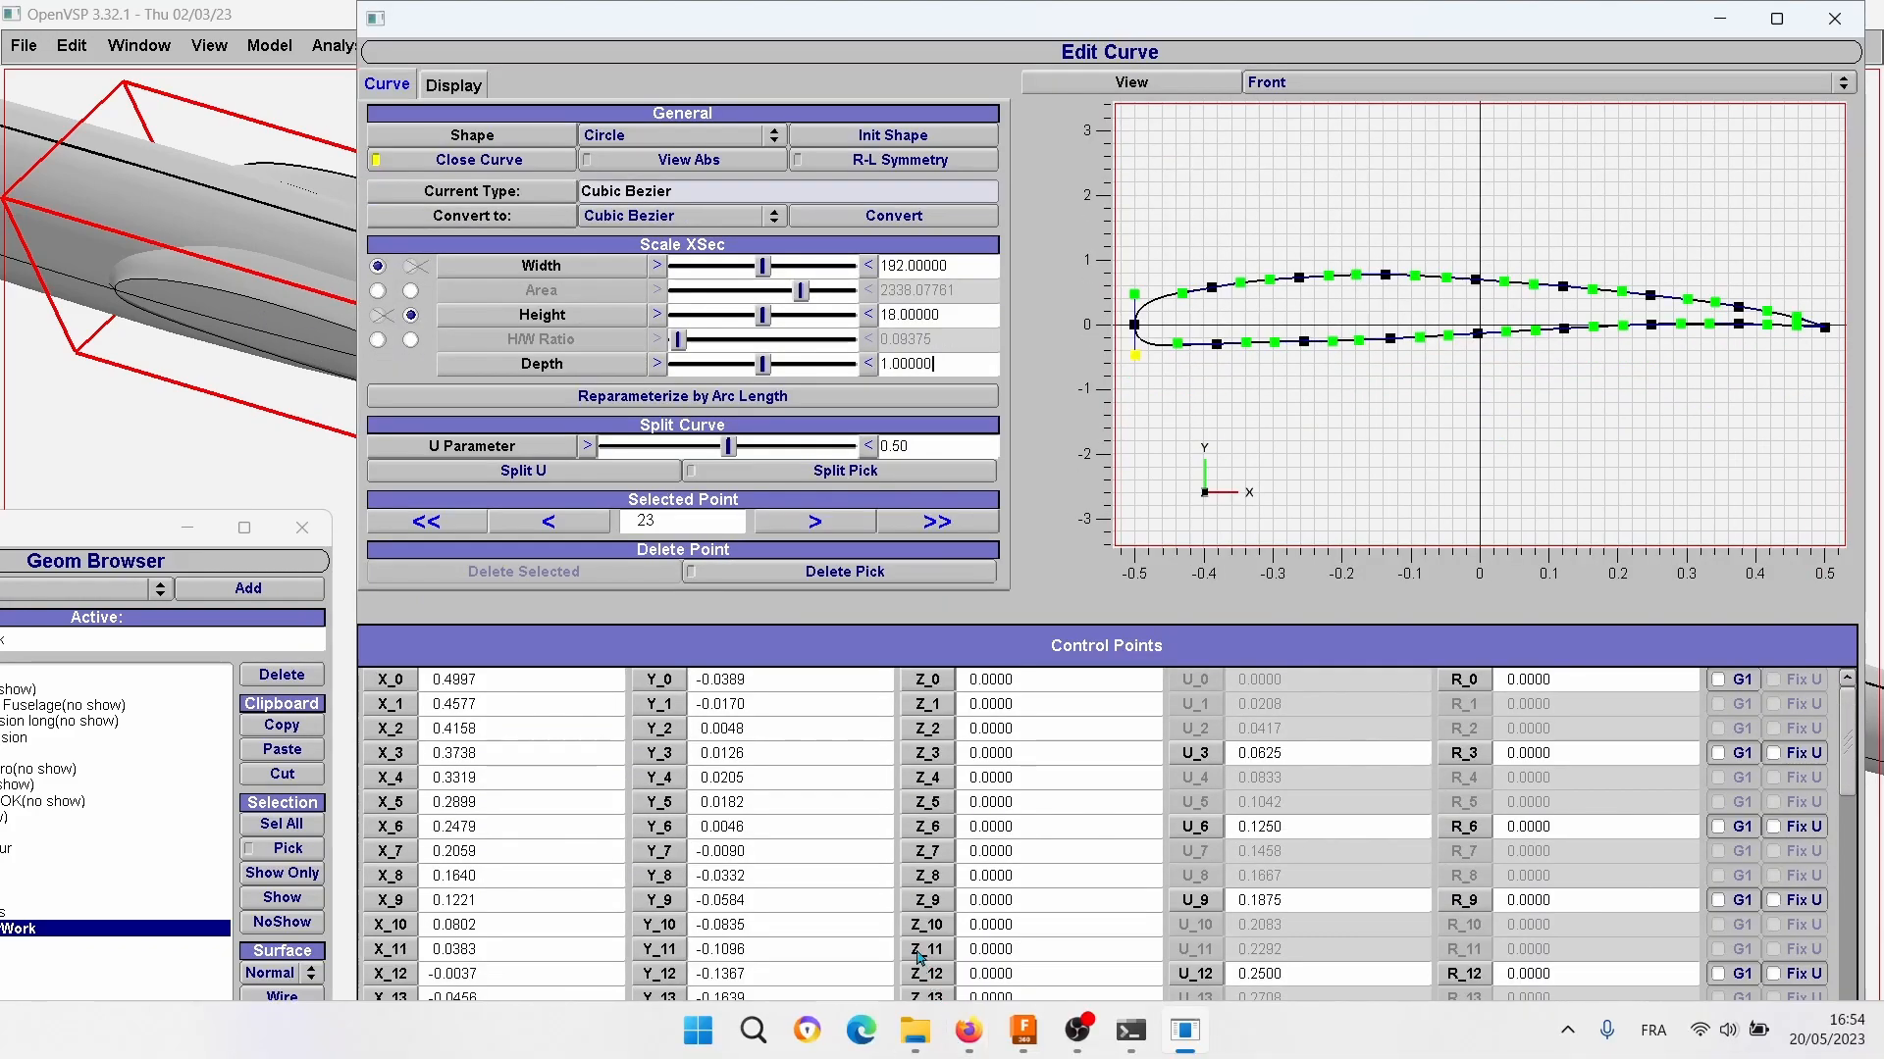
pyautogui.click(378, 755)
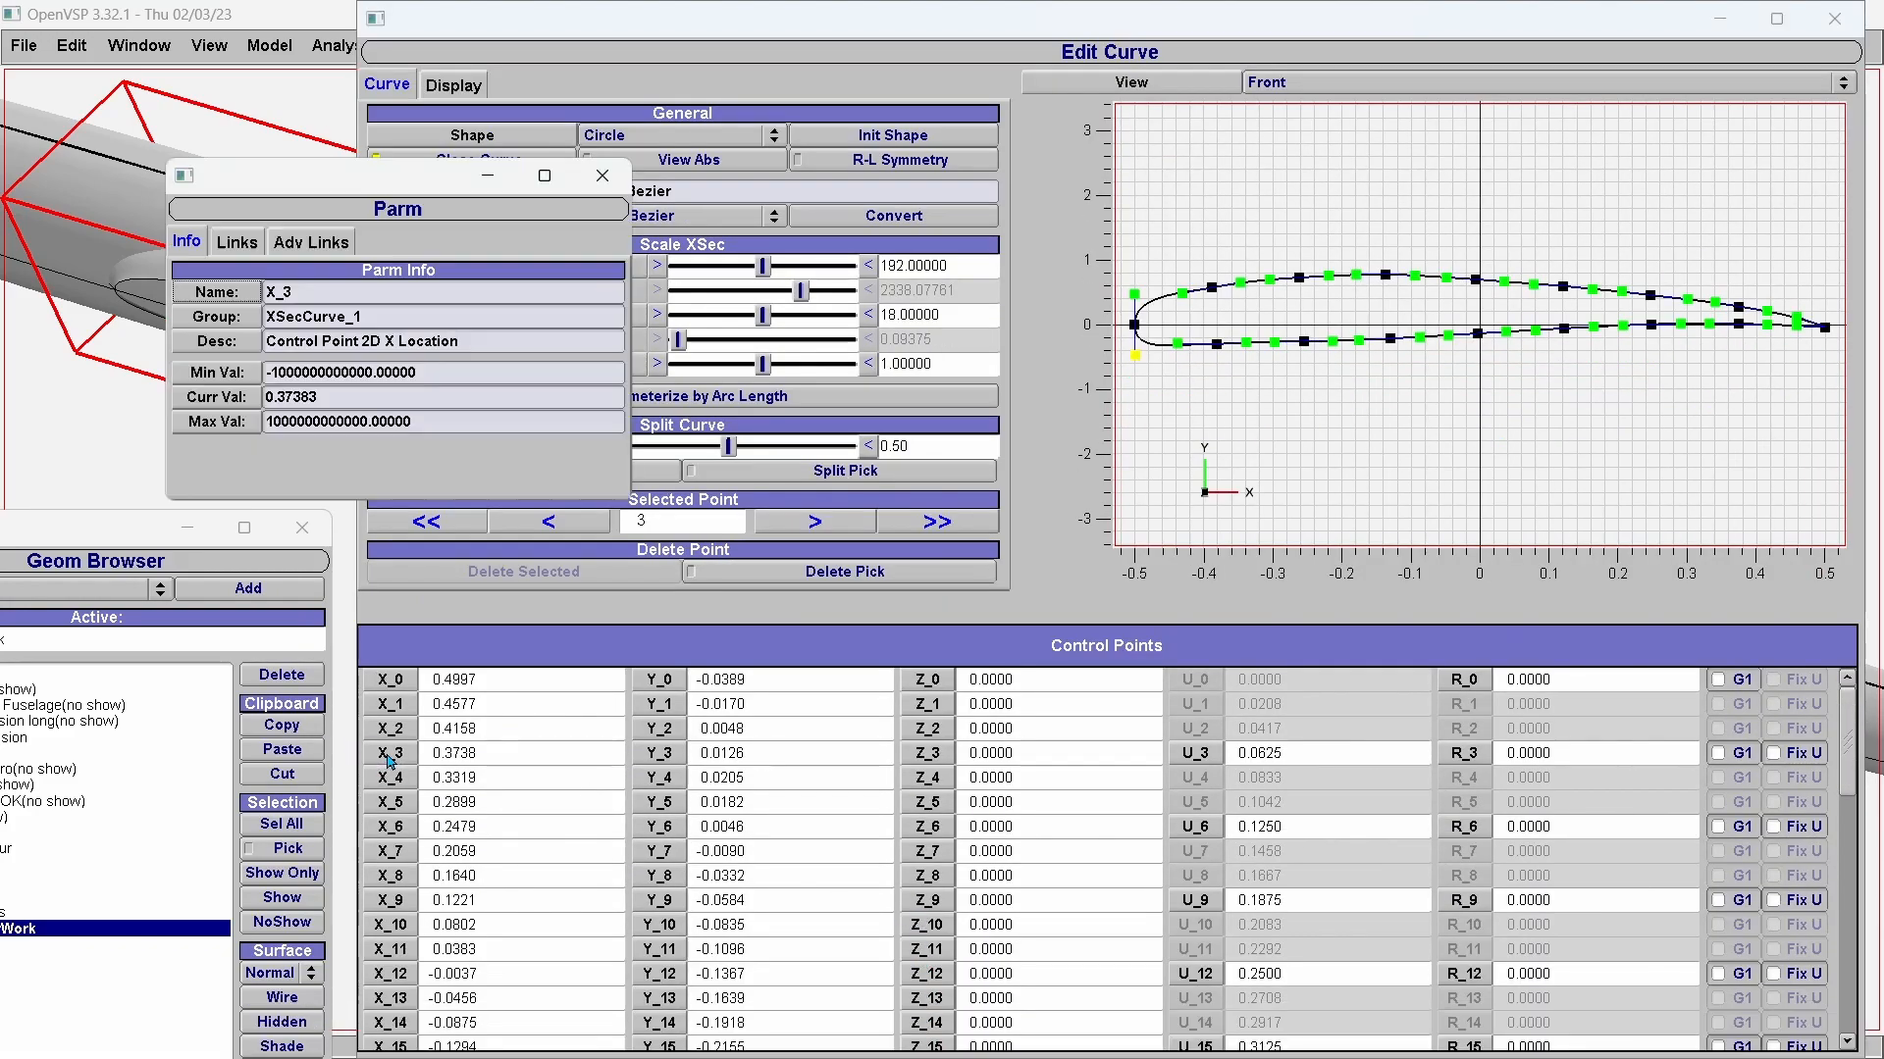
pyautogui.click(603, 175)
pyautogui.scroll(-2, 1776, 785)
pyautogui.scroll(-11, 1775, 785)
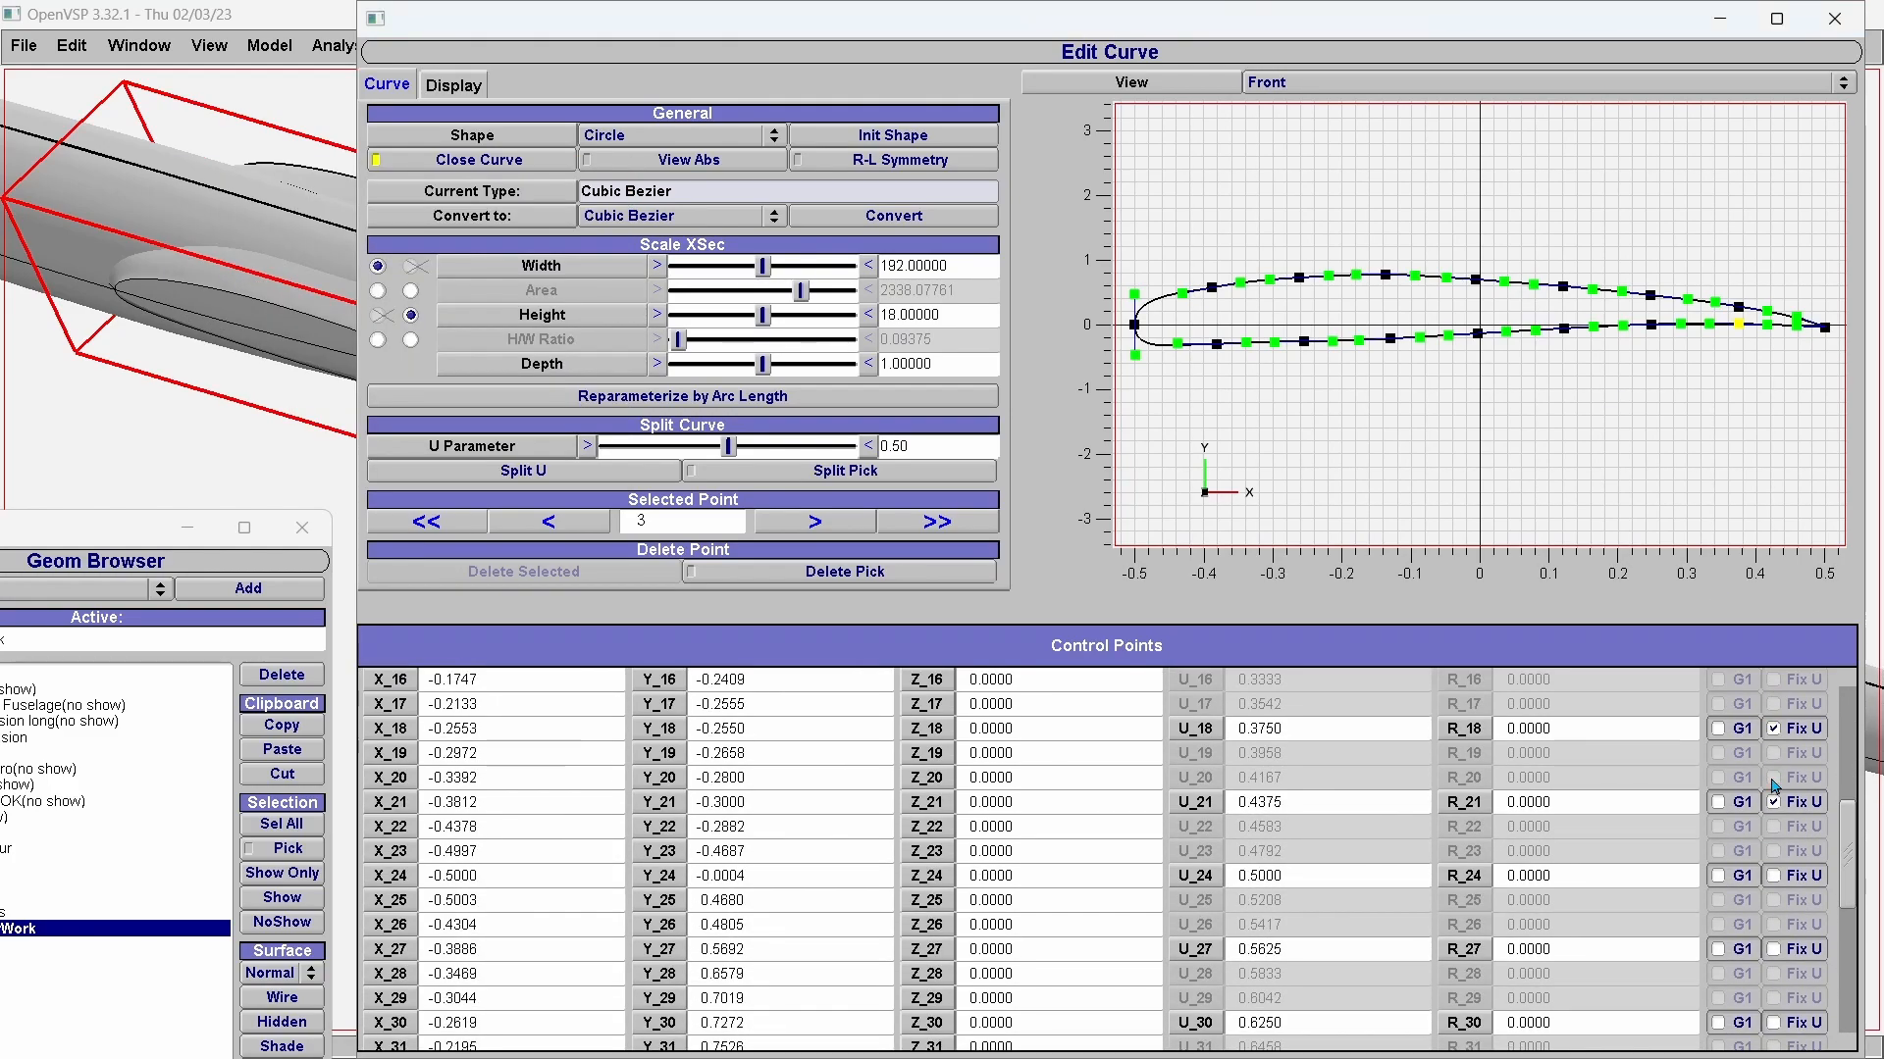
pyautogui.scroll(9, 1322, 835)
pyautogui.scroll(4, 1321, 835)
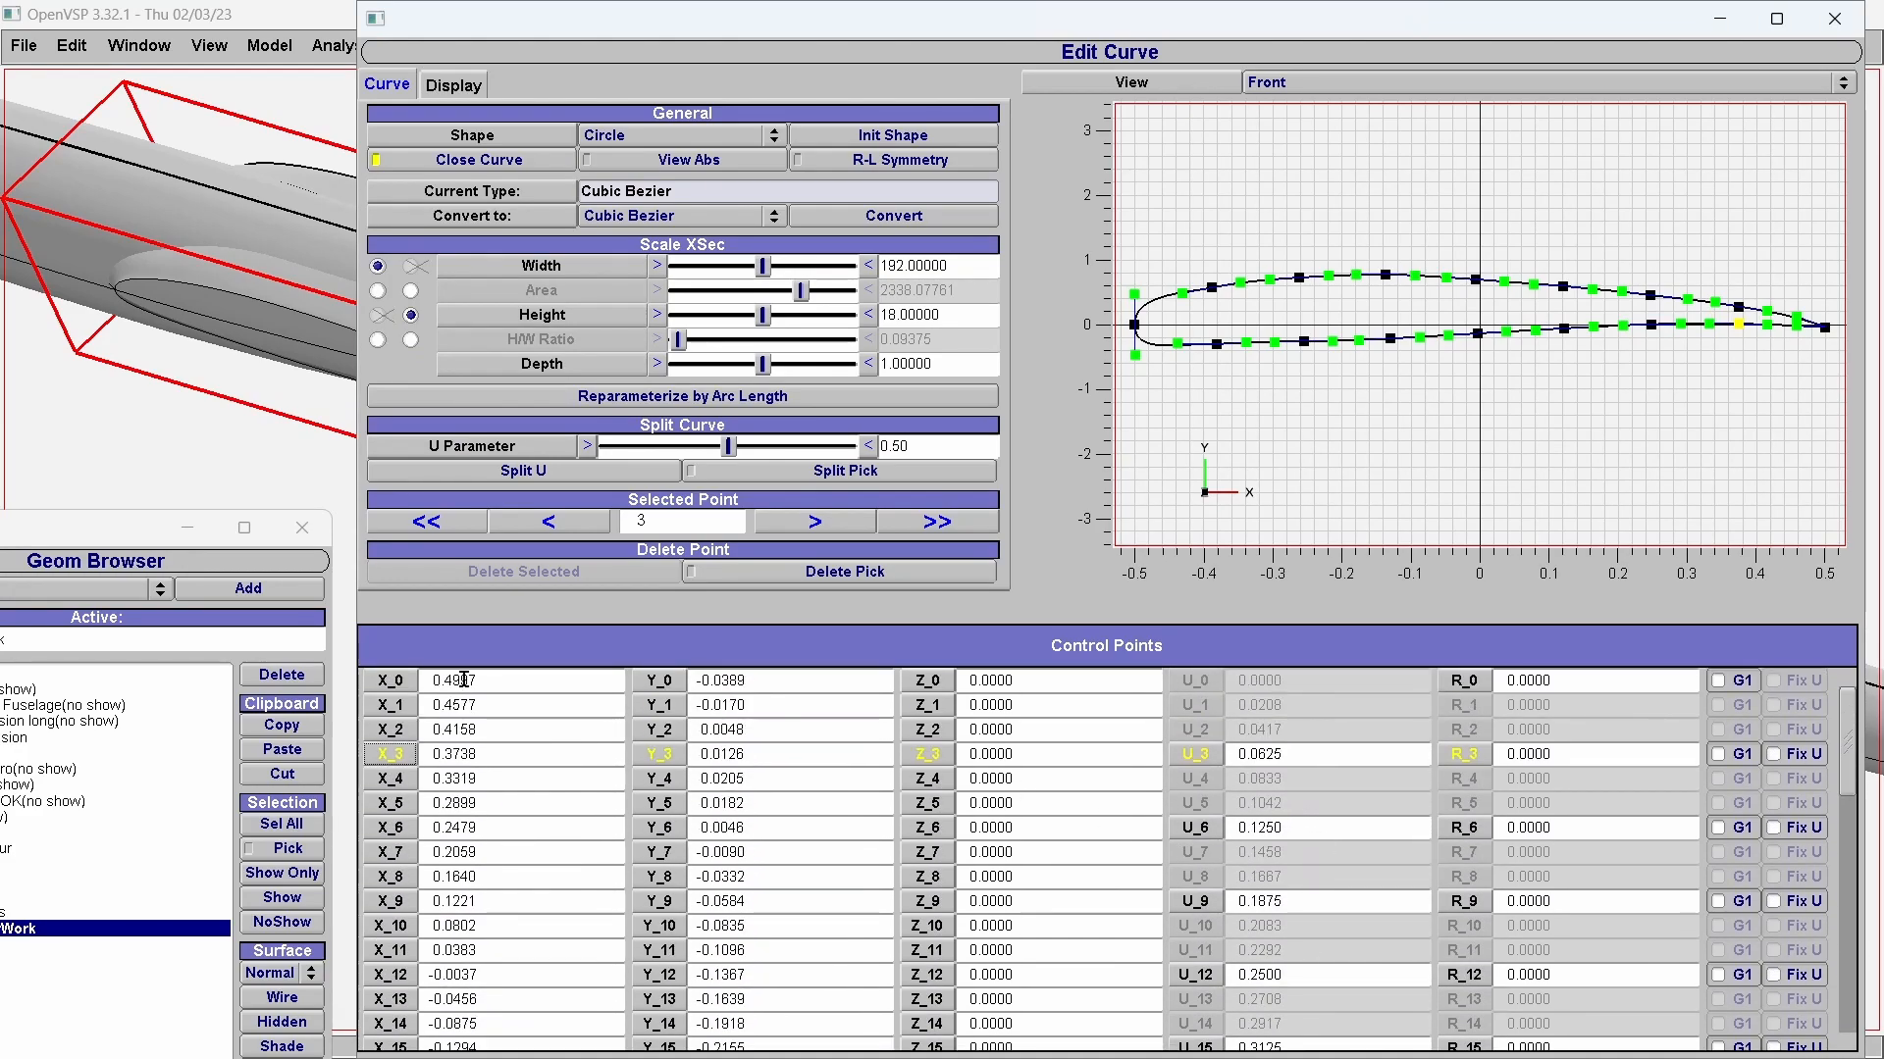
pyautogui.click(399, 689)
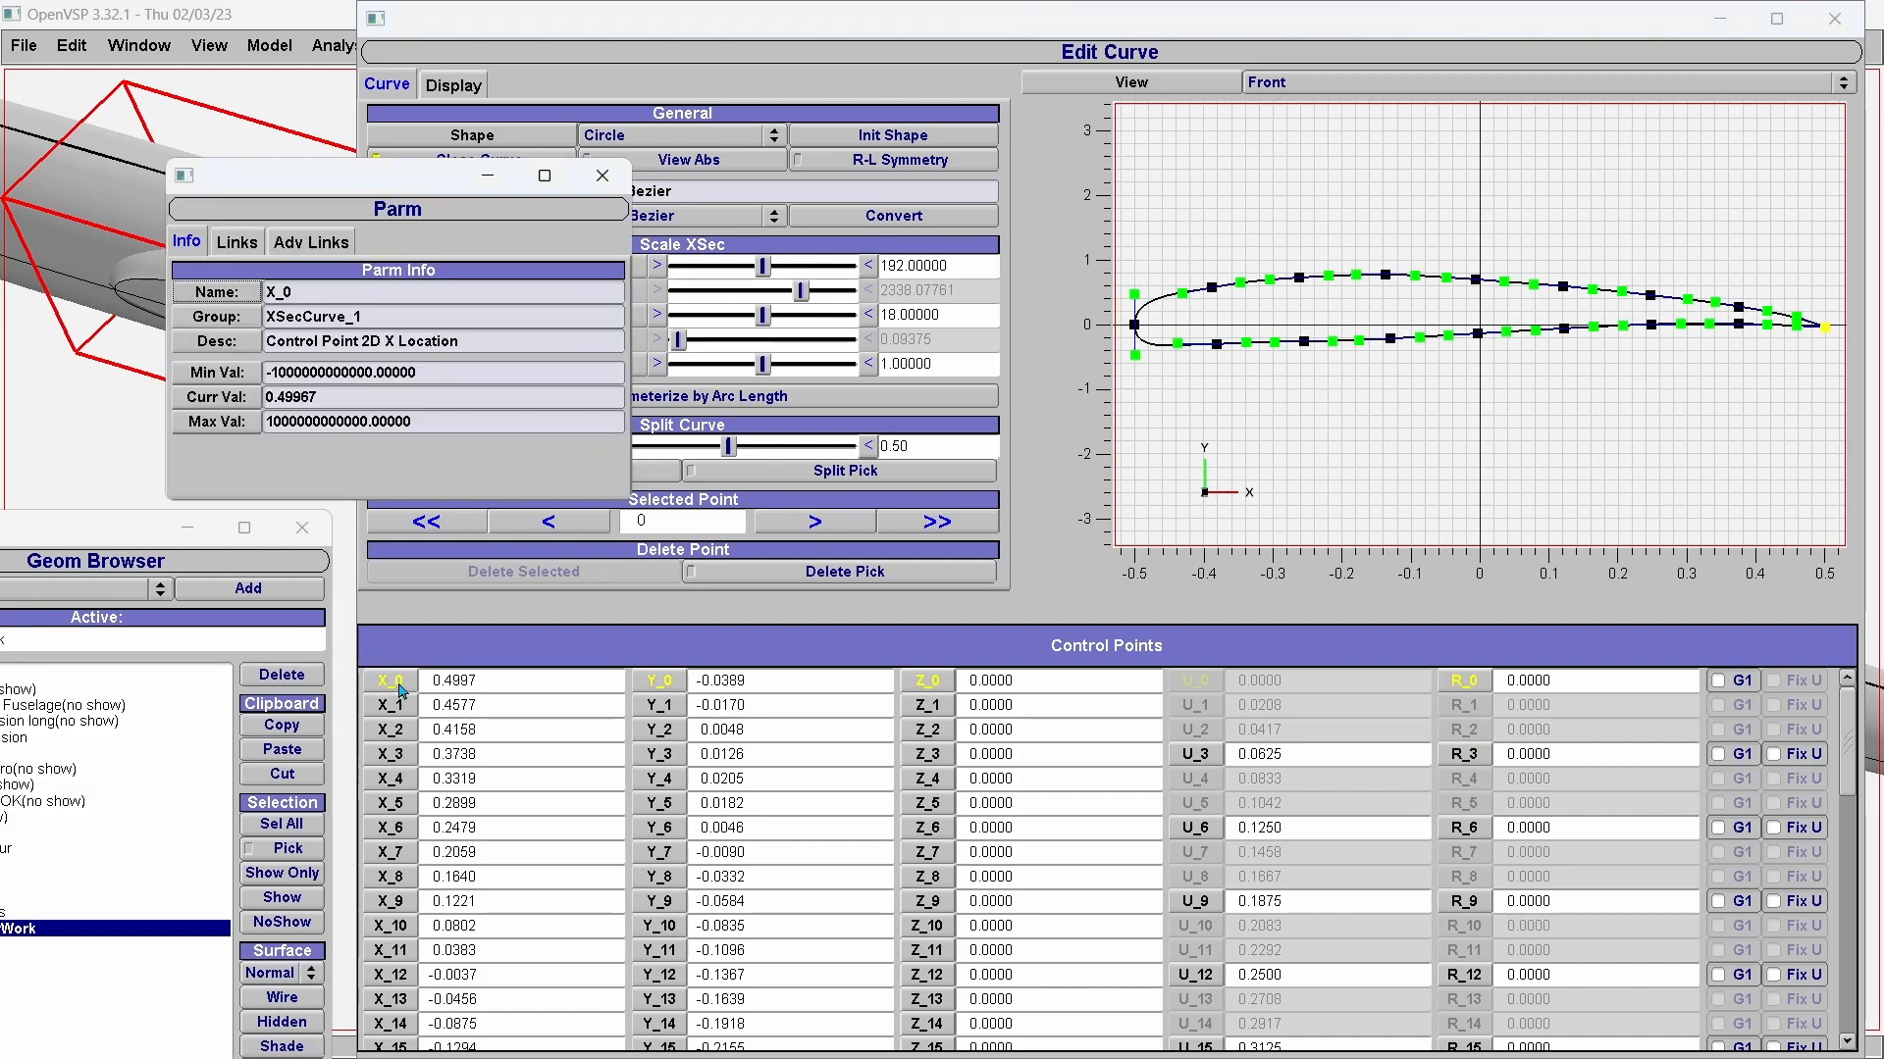
pyautogui.click(602, 179)
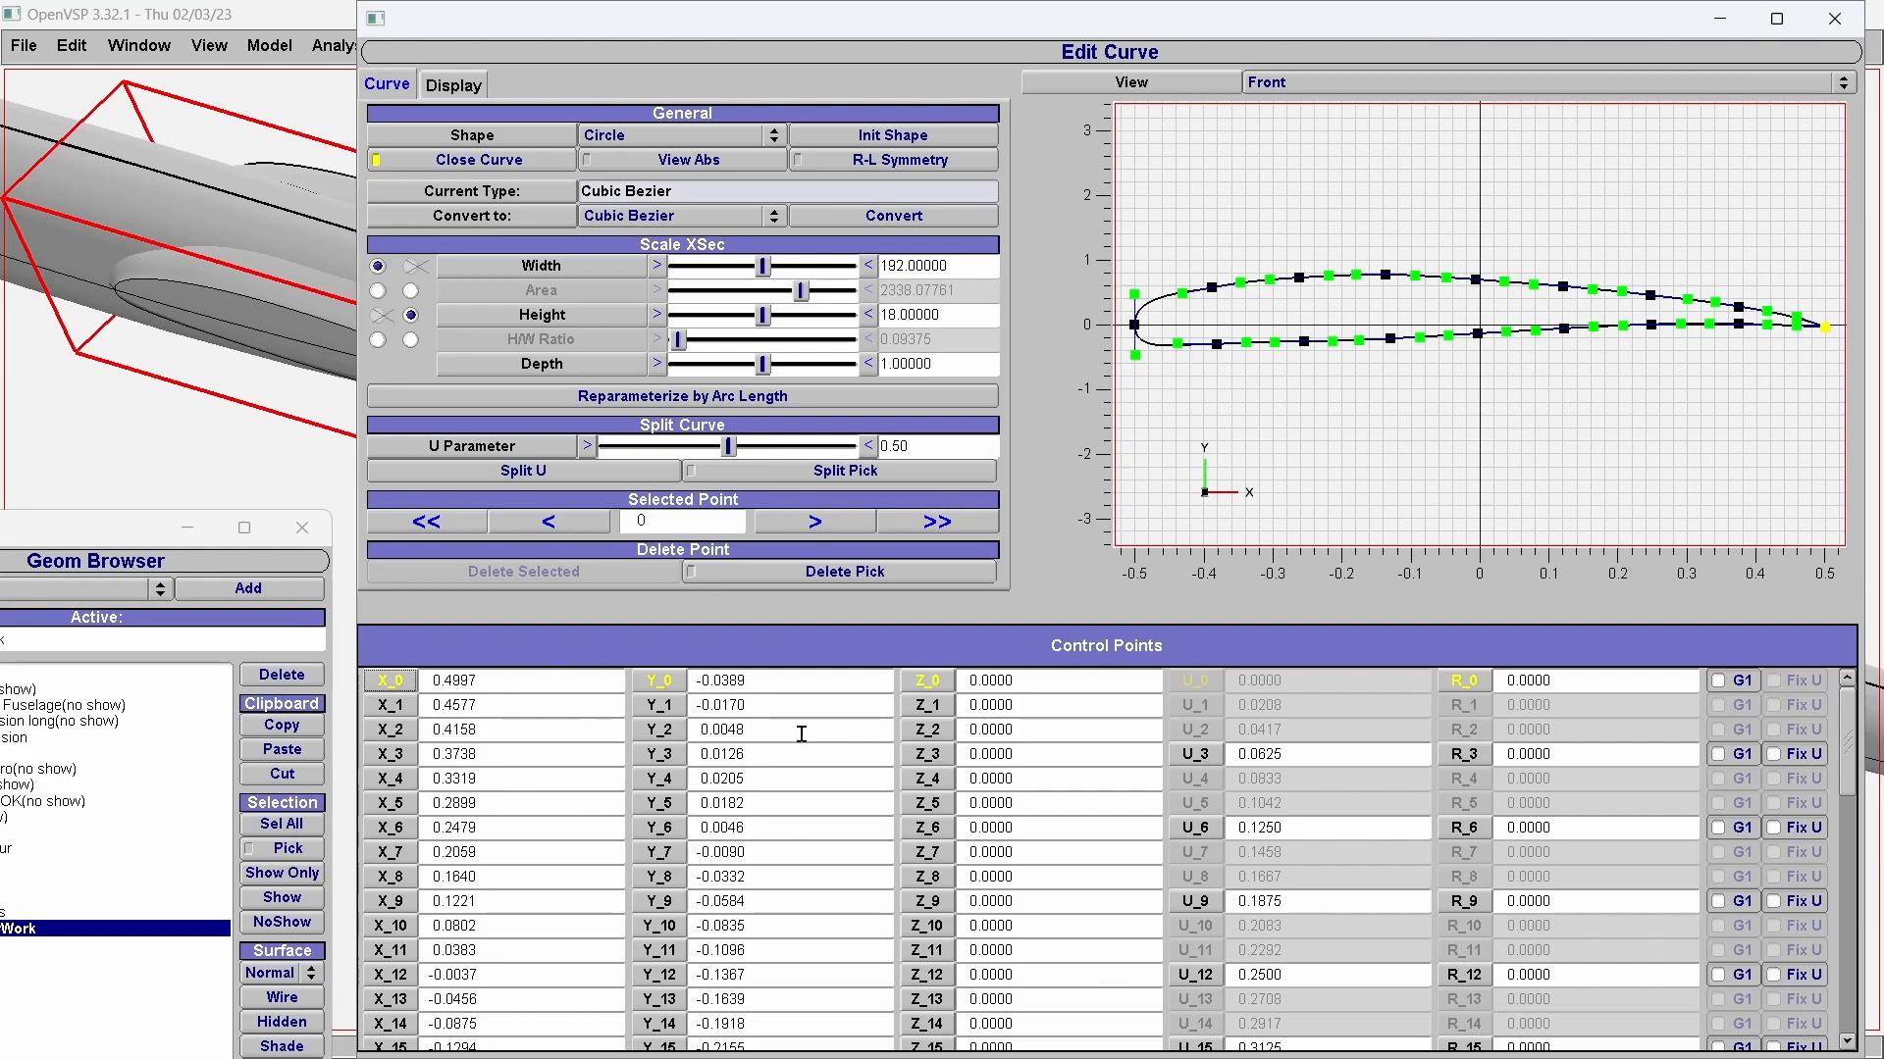
pyautogui.scroll(-3, 1021, 711)
pyautogui.scroll(3, 883, 696)
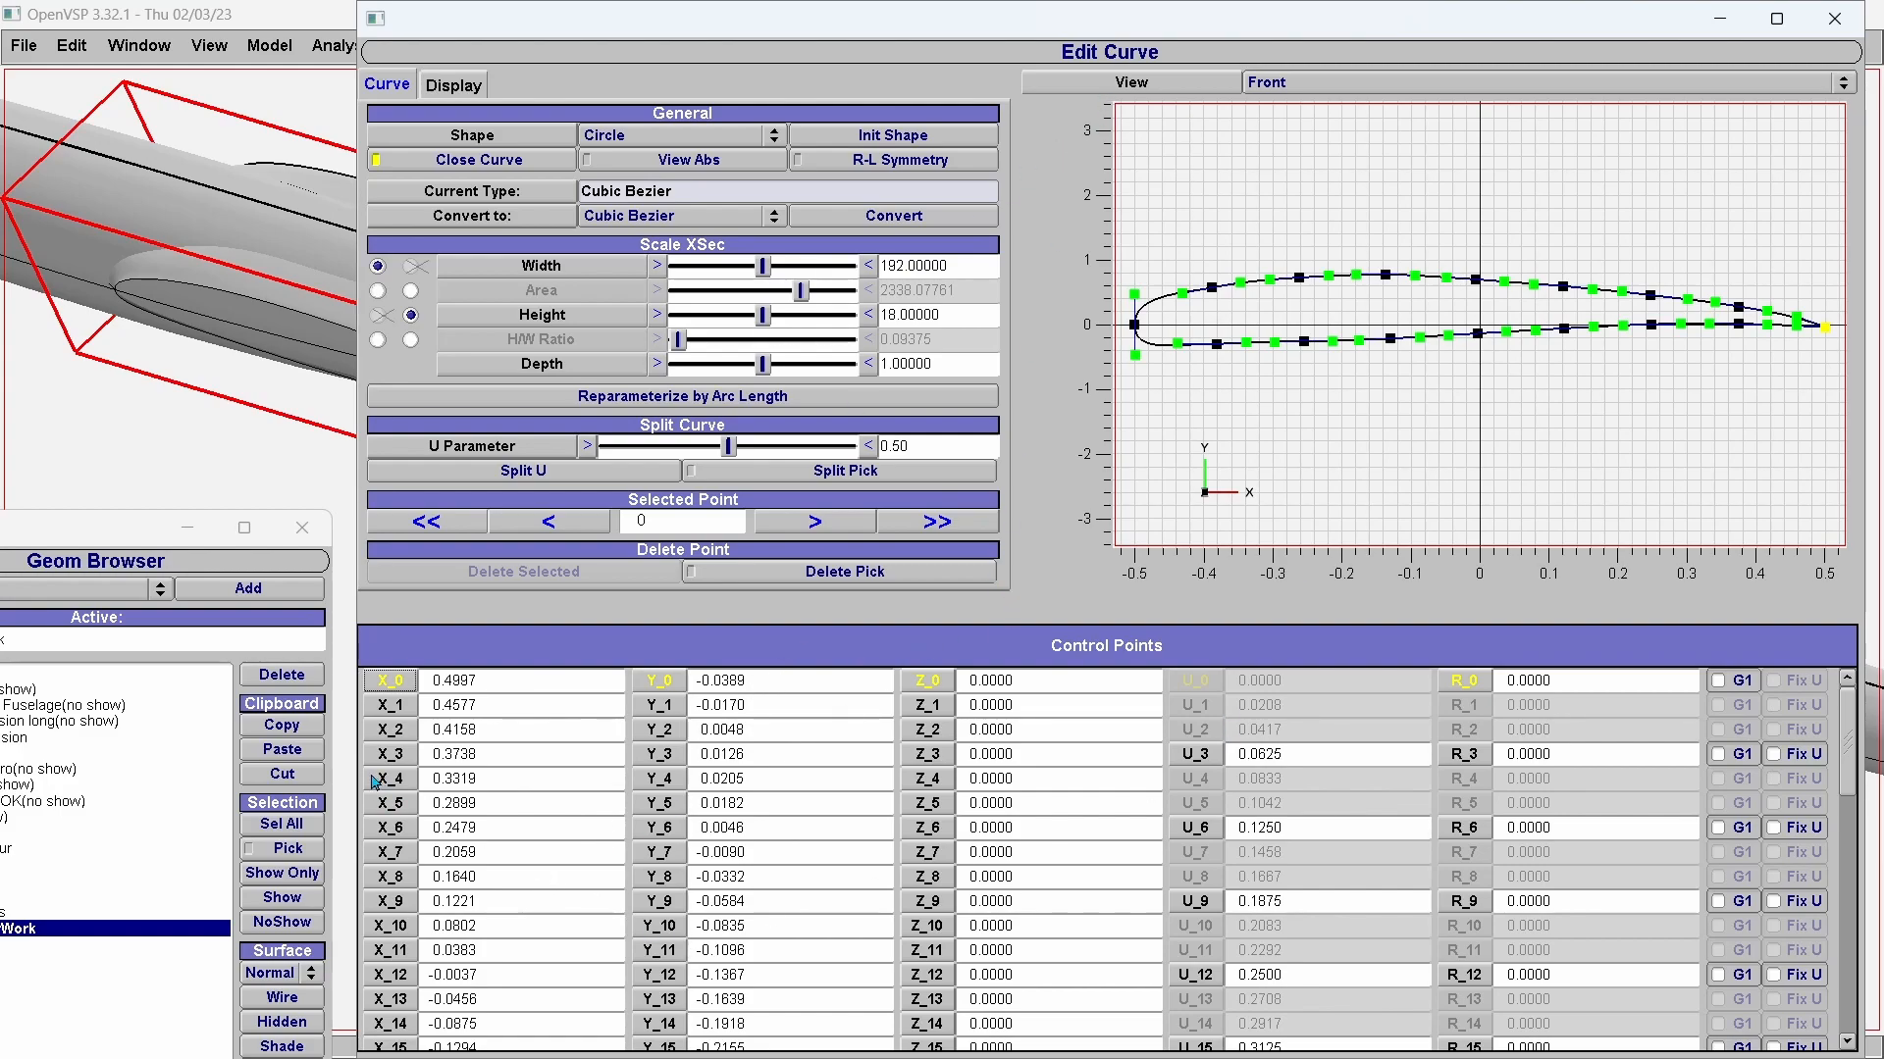
# Go through the airfoil's control points one by one from point 2 to point 39 to locate each on the profile.
pyautogui.click(390, 729)
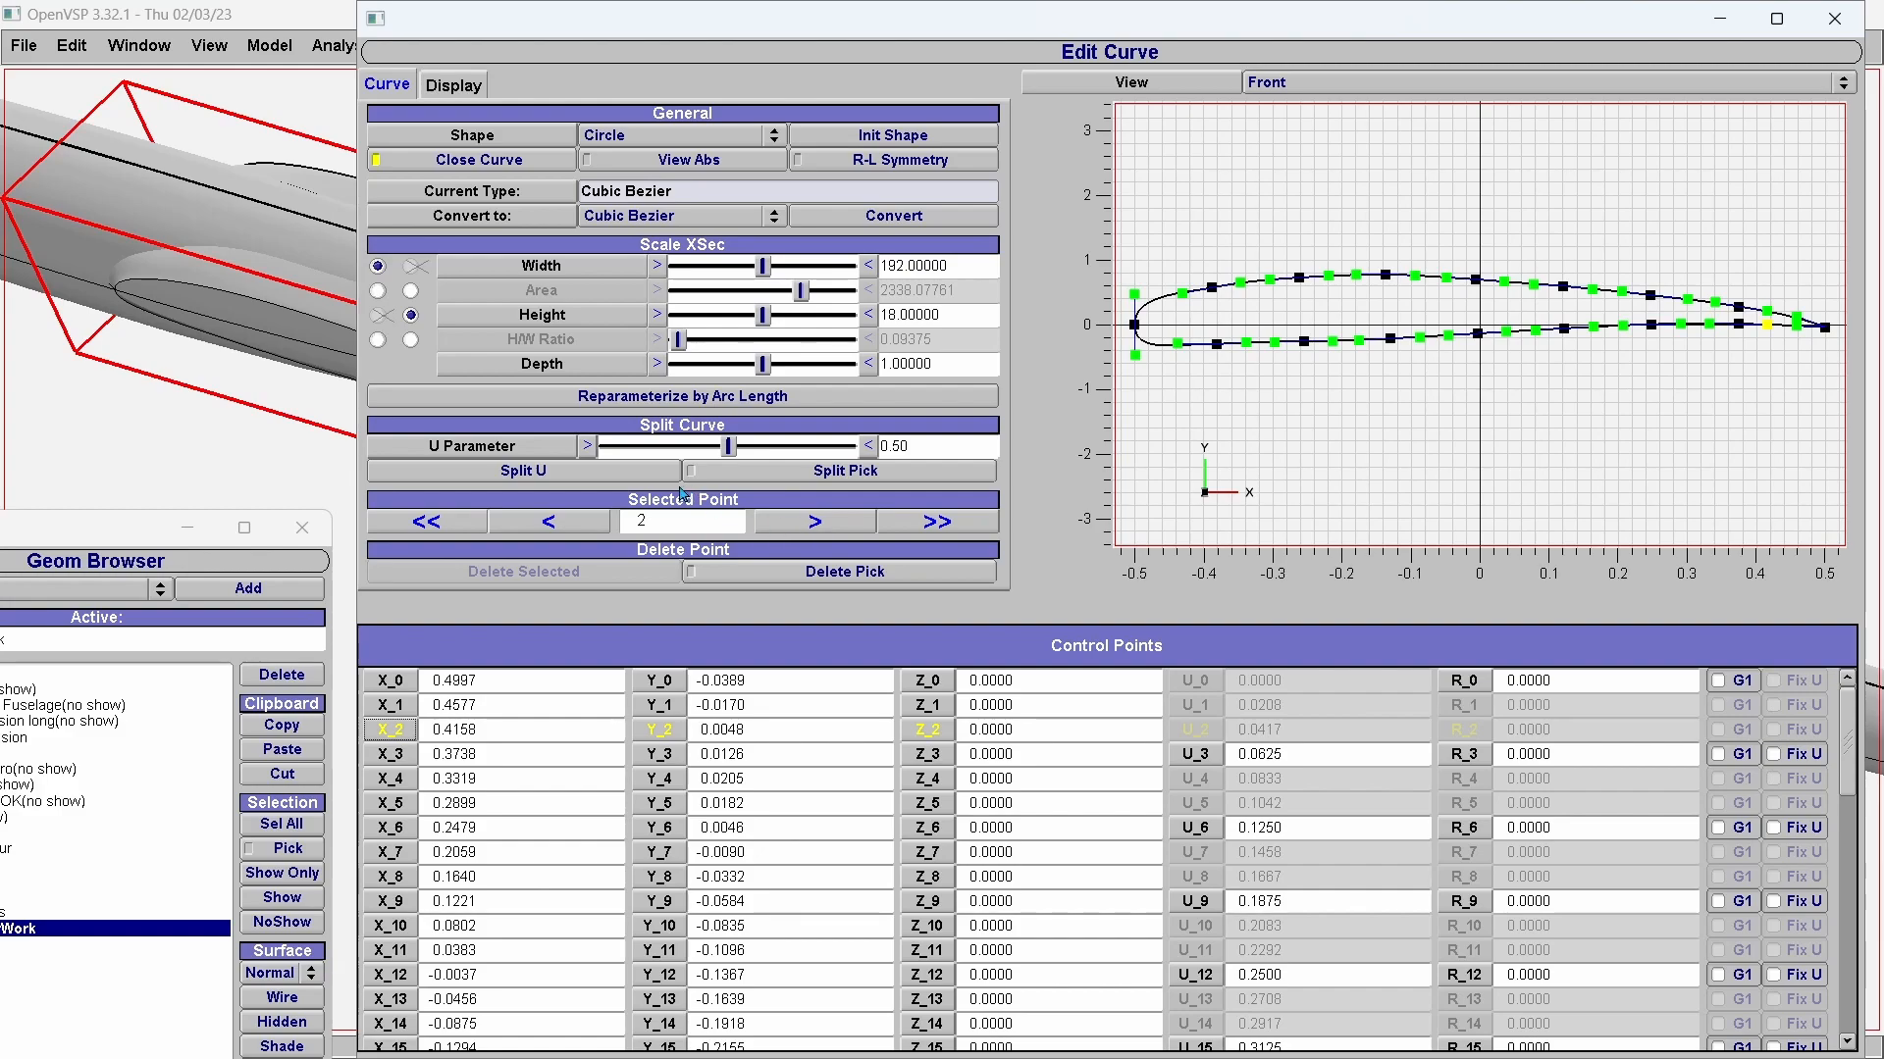
pyautogui.click(810, 522)
pyautogui.click(811, 522)
pyautogui.click(810, 522)
pyautogui.click(810, 521)
pyautogui.click(810, 522)
pyautogui.click(810, 522)
pyautogui.click(810, 522)
pyautogui.click(810, 521)
pyautogui.click(811, 522)
pyautogui.click(811, 521)
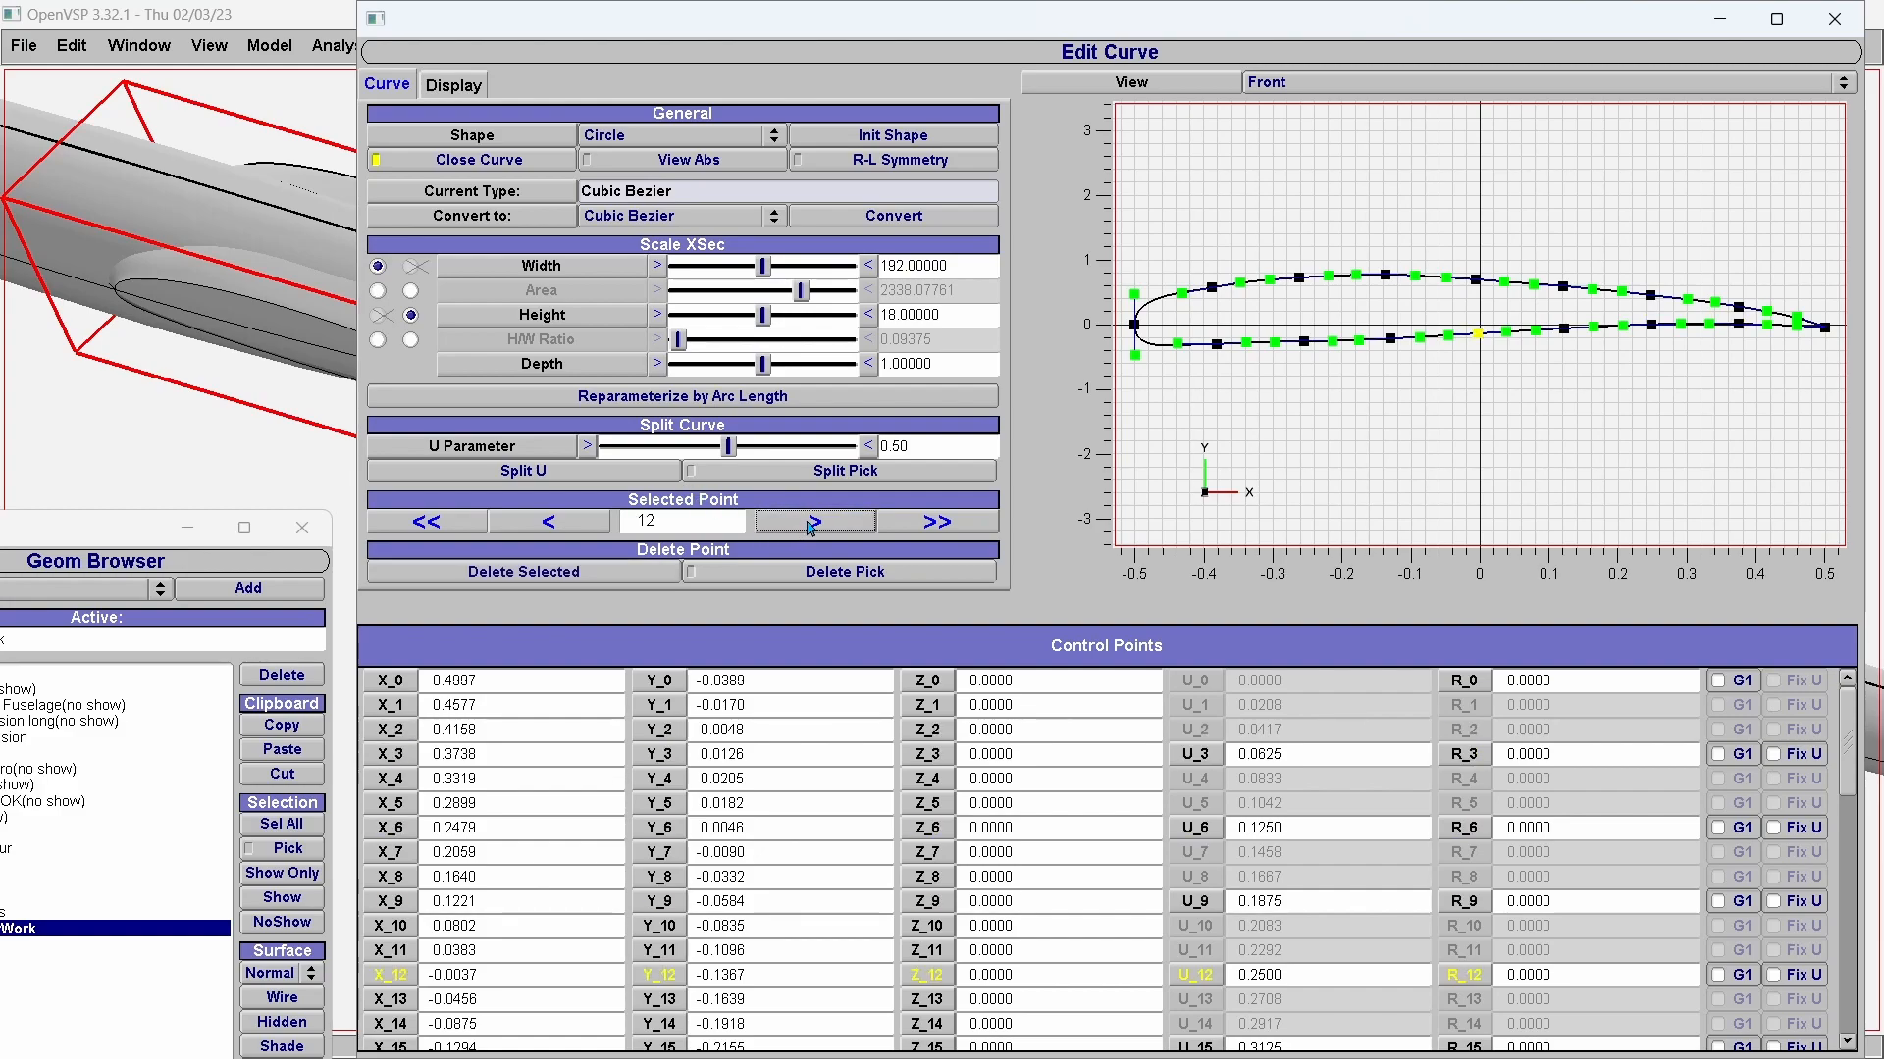
pyautogui.click(811, 522)
pyautogui.click(810, 522)
pyautogui.click(810, 522)
pyautogui.doubleClick(810, 522)
pyautogui.doubleClick(811, 522)
pyautogui.doubleClick(811, 522)
pyautogui.doubleClick(811, 522)
pyautogui.doubleClick(810, 522)
pyautogui.doubleClick(811, 522)
pyautogui.click(815, 524)
pyautogui.click(815, 525)
pyautogui.click(815, 525)
pyautogui.click(815, 525)
pyautogui.click(815, 525)
pyautogui.click(815, 524)
pyautogui.click(815, 525)
pyautogui.click(816, 525)
pyautogui.click(815, 524)
pyautogui.click(815, 525)
pyautogui.click(816, 525)
pyautogui.click(815, 525)
pyautogui.click(554, 529)
pyautogui.click(553, 529)
pyautogui.click(553, 530)
pyautogui.click(810, 525)
pyautogui.click(810, 526)
pyautogui.click(810, 525)
# Try a Y value of 0.9 for control point 36 on the upper surface.
pyautogui.scroll(-10, 859, 831)
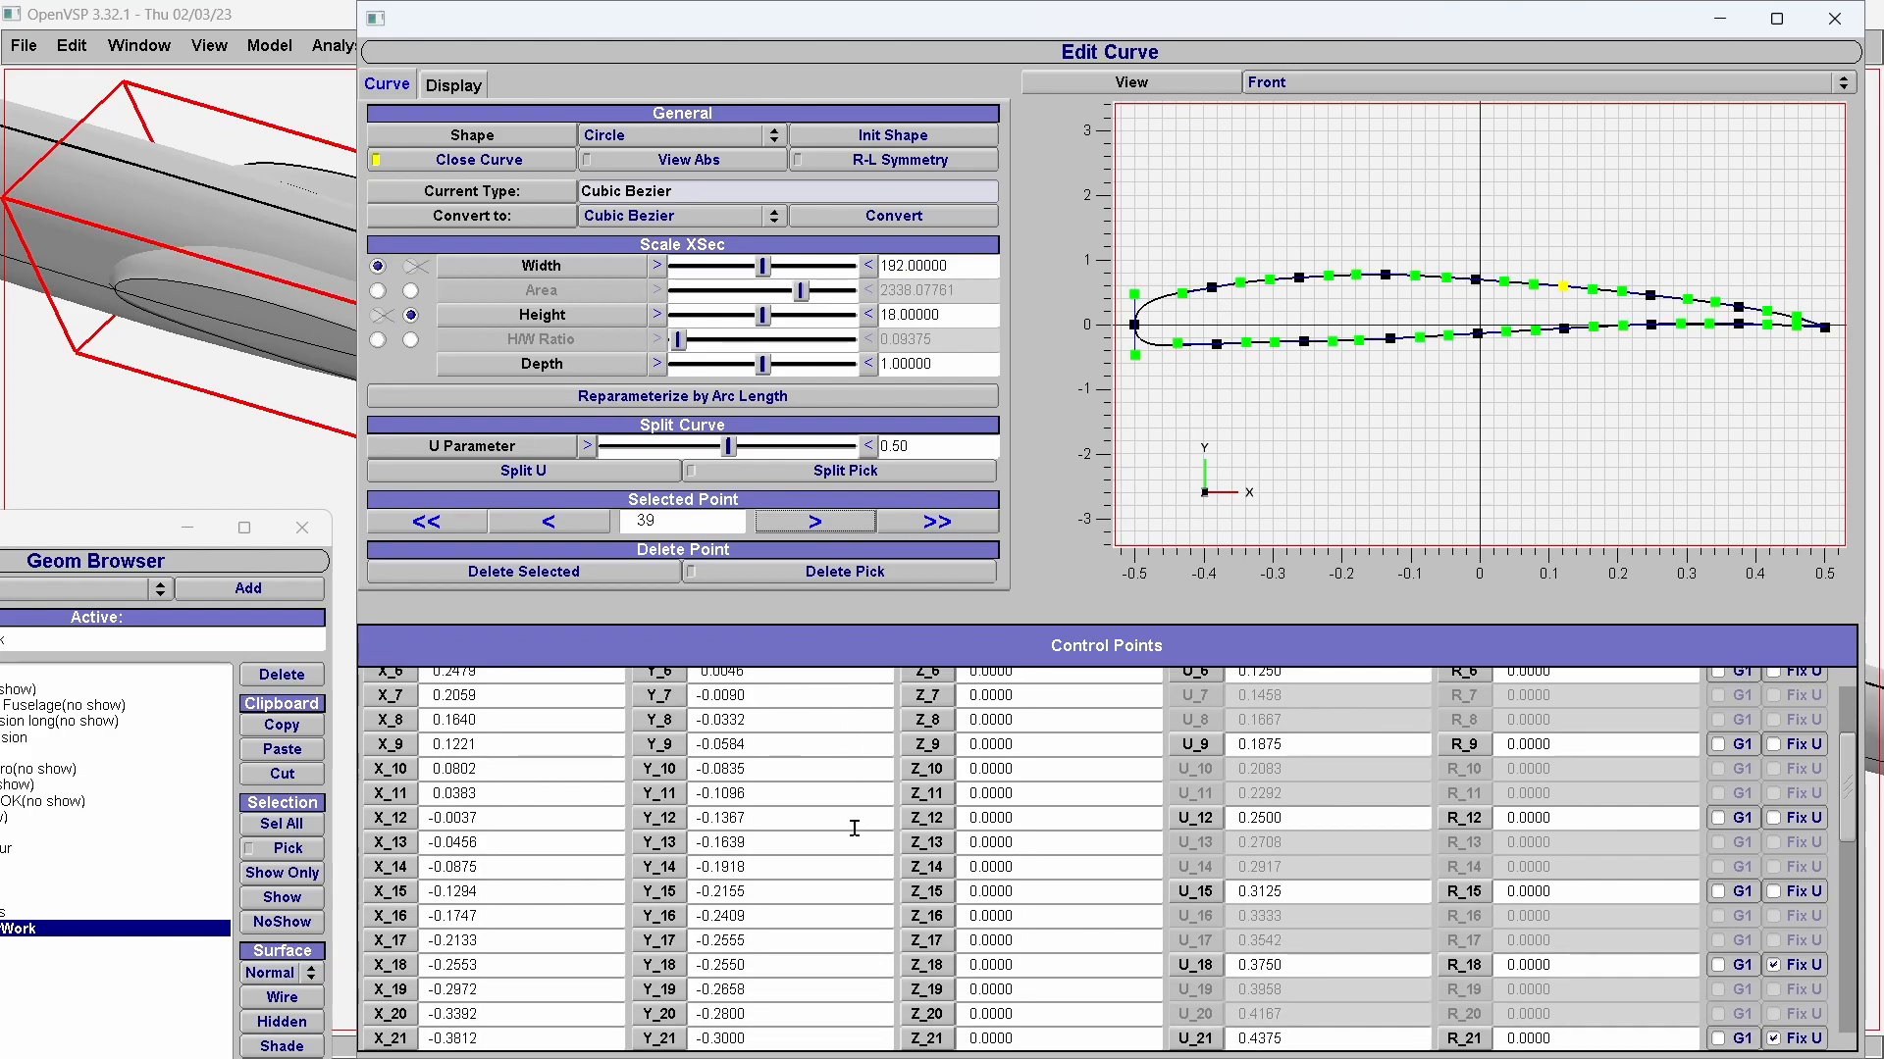
pyautogui.click(763, 833)
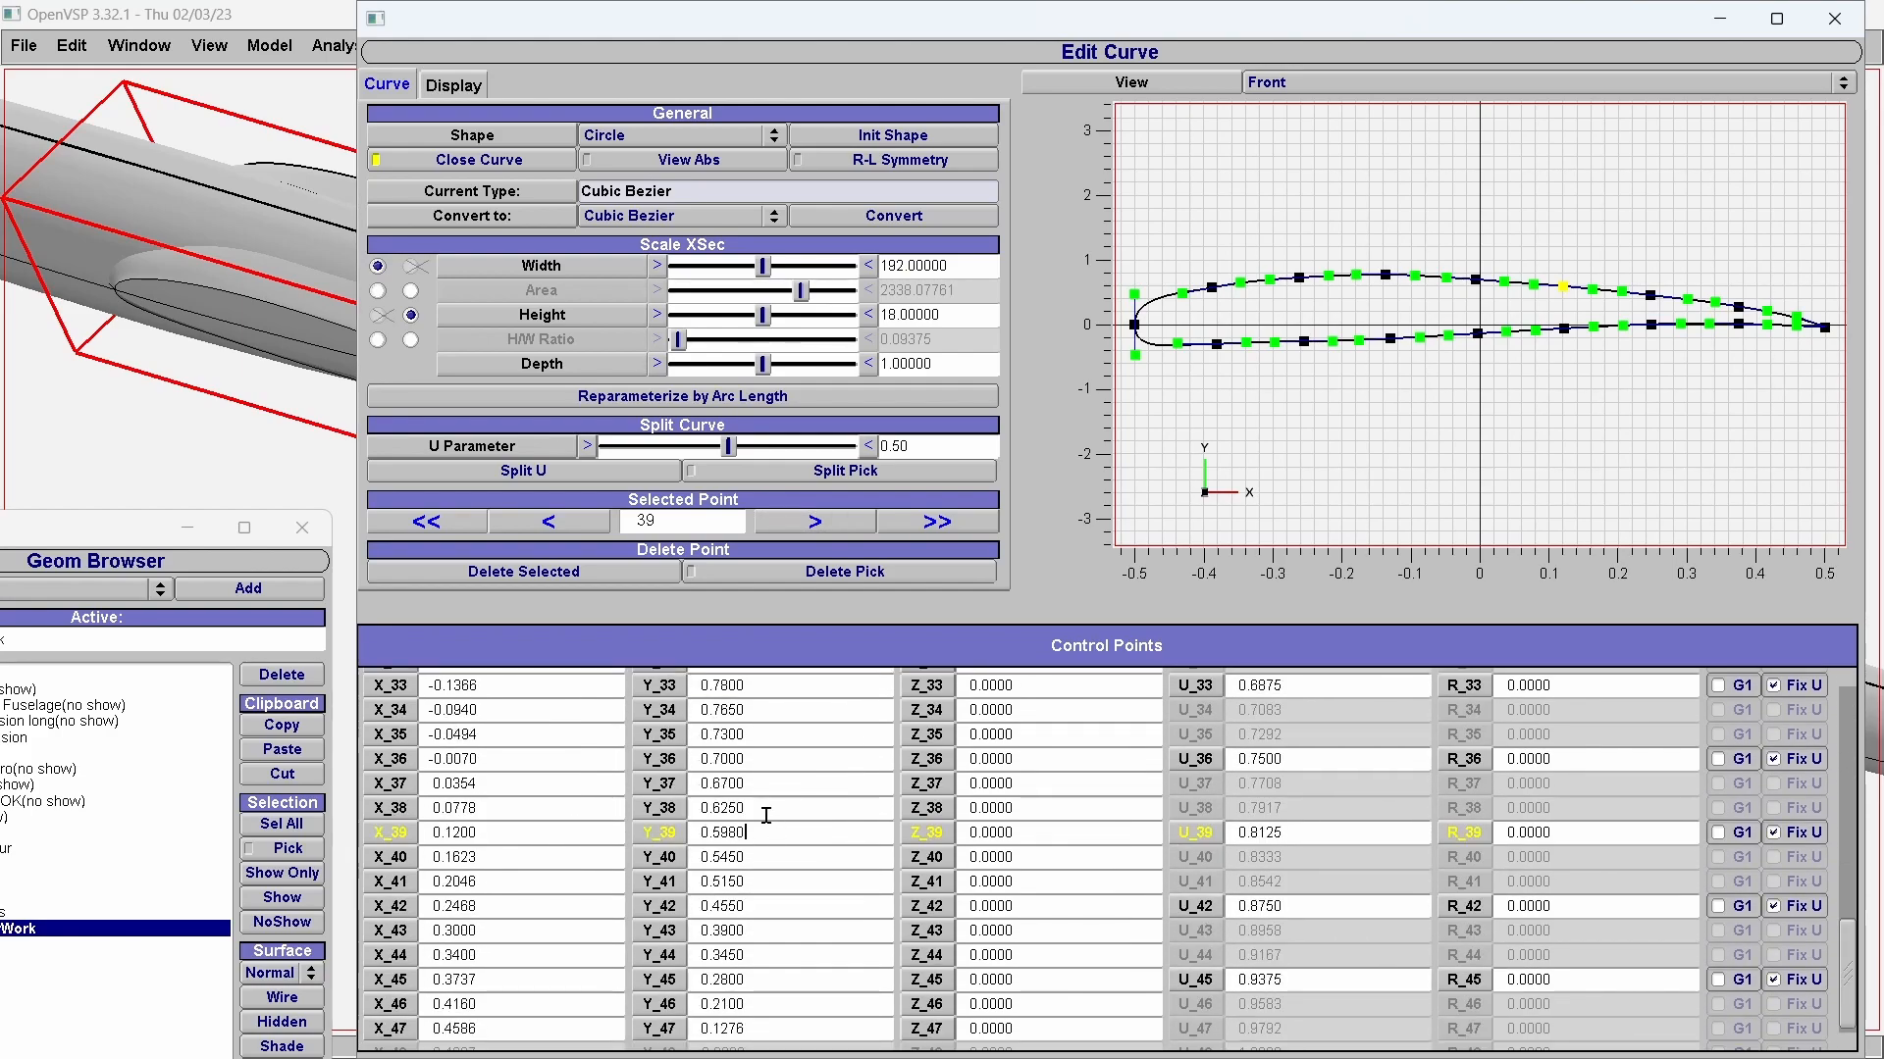
pyautogui.click(574, 525)
pyautogui.click(575, 525)
pyautogui.click(575, 525)
pyautogui.doubleClick(775, 758)
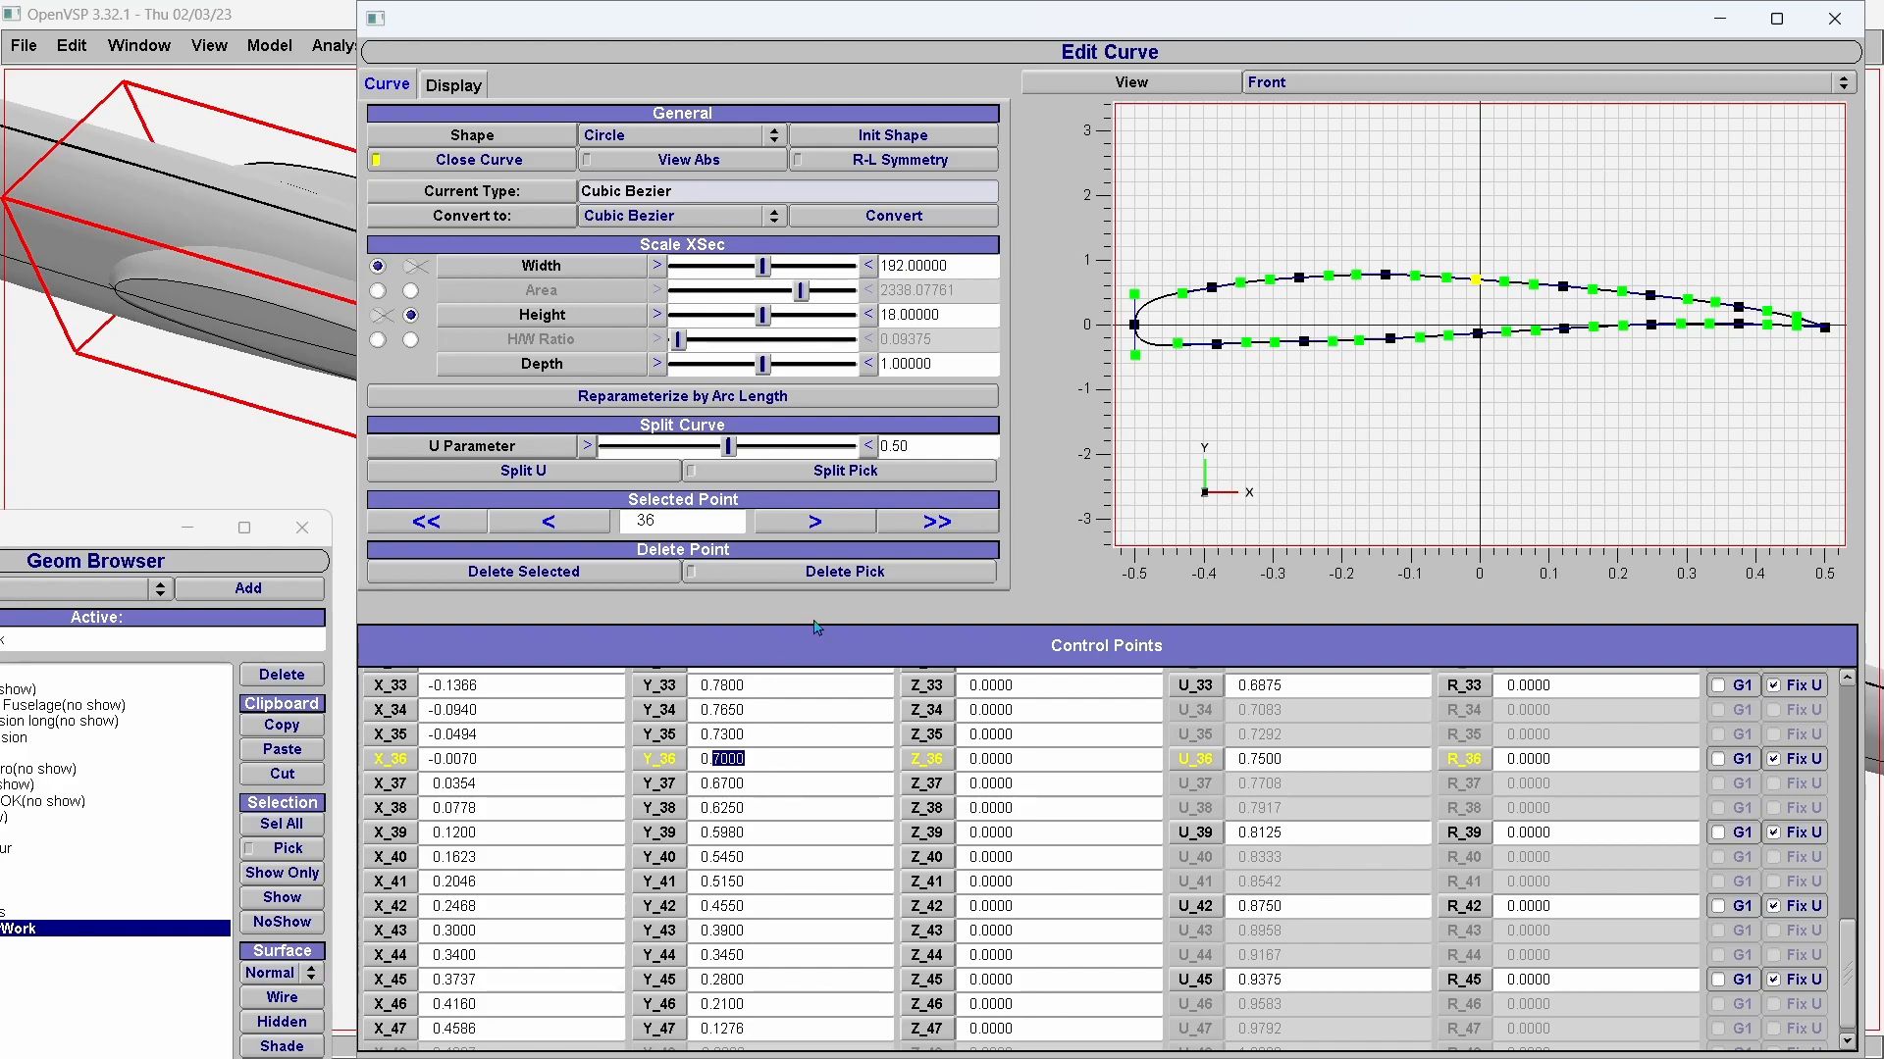
pyautogui.write('9')
pyautogui.doubleClick(726, 783)
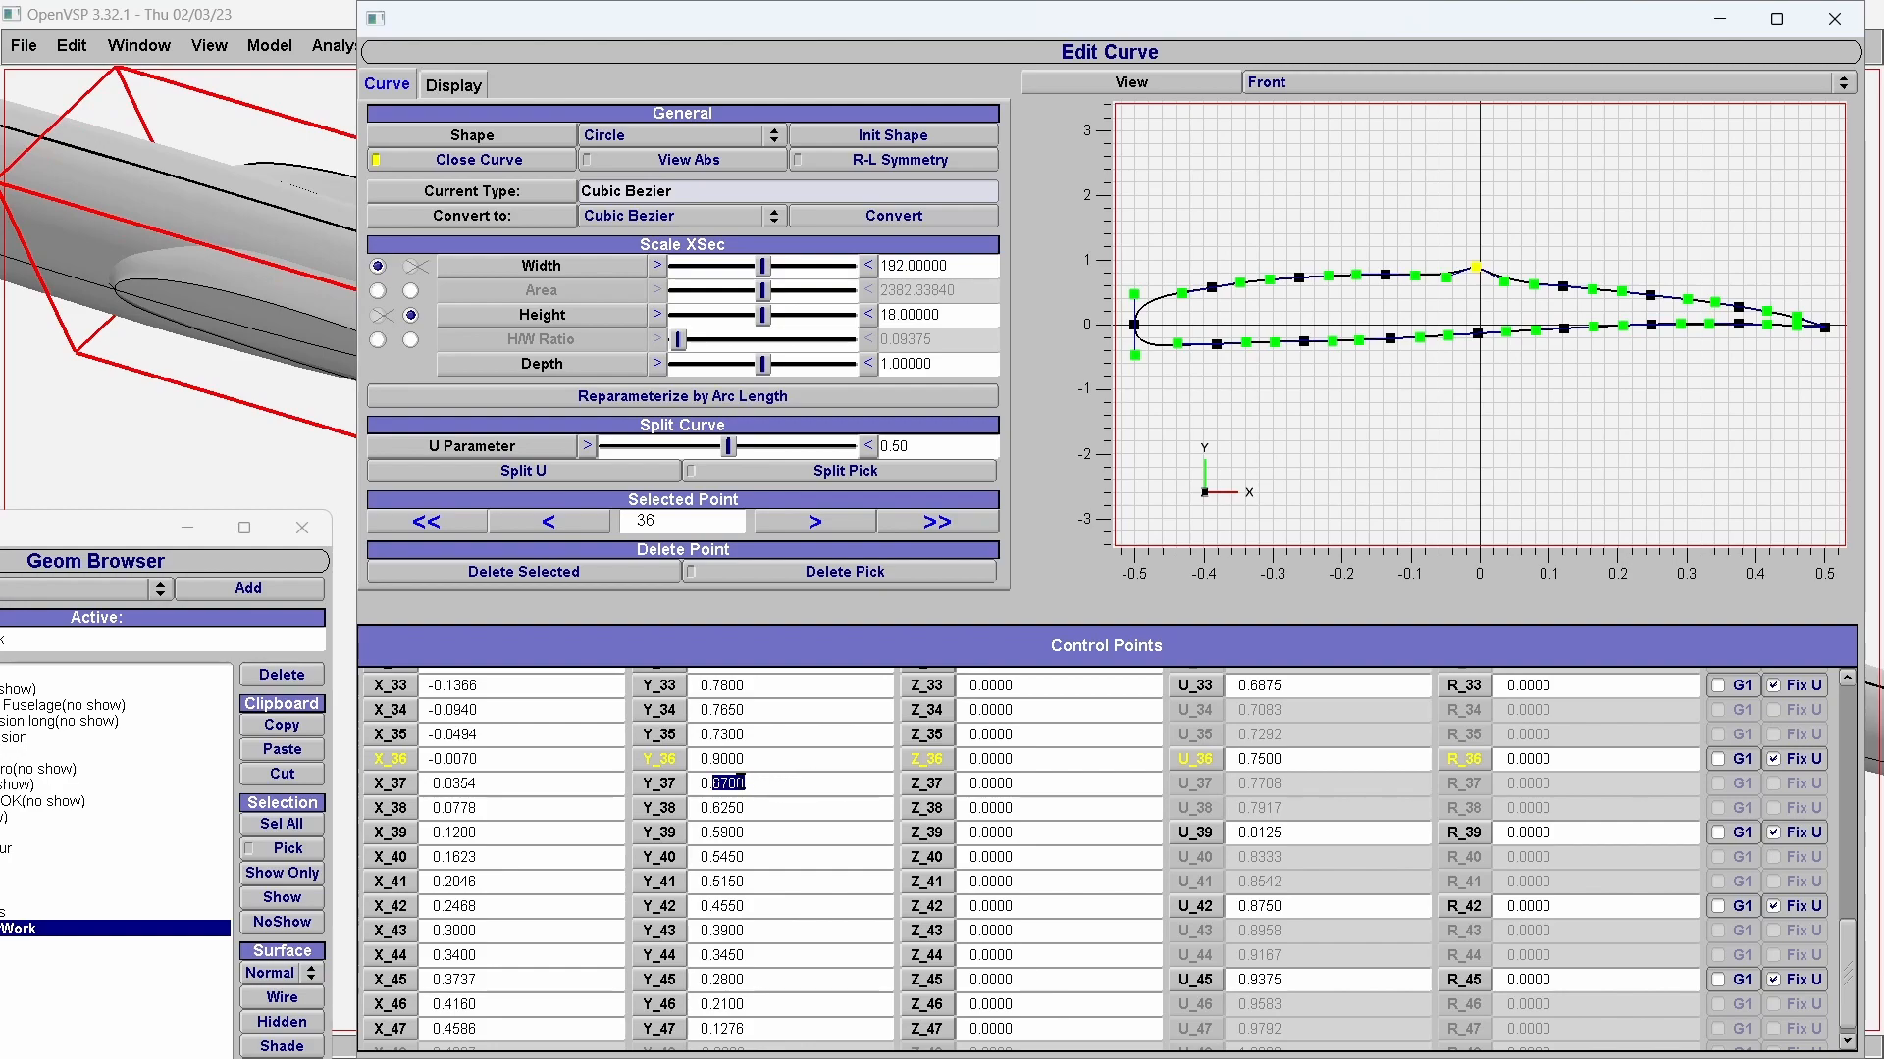
# Set the Y value of control point 36 to 0.75.
pyautogui.doubleClick(806, 760)
pyautogui.moveTo(802, 29); pyautogui.dragTo(733, 64)
pyautogui.write('75')
pyautogui.press('Return')
# Try a Y value of 0.8 for control point 37 and settle on 0.77.
pyautogui.moveTo(664, 817); pyautogui.dragTo(731, 819)
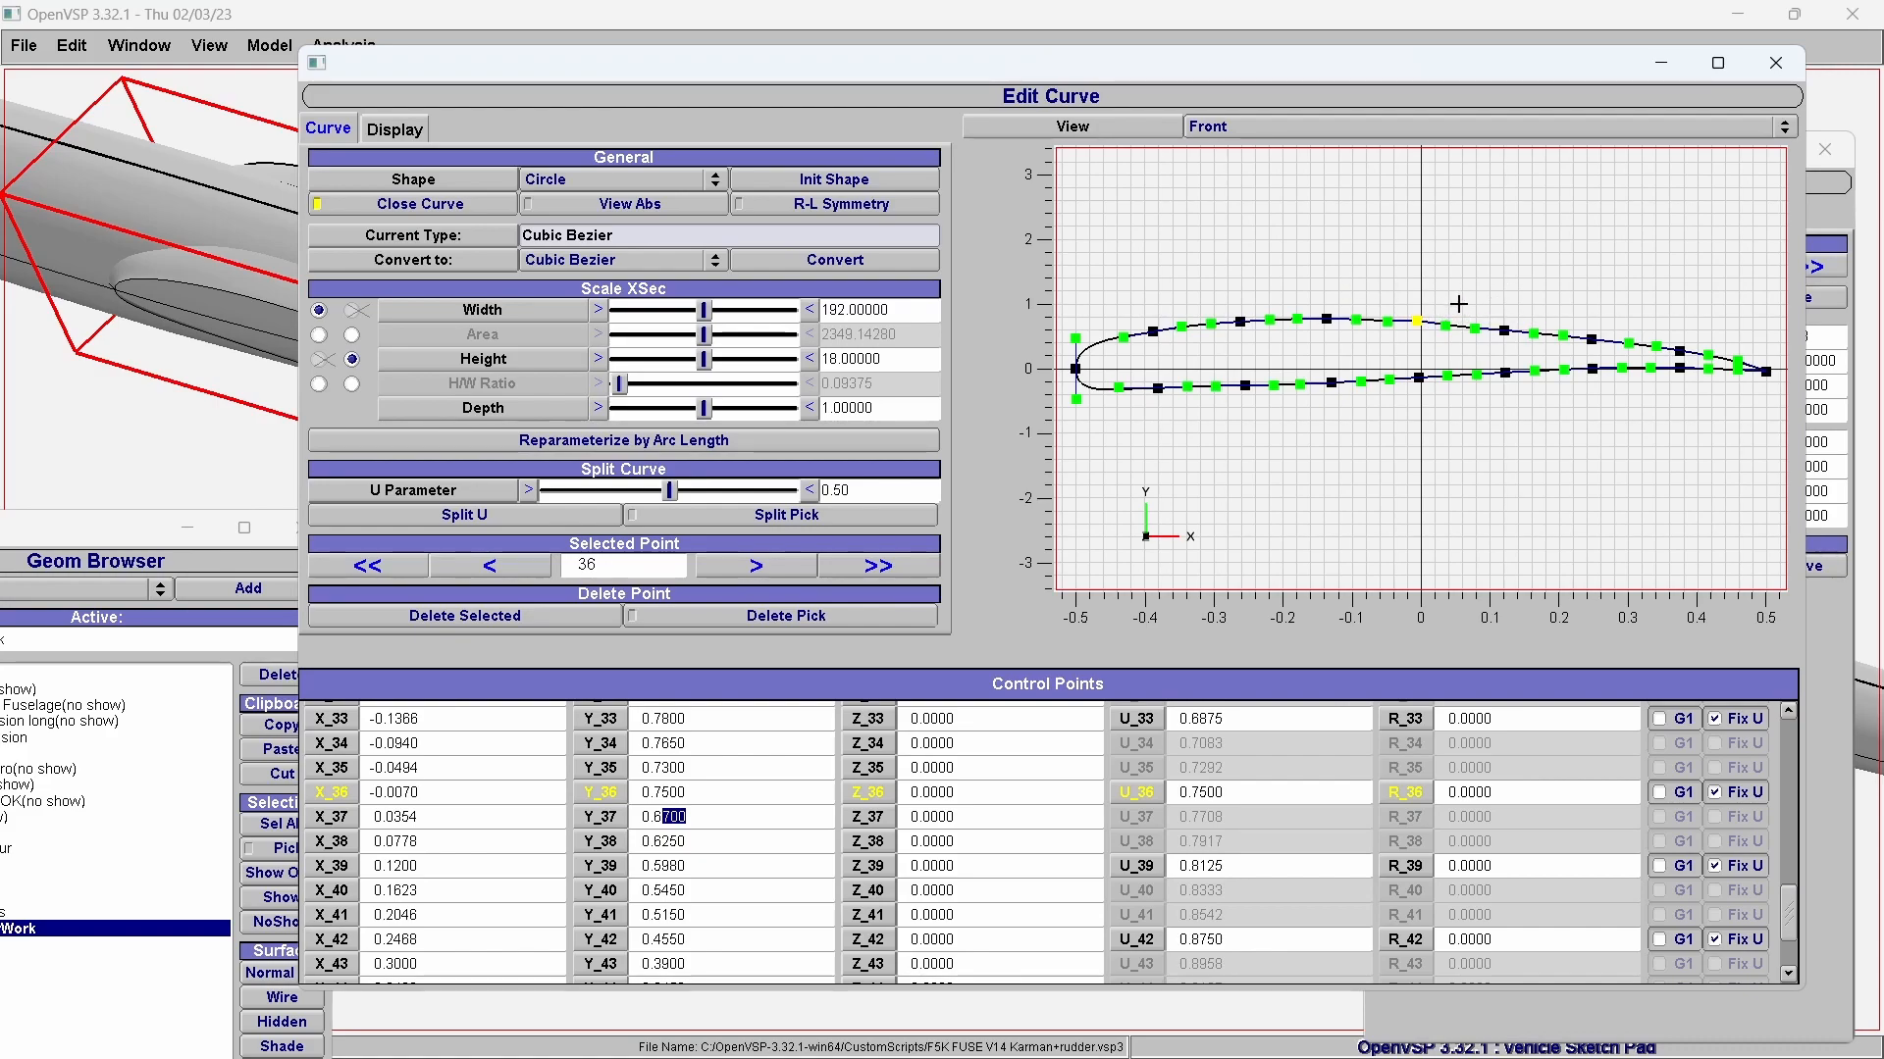
pyautogui.moveTo(651, 818); pyautogui.dragTo(752, 818)
pyautogui.write('8')
pyautogui.click(712, 844)
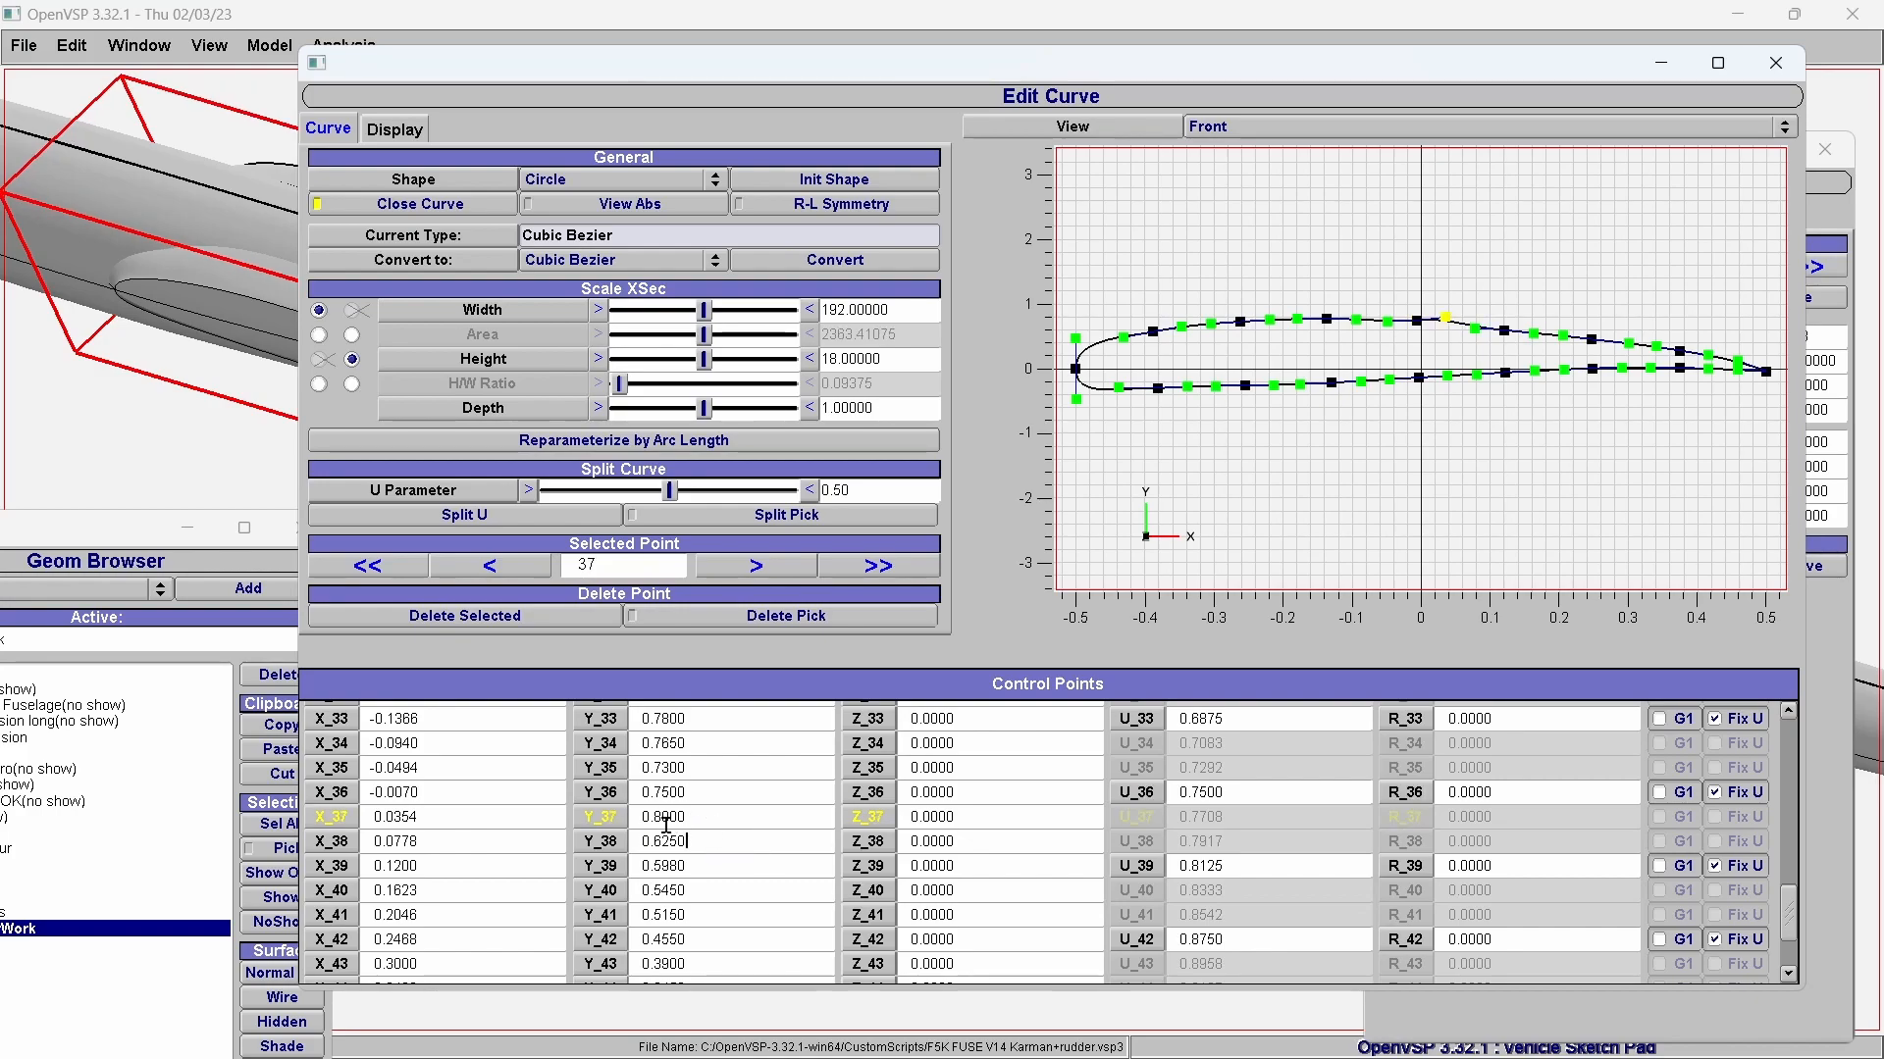
pyautogui.moveTo(656, 818); pyautogui.dragTo(739, 824)
pyautogui.write('77')
# Set the Y values of control points 38 to 42 to 0.79, 0.72, 0.70, 0.70 and 0.69.
pyautogui.click(670, 844)
pyautogui.moveTo(655, 841); pyautogui.dragTo(730, 841)
pyautogui.write('79')
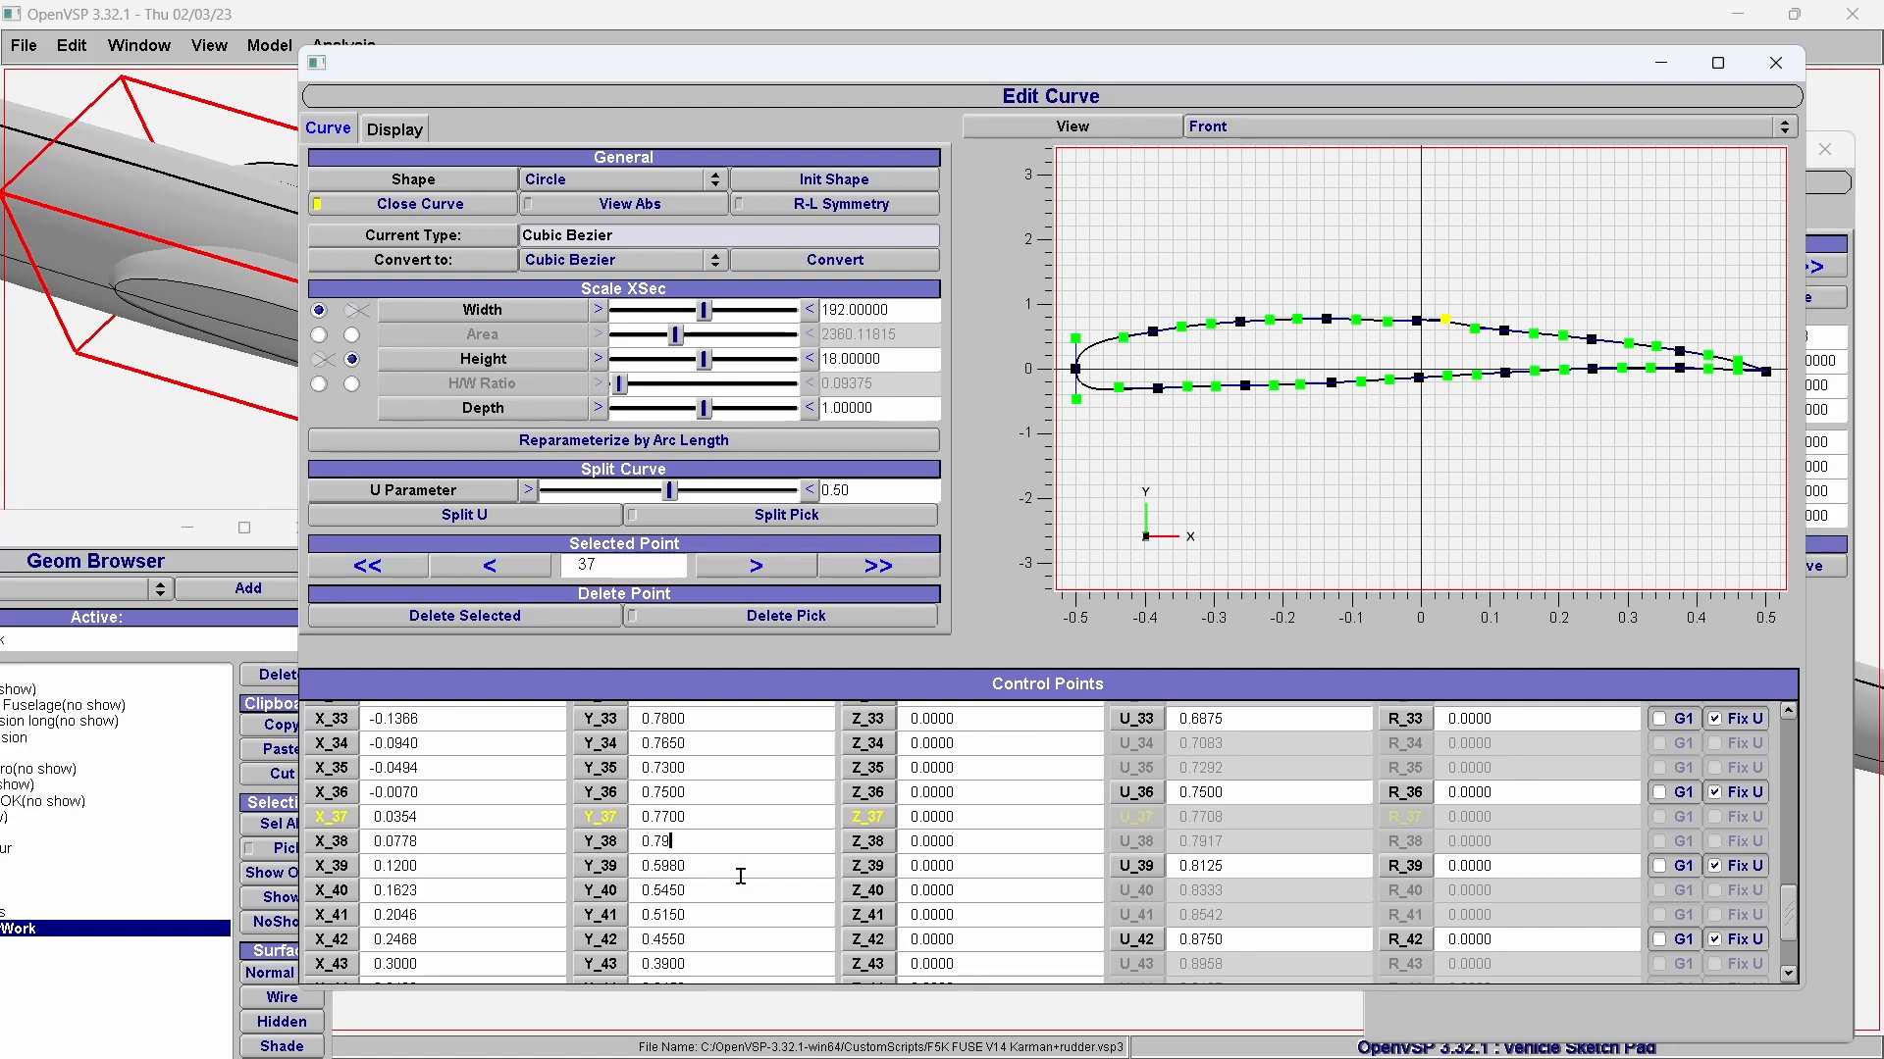
pyautogui.press('Return')
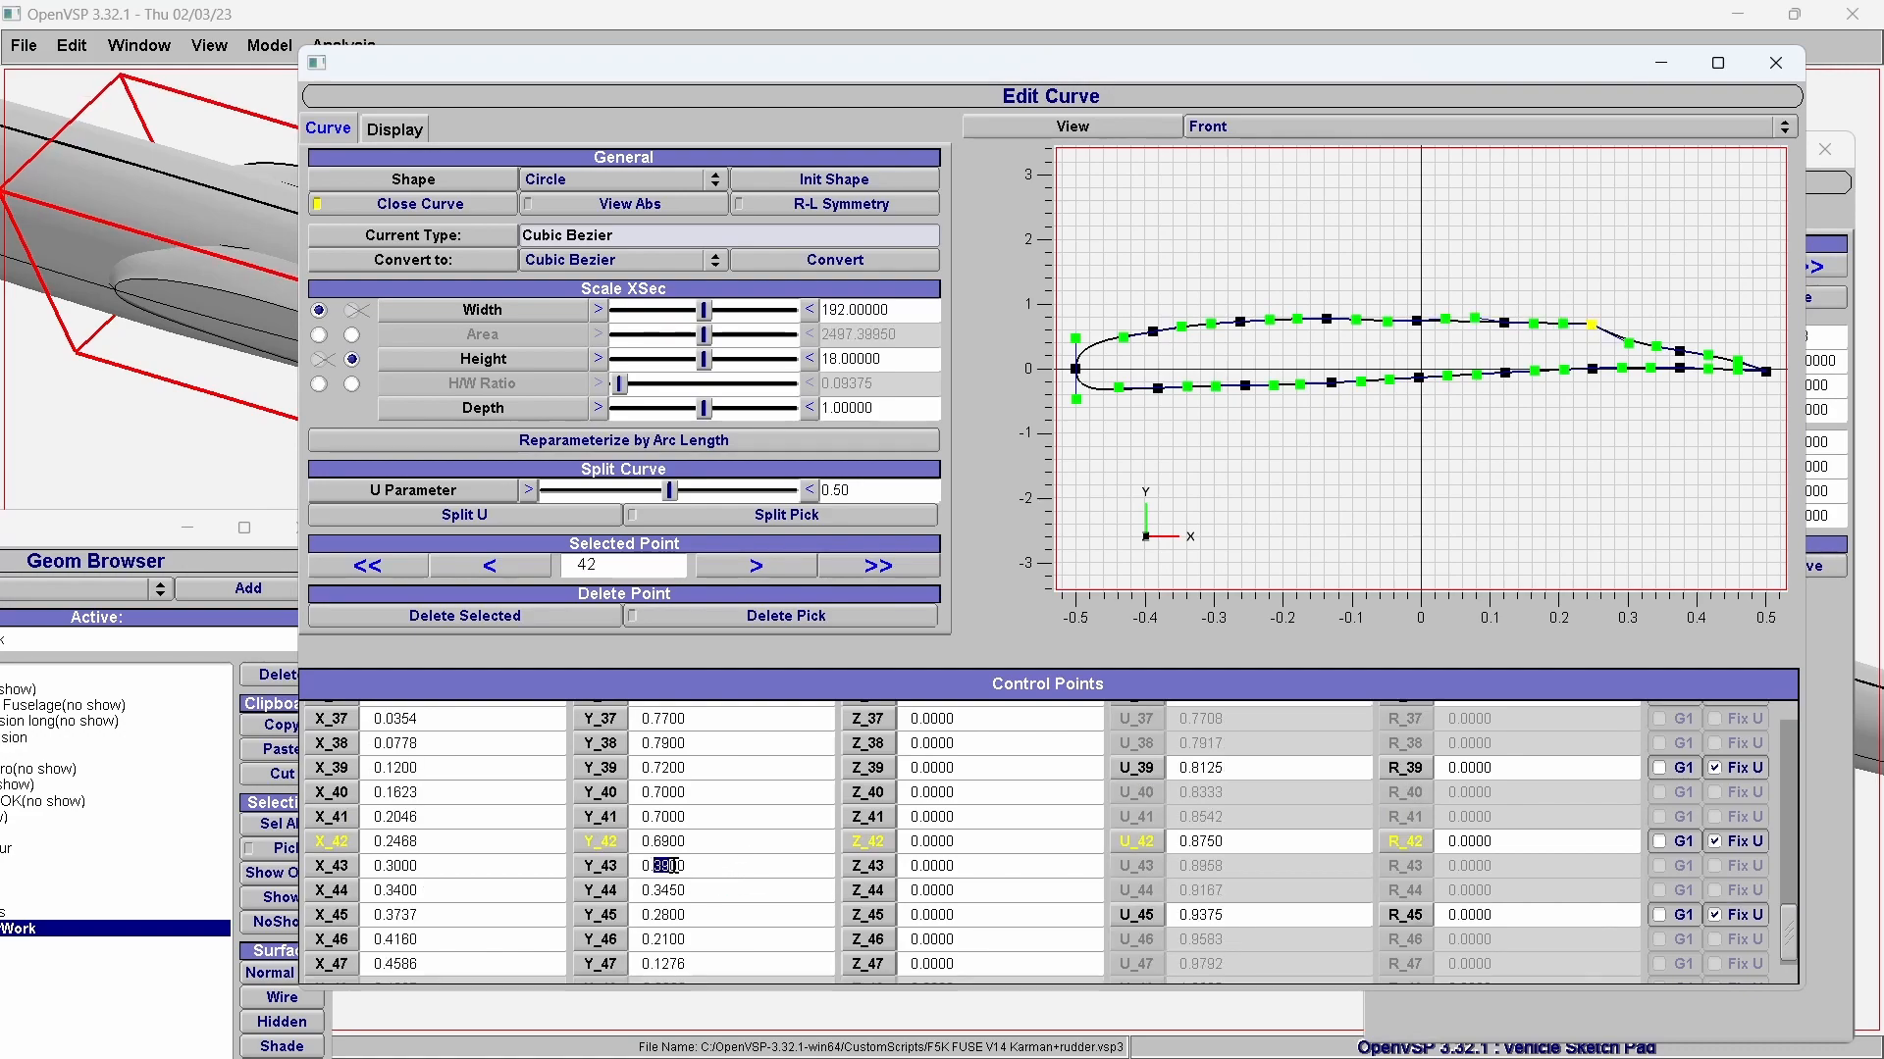
pyautogui.moveTo(654, 866); pyautogui.dragTo(706, 869)
# Hide StackCopyNewWork and show the original StackGeom fairing with a shaded surface for comparison.
pyautogui.moveTo(989, 68); pyautogui.dragTo(978, 117)
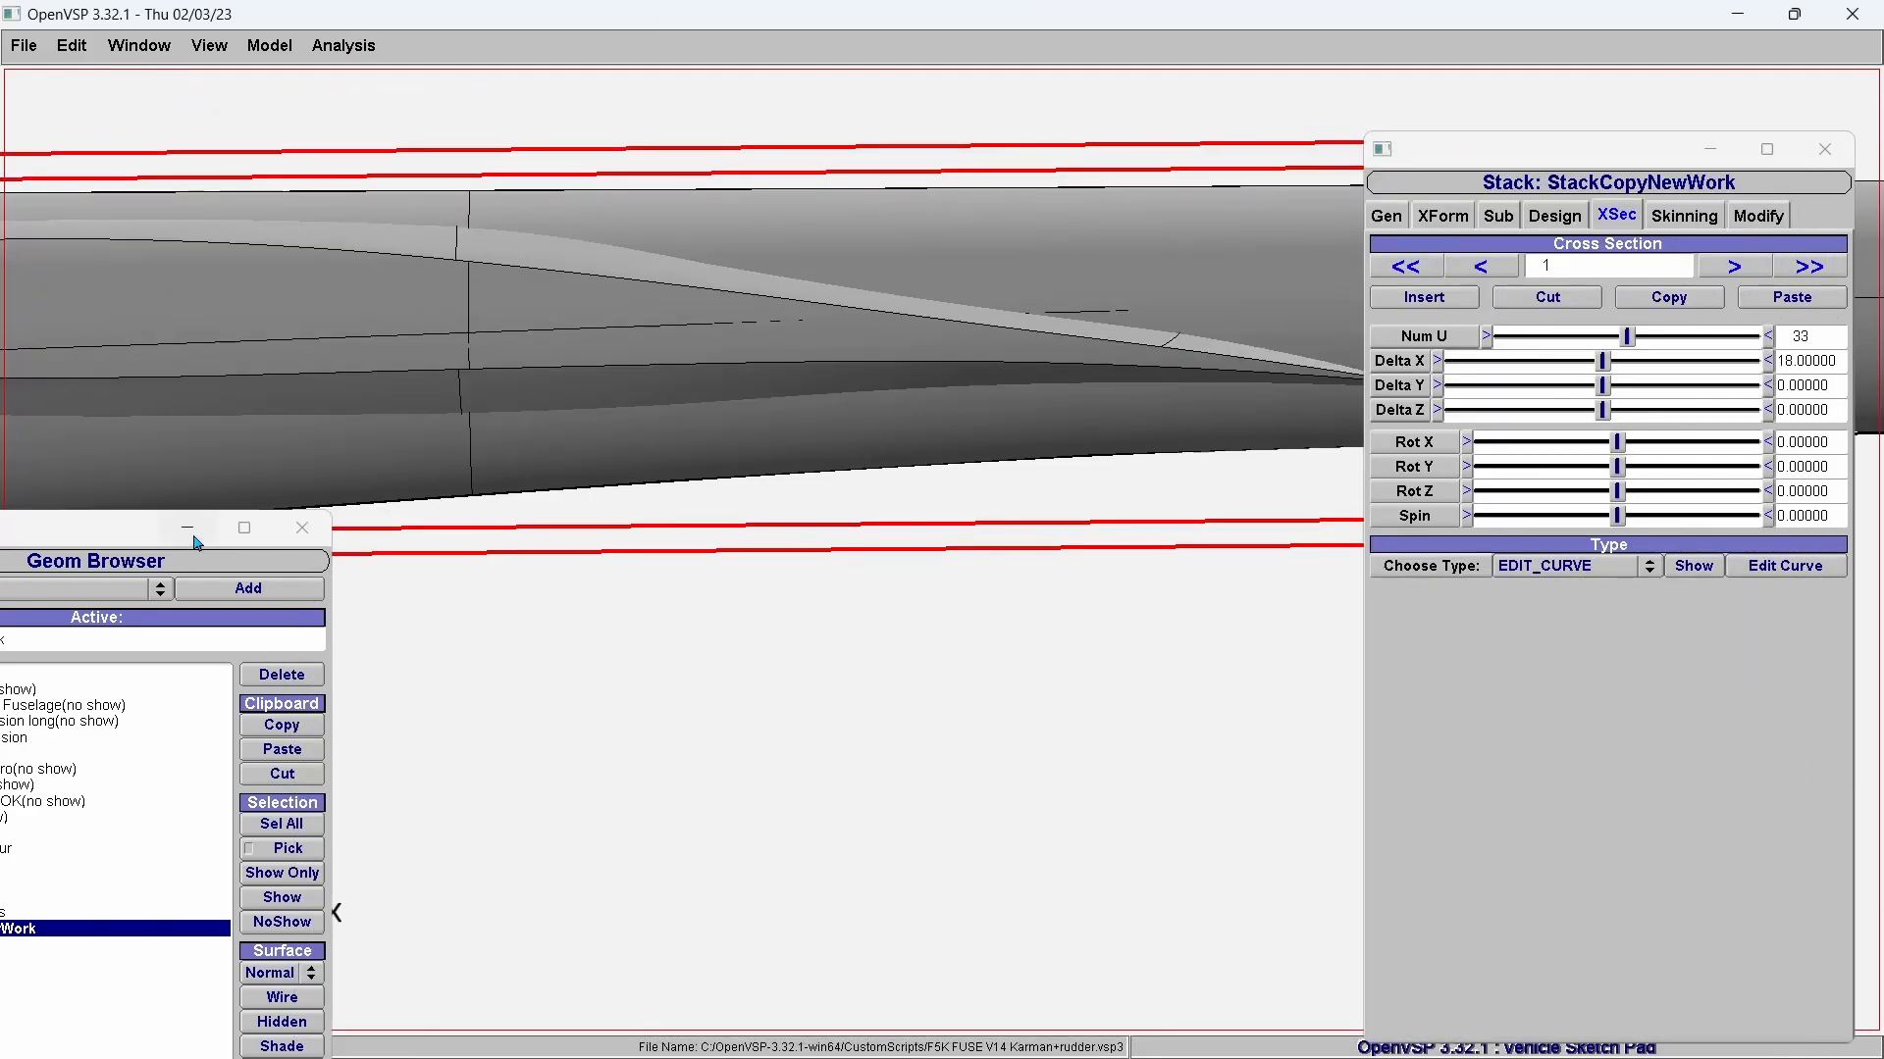
pyautogui.moveTo(119, 528); pyautogui.dragTo(623, 458)
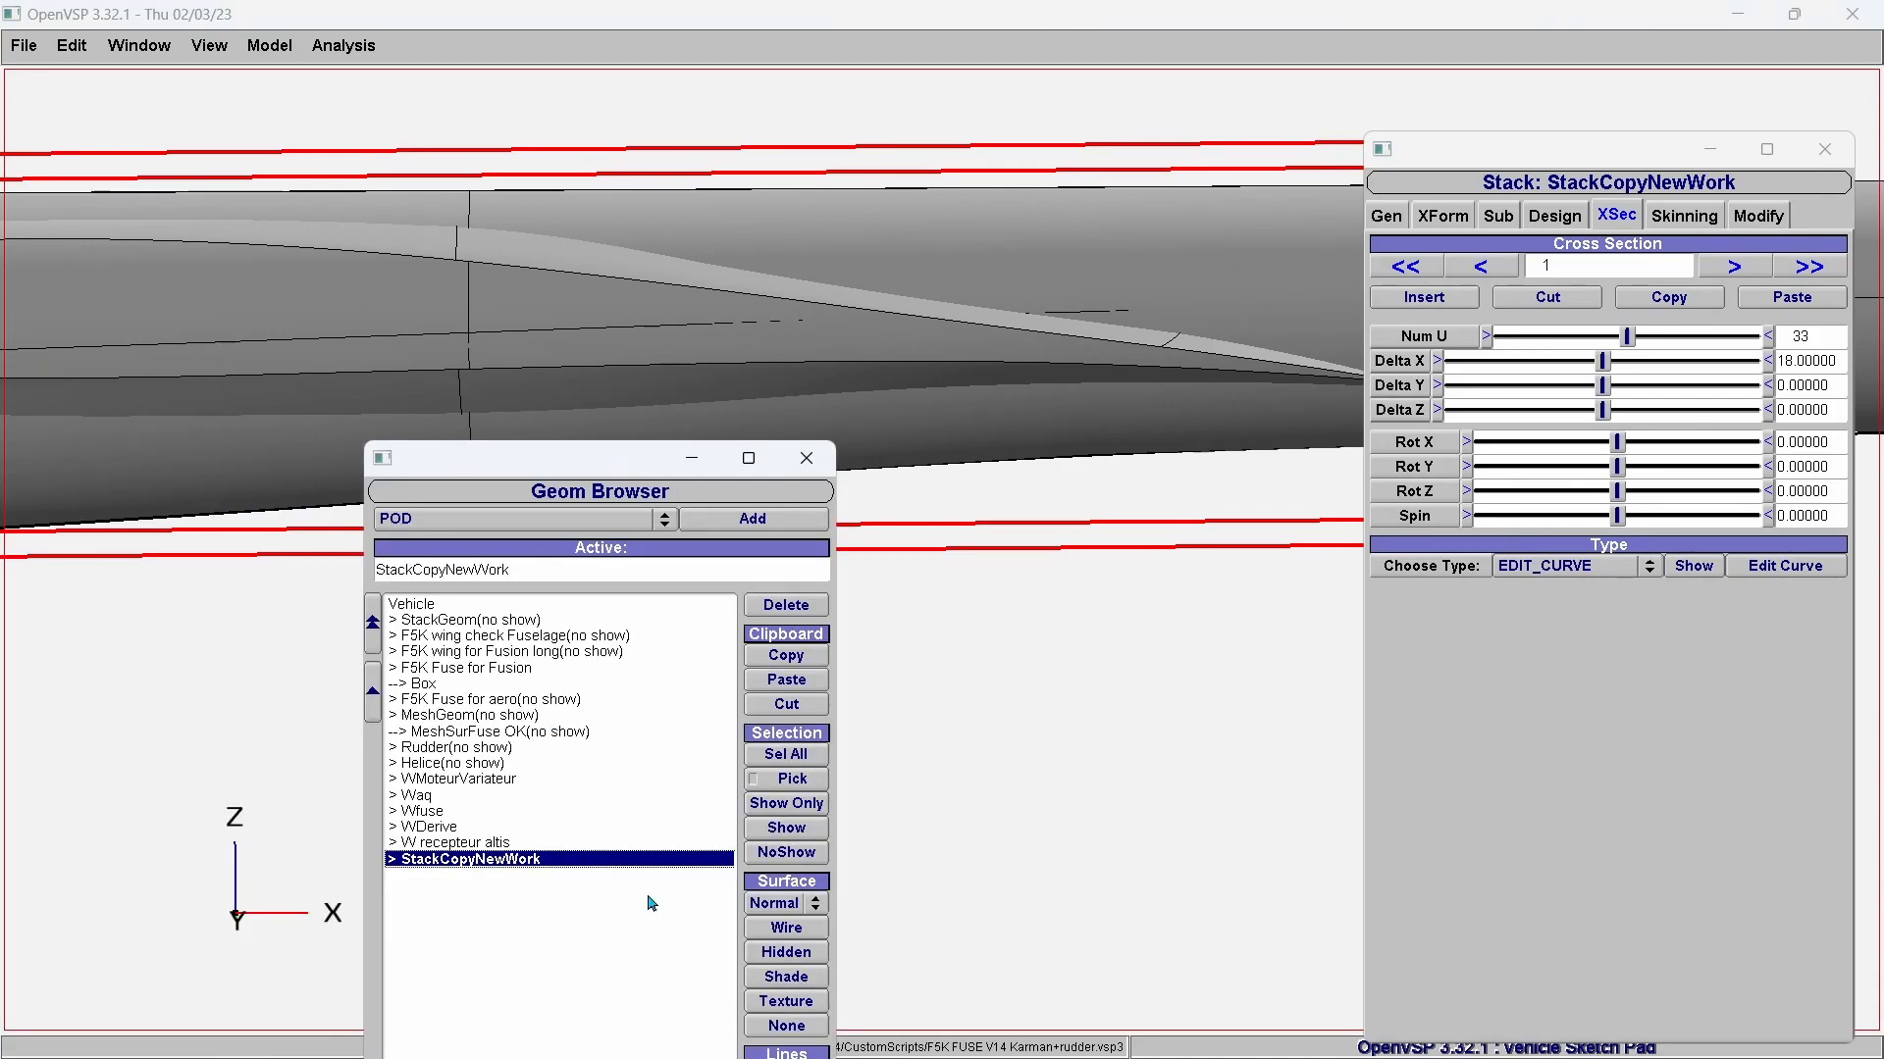
pyautogui.click(804, 854)
pyautogui.click(602, 622)
pyautogui.click(782, 825)
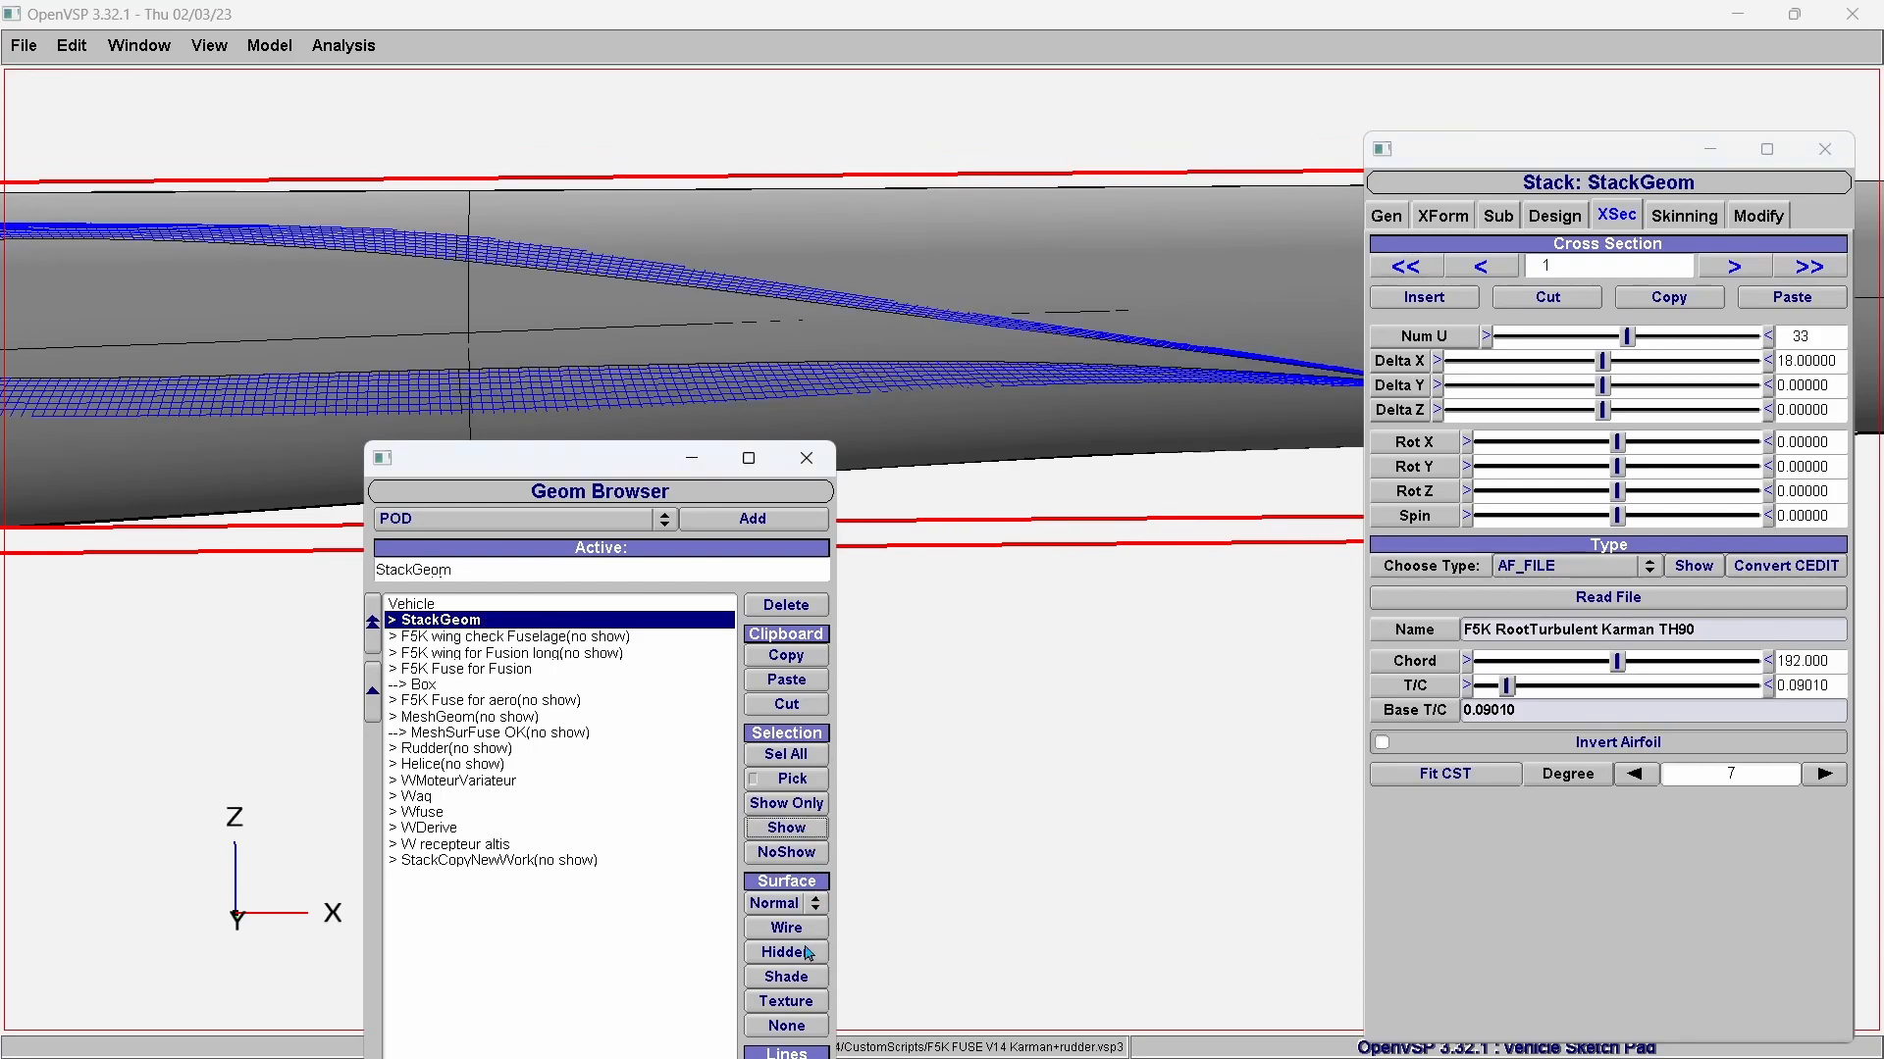
pyautogui.click(807, 979)
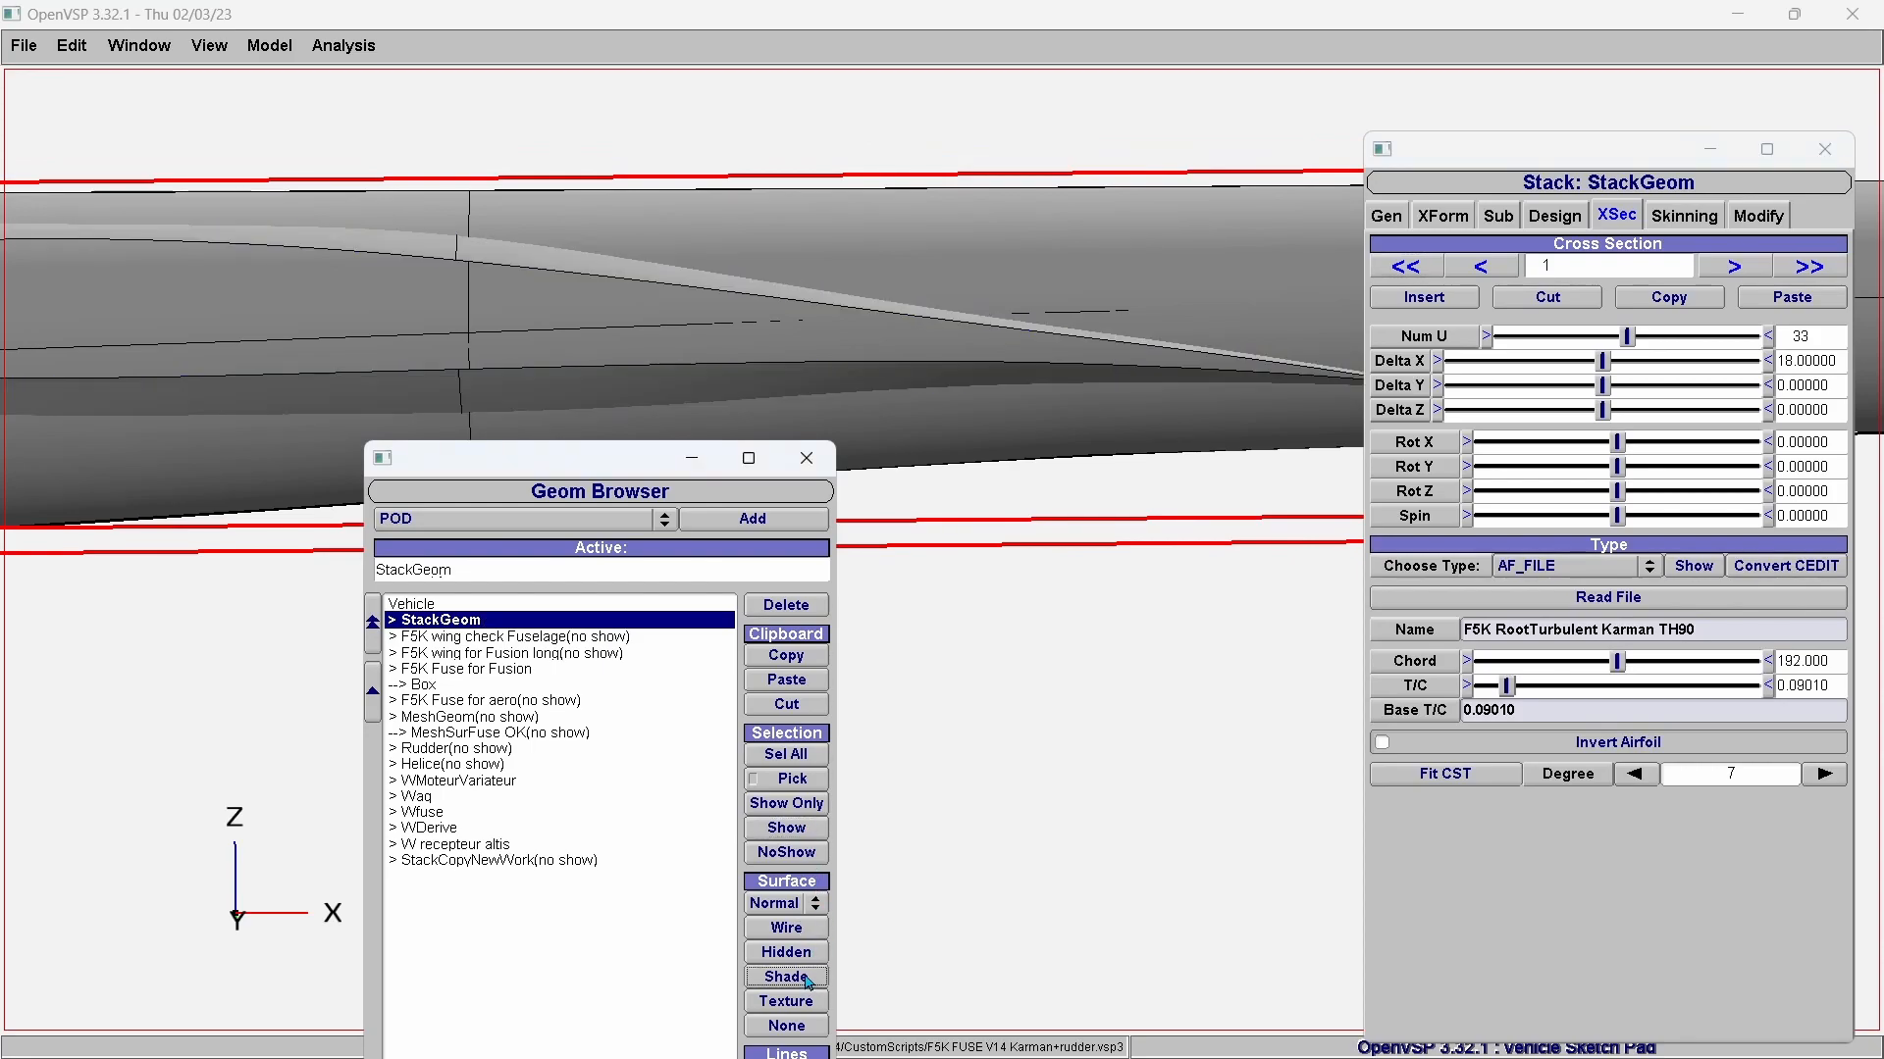
# Show StackCopyNewWork again together with StackGeom and compare the two fairings along the trailing edge.
pyautogui.click(592, 861)
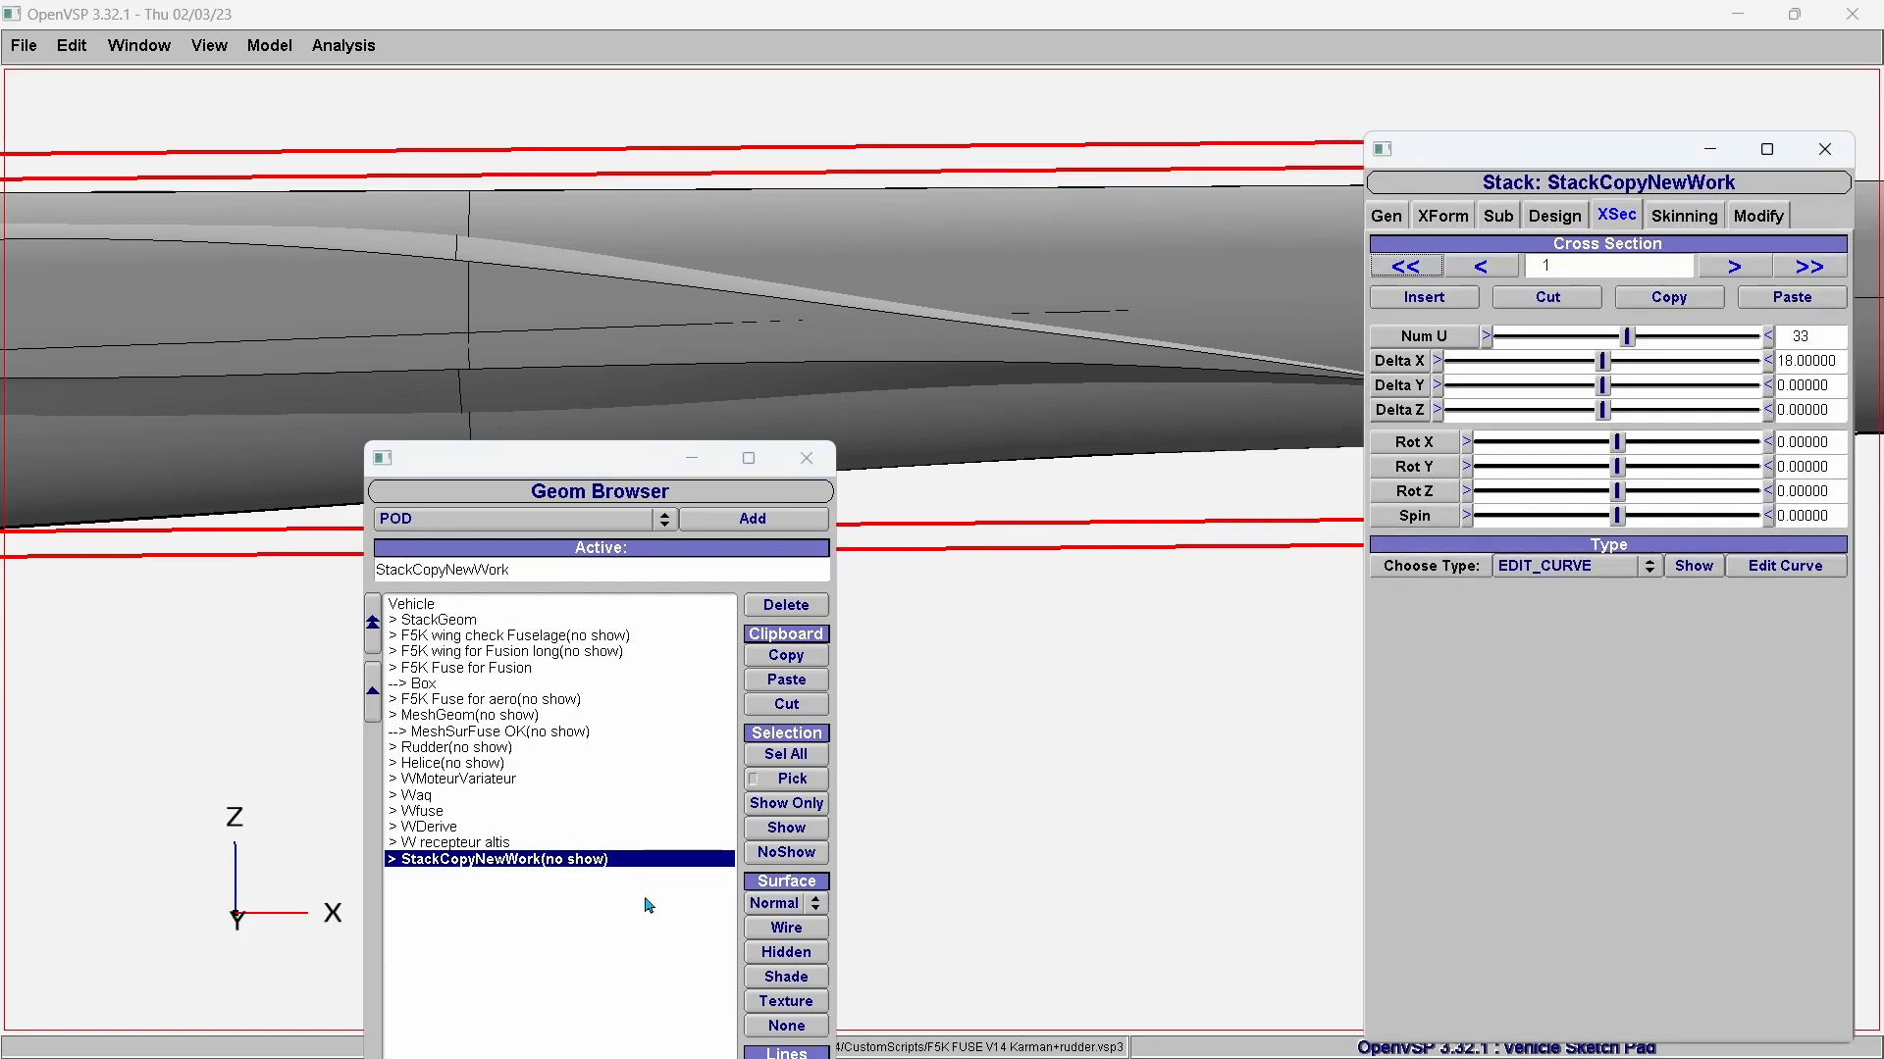
pyautogui.click(789, 830)
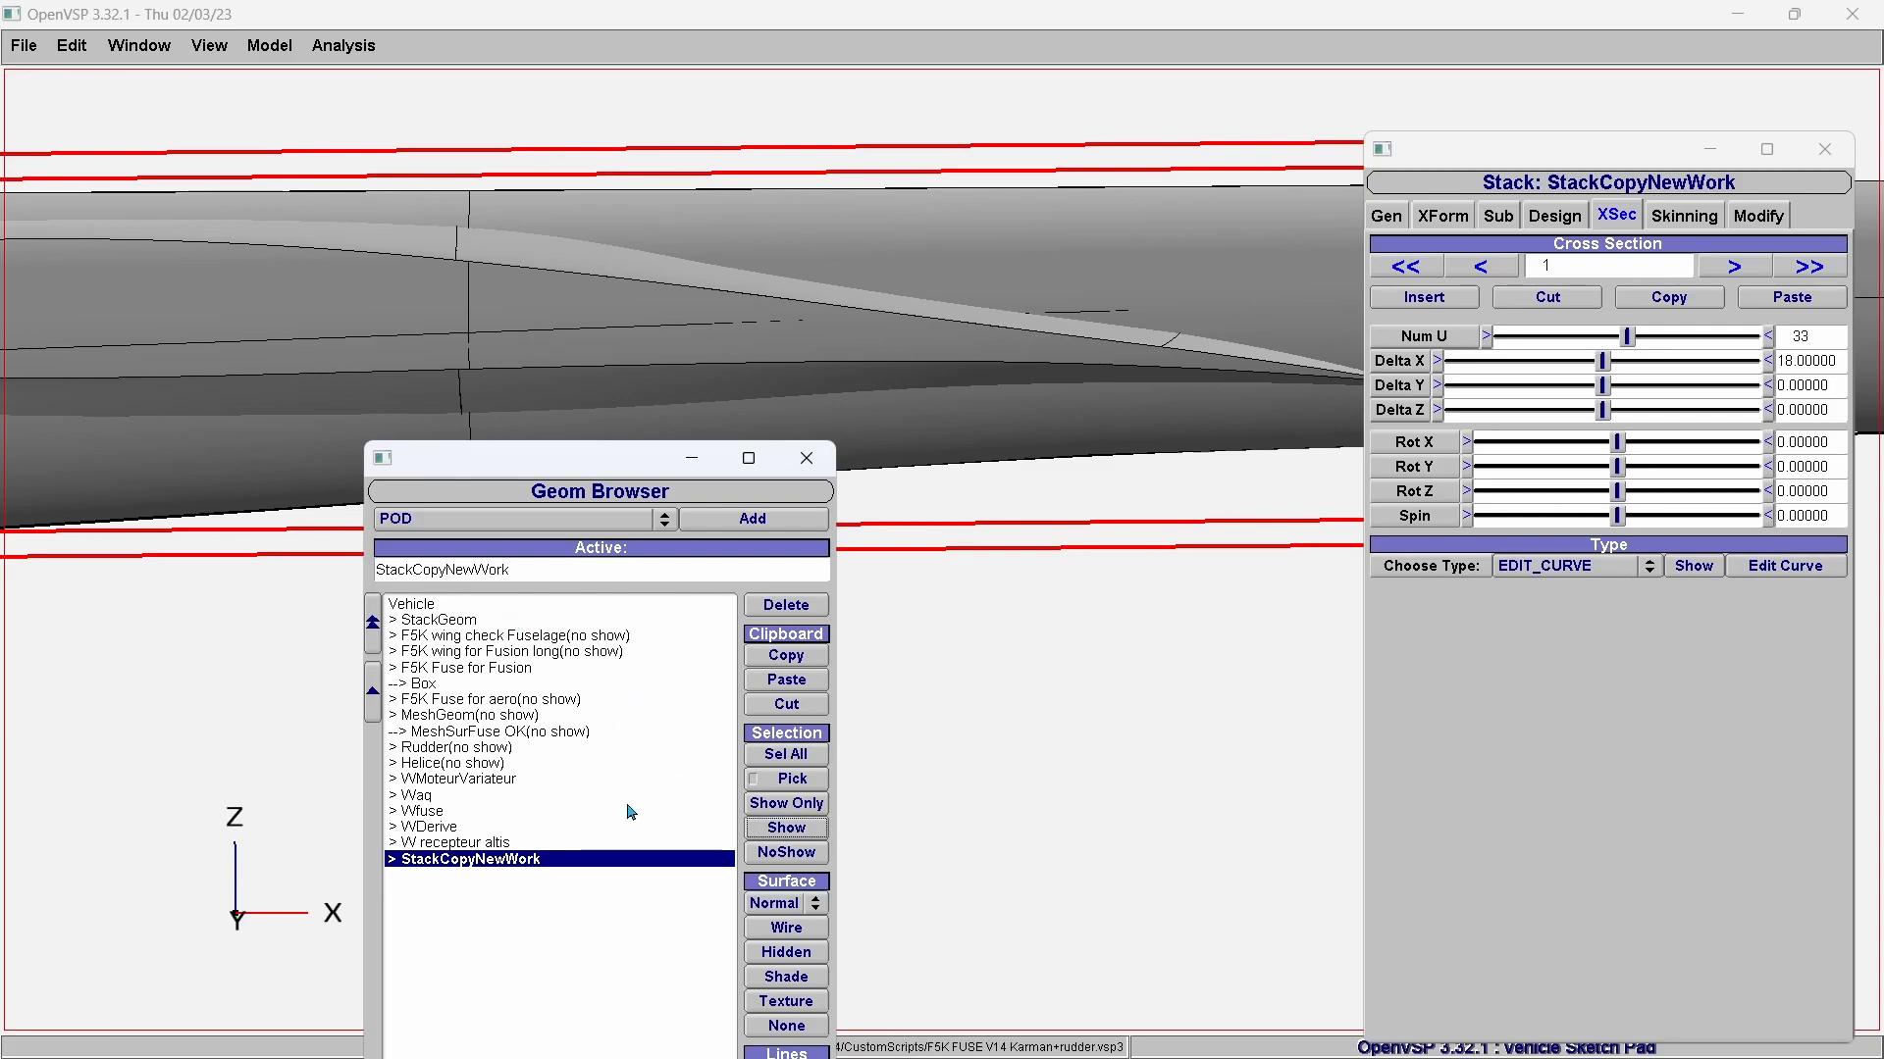
pyautogui.moveTo(1000, 340); pyautogui.dragTo(1094, 346)
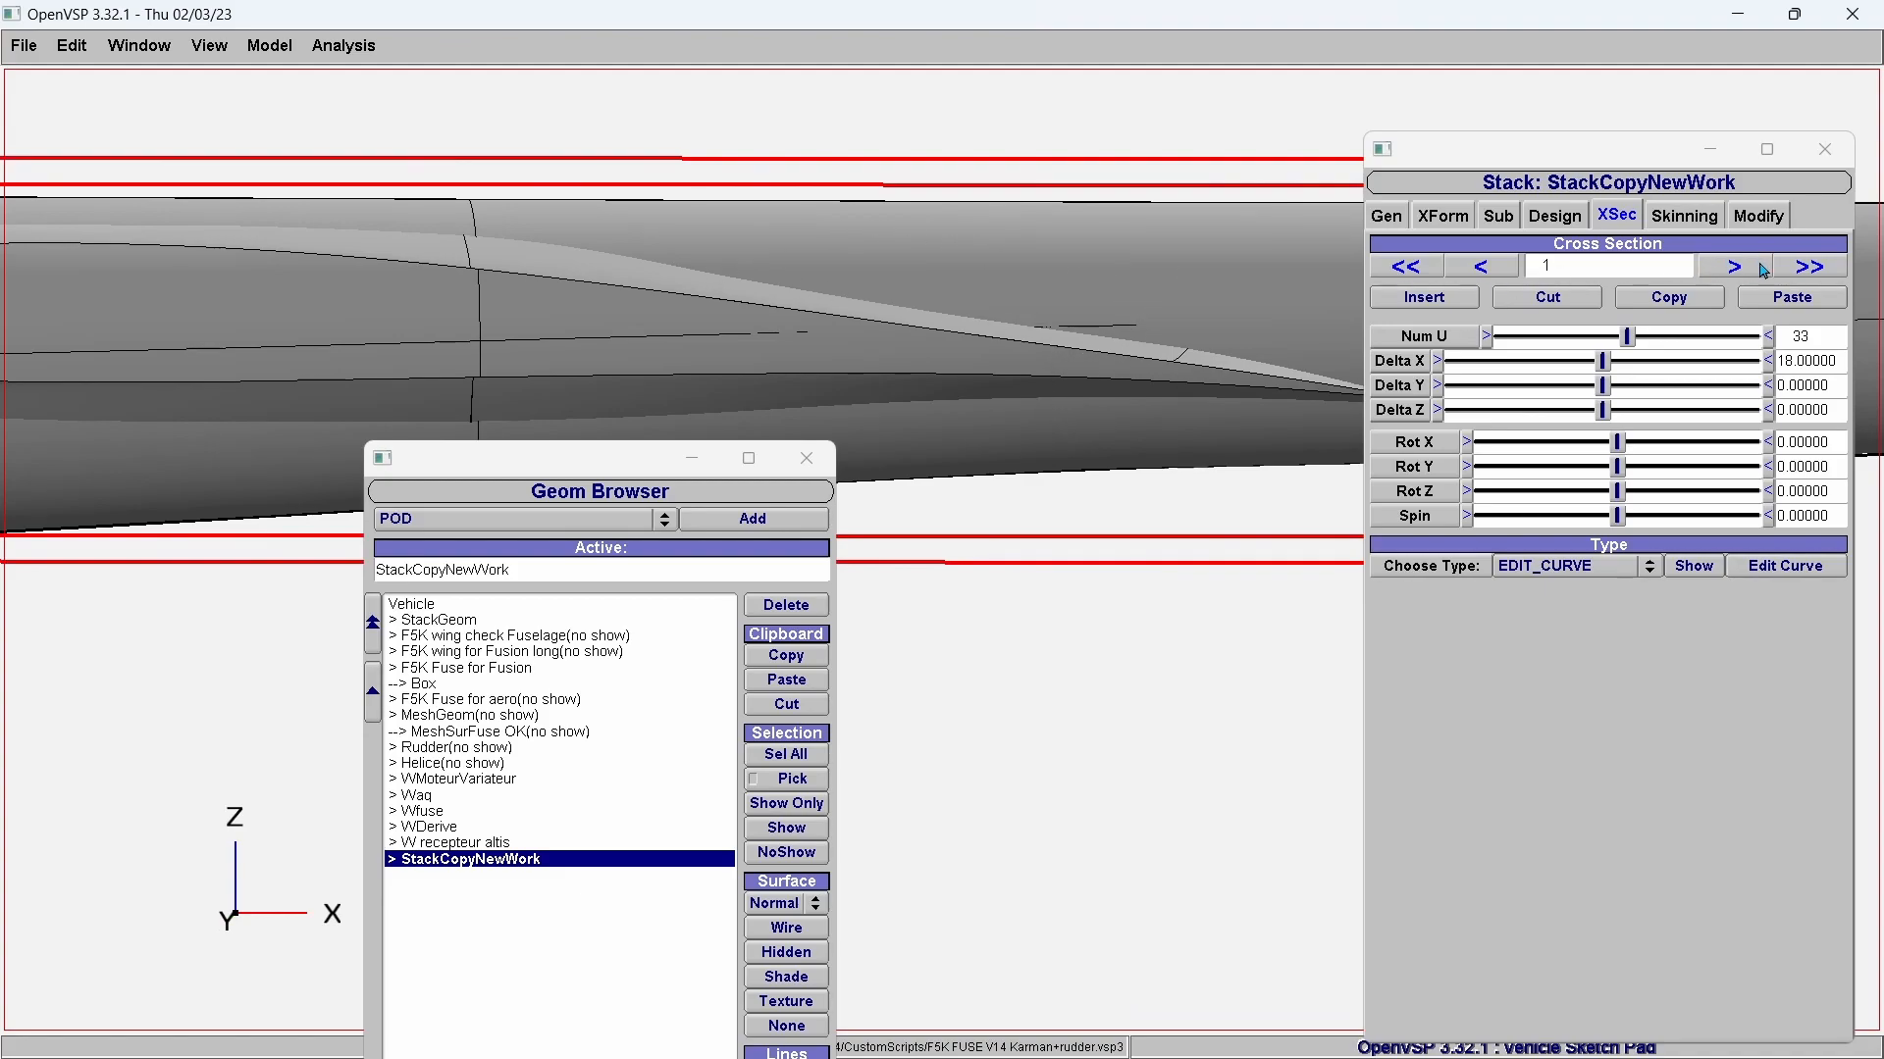
# Set the Y values of section 1's control points 38 to 44 to 0.82, 0.82, 0.80, 0.80, 0.79, 0.77 and 0.72.
pyautogui.click(1802, 577)
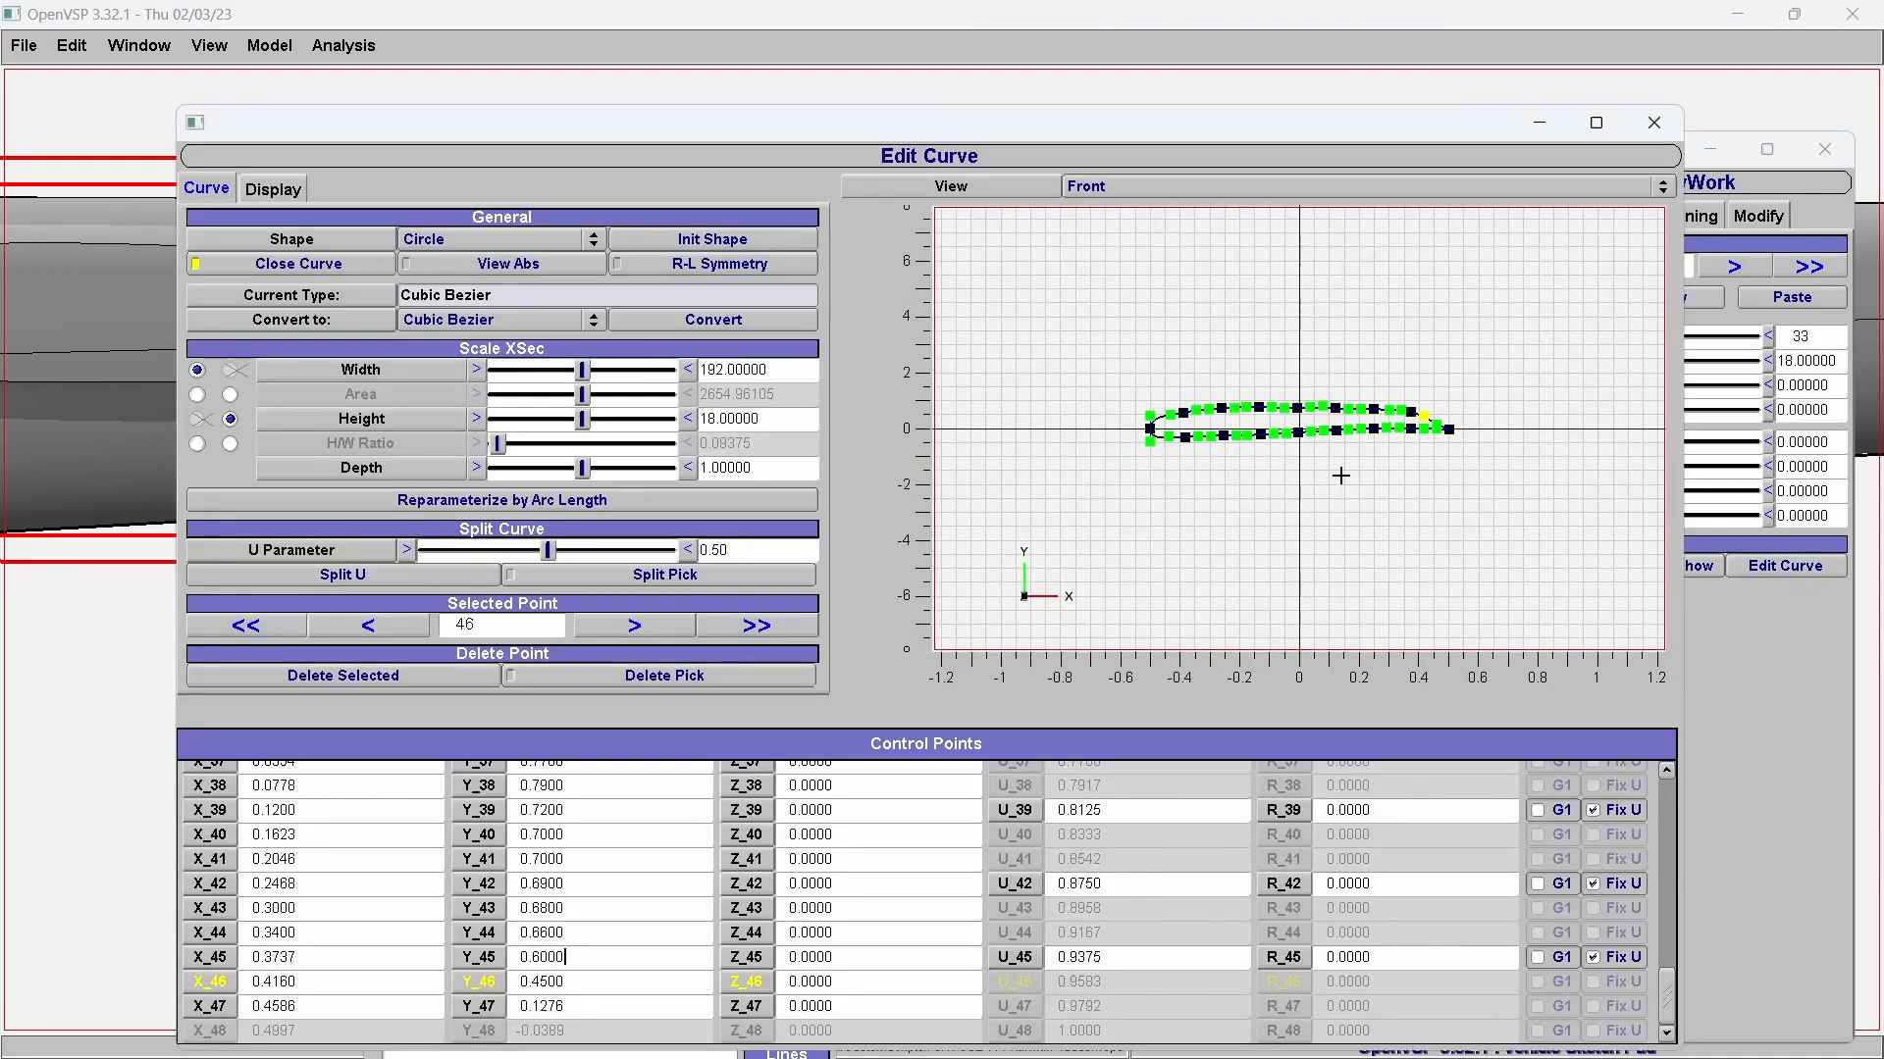
pyautogui.scroll(3, 1270, 492)
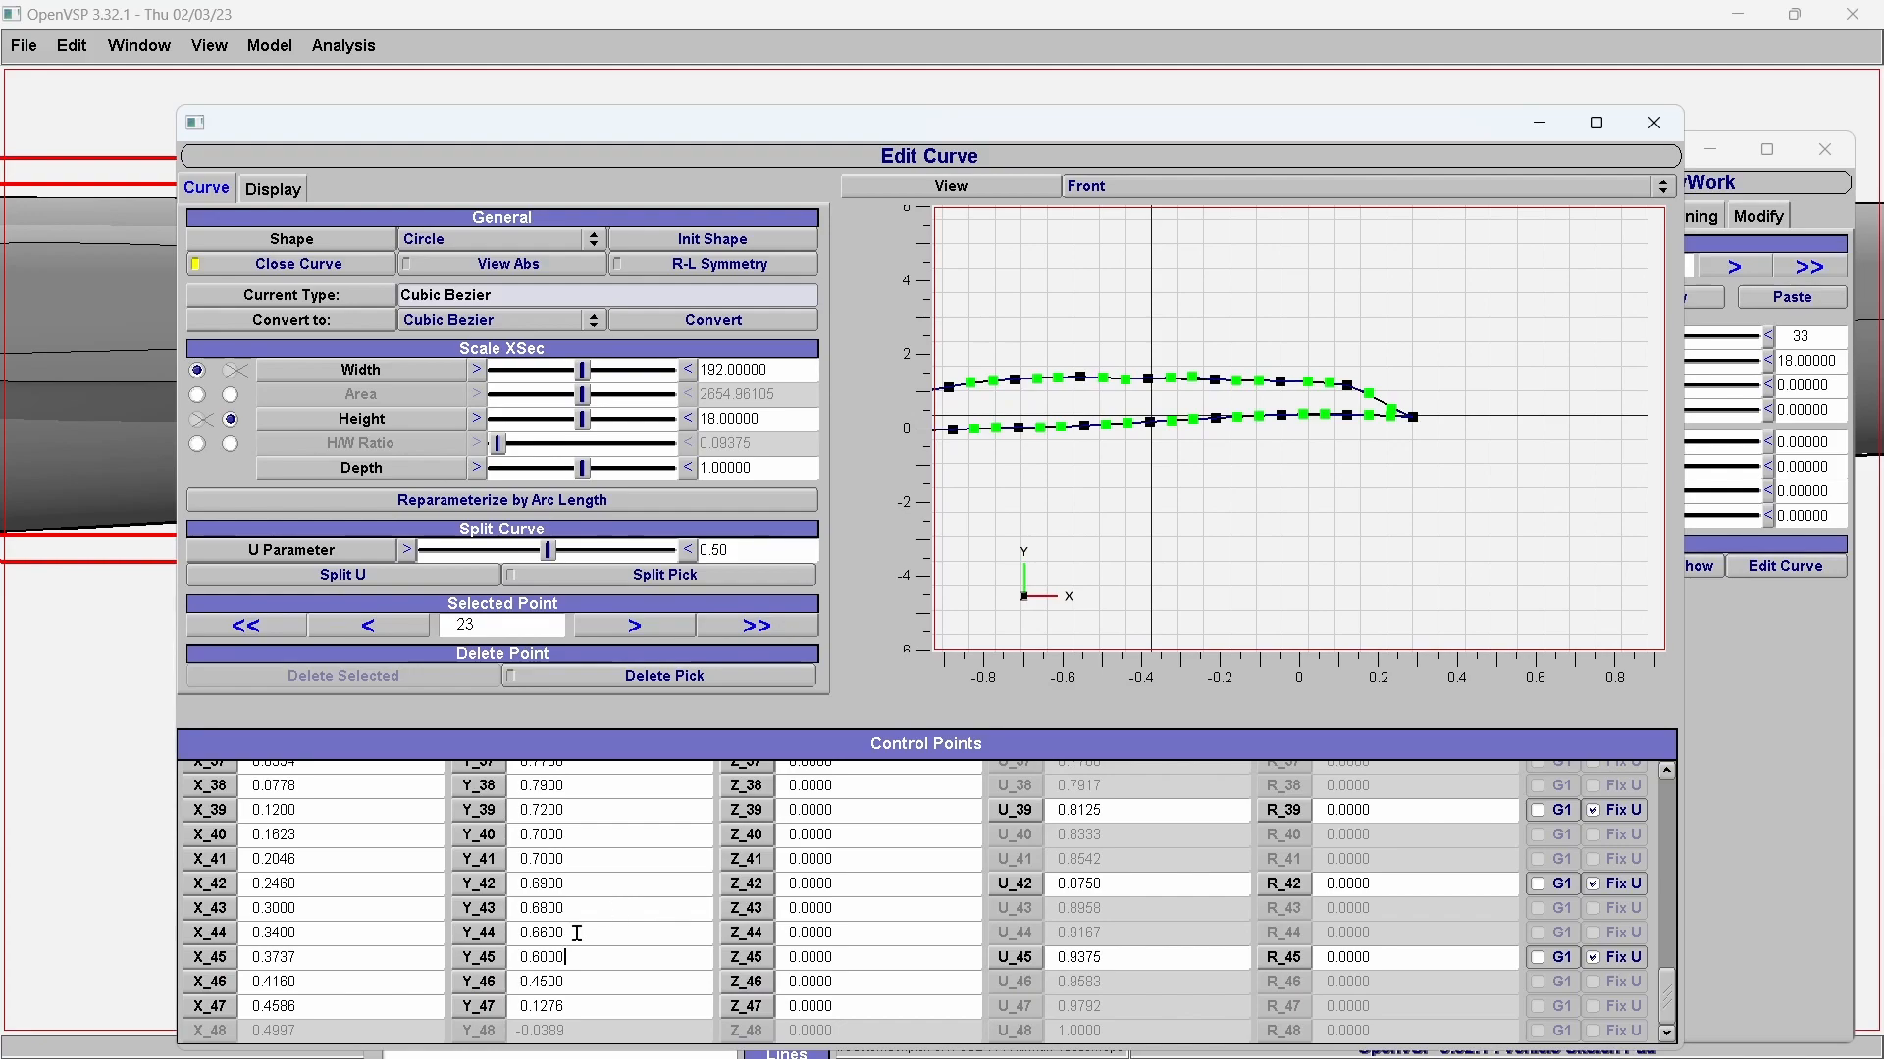
pyautogui.scroll(1, 533, 835)
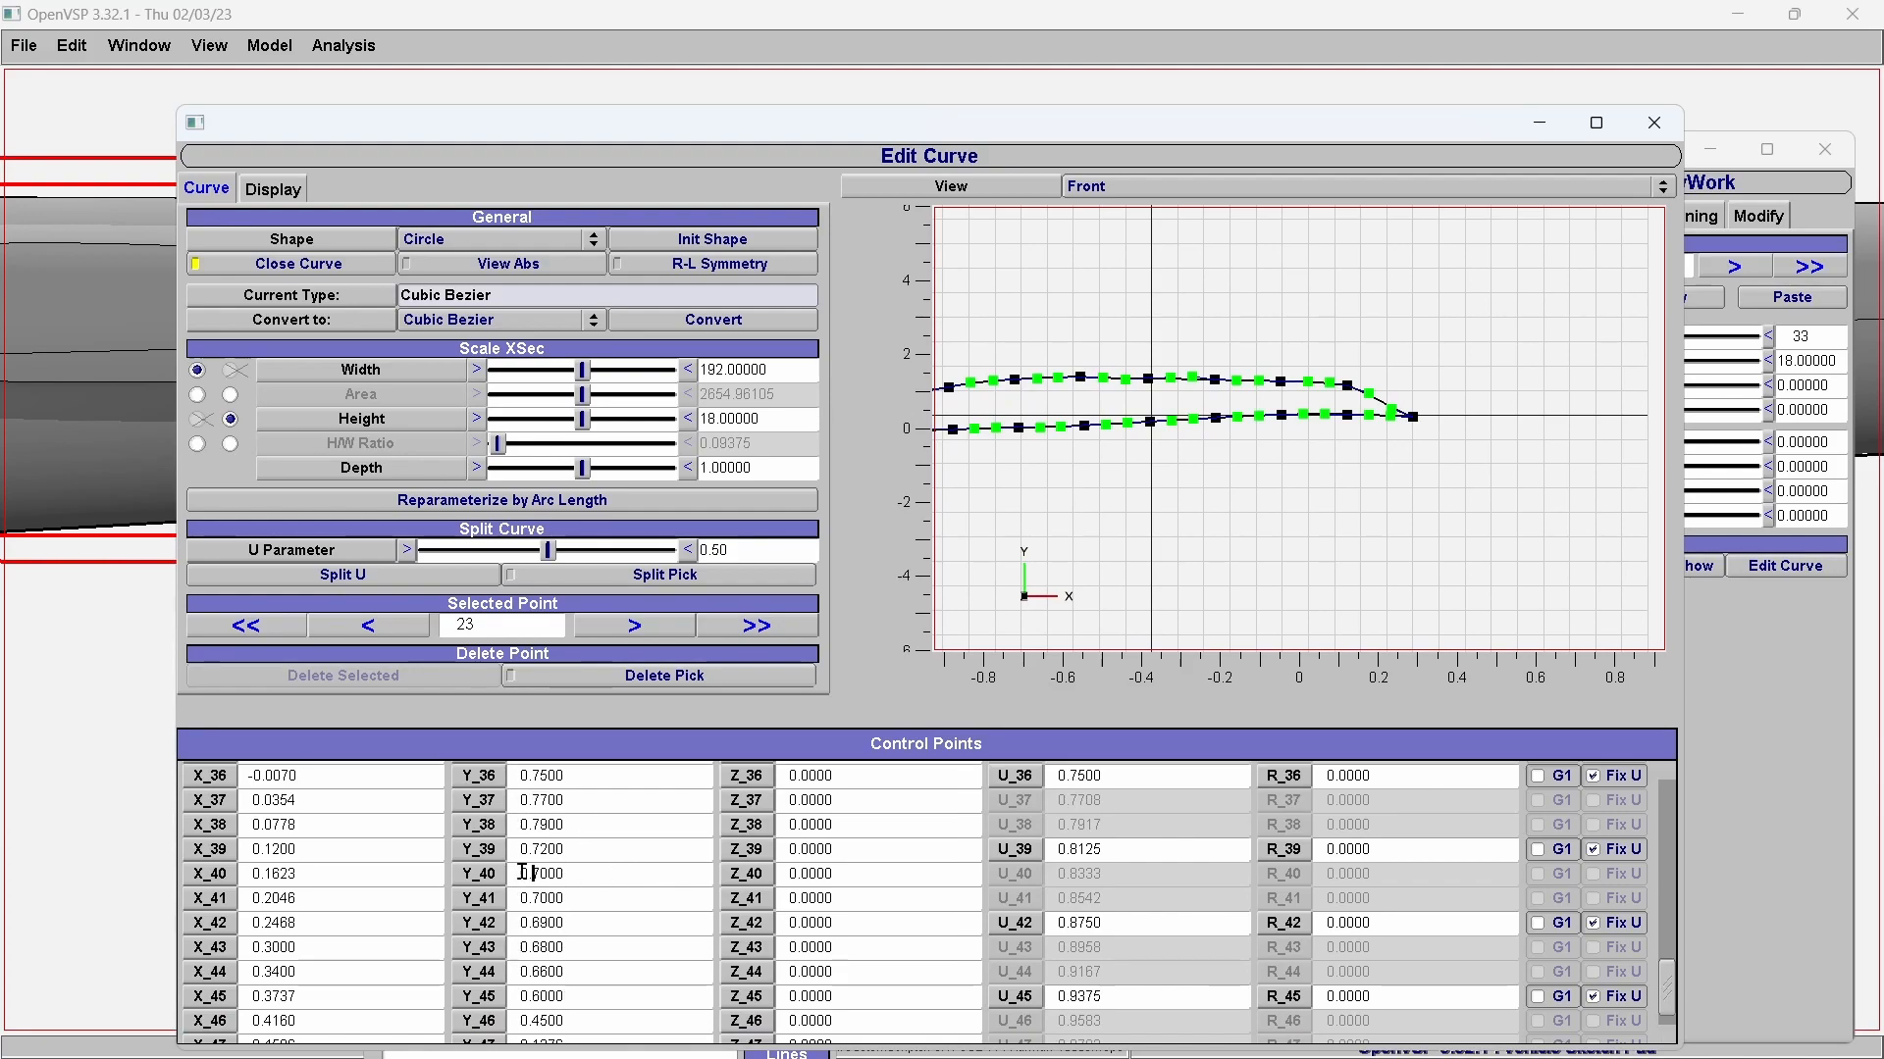
pyautogui.click(484, 881)
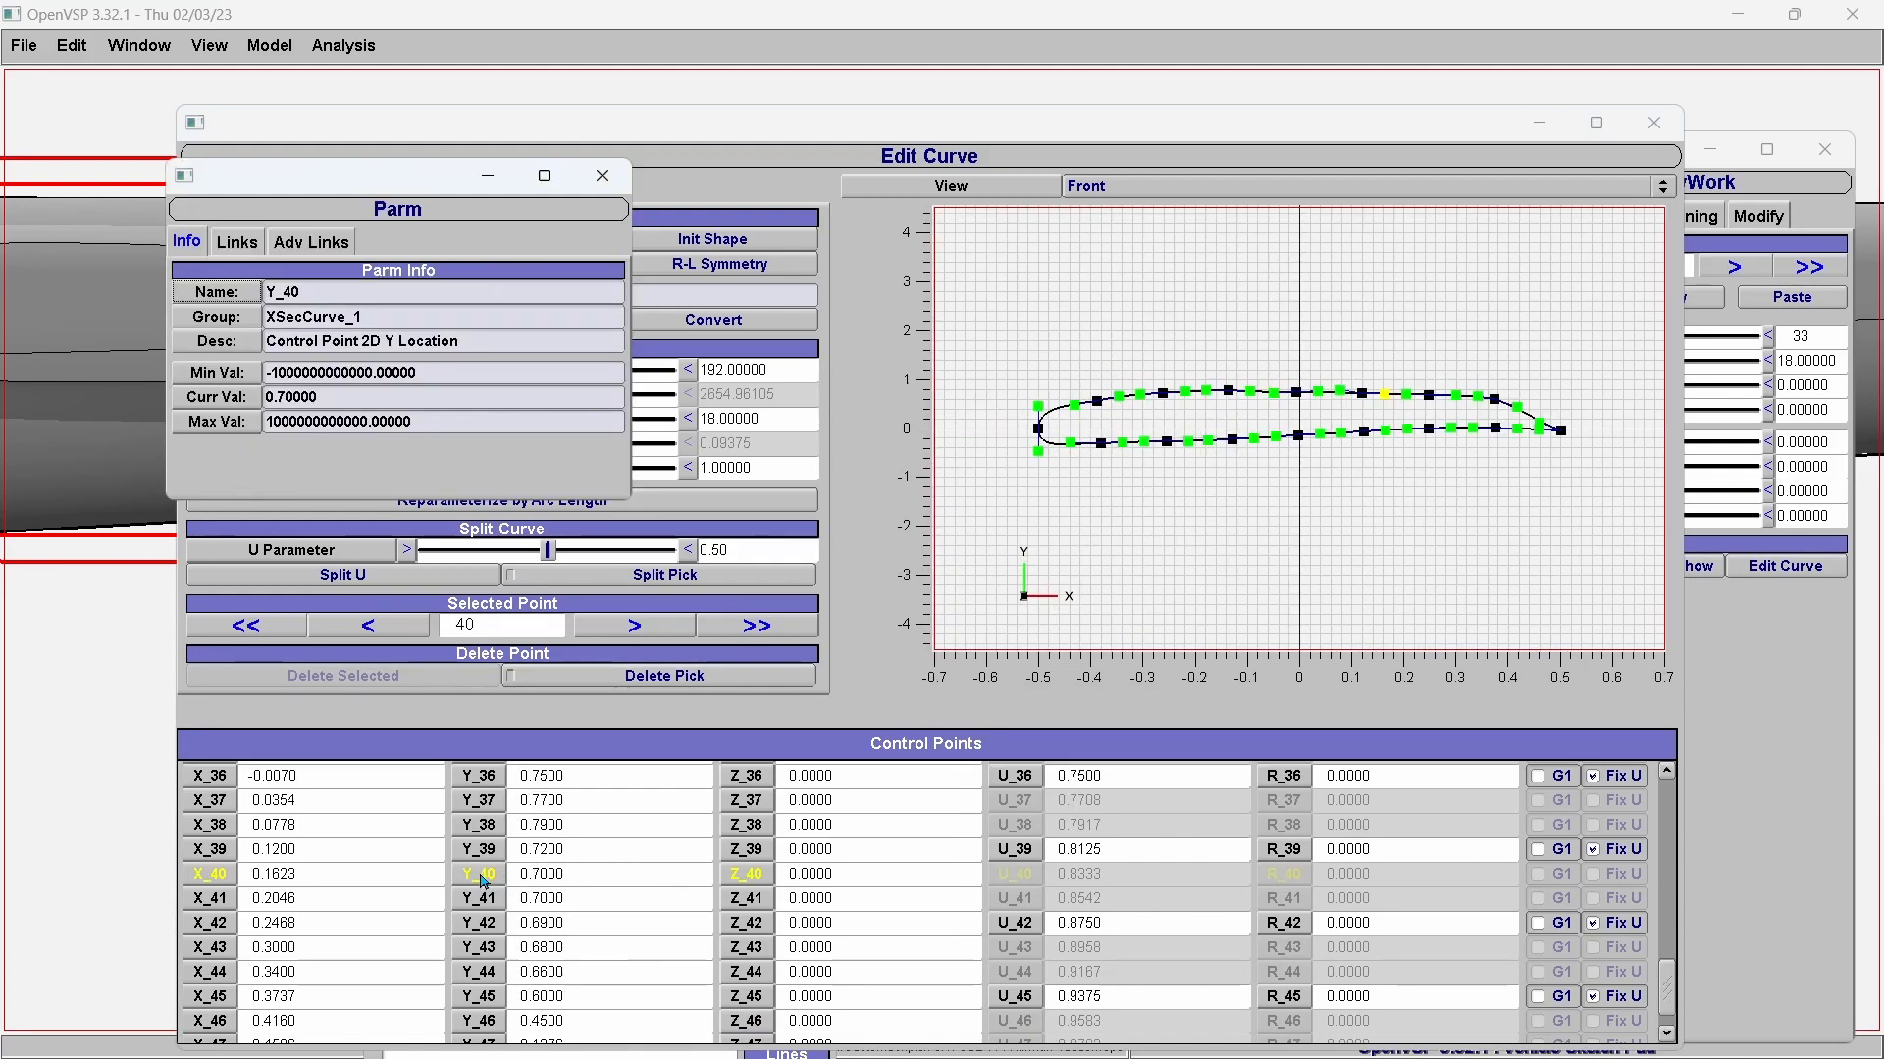
pyautogui.scroll(1, 505, 882)
pyautogui.moveTo(540, 899); pyautogui.dragTo(663, 909)
pyautogui.press('BackSpace')
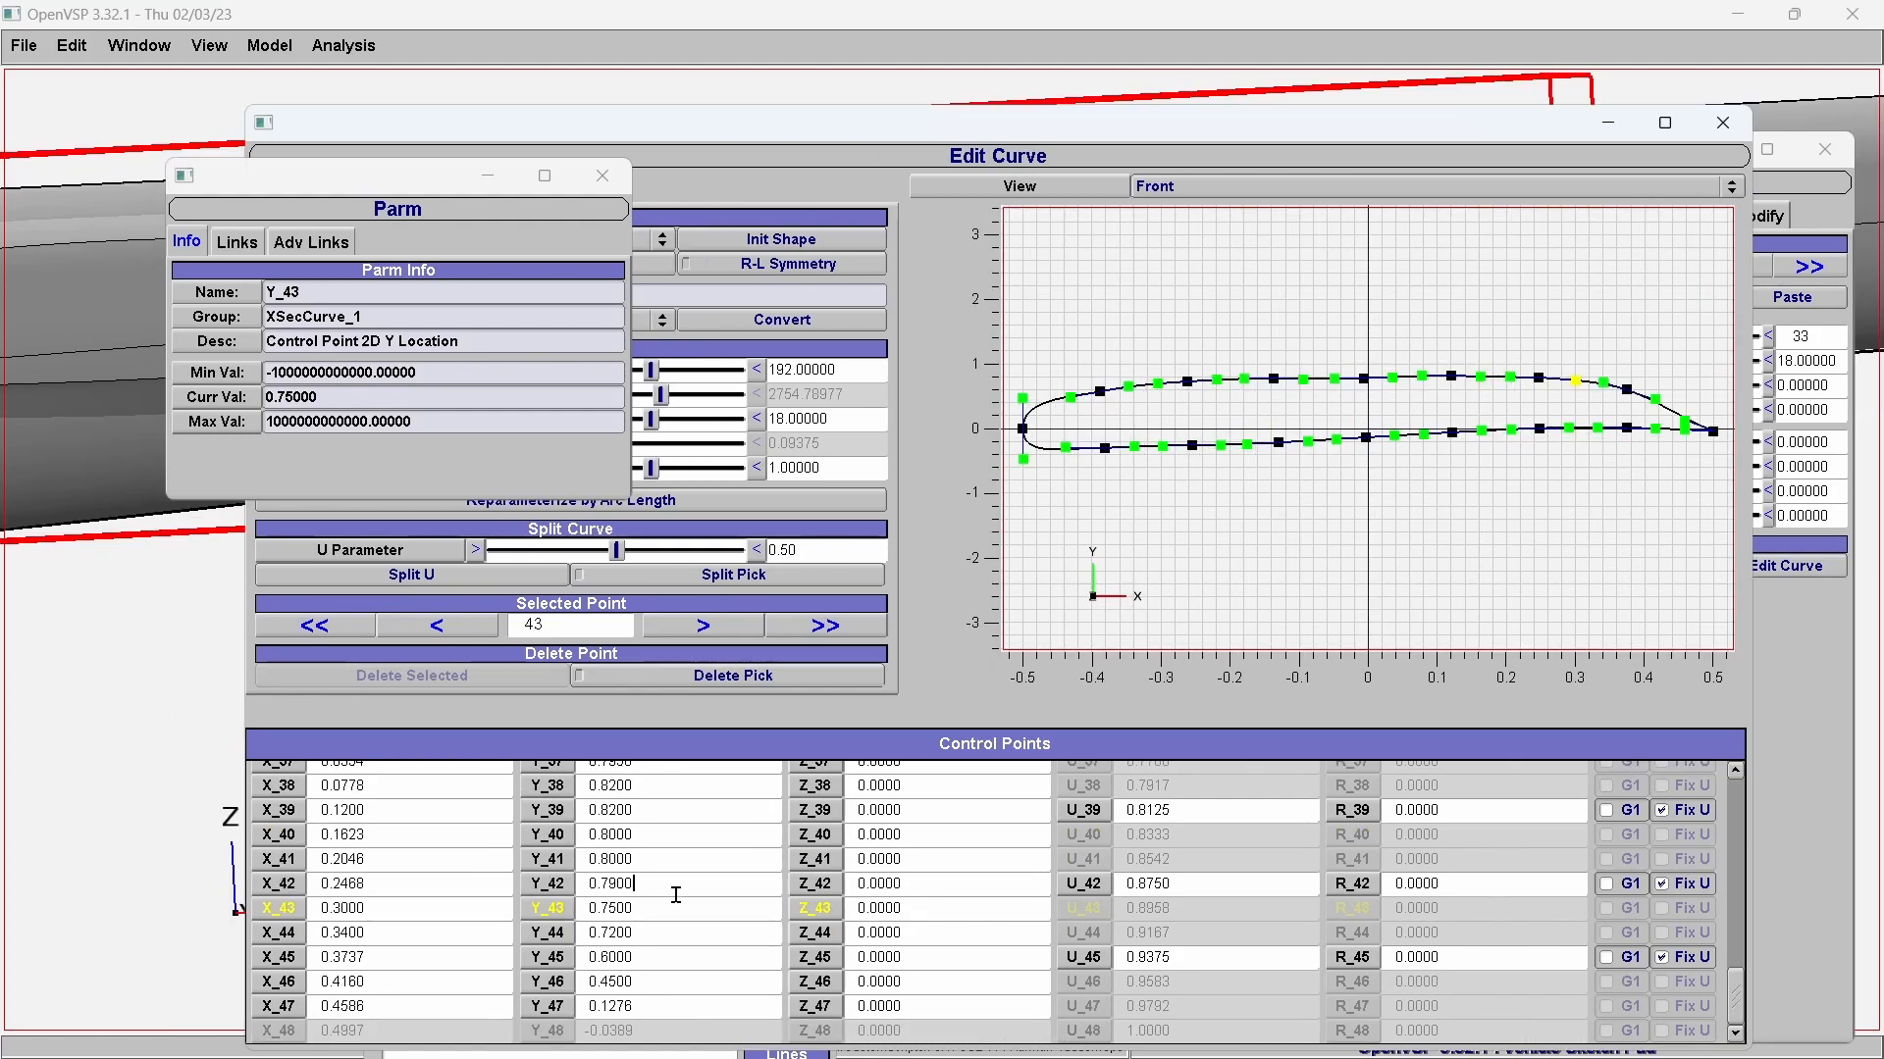
pyautogui.moveTo(614, 909); pyautogui.dragTo(694, 903)
pyautogui.write('7')
pyautogui.click(671, 883)
pyautogui.click(602, 175)
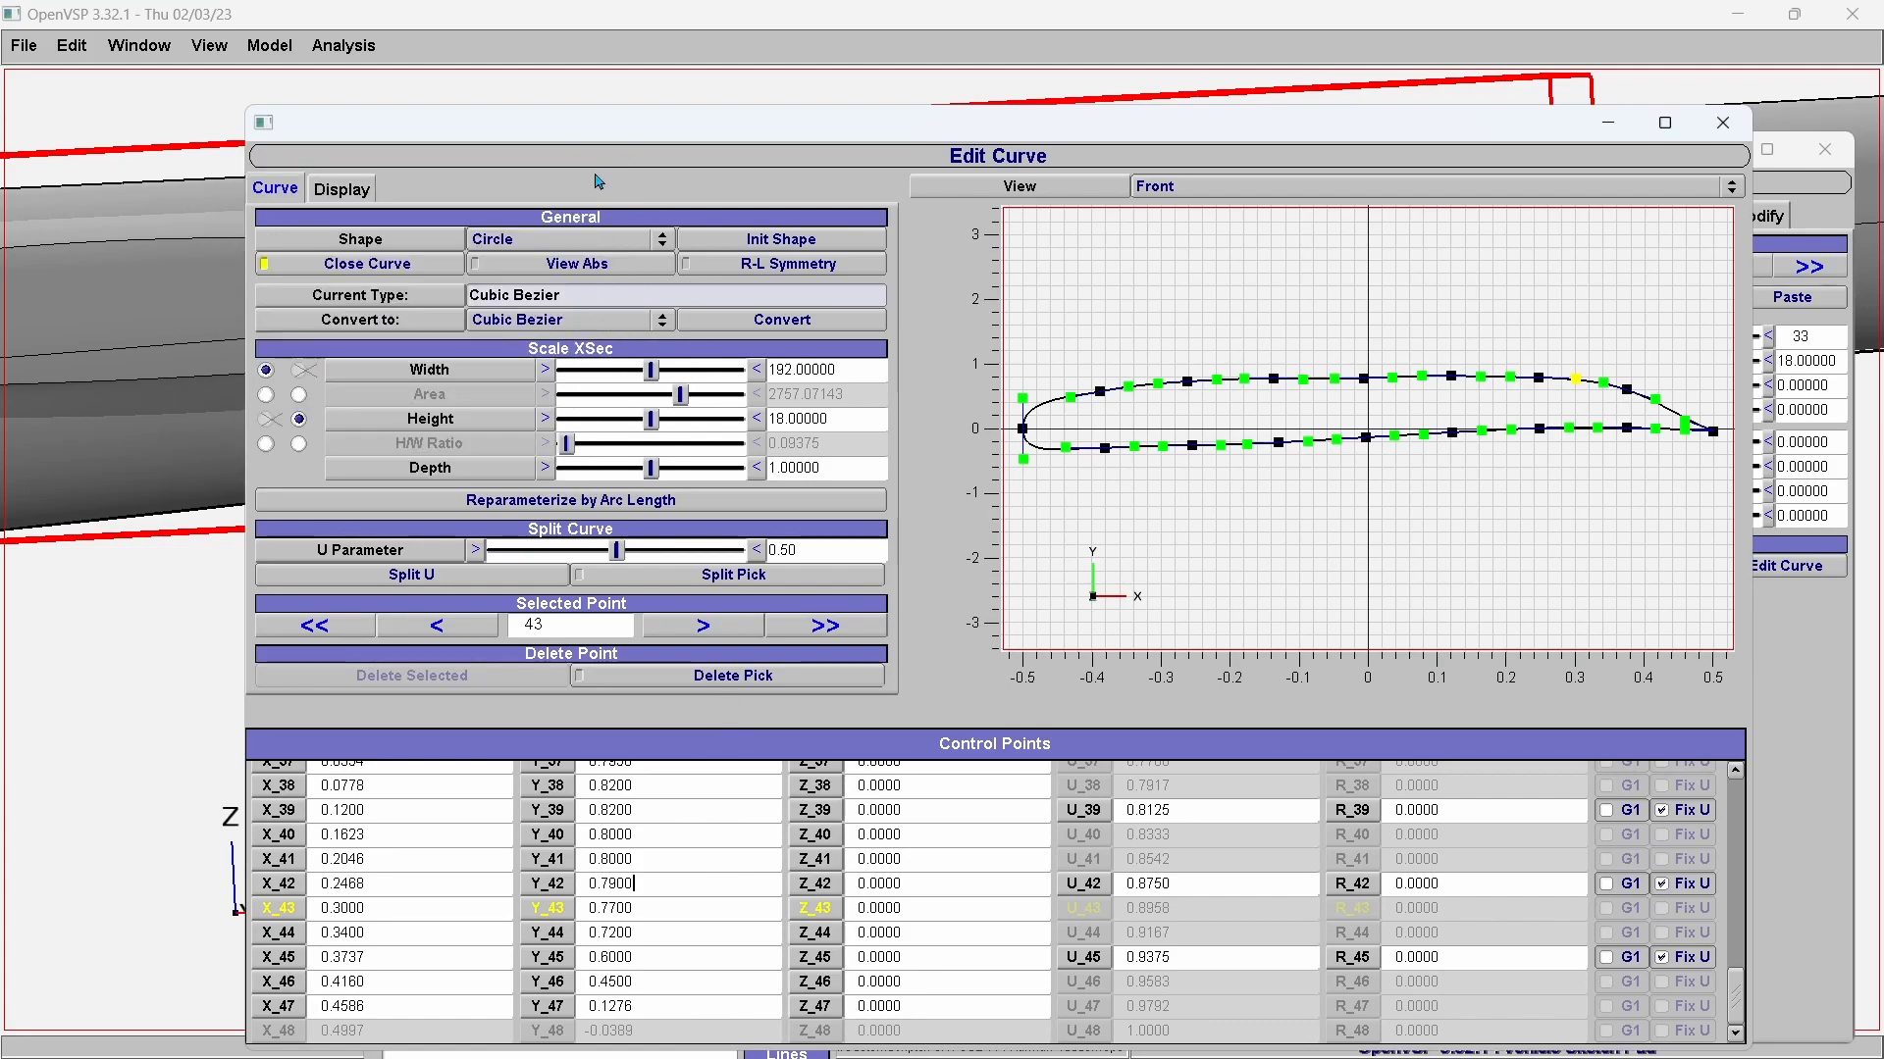
pyautogui.click(1724, 123)
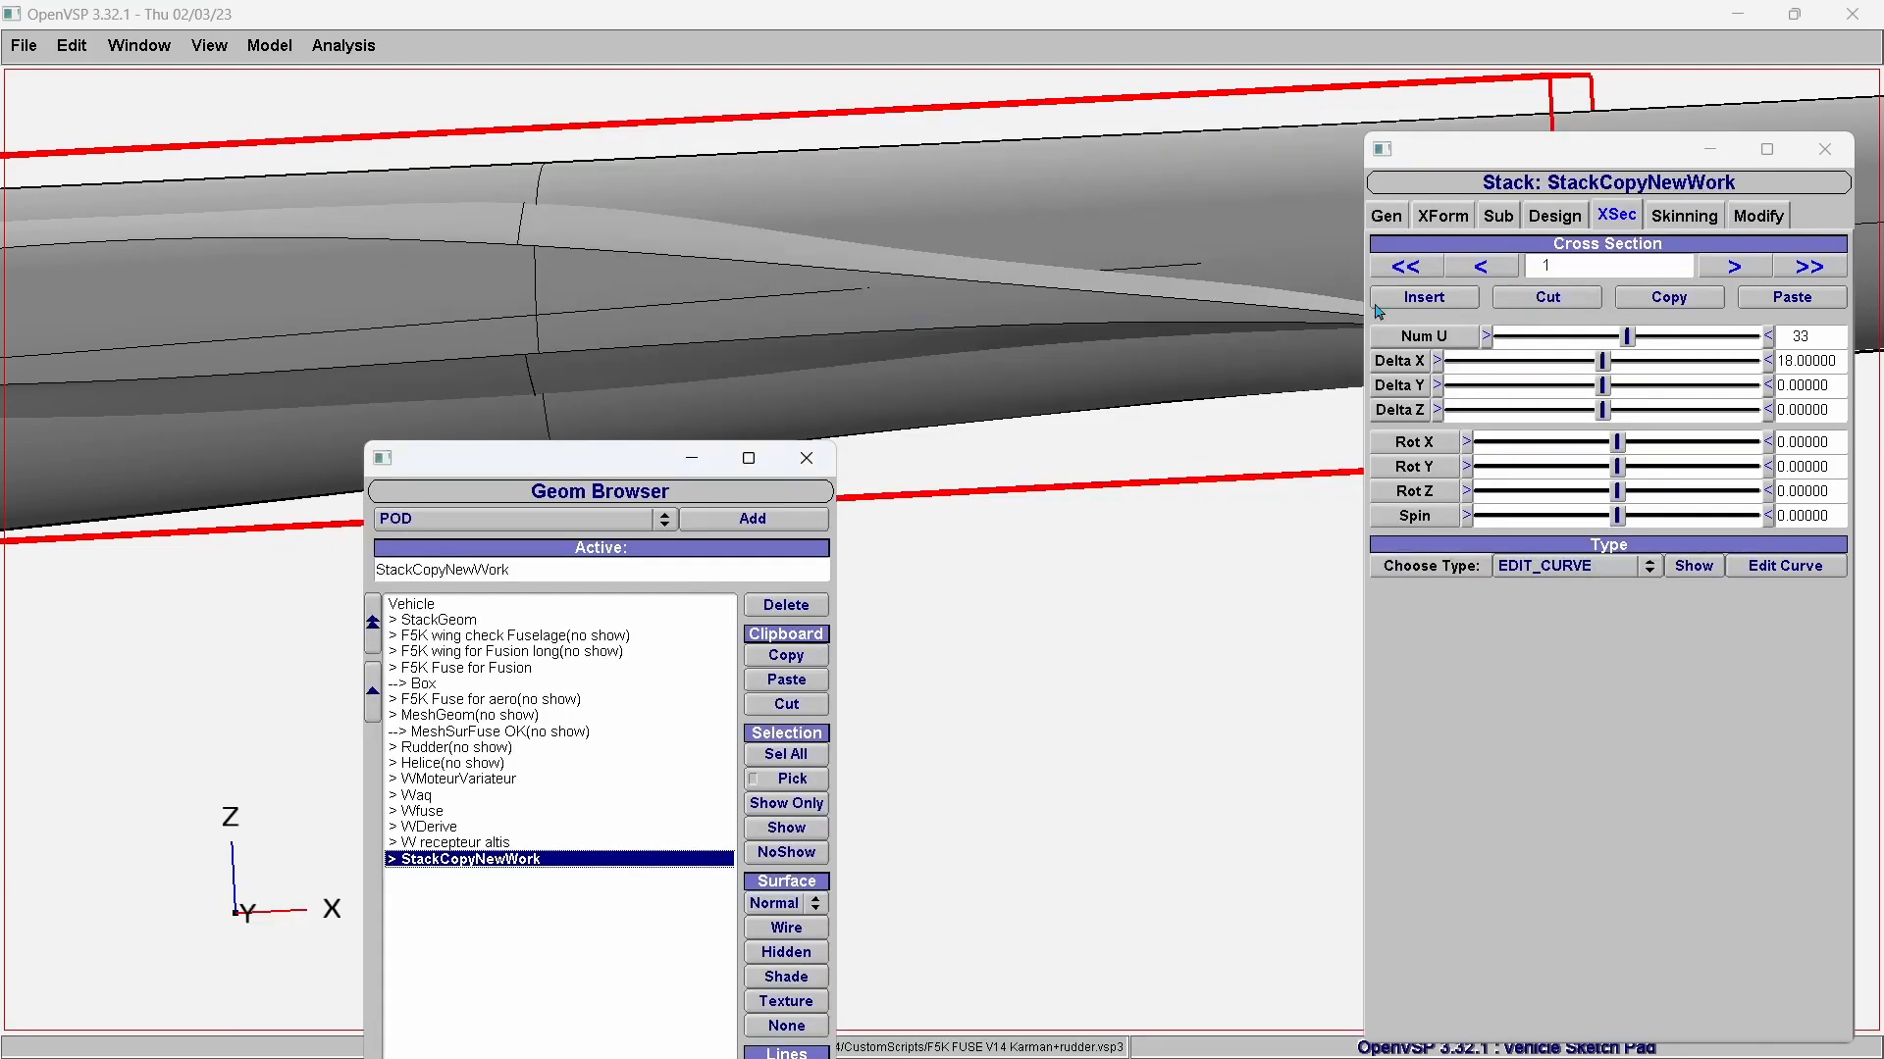
# Examine the reshaped fairing along its upper surface and trailing edge, both at an angle and in the left side view.
pyautogui.scroll(5, 719, 417)
pyautogui.moveTo(750, 392); pyautogui.dragTo(748, 377, button='right')
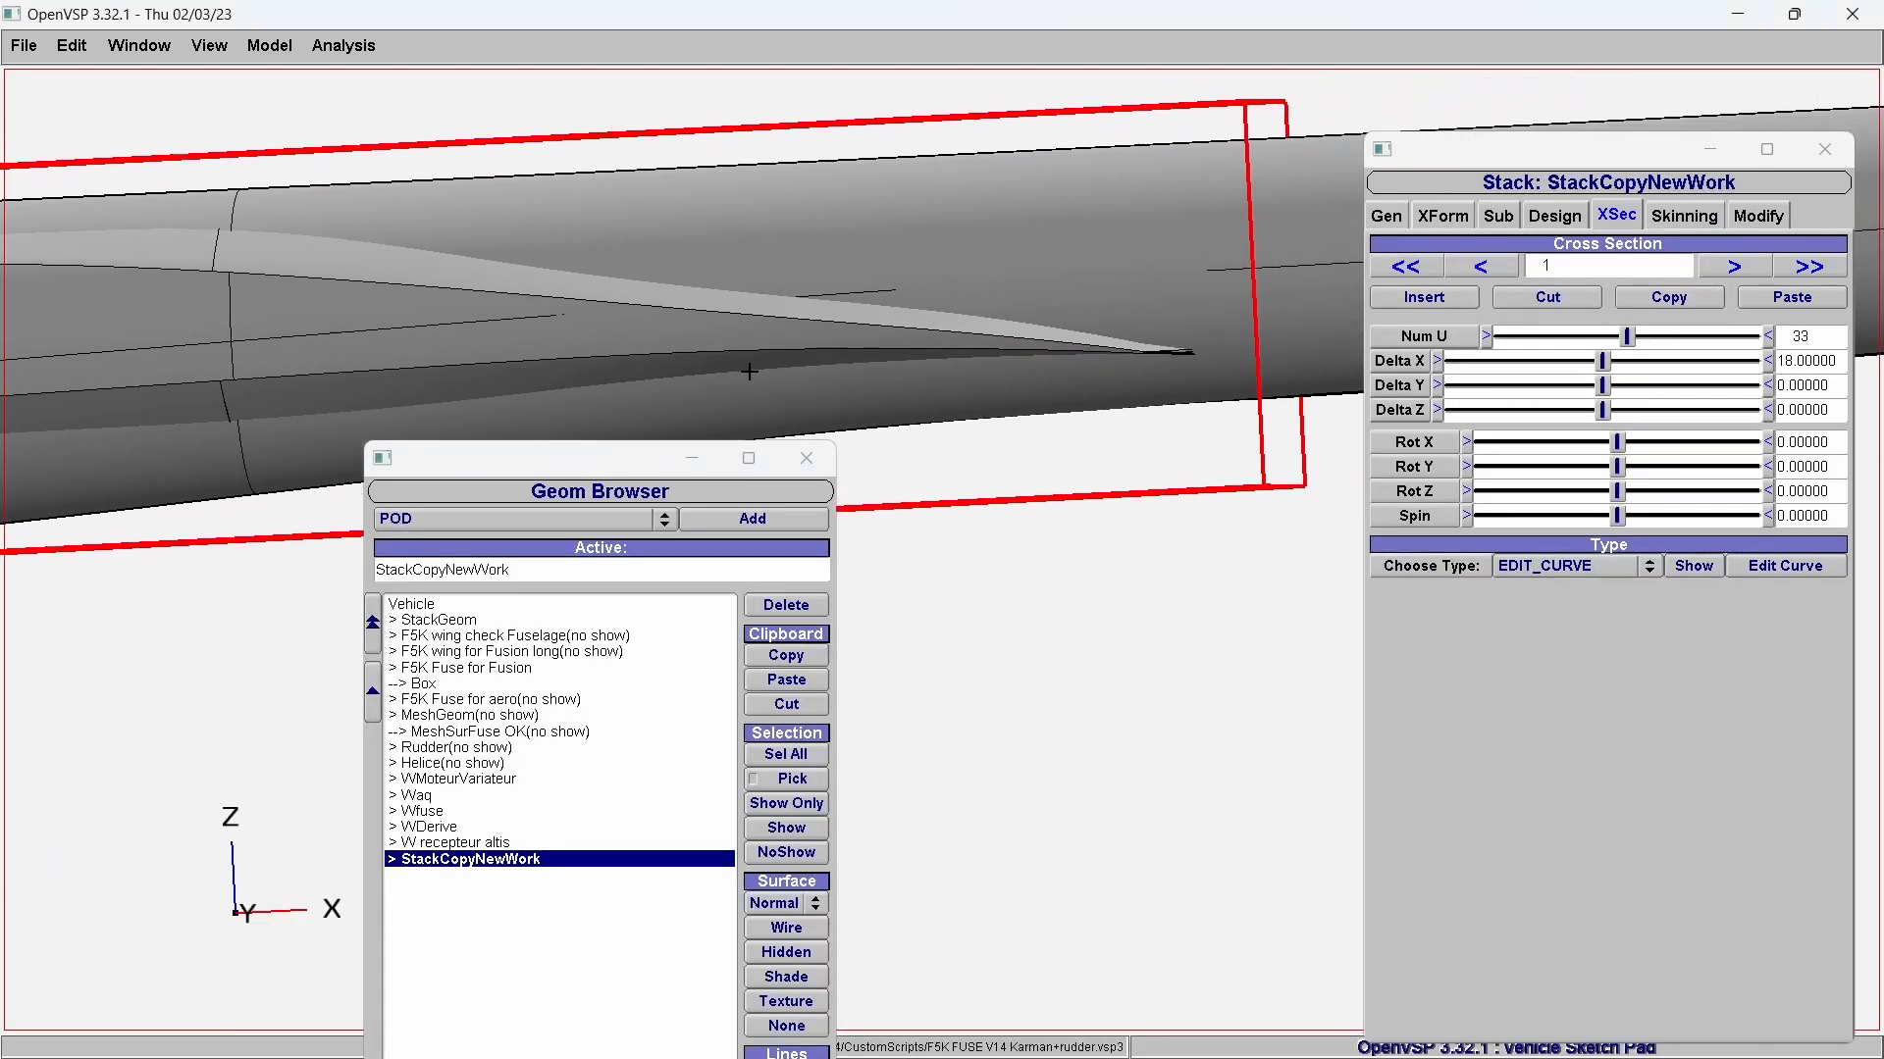
pyautogui.scroll(-4, 785, 351)
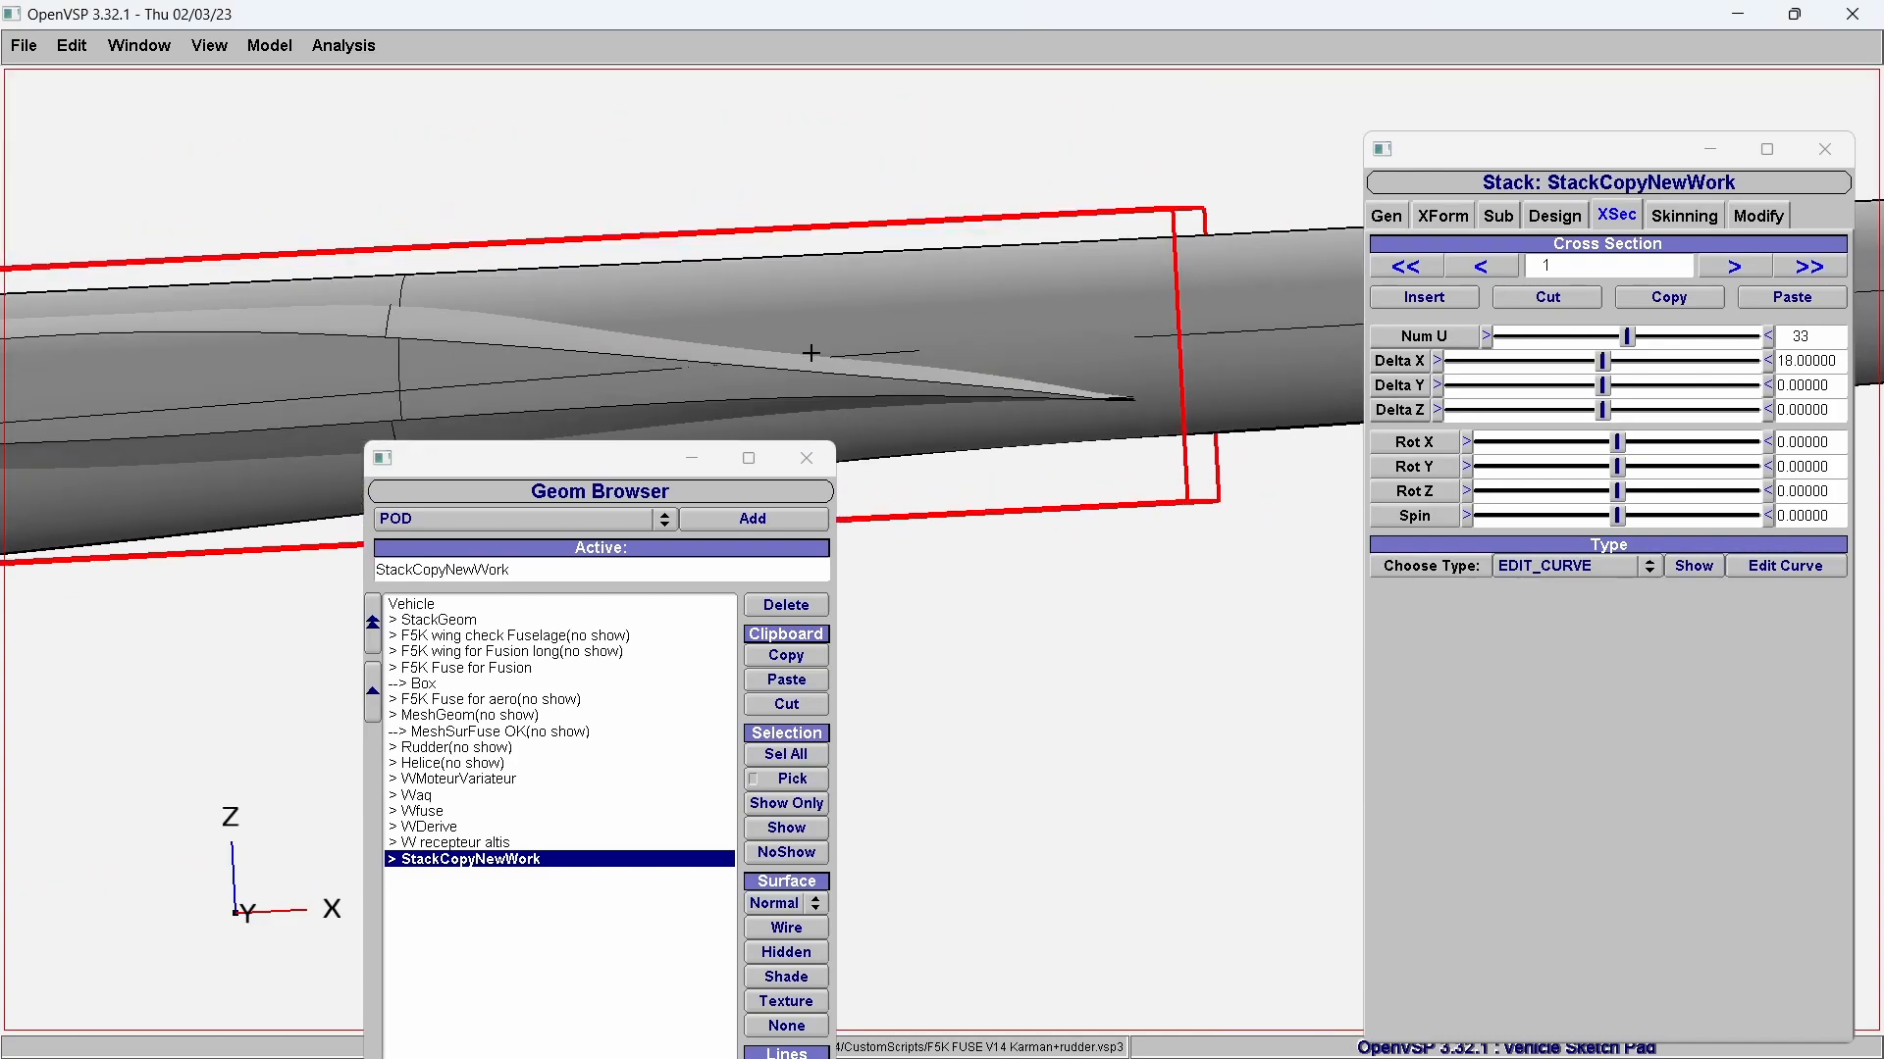
pyautogui.click(201, 46)
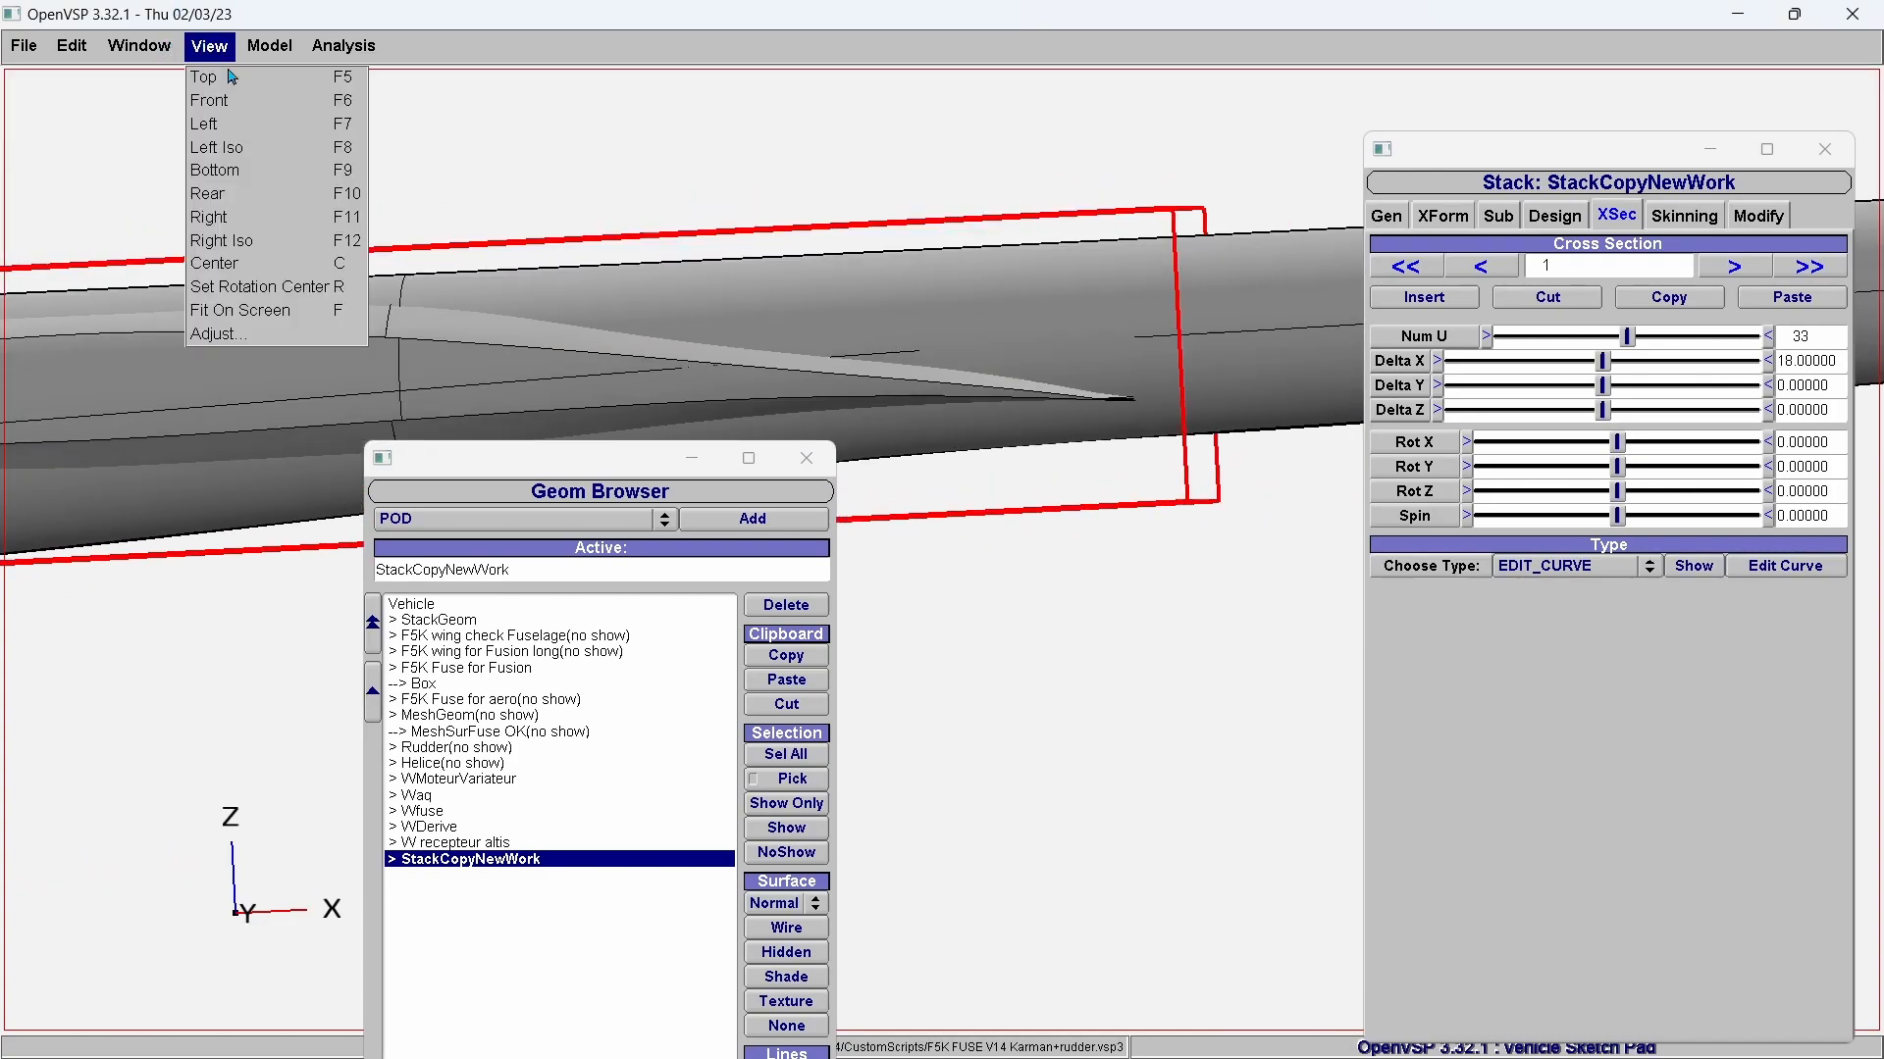
pyautogui.click(247, 128)
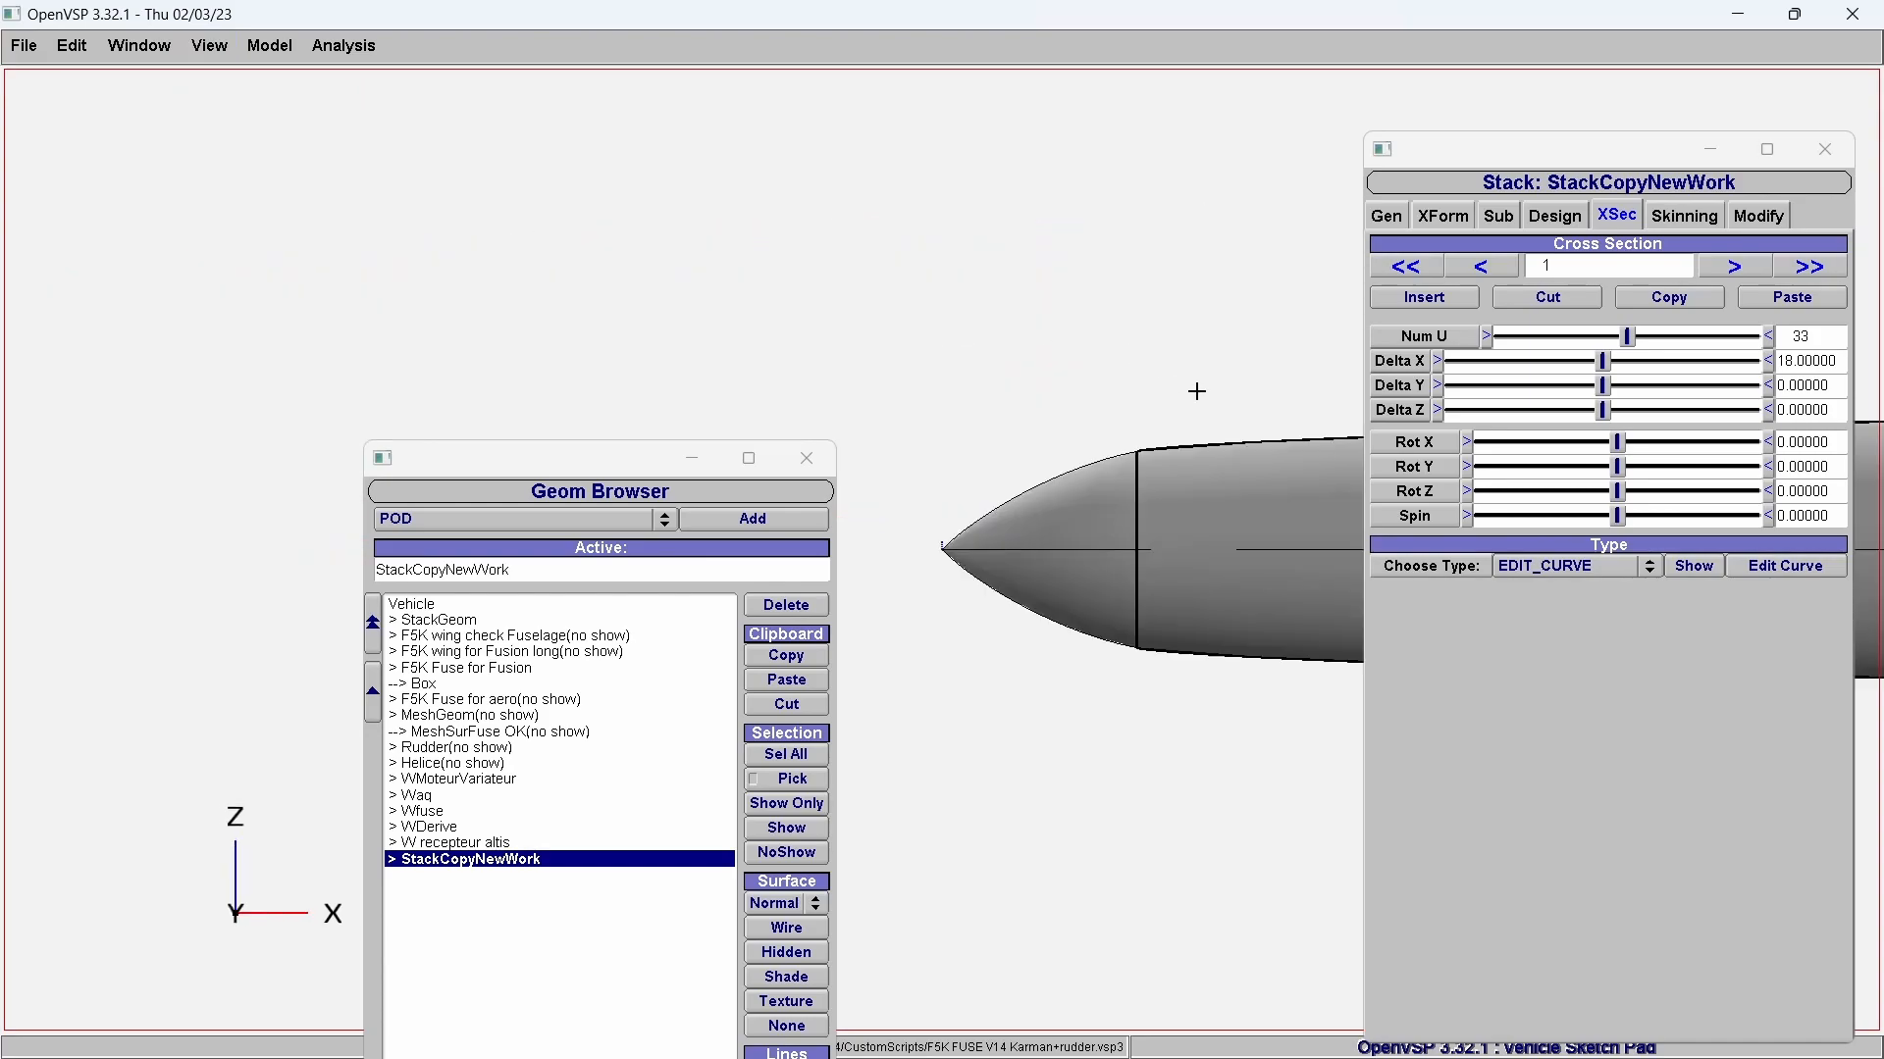
pyautogui.moveTo(1341, 478); pyautogui.dragTo(366, 219, button='right')
pyautogui.moveTo(1268, 395); pyautogui.dragTo(572, 373, button='right')
pyautogui.moveTo(1098, 357); pyautogui.dragTo(664, 353, button='right')
pyautogui.moveTo(1013, 284); pyautogui.dragTo(697, 327, button='right')
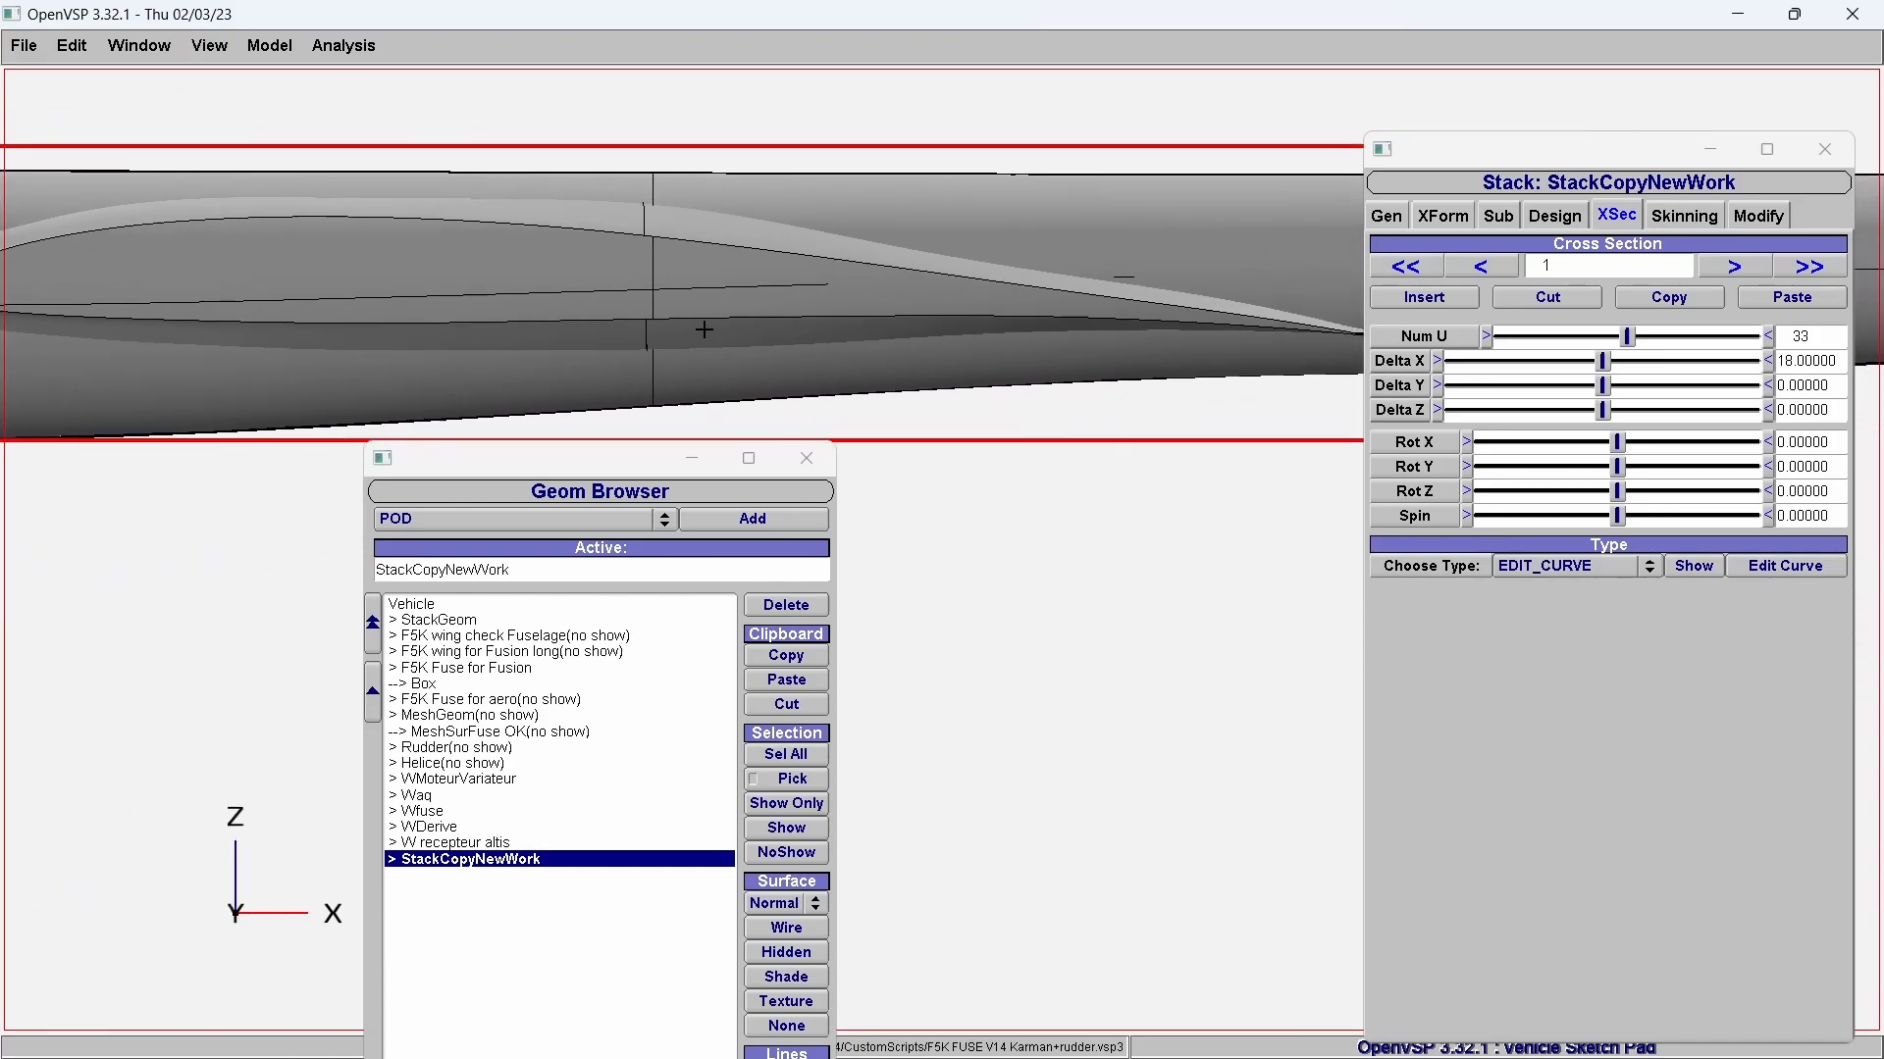
pyautogui.moveTo(895, 322); pyautogui.dragTo(654, 294, button='right')
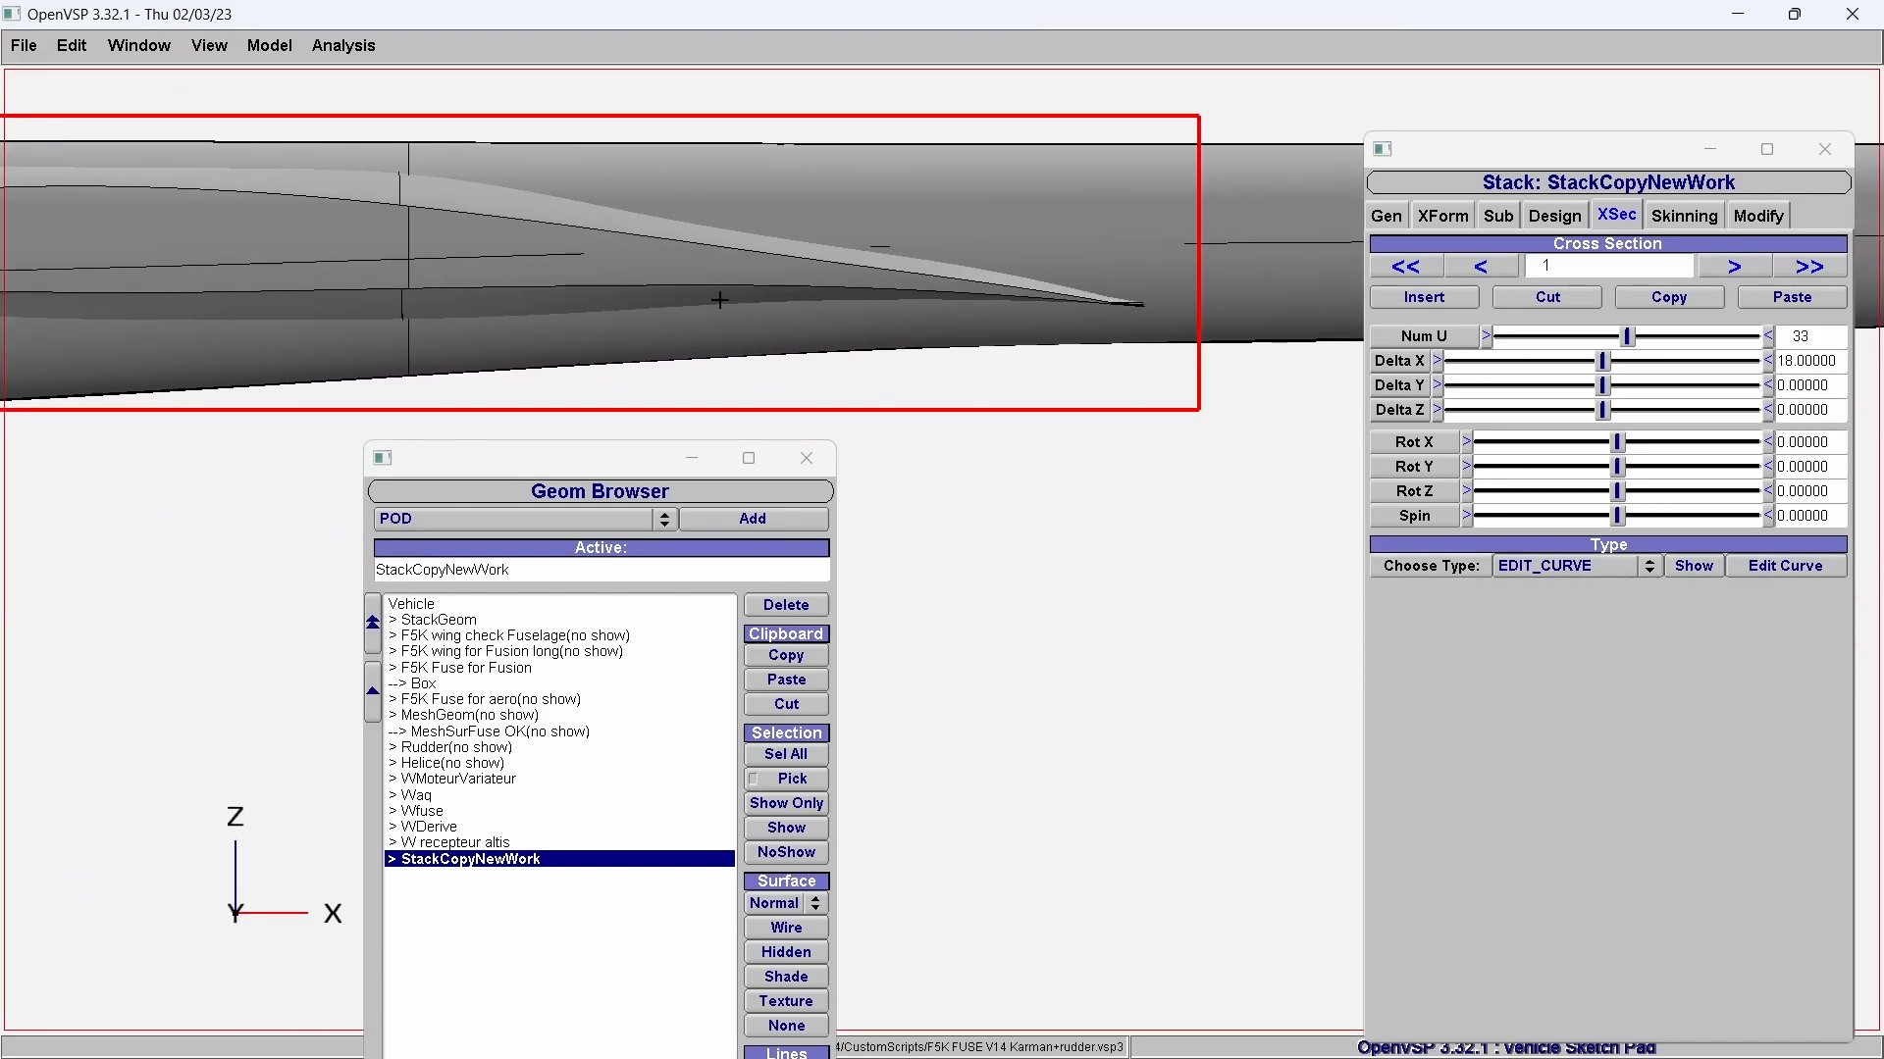
pyautogui.scroll(1, 719, 299)
pyautogui.scroll(1, 719, 312)
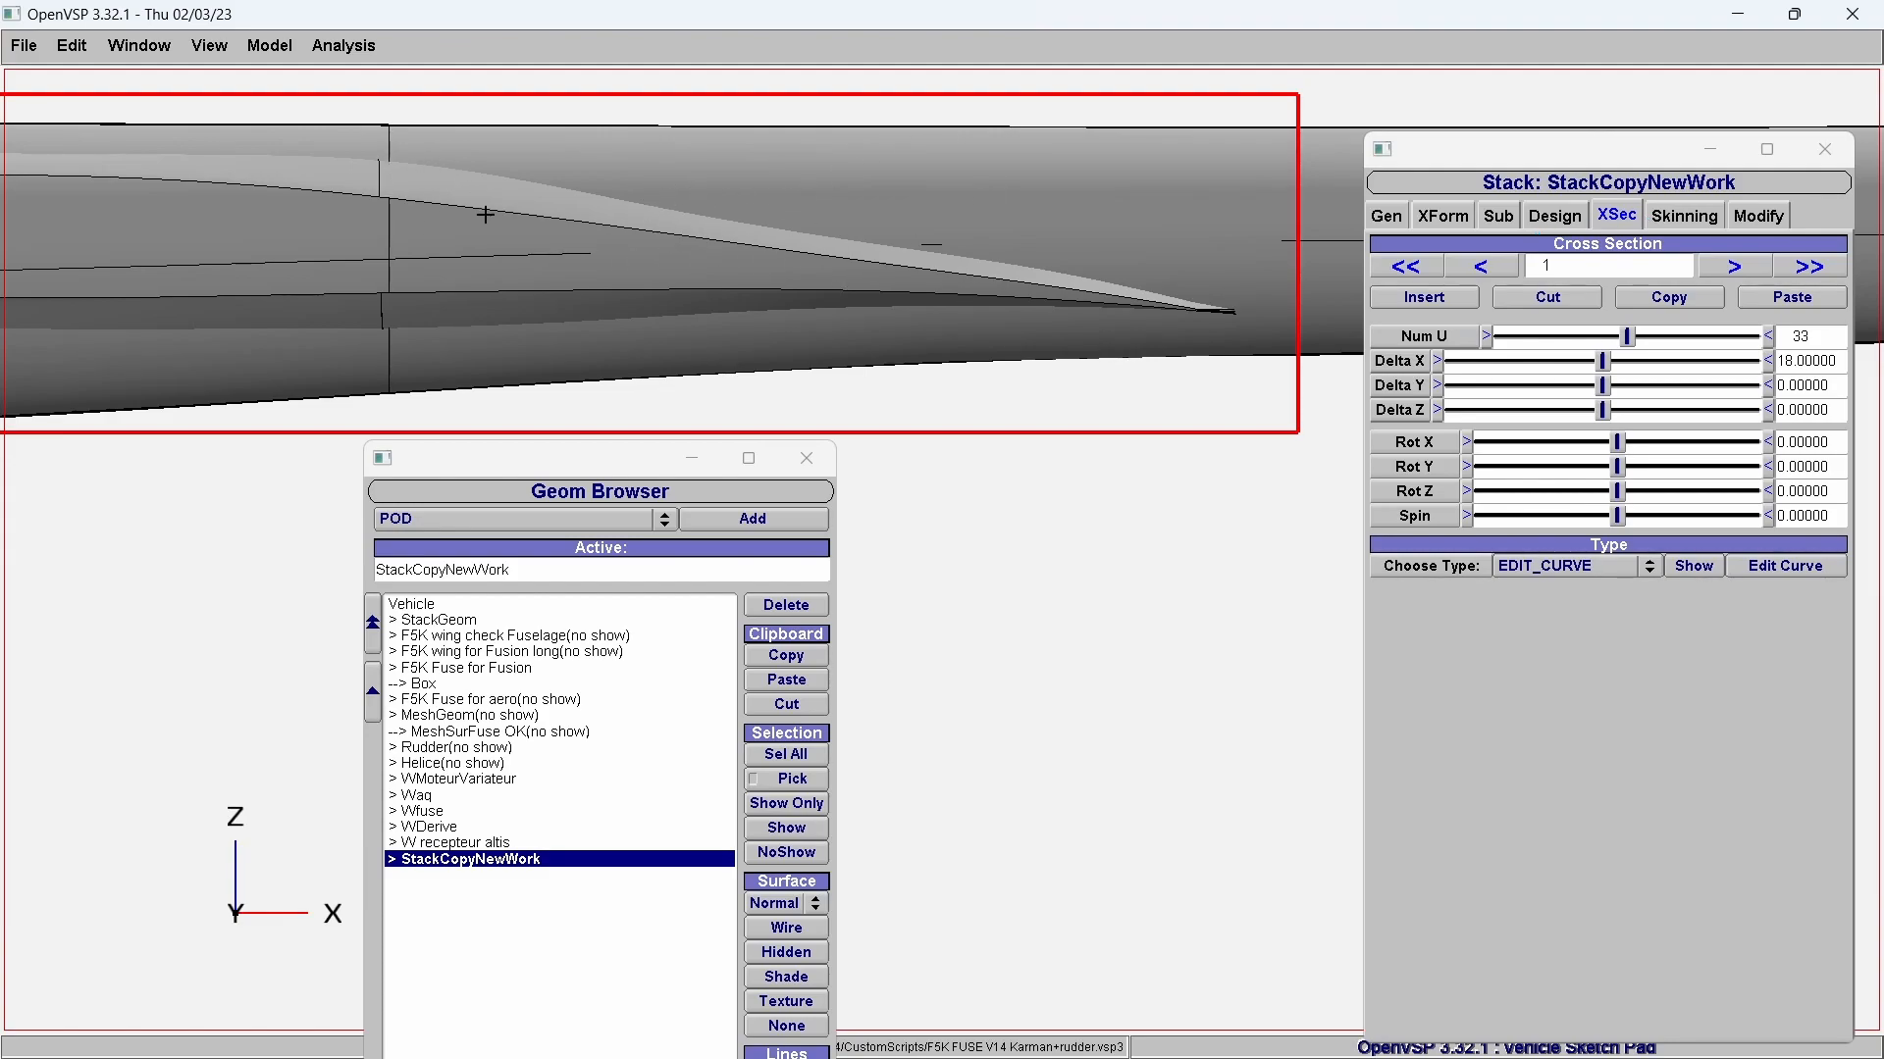
pyautogui.moveTo(492, 210); pyautogui.dragTo(1043, 212, button='right')
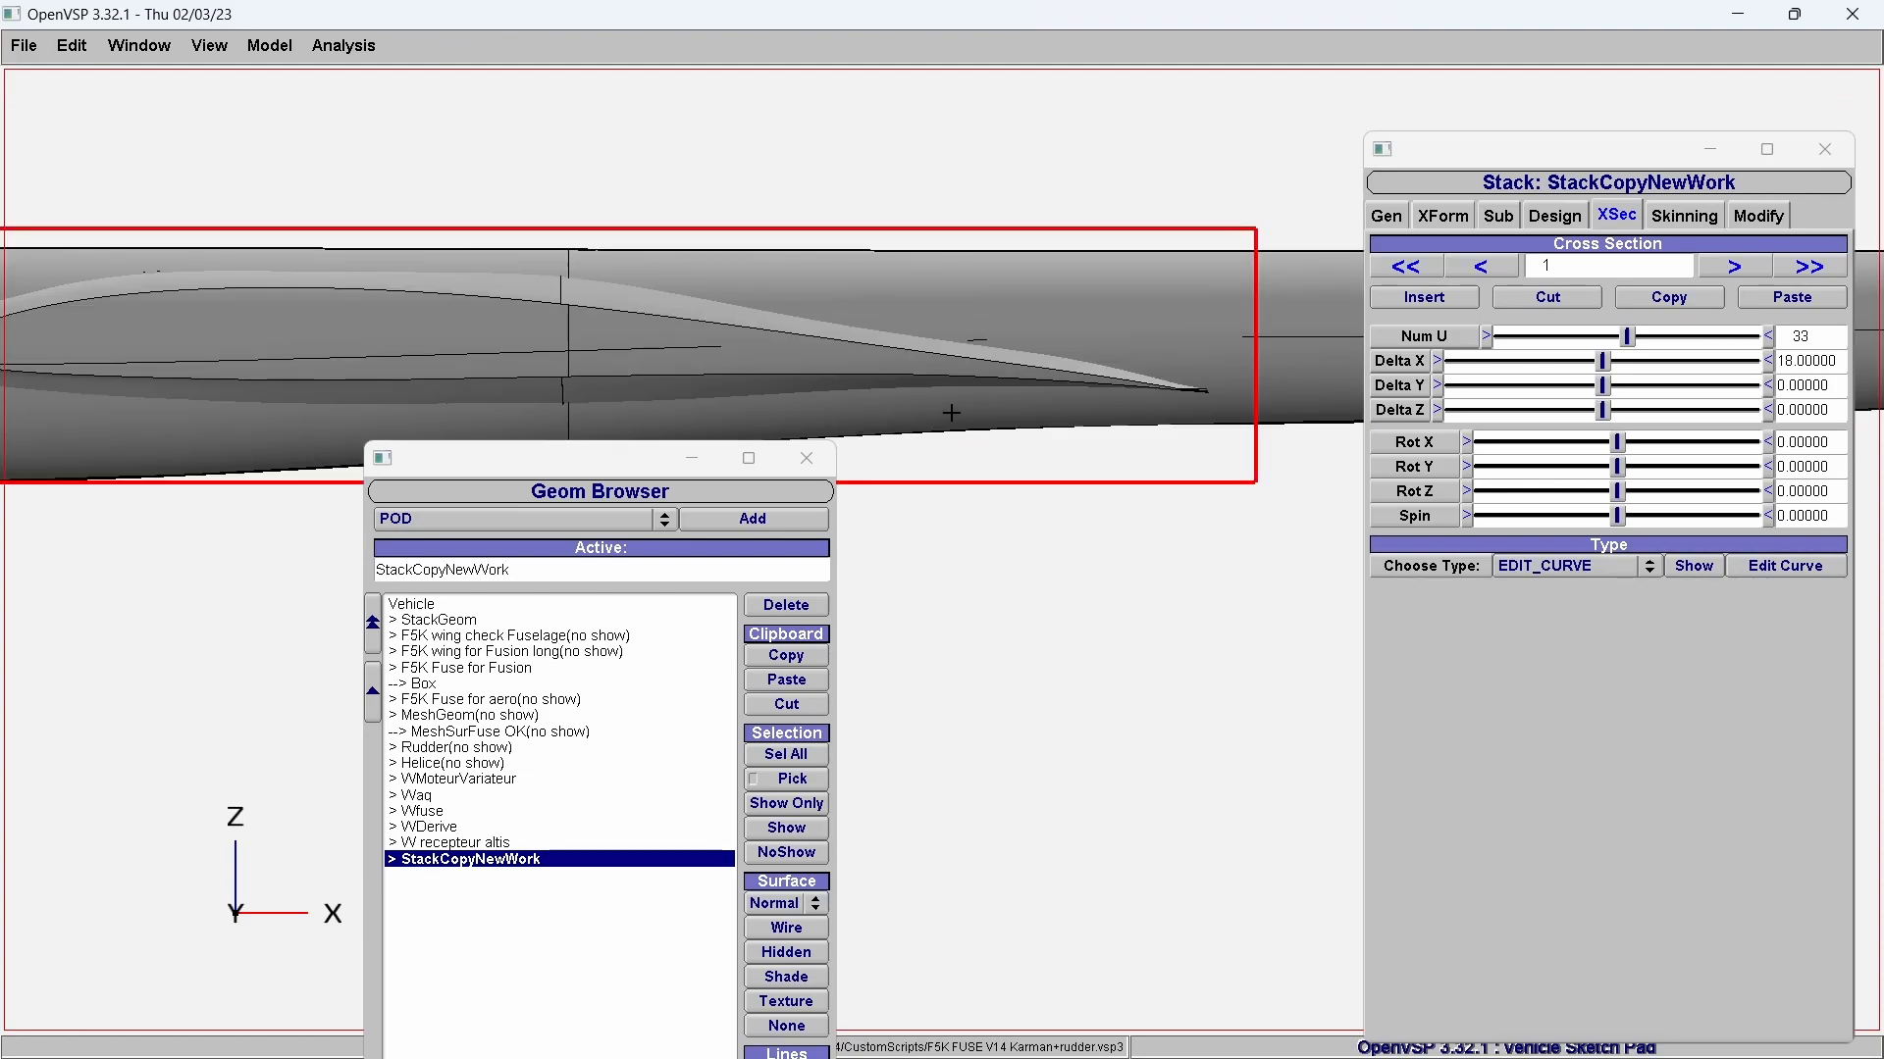
pyautogui.moveTo(1004, 662); pyautogui.dragTo(1043, 644, button='right')
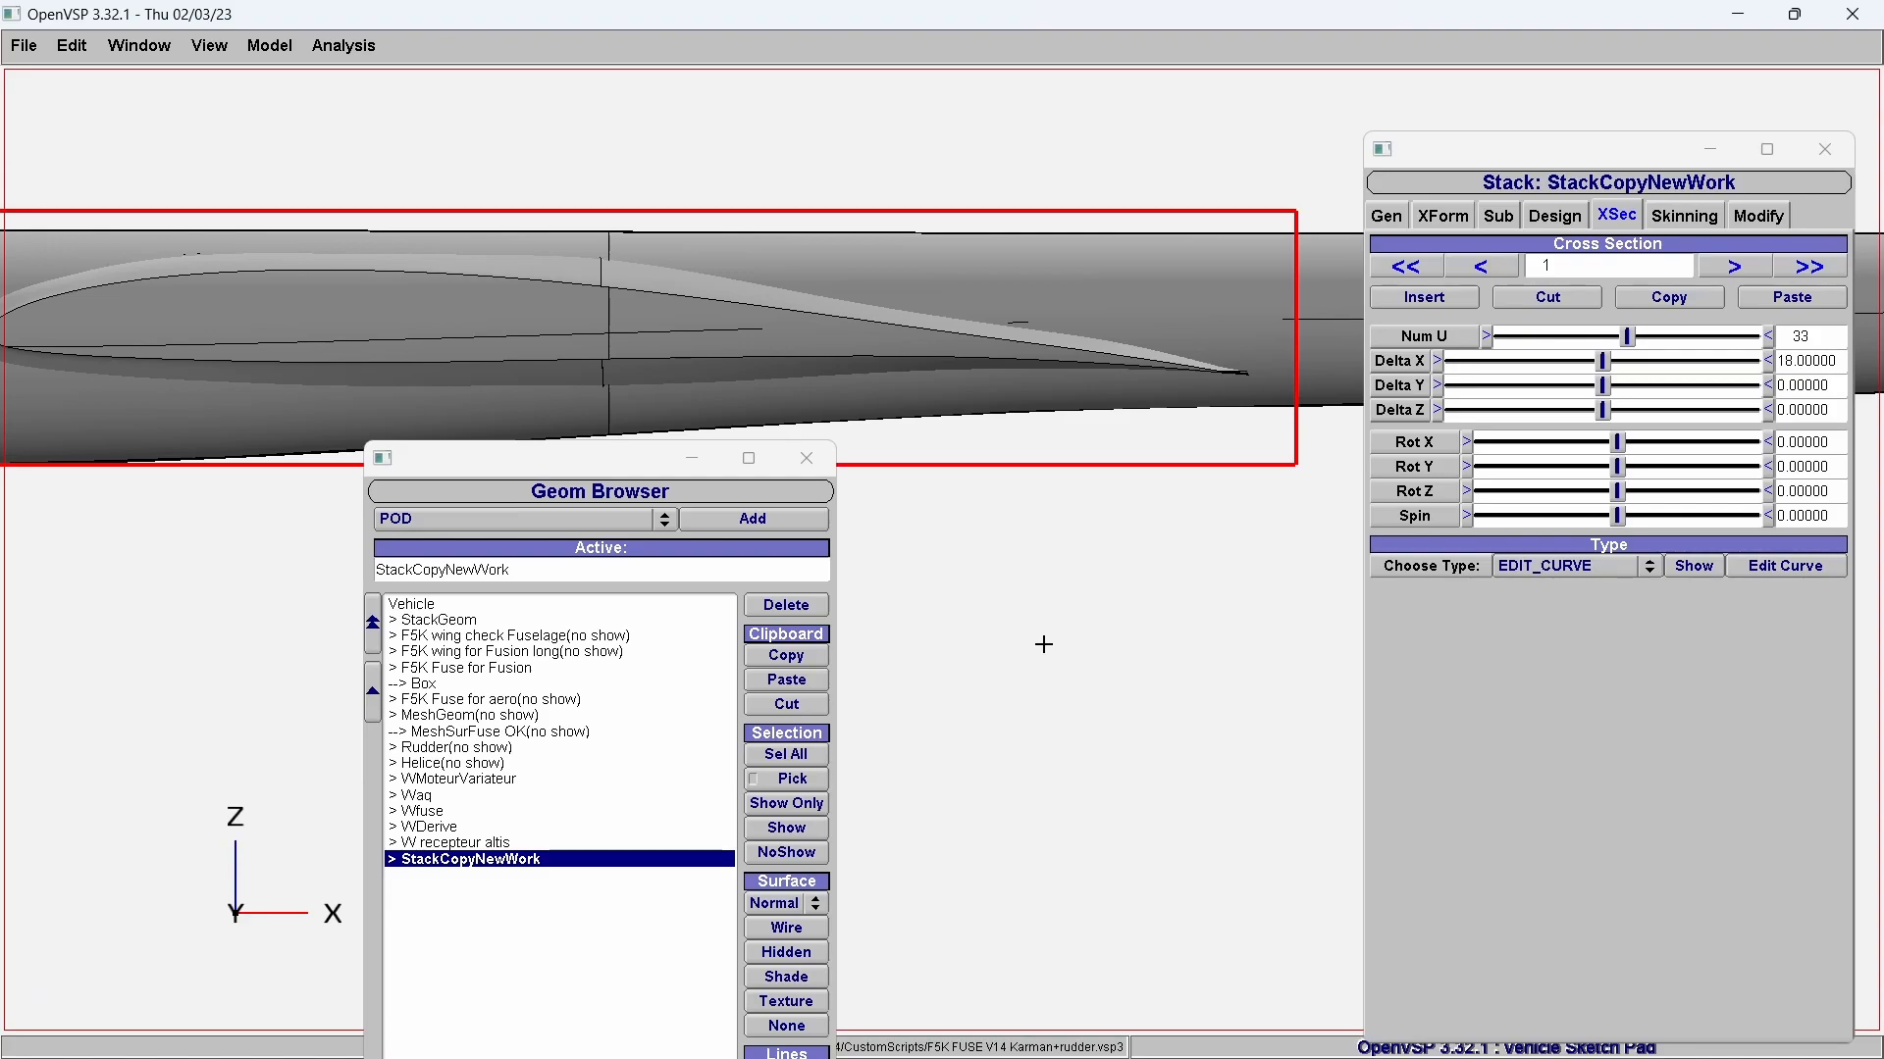
# Review the skinning settings of StackCopyNewWork's cross section 1 and return to its cross-section parameters.
pyautogui.click(1675, 221)
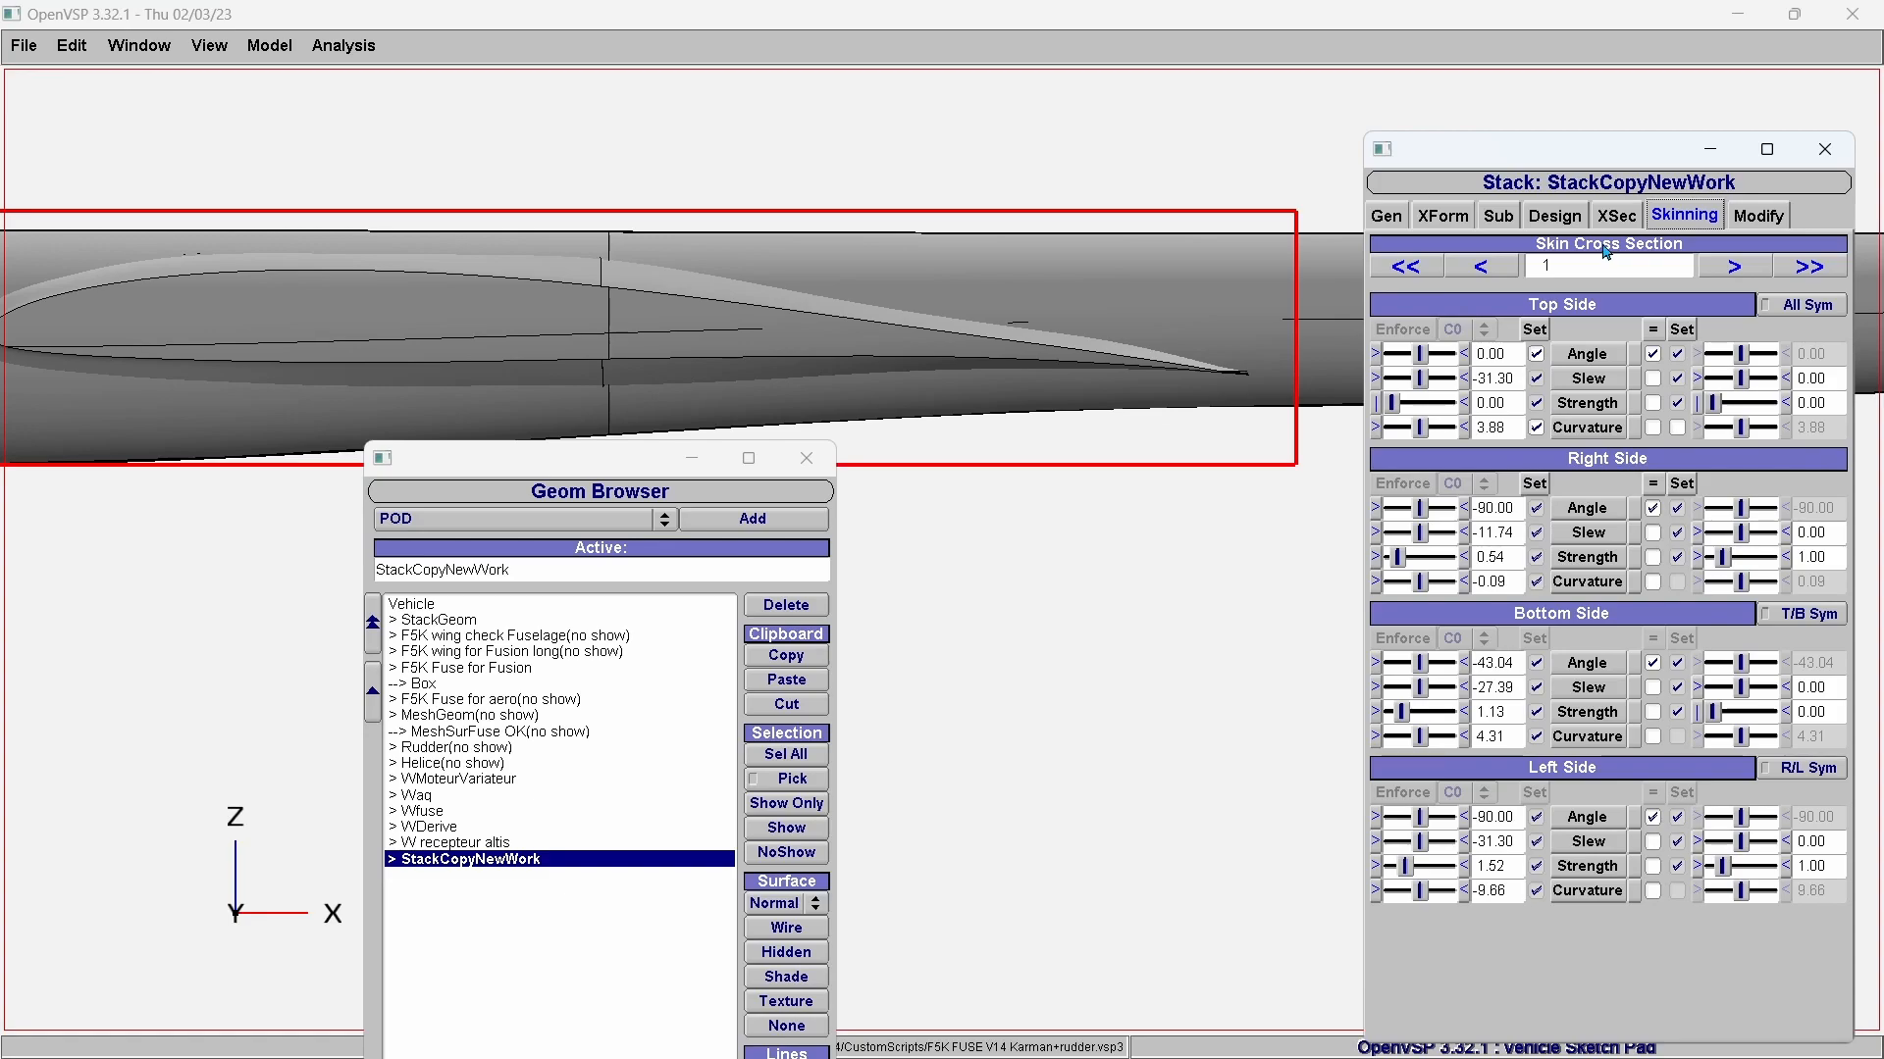
pyautogui.moveTo(966, 547); pyautogui.dragTo(1067, 509, button='right')
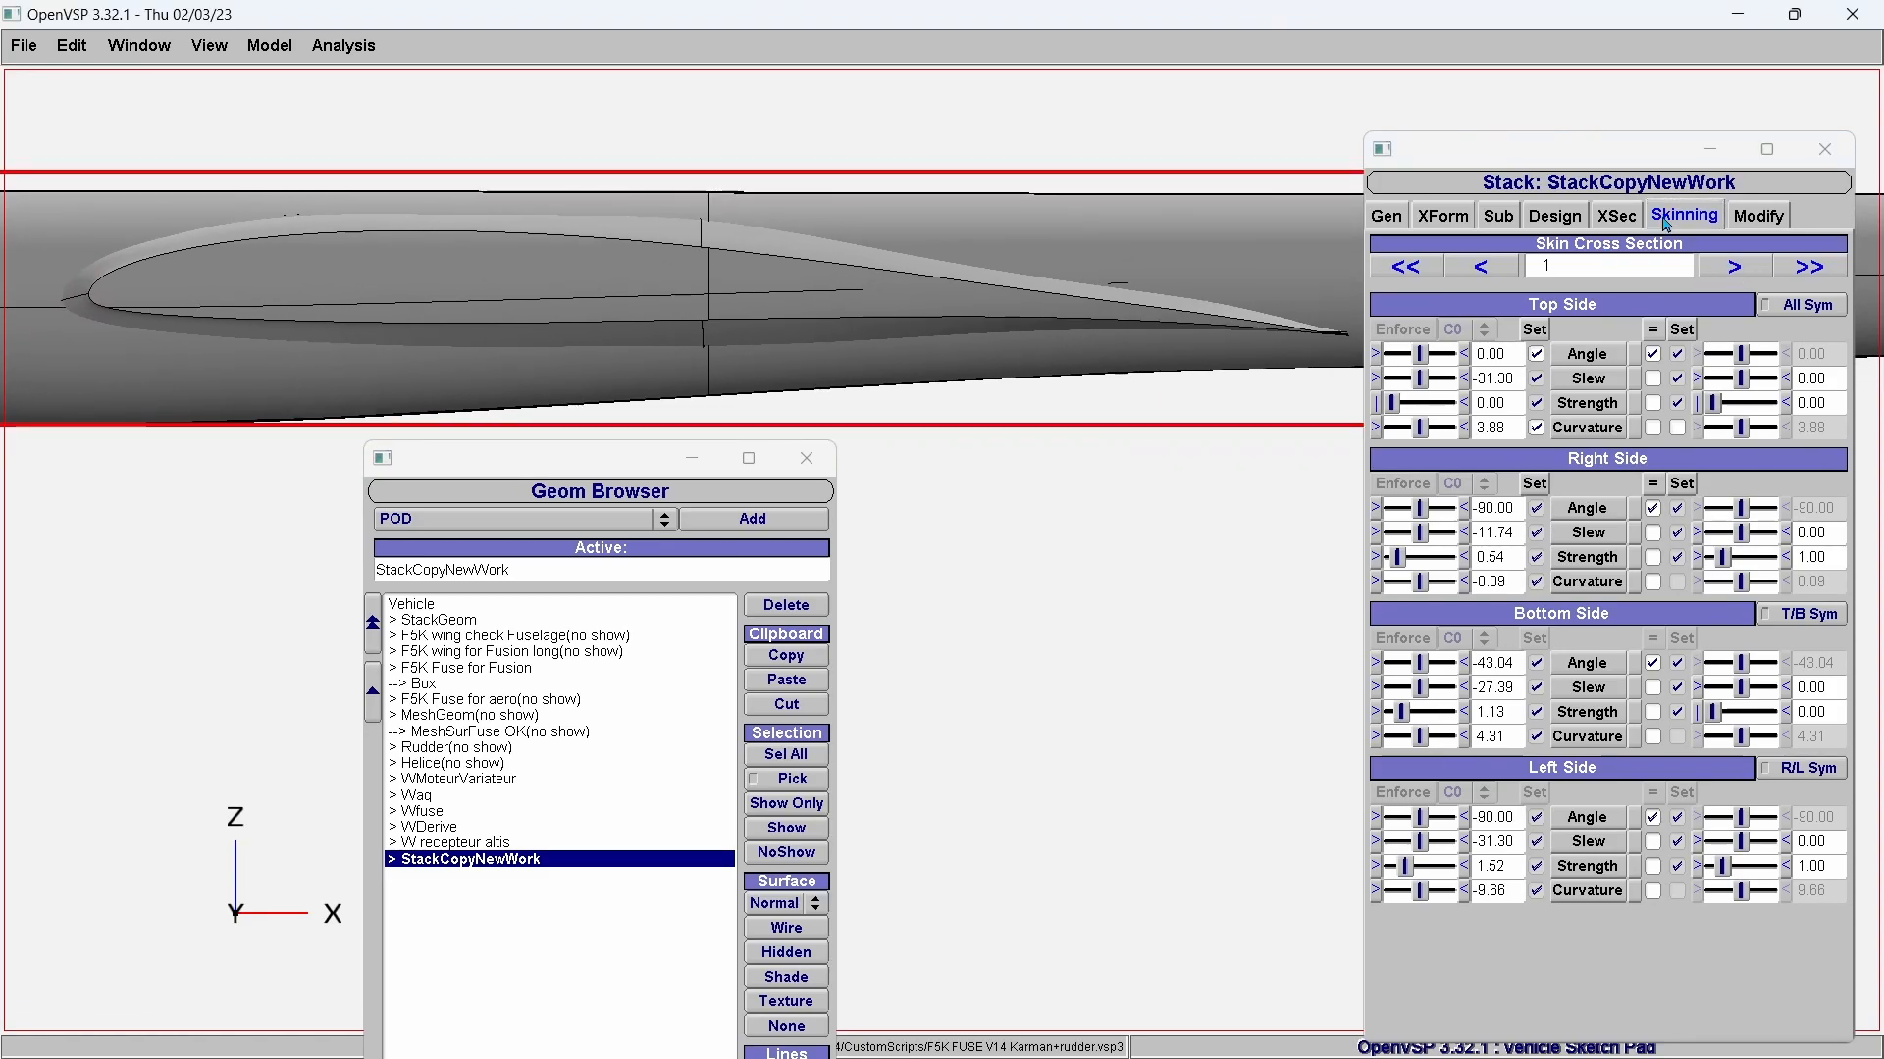
pyautogui.click(1619, 218)
pyautogui.click(1618, 218)
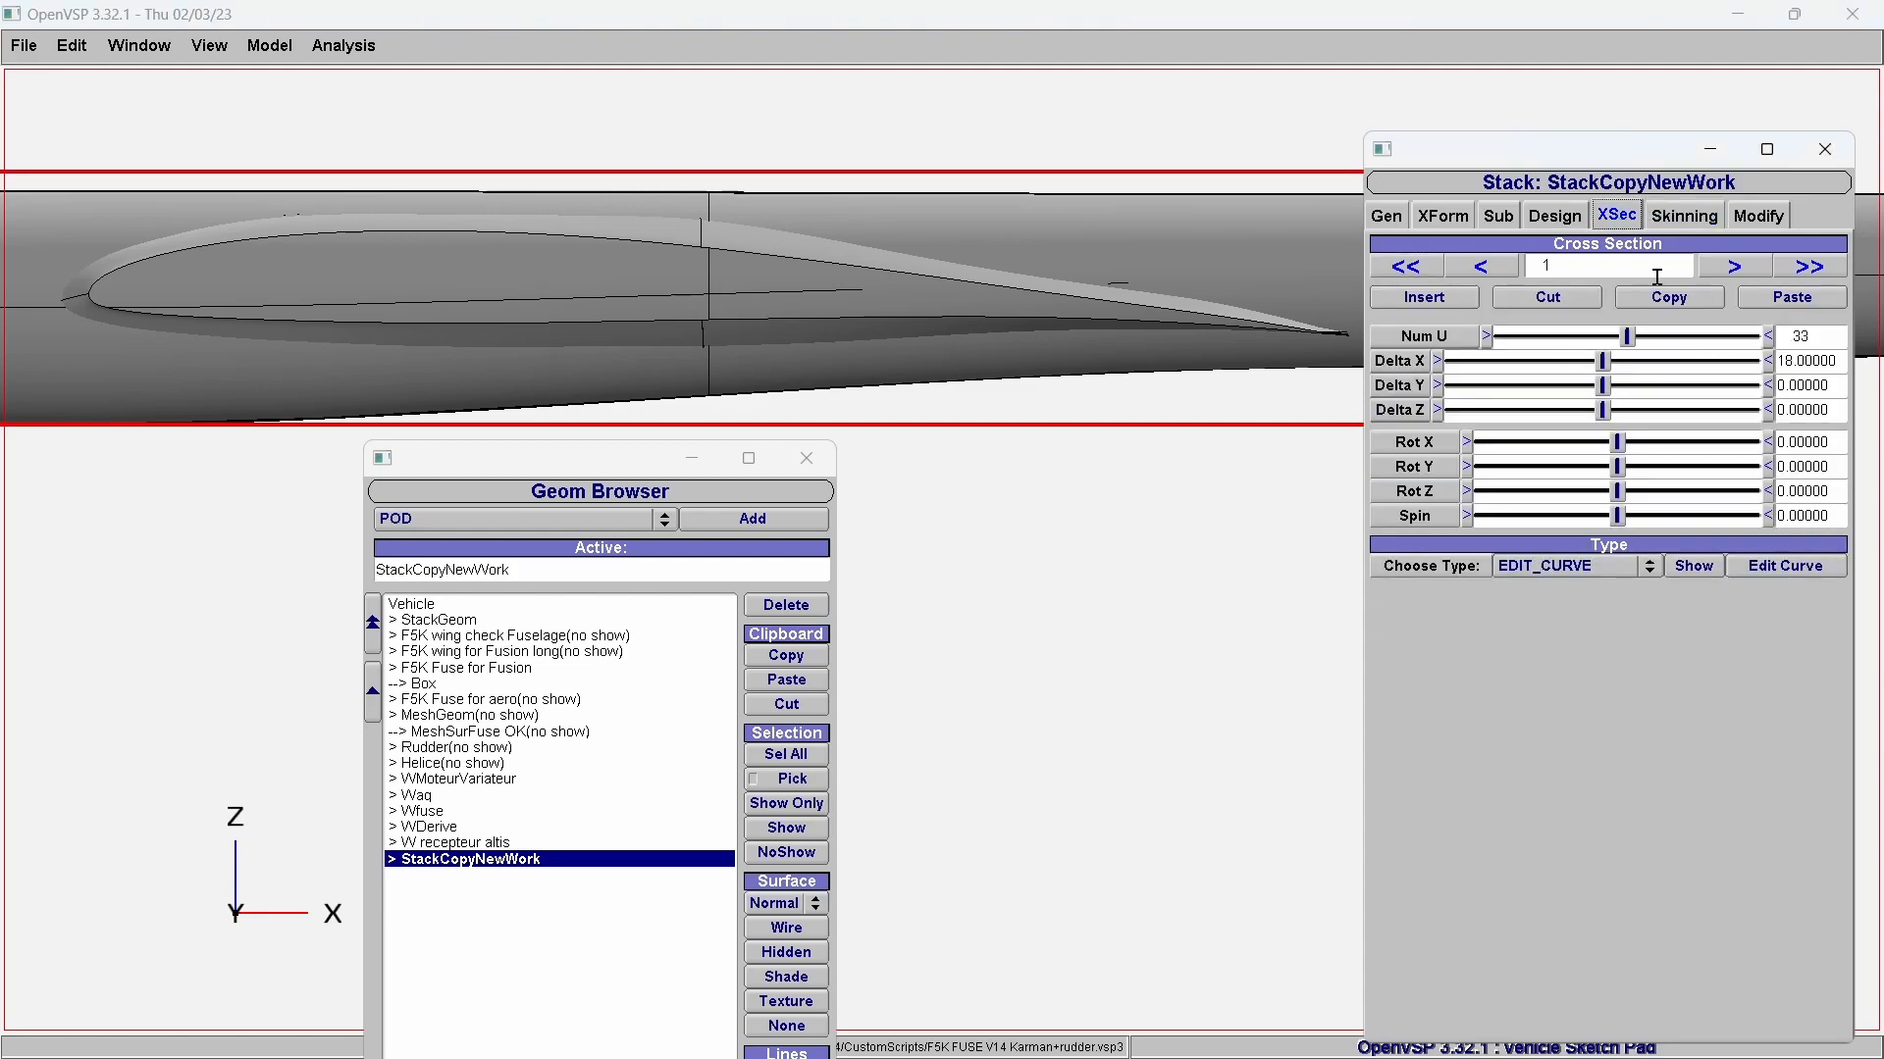
# Set the Y values of section 1's control points 38 to 43 to 0.80, point 44 to 0.75, point 45 to 0.69 and point 46 to 0.59.
pyautogui.click(1785, 567)
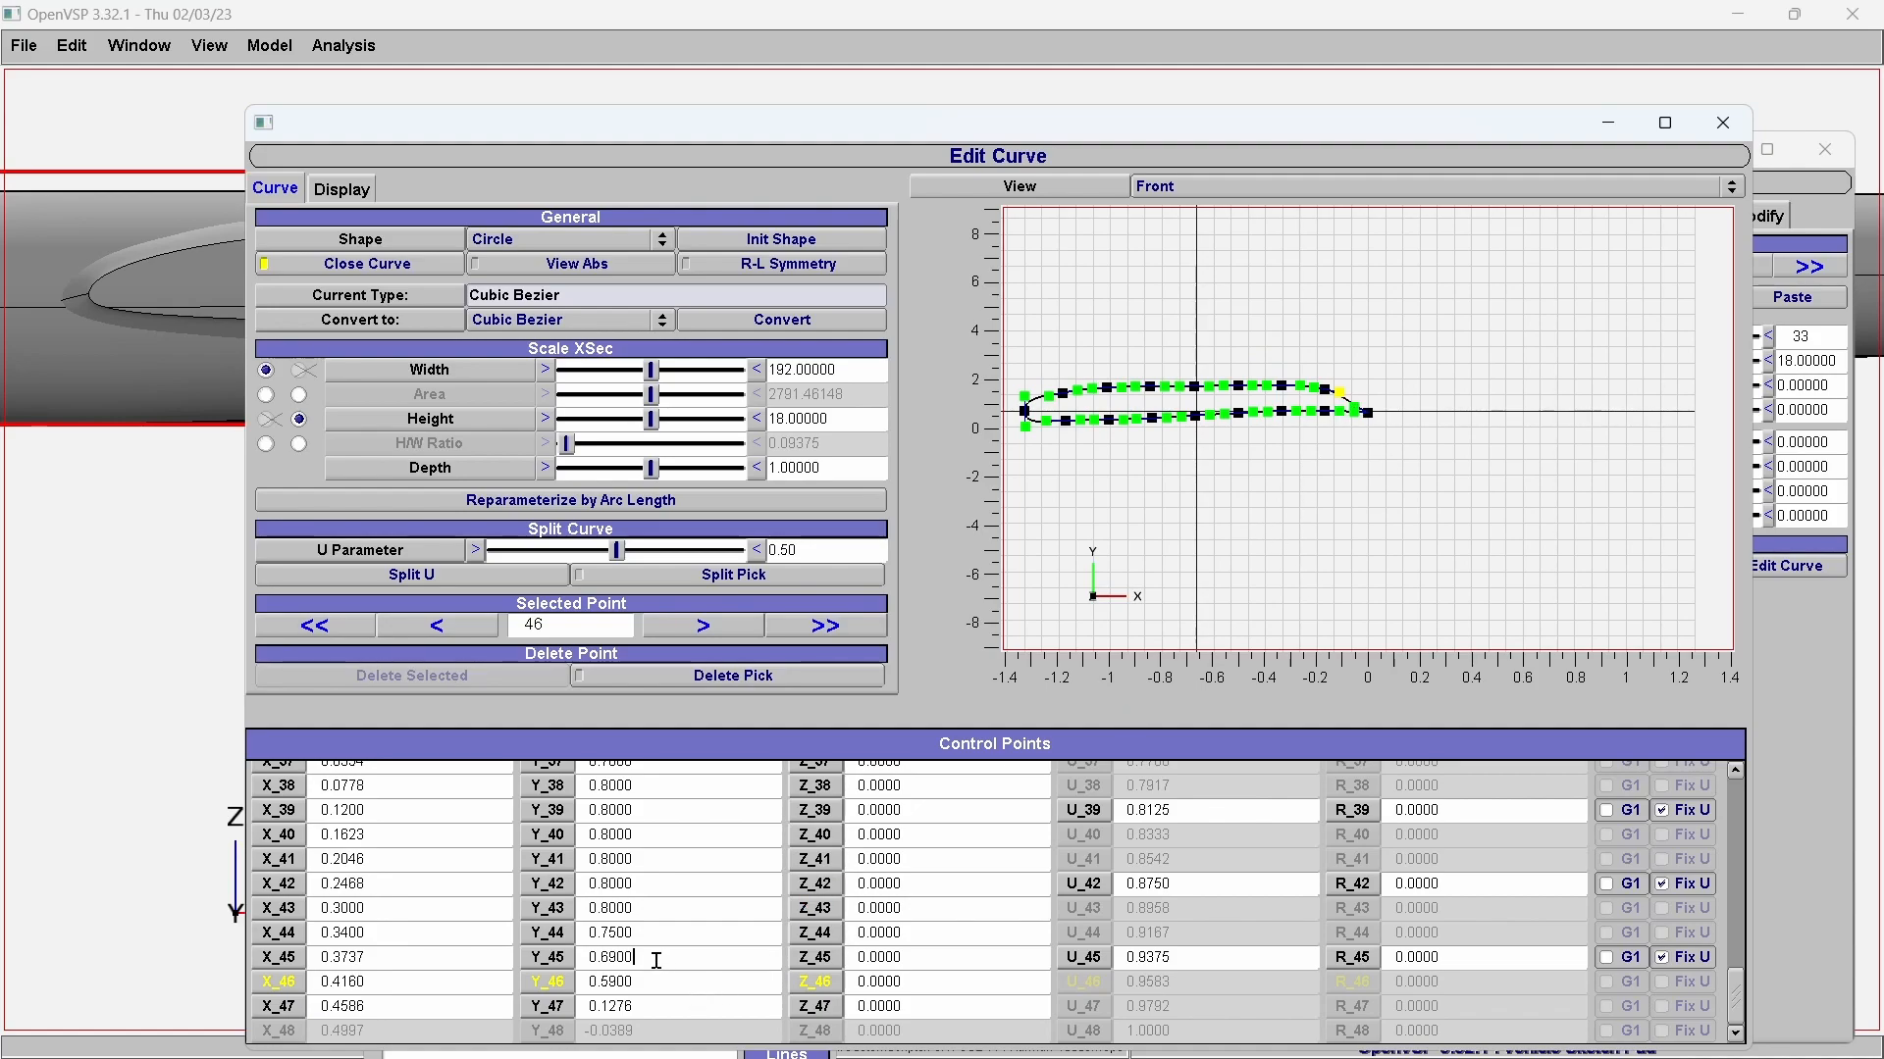
pyautogui.moveTo(600, 958); pyautogui.dragTo(652, 963)
pyautogui.scroll(4, 1271, 520)
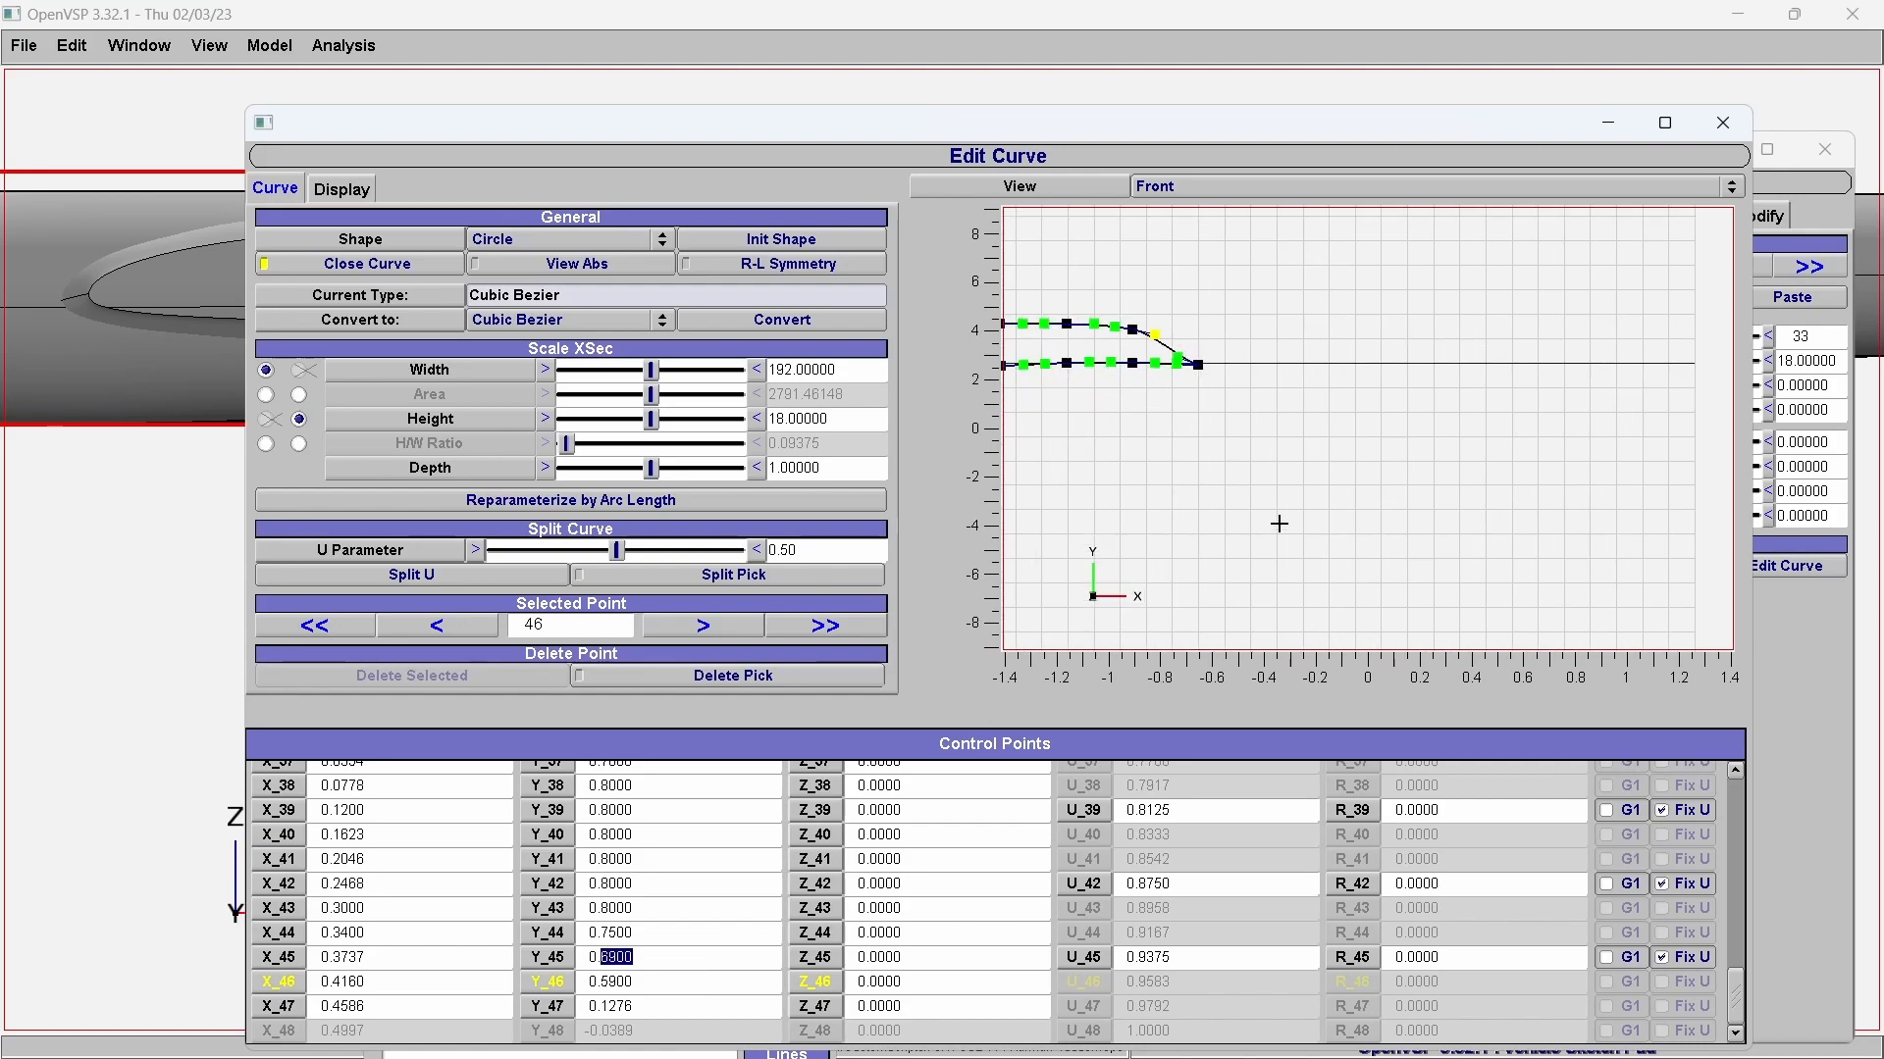